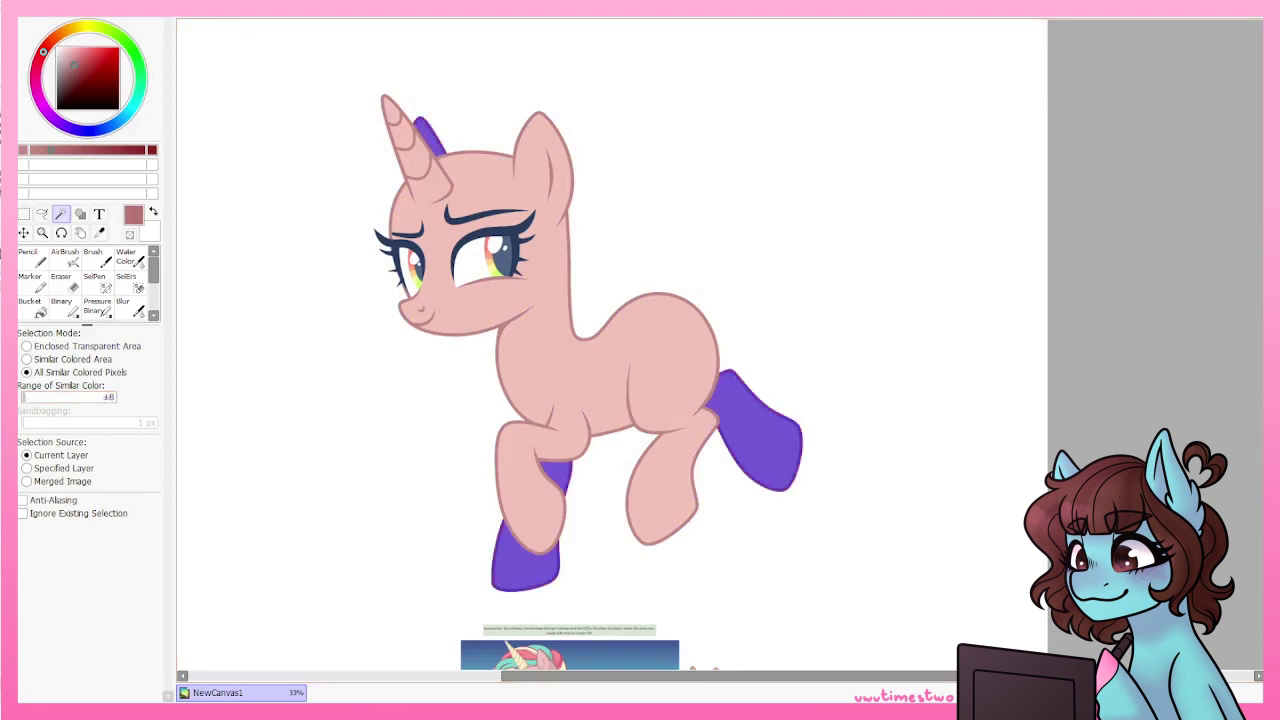
Recolour the far ear and the two far legs in a darker pink with the Pencil at brush size 350.
click(28, 255)
drag(498, 530, 505, 585)
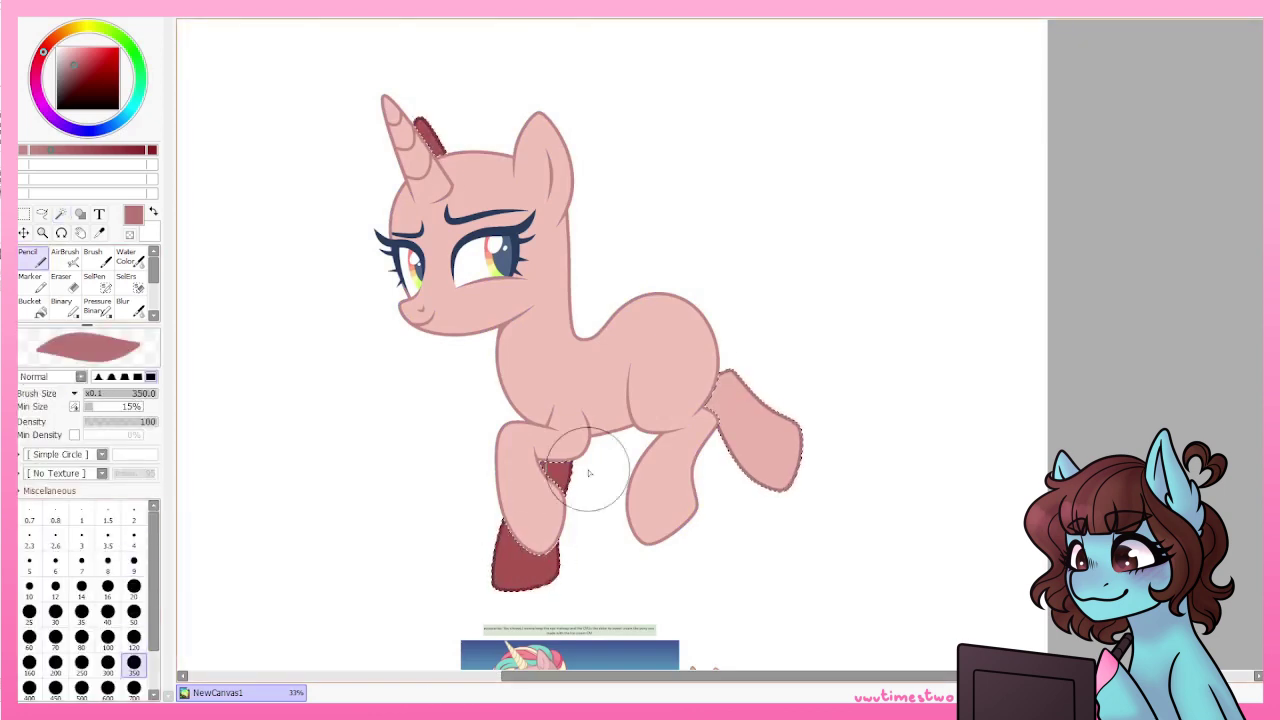
drag(730, 400, 775, 455)
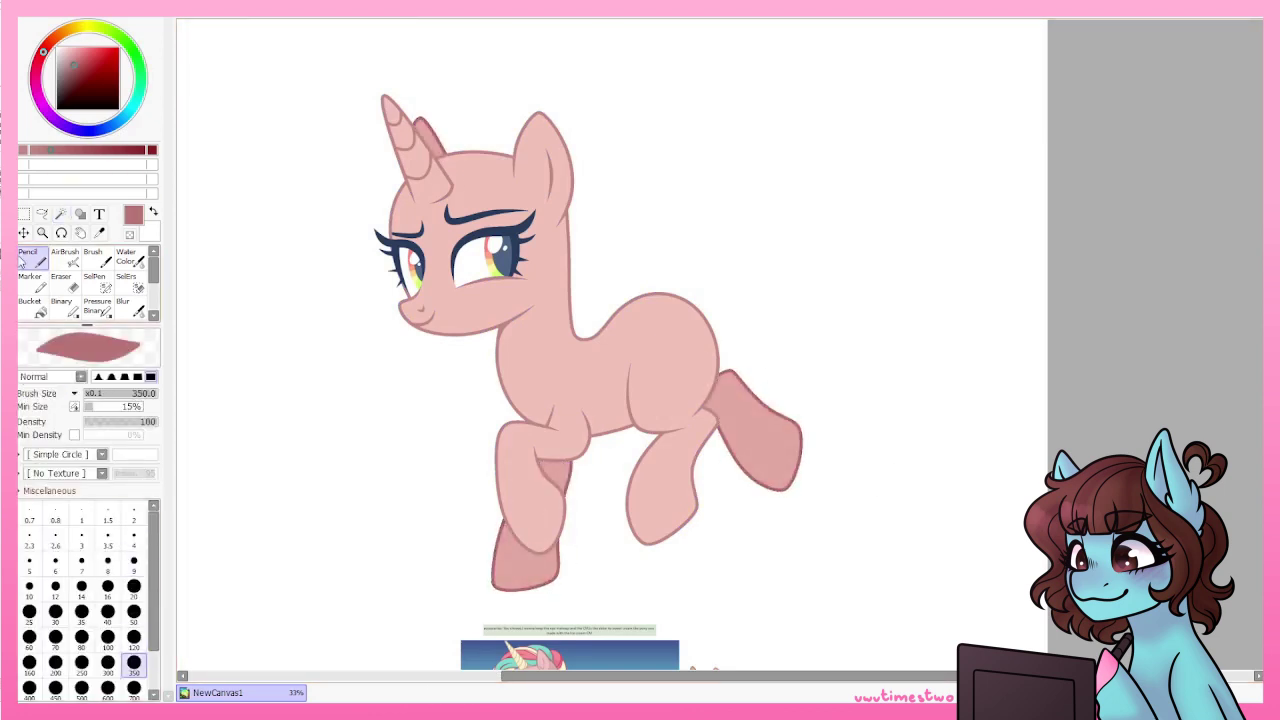
Select the pony's whole body, tint it a lighter pink while keeping the outlines, and clear the selection.
click(61, 214)
click(600, 360)
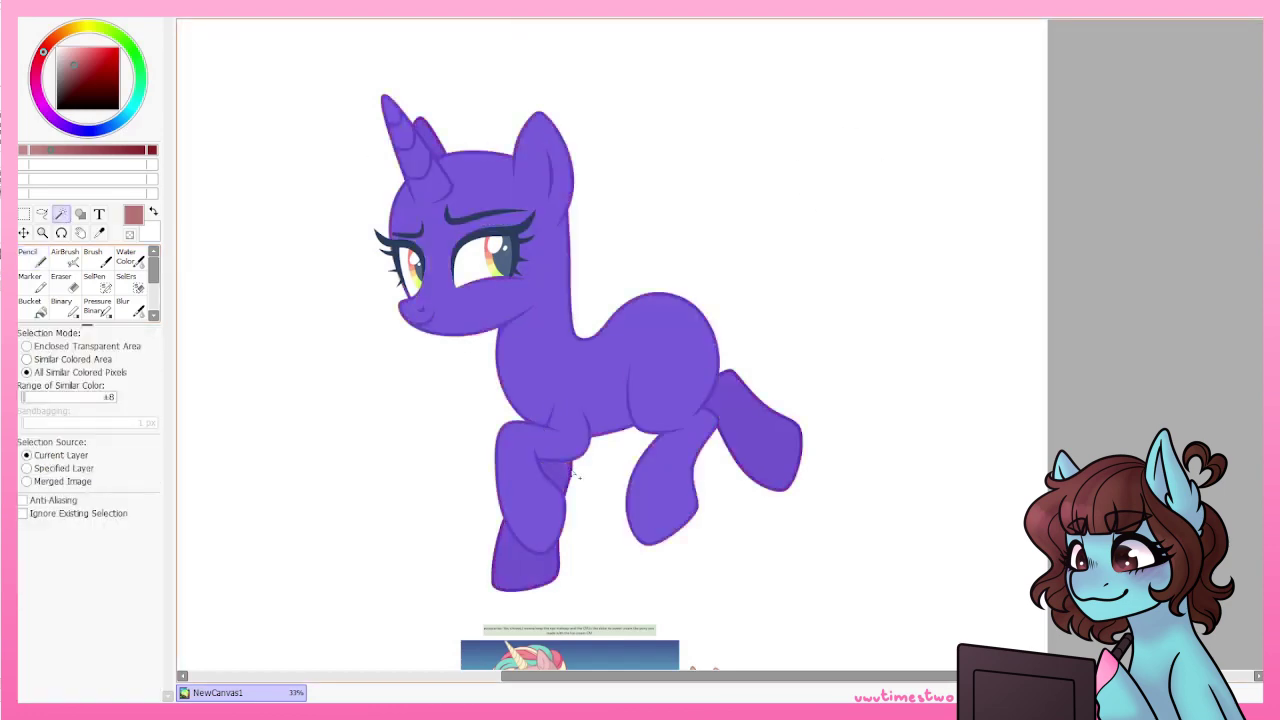
click(28, 255)
click(67, 47)
mouse_move(480, 220)
mouse_down()
mouse_move(269, 369)
mouse_move(855, 316)
mouse_up()
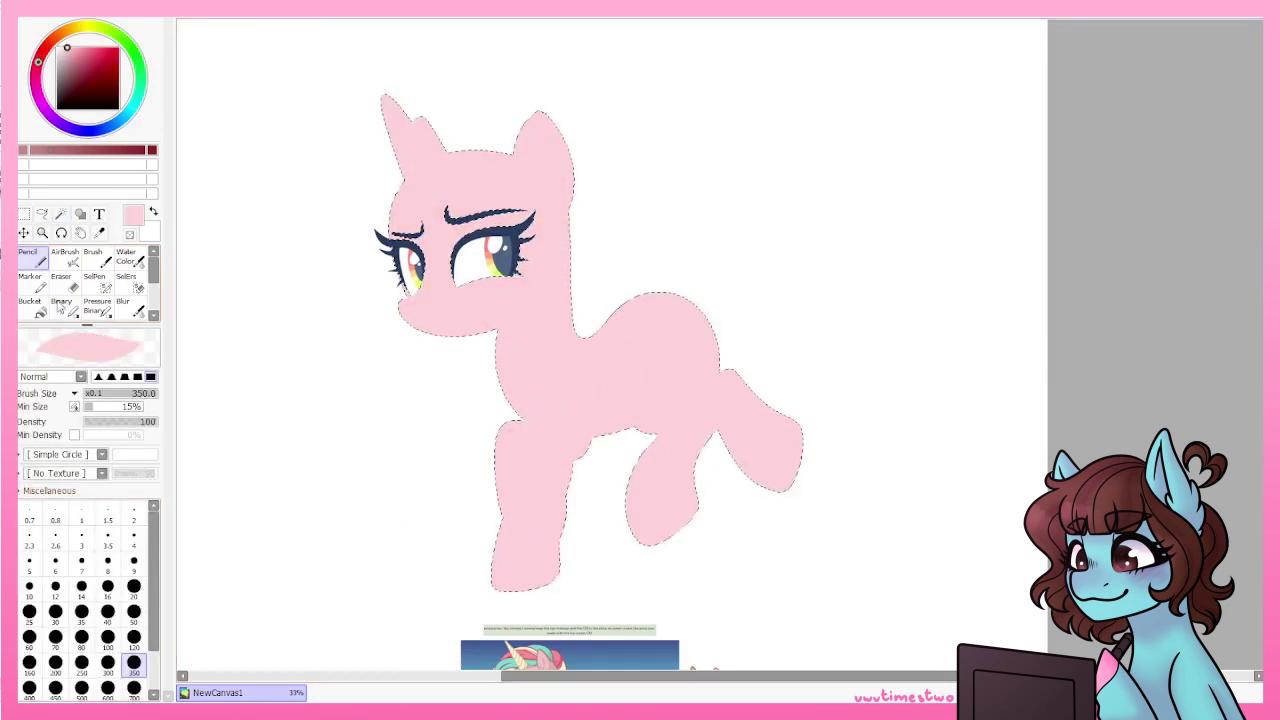
key(ctrl+z)
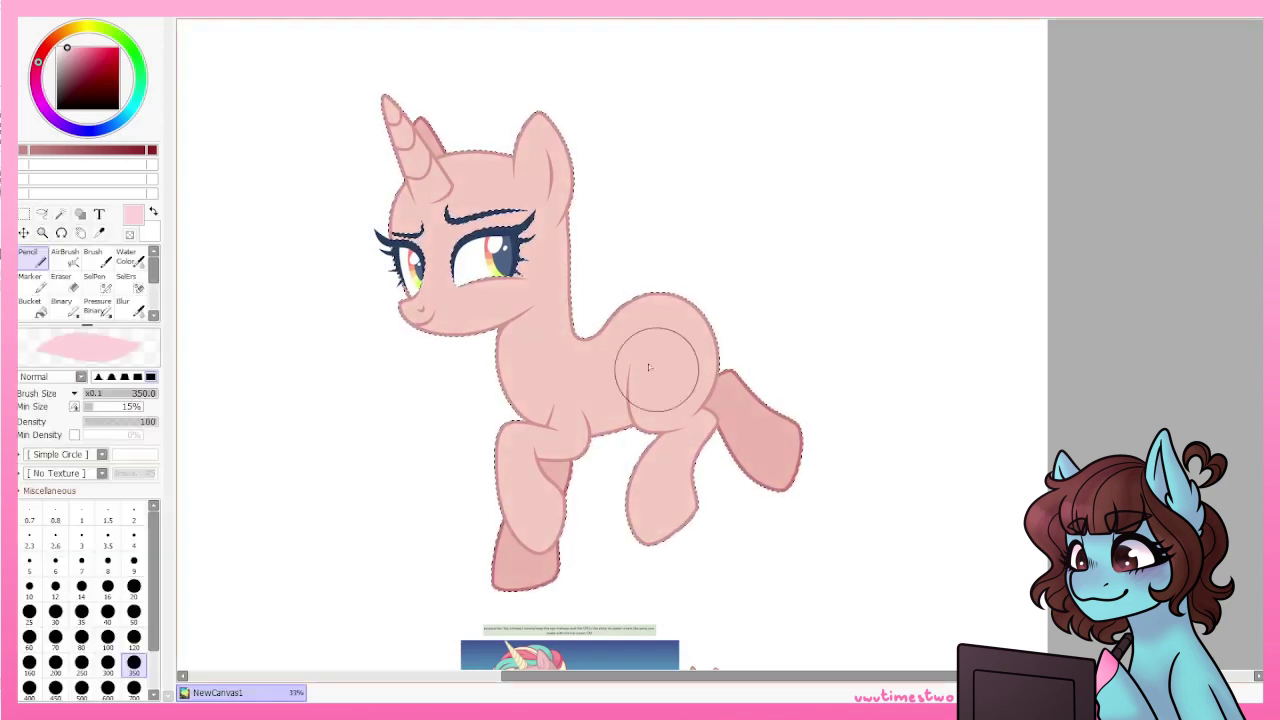
scroll(871, 214, up, 2)
key(ctrl+d)
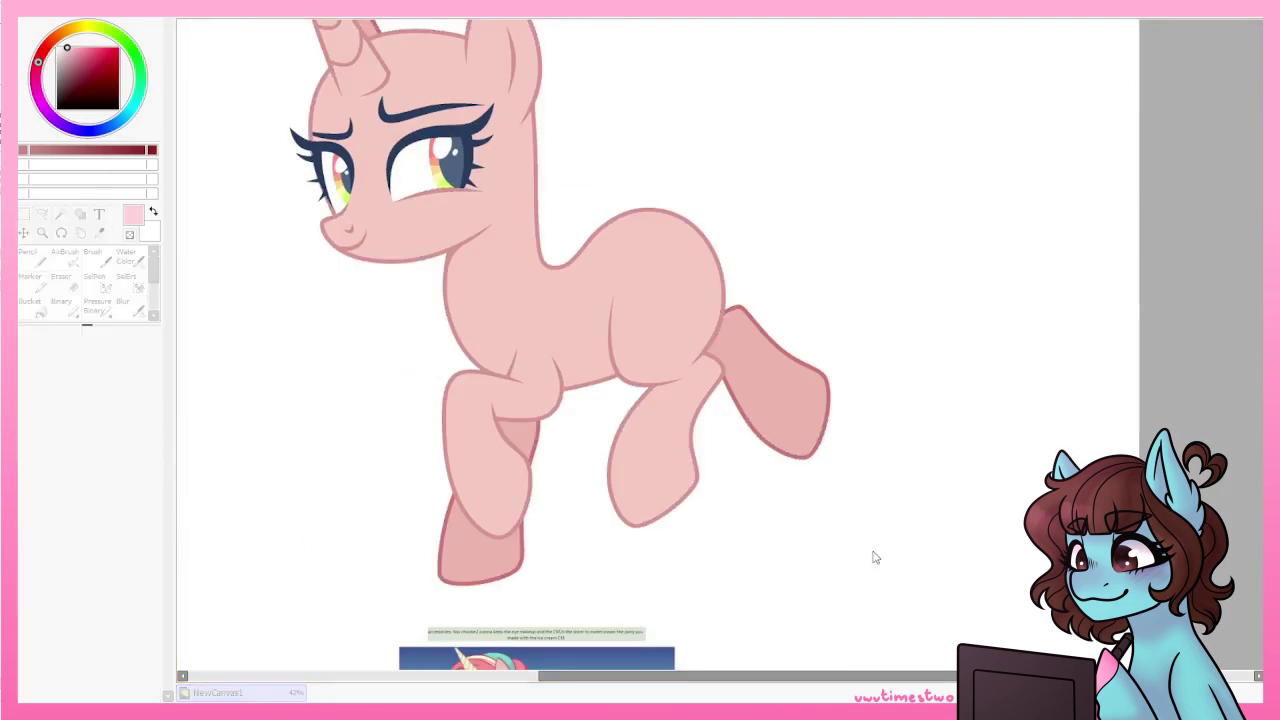
Recolour both irises turquoise and shade them with a dark teal gradient, softened with the Blur brush at size 80.
scroll(891, 584, down, 1)
scroll(686, 514, up, 4)
key(g)
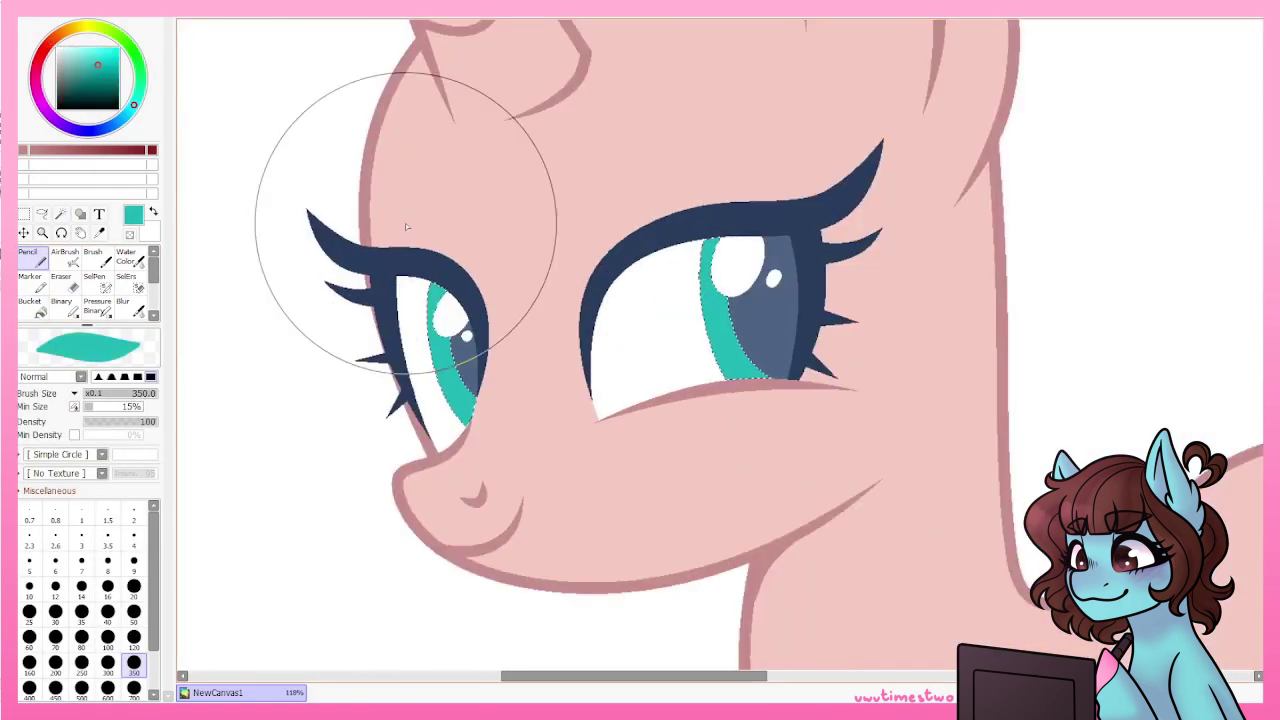
click(130, 306)
click(82, 655)
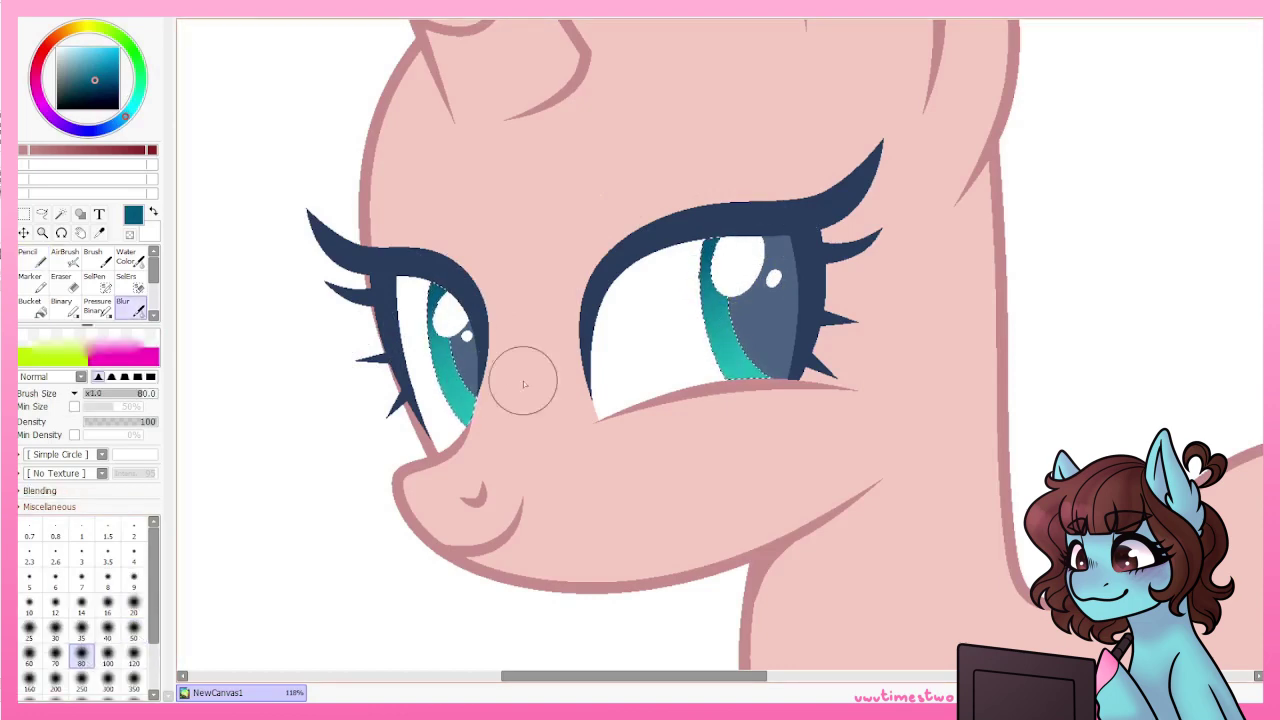
Draw dividing lines across both irises with the size 4 Binary brush and fill the middle band with brighter turquoise.
key(ctrl+plus)
drag(270, 345, 322, 343)
drag(290, 410, 335, 380)
drag(955, 238, 1020, 243)
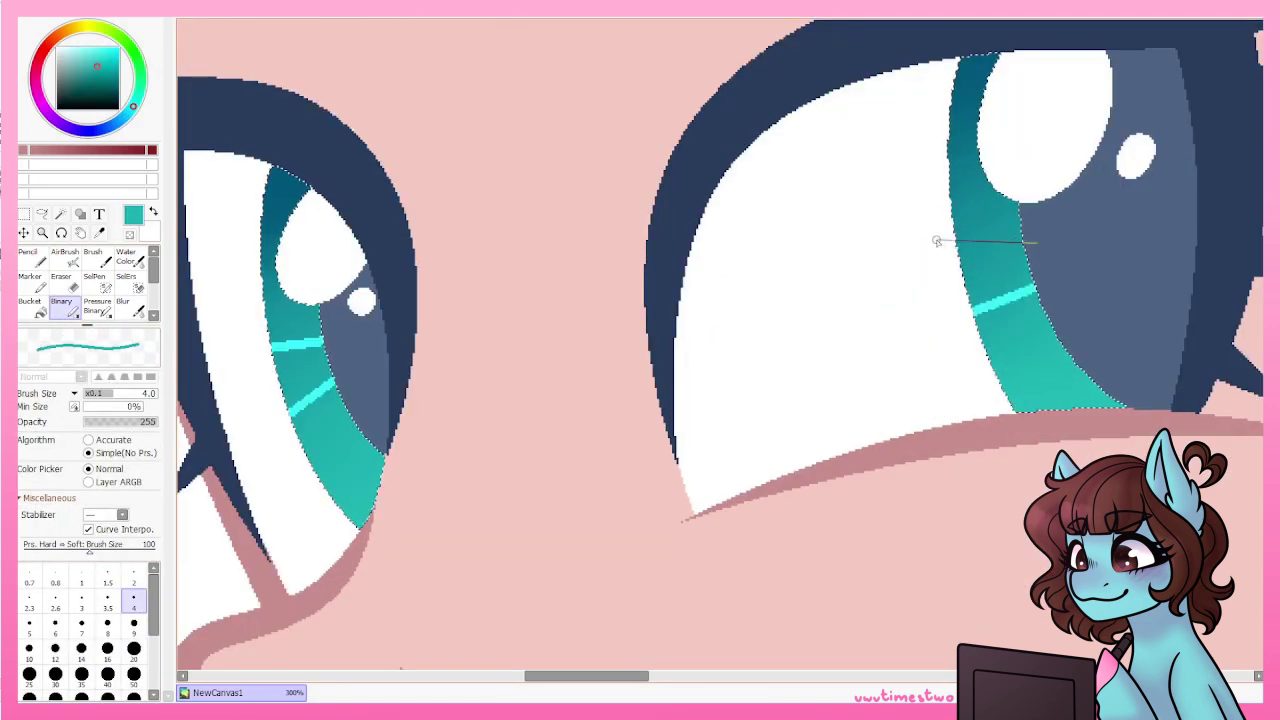
drag(975, 312, 1035, 290)
click(30, 306)
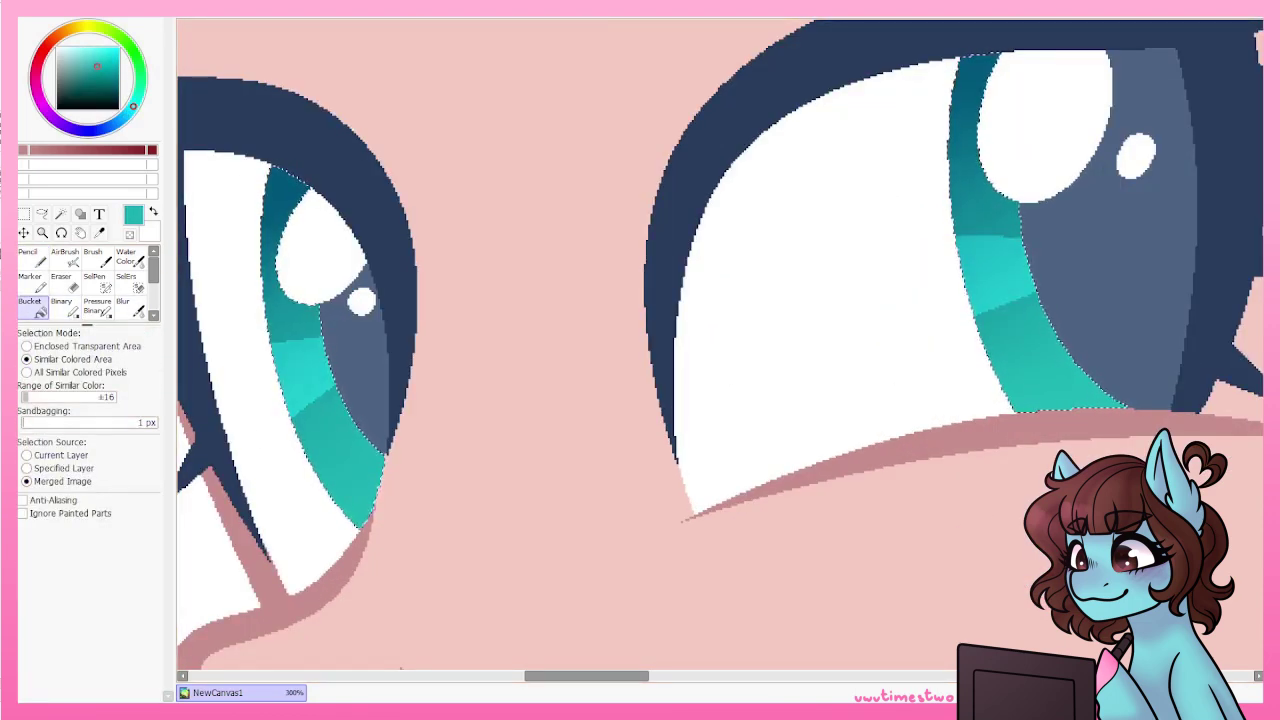
Select the lower section of both irises, divide it, and fill its upper part with bright cyan.
click(1010, 320)
shift+click(1050, 380)
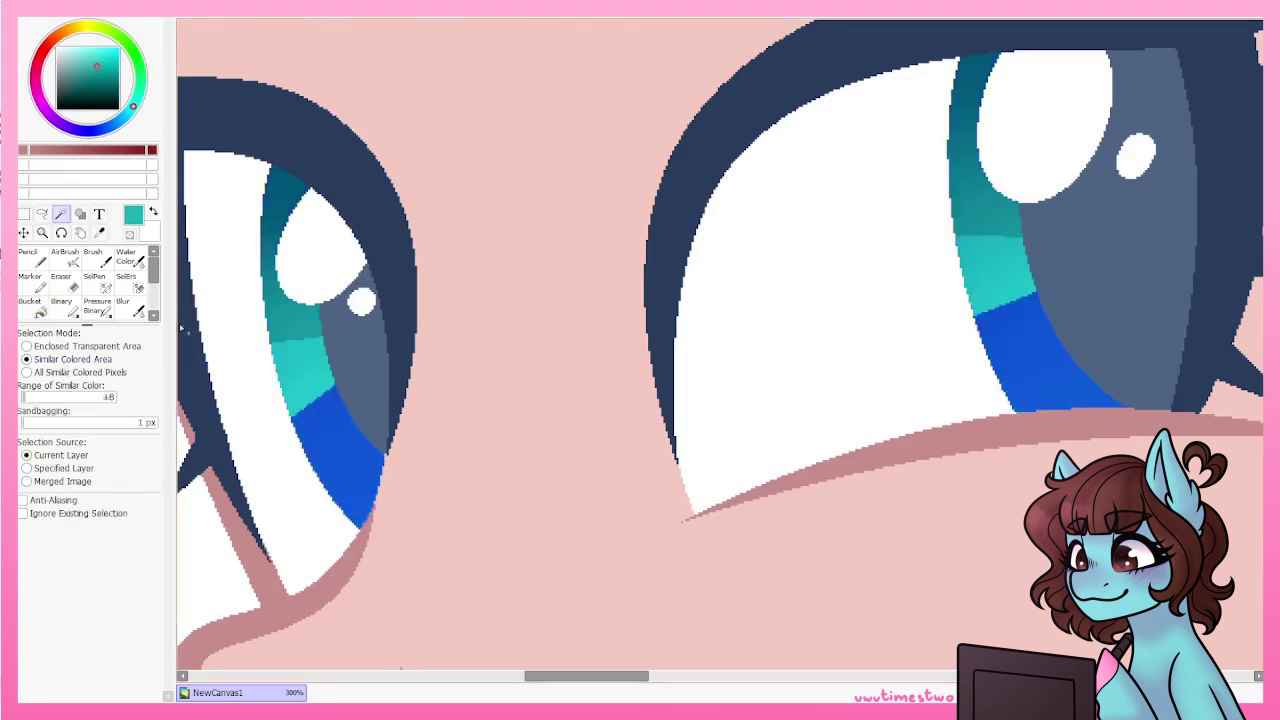
click(61, 306)
click(30, 306)
click(1010, 340)
click(320, 430)
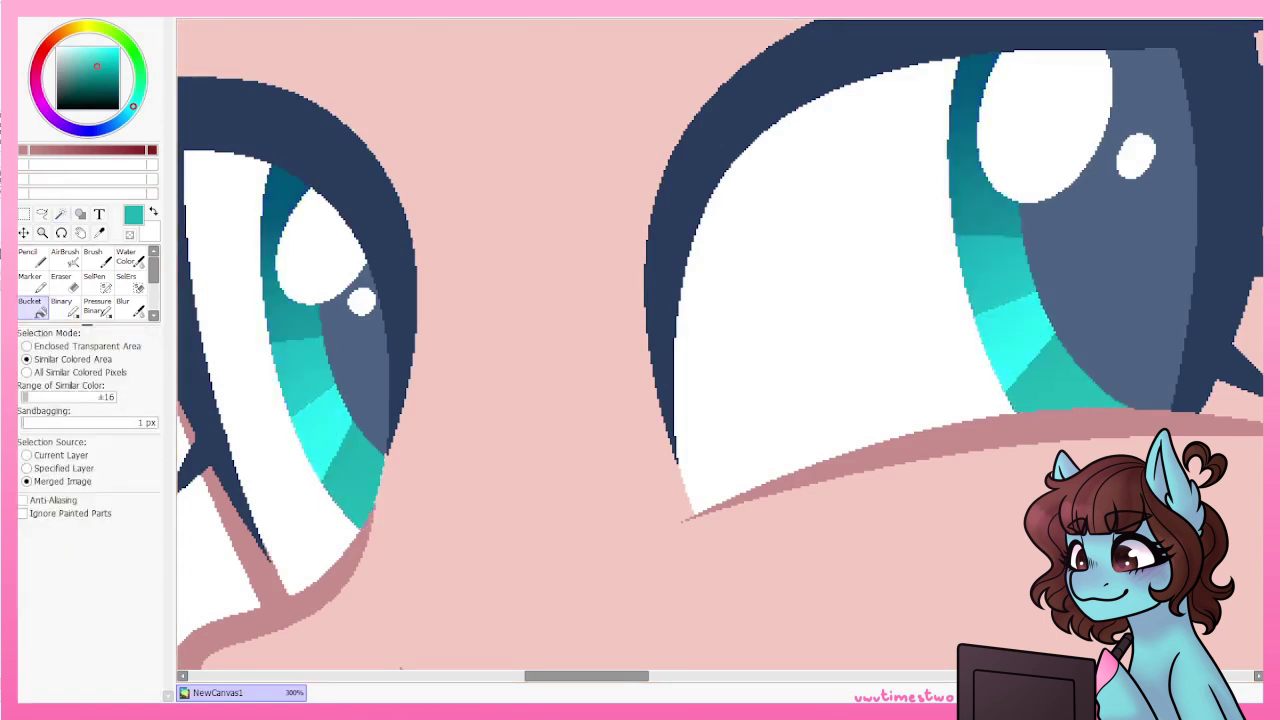
Recolour the eyelashes of both eyes near-black navy and the pupils dark blue with the Bucket.
scroll(664, 440, down, 1)
click(73, 95)
drag(40, 150, 91, 148)
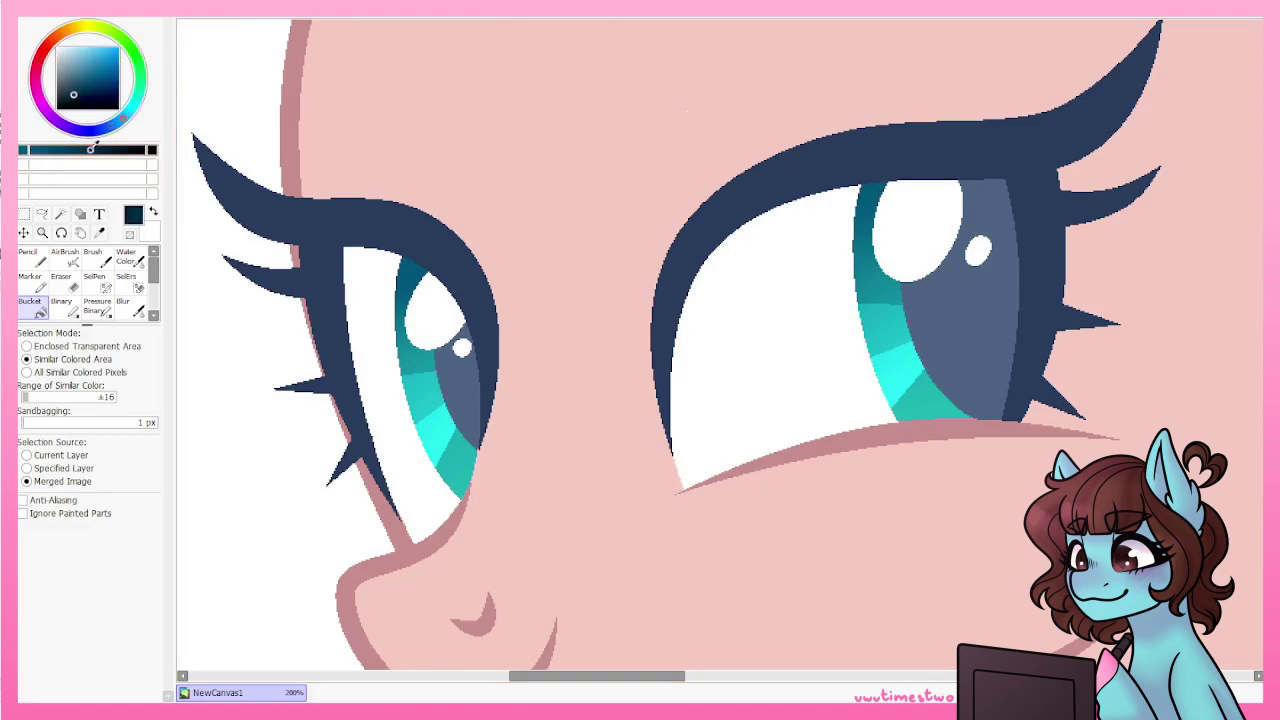
click(960, 330)
click(450, 380)
scroll(573, 462, down, 5)
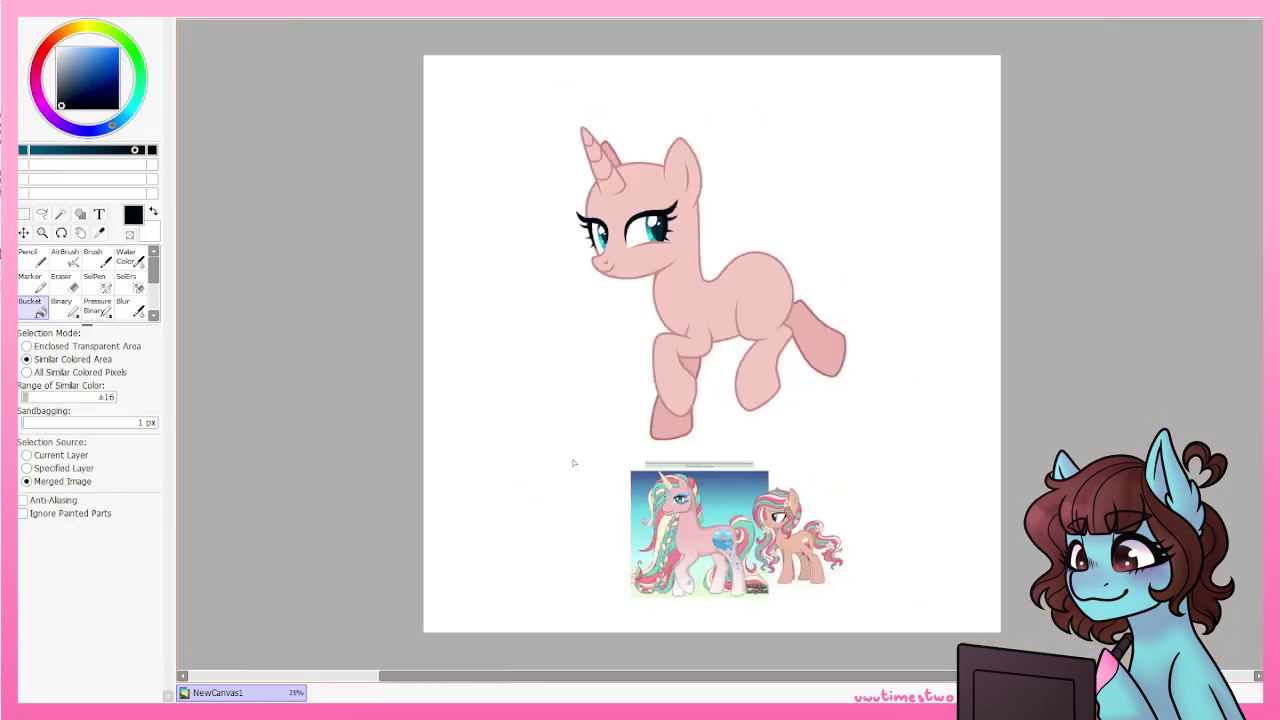
Close the open base of the horn with an off-white size 1 Binary line and fill the horn sections off-white.
scroll(573, 462, up, 4)
scroll(573, 462, down, 3)
scroll(777, 270, up, 3)
key(b)
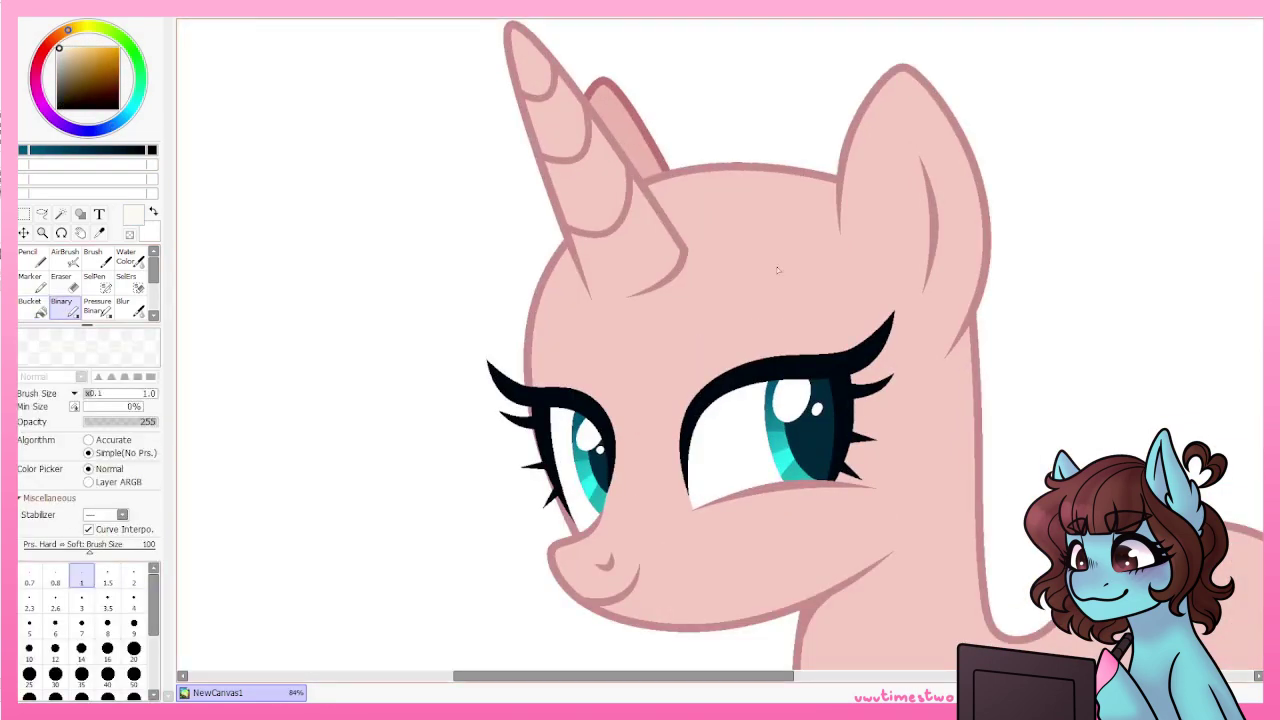
scroll(777, 270, up, 8)
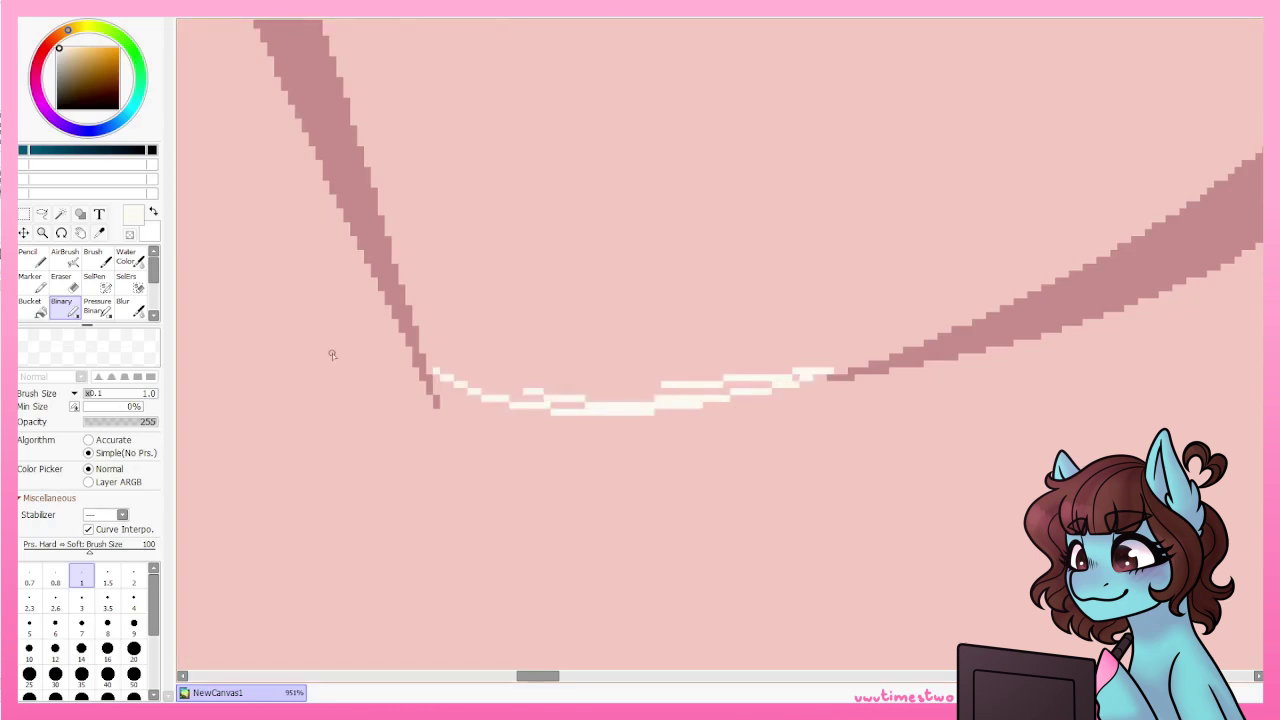
key(g)
scroll(332, 355, down, 10)
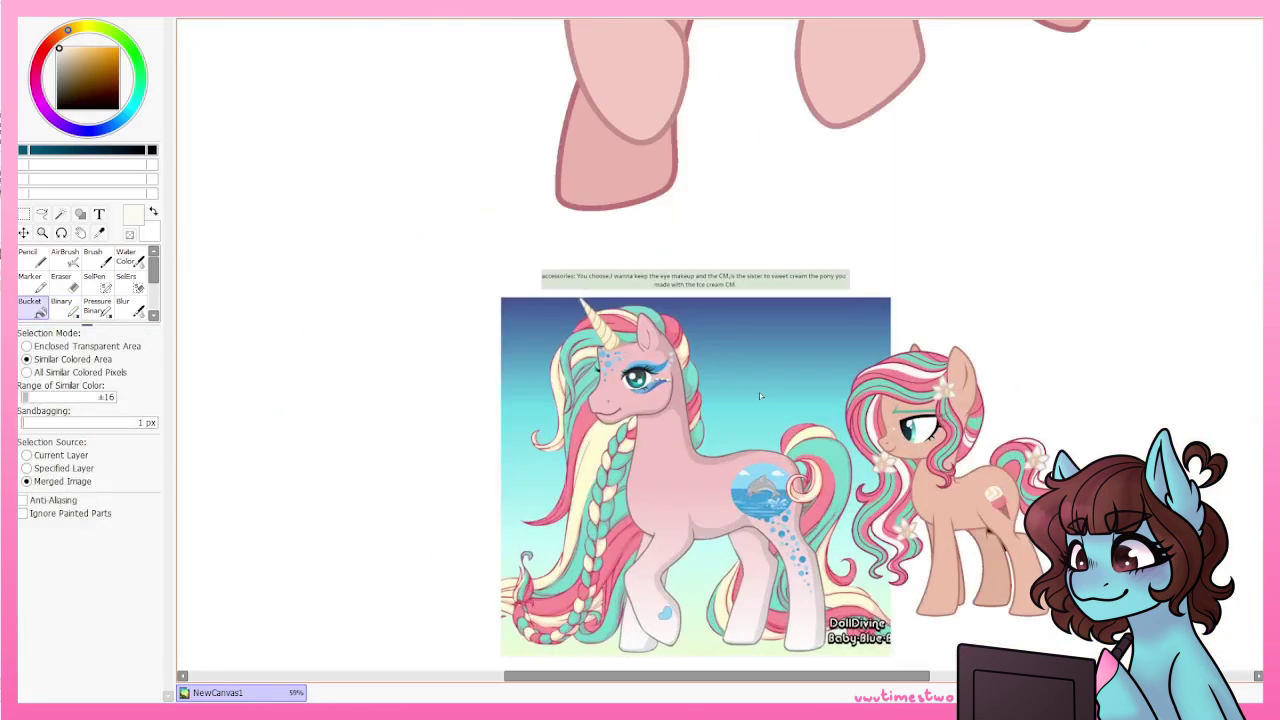
scroll(759, 392, down, 3)
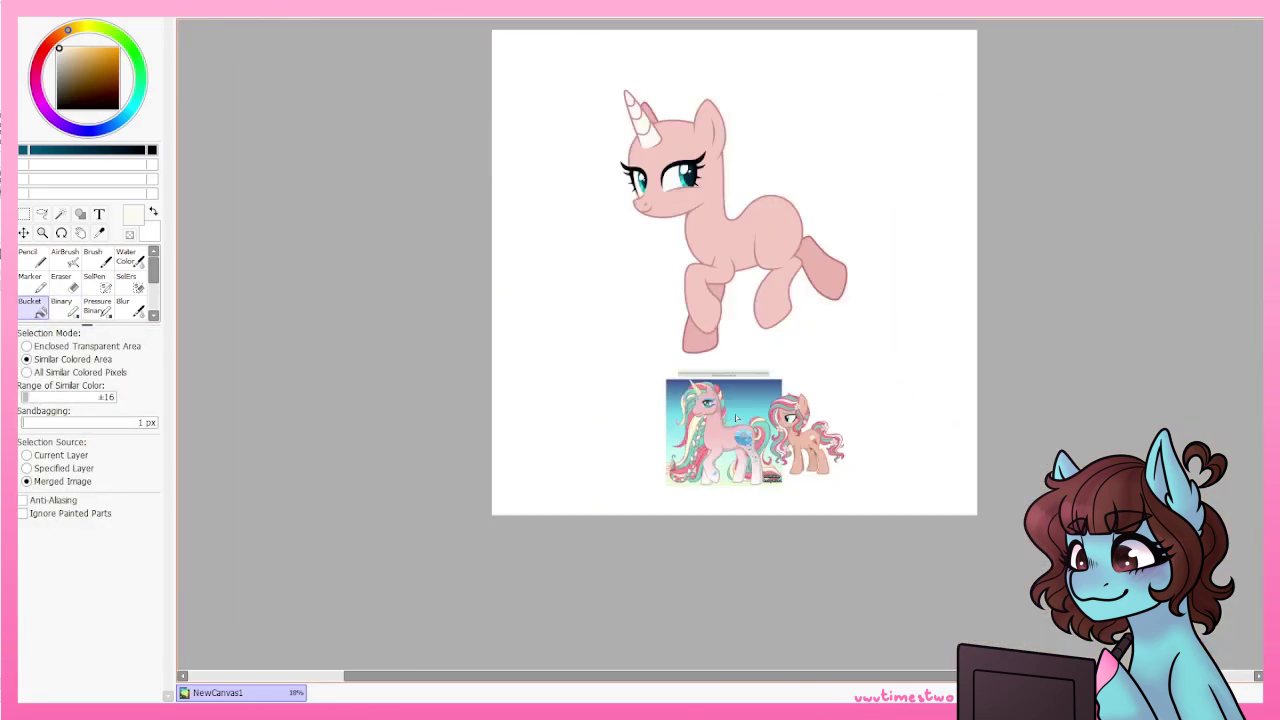
Separate the horn's outline from the head's linework and recolour the horn outline and ridges pale greyish pink.
scroll(700, 270, up, 4)
click(64, 87)
click(44, 45)
drag(86, 148, 61, 149)
click(61, 305)
scroll(640, 380, down, 3)
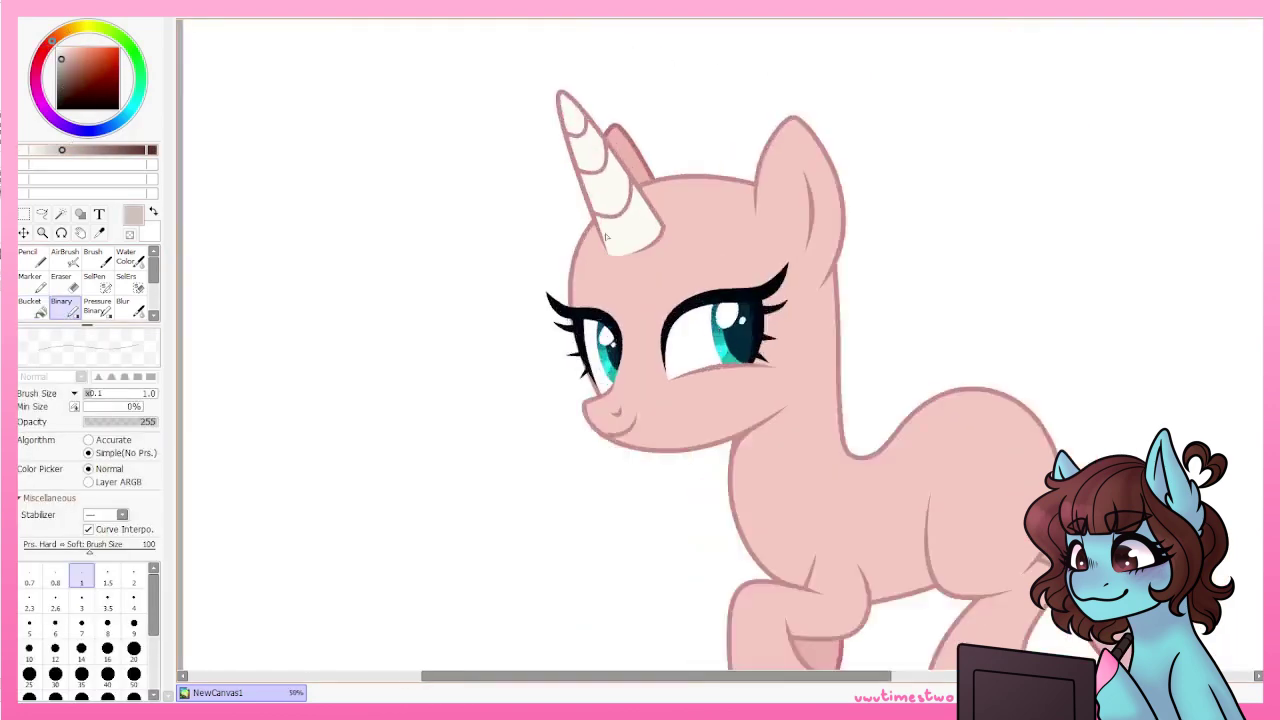
scroll(451, 409, up, 10)
key(g)
scroll(737, 328, down, 6)
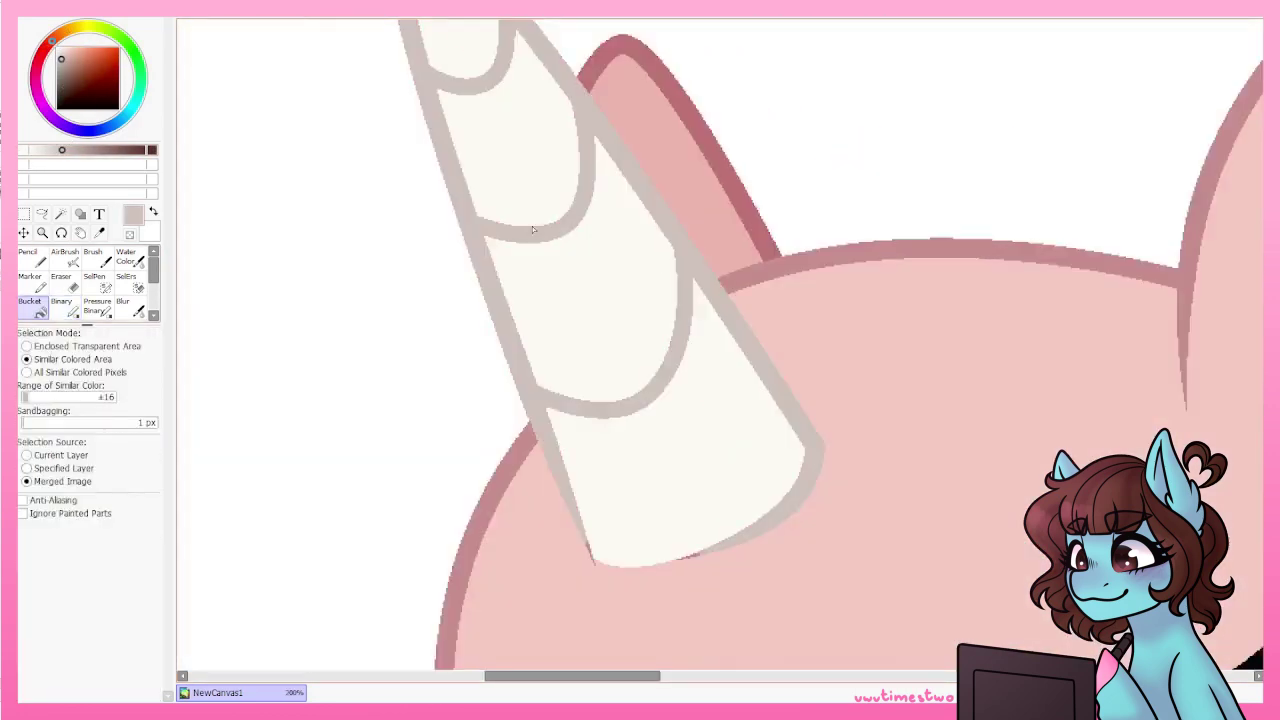
scroll(640, 360, up, 4)
scroll(627, 125, down, 5)
scroll(627, 125, down, 5)
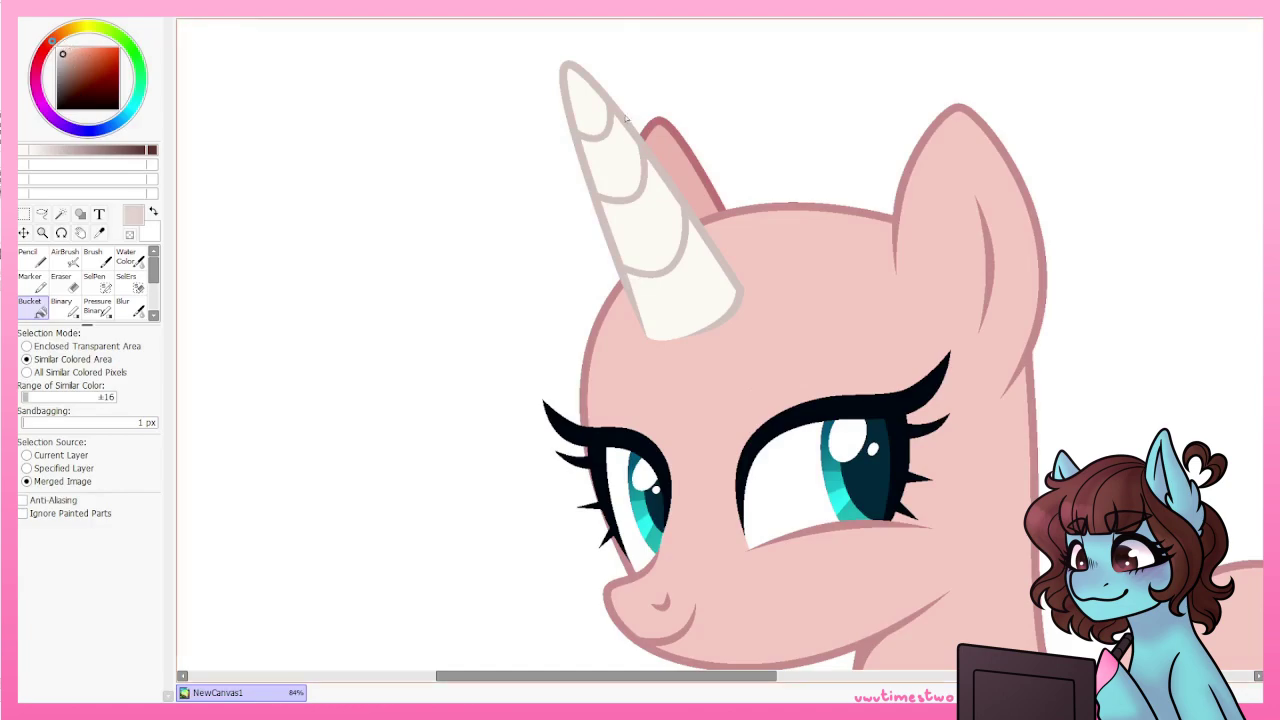
Within the selected skin area, outline aqua eyeshadow above and beside the near eye with the Binary brush and fill it.
key(w)
scroll(575, 298, up, 5)
scroll(575, 298, up, 3)
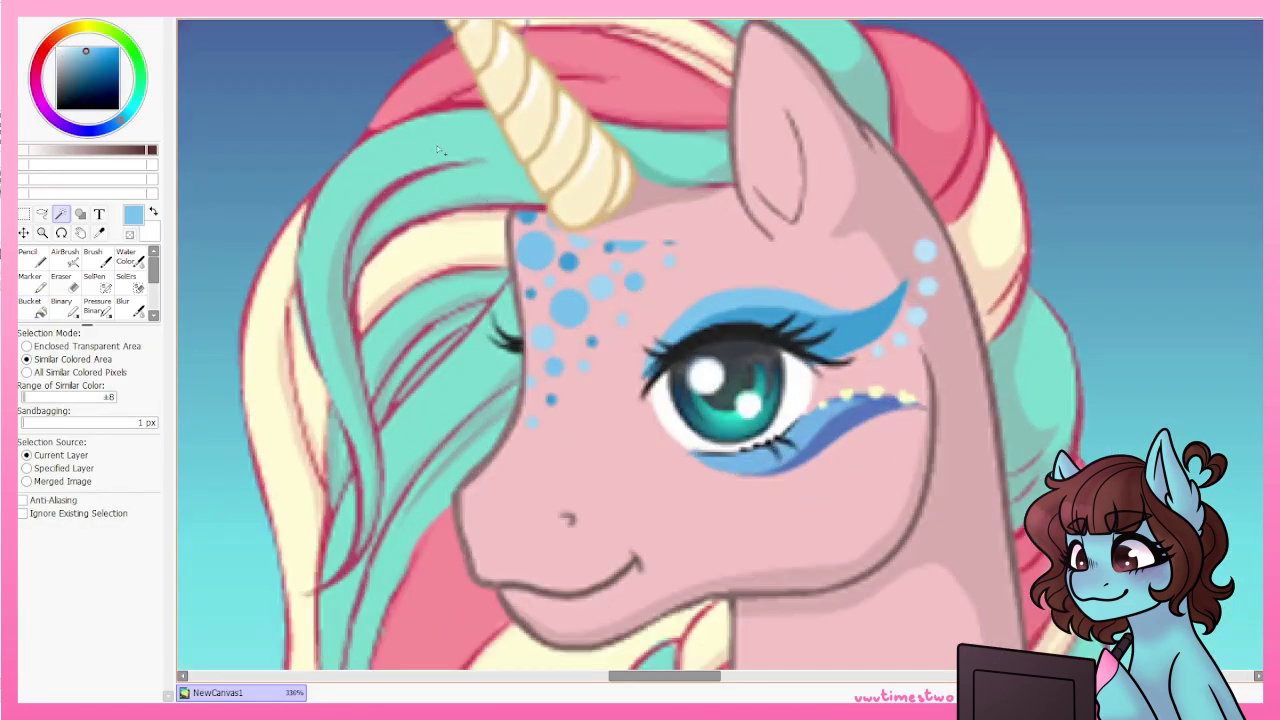
scroll(398, 300, up, 5)
click(398, 300)
key(b)
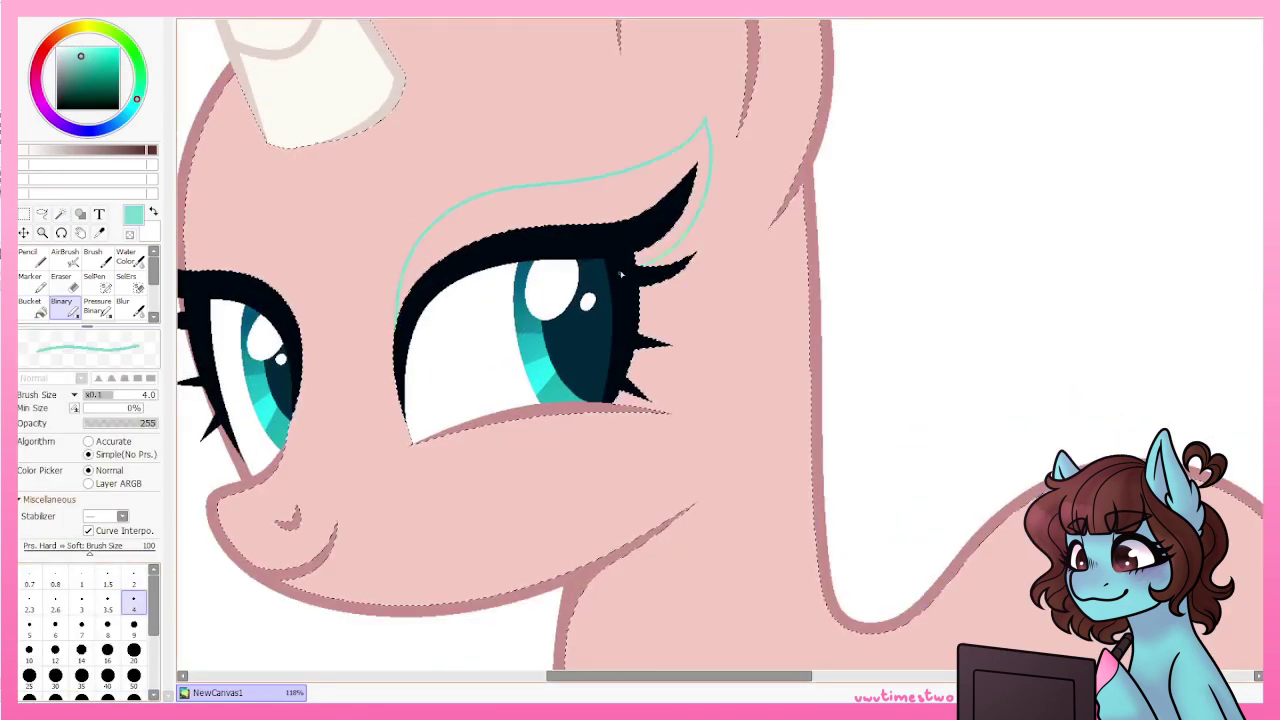
key(g)
click(560, 222)
click(680, 357)
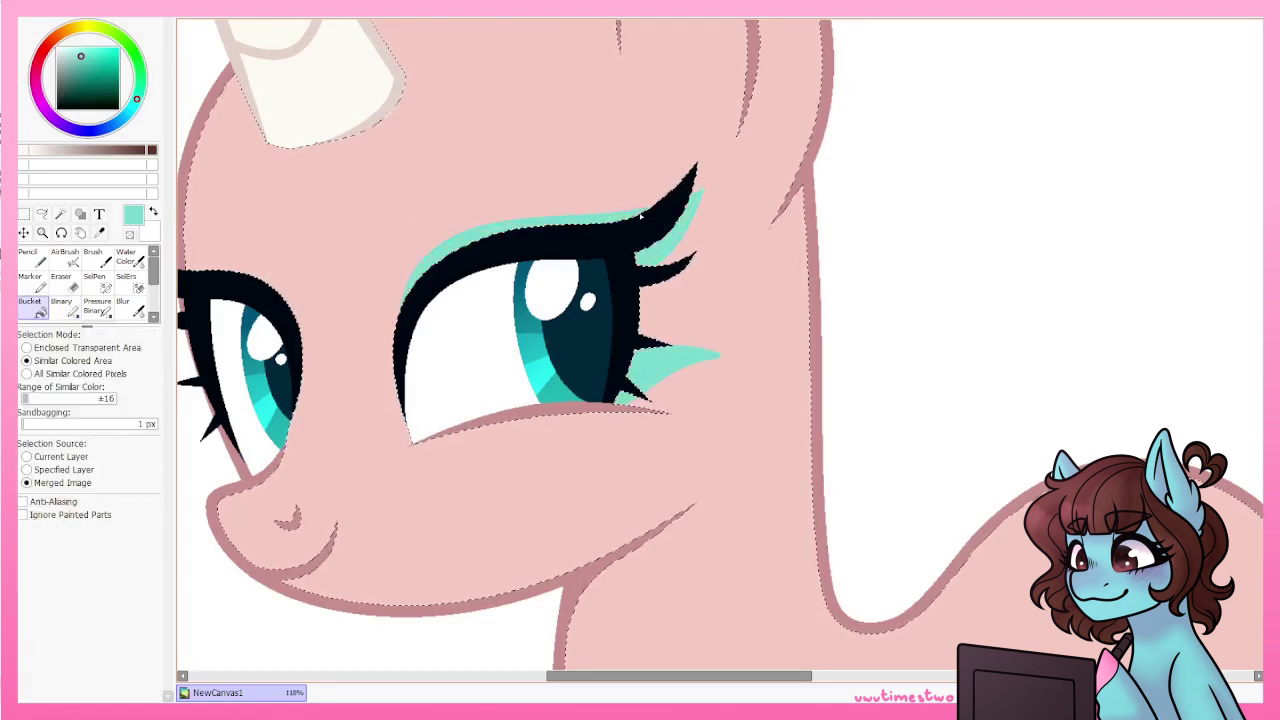
Reshape the near eye's upper eyeshadow and trim its lower wing with the Binary brush at size 20.
key(b)
click(133, 650)
alt+click(700, 330)
drag(720, 352, 680, 368)
alt+click(560, 222)
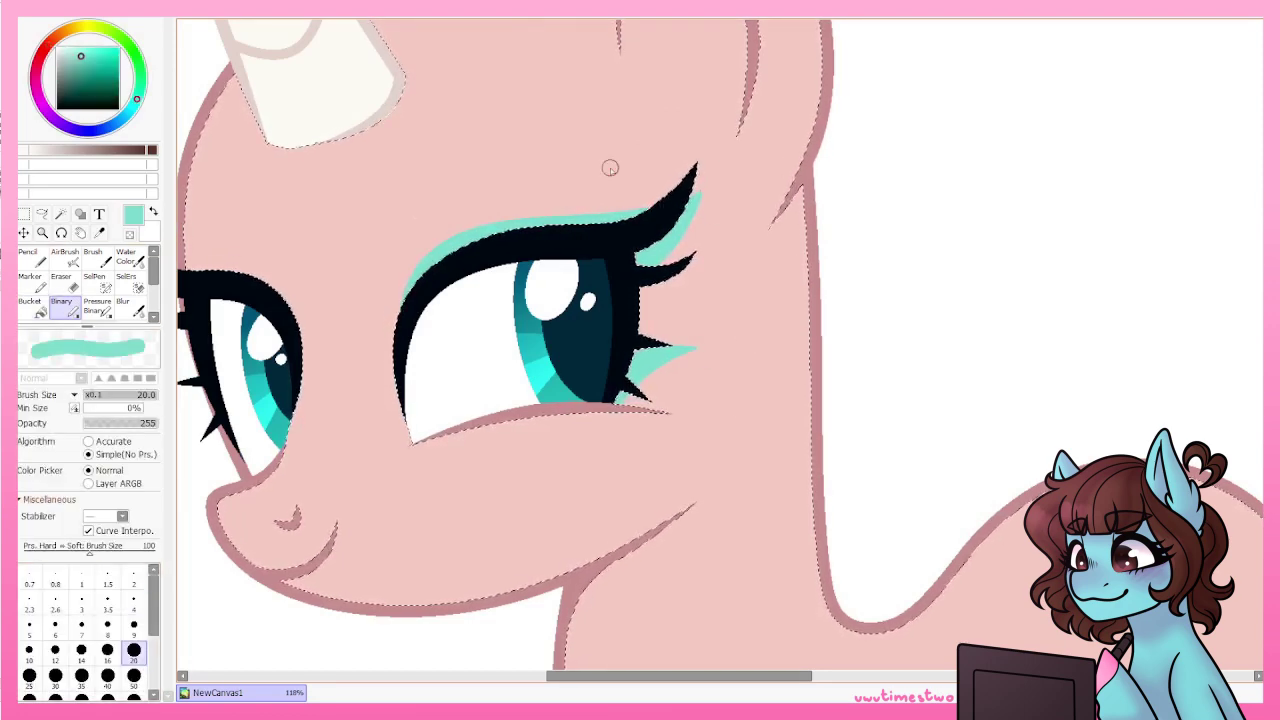
drag(690, 200, 402, 316)
alt+click(743, 206)
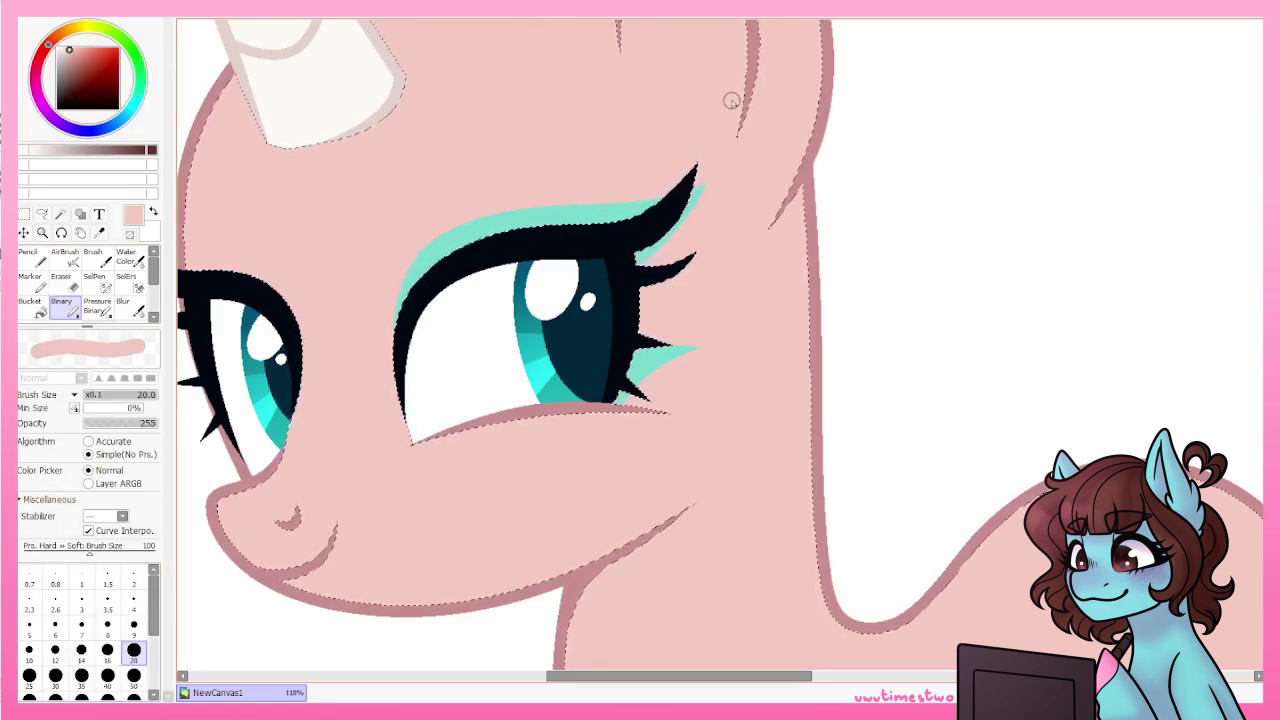
Paint matching aqua eyeshadow above the far eye's lashes and trim its edge with the skin colour.
alt+click(705, 200)
scroll(738, 172, down, 1)
scroll(738, 172, up, 3)
alt+click(487, 190)
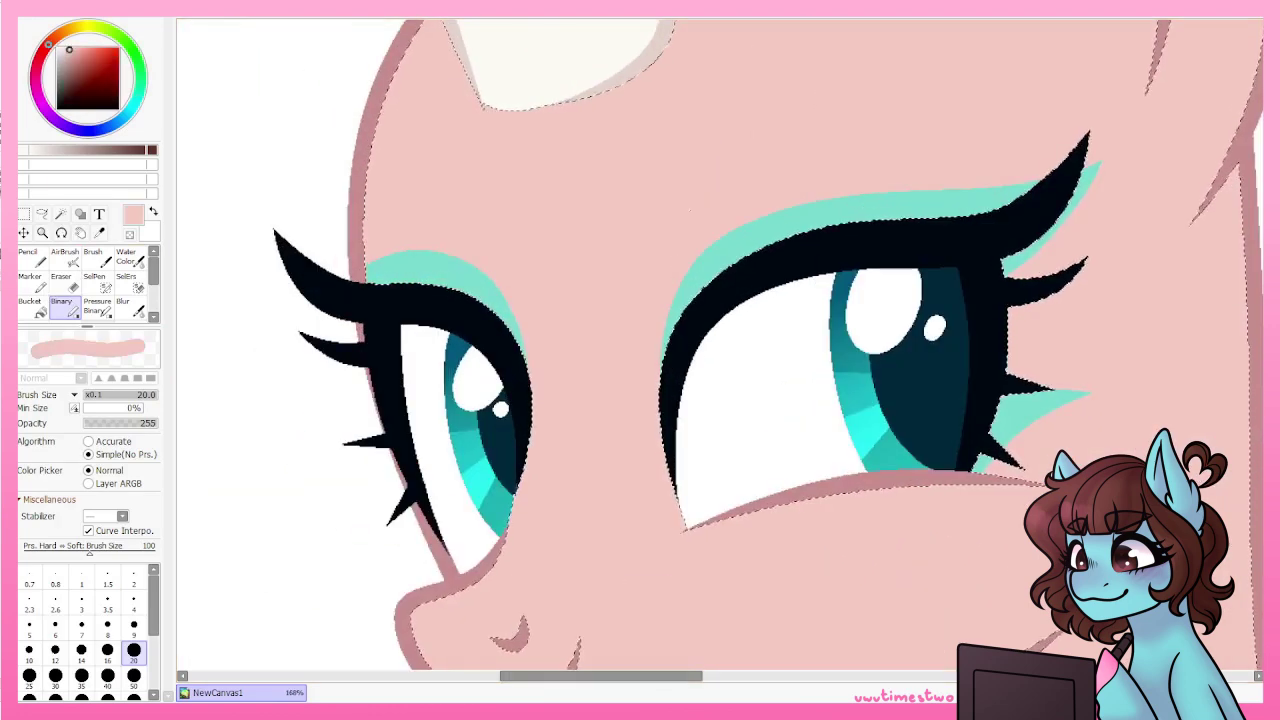
Select the eyeshadow on both eyes and shade it with darker teal using the AirBrush at size 120.
key(w)
click(430, 262)
scroll(603, 497, up, 5)
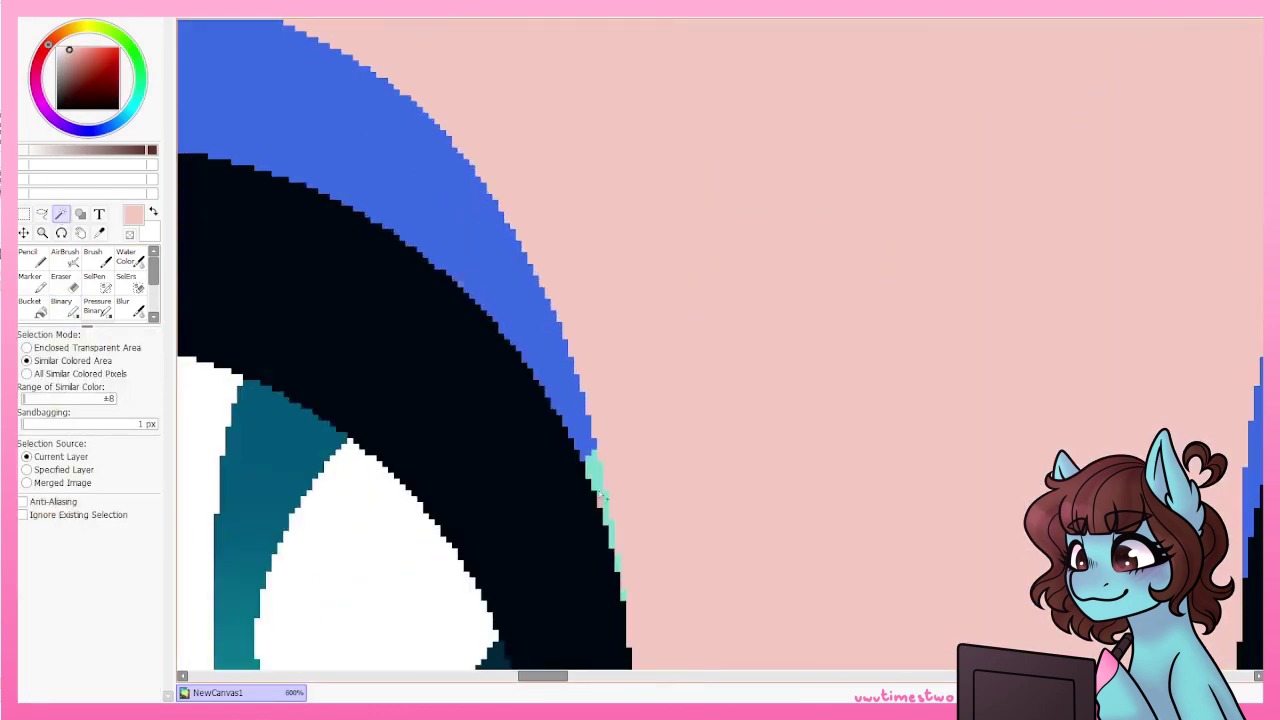
scroll(617, 565, down, 4)
scroll(617, 565, up, 2)
scroll(585, 42, down, 4)
key(n)
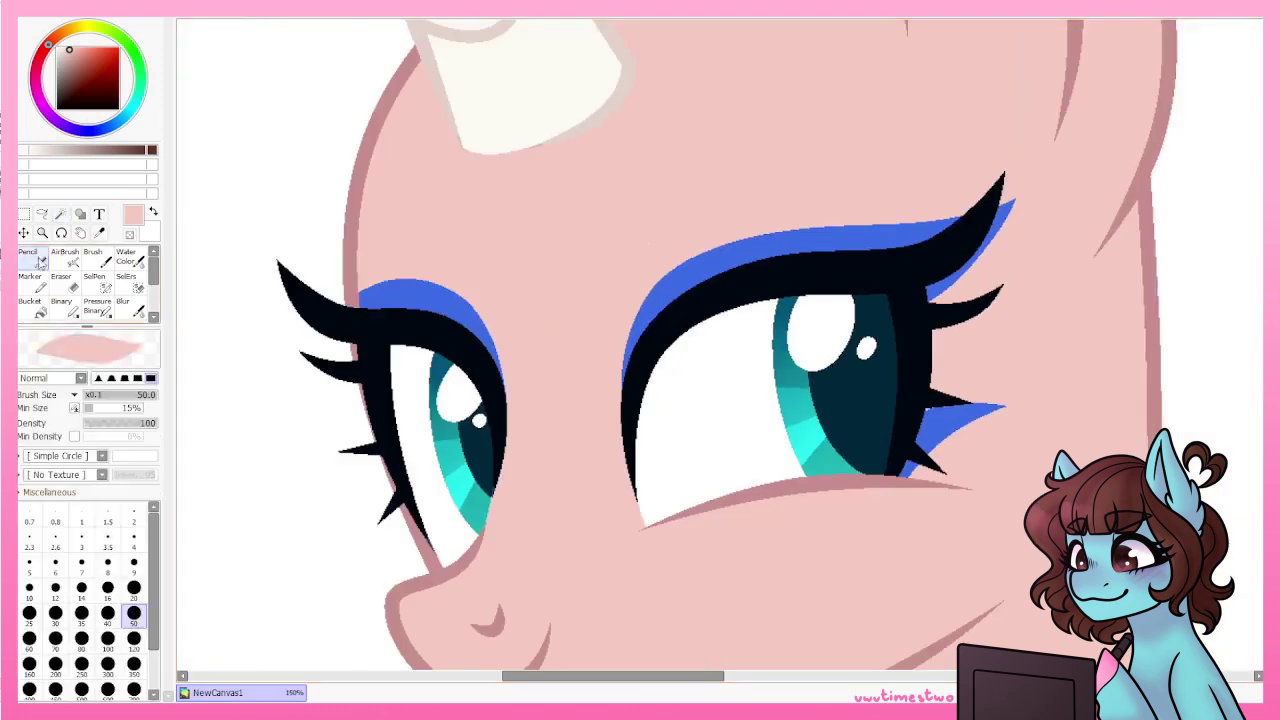
key(x)
alt+click(500, 376)
key(v)
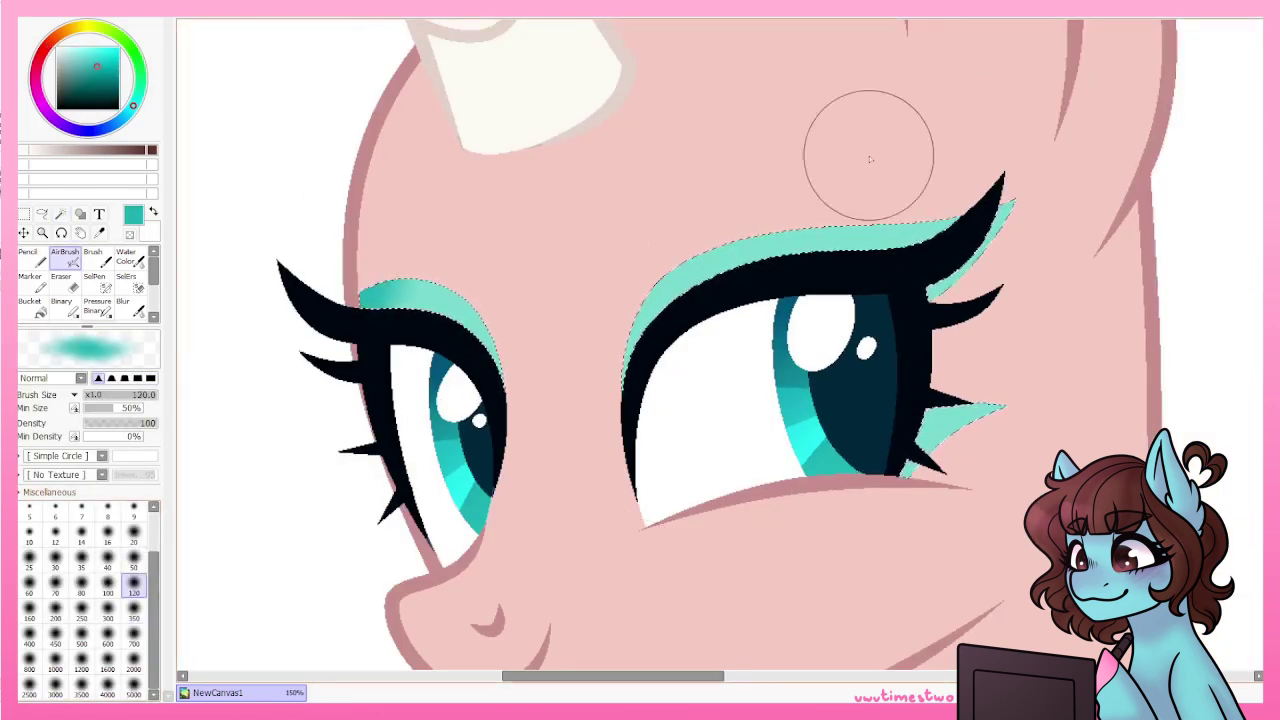
drag(960, 235, 720, 275)
scroll(640, 112, down, 3)
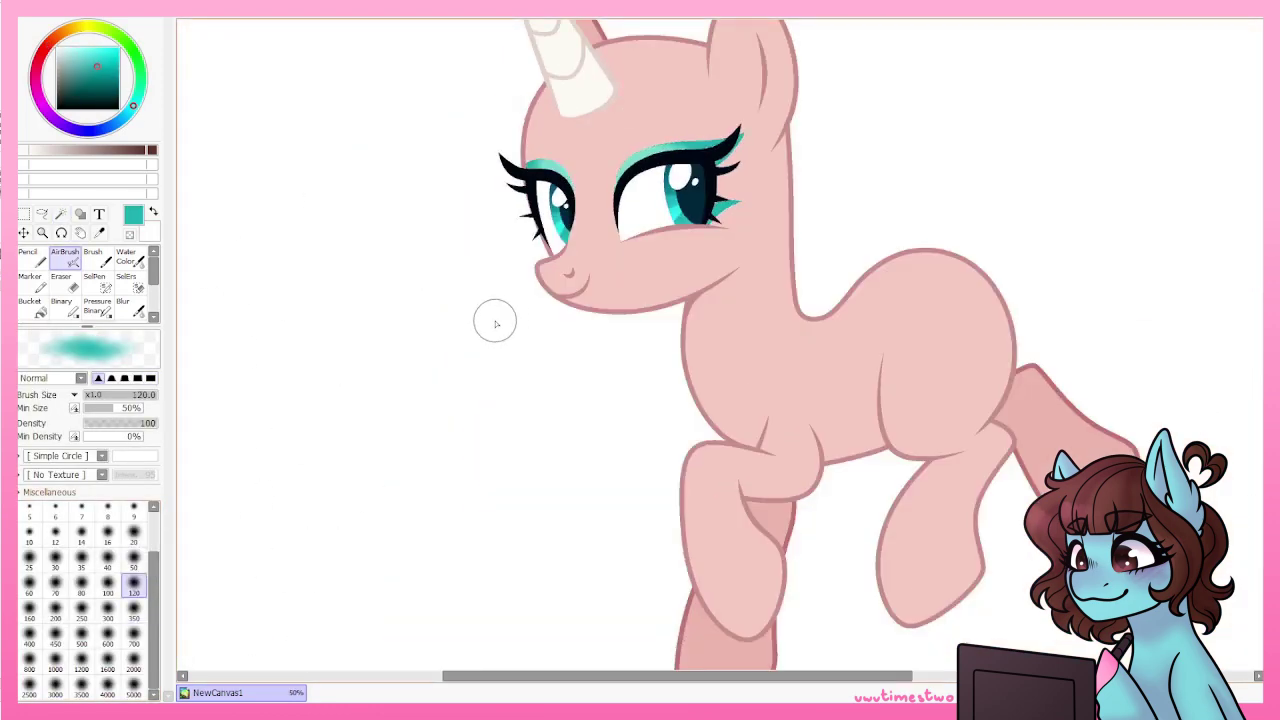
Add a small dark pink detail beneath the near eye with the Binary brush at size 4.
scroll(495, 323, down, 2)
scroll(600, 250, up, 4)
alt+click(680, 250)
key(b)
scroll(681, 264, up, 2)
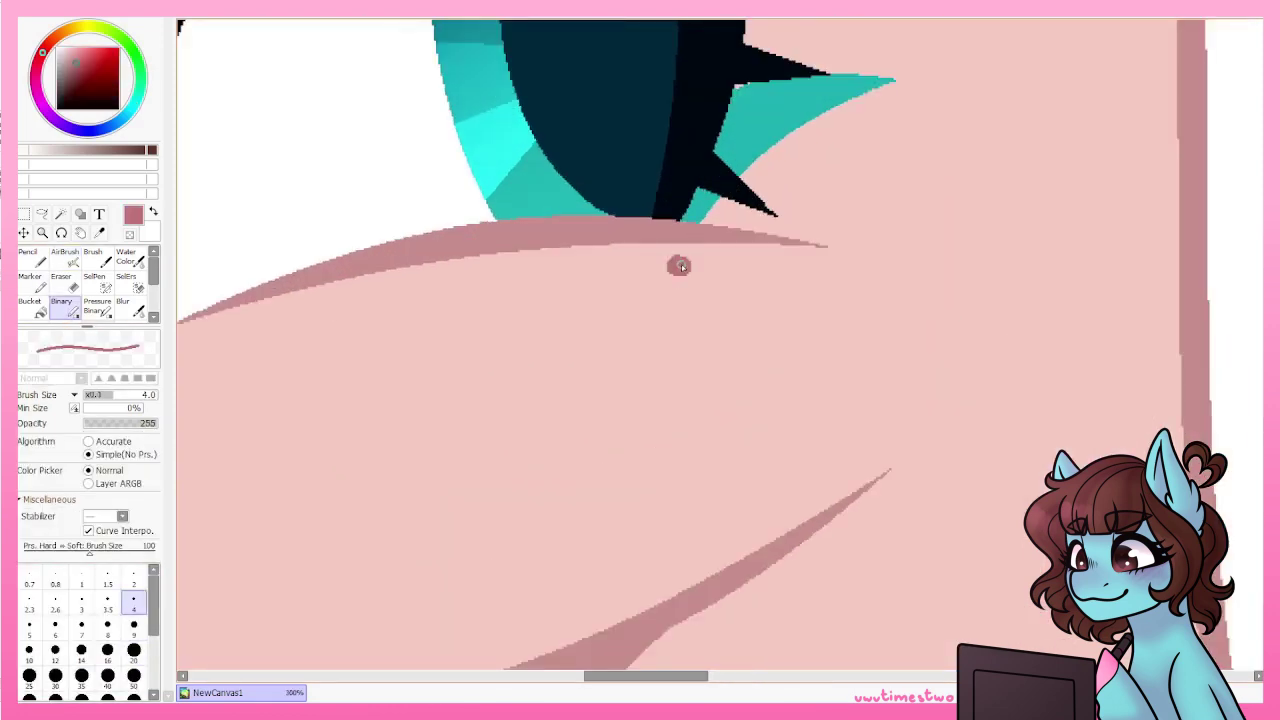
scroll(681, 264, down, 5)
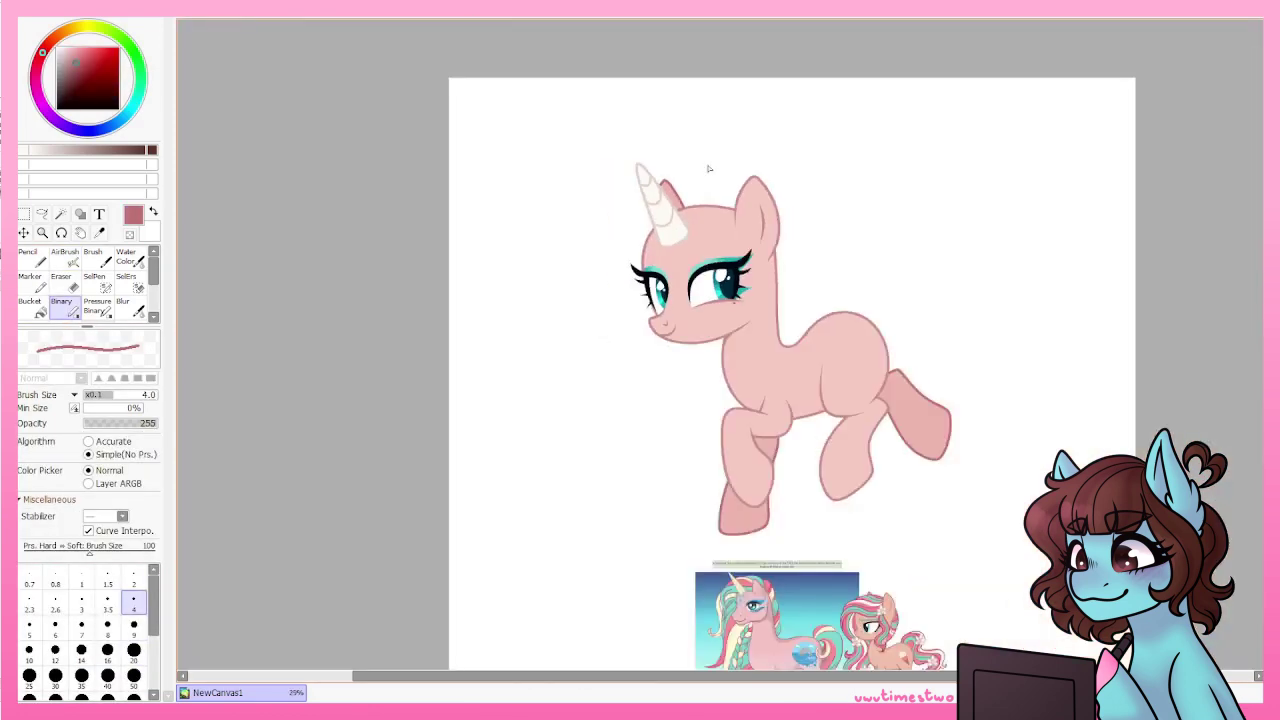
Sketch the long wavy mane, curly tail and eyebrows in red with the Marker at size 4.
click(29, 281)
mouse_move(931, 490)
mouse_down()
mouse_move(966, 503)
mouse_move(785, 424)
mouse_up()
scroll(516, 144, up, 1)
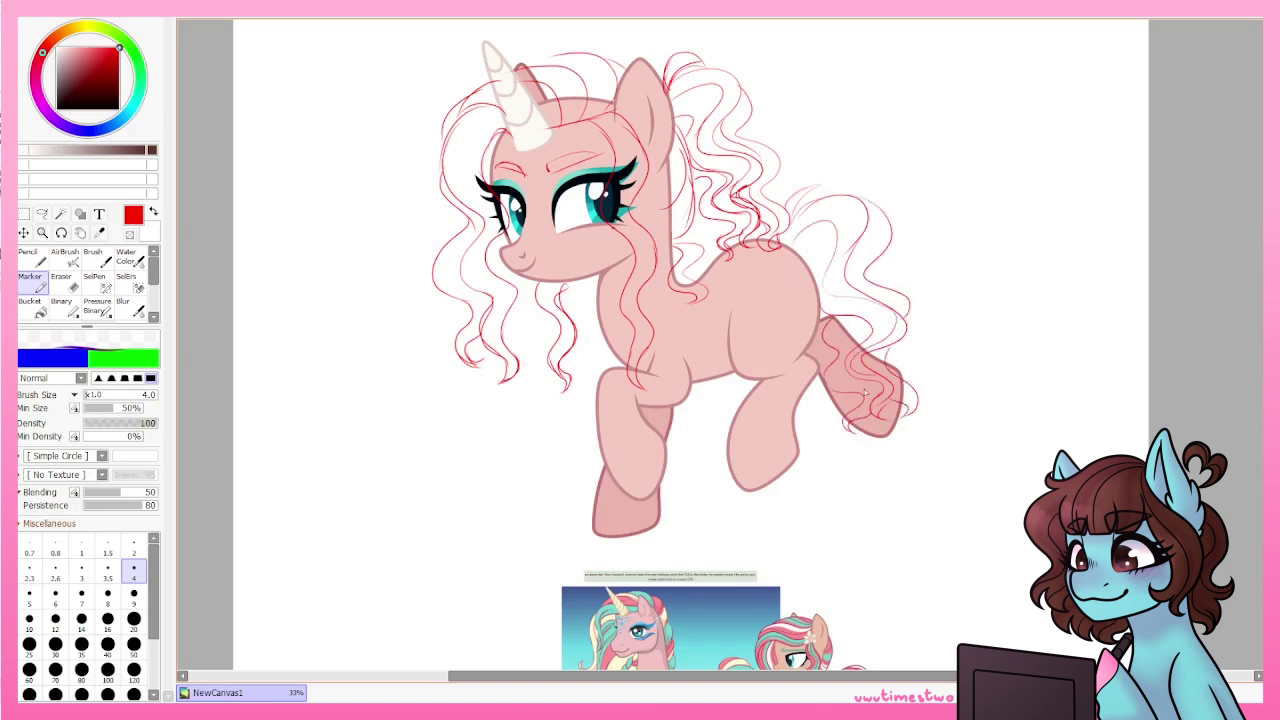
Adjust the near eyebrow sketch with a freeform transform.
key(ctrl+t)
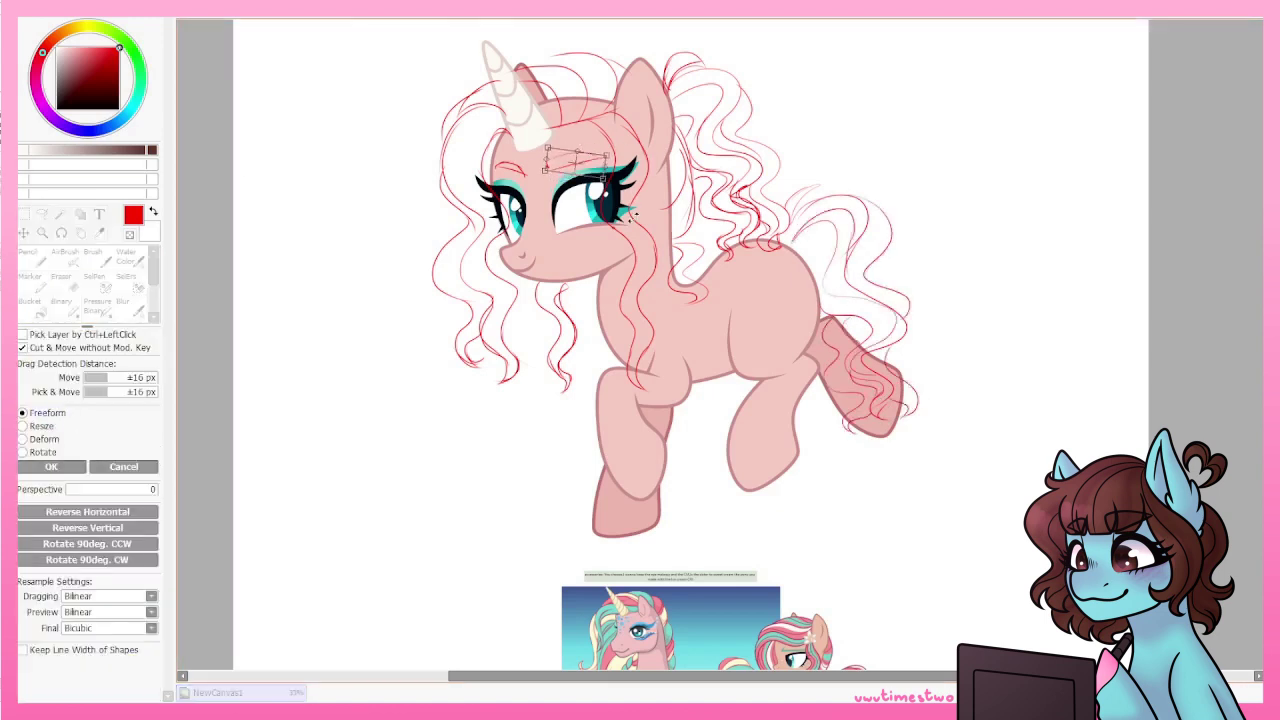
click(52, 467)
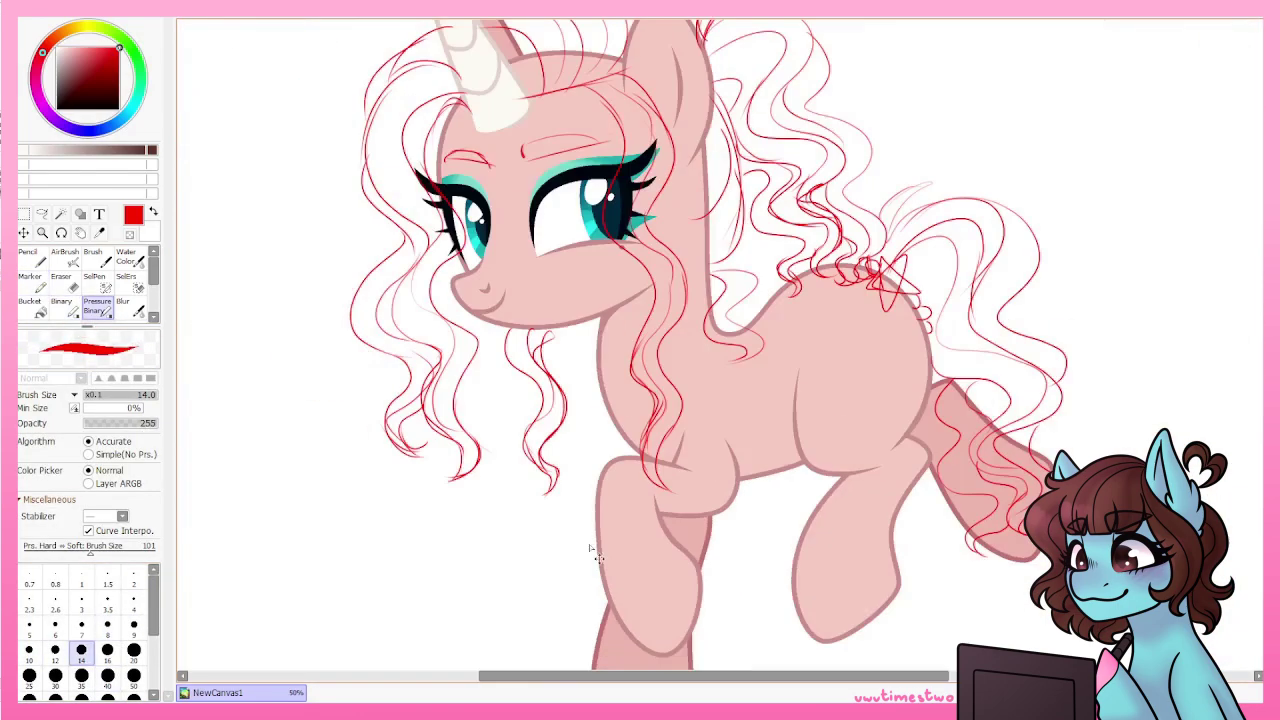
Trace the forelock, the locks hanging around the face and the top of the mane in purple with Pressure Binary at size 14.
drag(471, 107, 523, 163)
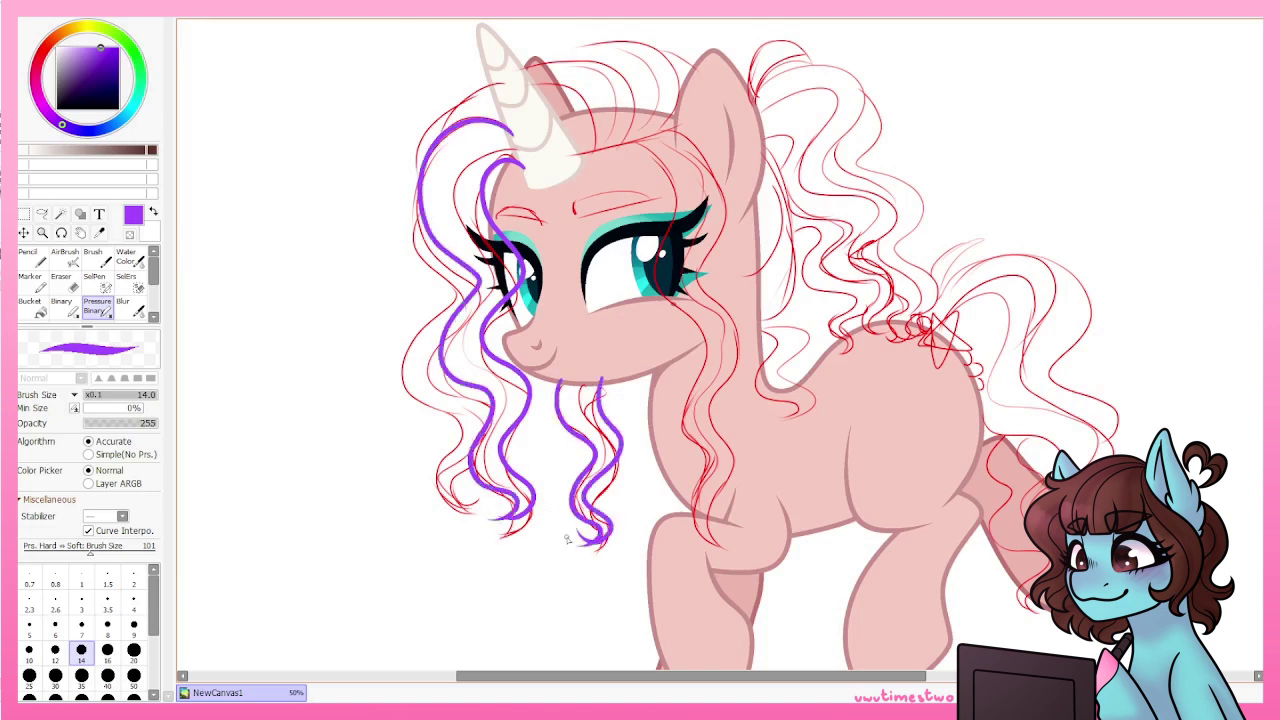
drag(522, 74, 612, 68)
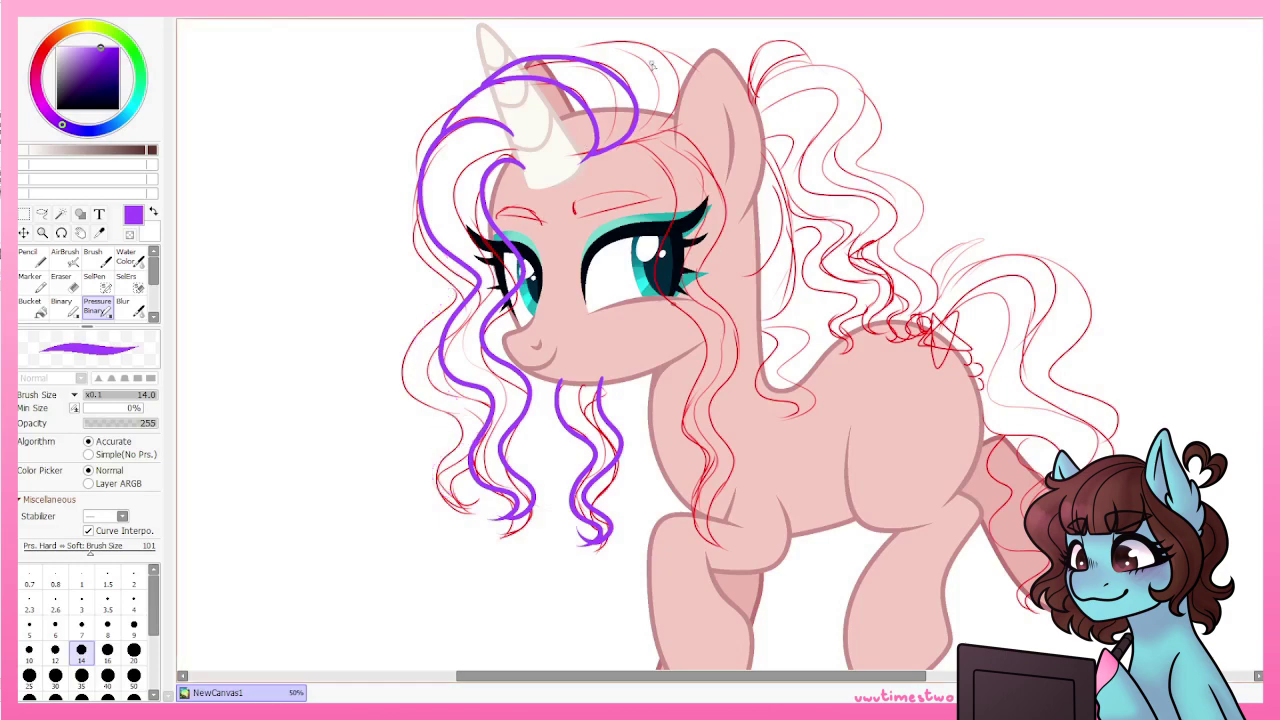
scroll(903, 291, up, 2)
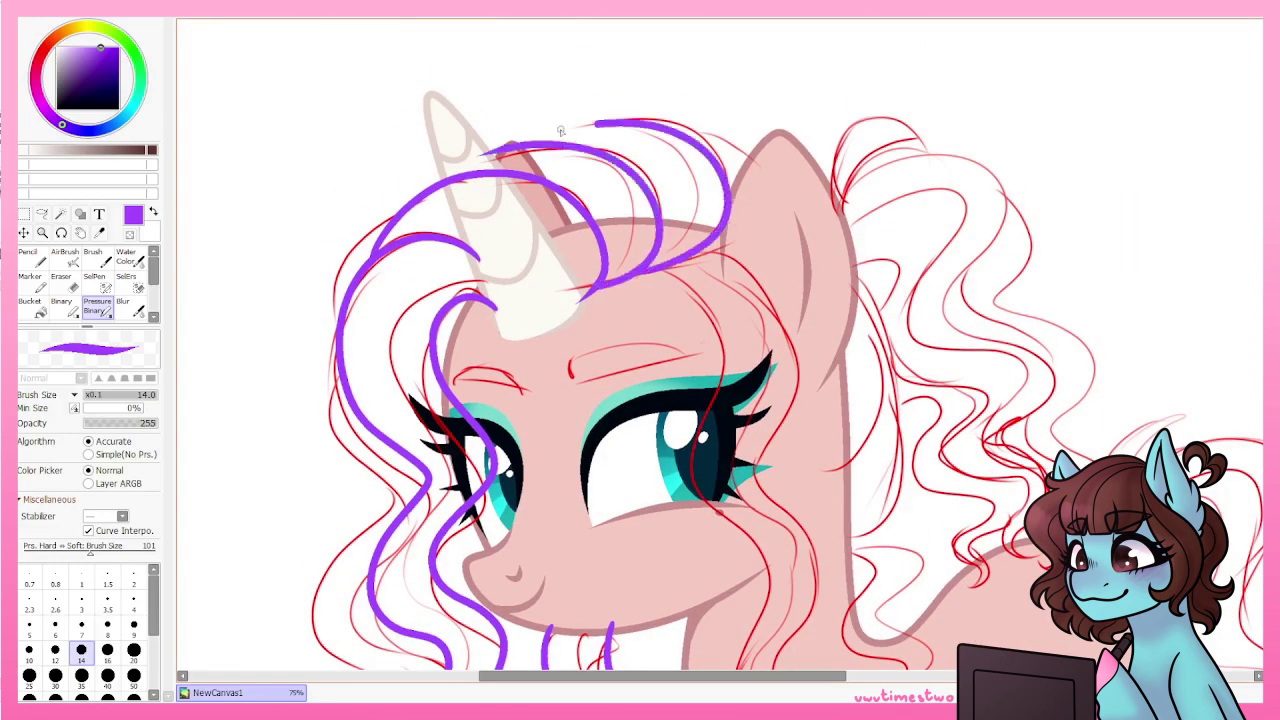
scroll(729, 243, down, 2)
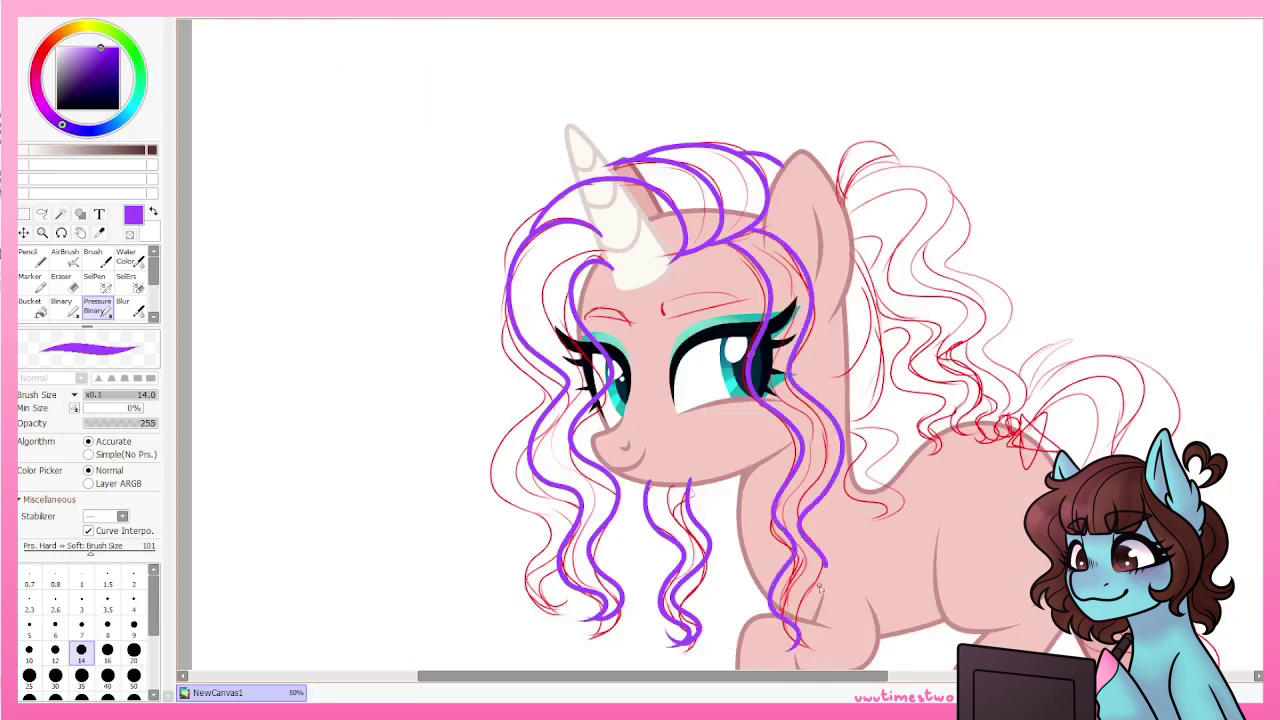
scroll(819, 588, up, 1)
scroll(511, 469, down, 4)
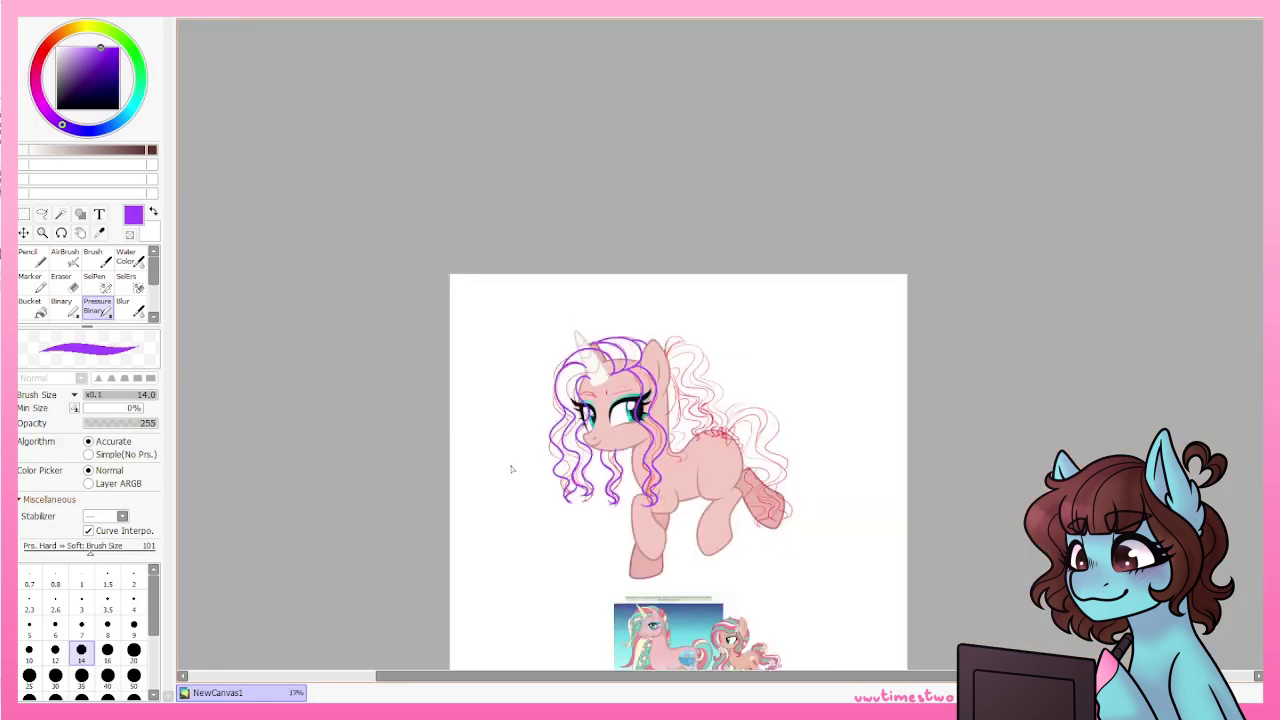
Trace the mane behind the neck, its small curls and the long wavy ponytail in the same purple.
scroll(511, 469, up, 4)
scroll(634, 499, up, 1)
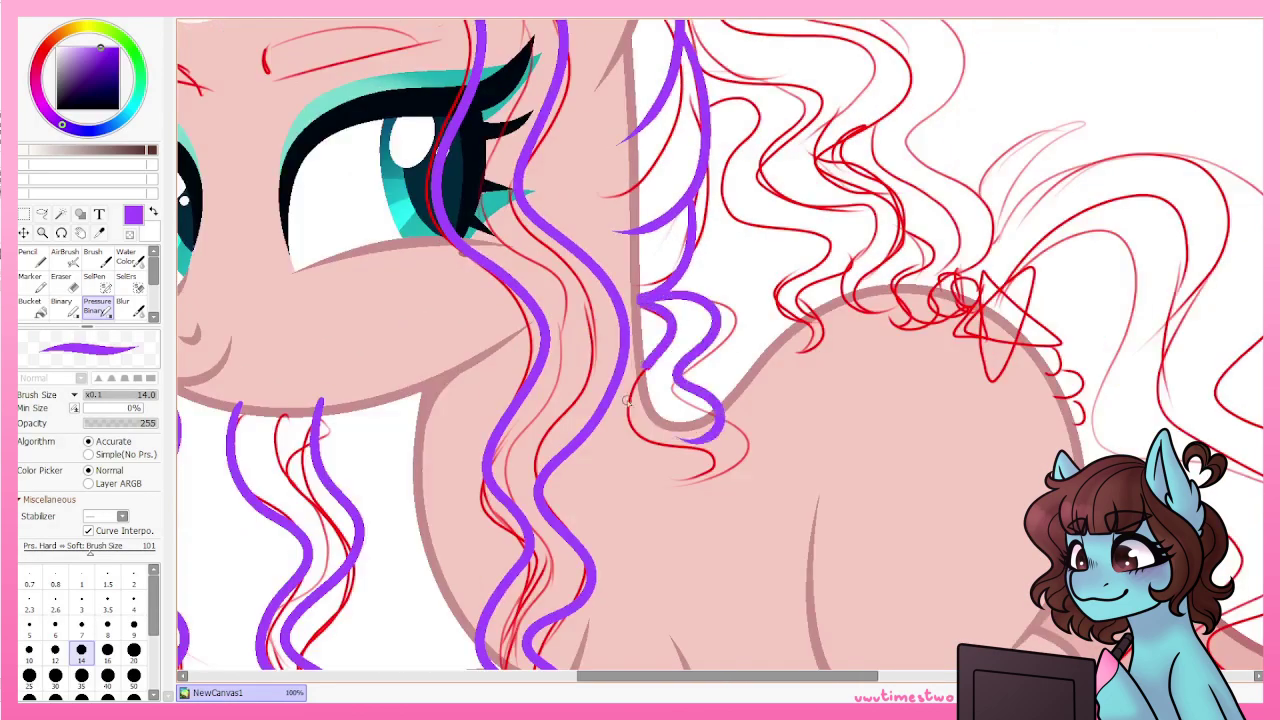
scroll(627, 401, down, 1)
scroll(510, 265, up, 1)
scroll(660, 270, down, 2)
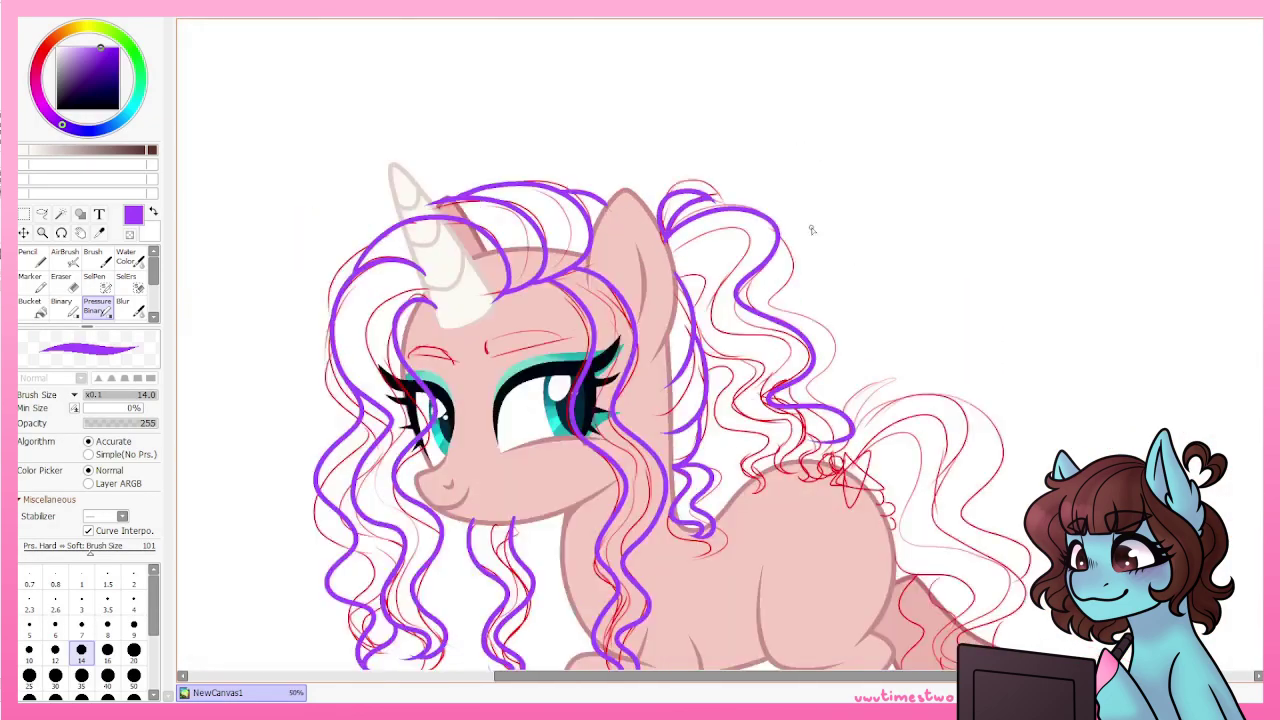
scroll(809, 229, up, 2)
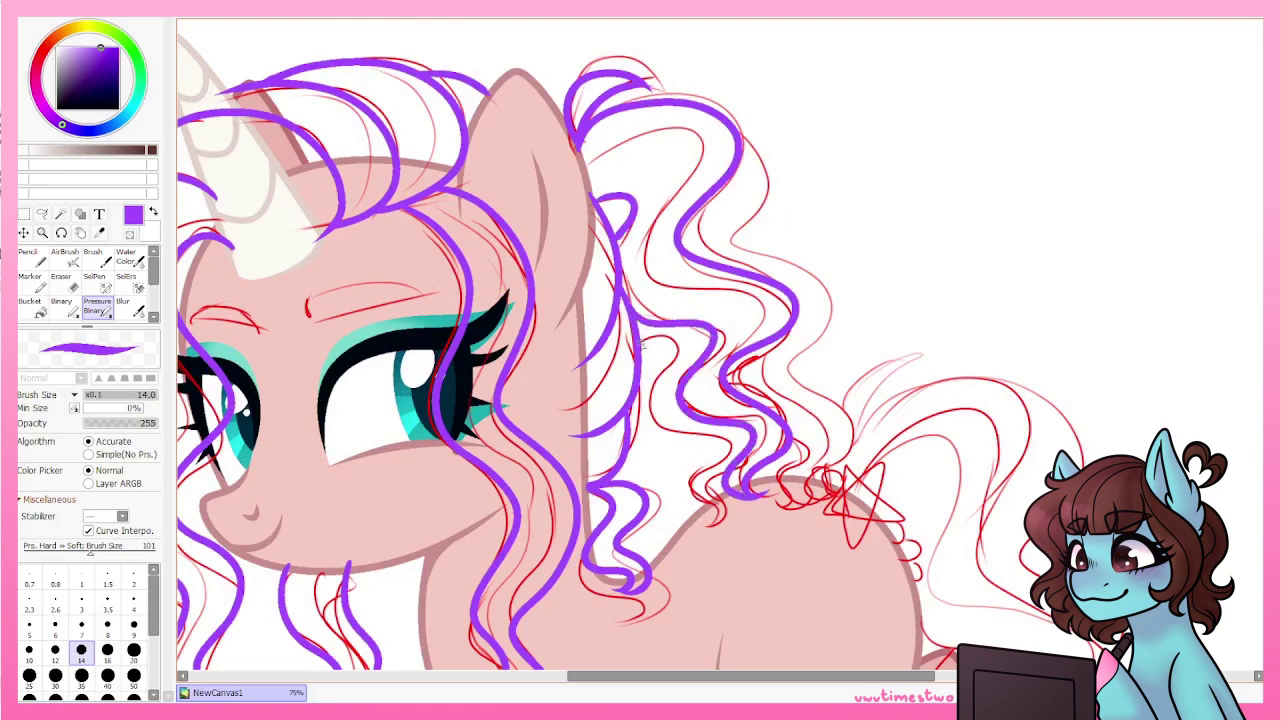
drag(789, 257, 778, 458)
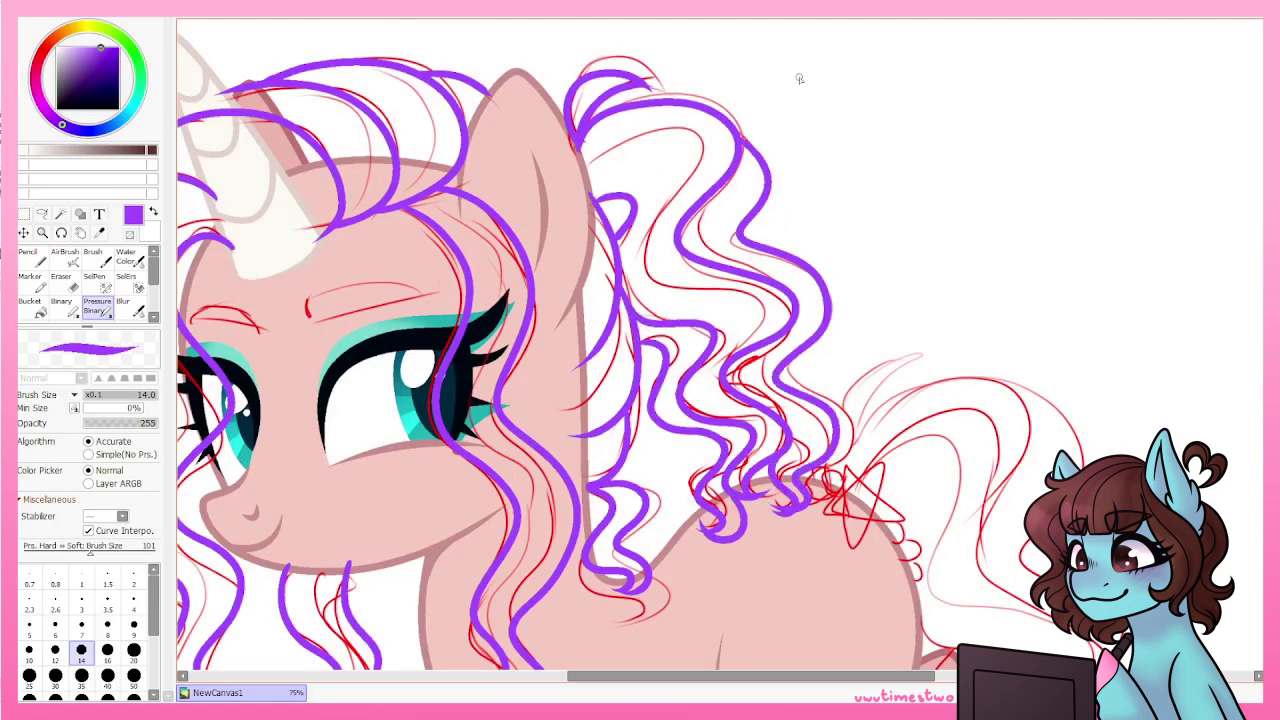
scroll(799, 78, up, 1)
drag(690, 130, 600, 300)
scroll(640, 220, down, 1)
Trace the curly tail's wavy strands in purple, from its raised base down over the hind leg.
mouse_move(640, 220)
mouse_down()
mouse_move(800, 400)
mouse_move(880, 660)
mouse_up()
scroll(608, 158, down, 1)
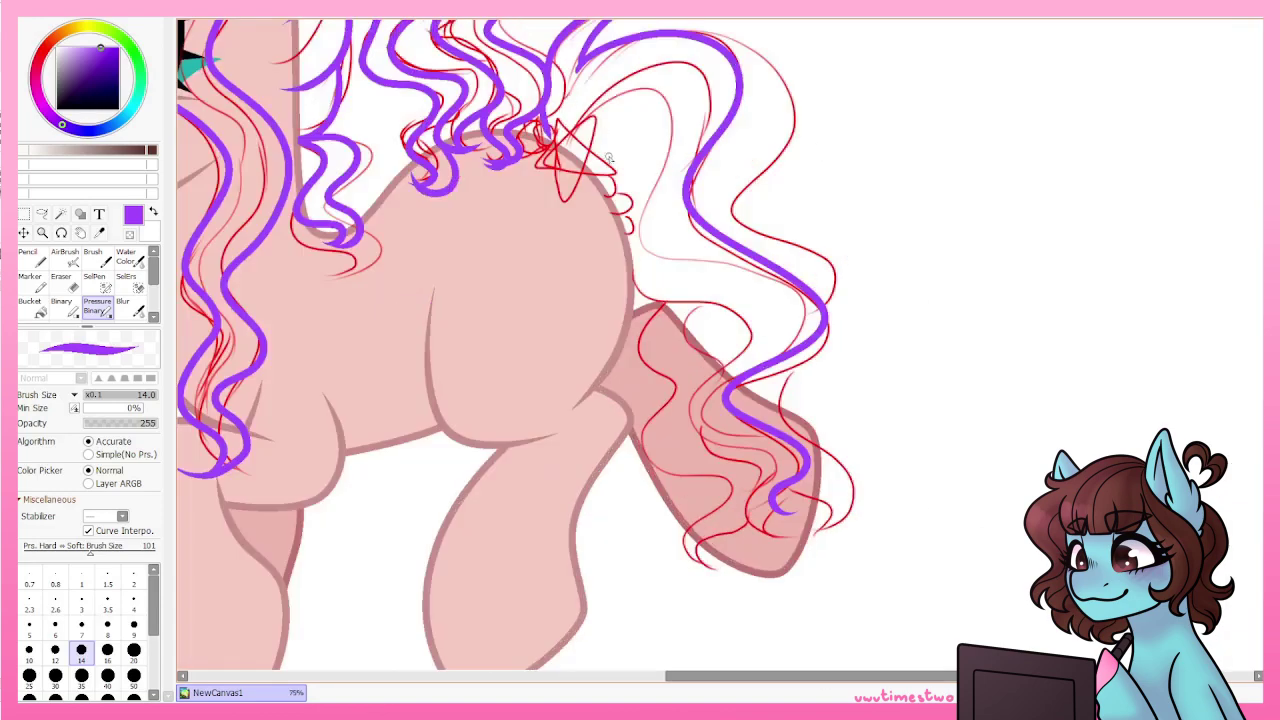
mouse_move(608, 158)
mouse_down()
mouse_move(711, 291)
mouse_move(790, 520)
mouse_up()
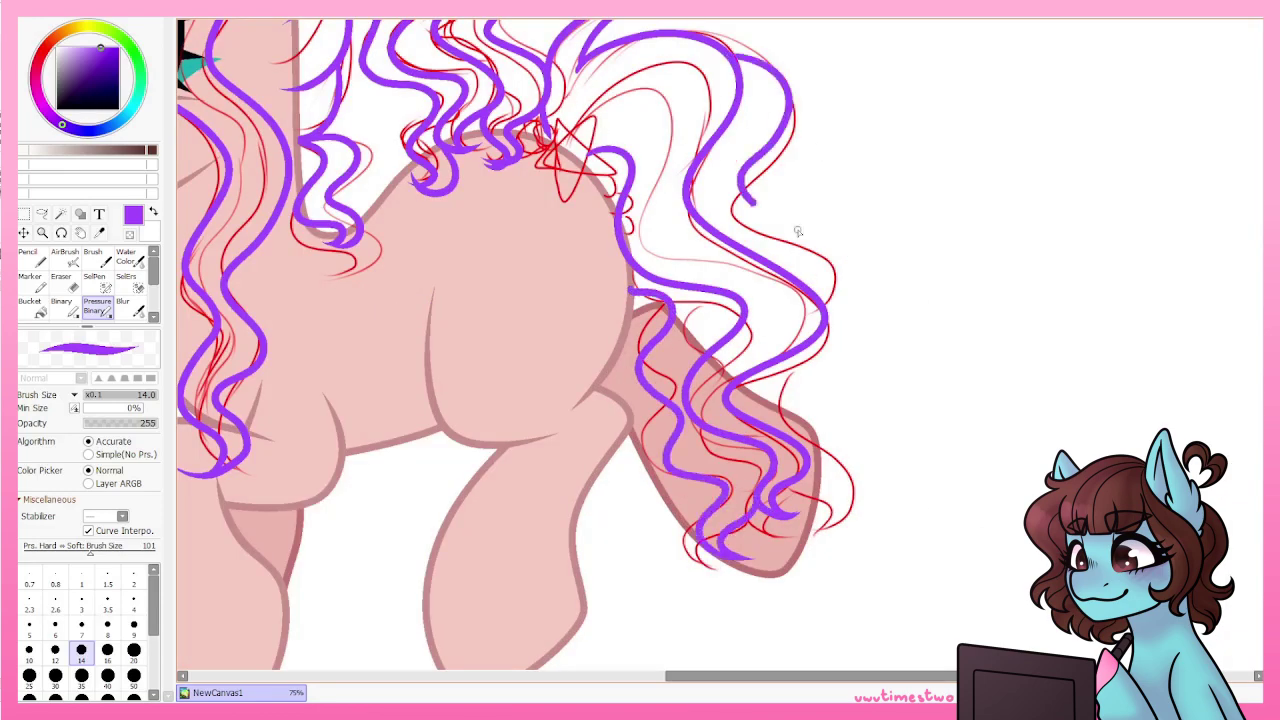
scroll(797, 231, up, 3)
scroll(797, 231, down, 2)
drag(745, 315, 772, 467)
scroll(722, 341, down, 4)
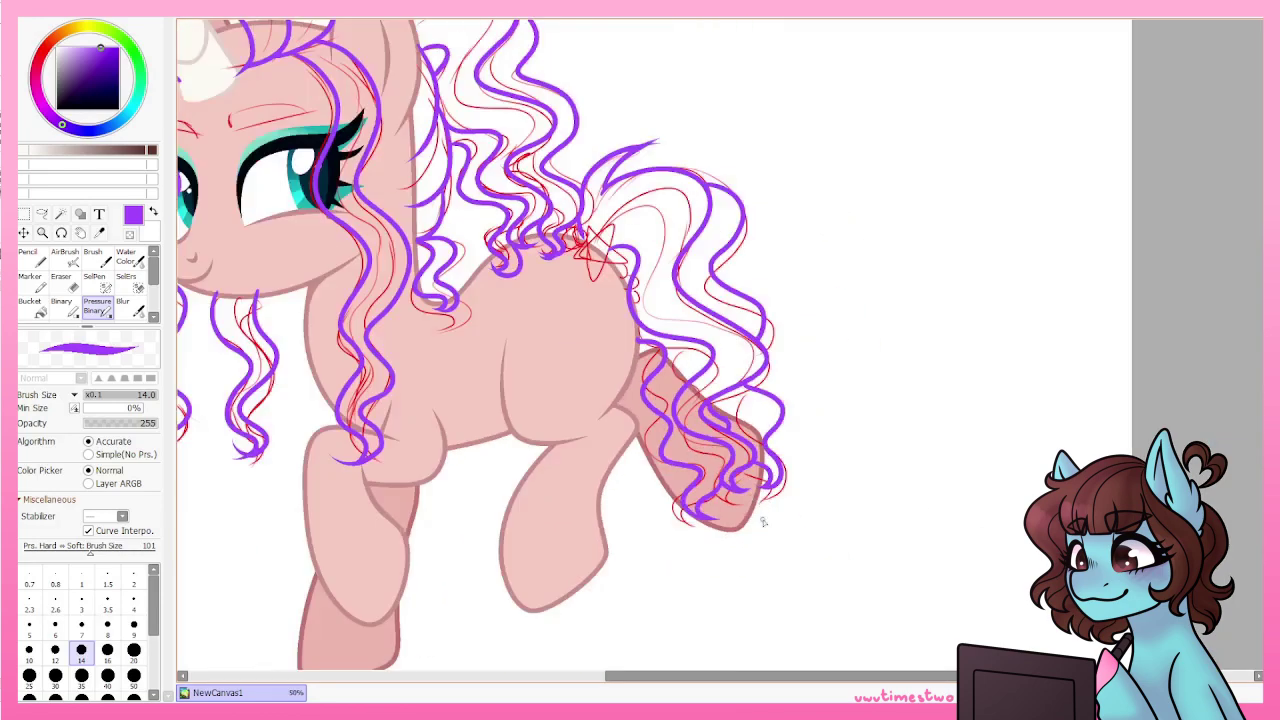
Erase overlapping ends of the purple hair lines using the transparent Binary brush at size 20.
key(e)
scroll(722, 255, up, 6)
mouse_move(722, 255)
mouse_down()
mouse_move(653, 302)
mouse_move(654, 266)
mouse_up()
scroll(740, 380, up, 2)
key(bracketright)
key(bracketright)
key(bracketright)
key(bracketright)
drag(355, 433, 321, 501)
scroll(720, 280, down, 6)
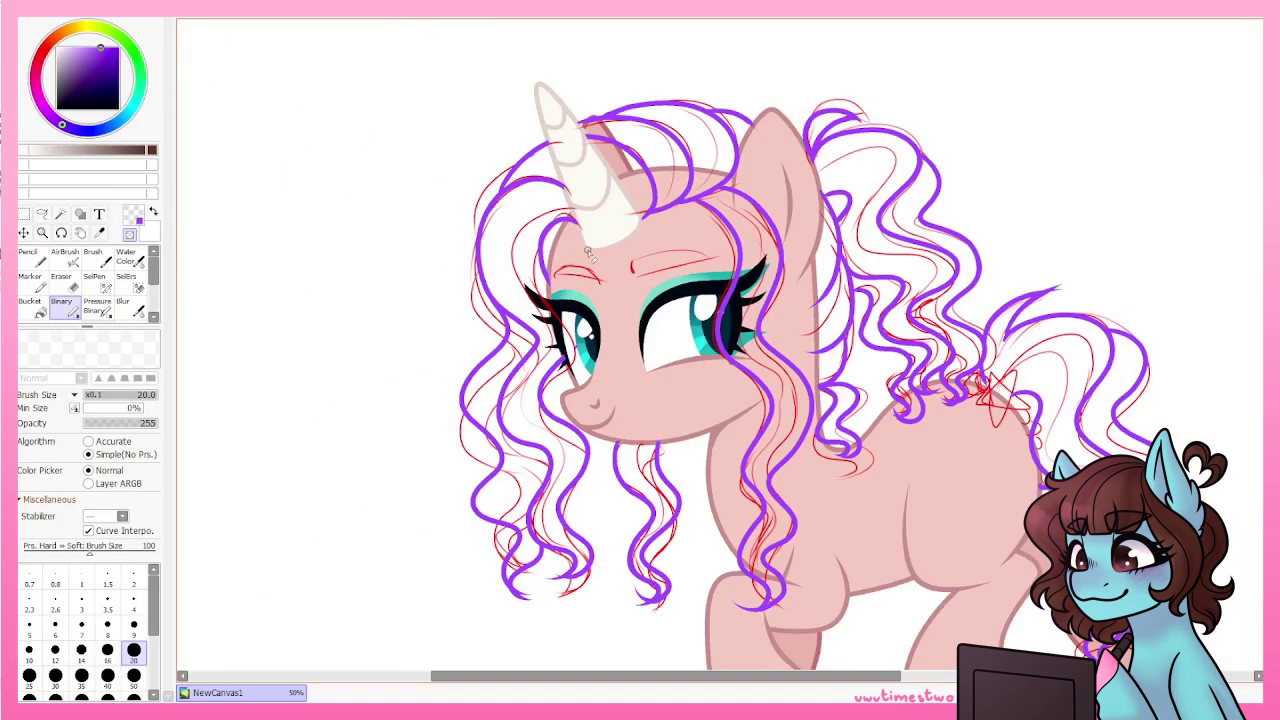
Trim the tips of the front mane locks into clean points and erase the hair lines crossing the horn.
key(e)
scroll(560, 405, up, 2)
key(e)
scroll(560, 347, up, 3)
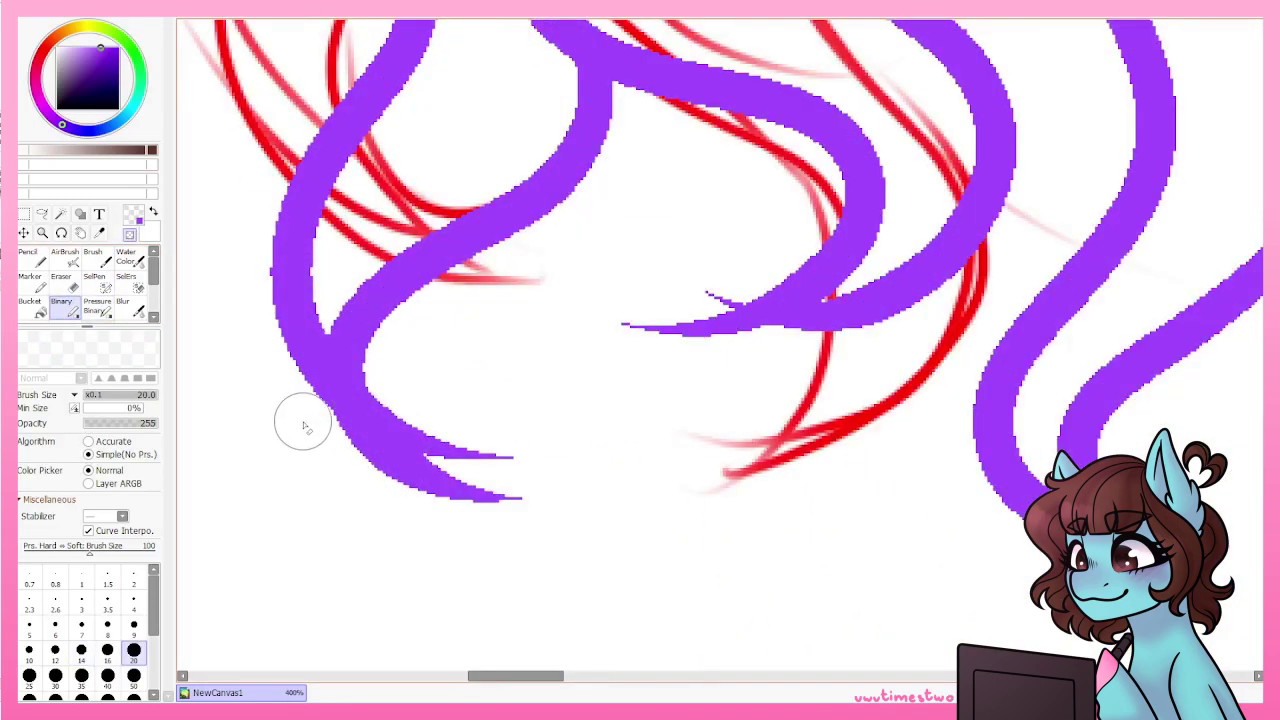
mouse_move(300, 423)
mouse_down()
mouse_move(401, 371)
mouse_move(418, 470)
mouse_up()
drag(870, 365, 625, 326)
scroll(623, 423, down, 2)
scroll(917, 380, up, 1)
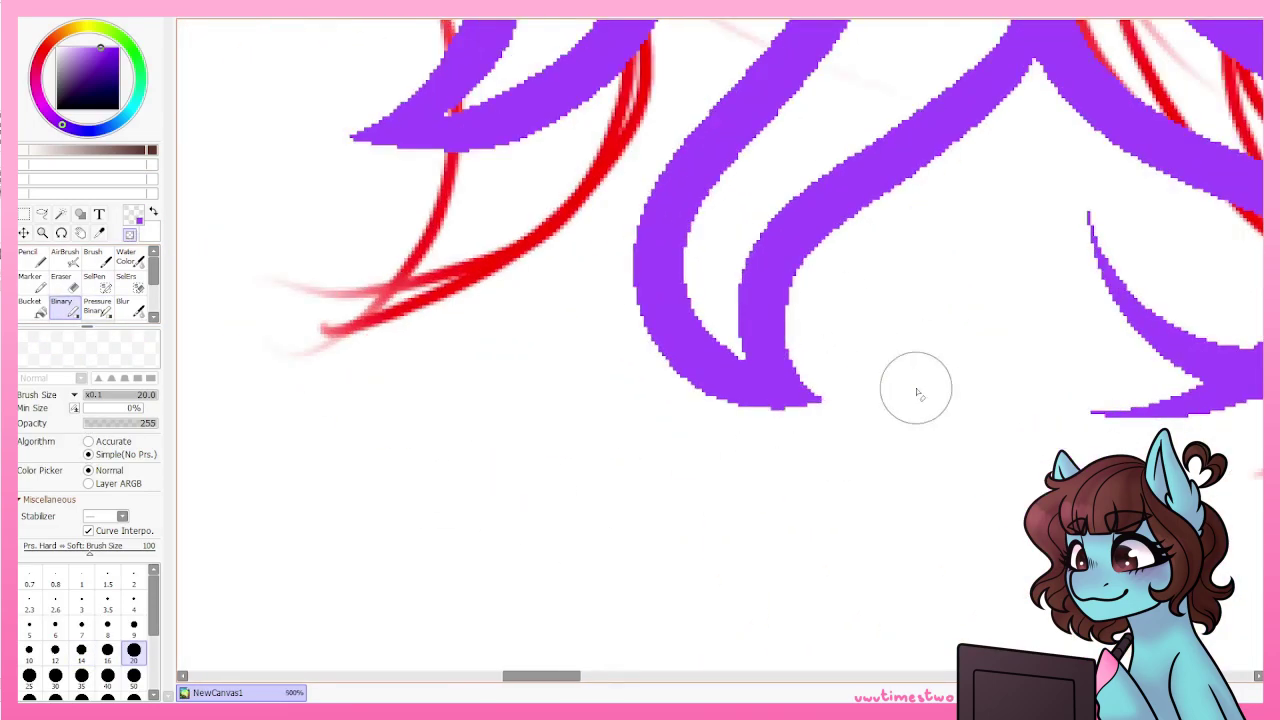
scroll(565, 494, down, 3)
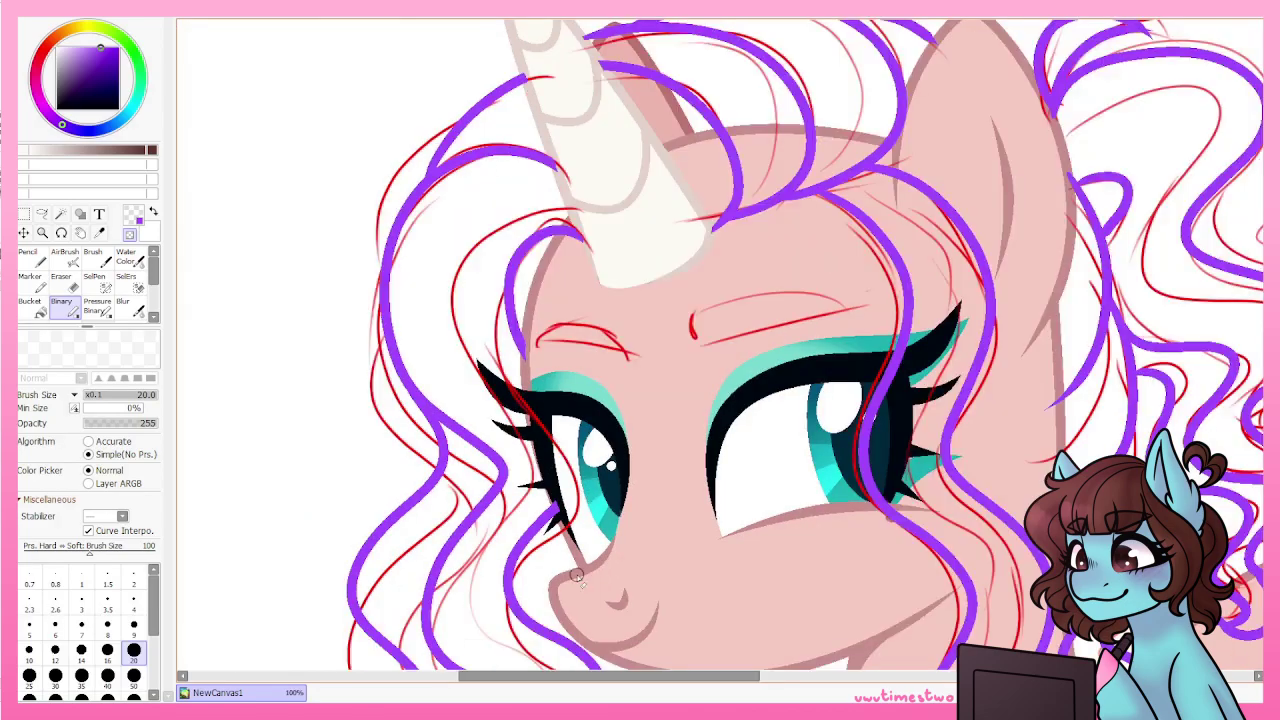
Clean up the curl tips of the ponytail where they lie over the pony's back.
scroll(957, 512, up, 1)
scroll(955, 510, up, 3)
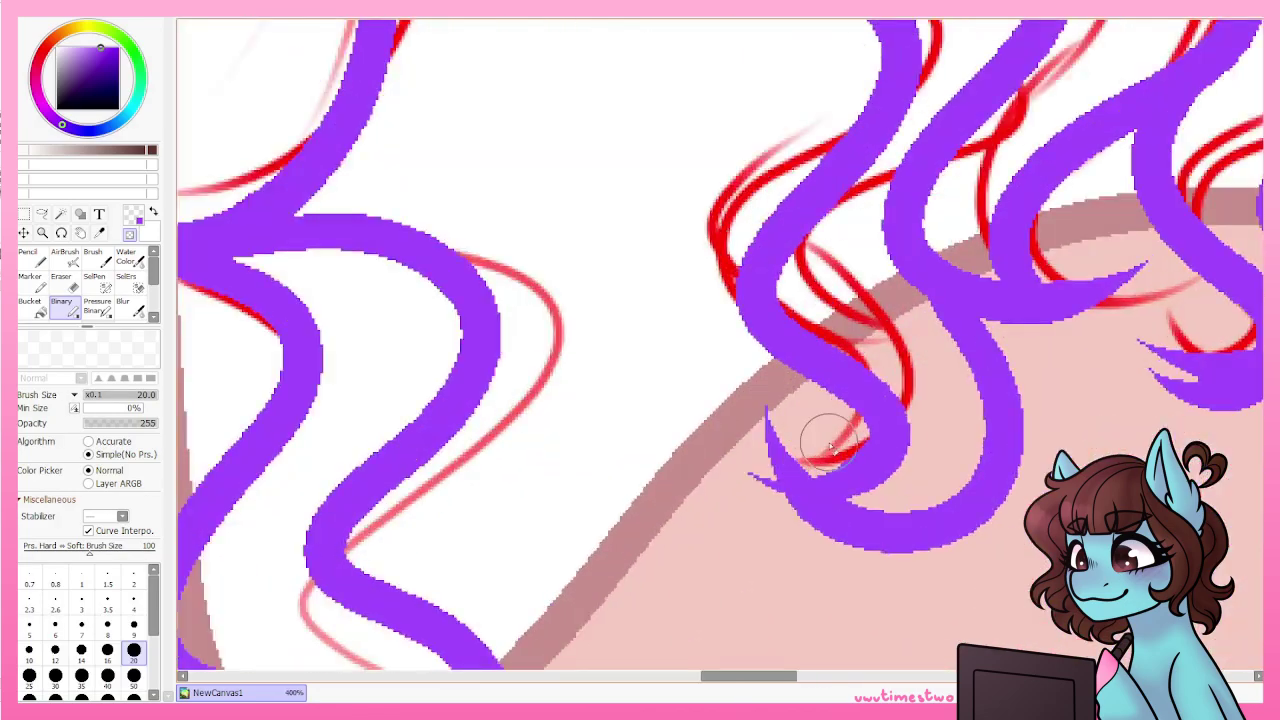
scroll(857, 409, up, 1)
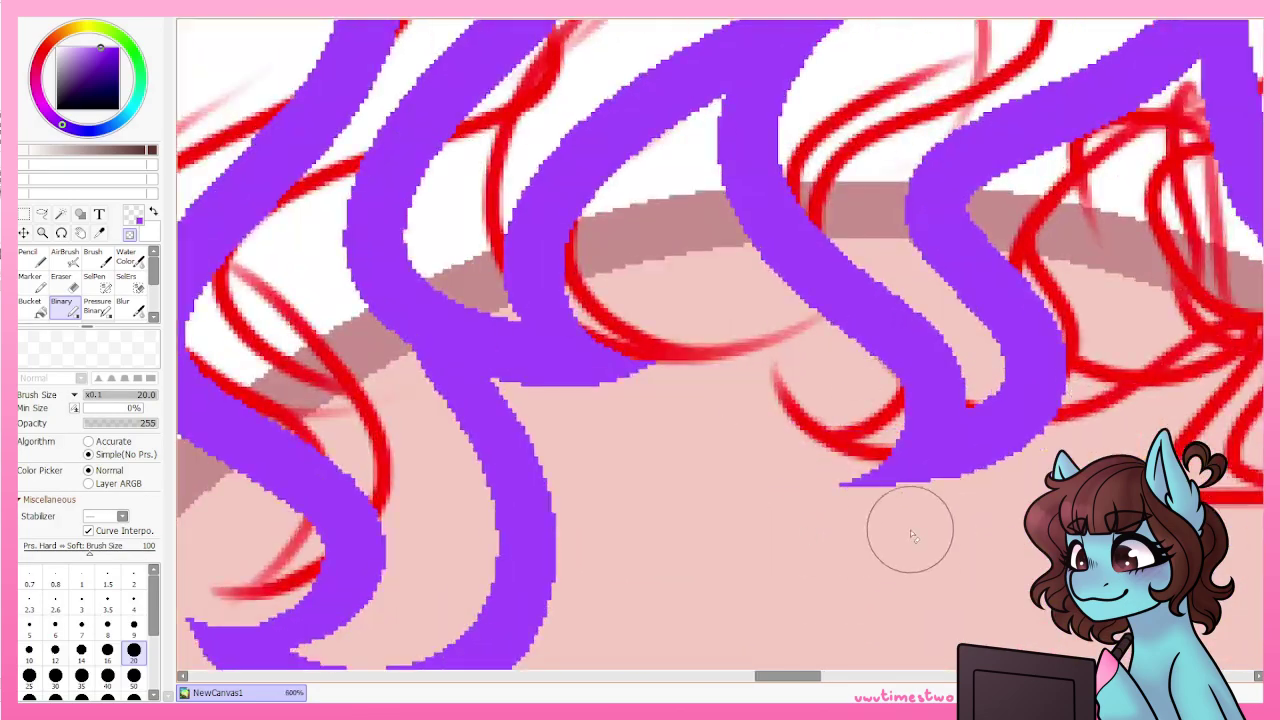
Trim the tail's line ends into clean points, at its raised tuft and at the curls over the hind leg.
scroll(860, 470, down, 2)
scroll(660, 543, up, 1)
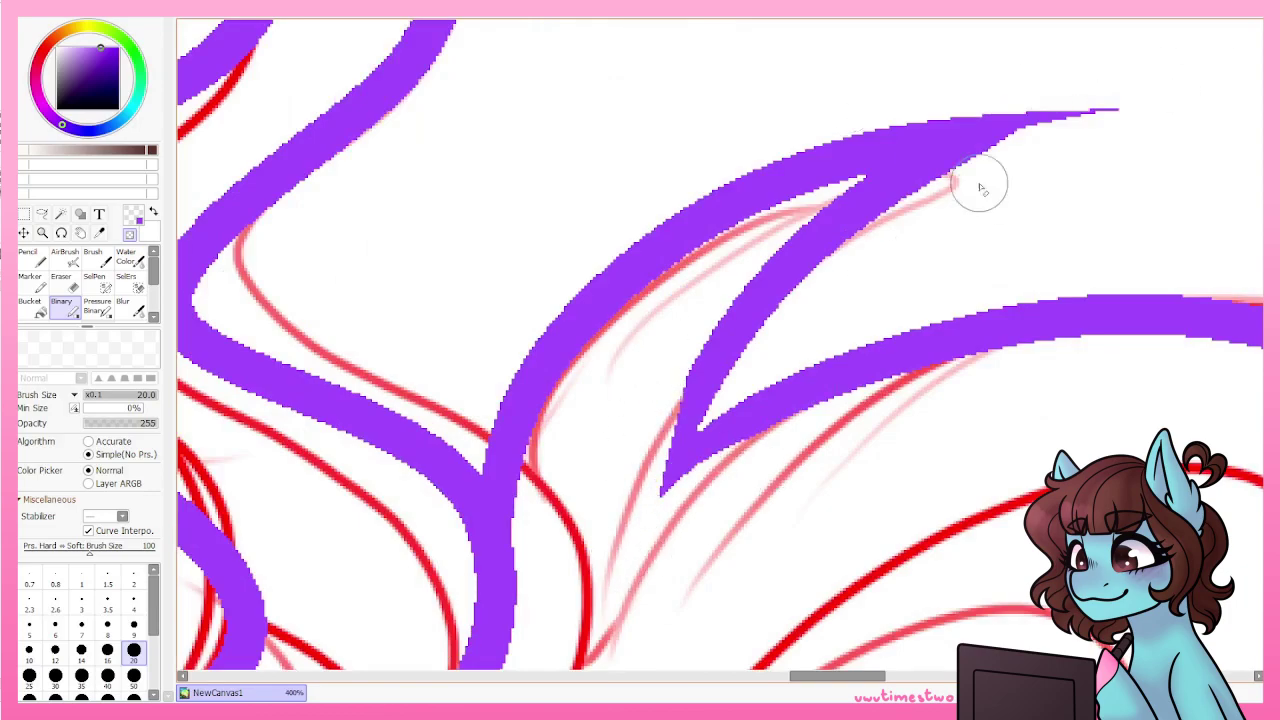
scroll(977, 186, down, 2)
scroll(900, 300, up, 1)
scroll(862, 358, up, 2)
scroll(911, 543, down, 2)
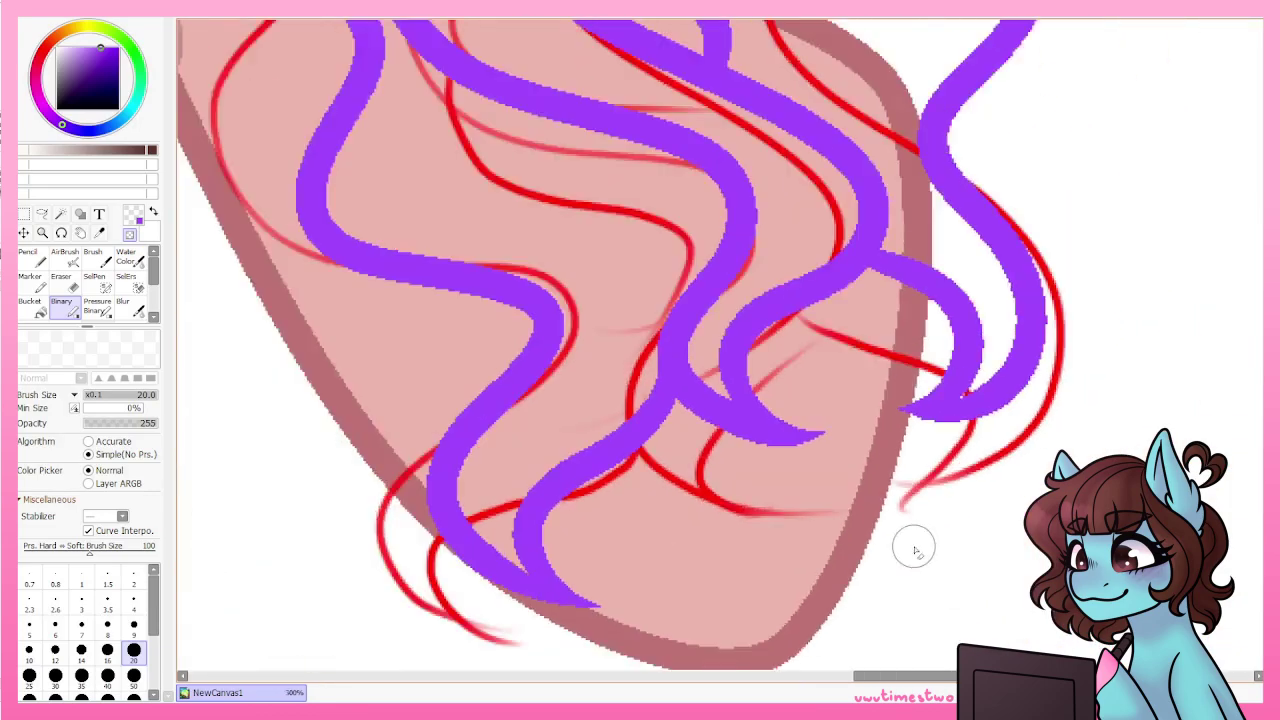
scroll(654, 343, up, 1)
scroll(849, 200, down, 2)
scroll(1037, 222, down, 2)
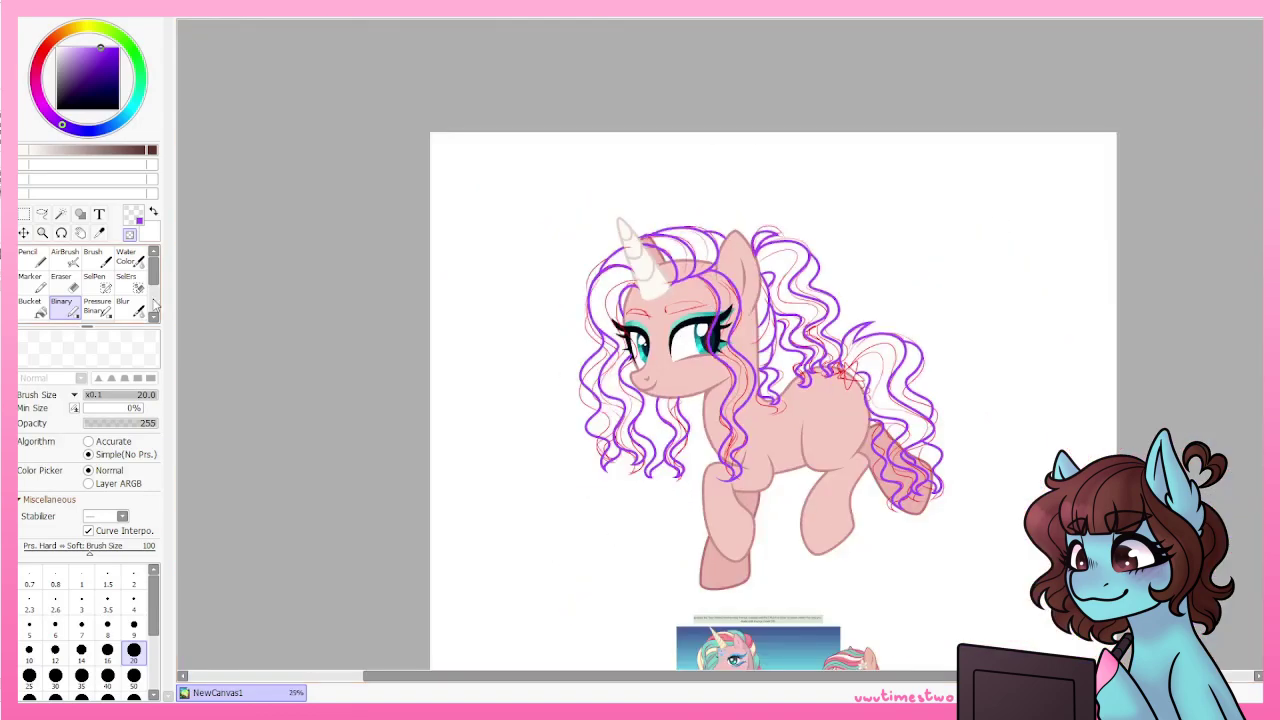
Outline both eyebrows in purple with Pressure Binary and trim their edges with the Binary brush at size 20.
click(97, 305)
scroll(903, 229, up, 4)
drag(903, 229, 890, 232)
scroll(890, 232, down, 2)
drag(590, 303, 409, 243)
scroll(409, 243, up, 2)
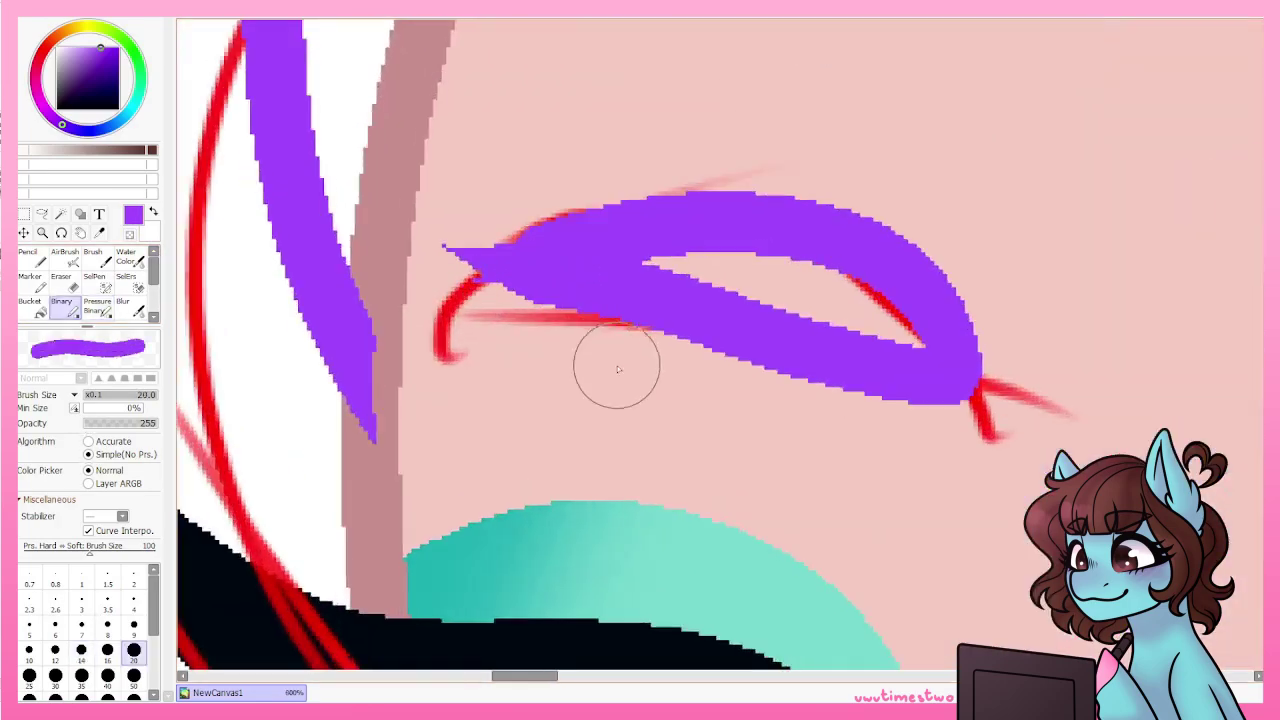
key(e)
scroll(940, 220, down, 2)
scroll(940, 220, up, 1)
scroll(890, 185, down, 2)
scroll(890, 185, down, 2)
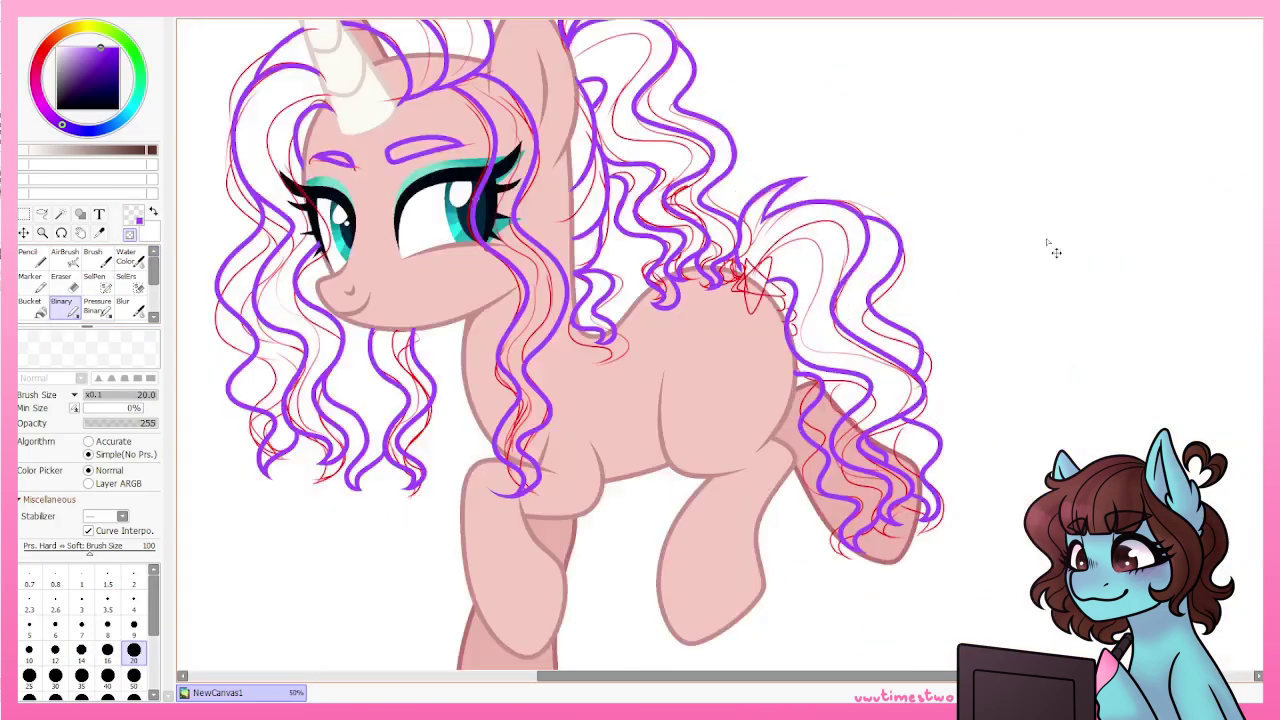
Draw two round beads beside the sketched star, on the ponytail side, in darker purple with the Binary brush at size 10.
scroll(757, 286, up, 3)
click(97, 305)
click(119, 64)
scroll(560, 290, up, 1)
mouse_move(600, 275)
mouse_down()
mouse_move(585, 340)
mouse_move(480, 300)
mouse_move(605, 300)
mouse_up()
key(ctrl+z)
key(e)
click(36, 300)
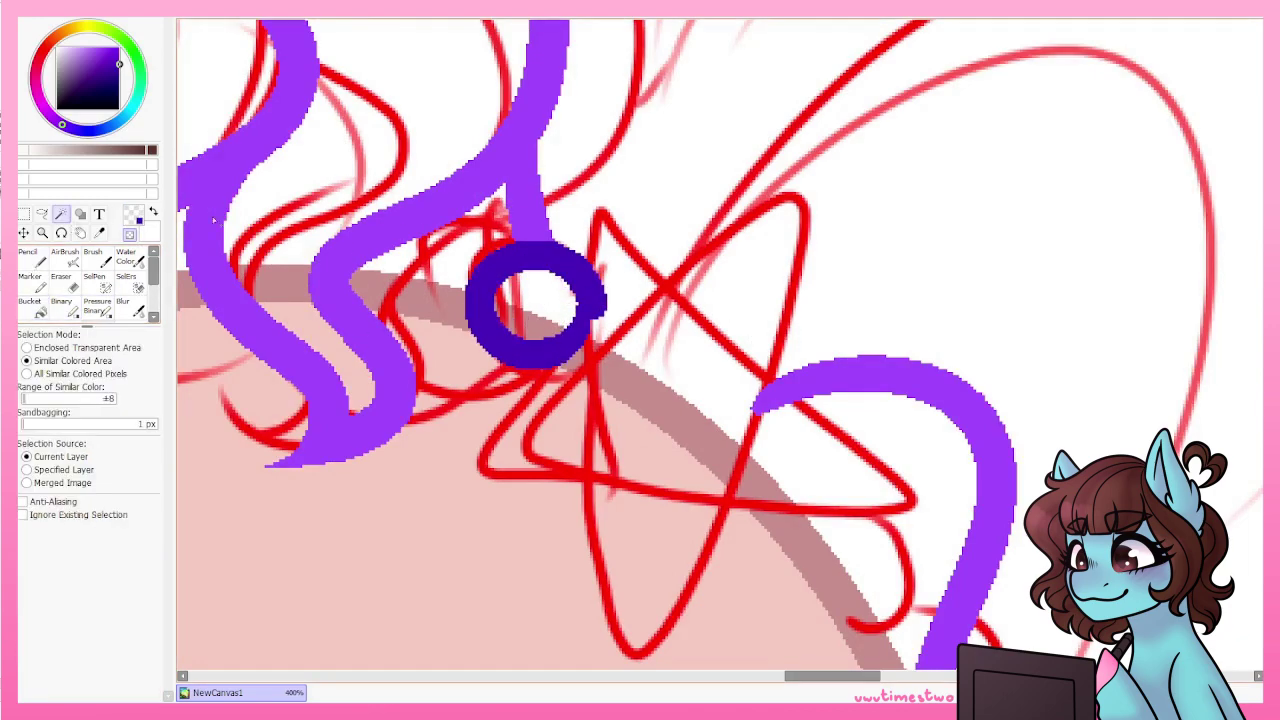
click(61, 305)
drag(385, 265, 497, 230)
scroll(530, 300, down, 1)
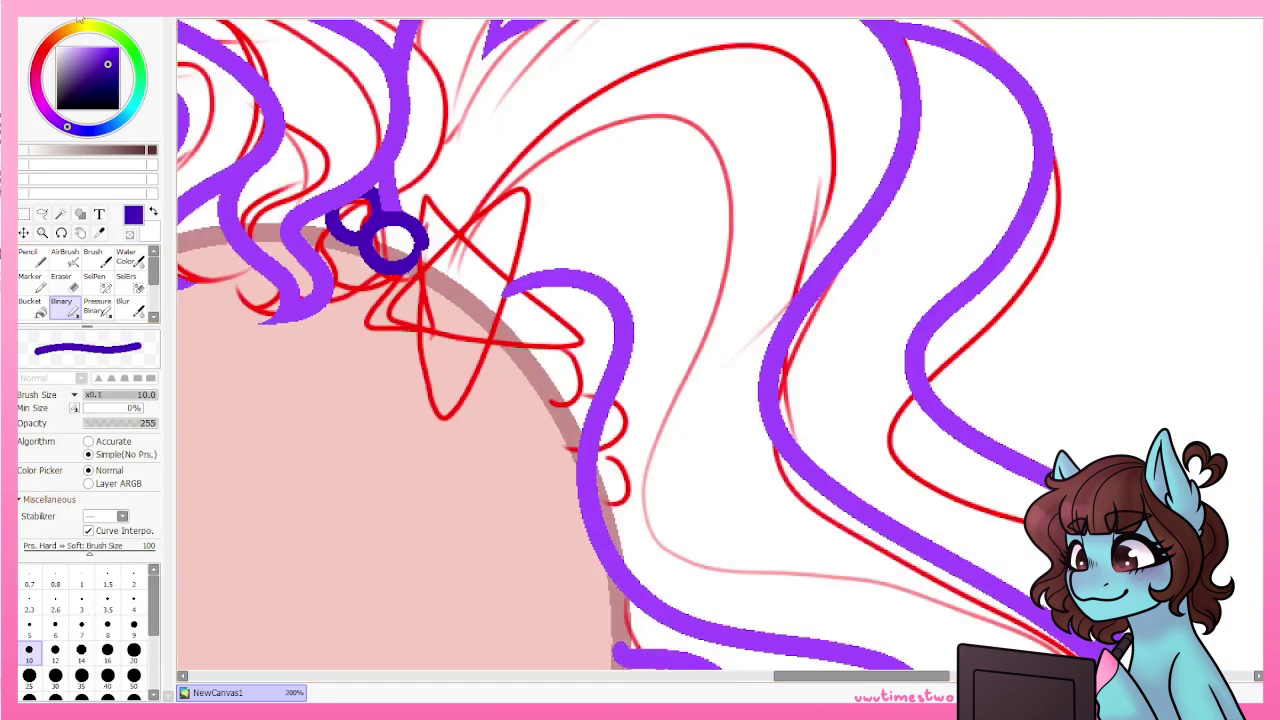
Draw a row of beads along the rump on the star's tail side and erase the hair line where it meets them.
drag(560, 300, 475, 157)
mouse_move(506, 251)
mouse_down()
mouse_move(598, 284)
mouse_move(614, 352)
mouse_up()
scroll(614, 352, down, 3)
scroll(629, 277, up, 2)
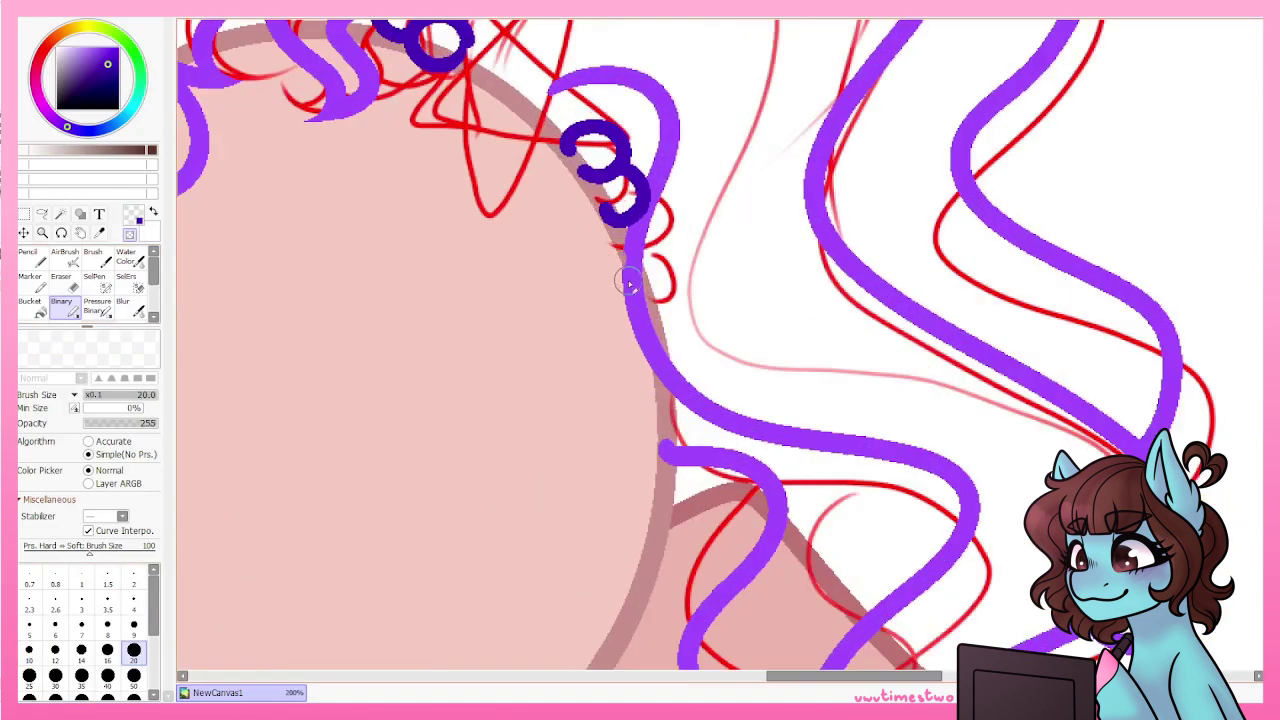
scroll(636, 214, up, 1)
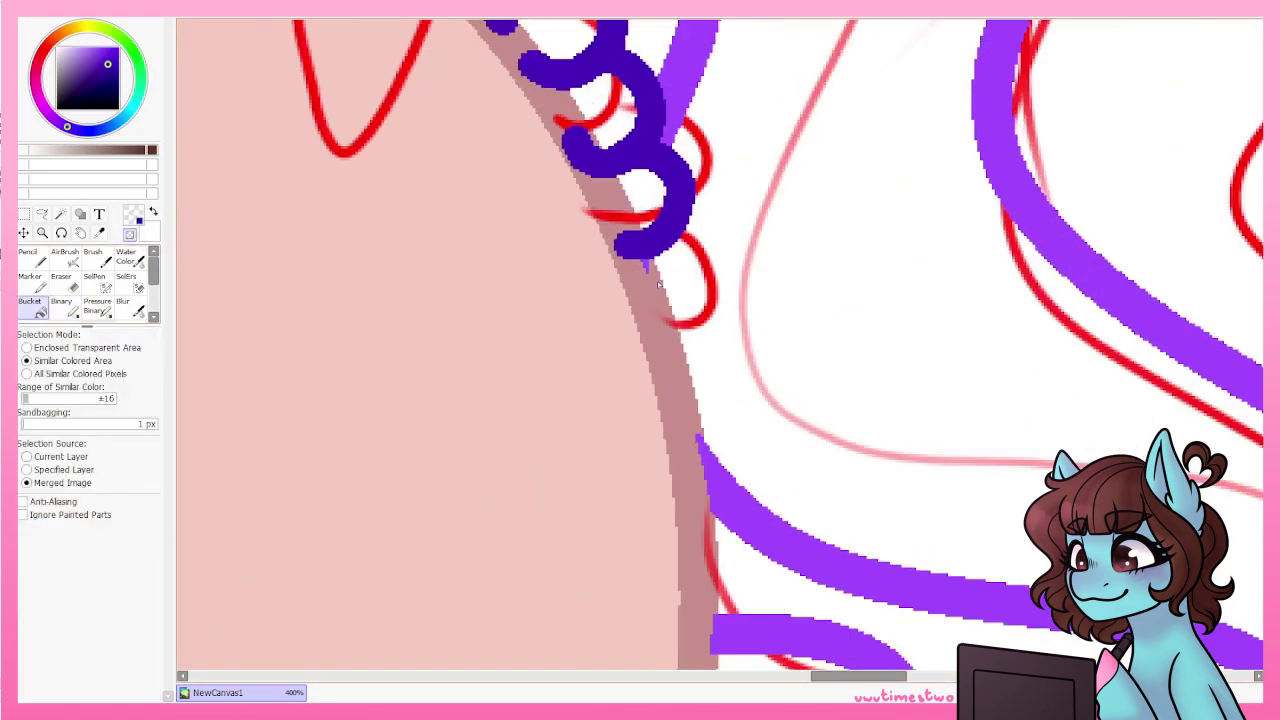
scroll(600, 240, down, 2)
scroll(548, 266, up, 3)
Finish the star ornament's outline between the beads in dark navy and hide the red sketch.
key(bracketright)
mouse_move(588, 286)
mouse_down()
mouse_move(703, 290)
mouse_move(700, 375)
mouse_up()
mouse_move(588, 286)
mouse_down()
mouse_move(500, 340)
mouse_move(660, 500)
mouse_move(700, 380)
mouse_up()
key(g)
key(minus)
scroll(640, 350, down, 5)
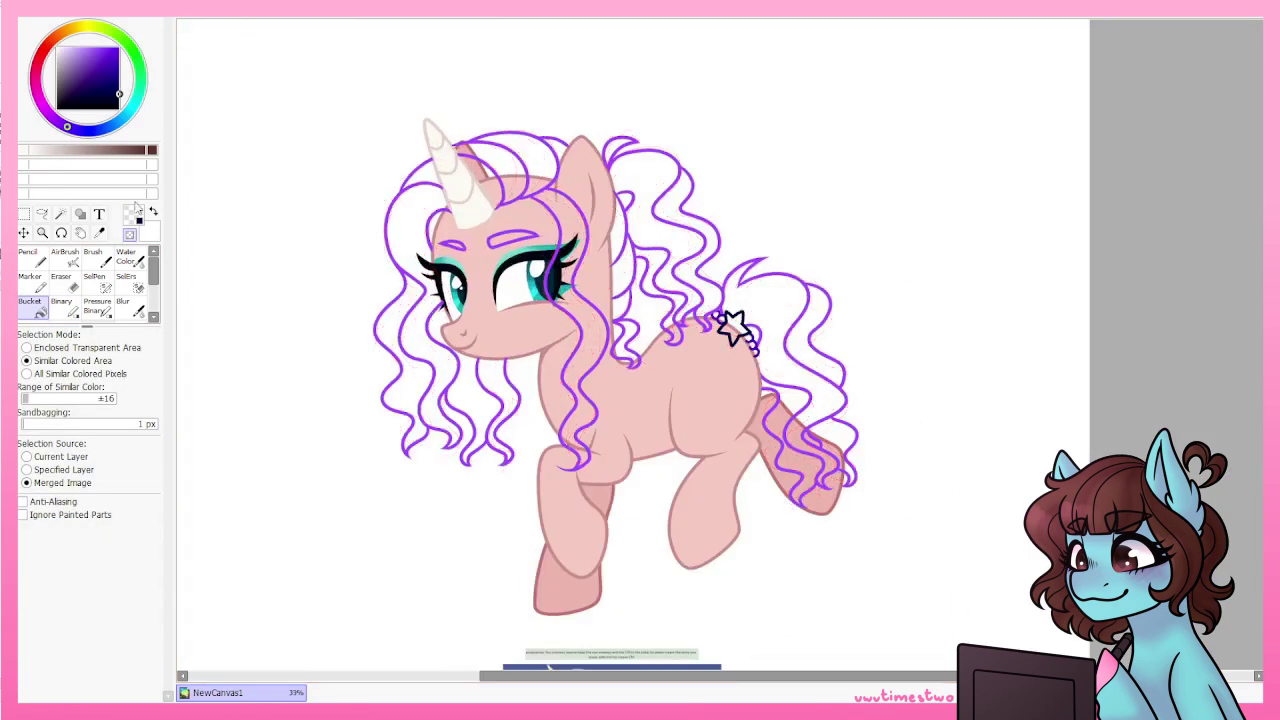
Add thin inner strand lines to the front mane locks in purple with Pressure Binary at size 8.
scroll(500, 230, up, 4)
click(97, 305)
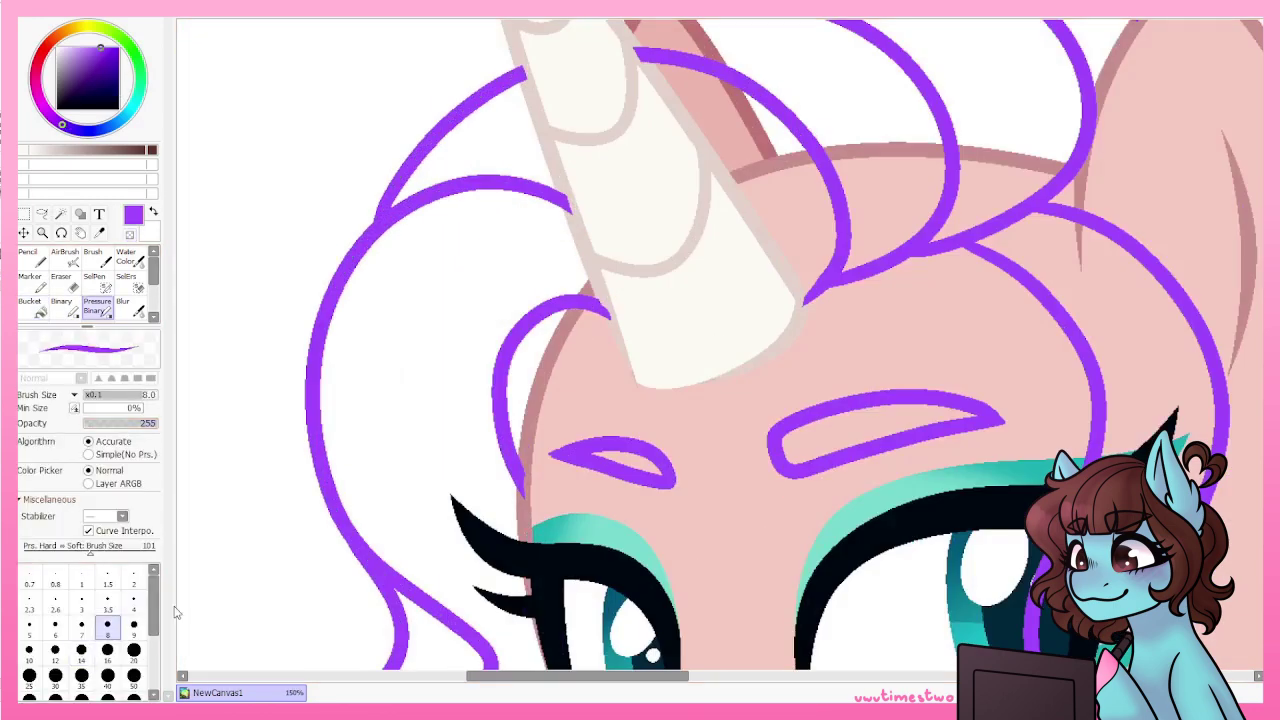
scroll(514, 134, down, 4)
scroll(514, 134, up, 2)
scroll(553, 547, down, 2)
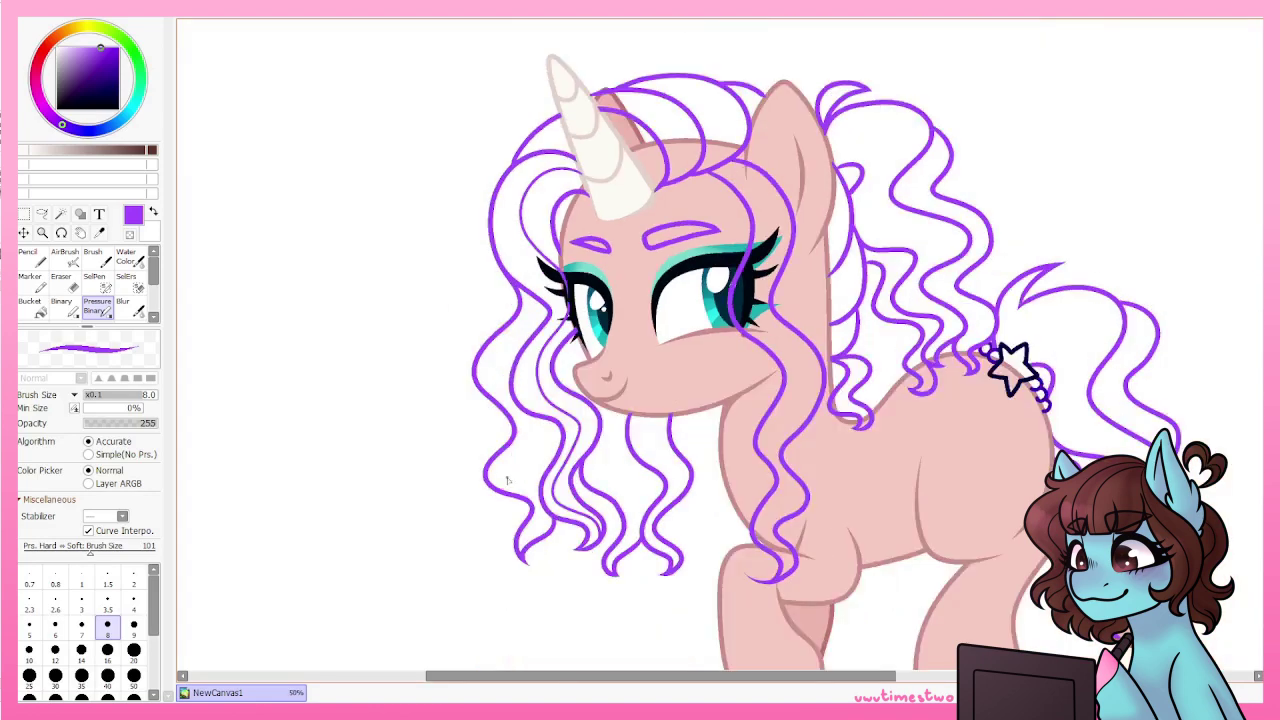
scroll(451, 349, up, 3)
scroll(657, 556, down, 3)
scroll(692, 436, up, 2)
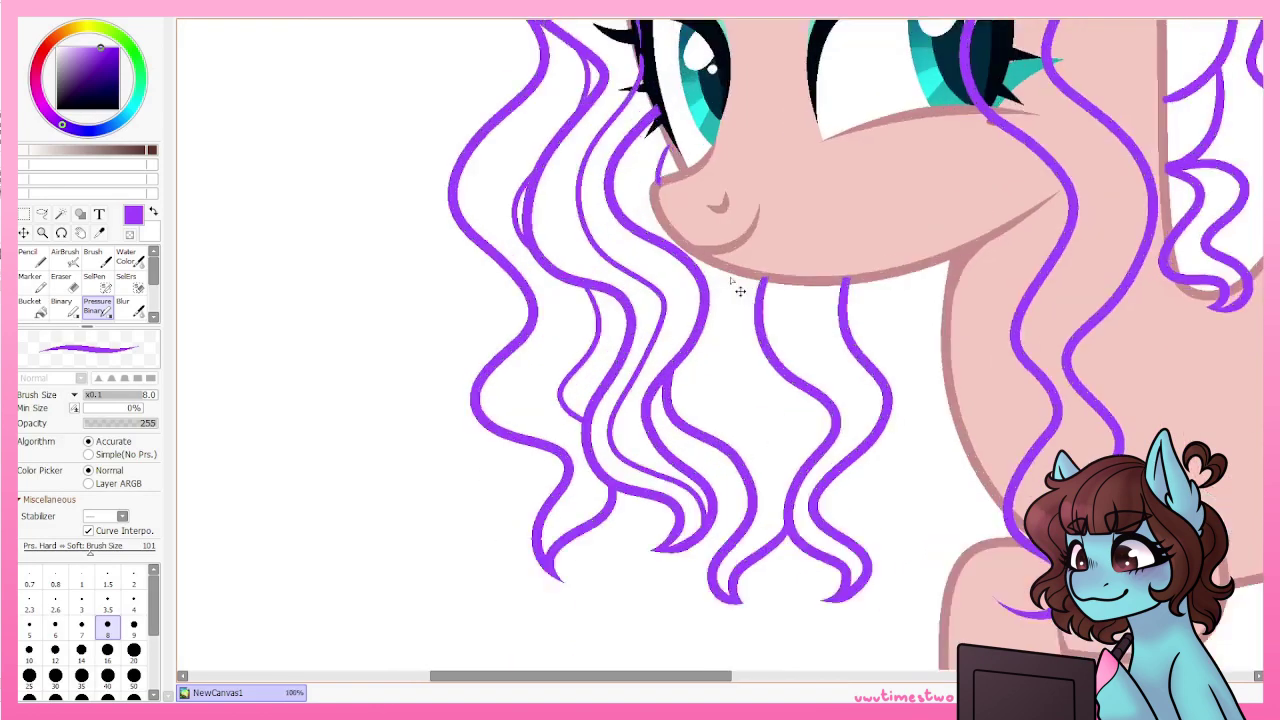
scroll(862, 413, down, 2)
Add thin strand lines to the top of the mane between the horn and the near ear.
scroll(493, 199, up, 3)
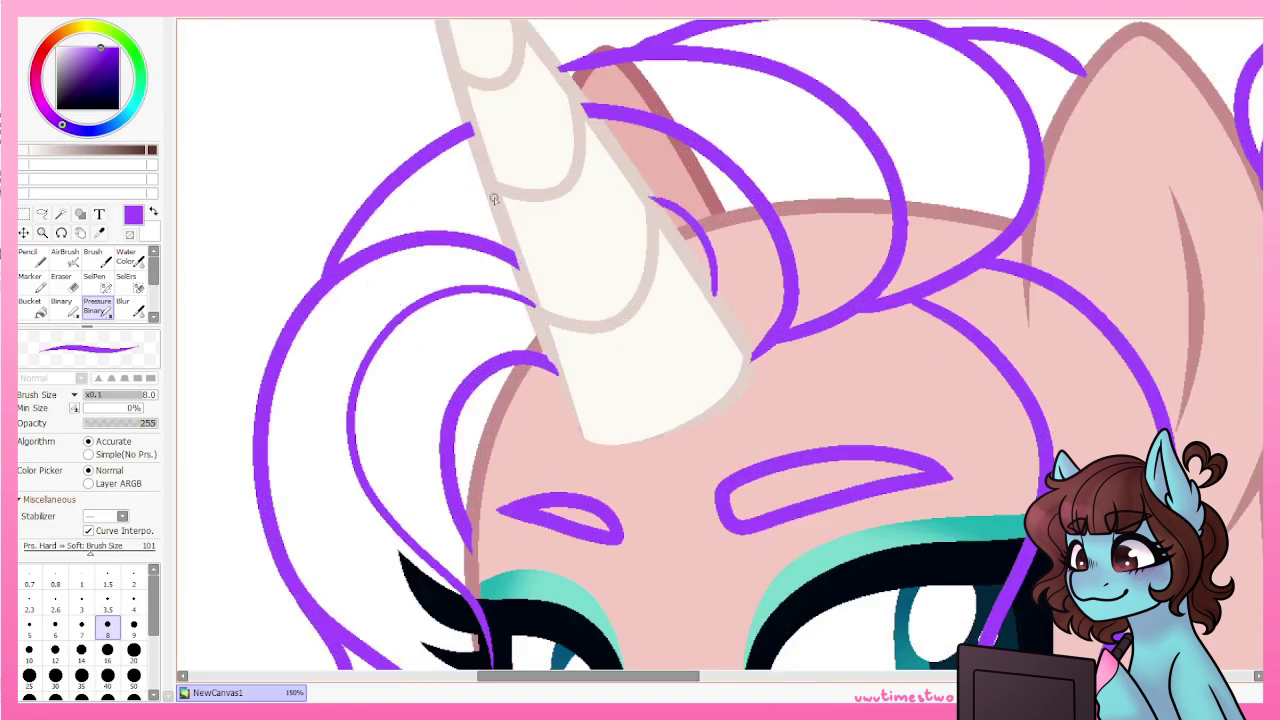
drag(938, 118, 690, 190)
scroll(857, 275, down, 1)
scroll(898, 213, down, 1)
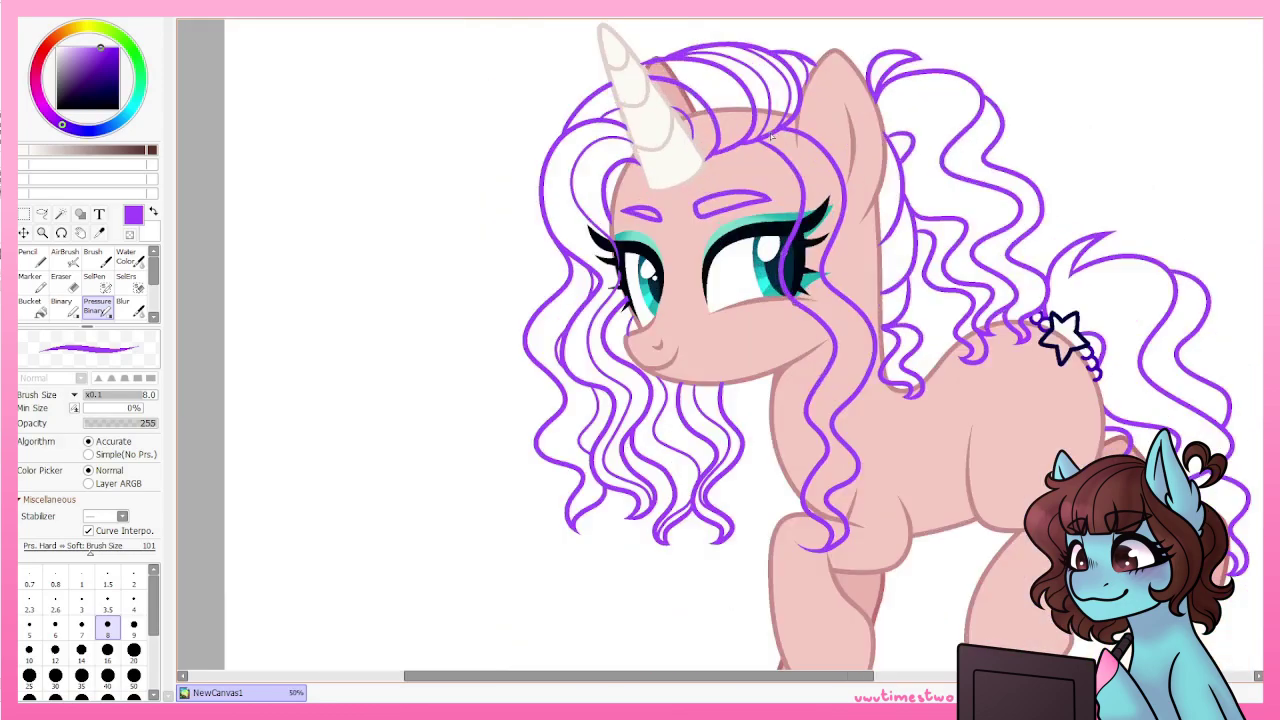
Add thin purple strand lines to the curly back mane and the gathered hair behind the near ear.
scroll(838, 480, up, 1)
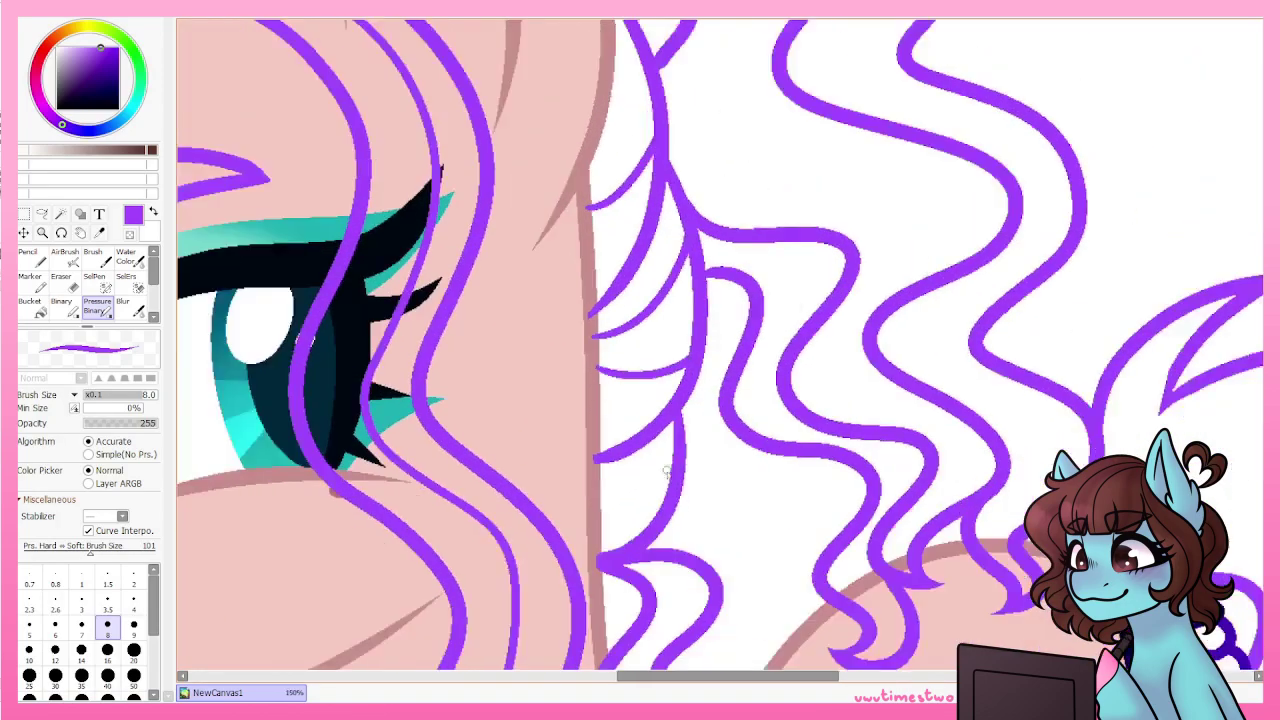
scroll(873, 459, up, 1)
scroll(873, 459, down, 1)
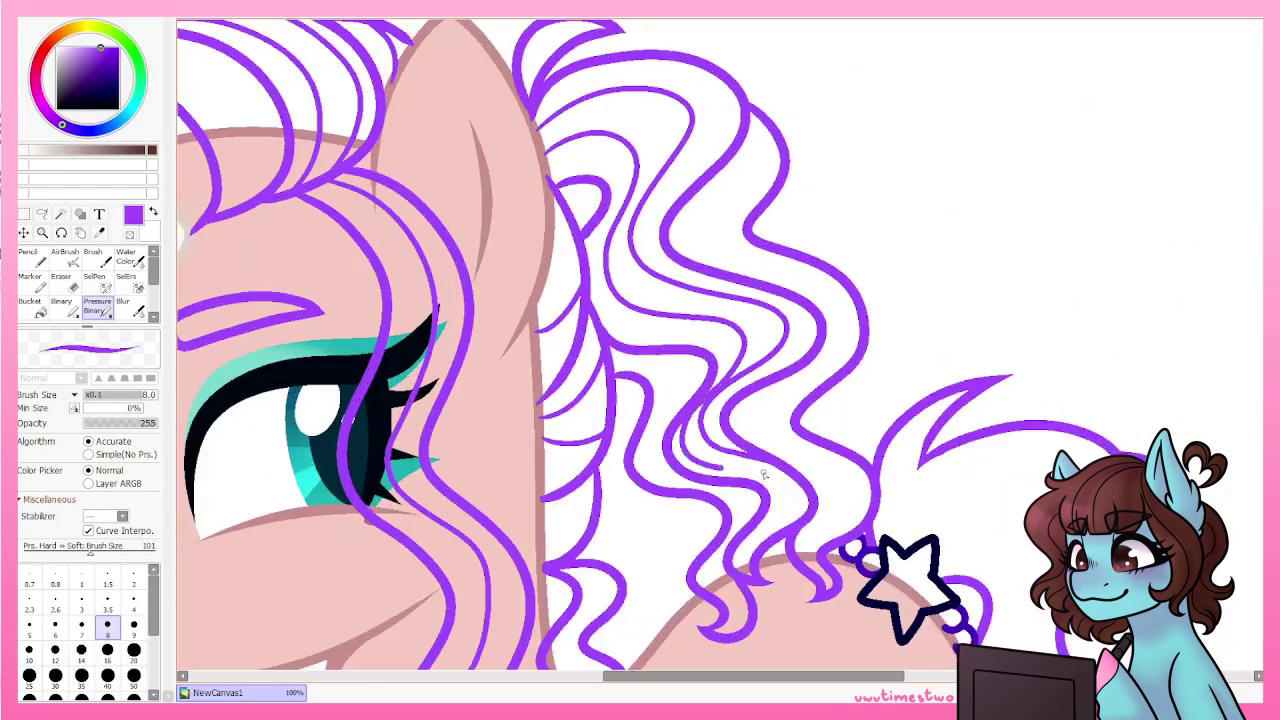
scroll(830, 481, down, 1)
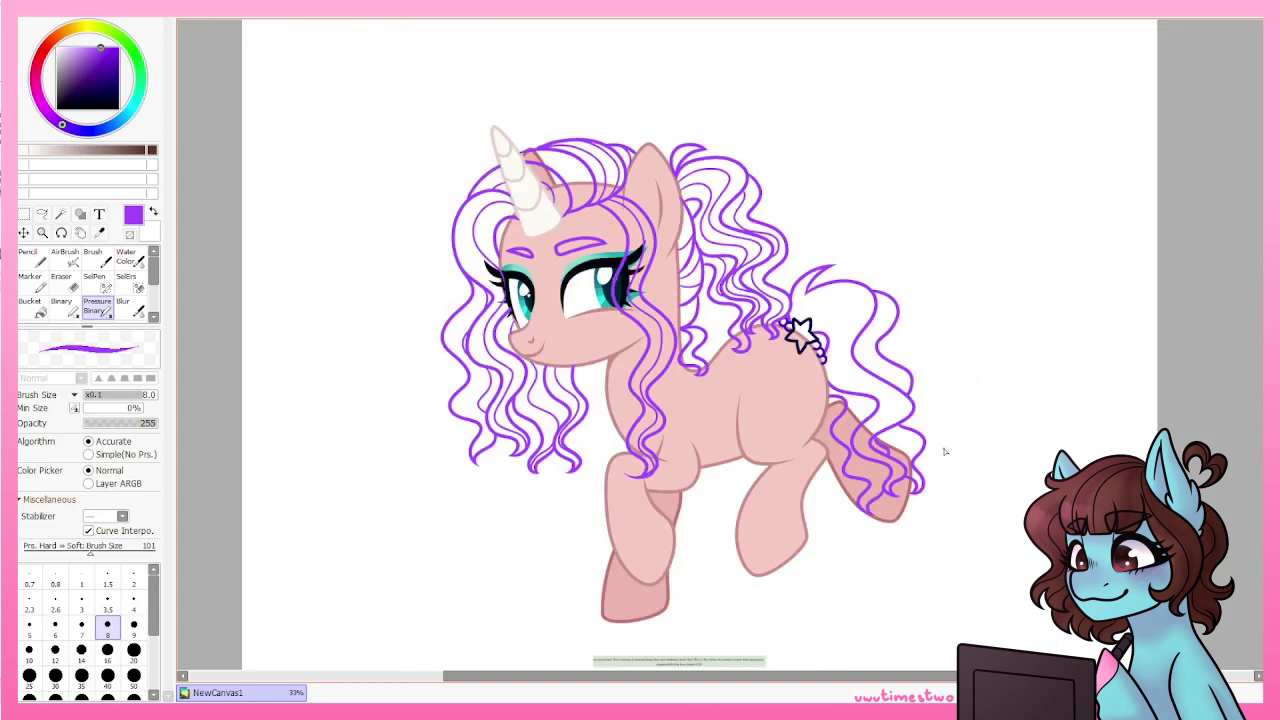
Draw thin strand lines through the middle of the tail, from the star down to the curls over the hind leg.
scroll(651, 223, up, 1)
scroll(760, 533, down, 1)
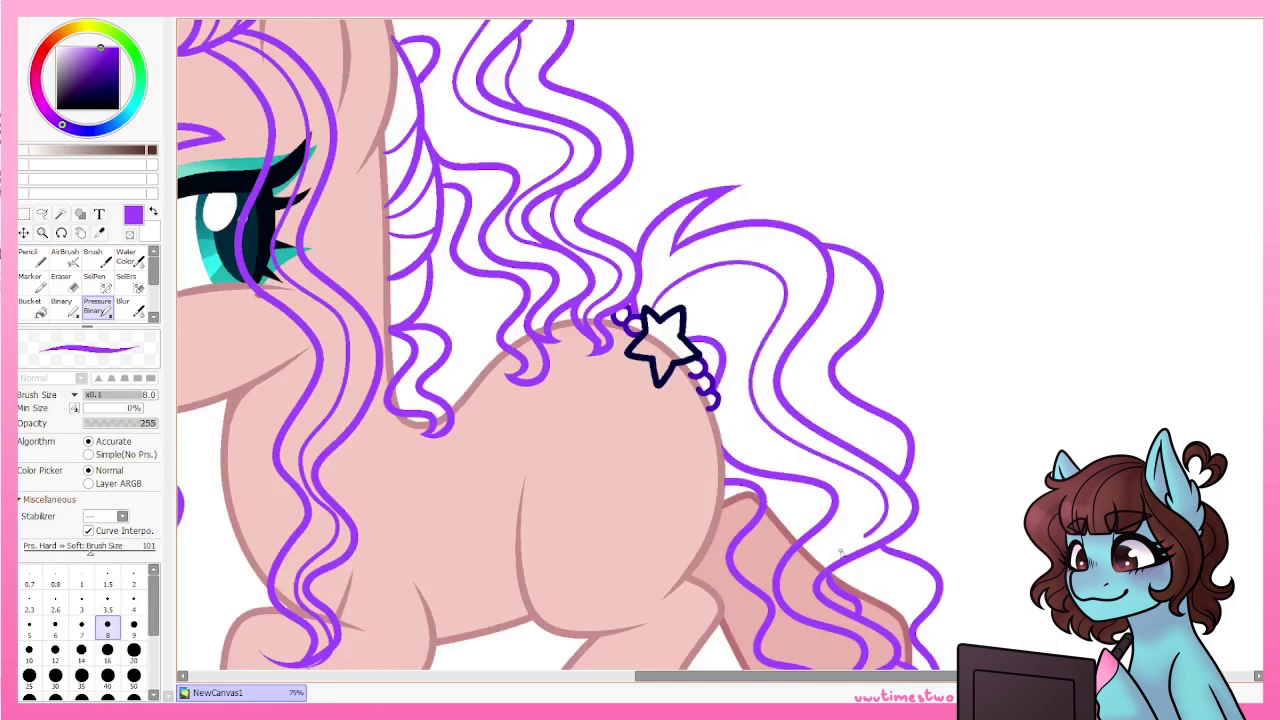
scroll(909, 286, down, 1)
scroll(578, 369, up, 2)
key(n)
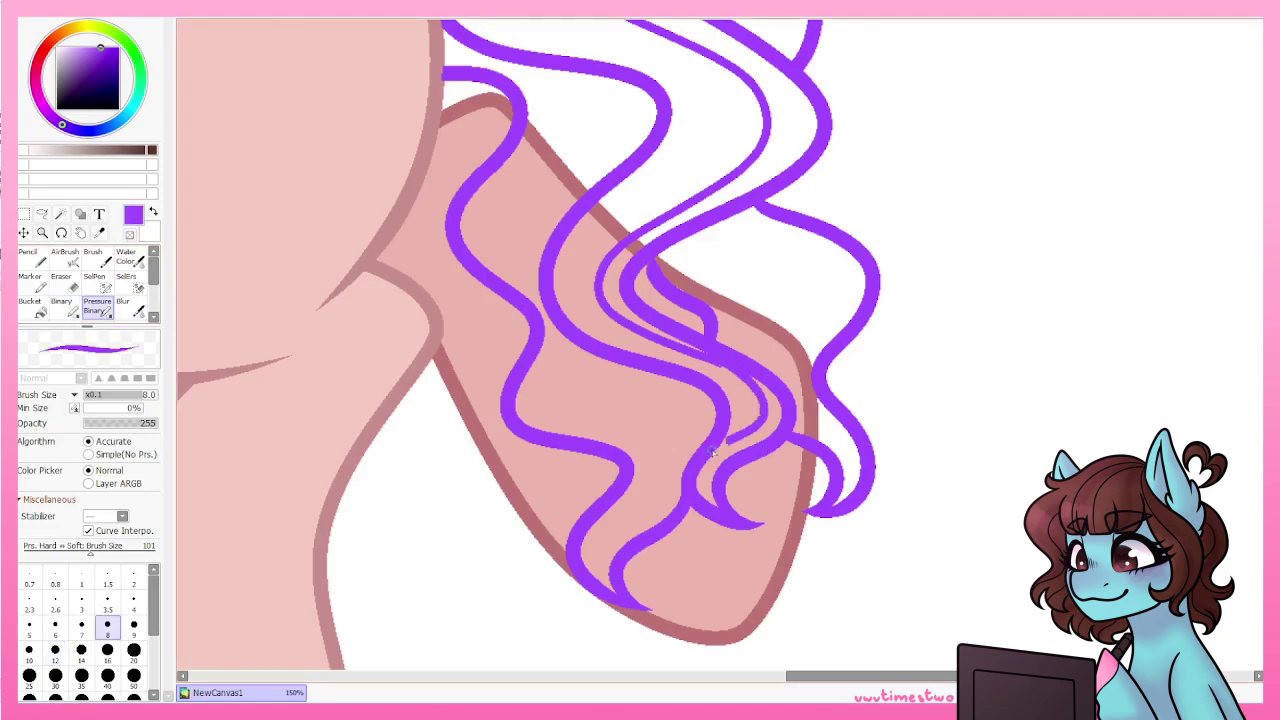
scroll(701, 443, up, 4)
scroll(701, 443, down, 6)
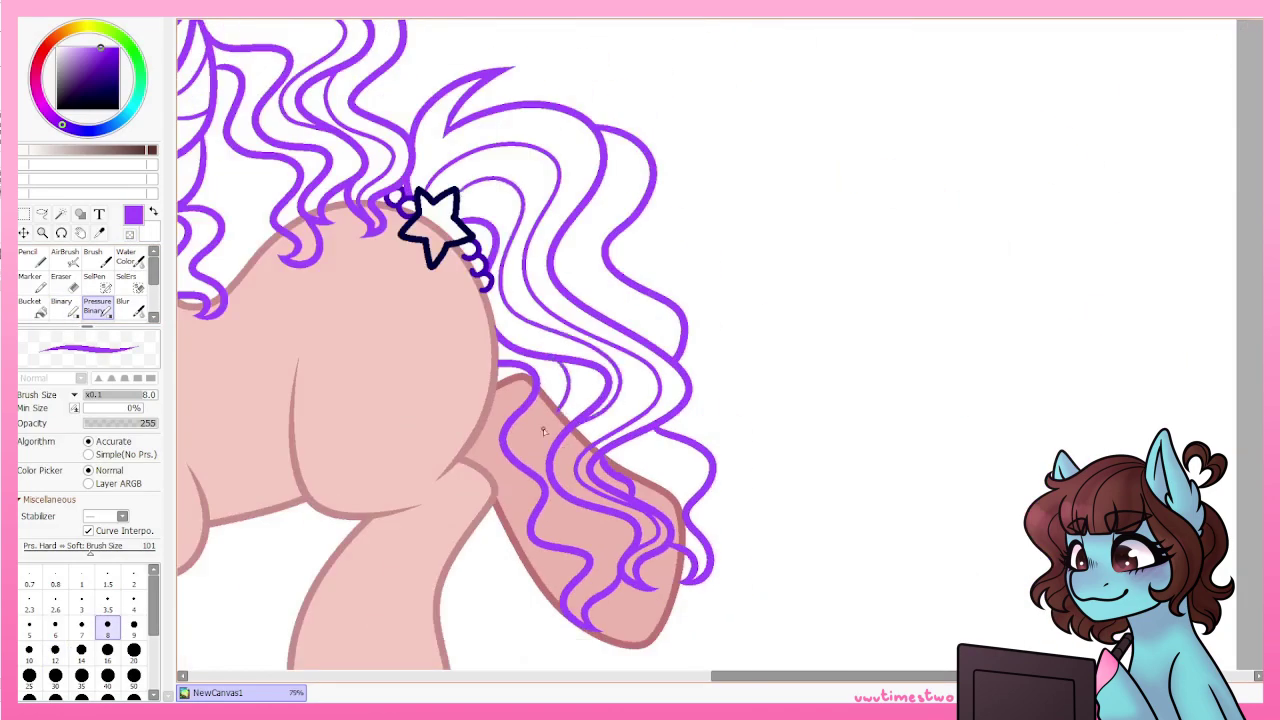
Add thin strand lines inside the tail's lower locks and along its outer lock.
scroll(575, 613, up, 2)
key(minus)
scroll(594, 583, down, 1)
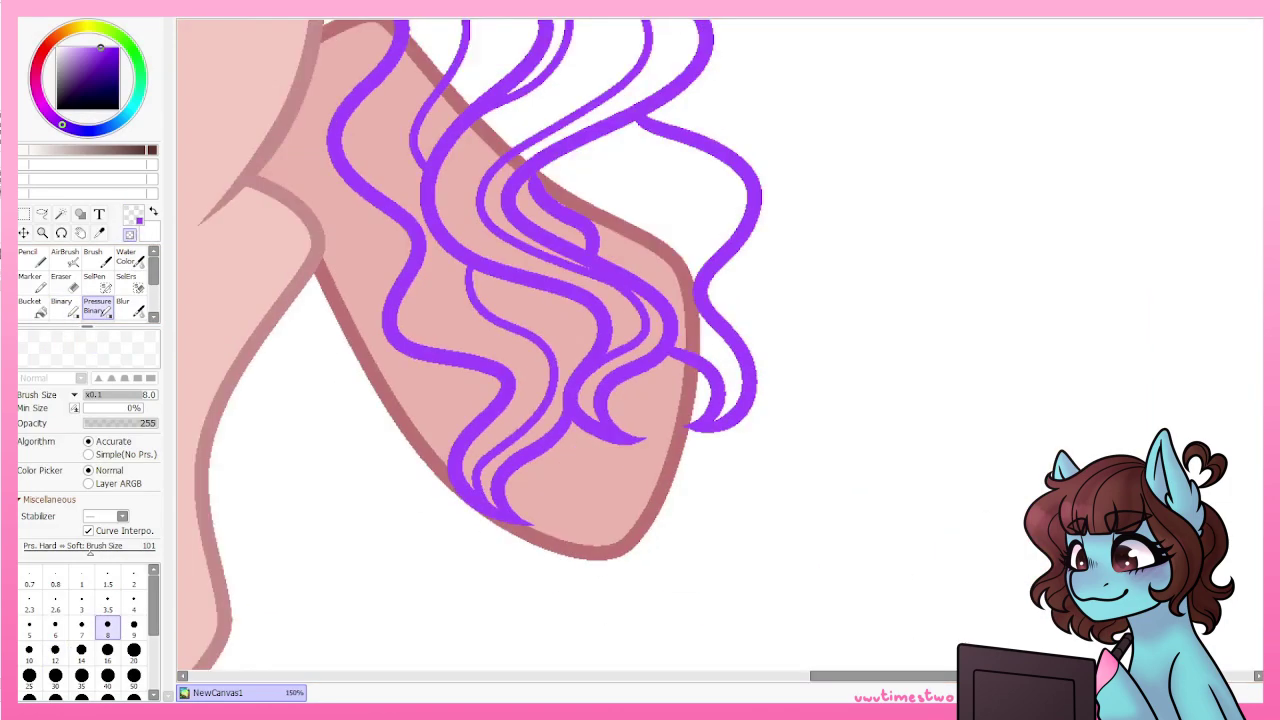
scroll(699, 352, down, 5)
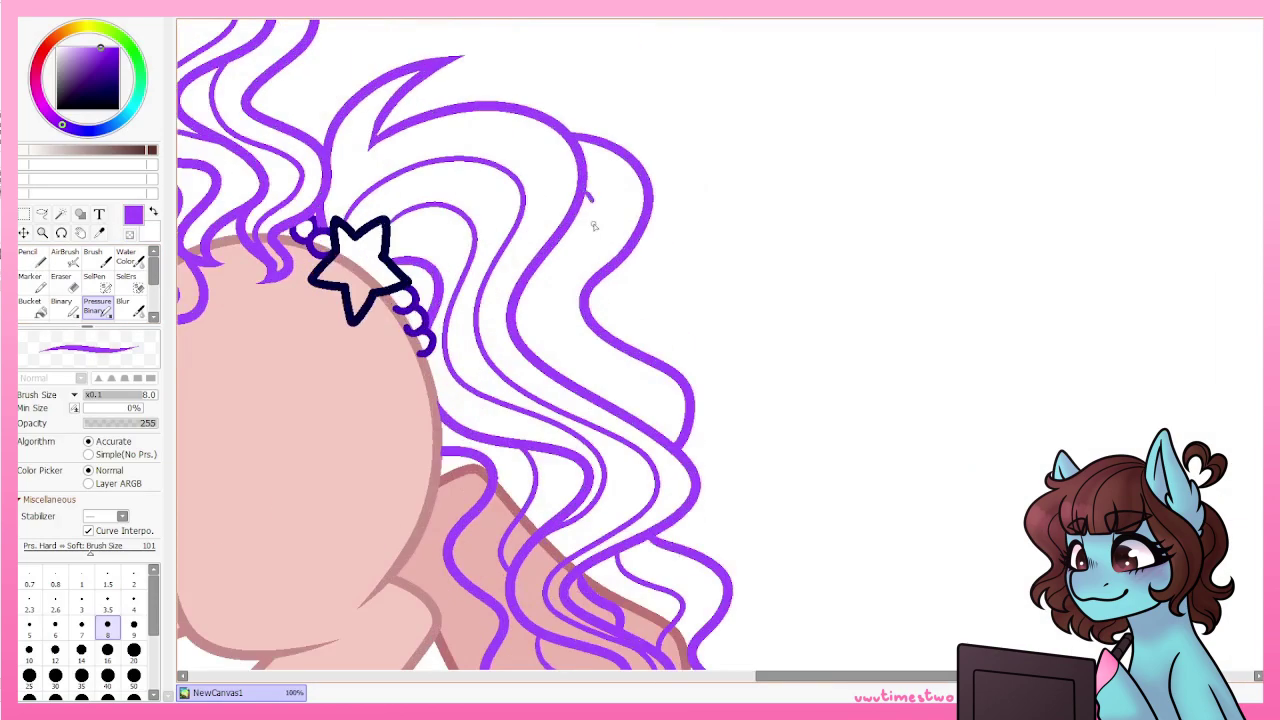
scroll(586, 380, down, 2)
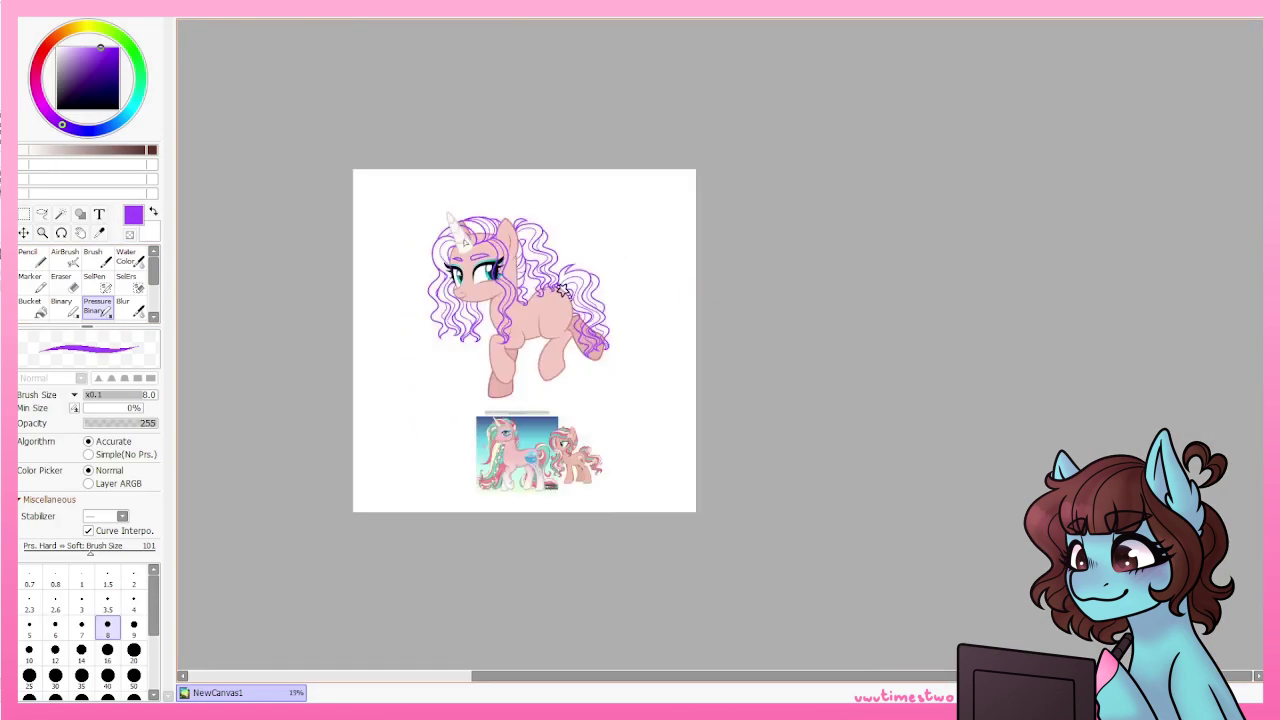
Trim the tip of the near front lock and the strand ends beside the horn using transparent Binary at size 12.
scroll(586, 380, up, 4)
key(e)
scroll(573, 498, up, 12)
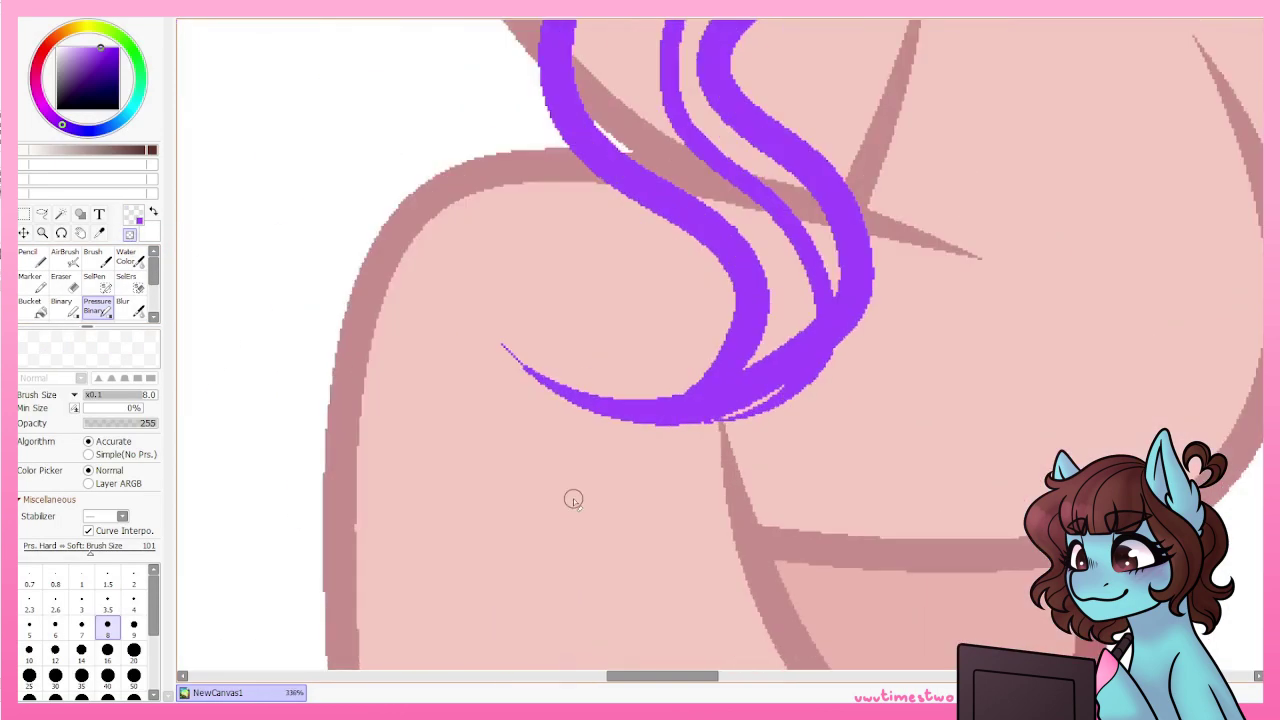
scroll(855, 358, down, 7)
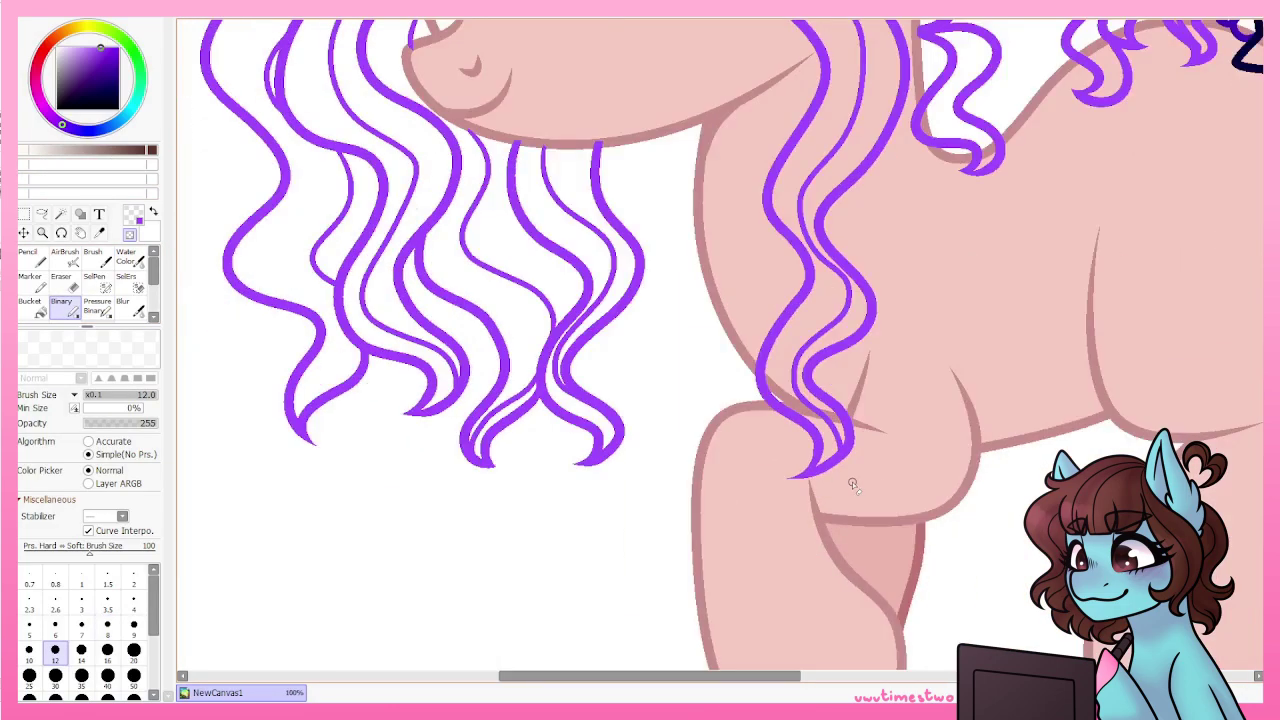
scroll(543, 258, up, 4)
scroll(572, 405, down, 3)
scroll(876, 585, up, 3)
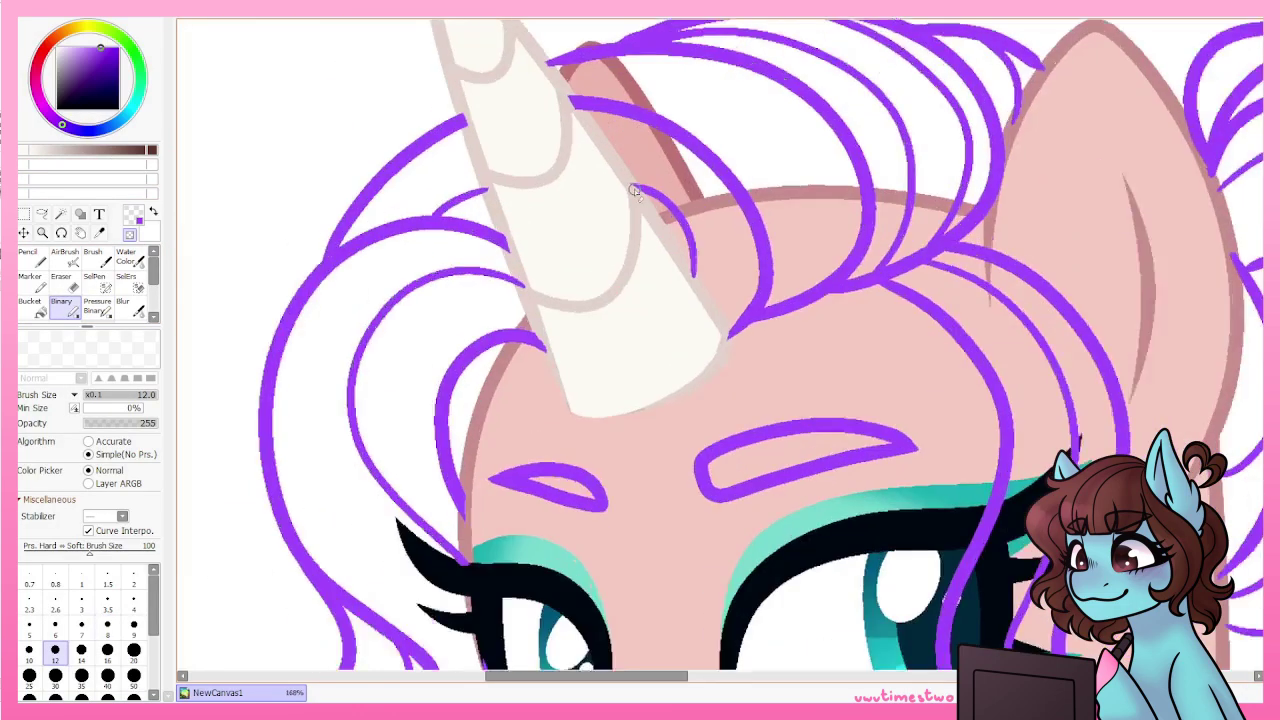
Fade the hair lineart, set the Bucket's similar-colour range to ±2, and clear the lines overlapping the horn's outline with transparent fills.
key(g)
scroll(503, 360, up, 4)
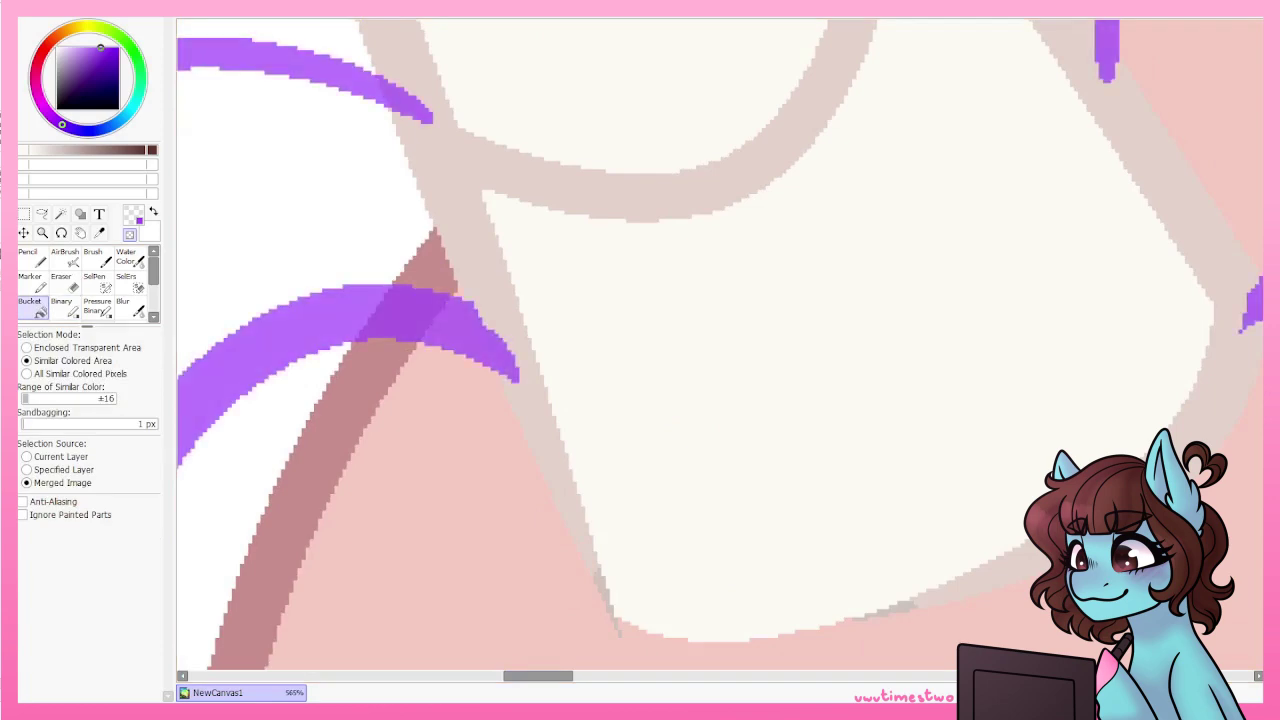
scroll(1188, 294, down, 5)
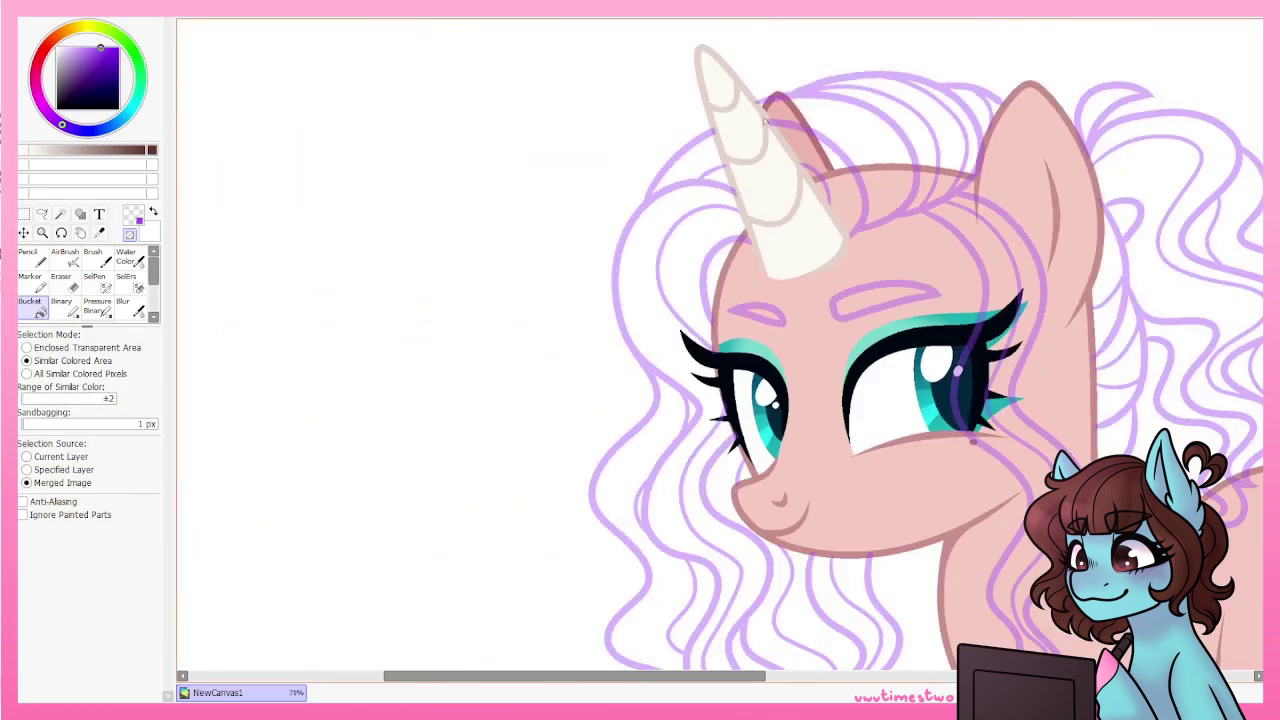
scroll(620, 483, up, 3)
scroll(807, 241, up, 2)
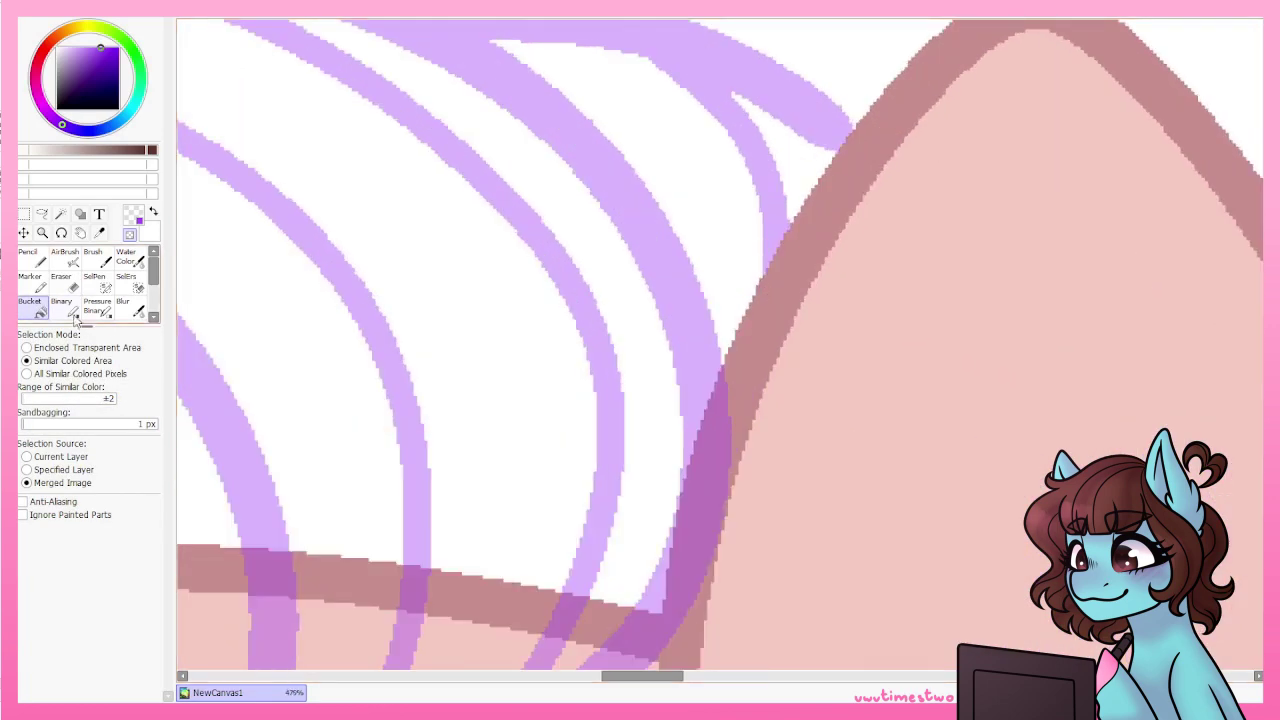
Clear the hair-line overlaps along the near ear's outline and the back of the neck with the Bucket.
scroll(720, 350, down, 3)
scroll(720, 350, up, 3)
scroll(958, 330, down, 4)
alt+click(958, 330)
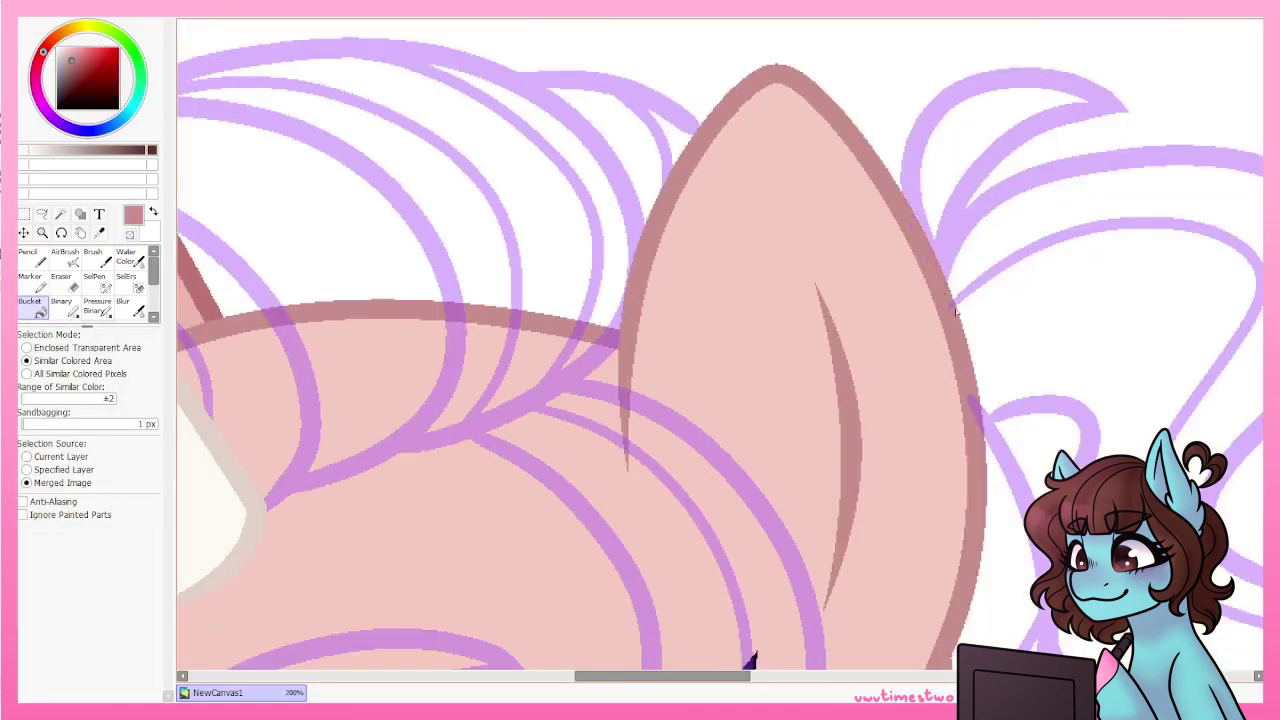
scroll(955, 313, up, 3)
scroll(955, 313, down, 3)
scroll(955, 313, down, 3)
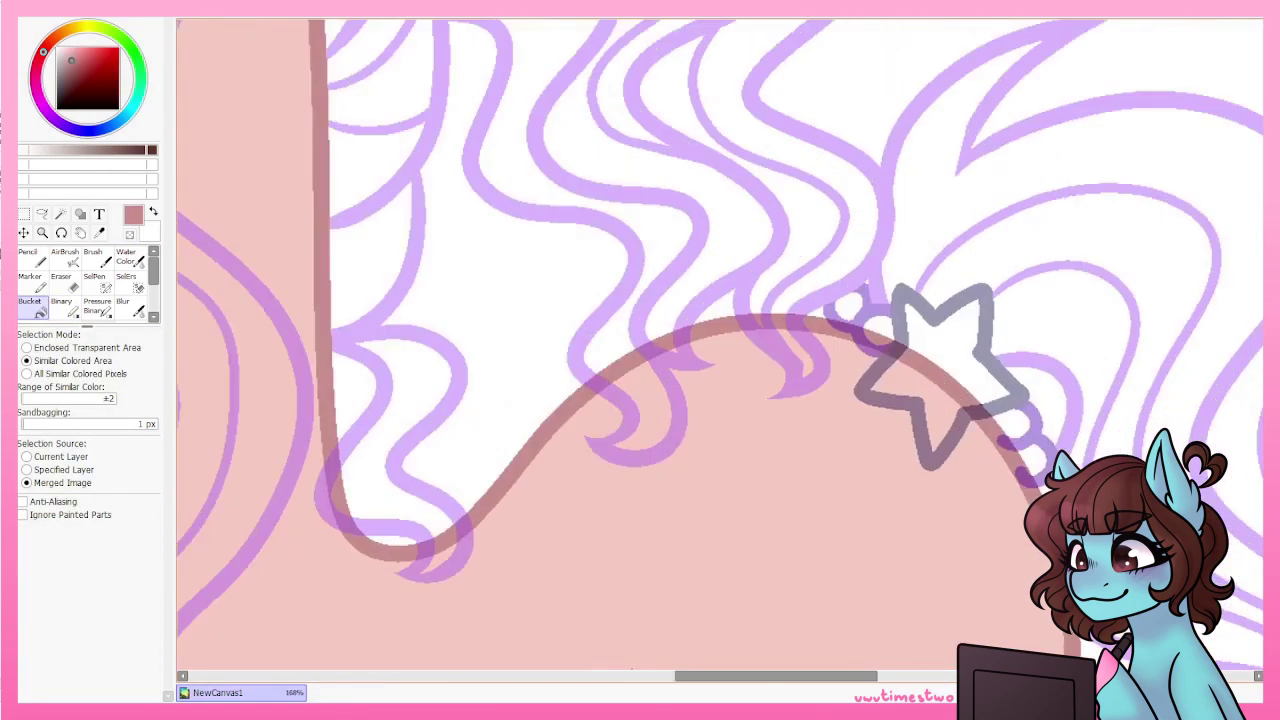
scroll(840, 348, up, 3)
scroll(840, 348, down, 7)
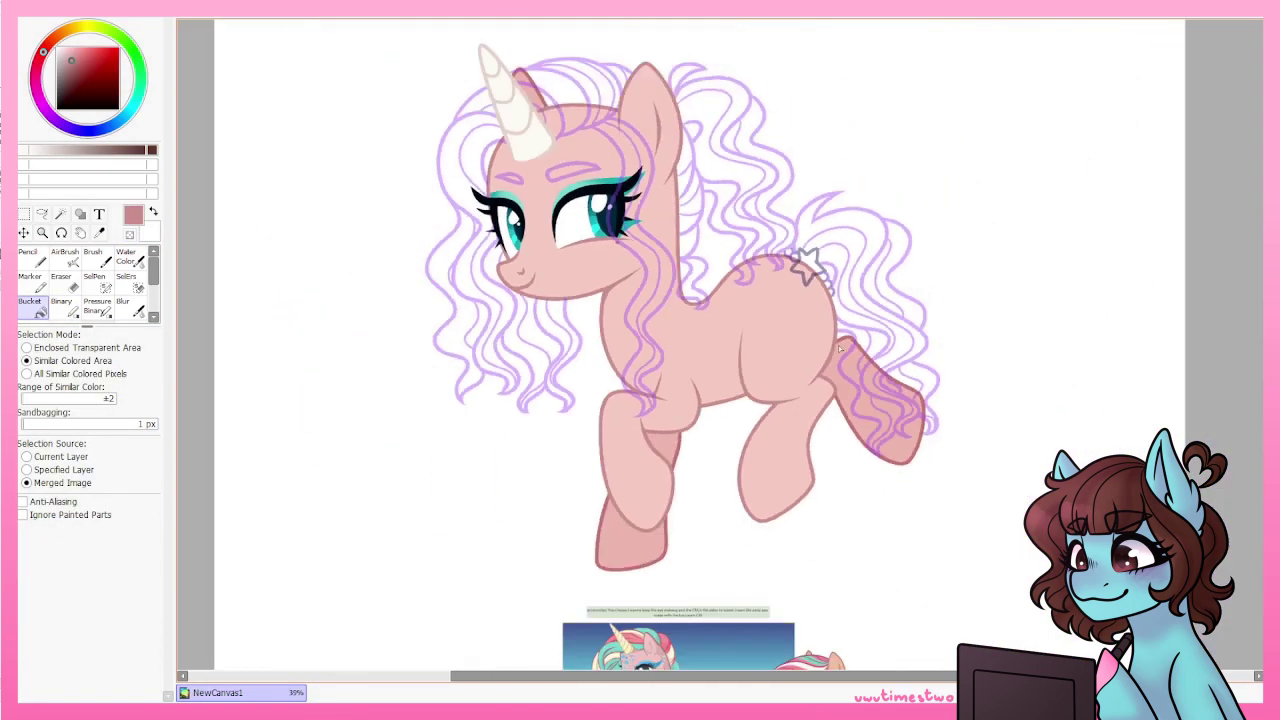
Clear the hair-line overlaps around the far eye's lashes and the muzzle's edge, and restore the lineart to full opacity.
scroll(840, 348, up, 5)
scroll(840, 348, down, 2)
scroll(840, 348, up, 2)
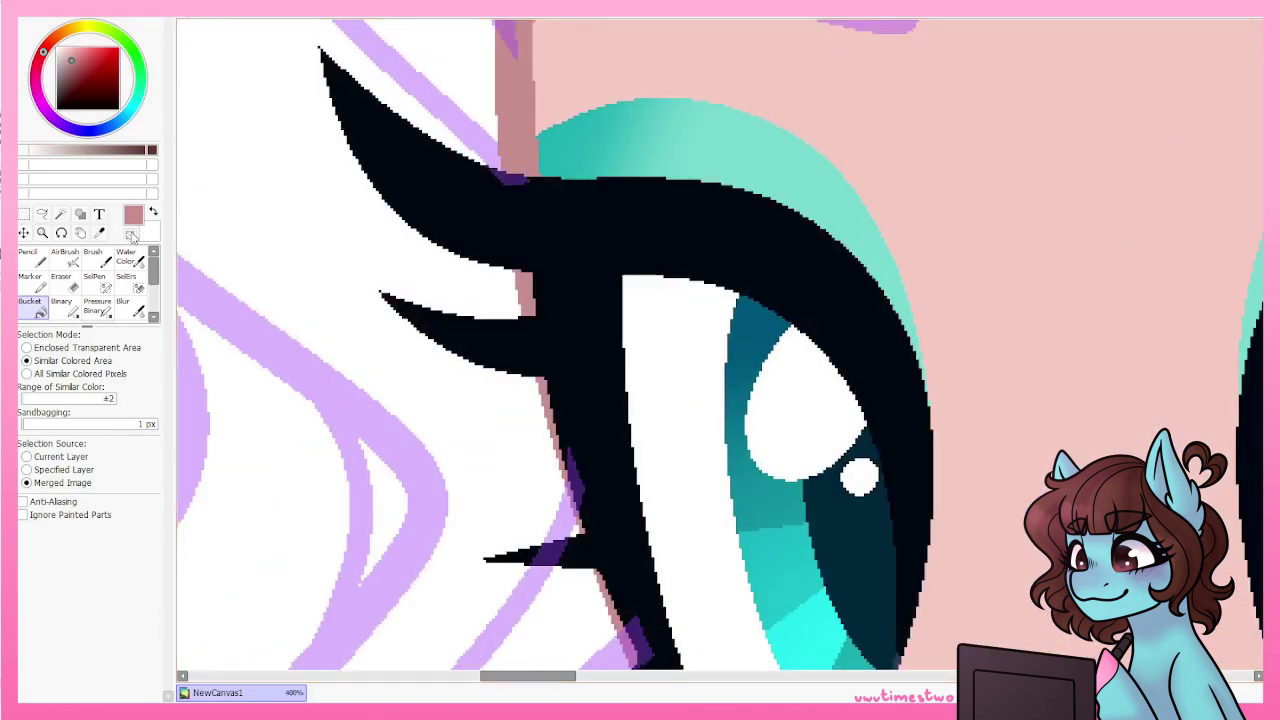
scroll(550, 167, down, 3)
scroll(613, 445, up, 4)
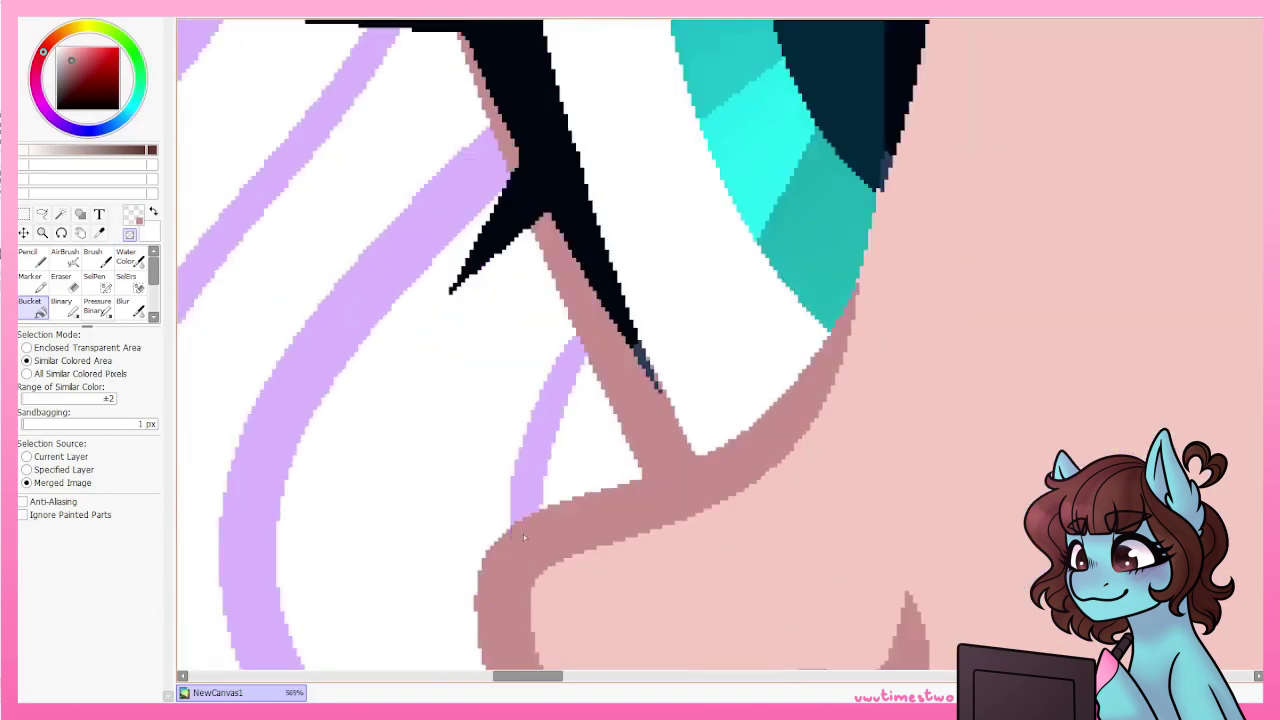
scroll(613, 445, down, 5)
scroll(529, 312, up, 5)
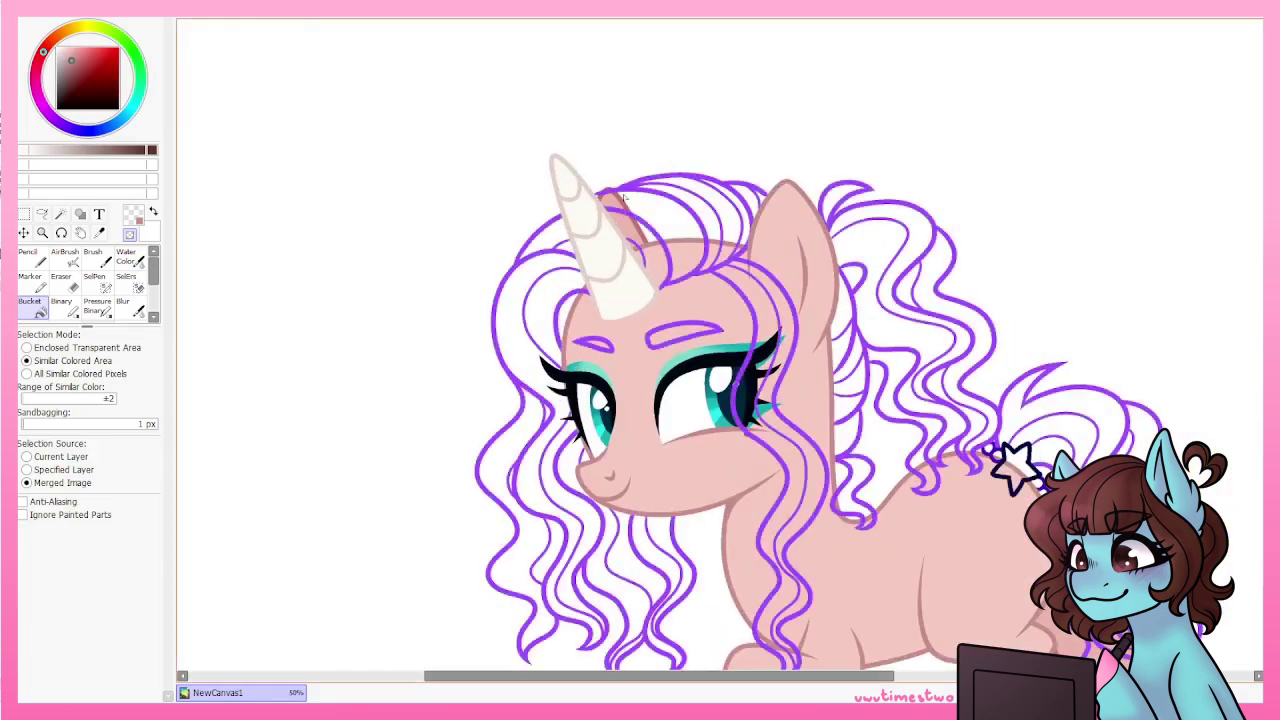
Sample the body's outline colour and its light pink skin colour from the canvas.
alt+click(529, 312)
scroll(529, 312, down, 2)
alt+click(797, 449)
scroll(797, 449, down, 4)
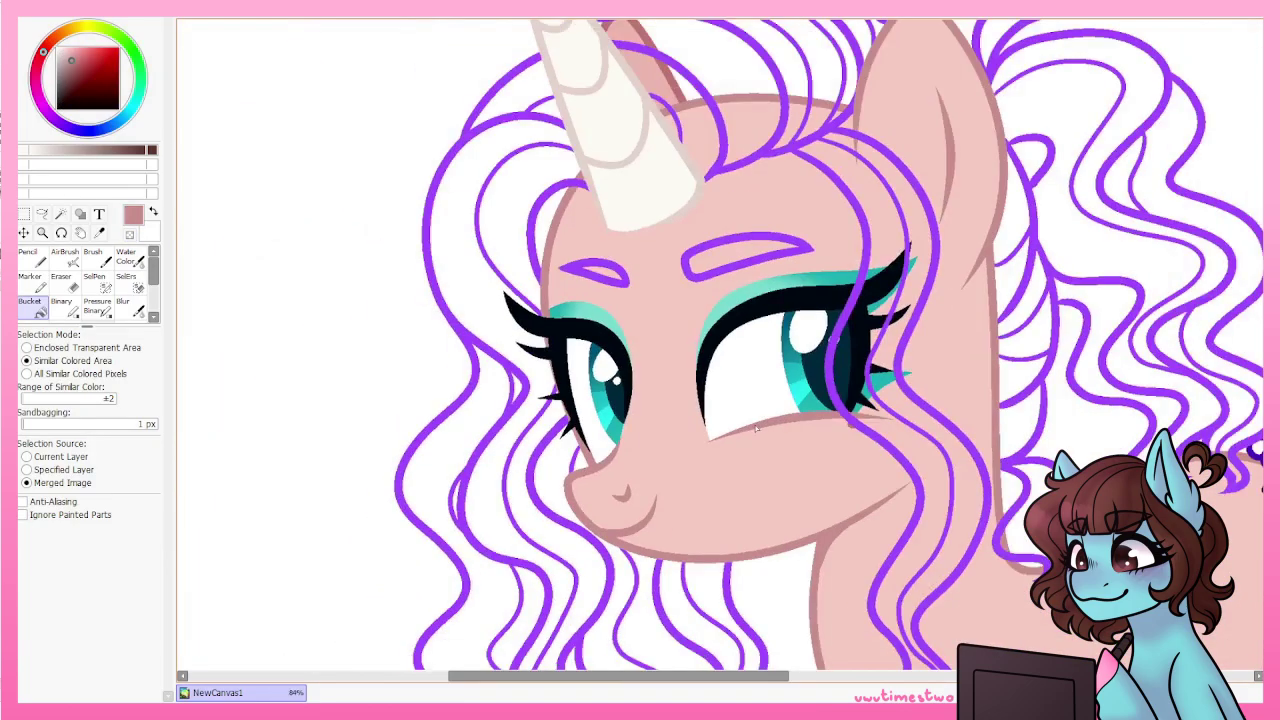
scroll(797, 449, down, 2)
alt+click(786, 352)
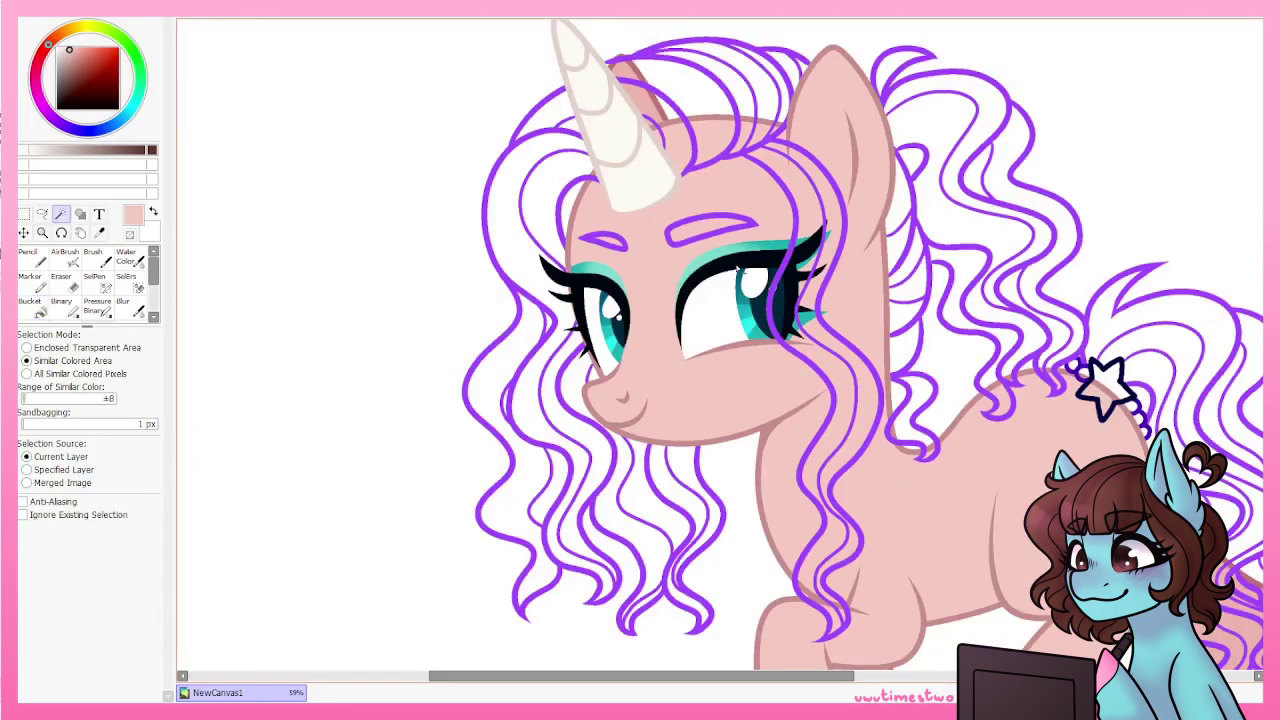
Select the areas inside the front lock crossing the near eye with the Magic Wand at a range of ±8.
scroll(737, 268, up, 6)
scroll(772, 229, down, 3)
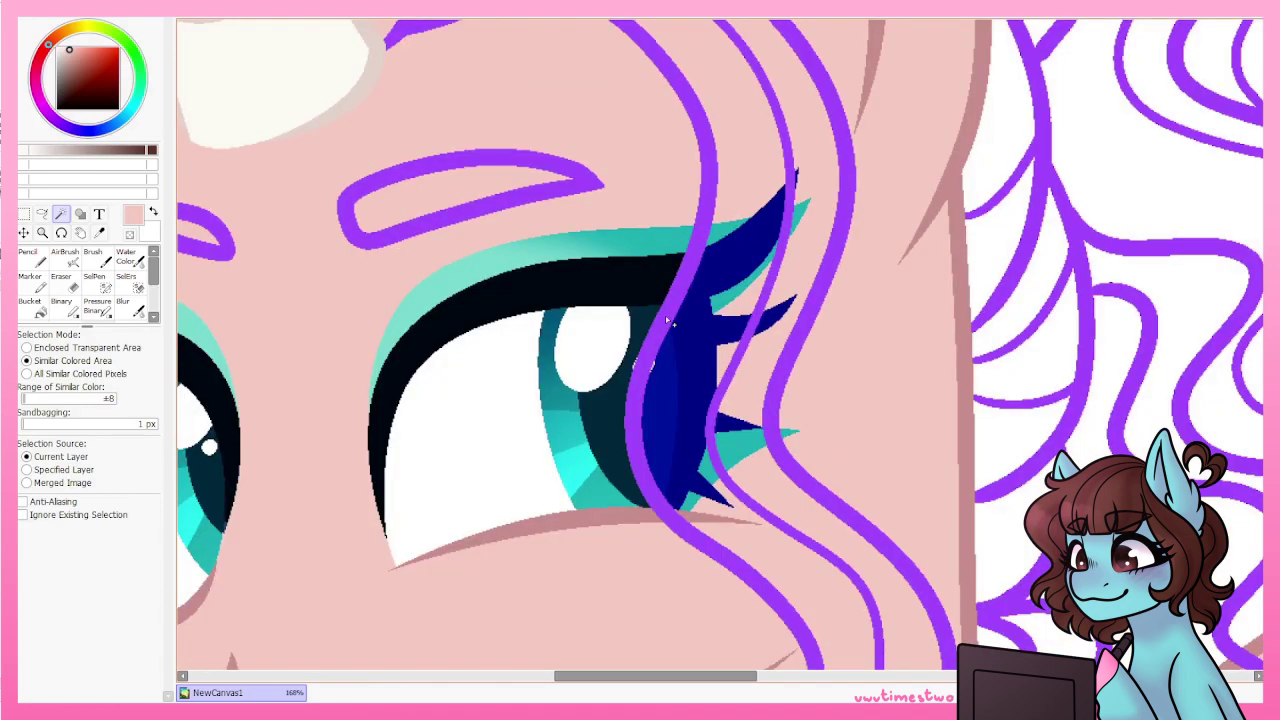
scroll(745, 235, down, 10)
scroll(712, 302, up, 12)
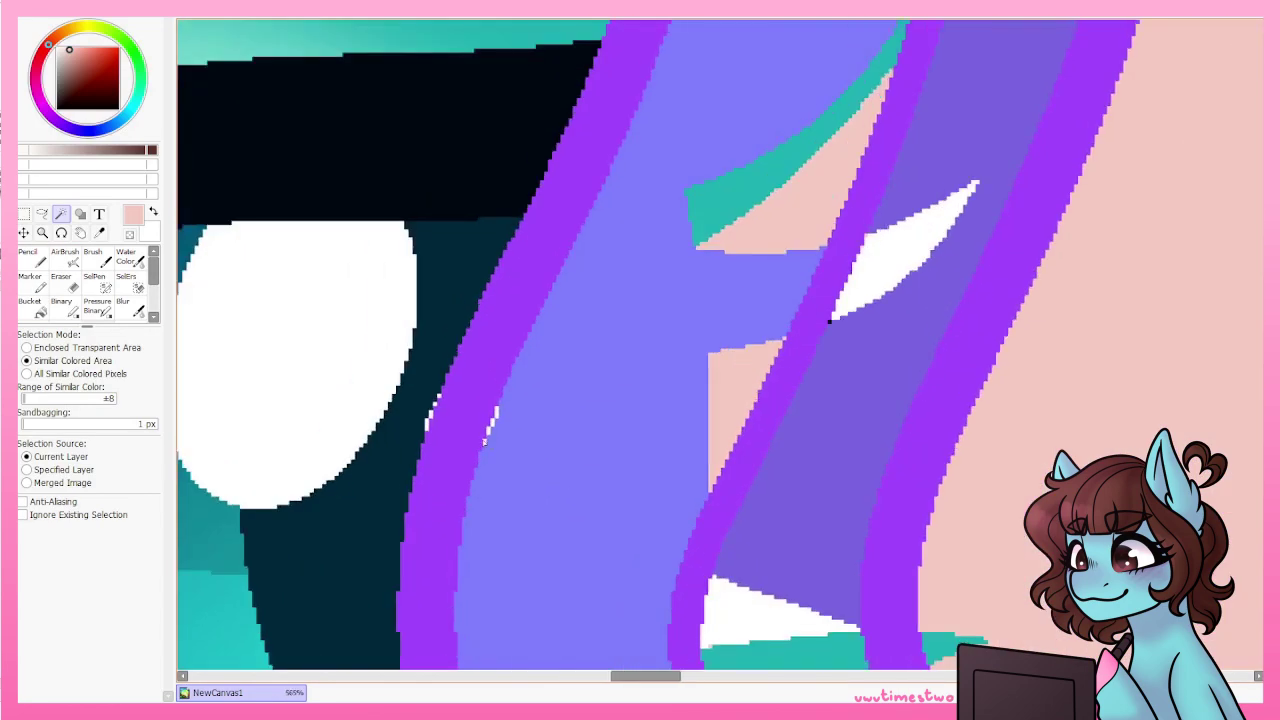
click(741, 349)
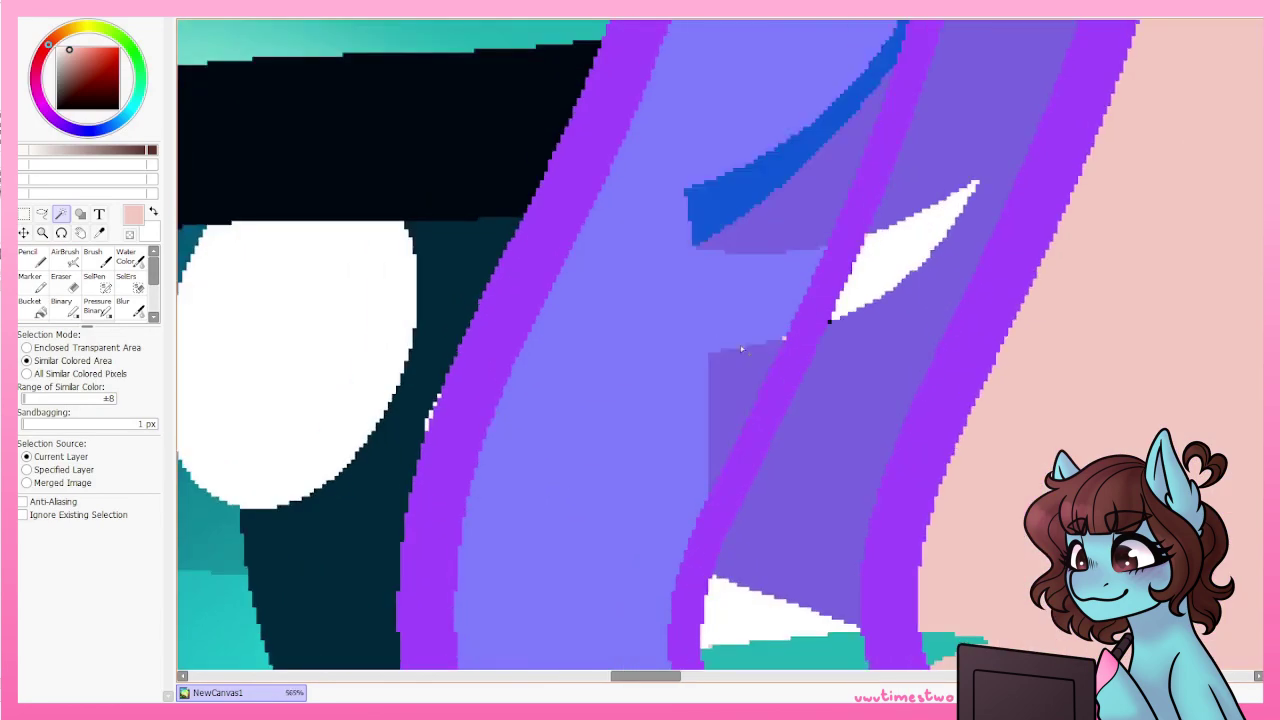
Extend the selection down the near front lock and over the far-side front mane locks, including the small gaps between lines.
scroll(712, 650, down, 6)
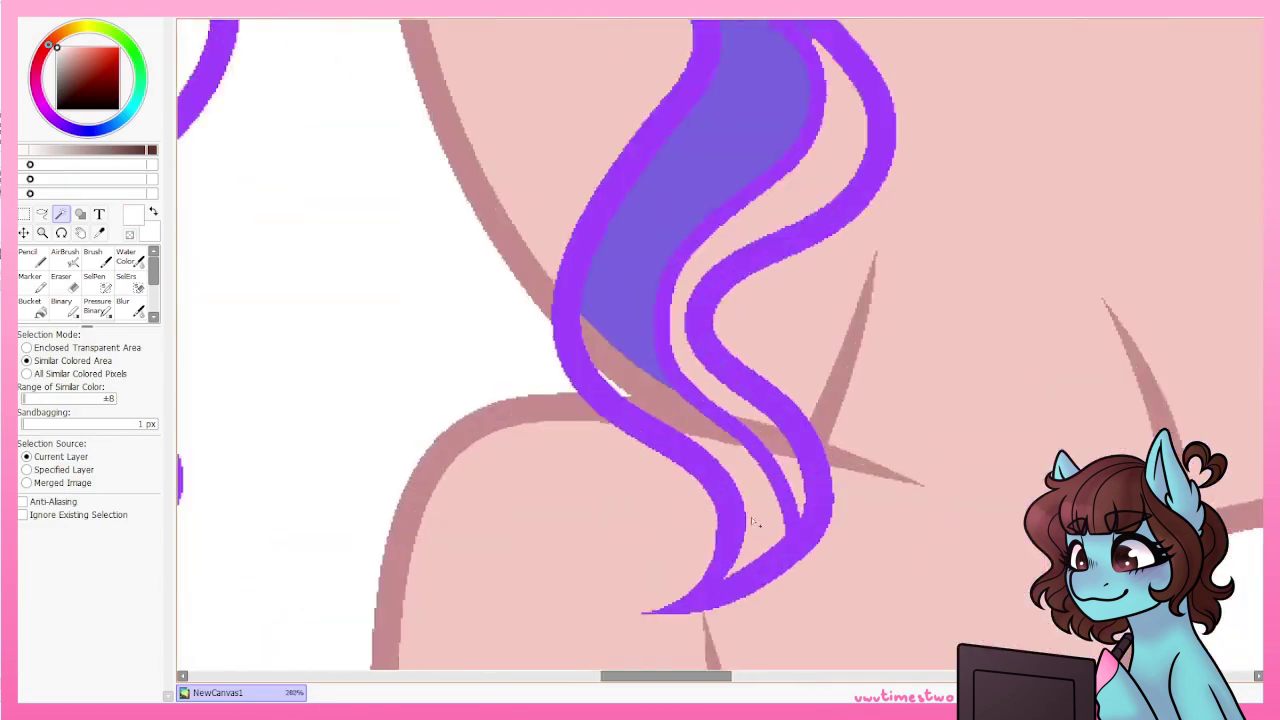
scroll(751, 299, down, 4)
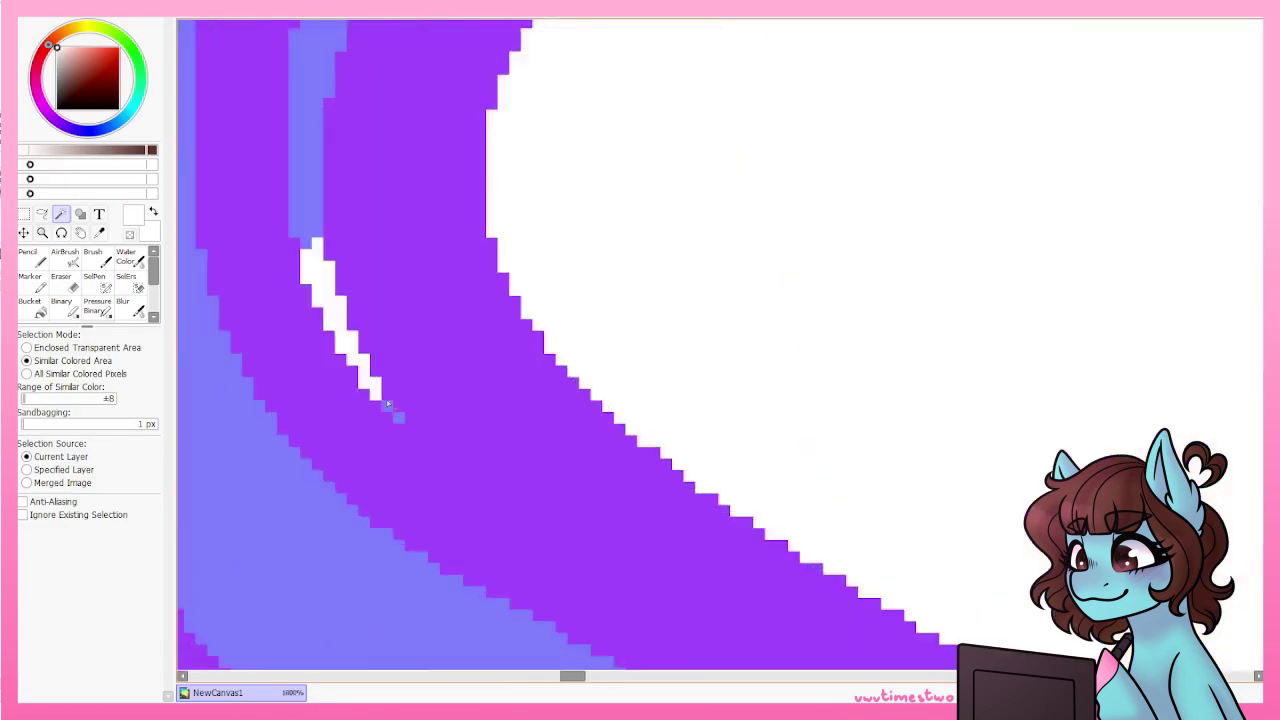
scroll(453, 289, down, 7)
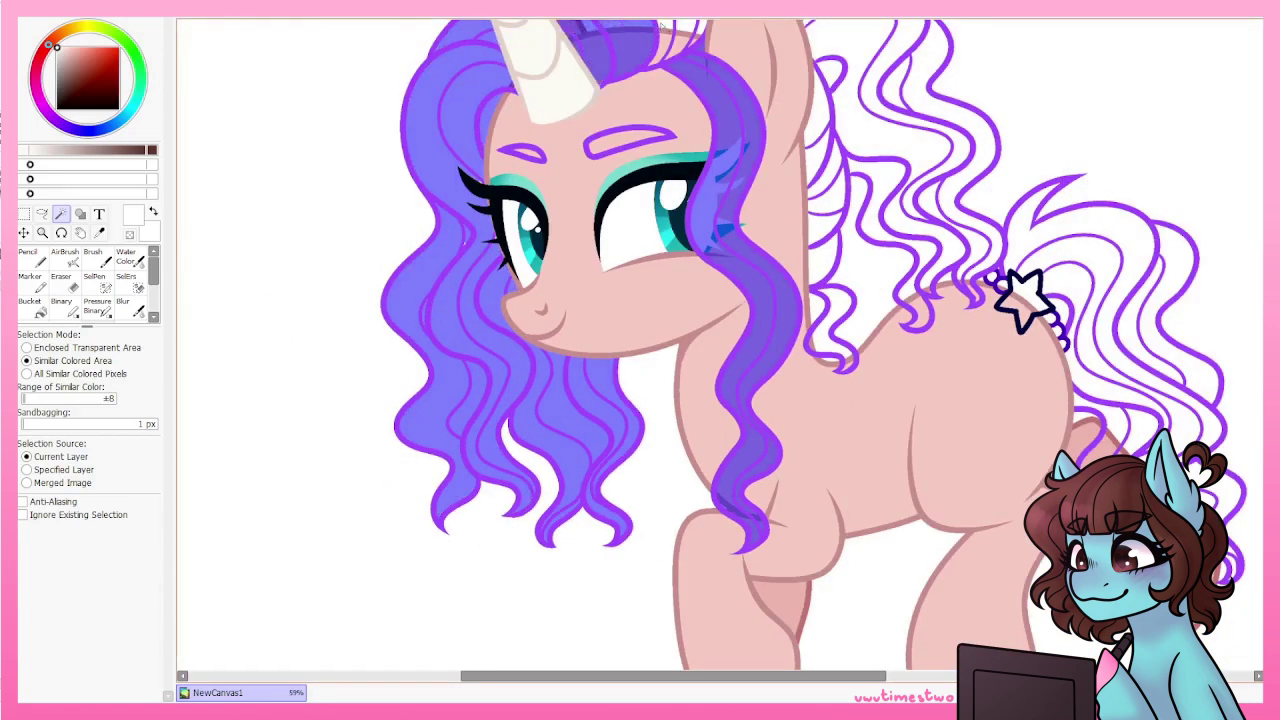
Add the top of the mane, the curly back mane and the tail to the selection.
scroll(836, 167, up, 3)
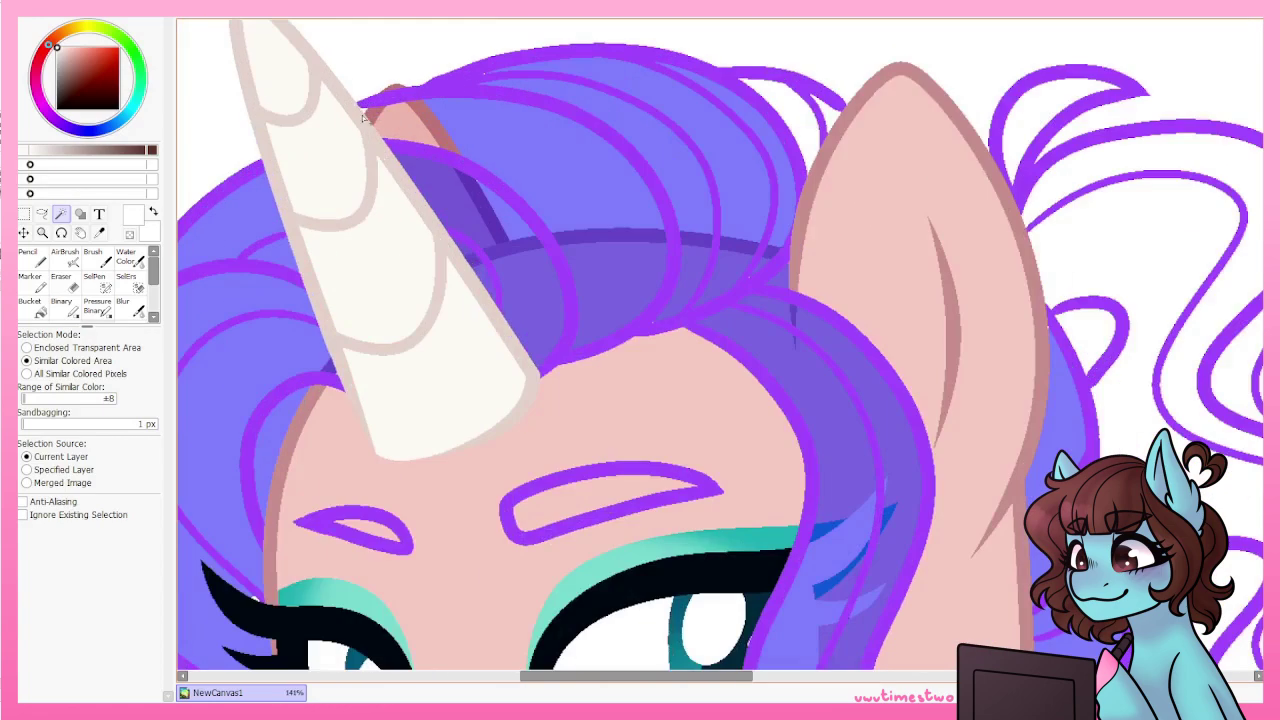
scroll(803, 117, down, 2)
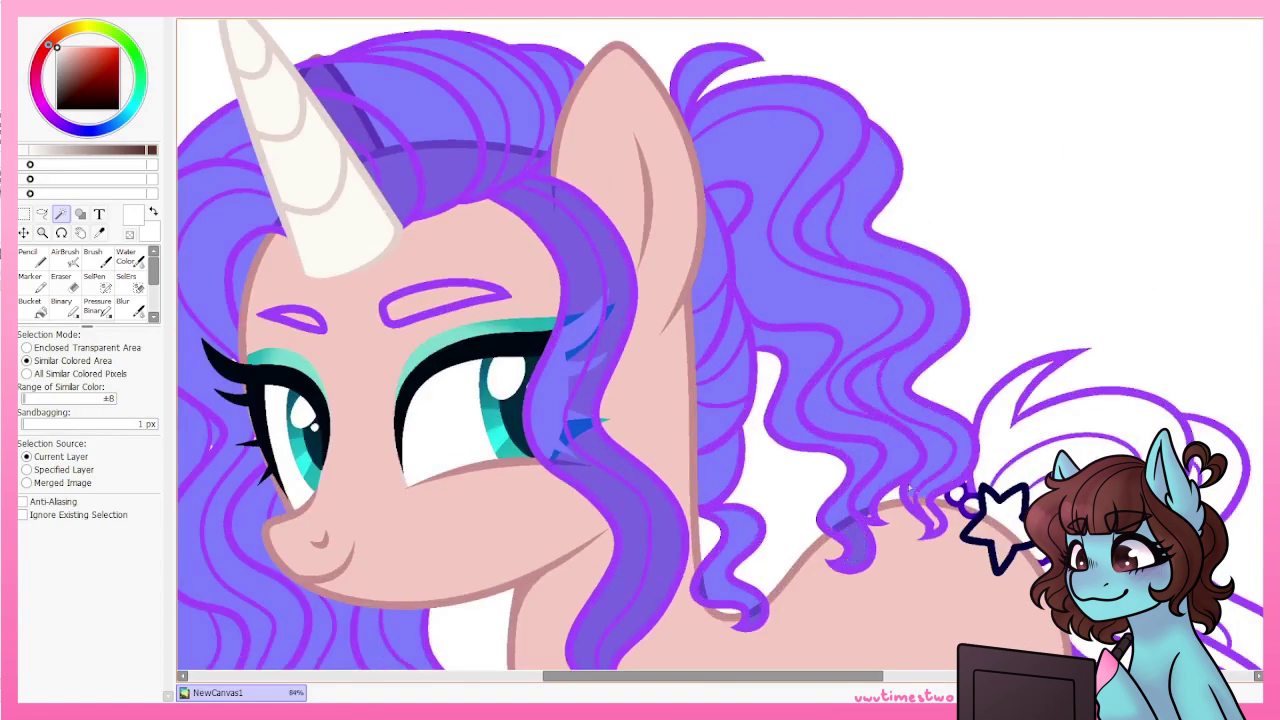
drag(1043, 532, 898, 297)
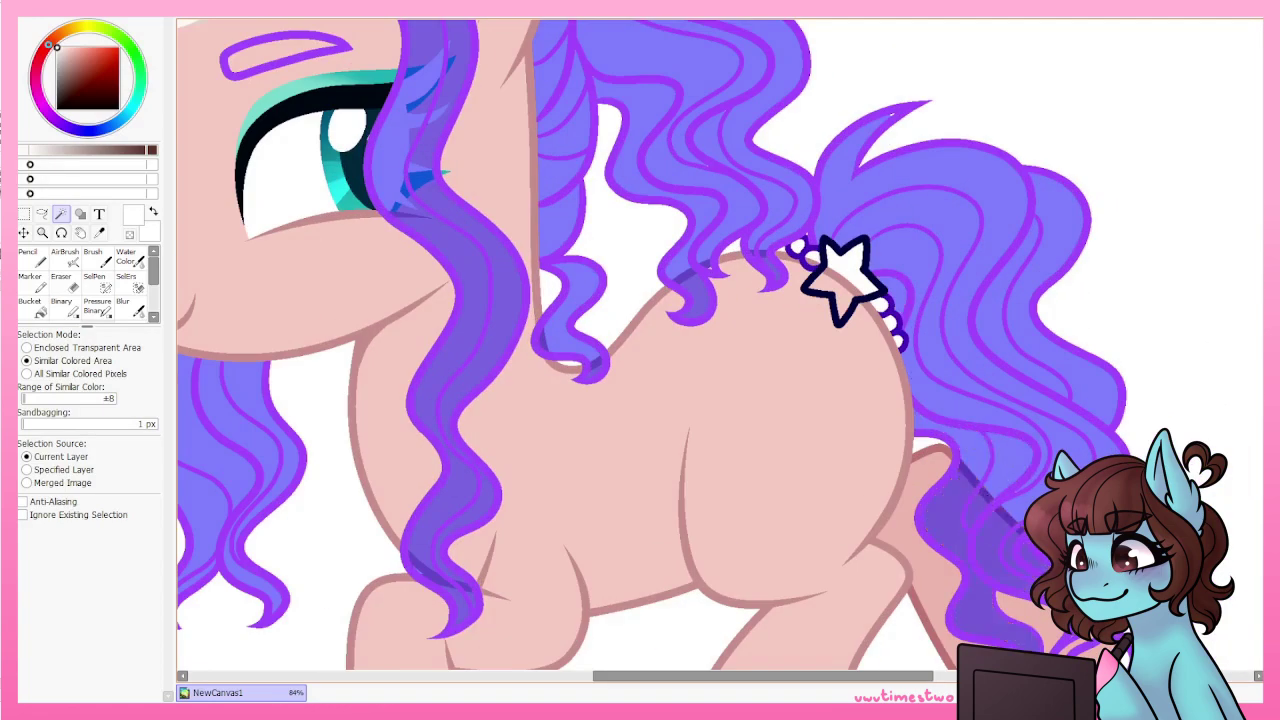
Add the leftover gaps and tiny specks between the tail's lower locks to the selection.
scroll(700, 350, down, 1)
scroll(700, 350, up, 4)
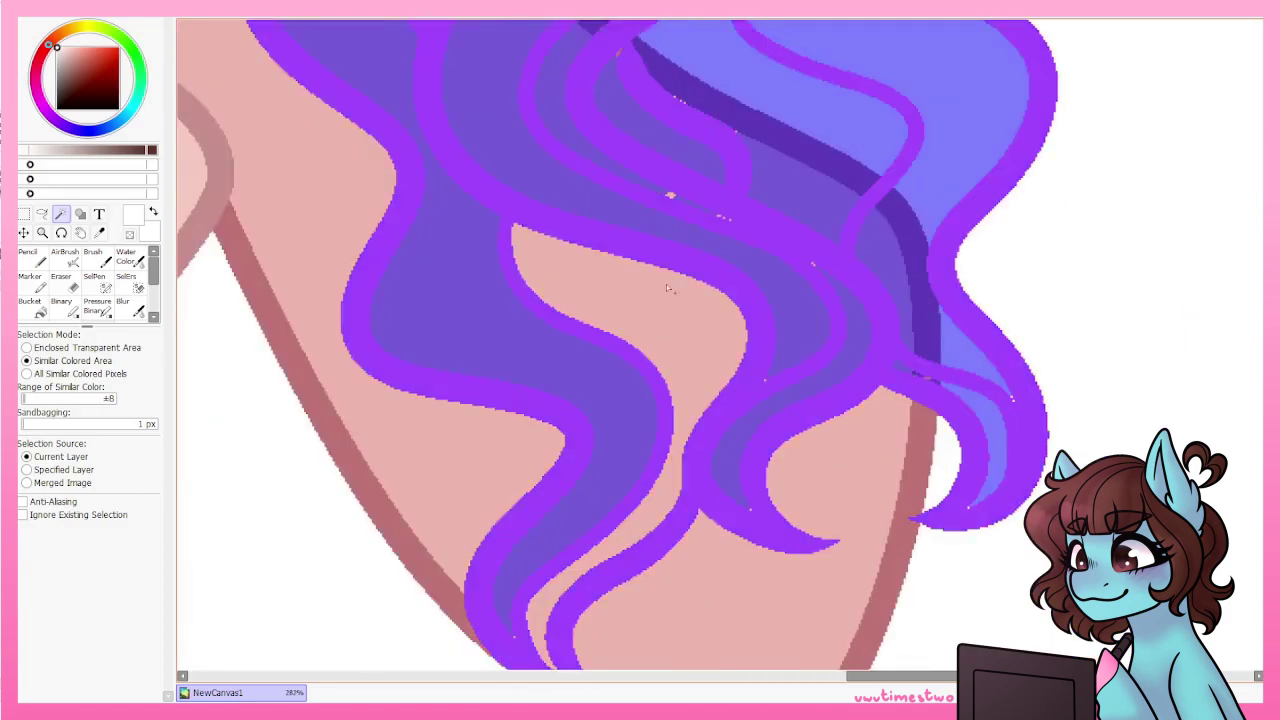
scroll(668, 288, up, 5)
scroll(686, 302, down, 3)
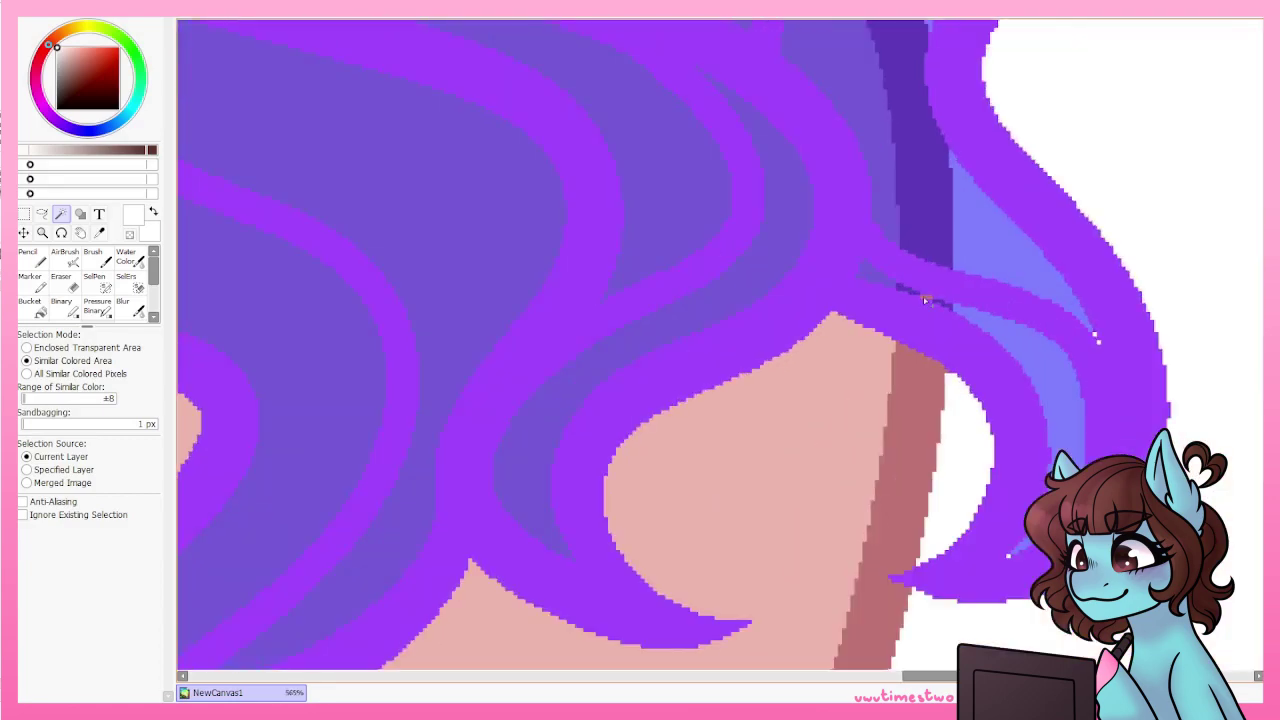
scroll(646, 85, up, 1)
scroll(833, 197, down, 4)
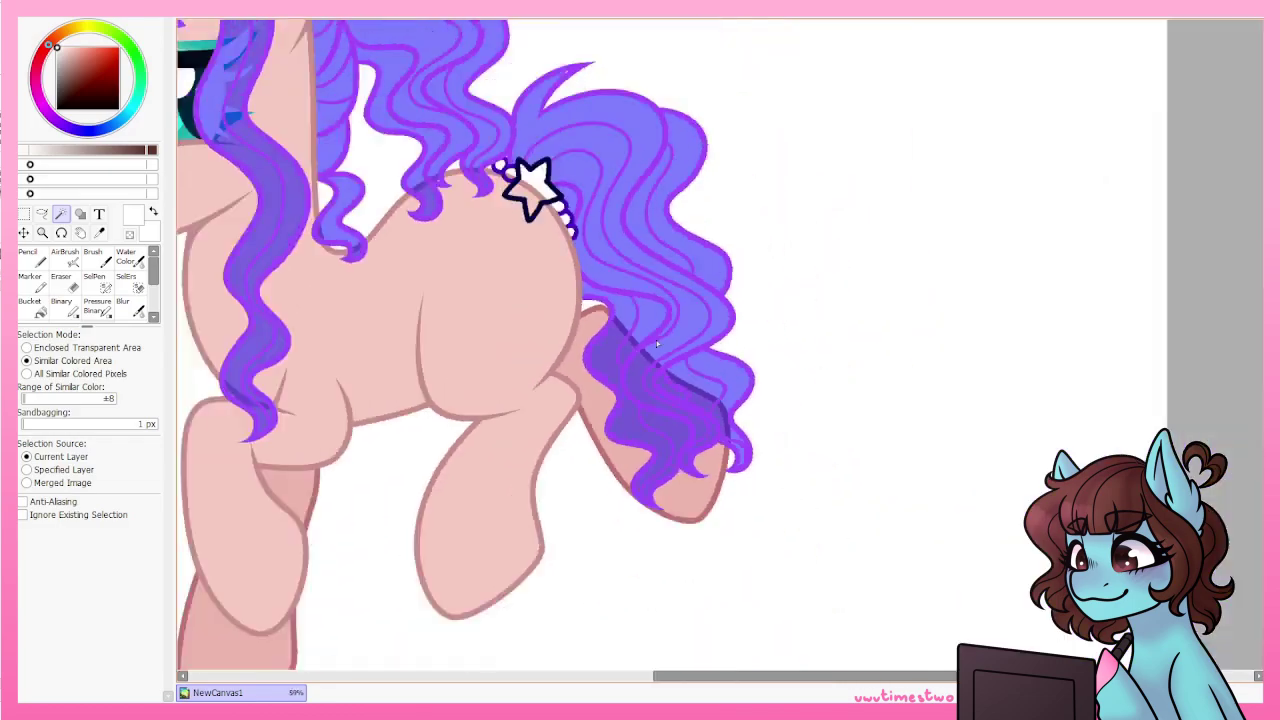
Add the leftover gaps and specks in the back mane and the far-side front locks under the chin to the selection.
scroll(517, 230, up, 2)
drag(519, 230, 340, 350)
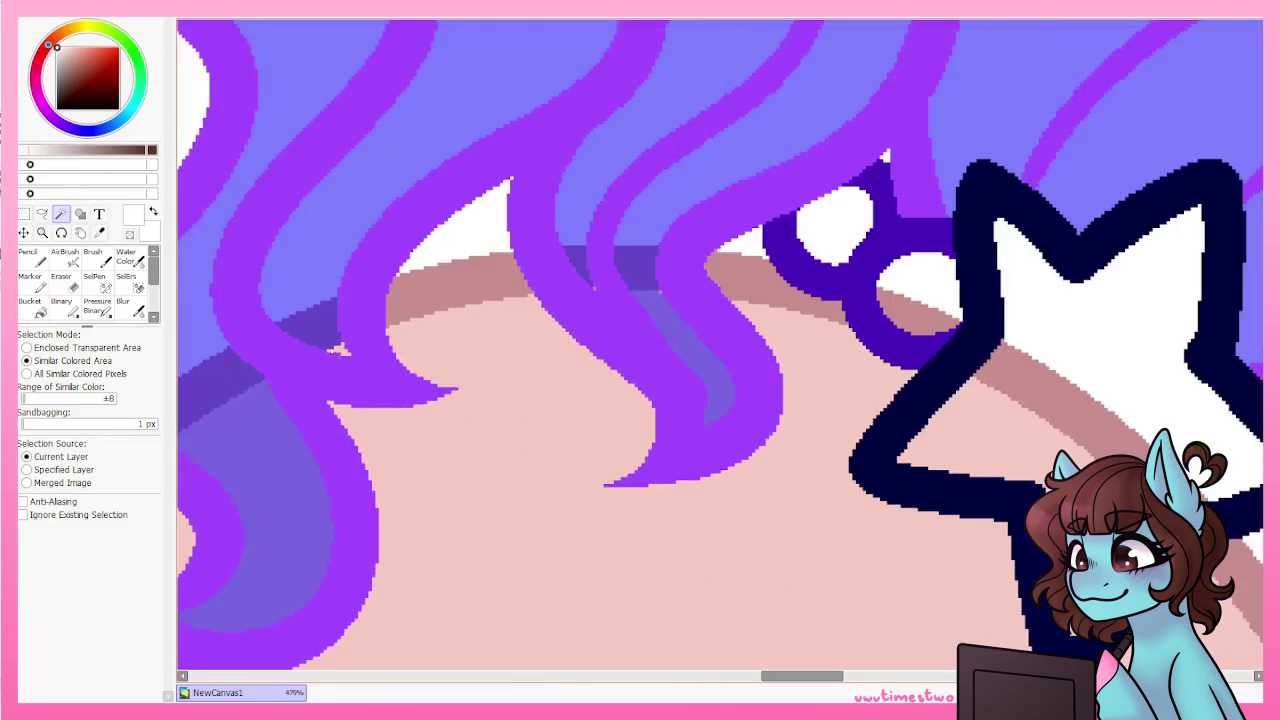
scroll(593, 264, down, 2)
scroll(506, 420, up, 2)
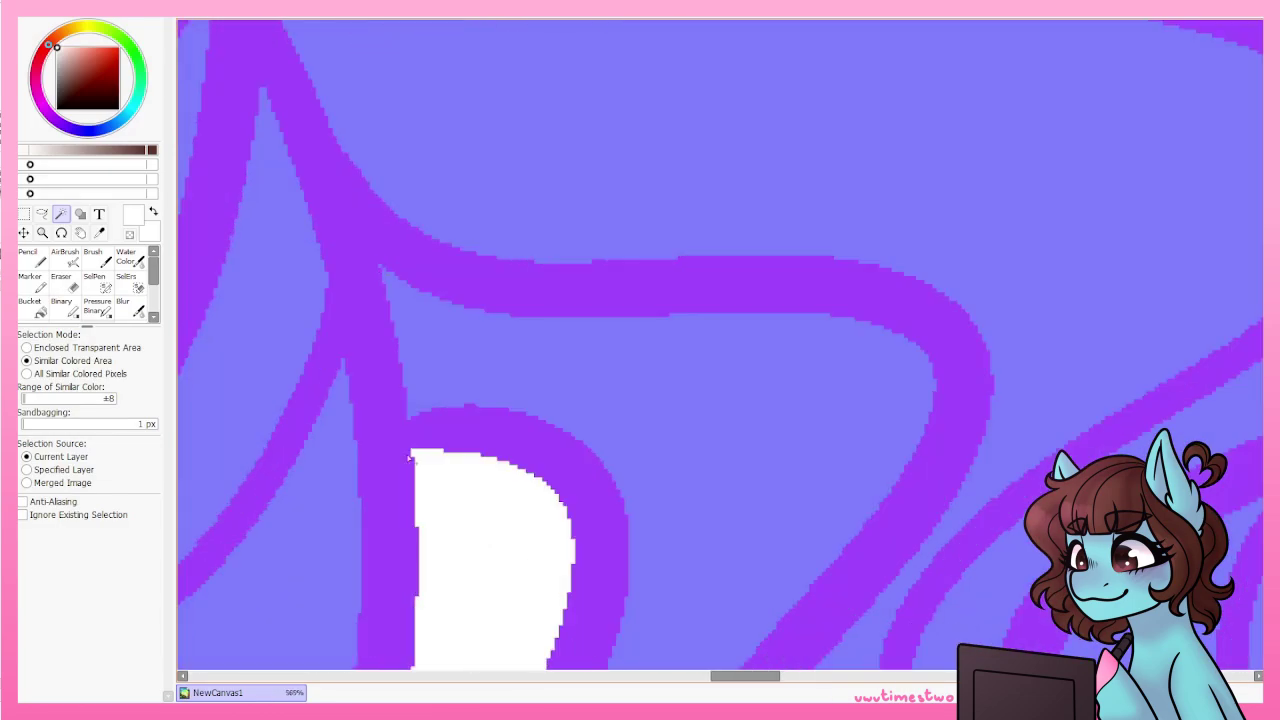
scroll(292, 333, down, 4)
scroll(292, 333, up, 2)
scroll(637, 600, down, 3)
scroll(512, 416, up, 5)
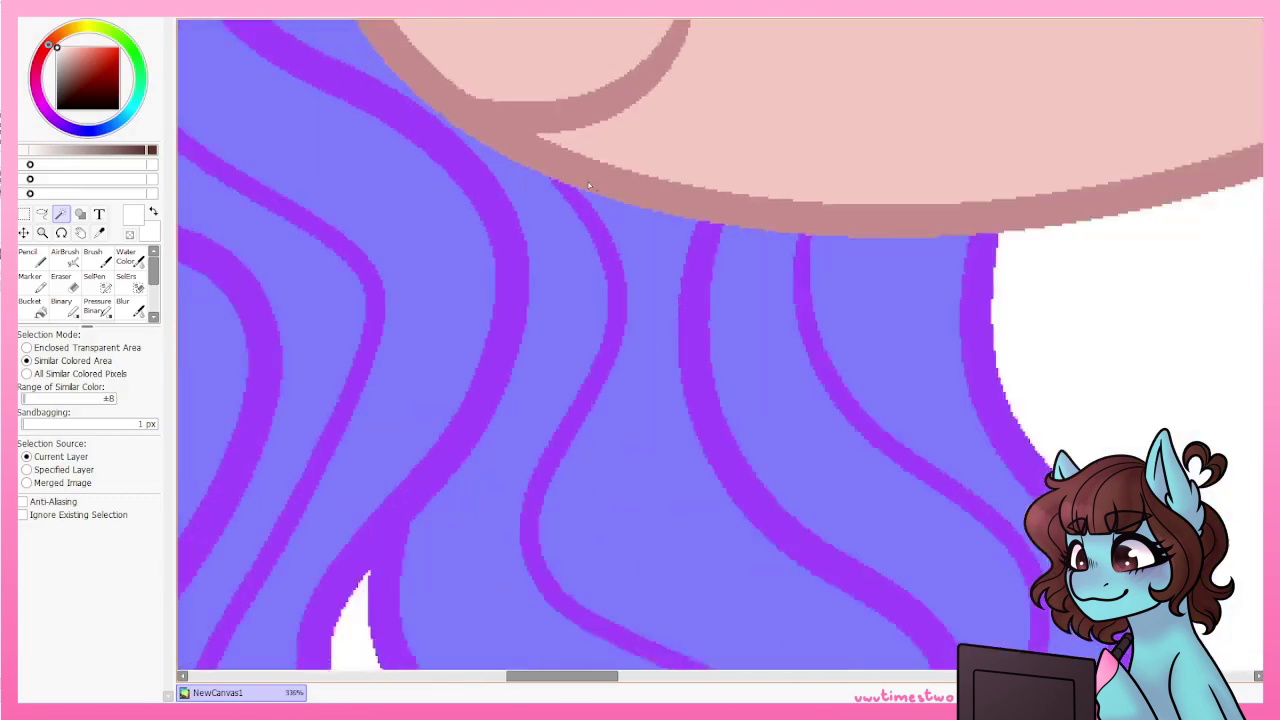
scroll(512, 416, down, 1)
Add the remaining specks beside the far eye's lashes, around the horn and along the top of the mane to the selection.
key(e)
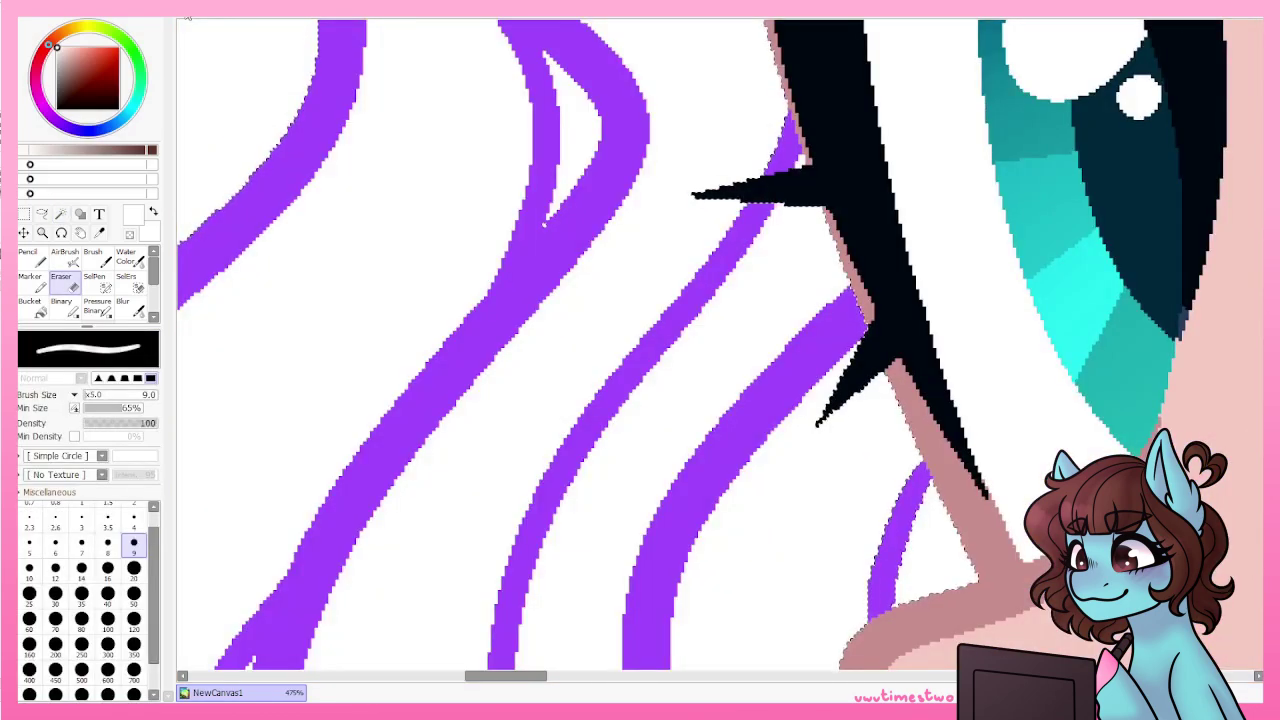
key(w)
scroll(1003, 427, up, 1)
scroll(1003, 427, down, 3)
scroll(1003, 427, up, 3)
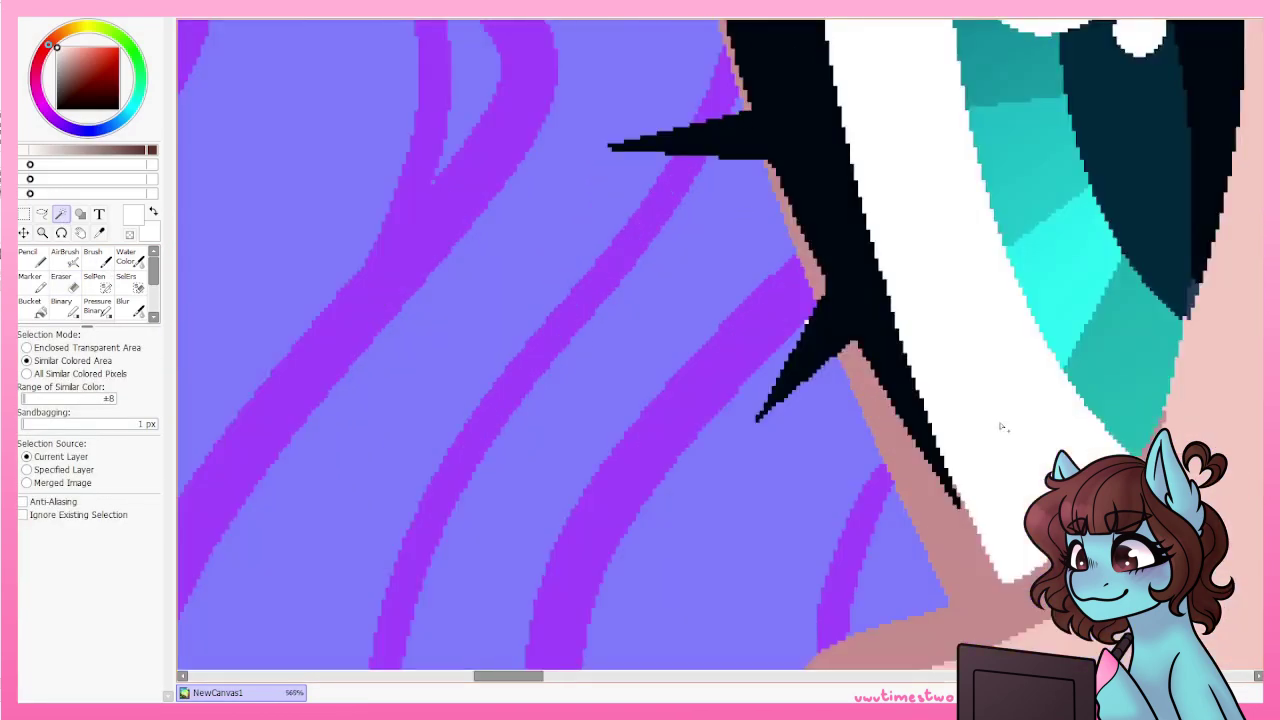
scroll(810, 328, up, 3)
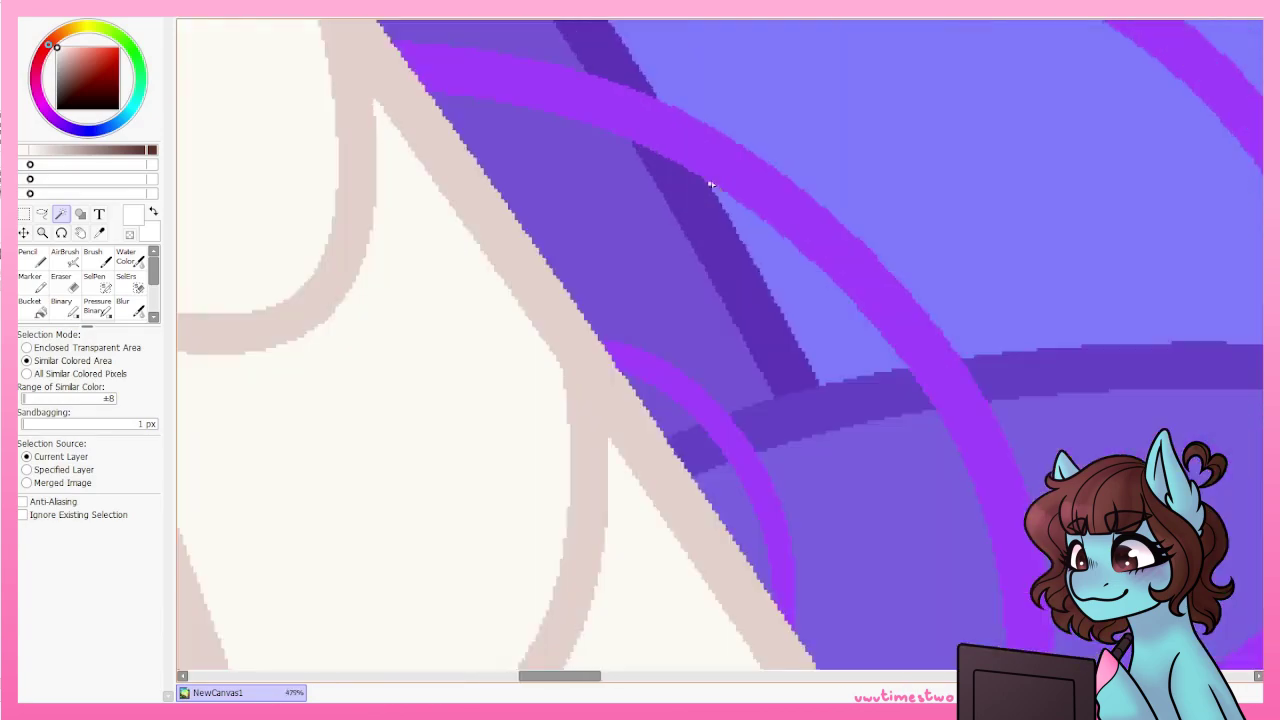
scroll(648, 90, down, 10)
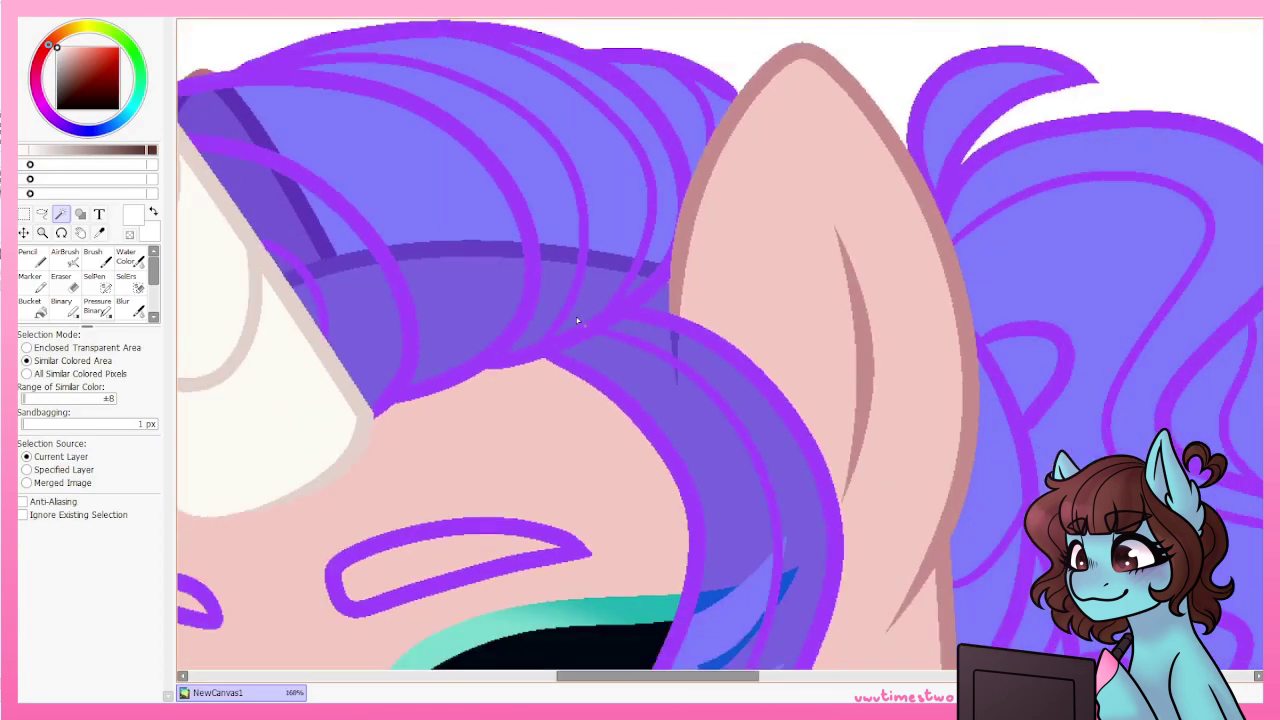
scroll(795, 352, up, 2)
scroll(795, 352, down, 3)
Paint the whole selected mane and tail mint green with the Pencil at size 700.
key(n)
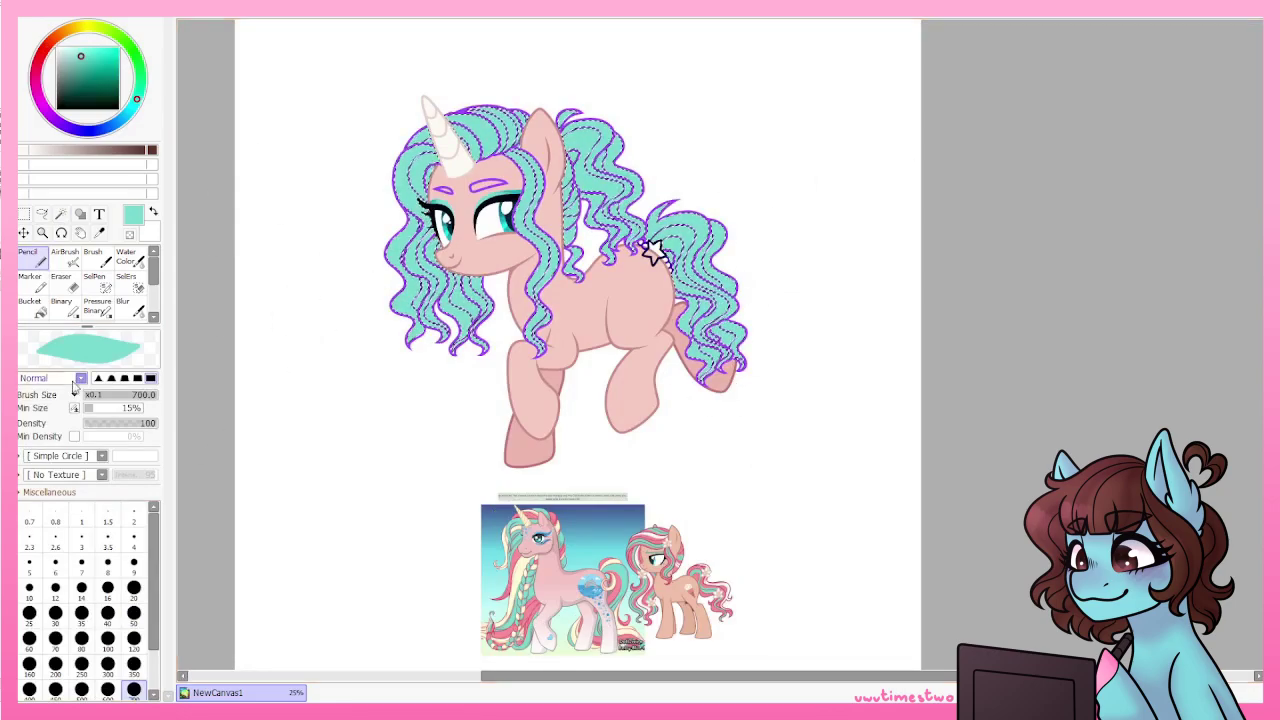
scroll(486, 544, up, 3)
scroll(486, 544, down, 3)
Outline pink streaks in the far-side front locks and the top of the mane with the size 2 Binary pen and fill them.
click(61, 306)
scroll(540, 143, up, 3)
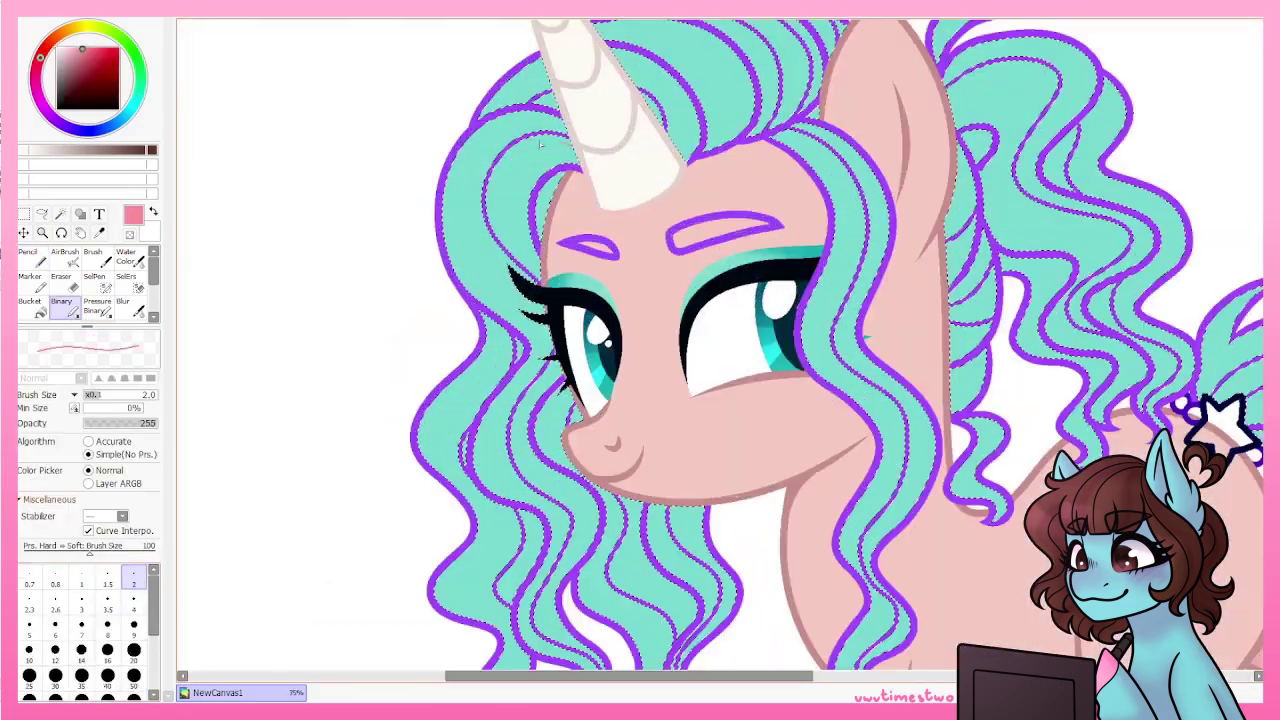
scroll(720, 345, up, 1)
scroll(533, 543, down, 3)
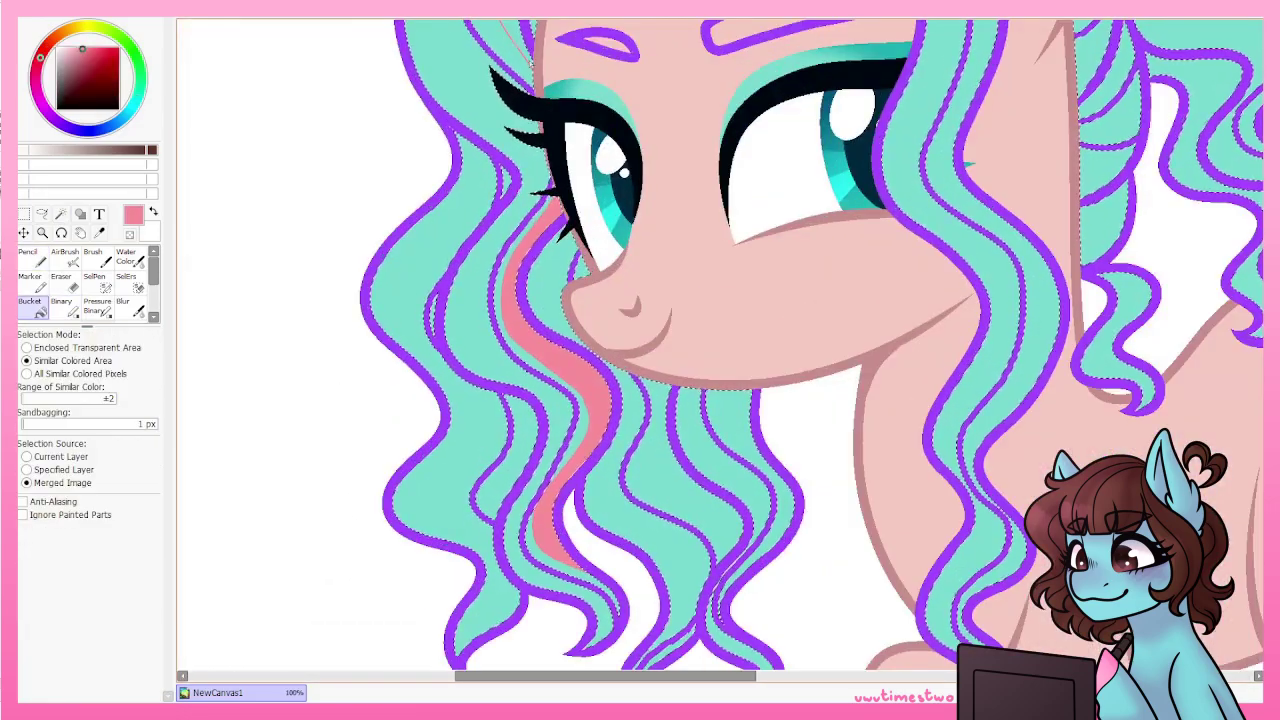
scroll(499, 67, up, 5)
key(b)
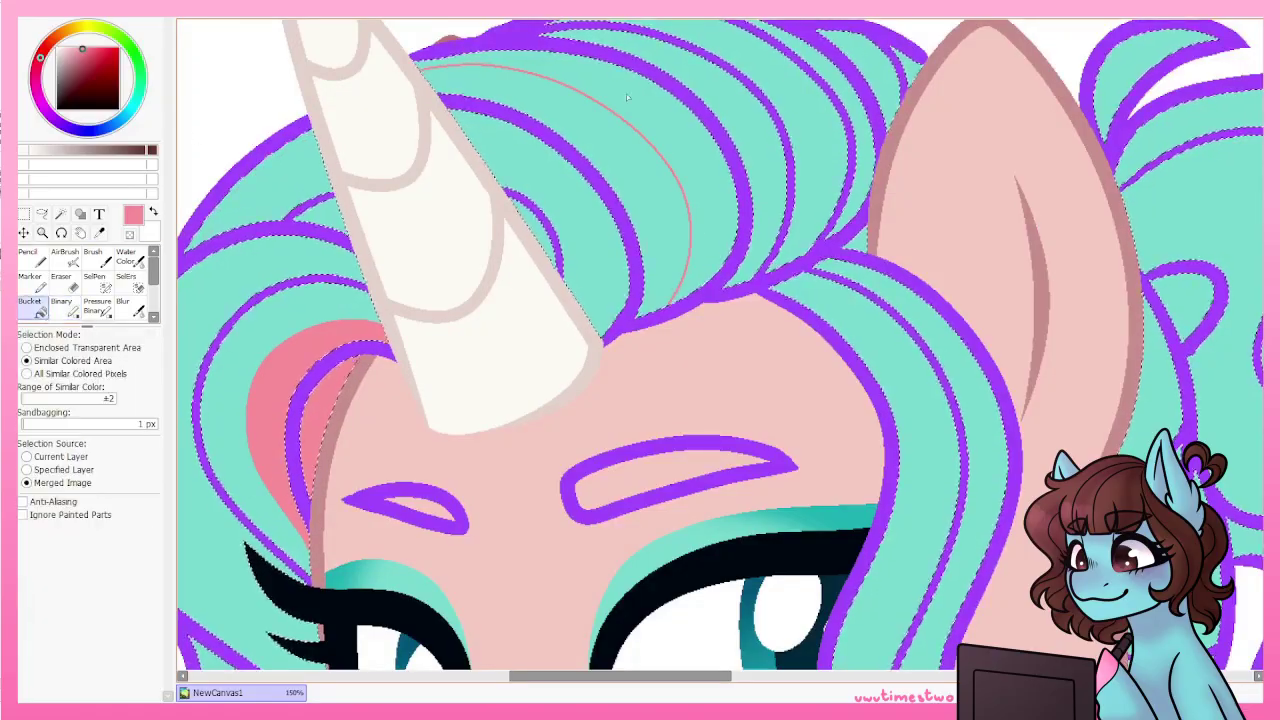
scroll(626, 93, down, 3)
Outline and fill pink streaks in the near front lock, the hair behind the ear and the curly back mane.
scroll(626, 93, up, 2)
scroll(704, 324, up, 3)
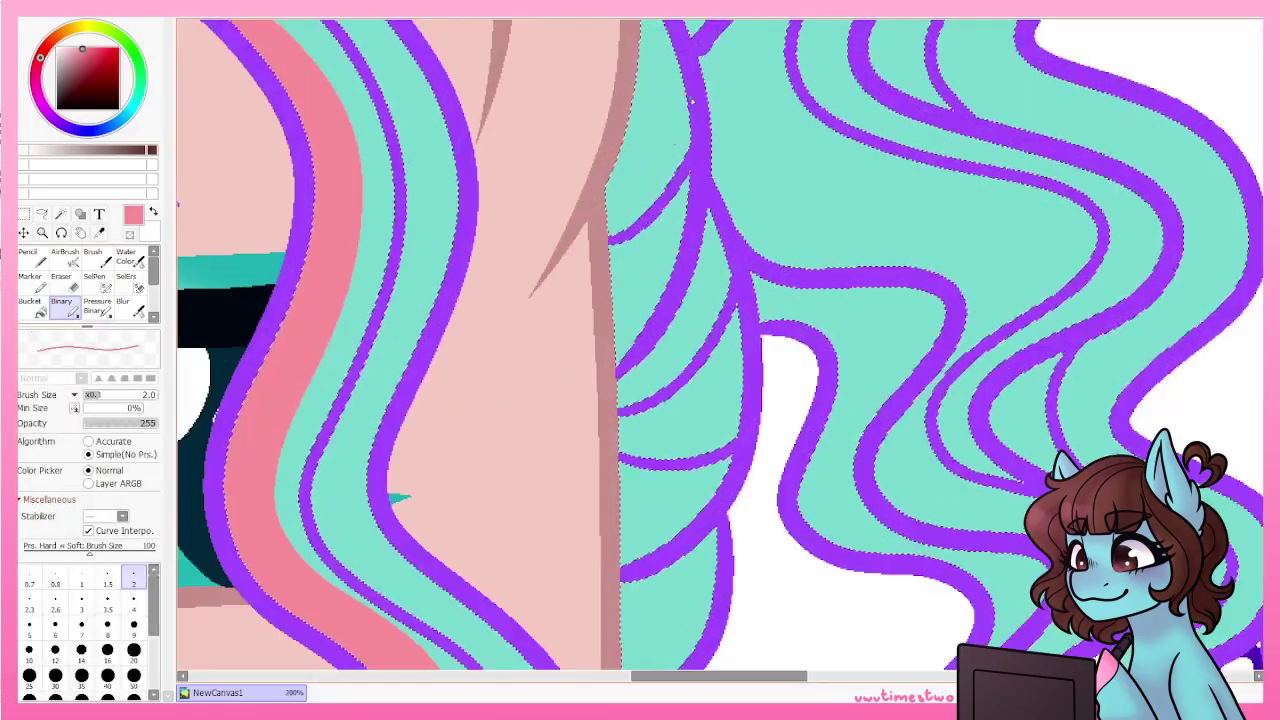
scroll(704, 324, down, 4)
scroll(366, 302, up, 2)
key(b)
scroll(366, 302, down, 2)
Outline and fill pink streaks down the upper and lower locks of the tail.
scroll(410, 222, up, 2)
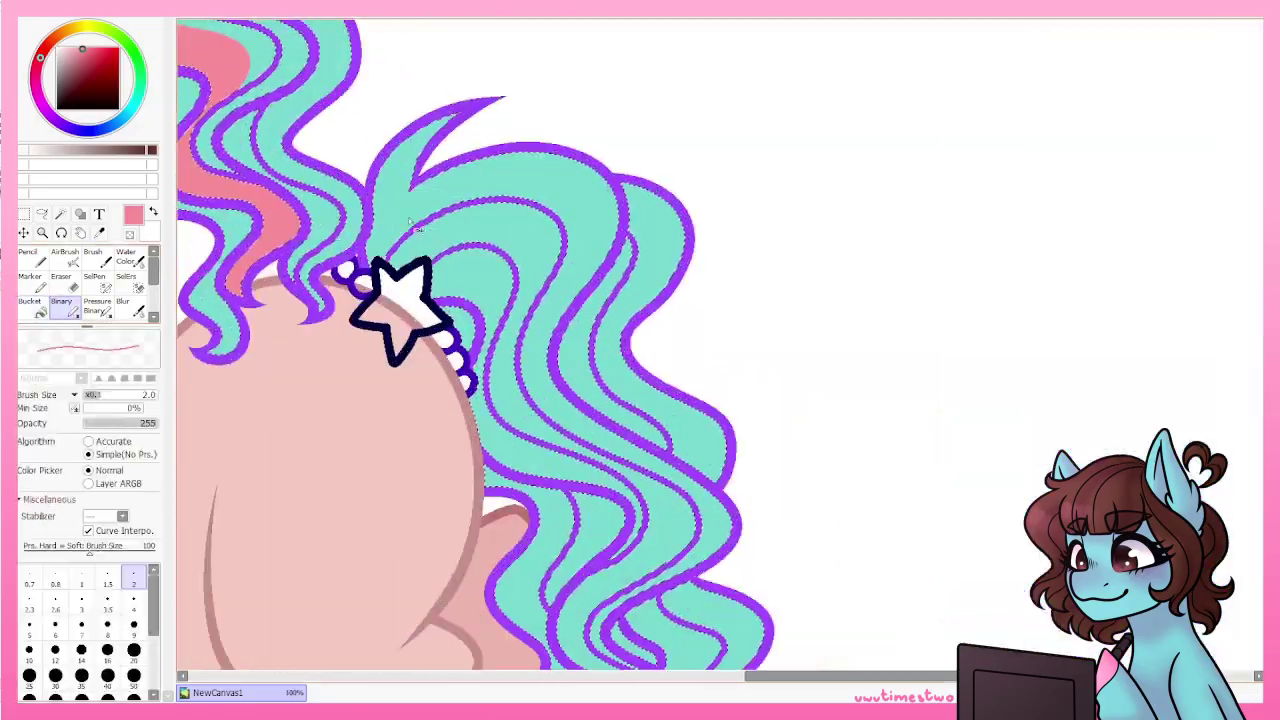
scroll(580, 250, down, 2)
key(b)
scroll(600, 280, up, 4)
key(b)
scroll(634, 304, down, 3)
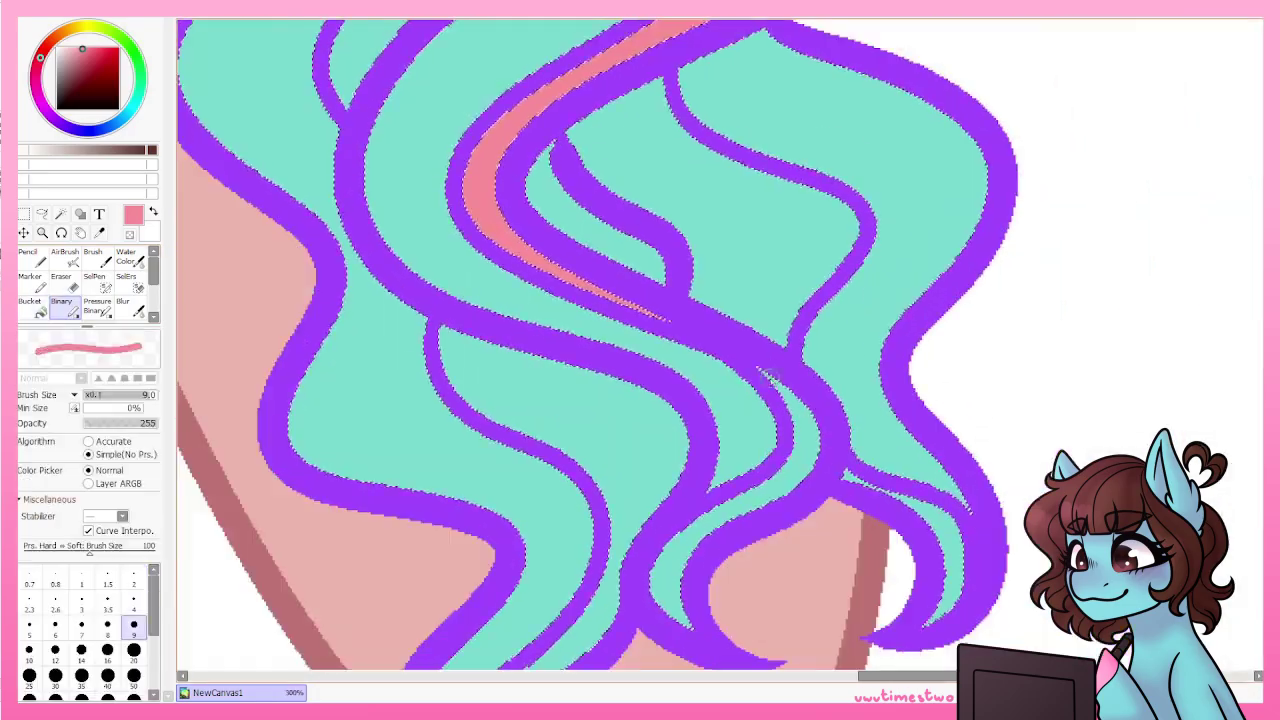
scroll(632, 301, down, 1)
scroll(632, 301, up, 1)
scroll(550, 250, down, 3)
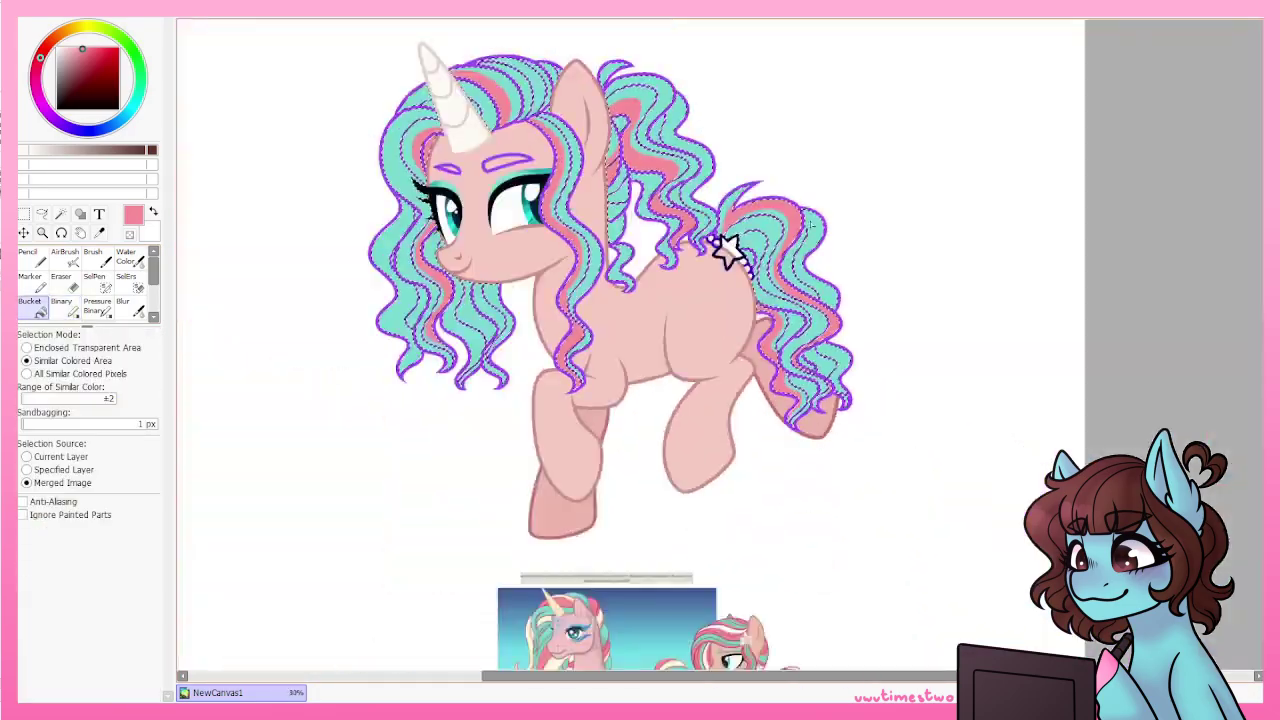
Add off-white streaks to the top of the mane and the outermost far-side front lock with the size 4 Binary pen and Bucket.
scroll(481, 190, up, 1)
scroll(481, 190, up, 3)
scroll(481, 190, down, 2)
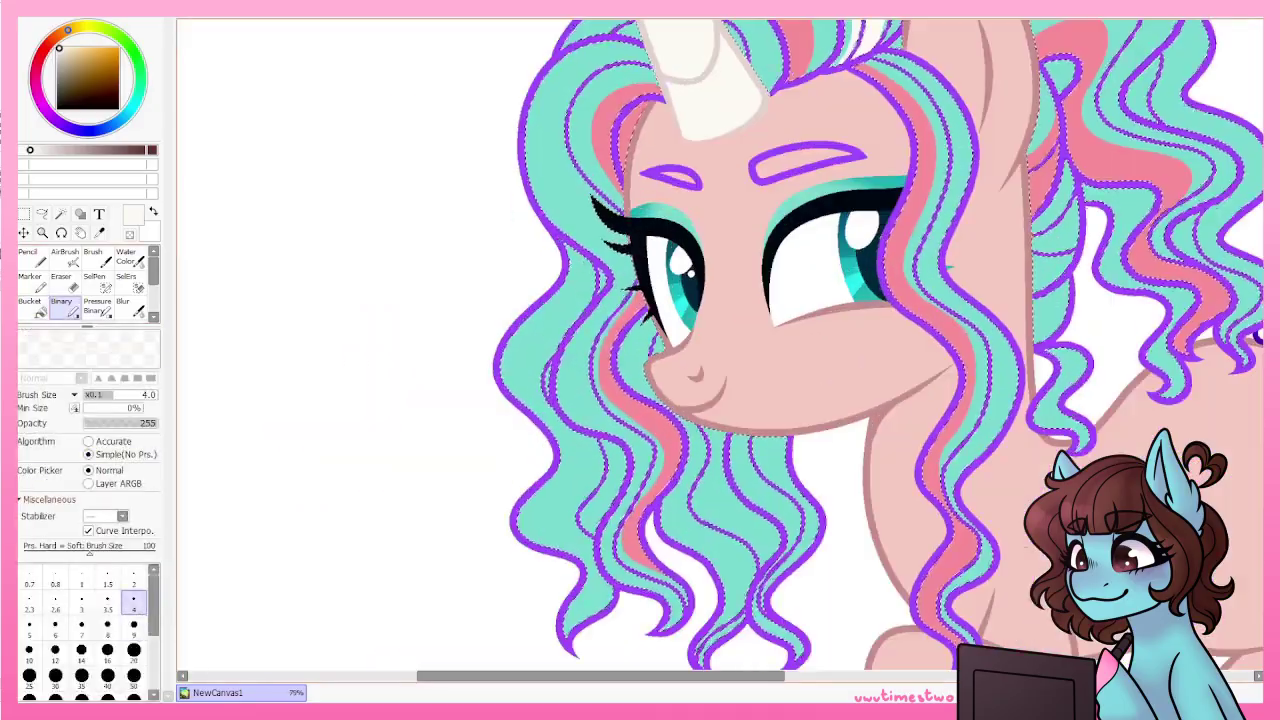
key(b)
key(b)
scroll(738, 572, down, 3)
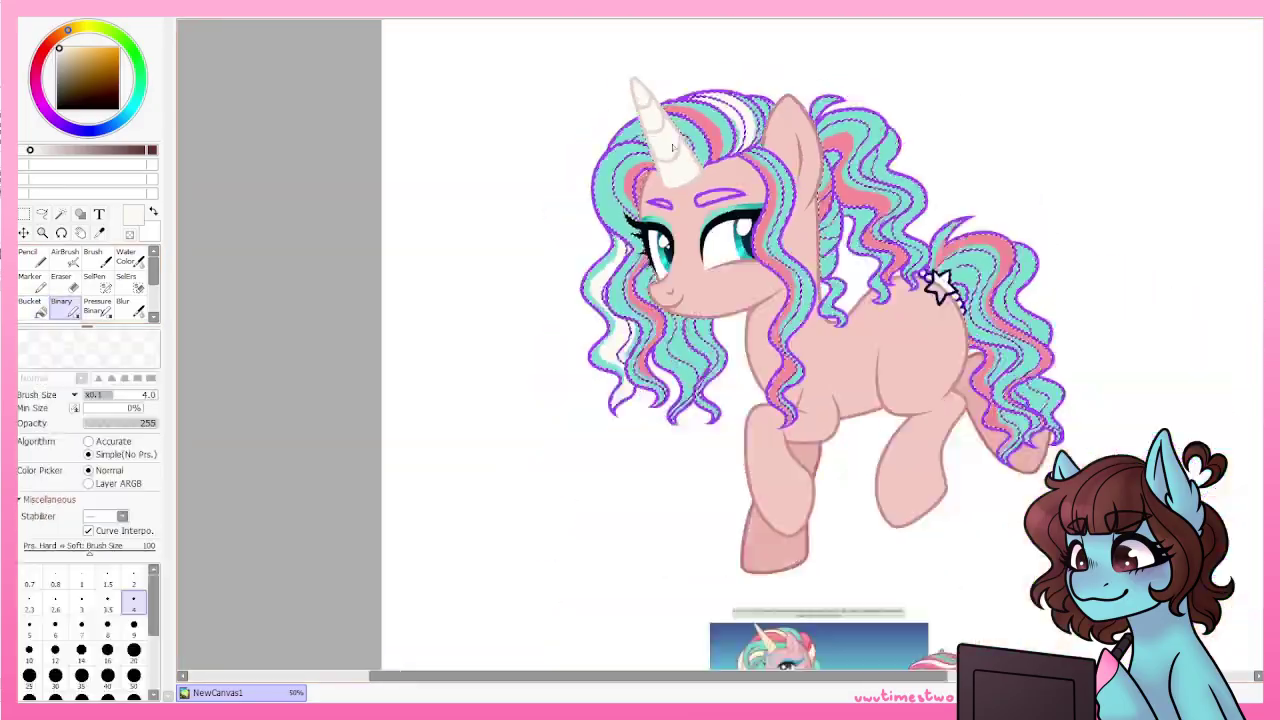
Outline and fill more off-white streaks in the far-side front locks hanging below the chin.
scroll(738, 572, up, 4)
key(b)
key(b)
scroll(560, 367, down, 3)
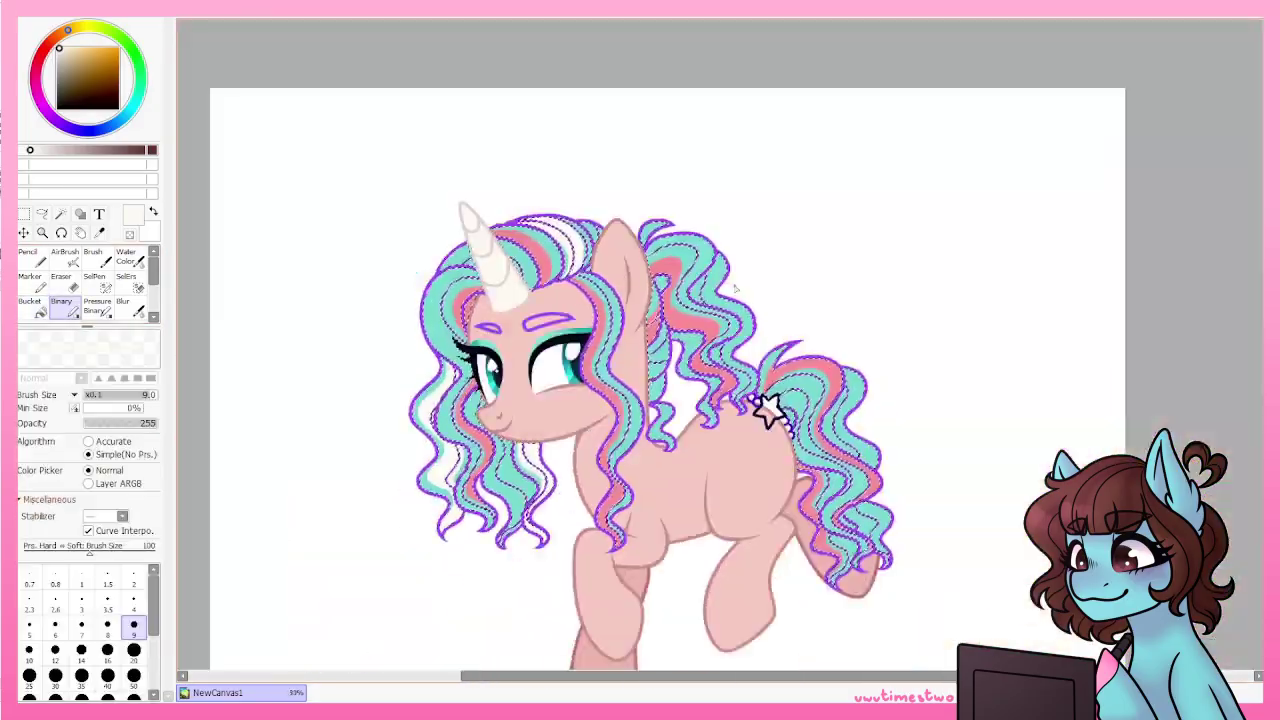
Outline and fill off-white streaks in the hair behind the ear and along the curls of the back mane.
scroll(560, 367, up, 3)
scroll(560, 367, down, 3)
scroll(443, 175, up, 3)
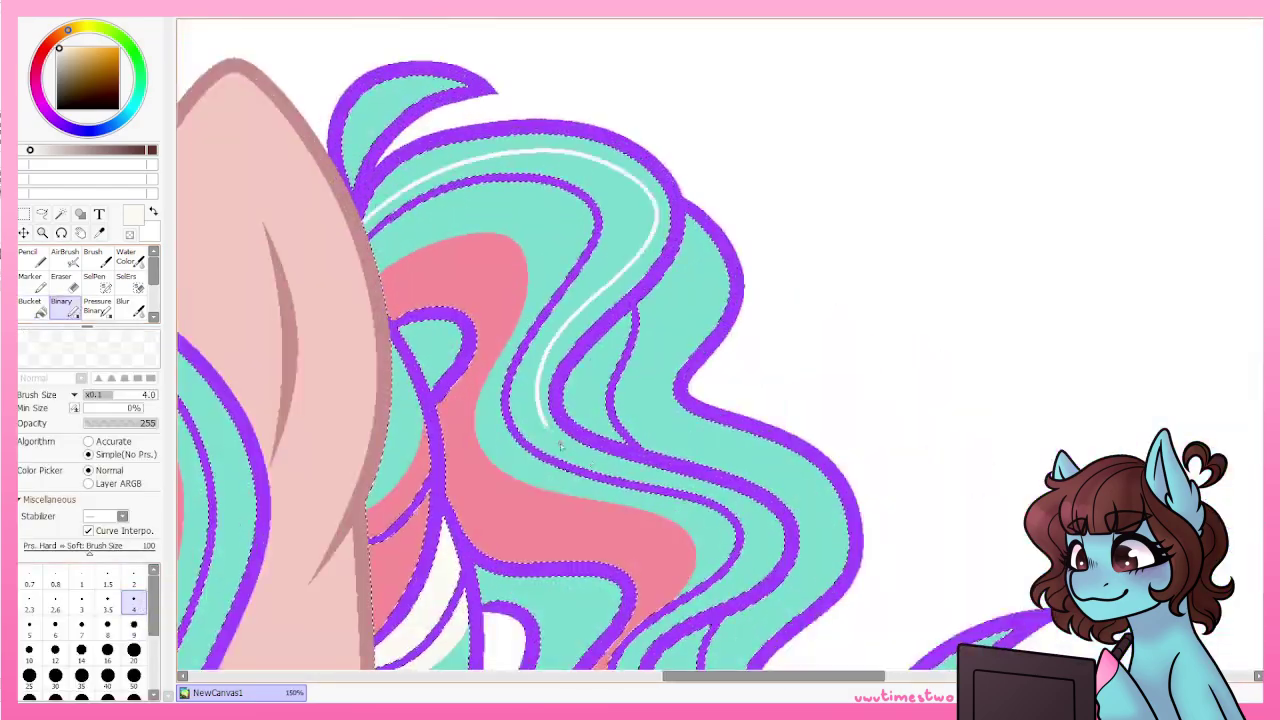
key(b)
key(b)
scroll(392, 325, up, 3)
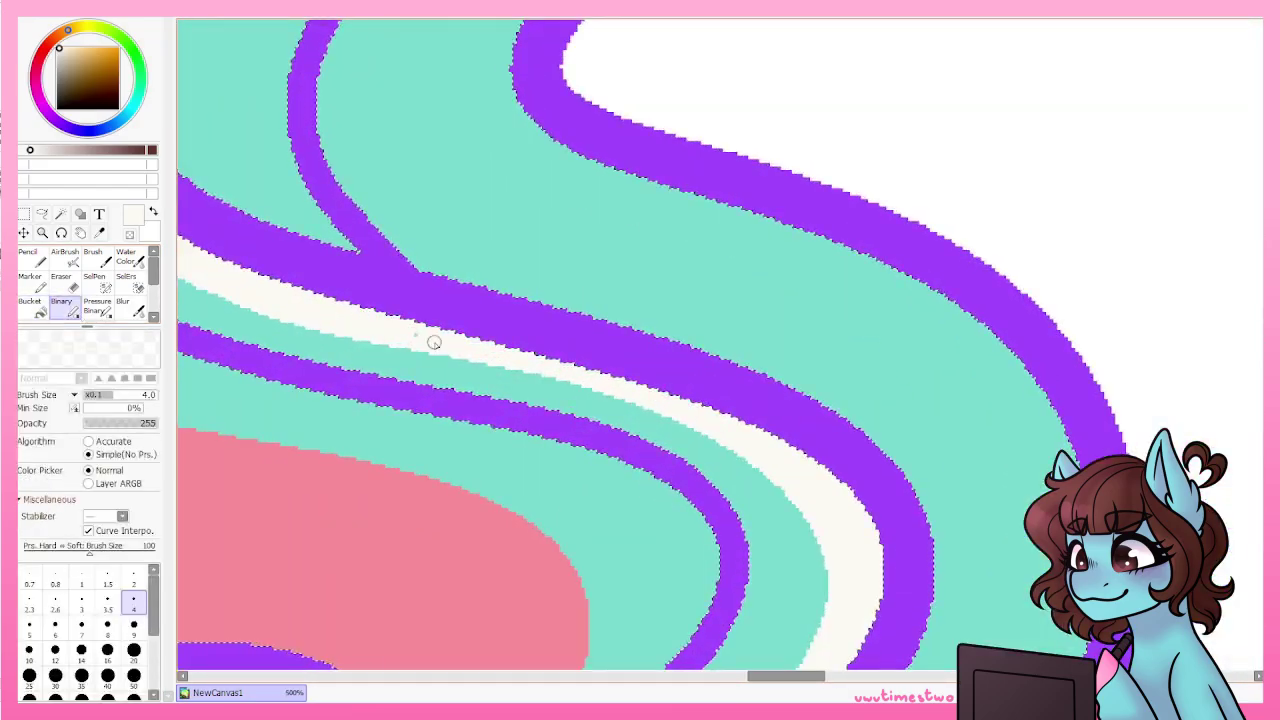
scroll(712, 412, down, 4)
scroll(593, 462, down, 3)
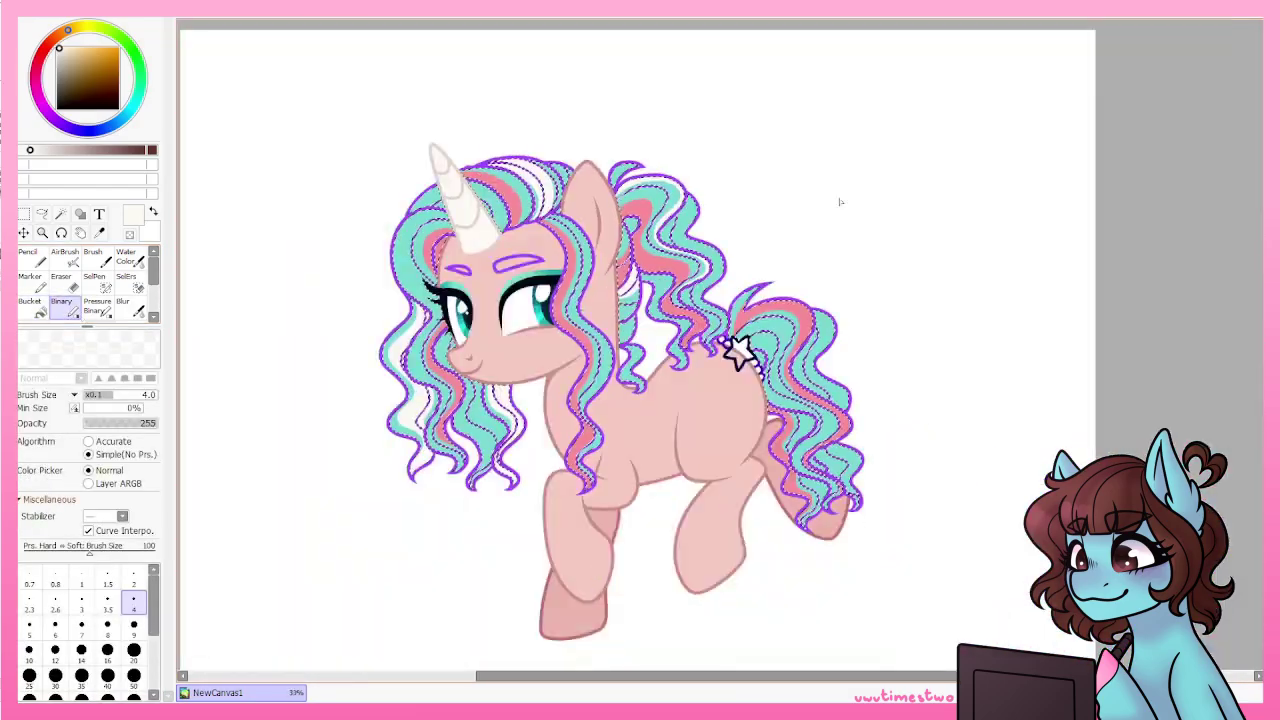
Outline and fill off-white streaks in the upper and middle locks of the tail.
scroll(717, 322, up, 3)
scroll(717, 322, down, 3)
scroll(724, 565, down, 3)
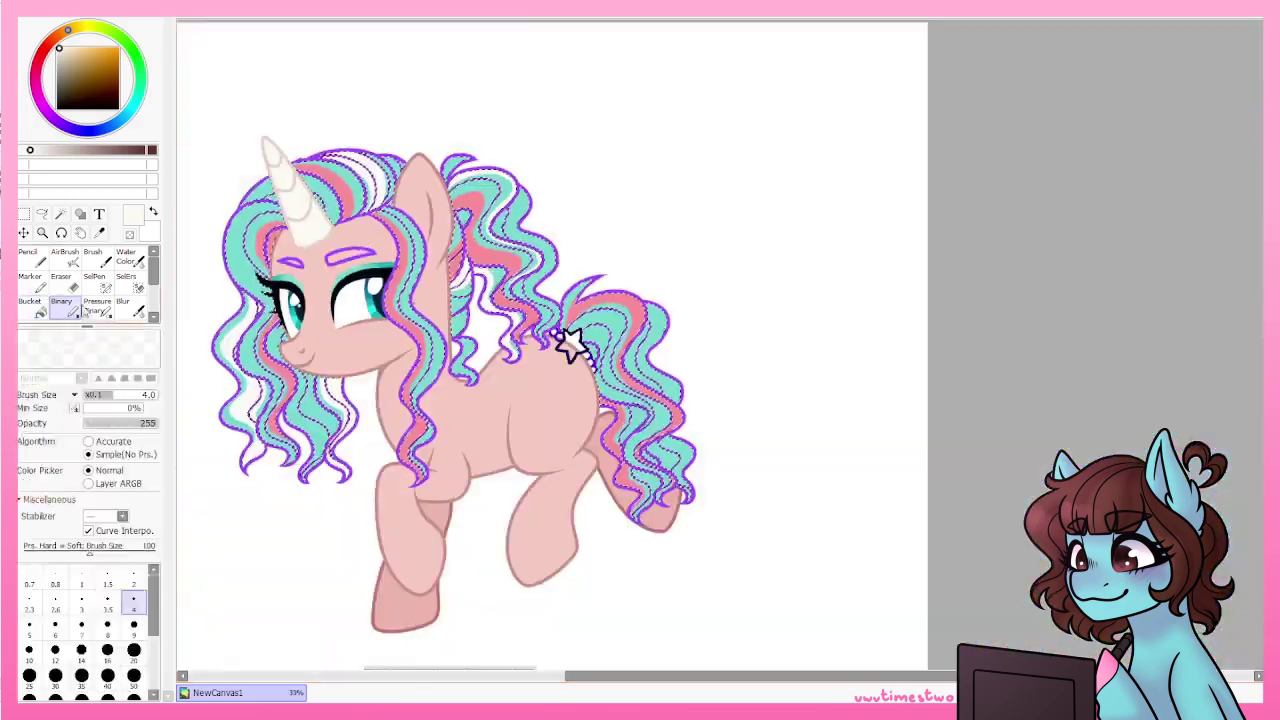
scroll(472, 327, up, 3)
scroll(527, 133, up, 4)
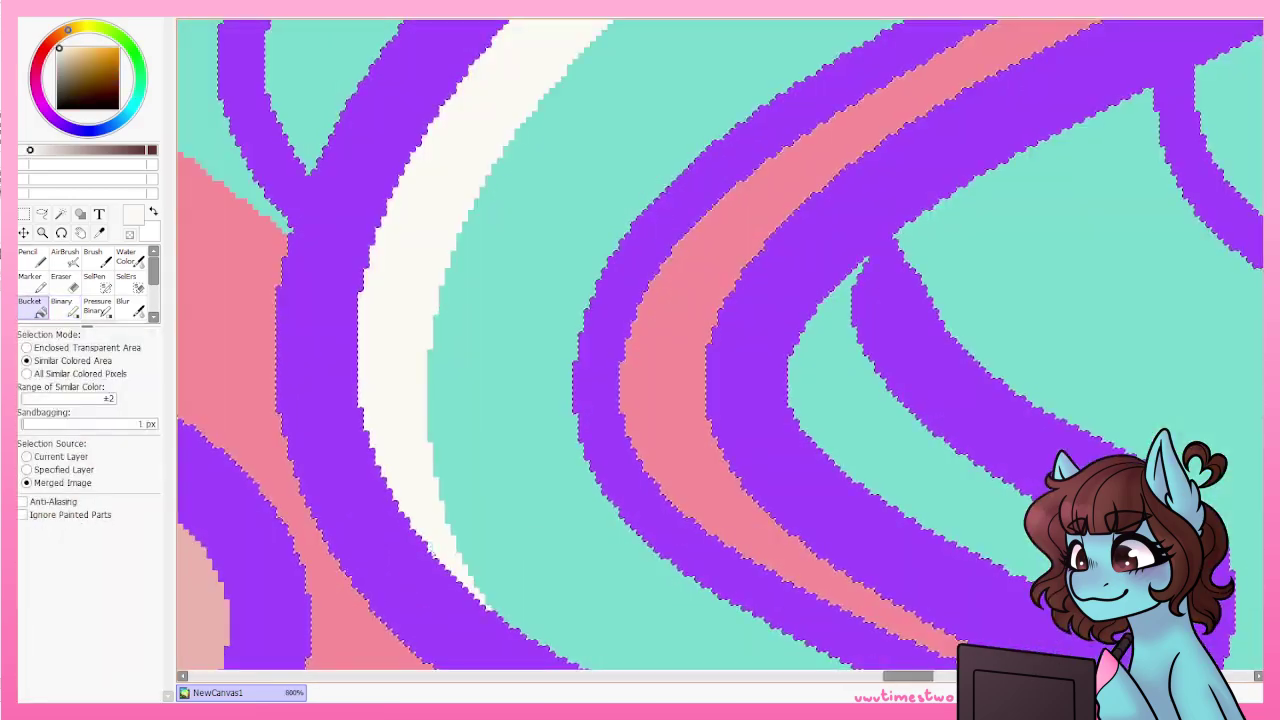
scroll(527, 133, down, 4)
scroll(420, 350, down, 3)
scroll(420, 350, up, 3)
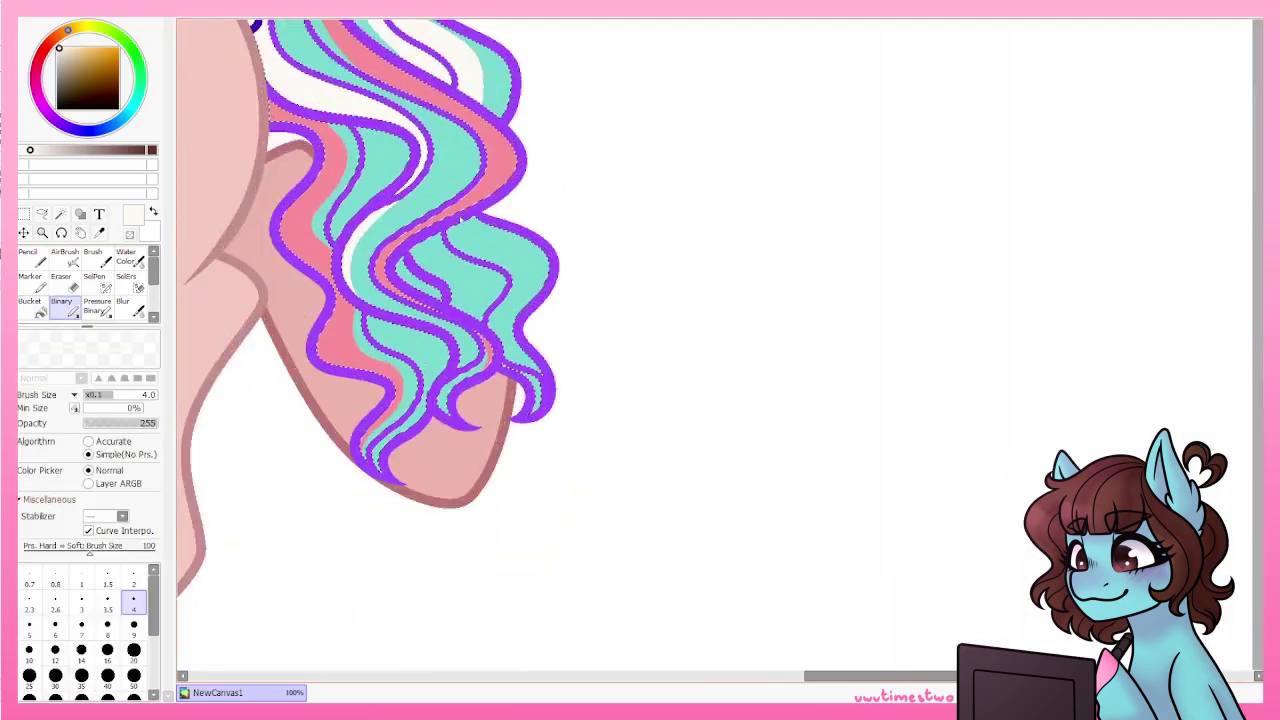
Add off-white to the tail's lower locks and more pink streaks to the outer back mane and the tail's top tuft.
scroll(441, 268, down, 3)
scroll(600, 300, up, 4)
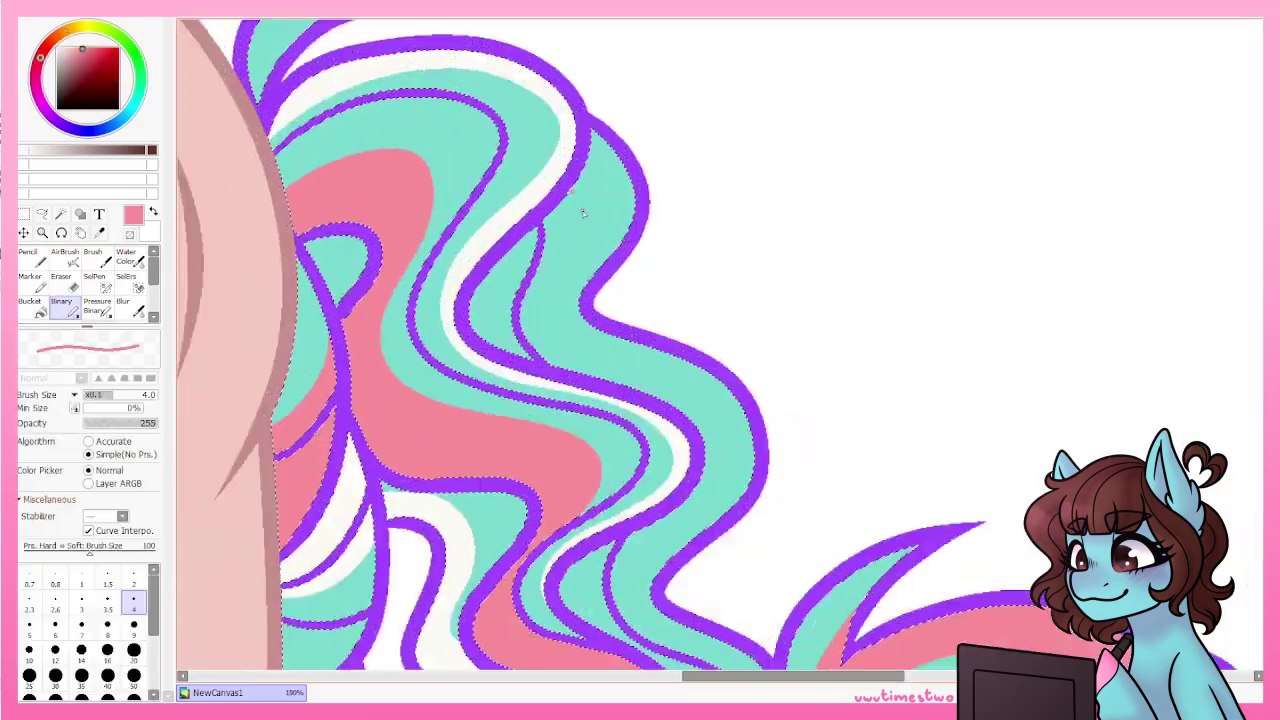
scroll(688, 466, down, 1)
scroll(688, 466, up, 5)
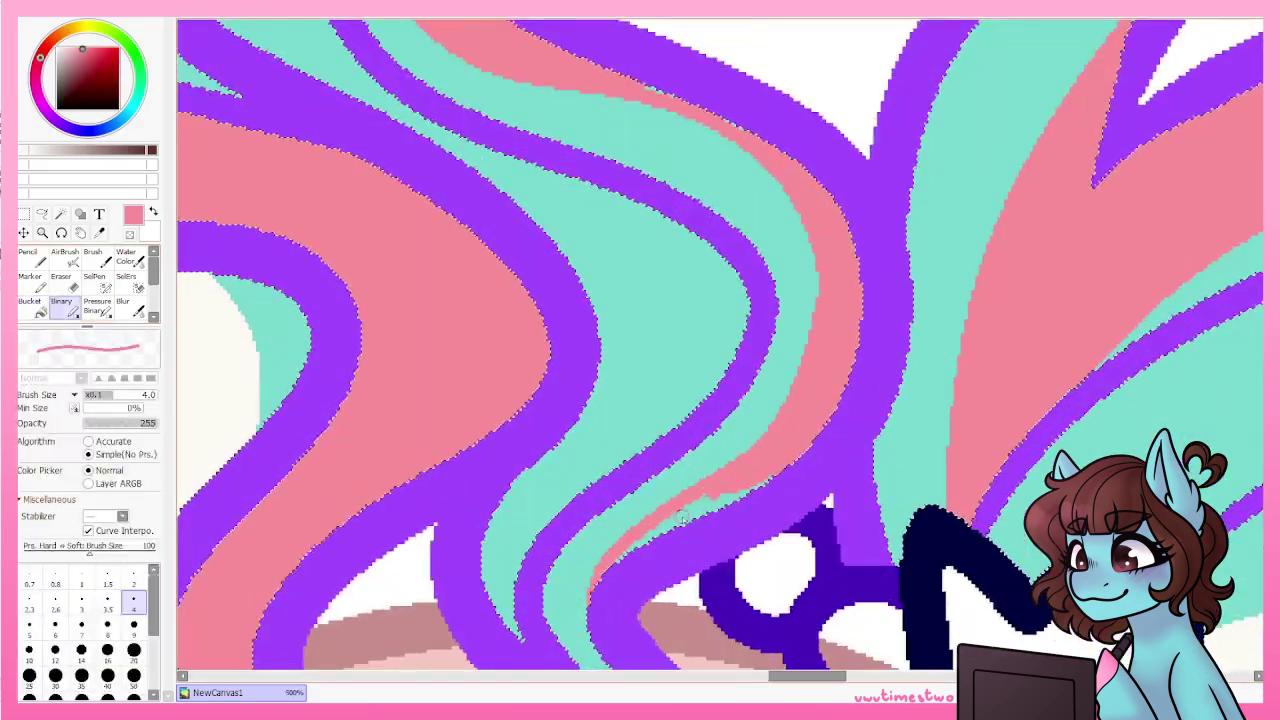
scroll(595, 478, down, 7)
scroll(640, 340, up, 6)
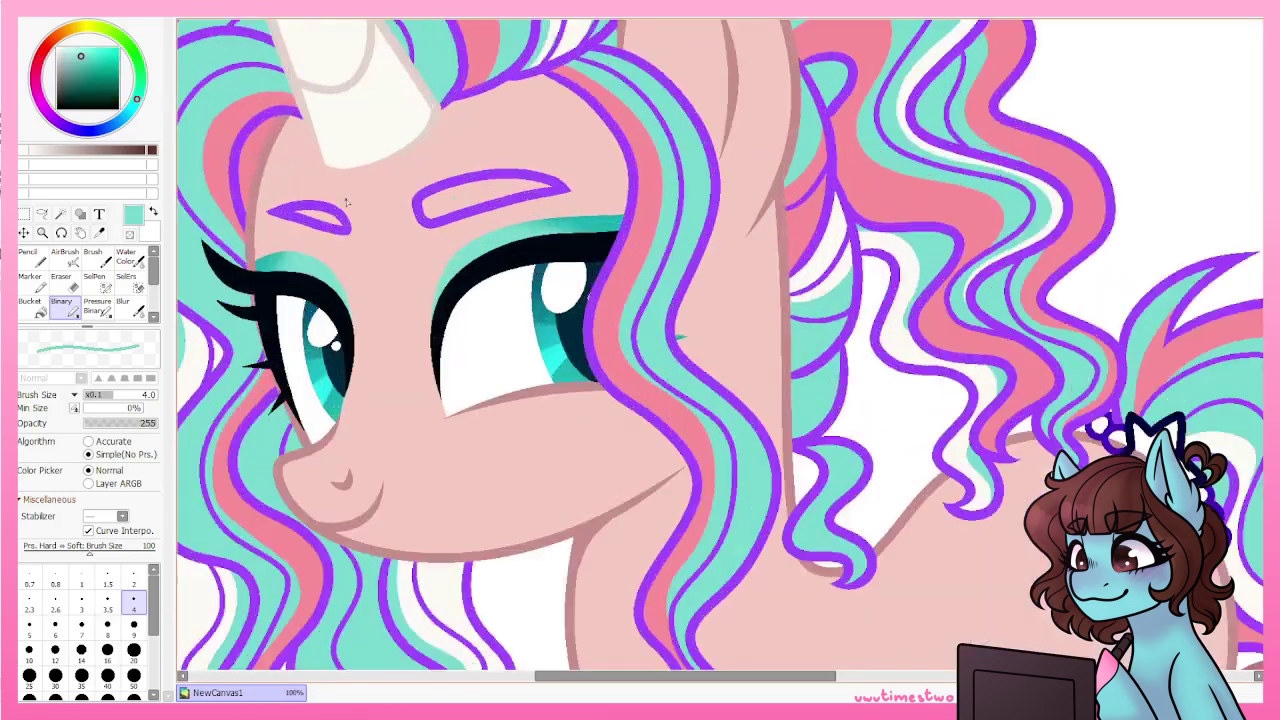
Recolour the purple hair and eyebrow lines dark teal by filling all similar coloured pixels.
scroll(640, 340, down, 2)
click(27, 373)
scroll(640, 340, down, 2)
click(480, 326)
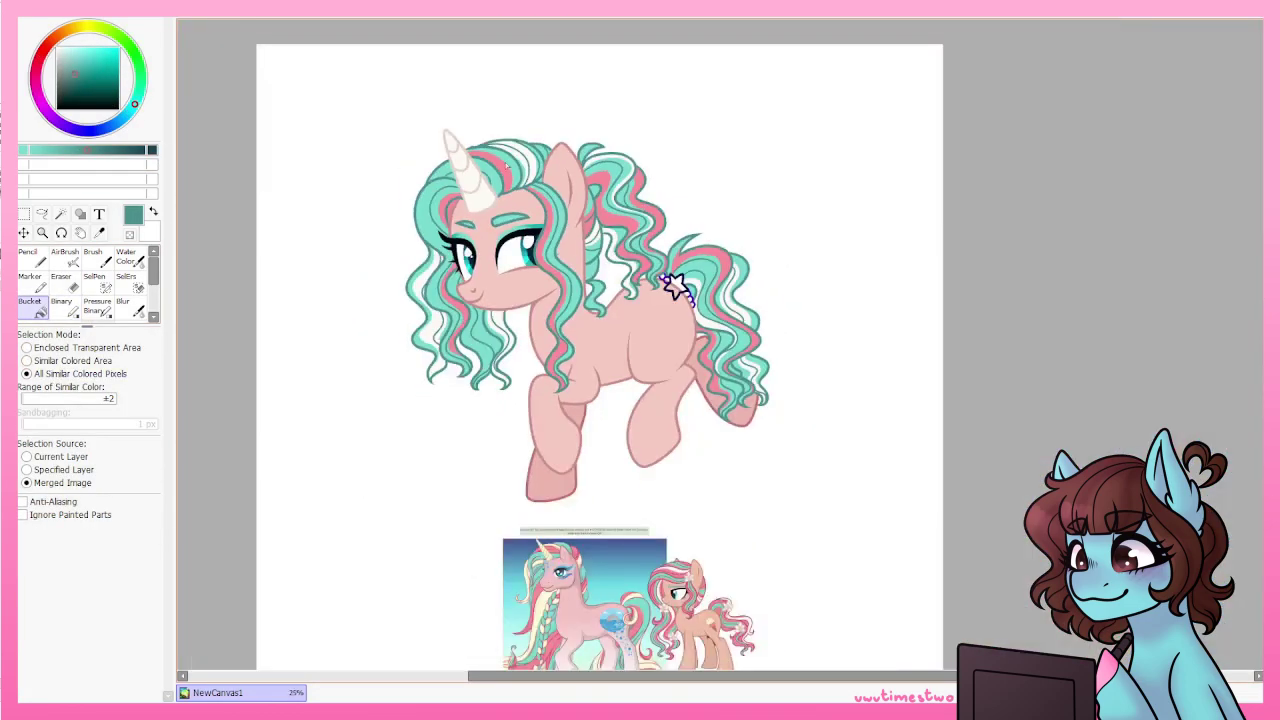
Fill both eyebrows mint green using Similar Colored Area and add an off-white streak to the near eyebrow.
scroll(640, 340, up, 3)
scroll(640, 340, down, 1)
scroll(480, 326, up, 3)
scroll(480, 326, down, 3)
click(27, 360)
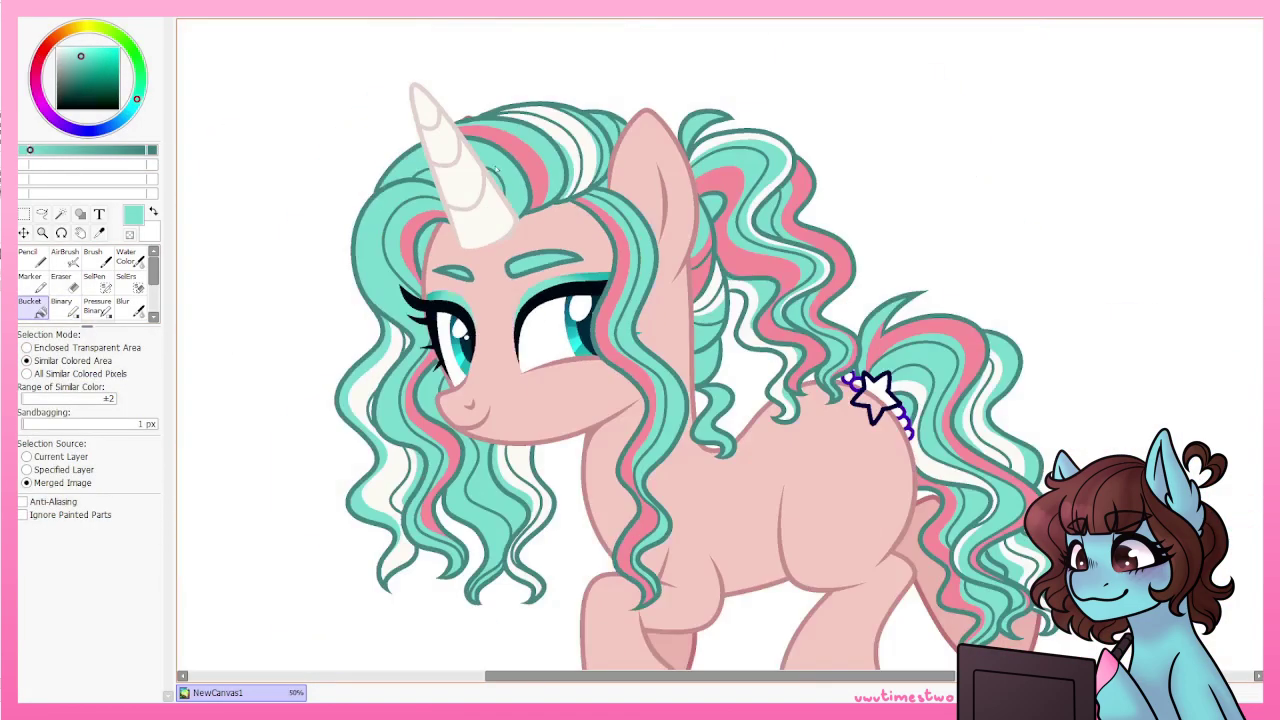
scroll(490, 204, up, 3)
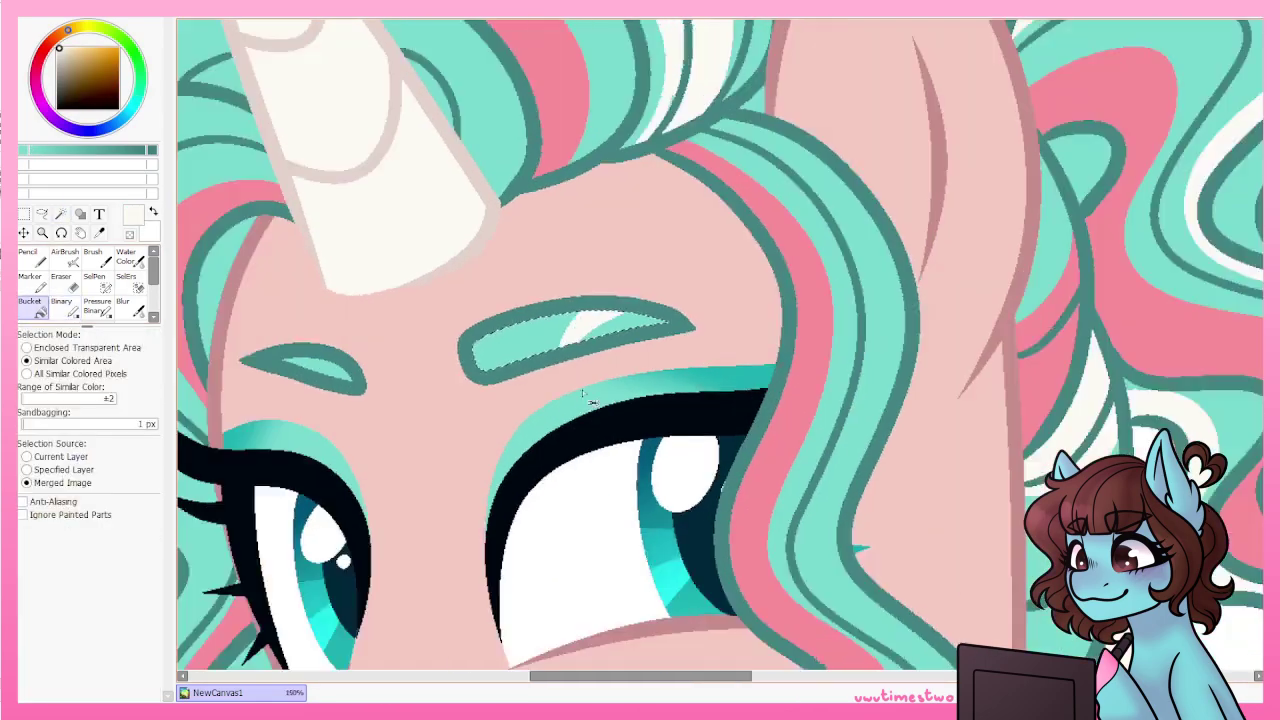
scroll(762, 103, down, 5)
scroll(780, 235, up, 5)
scroll(780, 235, down, 5)
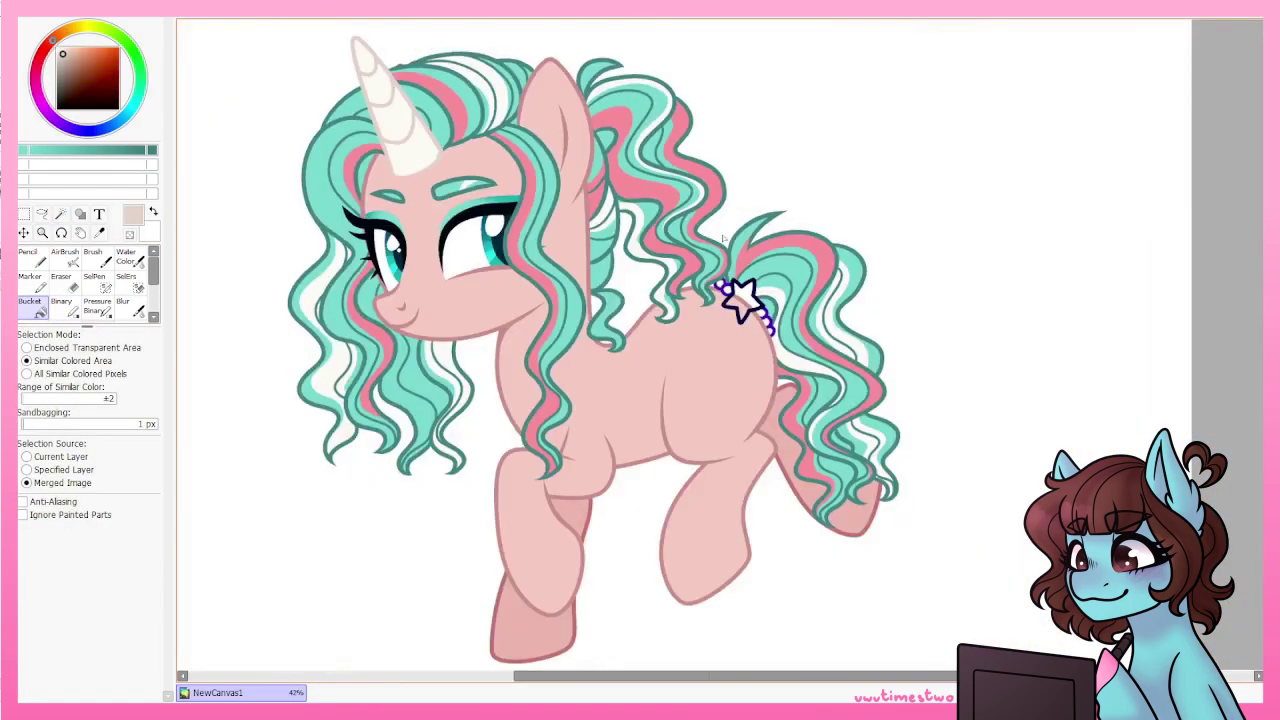
Colour the tail ornament with a teal star outlined in dark teal and off-white pearls outlined in beige.
scroll(780, 235, up, 8)
scroll(833, 418, down, 4)
scroll(418, 201, down, 2)
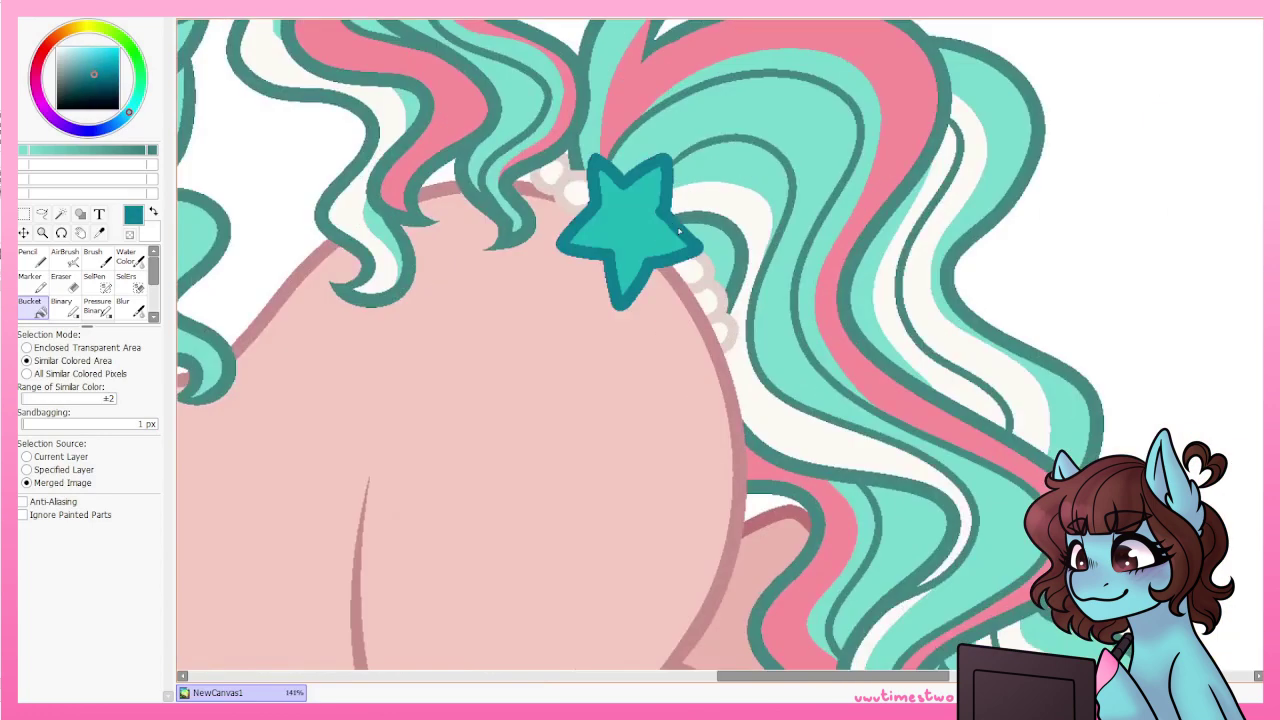
scroll(418, 201, up, 3)
click(463, 190)
key(ctrl+z)
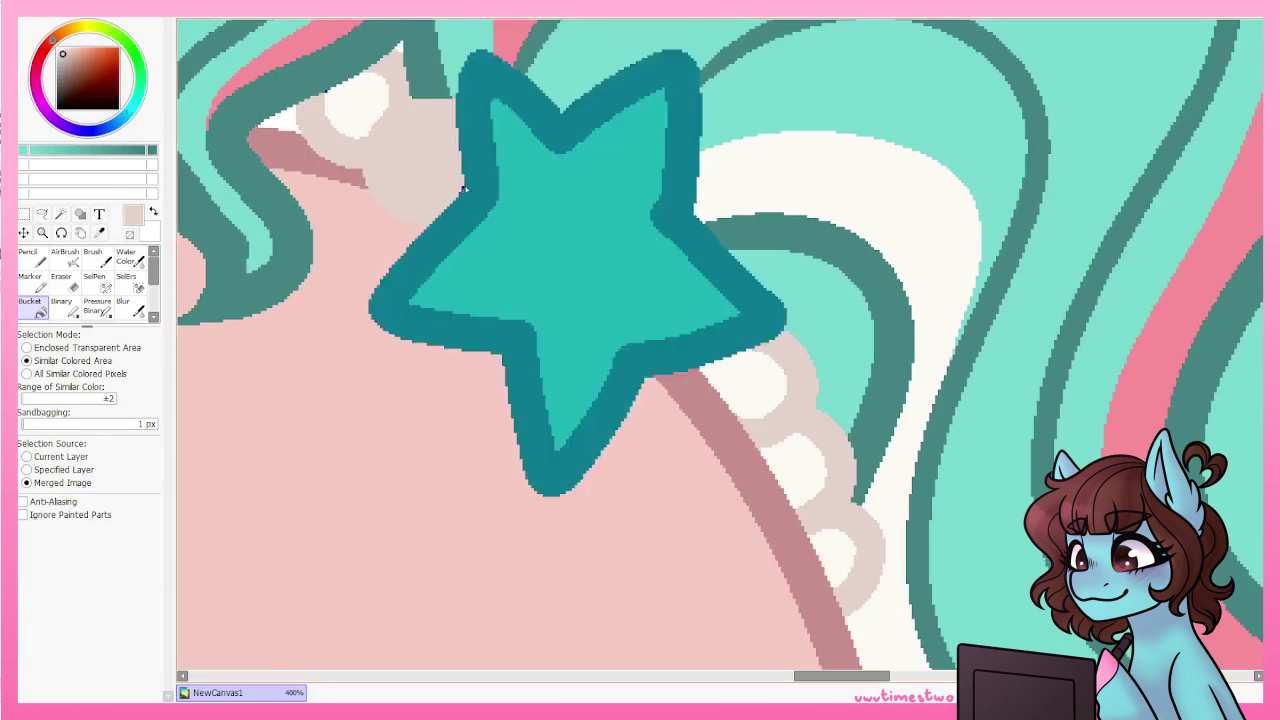
Dot the star's points and middle with its dark teal outline colour using the Binary pen at sizes 5 and 7.
alt+click(463, 190)
click(61, 306)
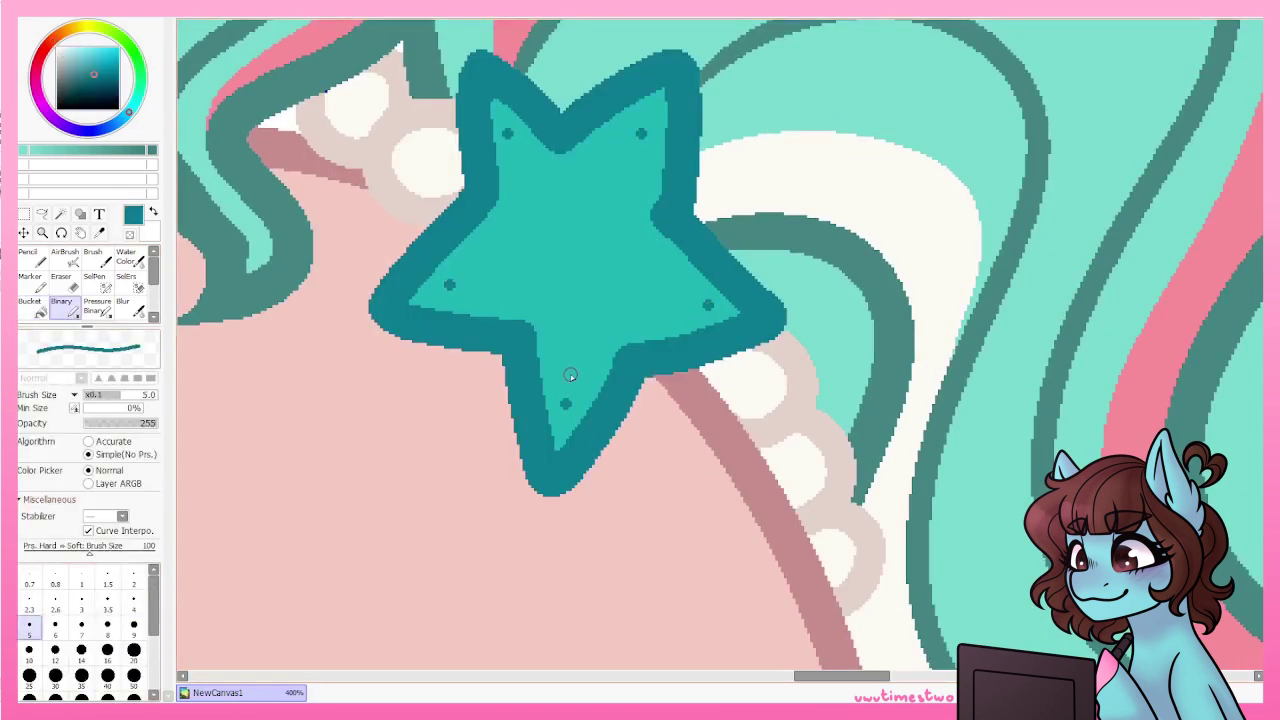
click(638, 290)
key(bracketright)
scroll(638, 290, down, 3)
scroll(607, 157, up, 3)
click(585, 198)
click(606, 157)
scroll(725, 238, down, 3)
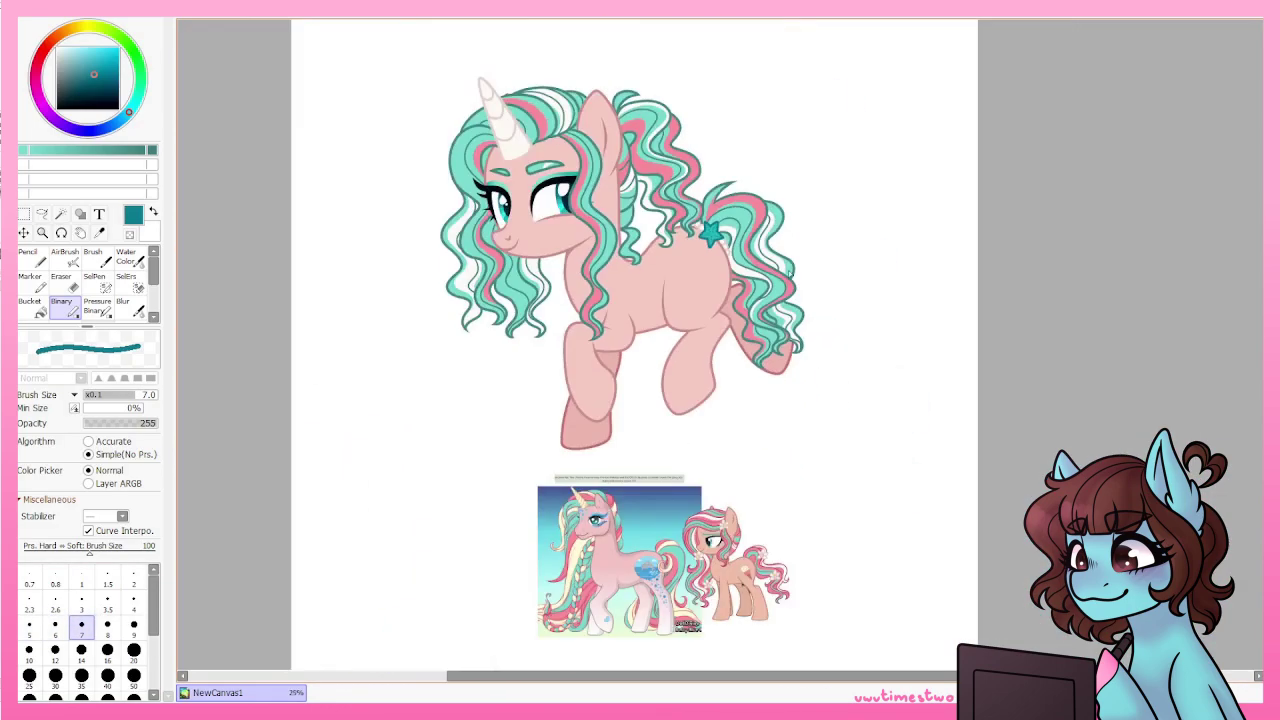
Select the pony's pink body with the magic wand and set up an off-white Pencil at size 700.
alt+click(490, 118)
scroll(490, 118, up, 3)
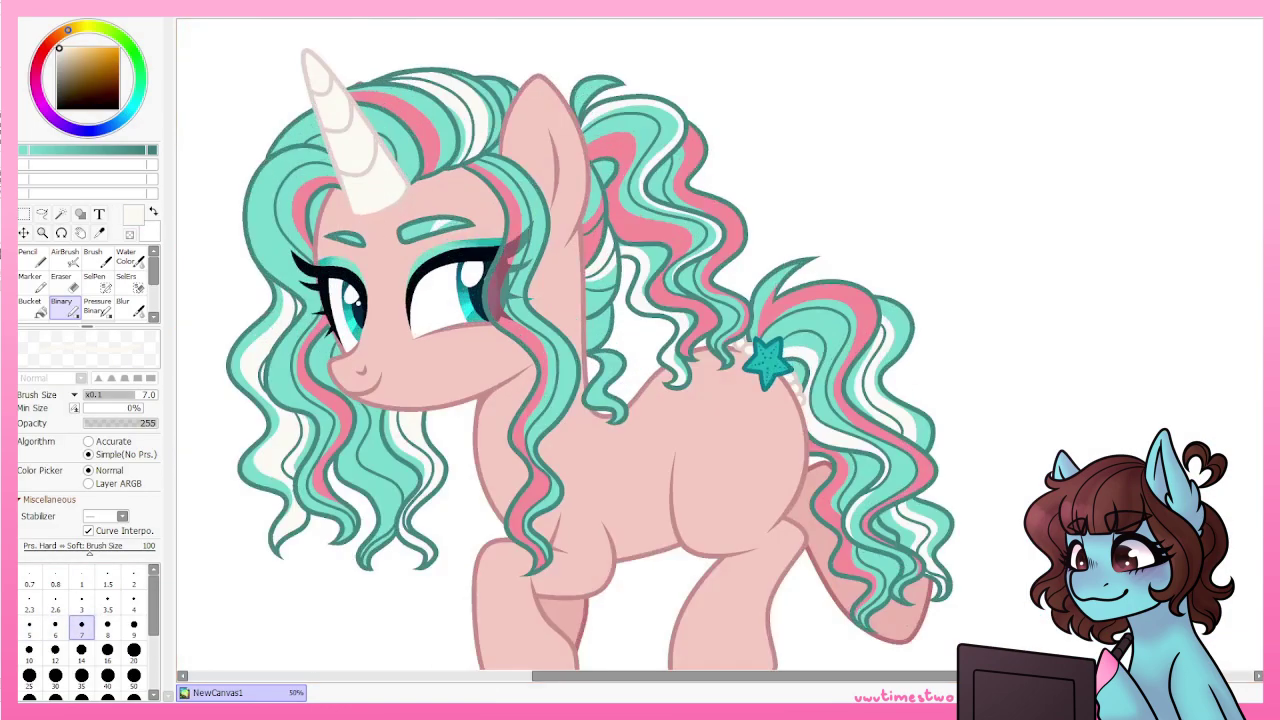
click(60, 213)
click(875, 543)
scroll(875, 543, down, 2)
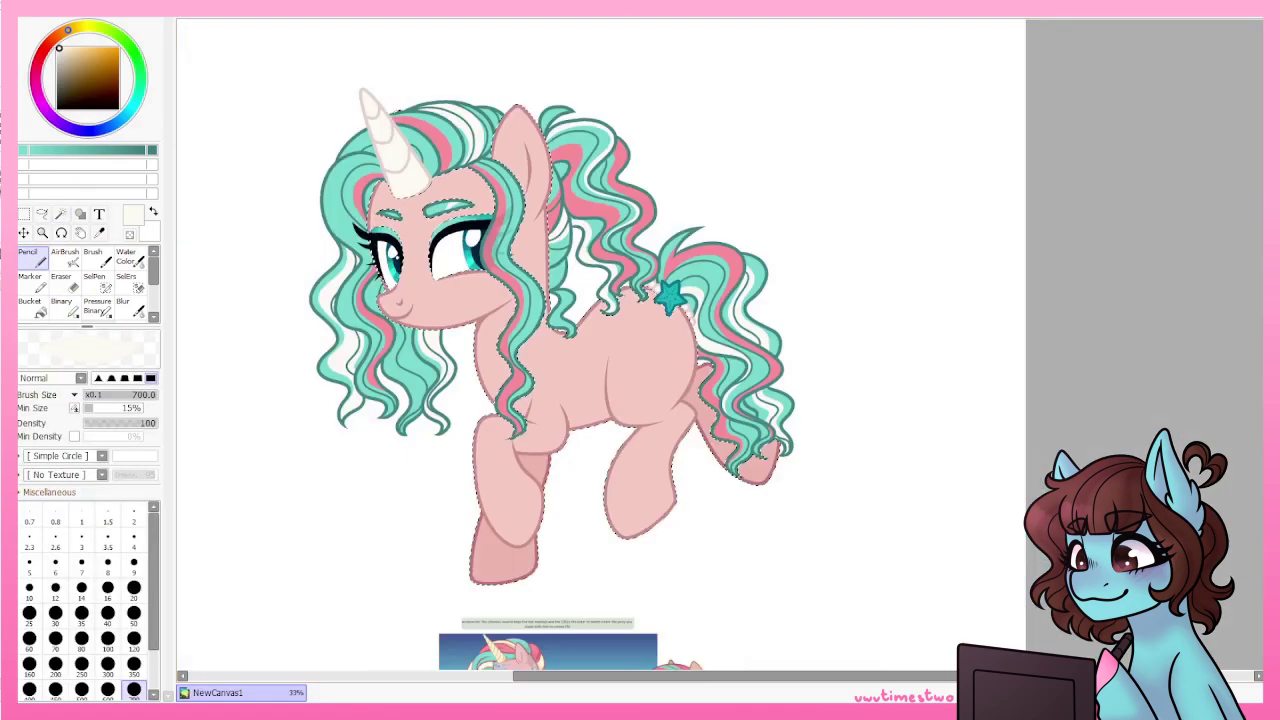
key(n)
Add a small dark pink mark on the cheek below the near eye in the outline colour.
scroll(600, 450, up, 5)
scroll(560, 350, down, 3)
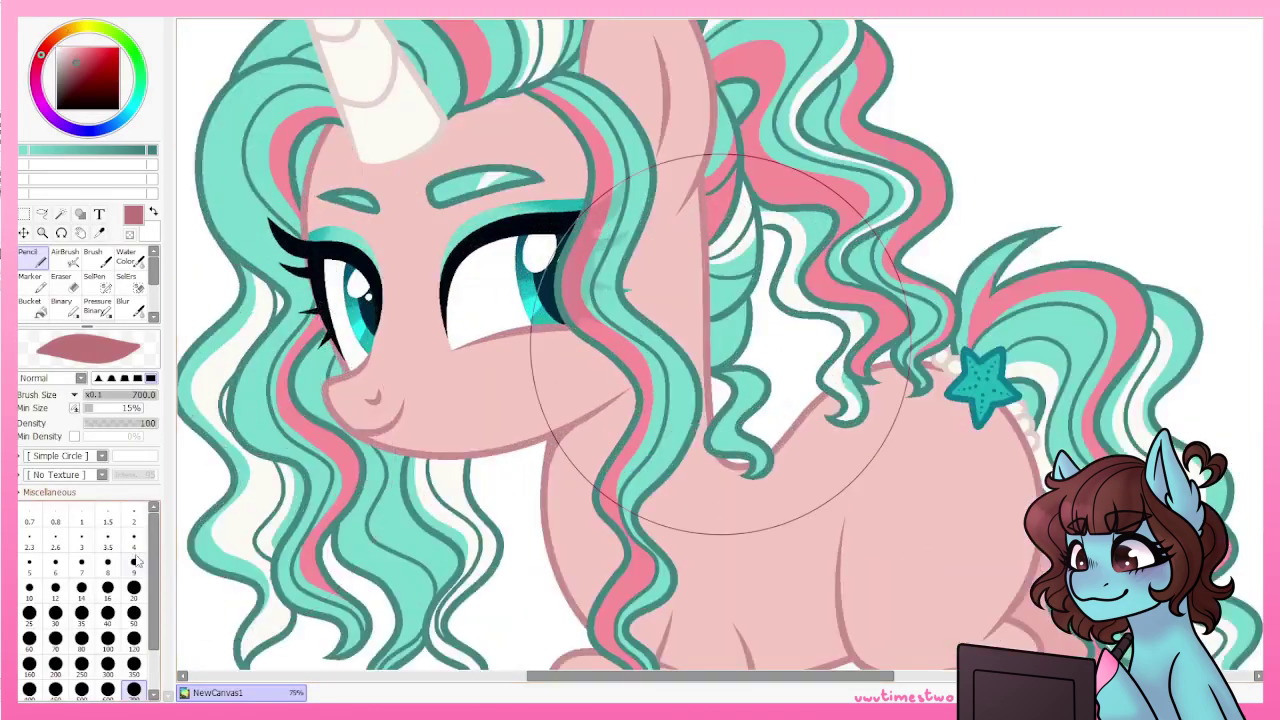
scroll(559, 333, up, 3)
drag(543, 323, 559, 333)
click(70, 316)
scroll(557, 329, down, 5)
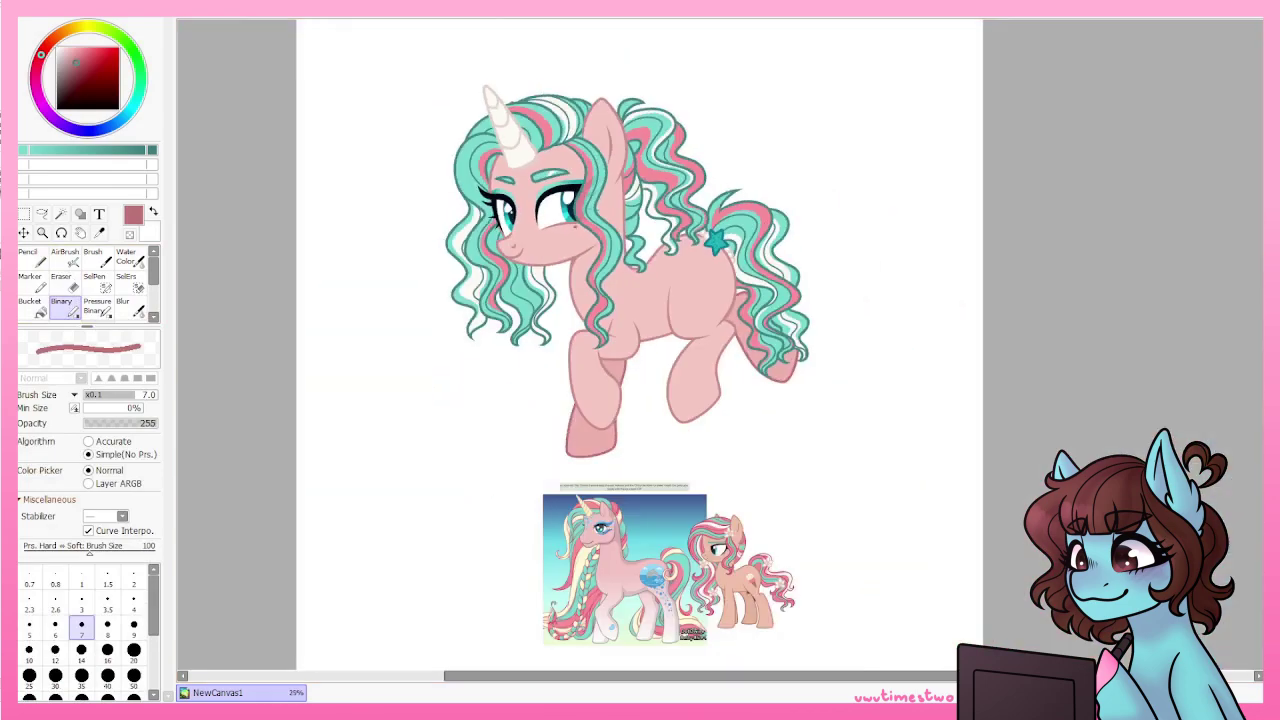
Fill the hooves of the near and far hind legs off-white with a Similar Colored Area fill on the merged image.
scroll(595, 391, up, 3)
alt+click(595, 391)
key(g)
click(700, 480)
click(1051, 393)
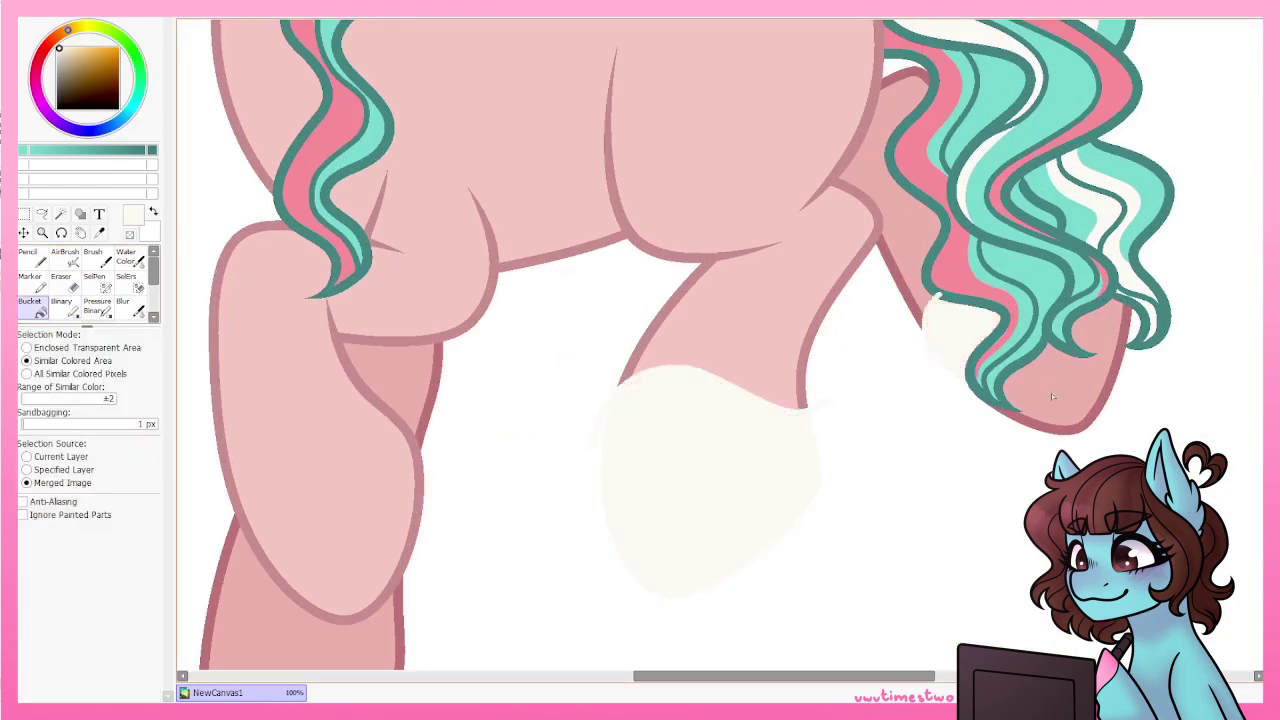
Soften the off-white hind hooves to a pale pink and tint their outlines to a lighter, muted pink.
scroll(1051, 393, up, 4)
scroll(697, 492, down, 5)
scroll(697, 492, up, 4)
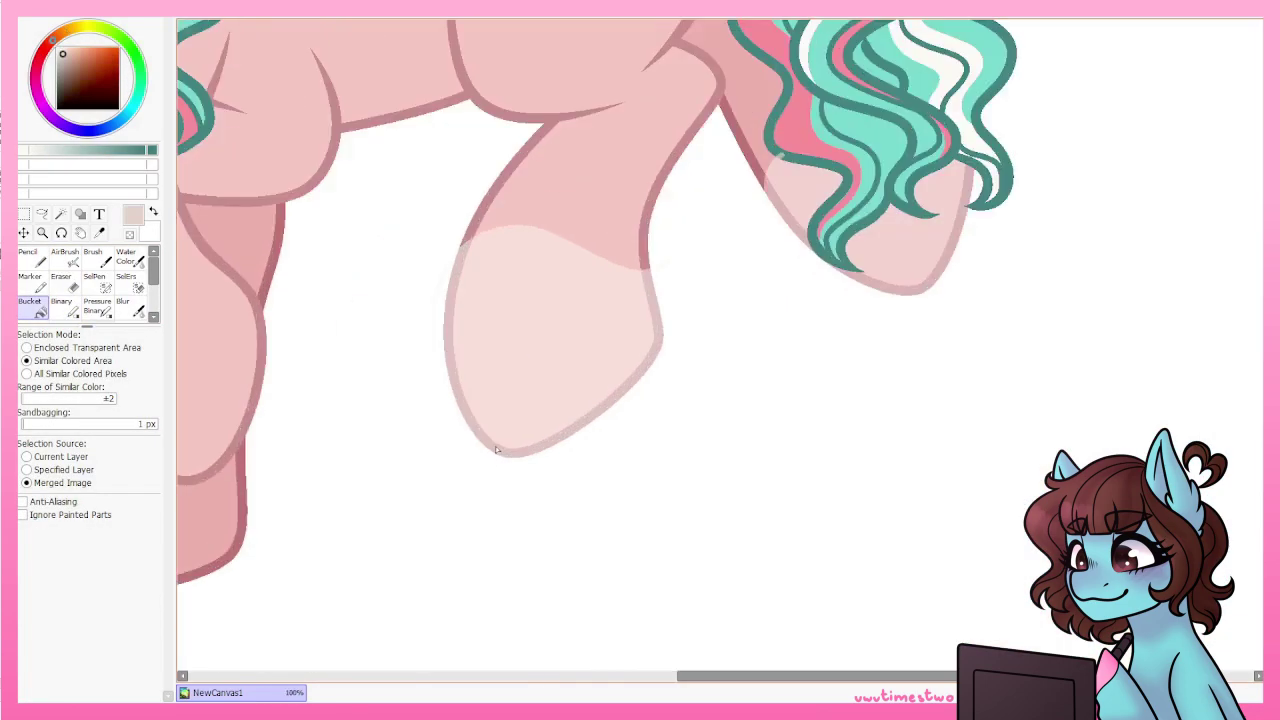
scroll(916, 543, down, 8)
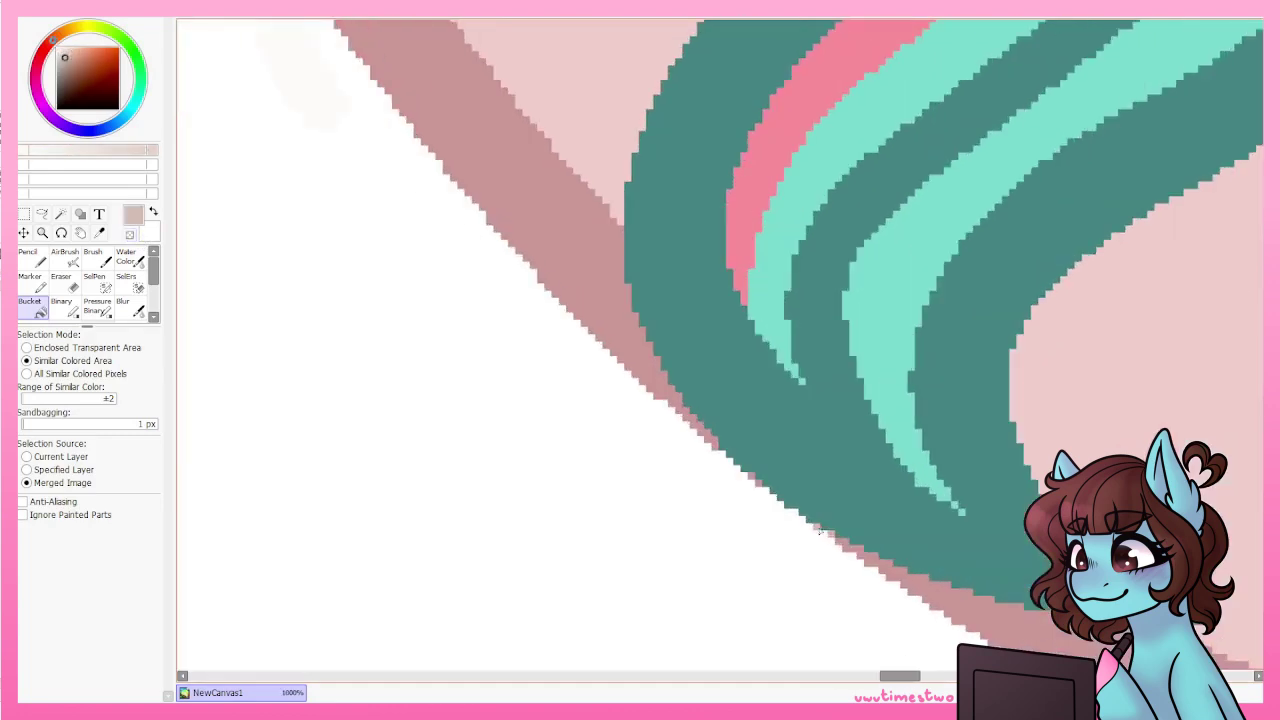
scroll(765, 203, up, 1)
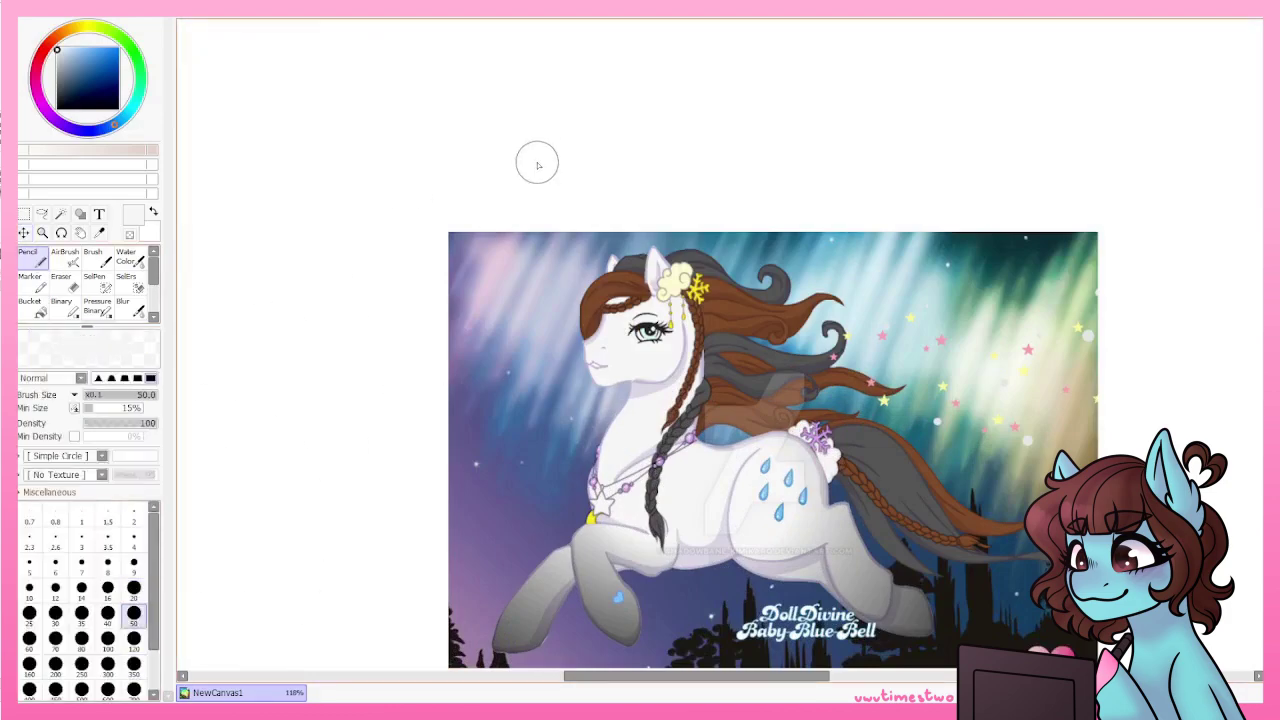
Sample light grey, pale mint, brown, dark grey, cream and yellow from the Baby Blue Bell picture and paint them as a swatch row with the Pencil.
scroll(537, 163, up, 2)
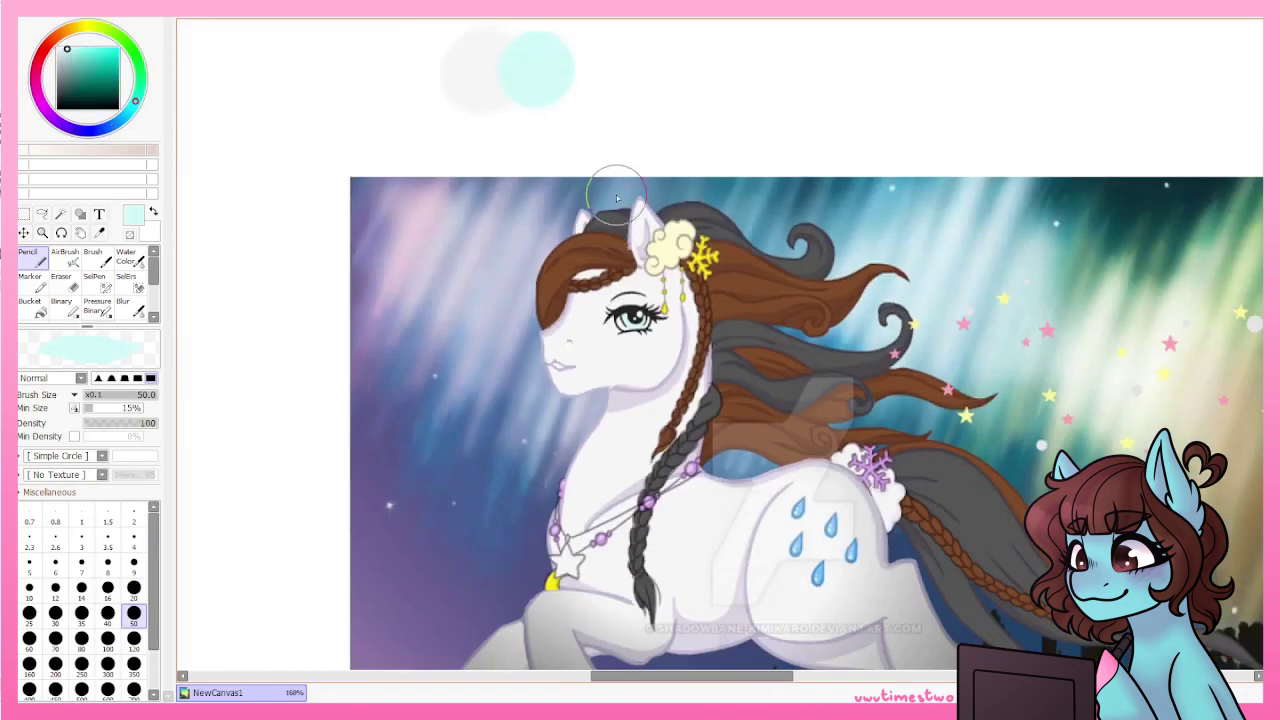
alt+click(600, 240)
scroll(610, 170, up, 1)
click(596, 102)
scroll(664, 110, down, 1)
click(666, 114)
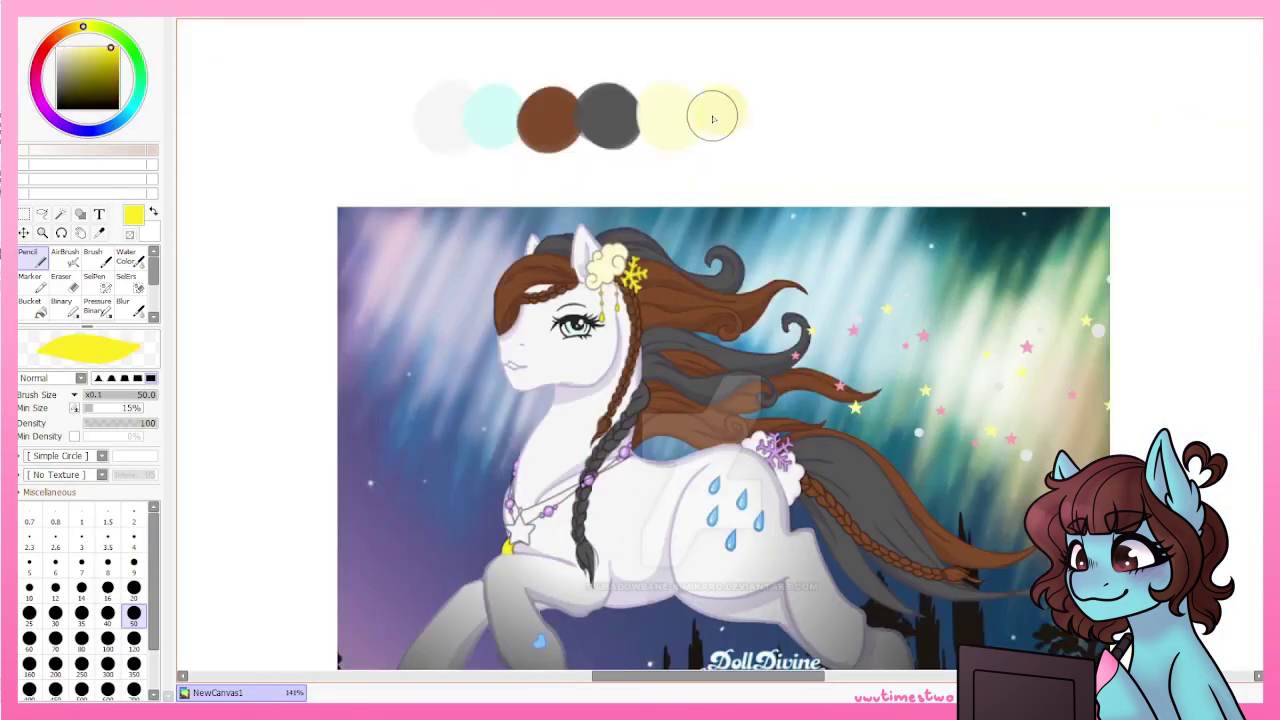
click(683, 122)
Finish the swatch row with lilac and sky blue circles sampled from the reference picture.
scroll(714, 114, up, 2)
scroll(740, 132, down, 2)
click(740, 132)
scroll(741, 134, down, 2)
alt+click(1000, 250)
click(790, 133)
scroll(706, 137, down, 3)
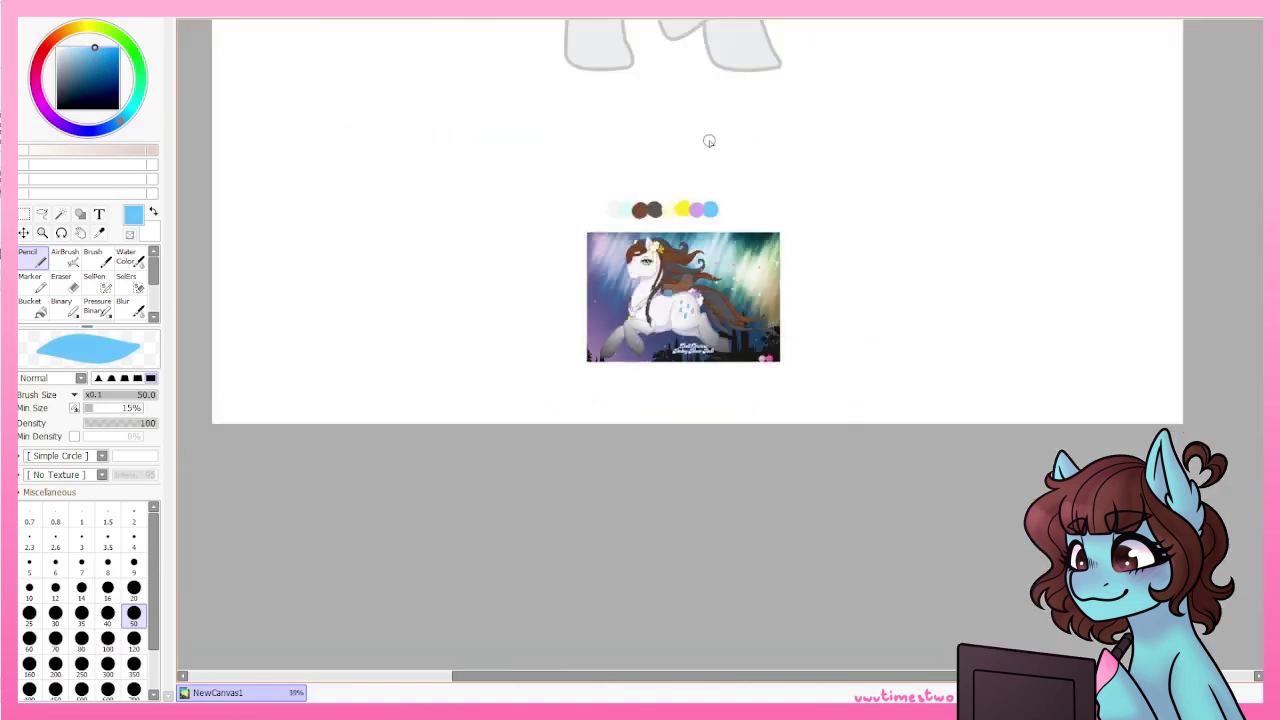
Paint a second swatch row above the first with light grey, blue, dark grey, cream, yellow and lilac.
scroll(576, 100, up, 3)
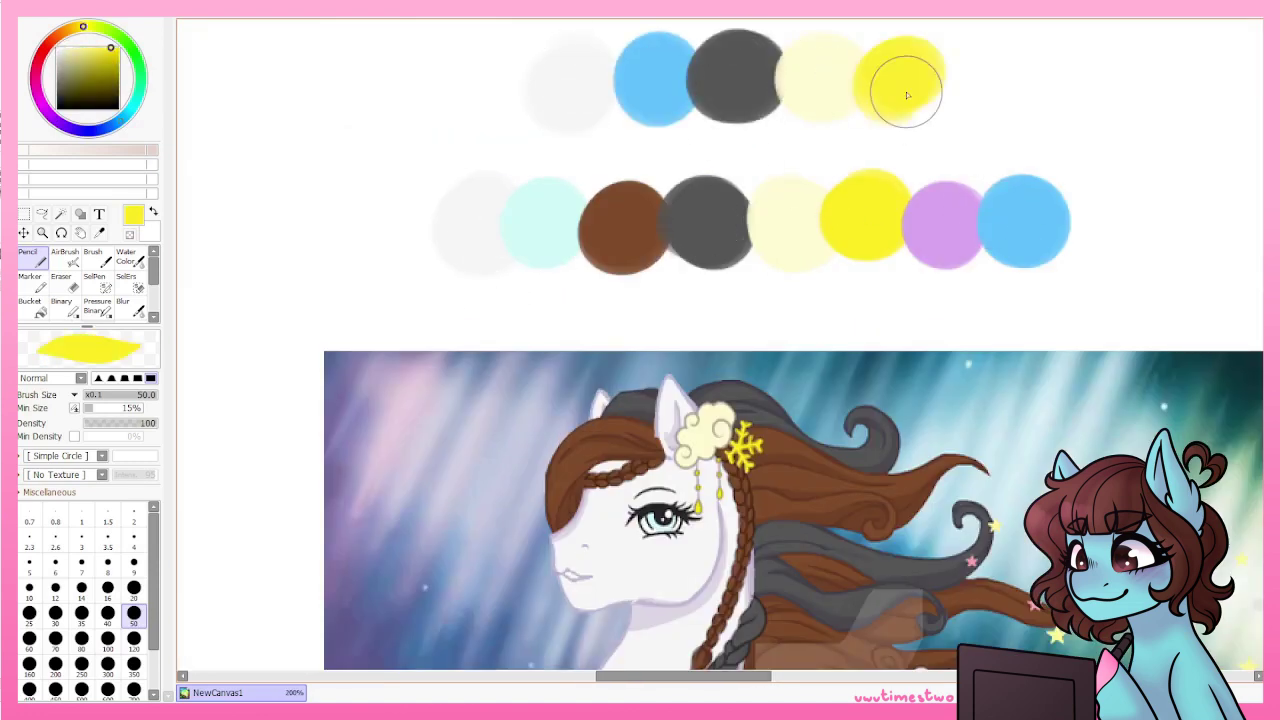
drag(983, 80, 899, 220)
Recolour the second row's dark grey swatch dark blue with the Bucket, raising the similar colour range to ±70 on the merged image.
click(30, 305)
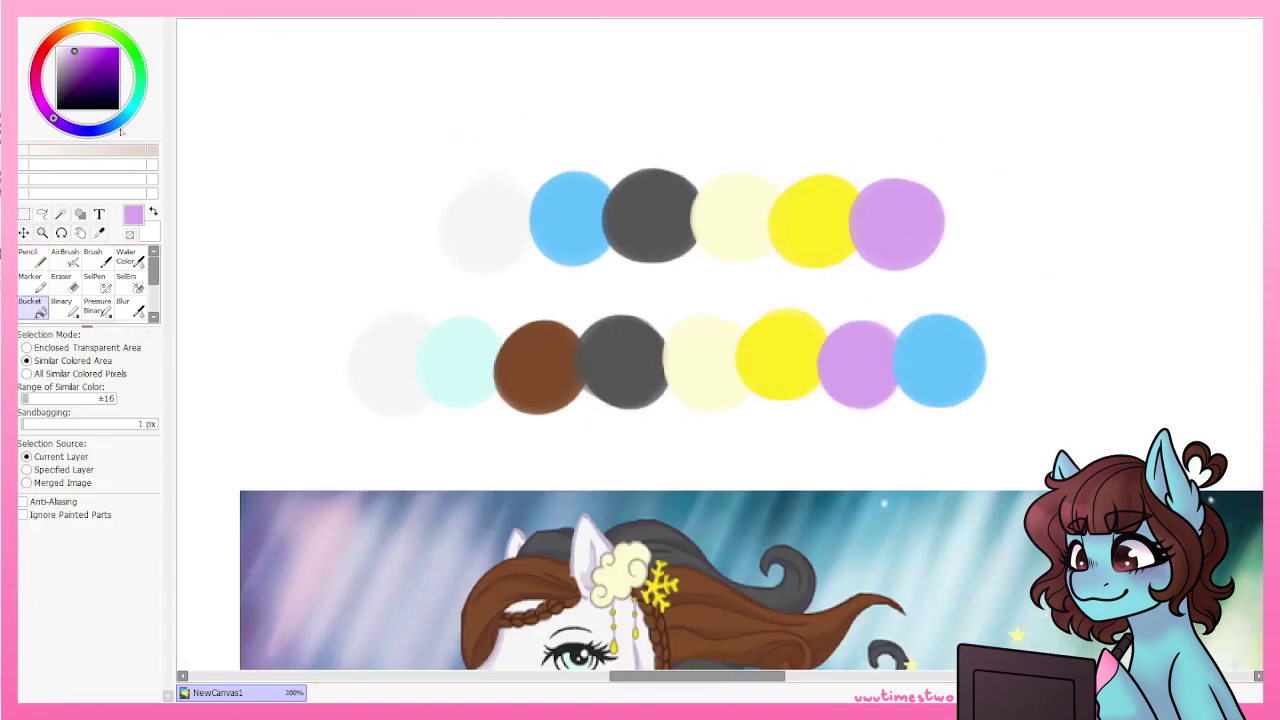
scroll(607, 222, up, 2)
drag(25, 398, 47, 398)
click(26, 482)
scroll(701, 150, down, 2)
click(701, 150)
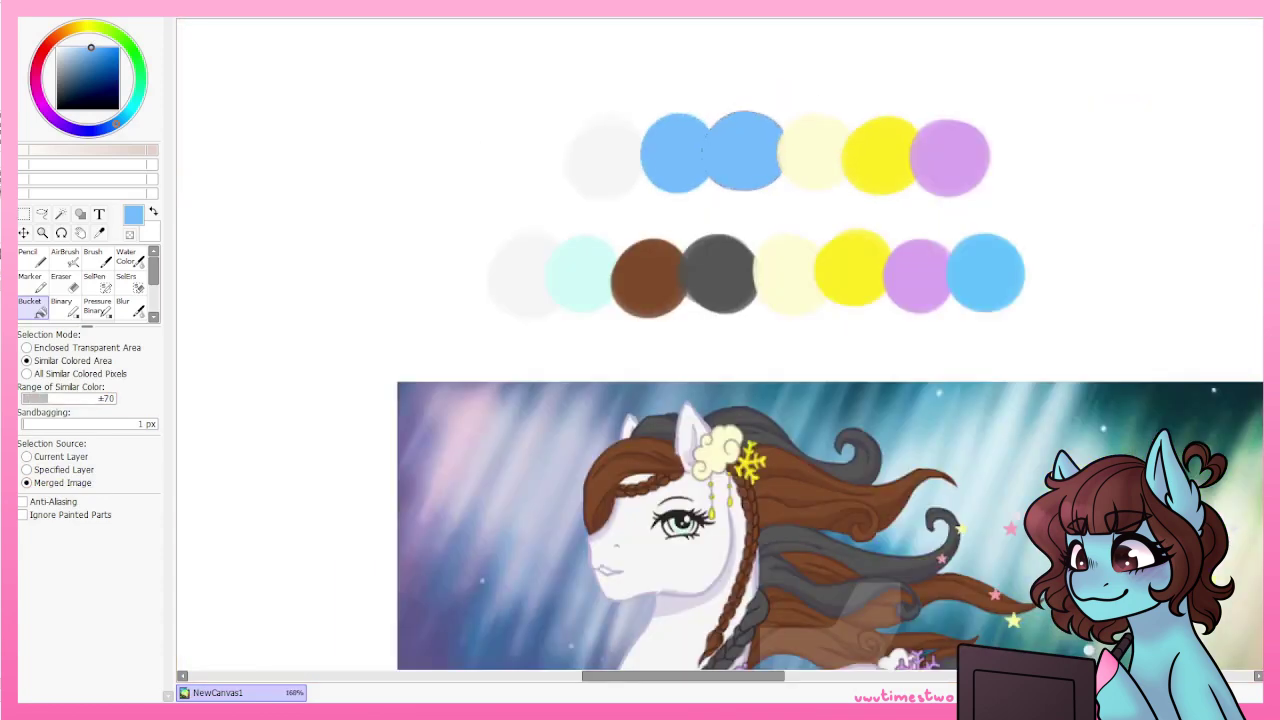
scroll(700, 250, down, 3)
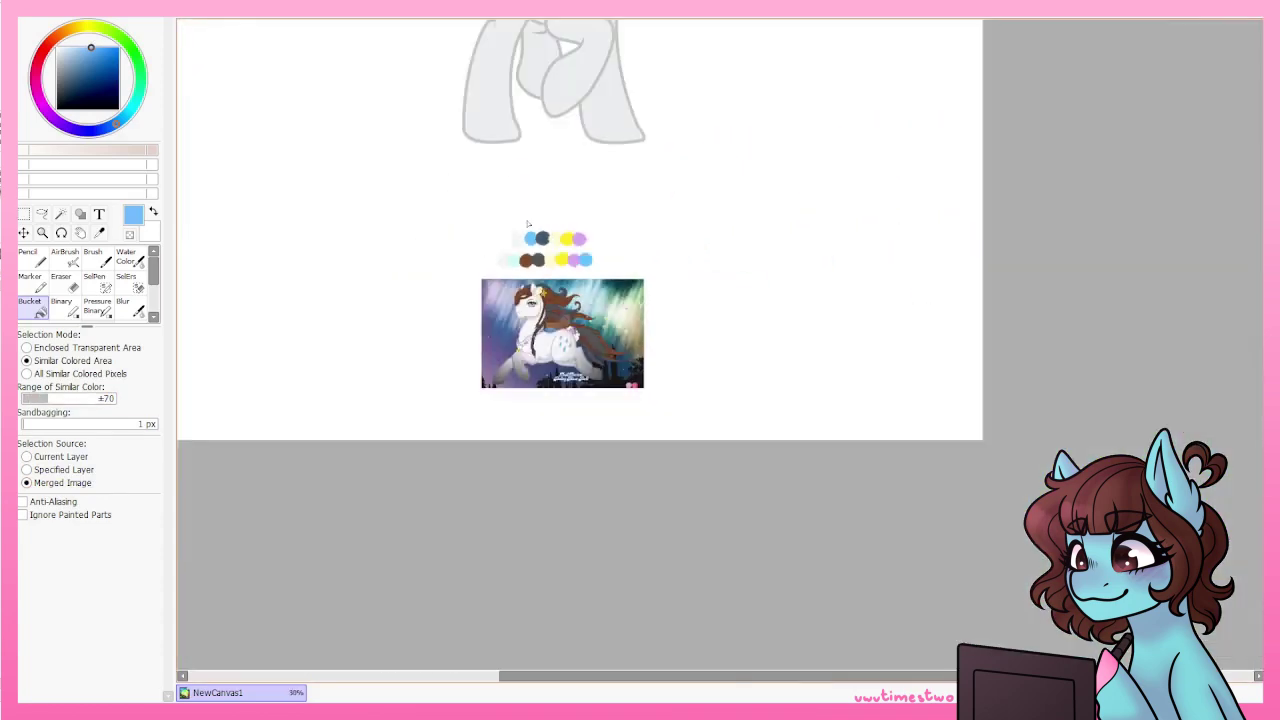
Recolour the base pony's coat light grey by filling all similar coloured pixels at range ±10.
scroll(700, 200, up, 3)
alt+click(686, 143)
drag(47, 398, 25, 398)
scroll(654, 150, down, 2)
scroll(654, 114, up, 2)
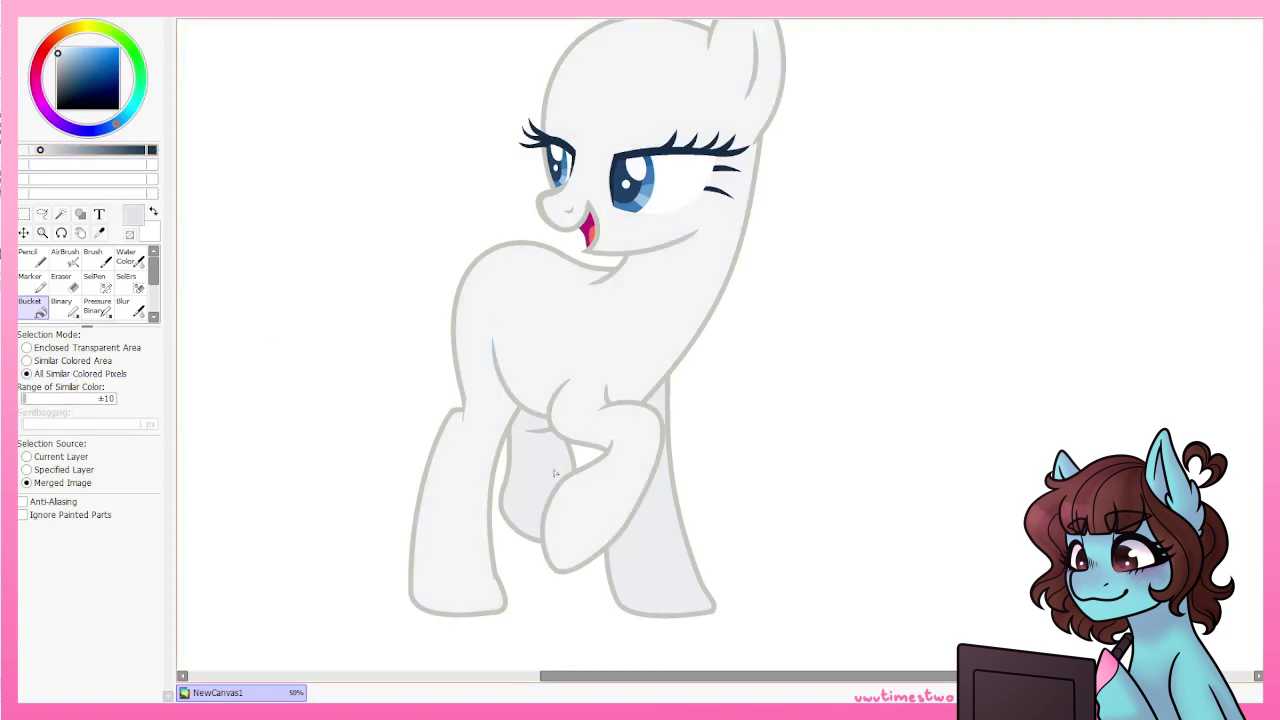
Recolour the pony's outlines blue-grey and shade the far legs a slightly darker grey than the coat.
scroll(497, 384, up, 1)
alt+click(497, 384)
scroll(497, 384, down, 2)
scroll(600, 400, up, 4)
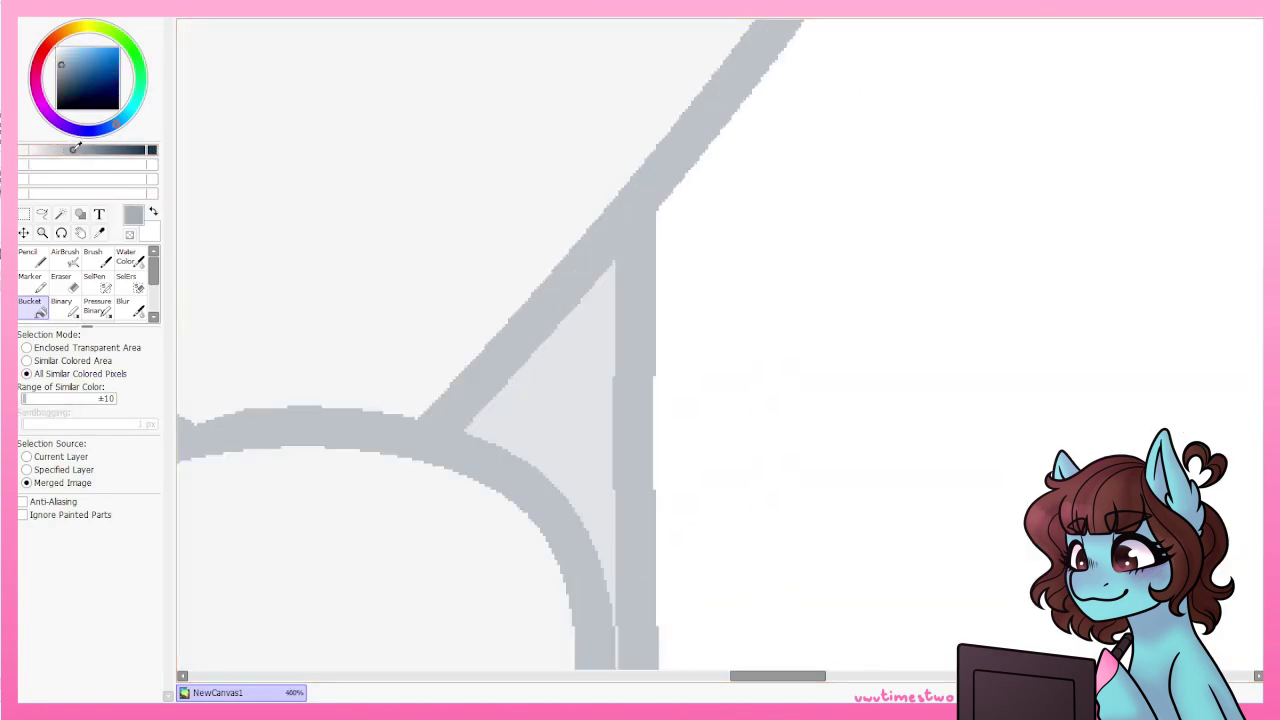
Clean up the outline junctions around the legs in blue-grey with the Binary pen at size 1 and Similar Colored Area fills.
click(61, 305)
scroll(634, 595, down, 2)
scroll(634, 595, up, 4)
click(30, 305)
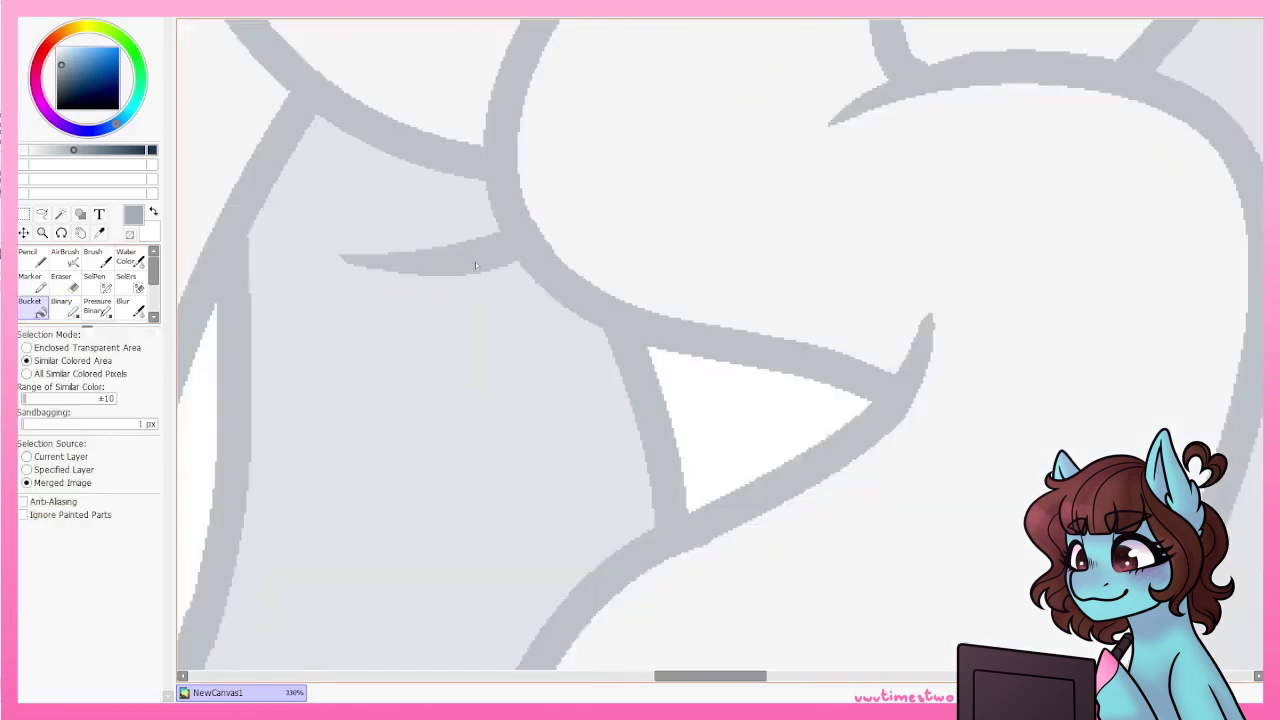
scroll(475, 261, up, 2)
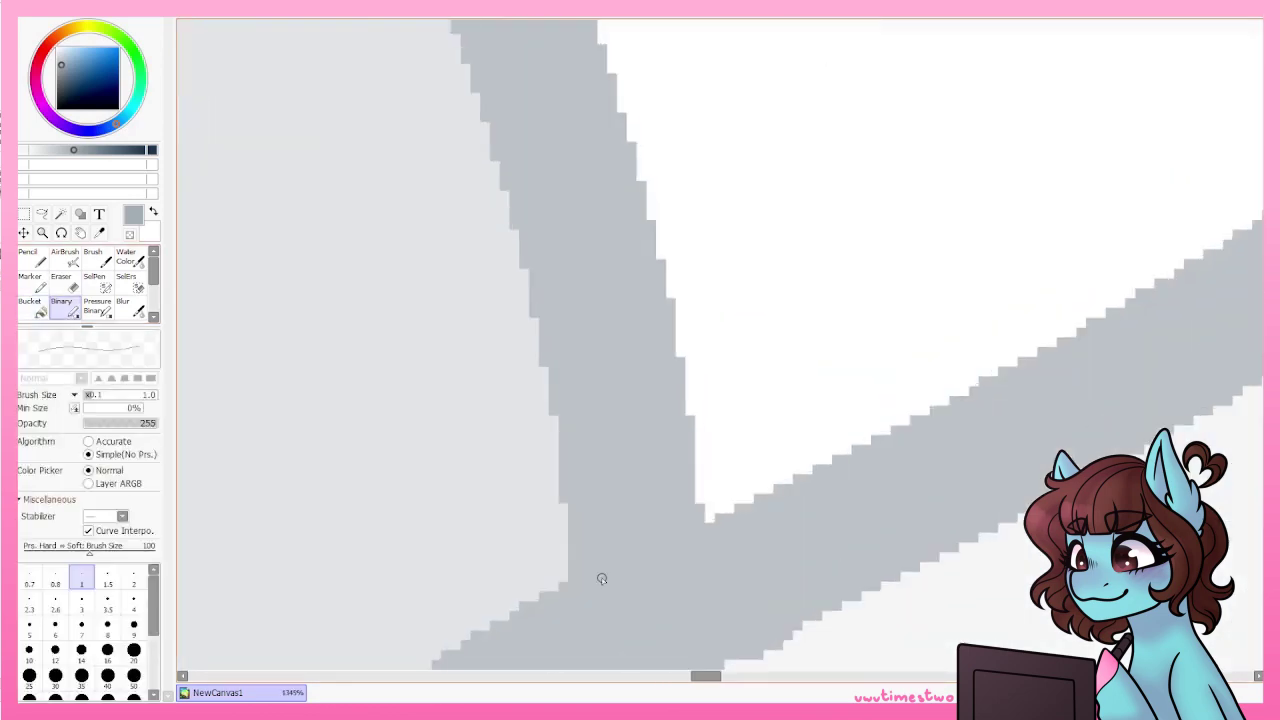
scroll(749, 434, down, 3)
scroll(400, 300, up, 5)
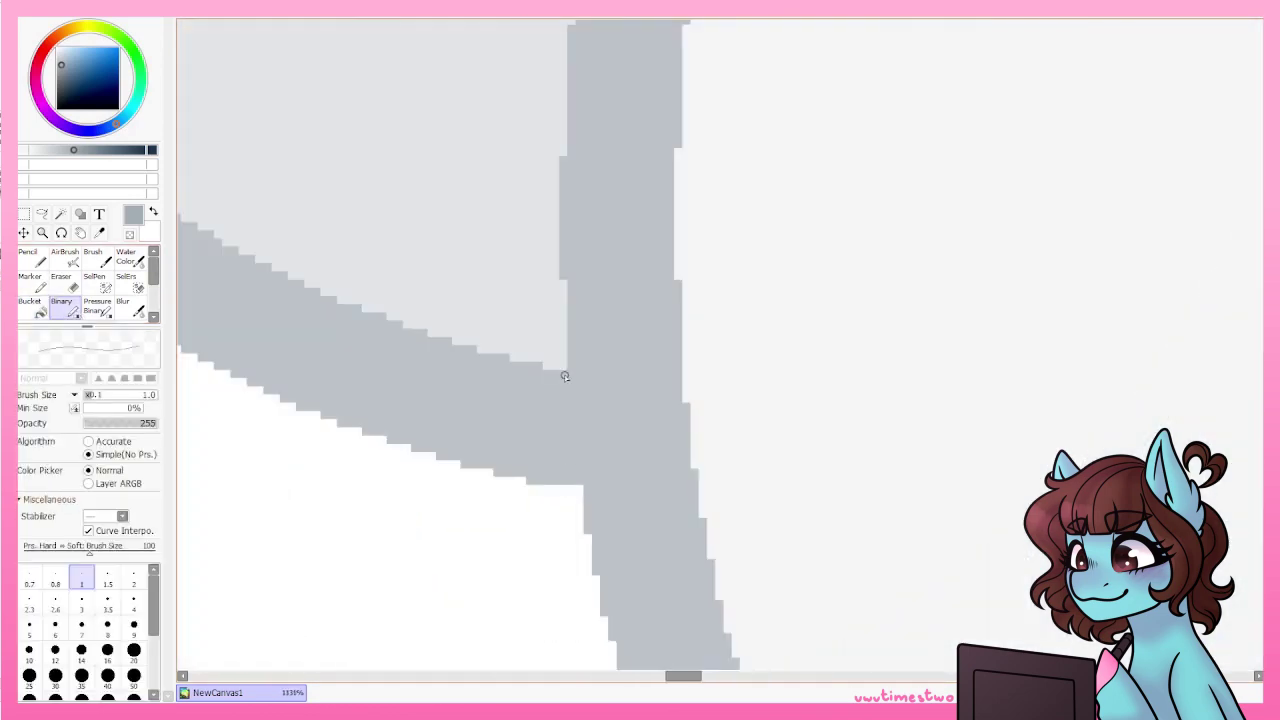
scroll(611, 143, down, 7)
Remove the near eye's two innermost upper lashes and its two side lashes by cutting them off and filling them light grey.
scroll(640, 183, up, 6)
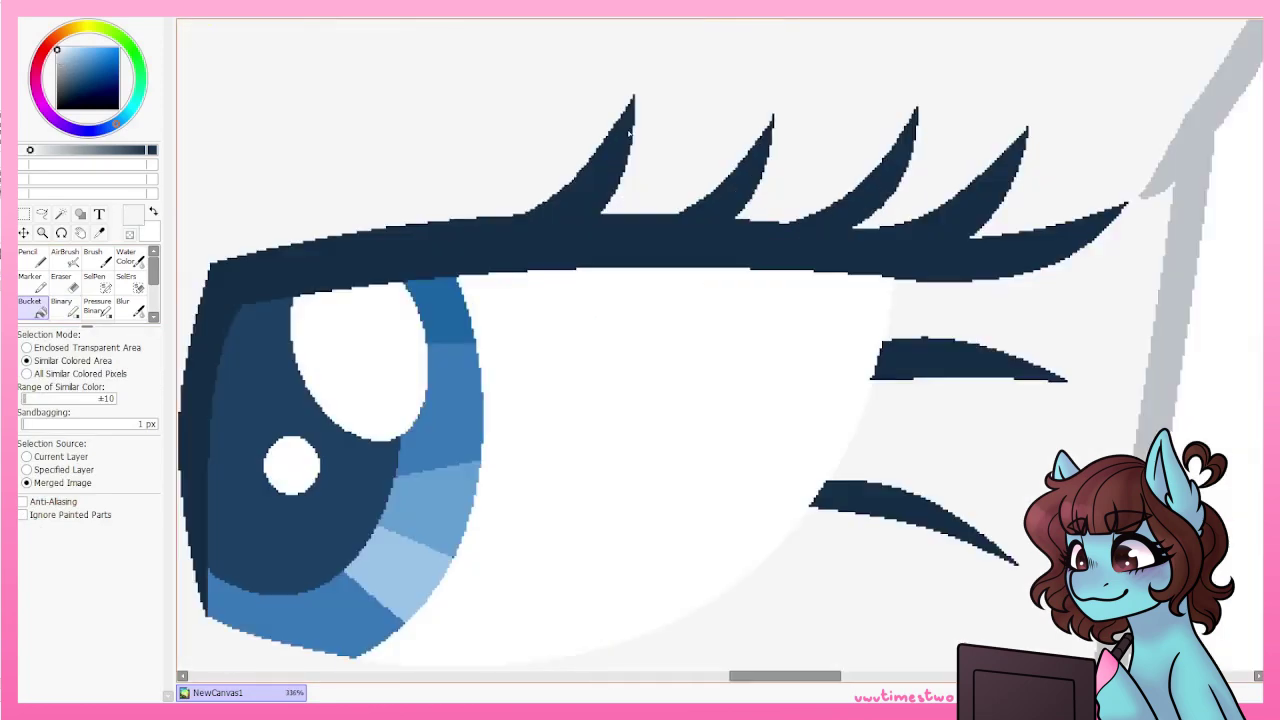
key(b)
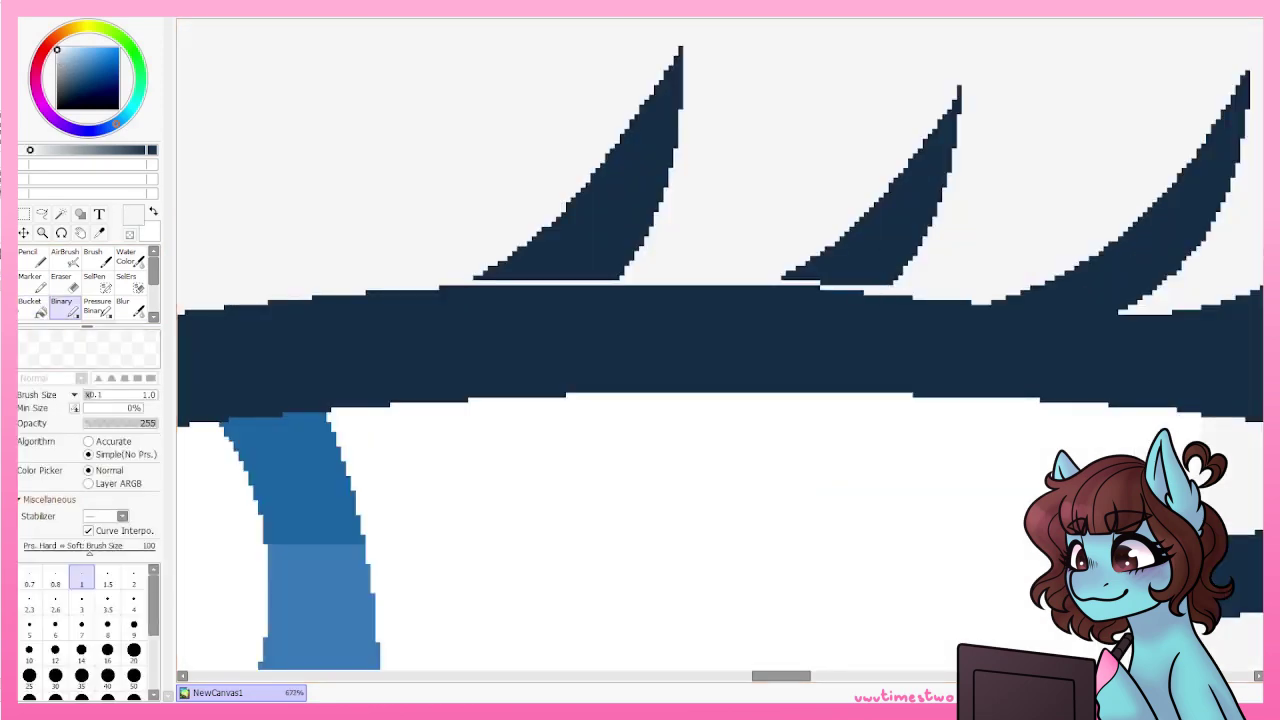
key(g)
scroll(822, 431, down, 4)
click(838, 368)
key(ctrl+z)
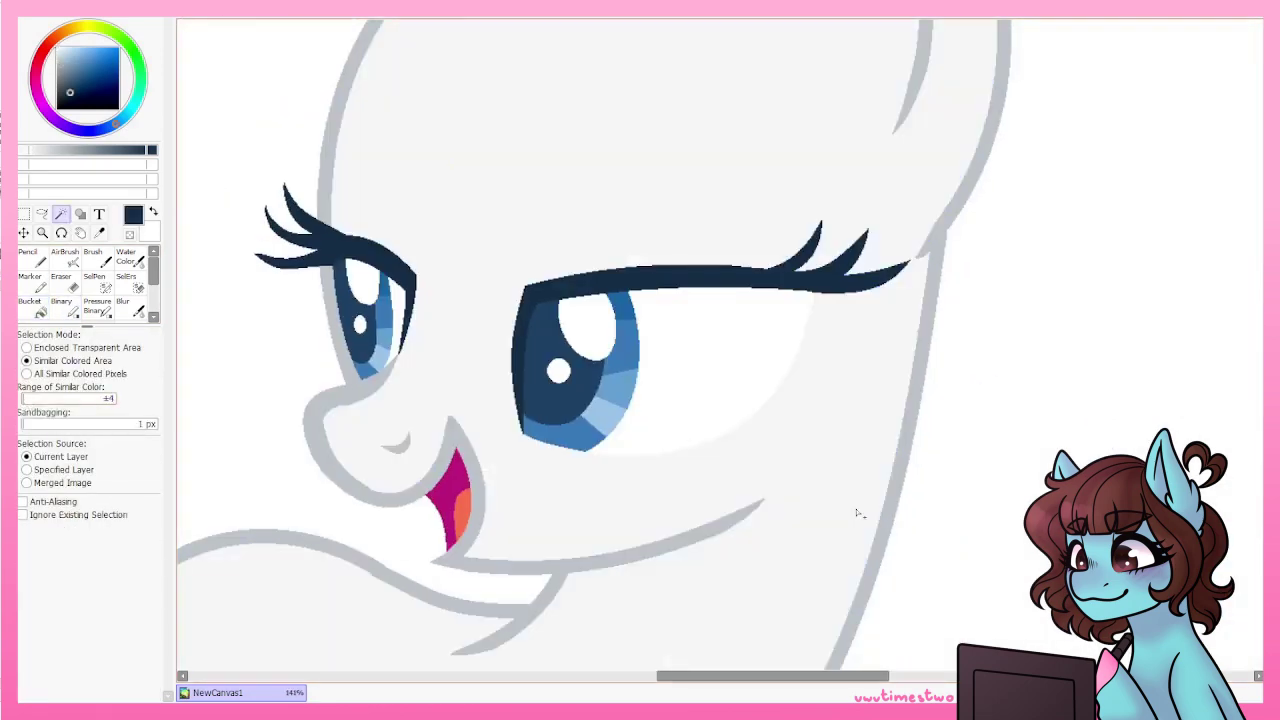
Draw a tapered dark navy line down the near eye's outer edge with the Binary pen at size 4 and fill its gap.
scroll(838, 368, up, 2)
key(b)
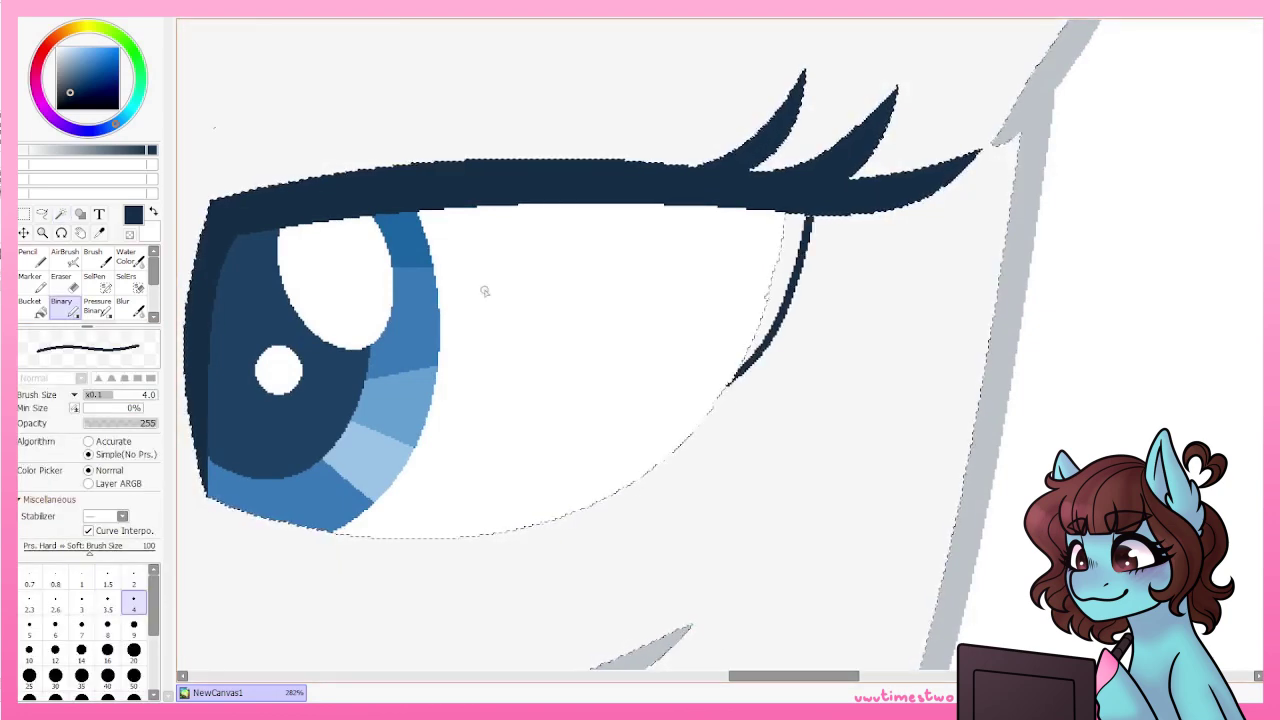
key(g)
click(778, 297)
scroll(778, 297, up, 4)
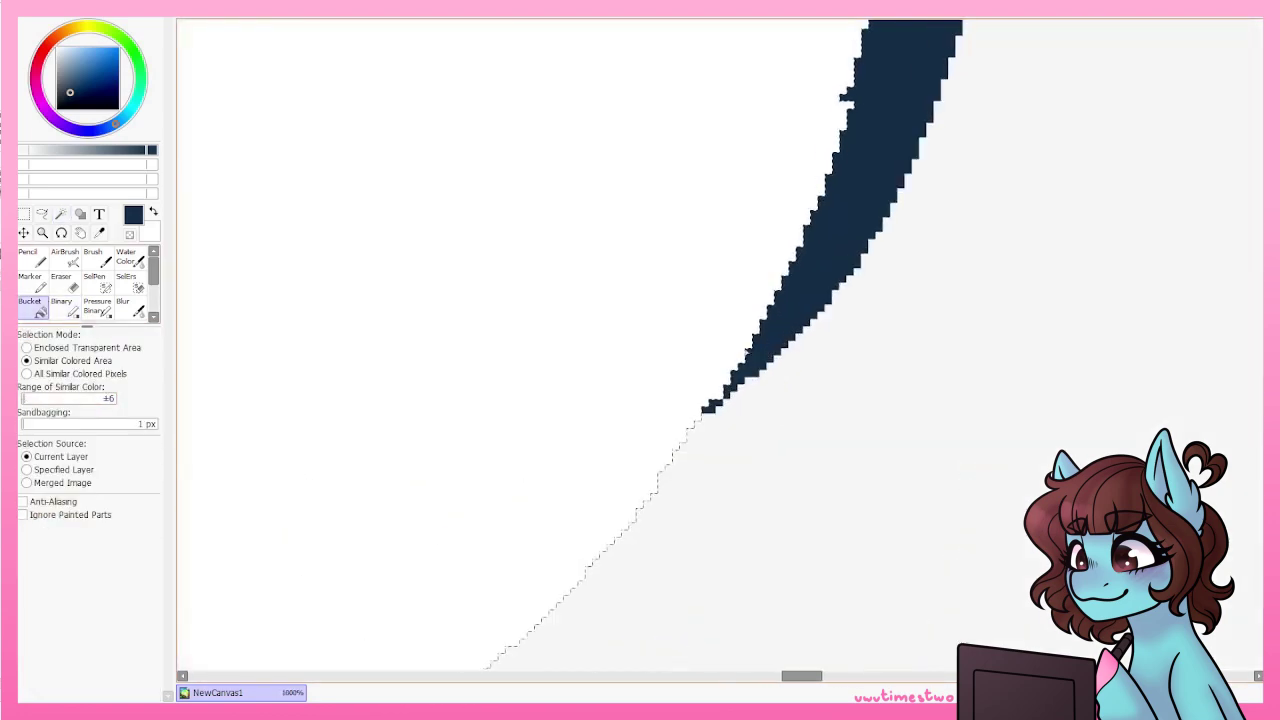
key(b)
scroll(854, 104, down, 4)
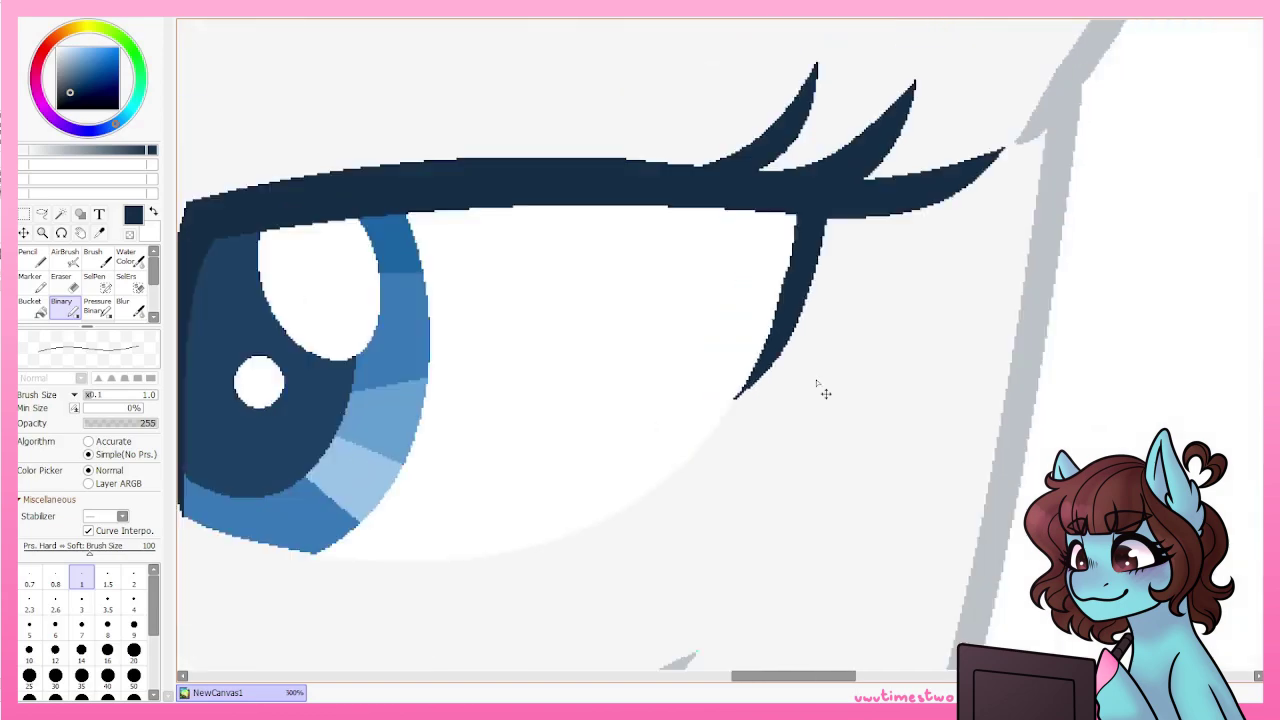
Round the inner corner where the near eye's outer line meets the upper lid, using the Binary pen at size 1.
scroll(820, 389, up, 3)
click(775, 281)
scroll(775, 281, down, 4)
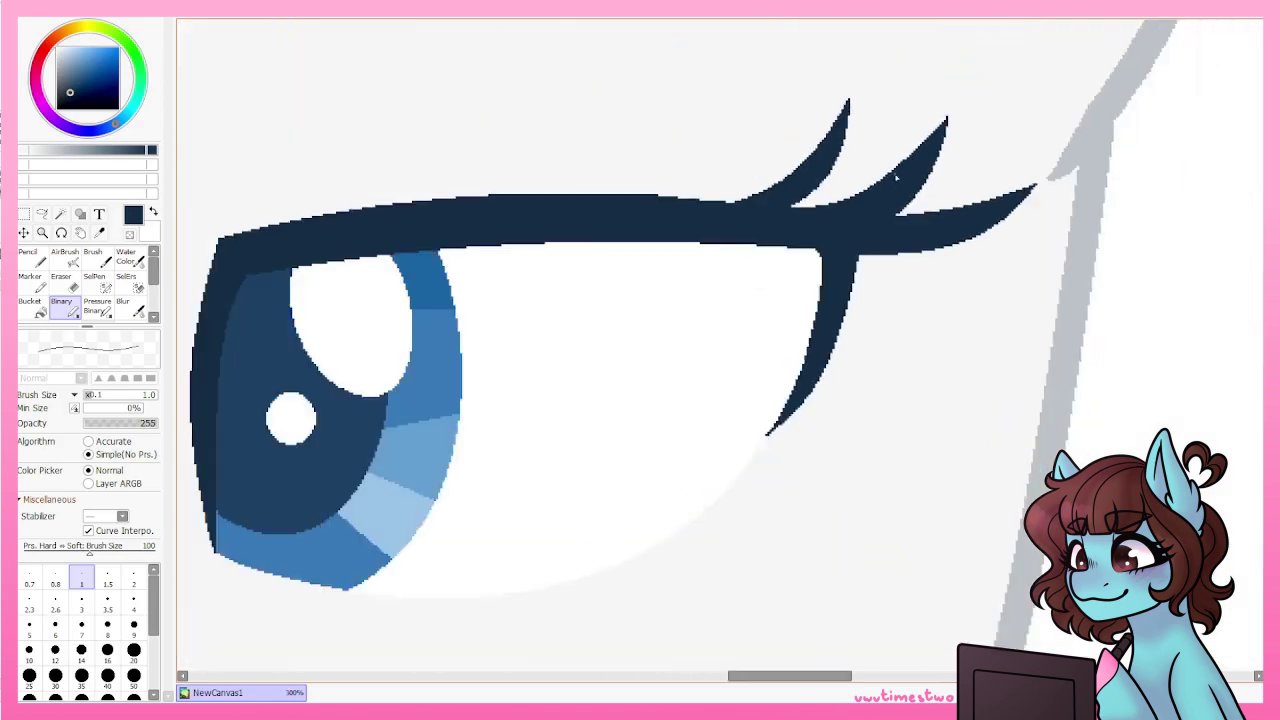
Touch up the eyelashes and lid edges of both eyes with the Binary pen at size 1, including transparent colour for erasing.
scroll(300, 370, up, 3)
key(b)
key(f)
scroll(363, 201, up, 2)
click(363, 201)
scroll(363, 201, down, 4)
key(b)
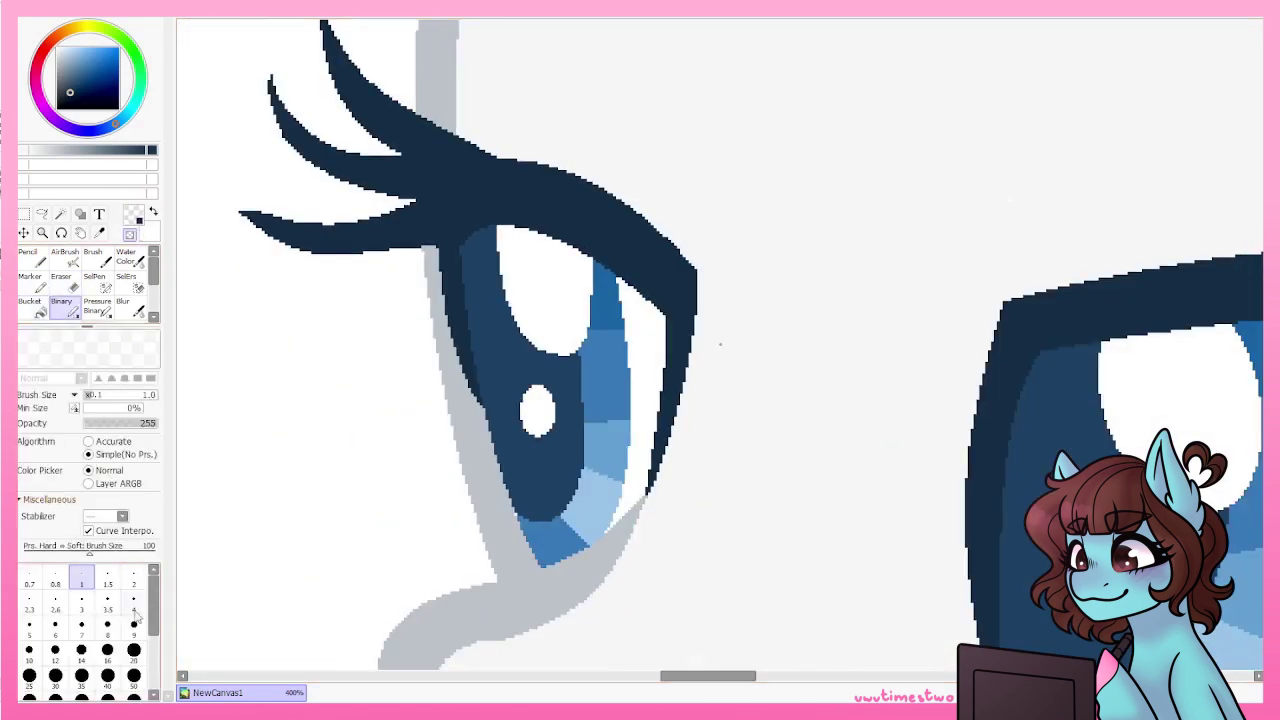
scroll(348, 278, up, 3)
scroll(429, 184, down, 6)
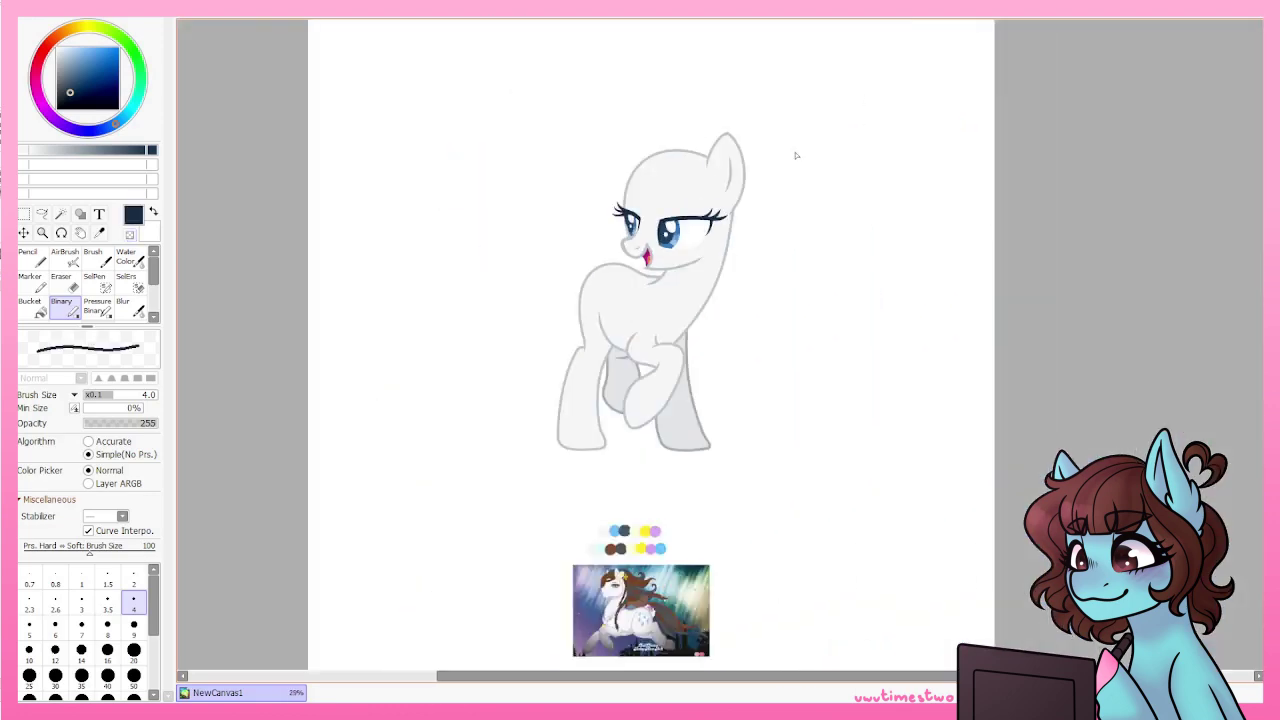
Select the blue iris sections of both eyes with the magic wand and fill them with the sky blue swatch colour.
scroll(650, 240, up, 6)
click(60, 213)
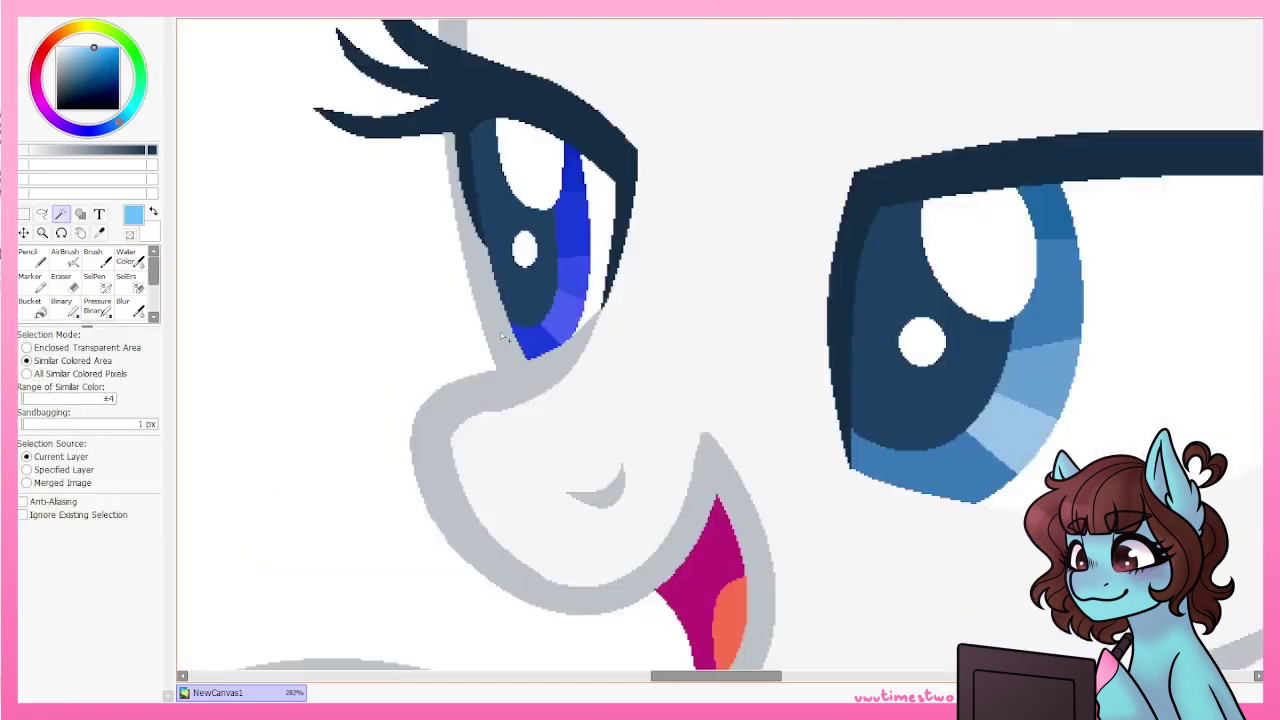
click(34, 255)
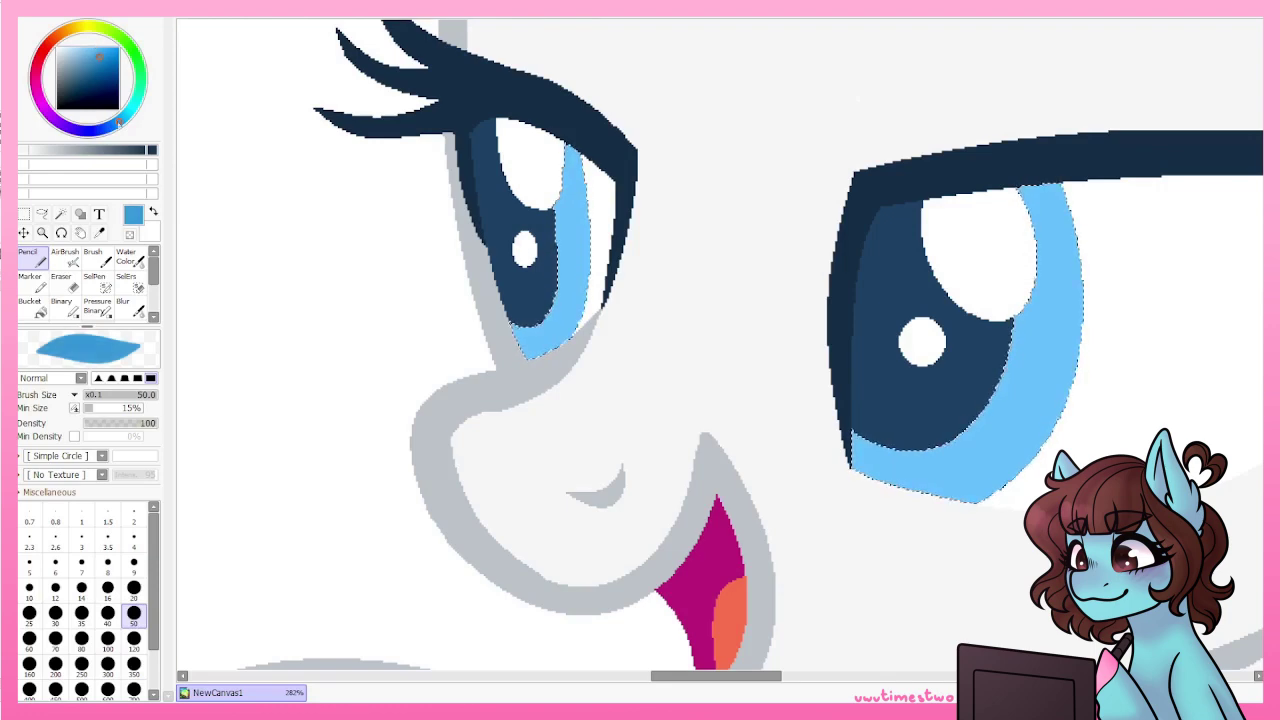
Shade the upper irises of both eyes a darker blue with the Pencil and blend the transition using Blur at size 80.
drag(560, 170, 590, 290)
click(122, 306)
drag(850, 260, 947, 267)
scroll(947, 267, down, 2)
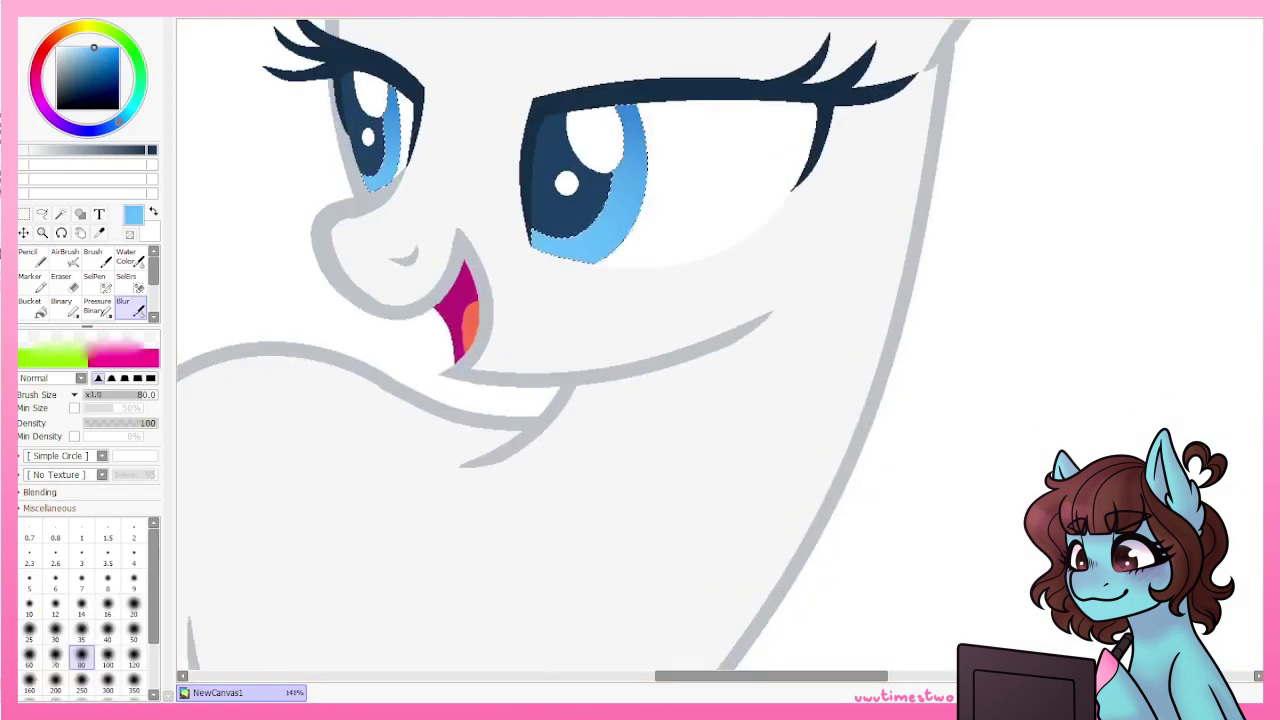
Divide the irises with thin light blue lines using the Binary pen and fill the resulting middle segment lighter blue.
click(61, 306)
scroll(620, 18, up, 4)
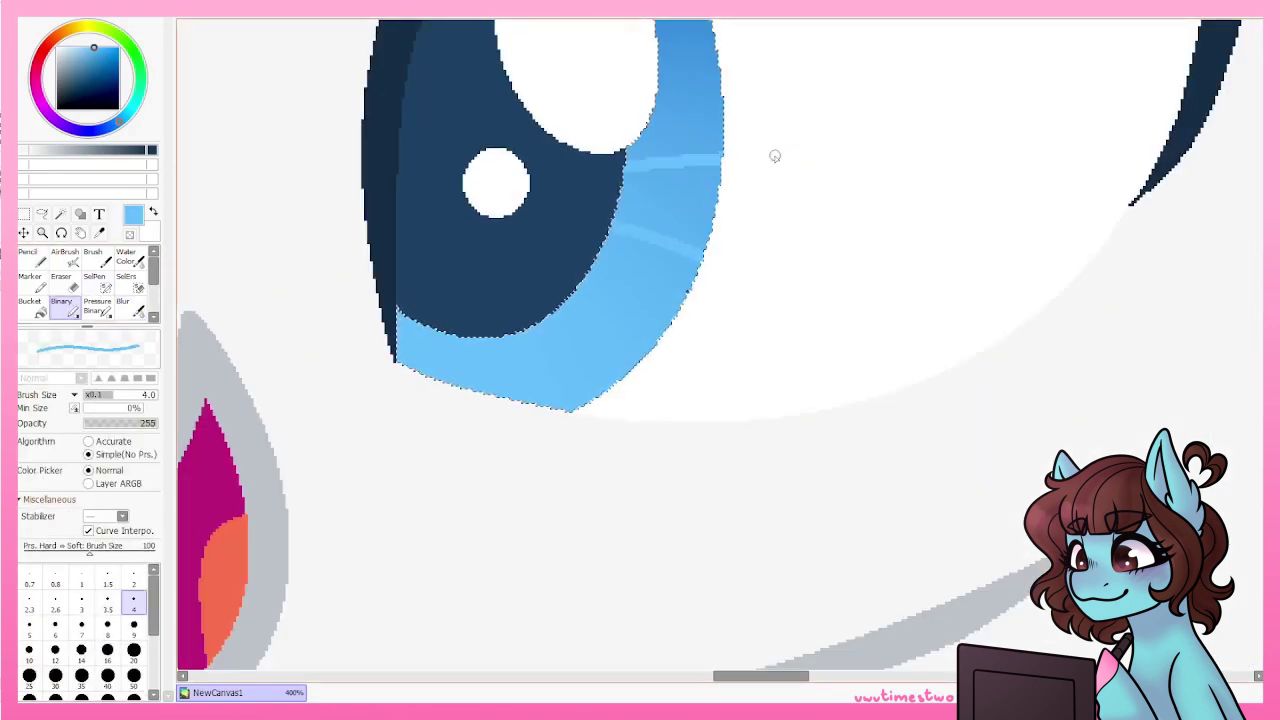
click(61, 214)
click(709, 194)
click(61, 306)
scroll(521, 222, up, 1)
click(29, 306)
scroll(521, 222, down, 2)
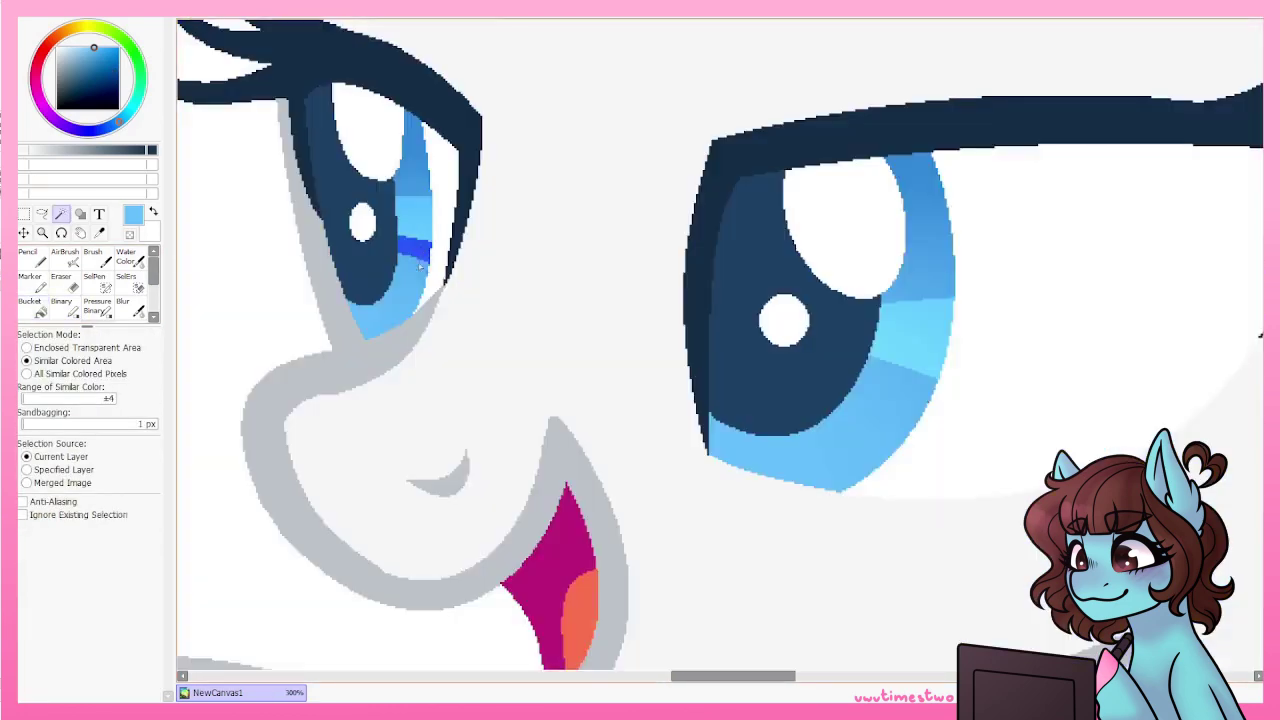
Outline and fill a pale aqua segment below the light blue one in the irises, using a merged-image fill.
click(61, 306)
drag(850, 395, 900, 445)
click(29, 306)
click(27, 482)
click(900, 441)
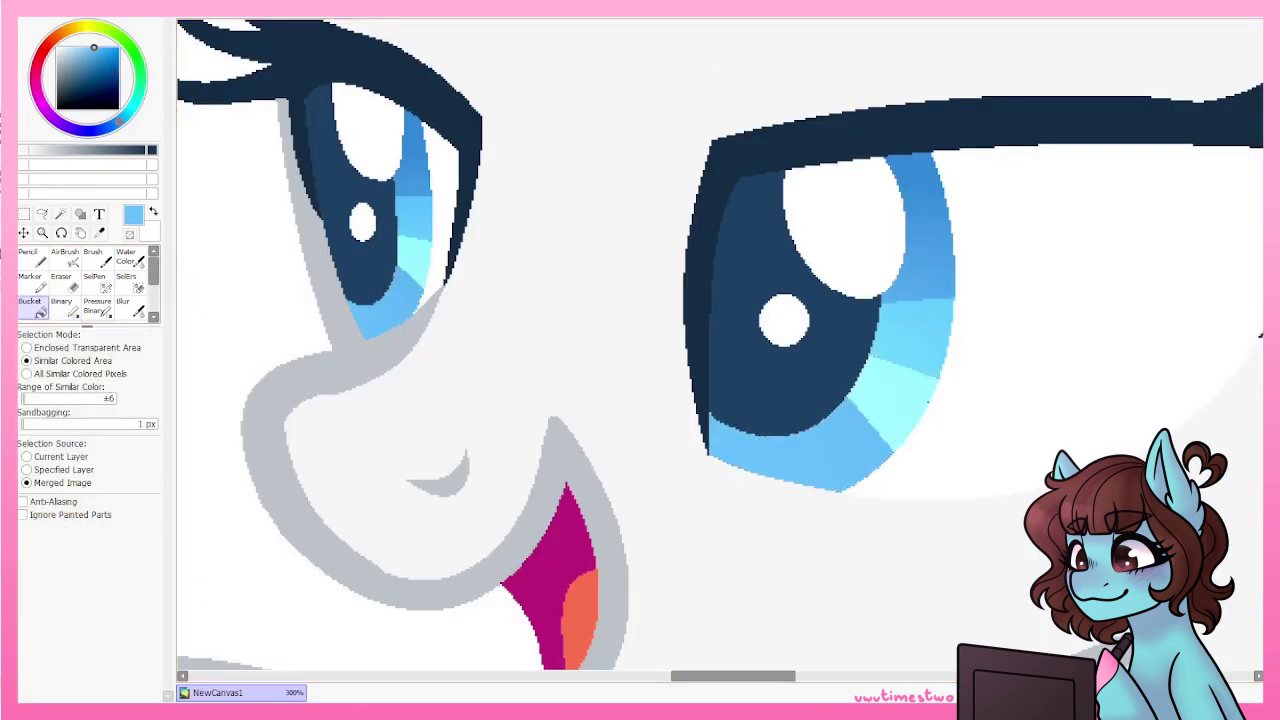
Sample the blue of the near eye's iris edge and the dark navy of its shaded outer edge.
scroll(920, 400, up, 6)
alt+click(936, 409)
scroll(800, 400, down, 6)
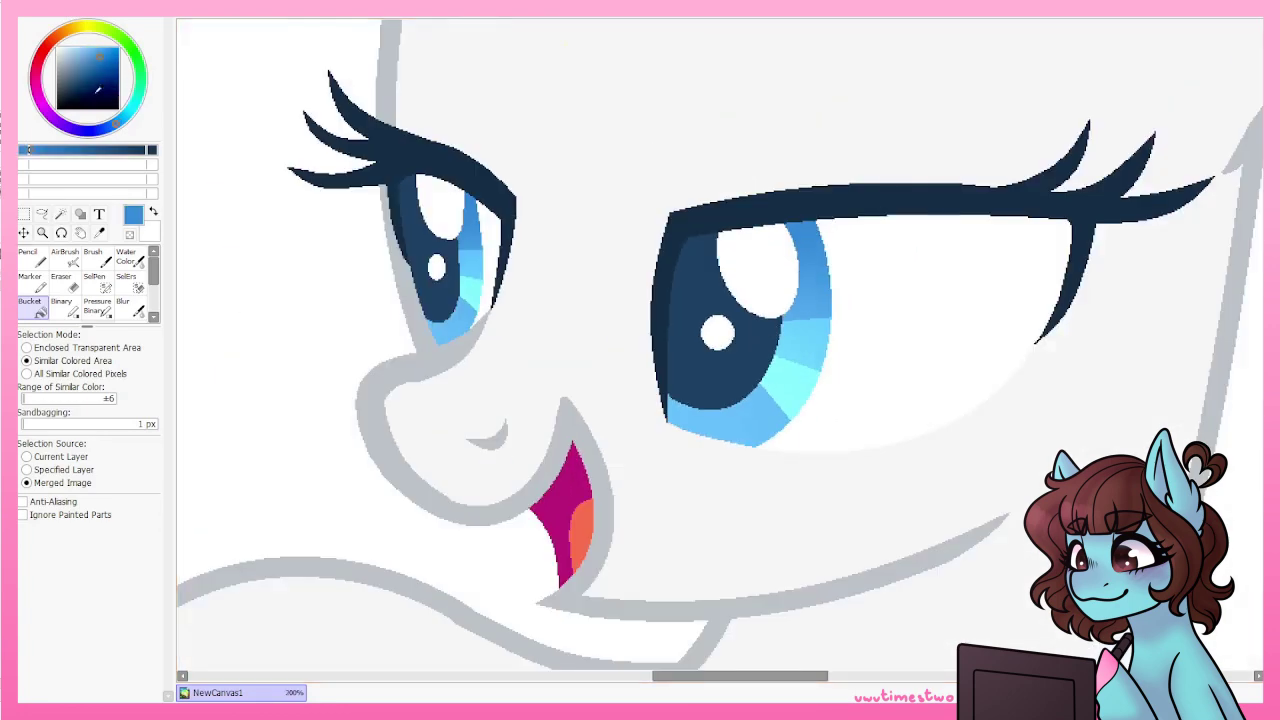
alt+click(673, 355)
Sketch swept bangs and a long braid ending in a tuft beside the ear, using the blue Marker at size 4.
scroll(673, 355, down, 5)
scroll(673, 355, up, 3)
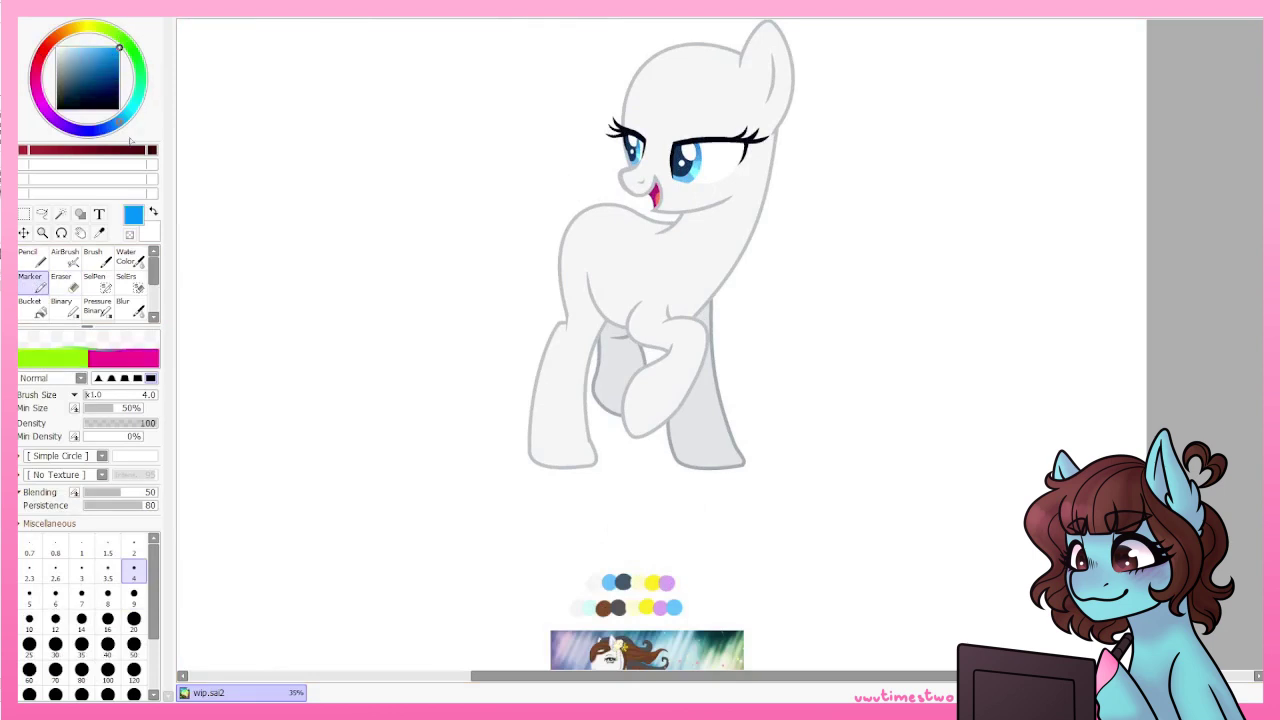
scroll(660, 350, down, 2)
scroll(605, 275, up, 3)
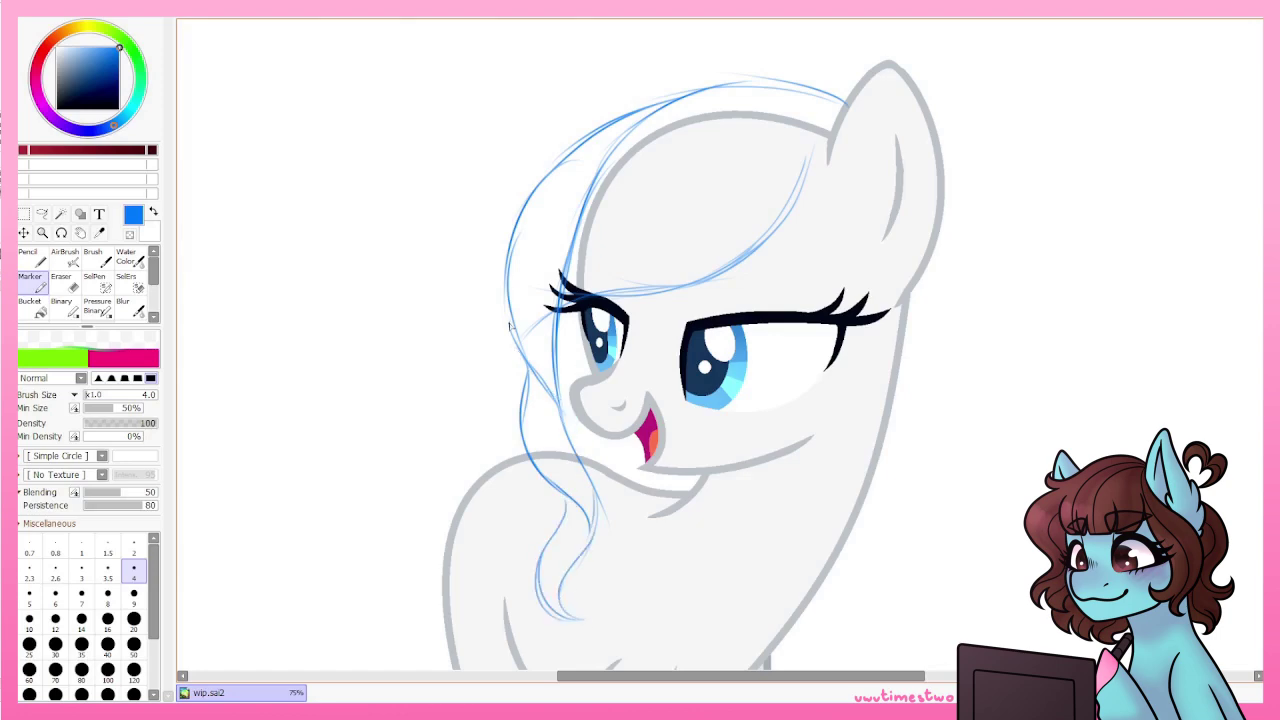
scroll(603, 220, down, 1)
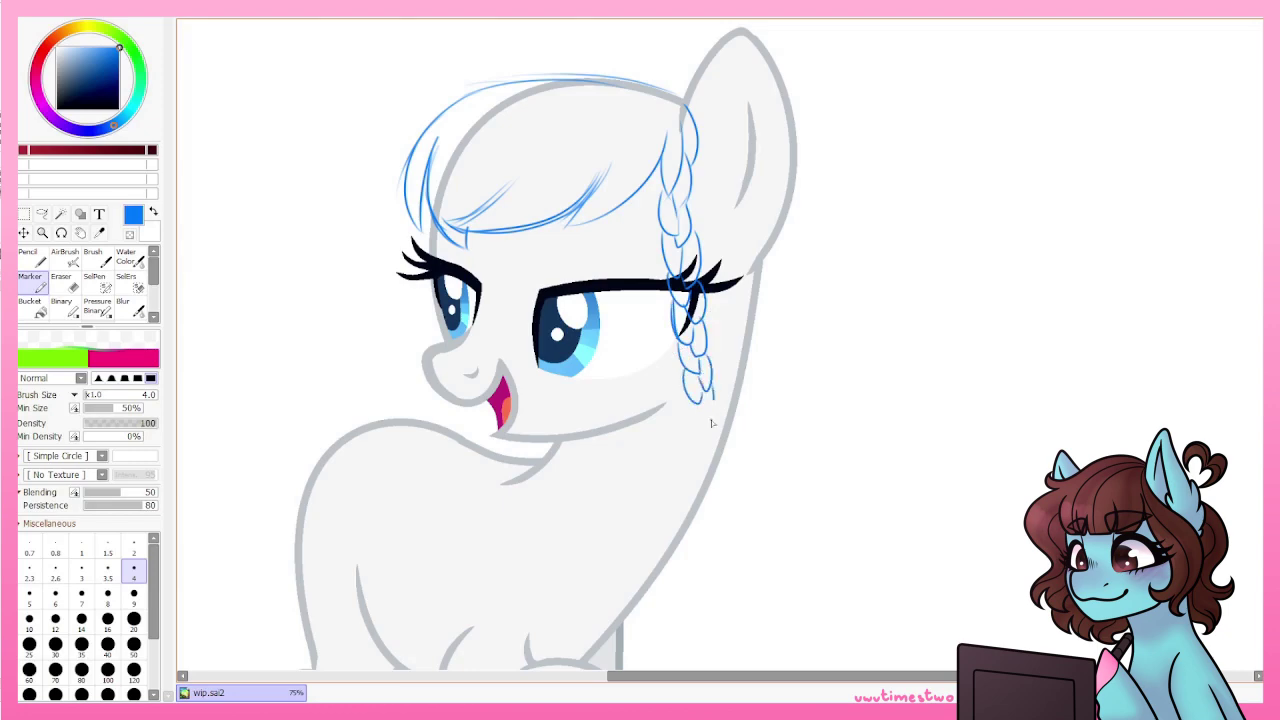
drag(718, 532, 736, 586)
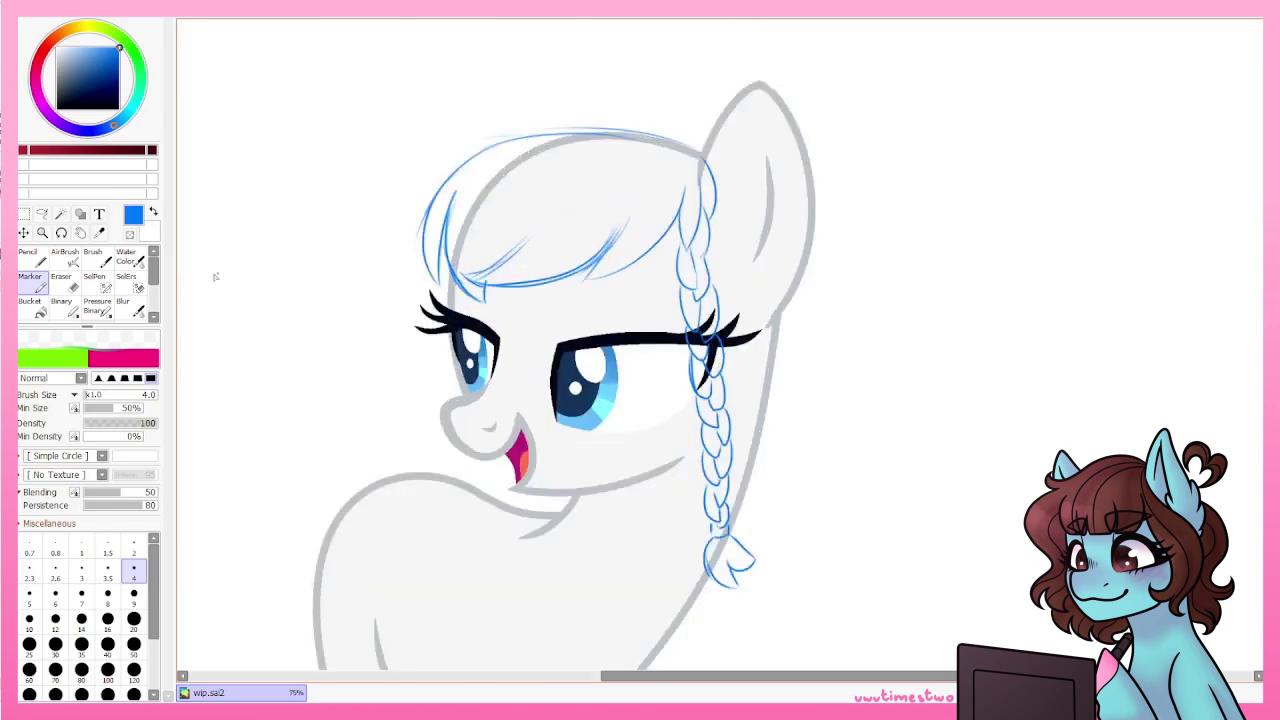
Place a tilted copy of the braid on the far side of the head and erase the part covering the face.
click(95, 280)
drag(640, 160, 680, 540)
key(ctrl+t)
click(87, 511)
drag(710, 420, 455, 420)
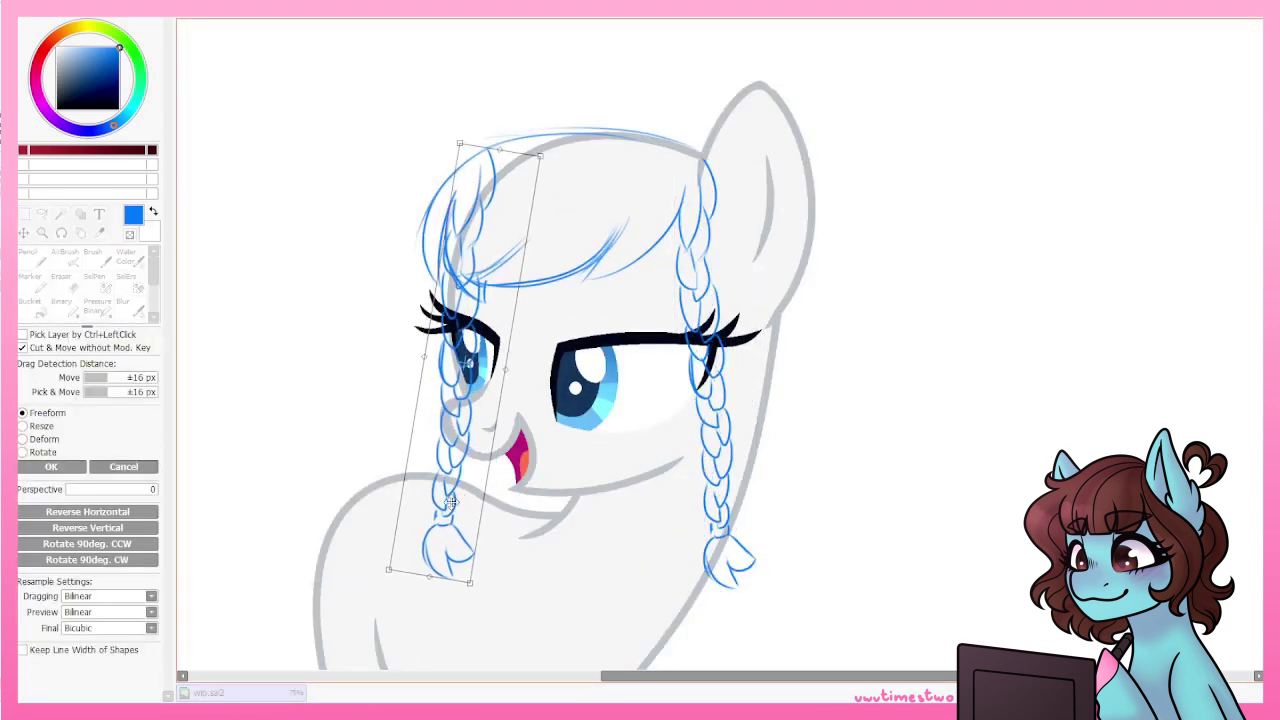
key(Return)
click(61, 280)
key(n)
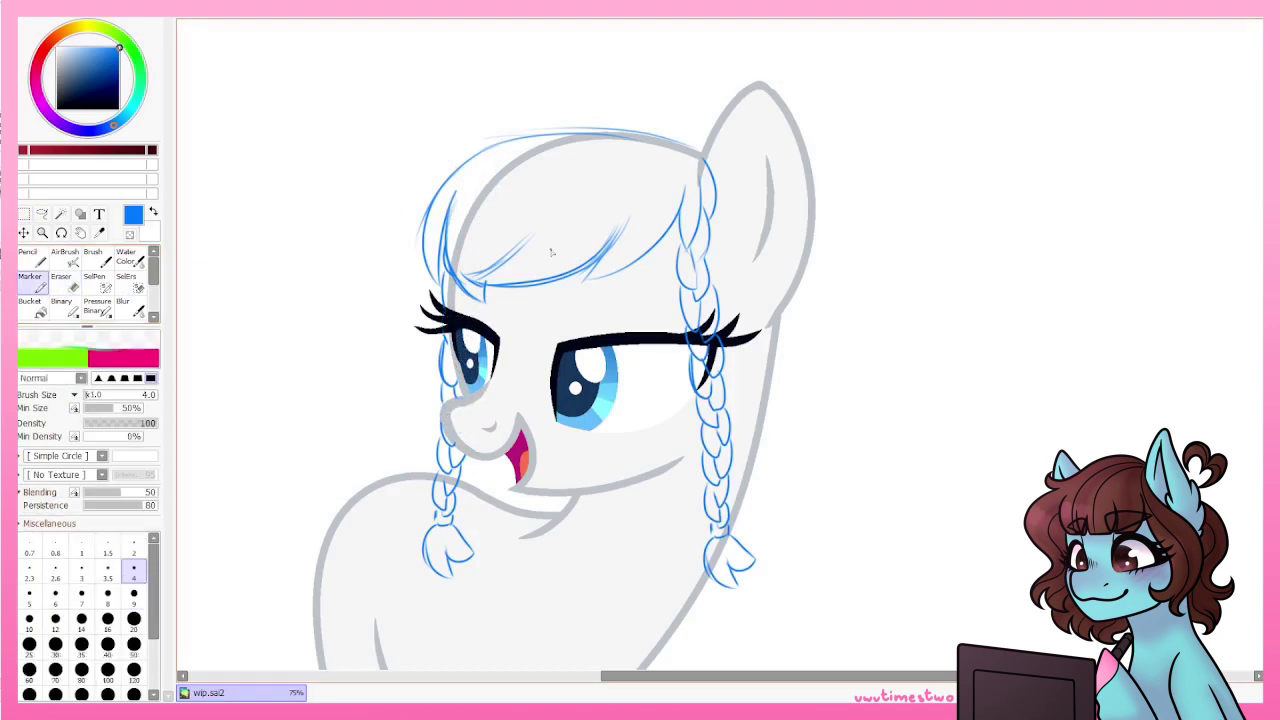
Sketch the raised hair on top of the head and a ponytail with a thin braid behind the neck.
drag(530, 125, 668, 110)
scroll(735, 172, down, 1)
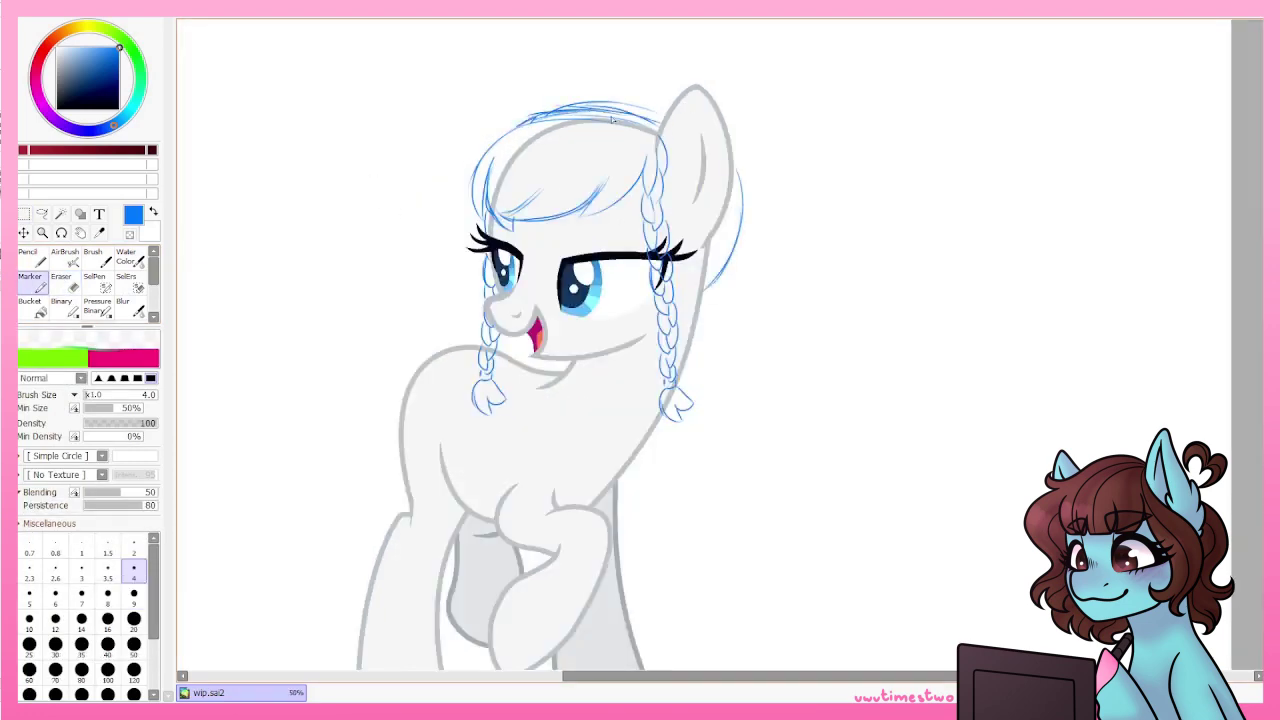
drag(770, 161, 725, 176)
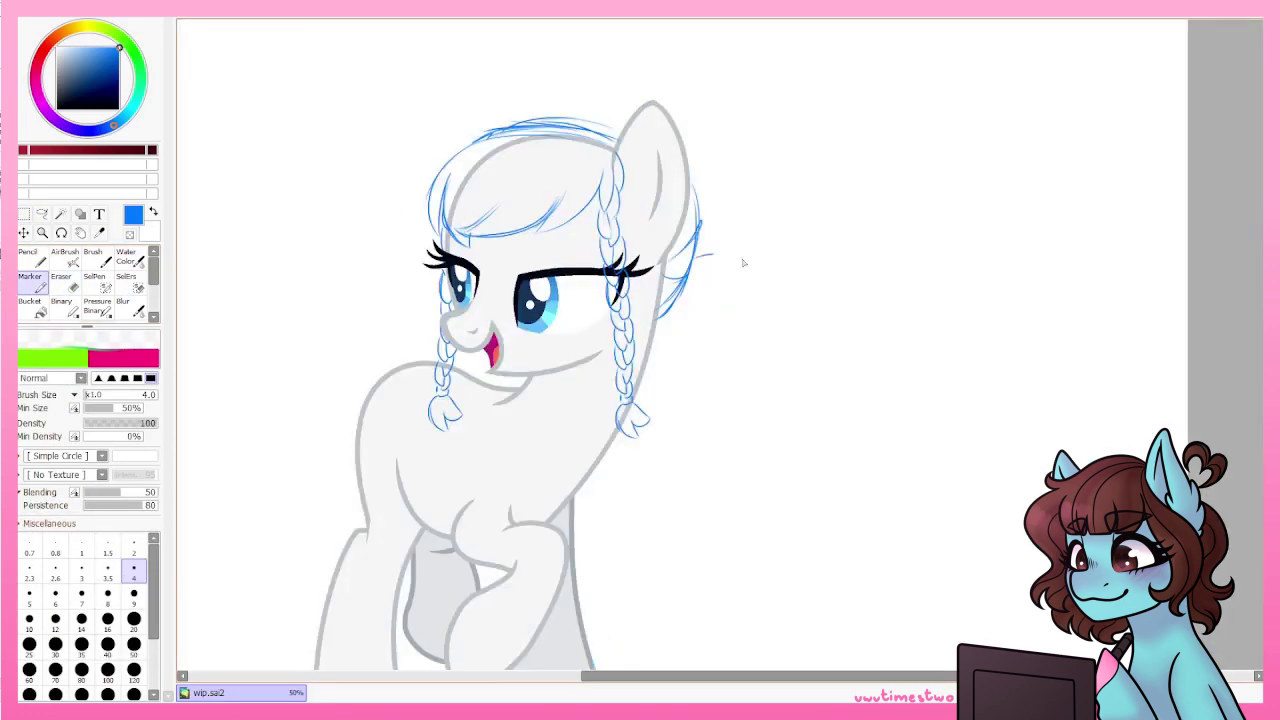
scroll(719, 207, up, 1)
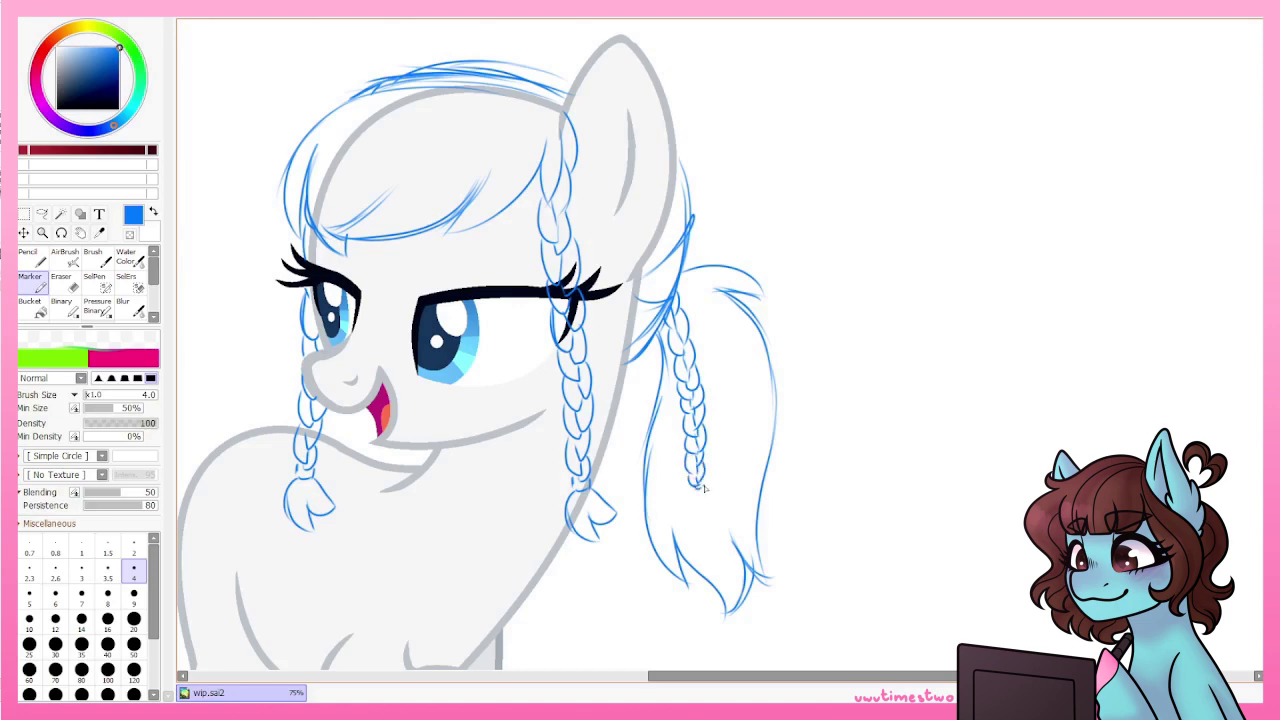
scroll(716, 521, down, 1)
key(ctrl+e)
drag(697, 262, 715, 450)
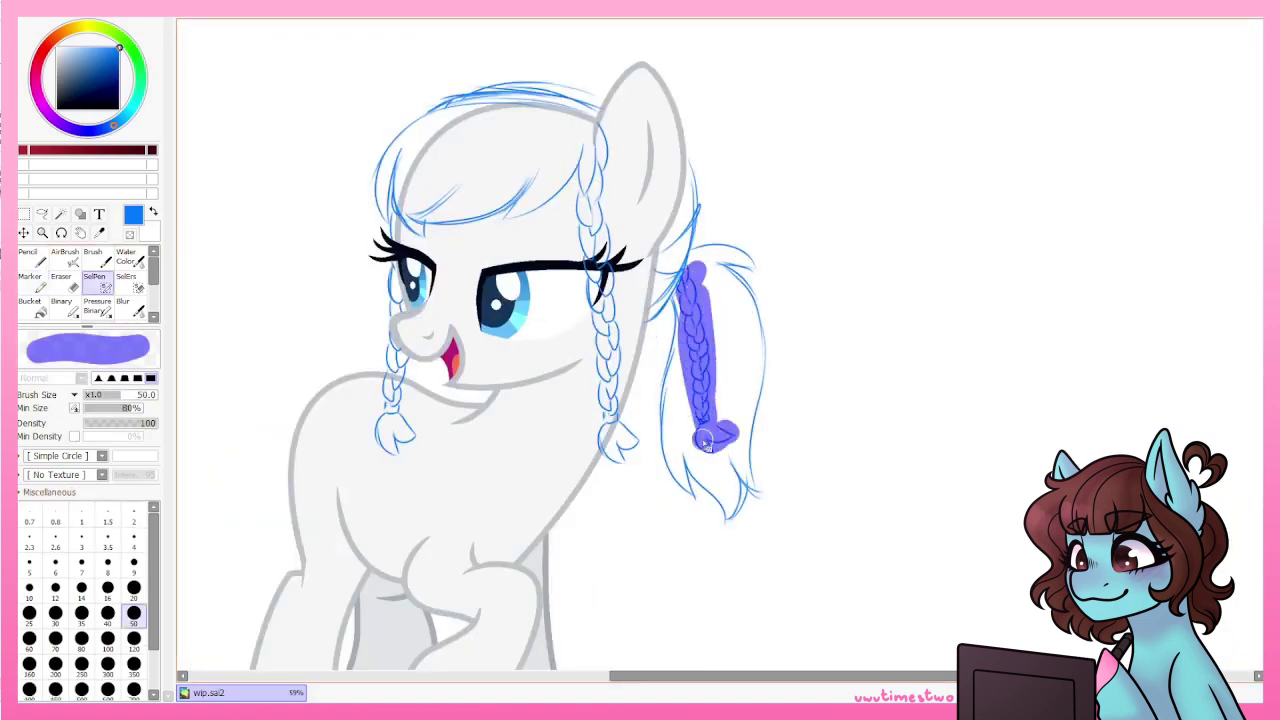
key(ctrl+t)
click(124, 466)
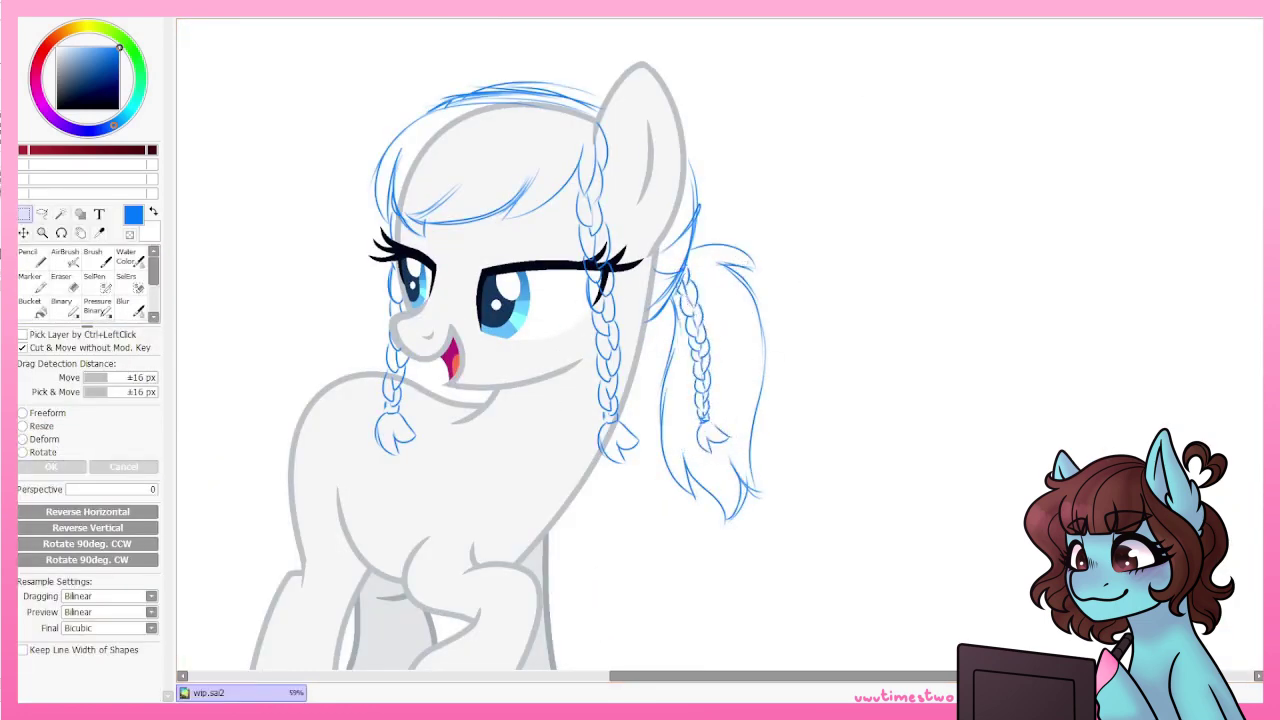
Sketch loose strand lines inside the bangs and ponytail, plus an eyebrow above the near eye.
key(b)
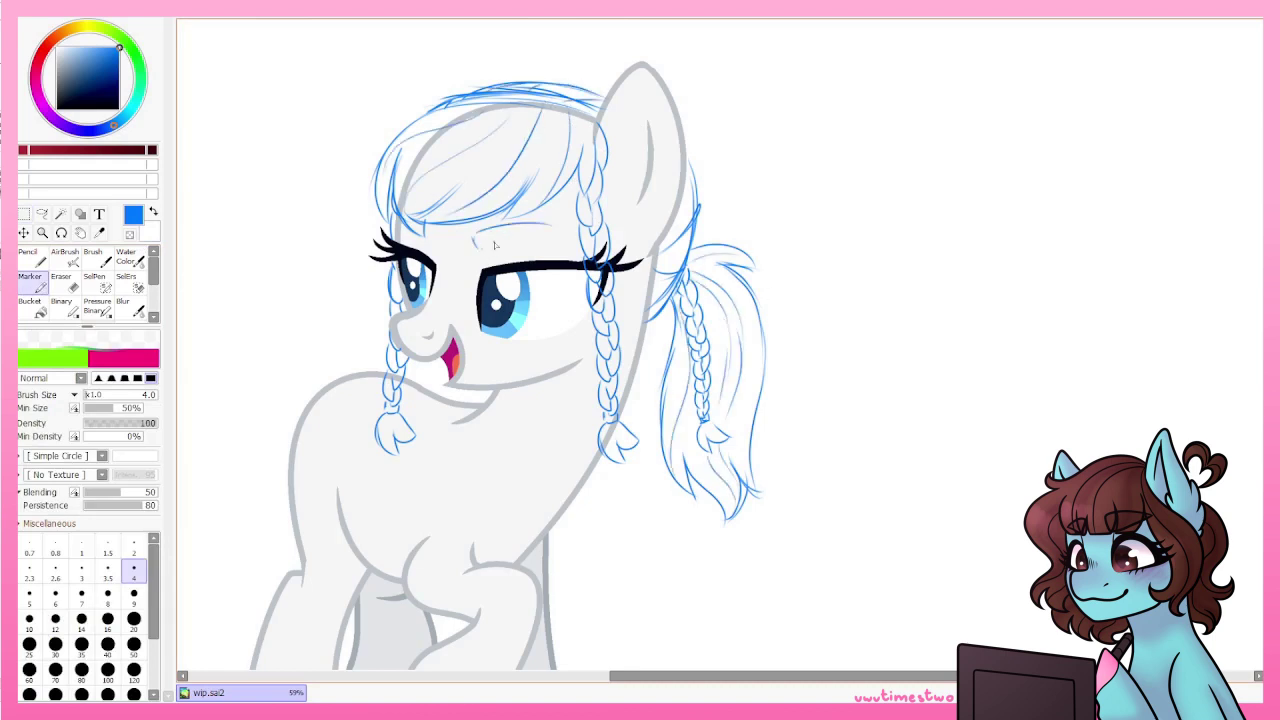
scroll(505, 226, down, 4)
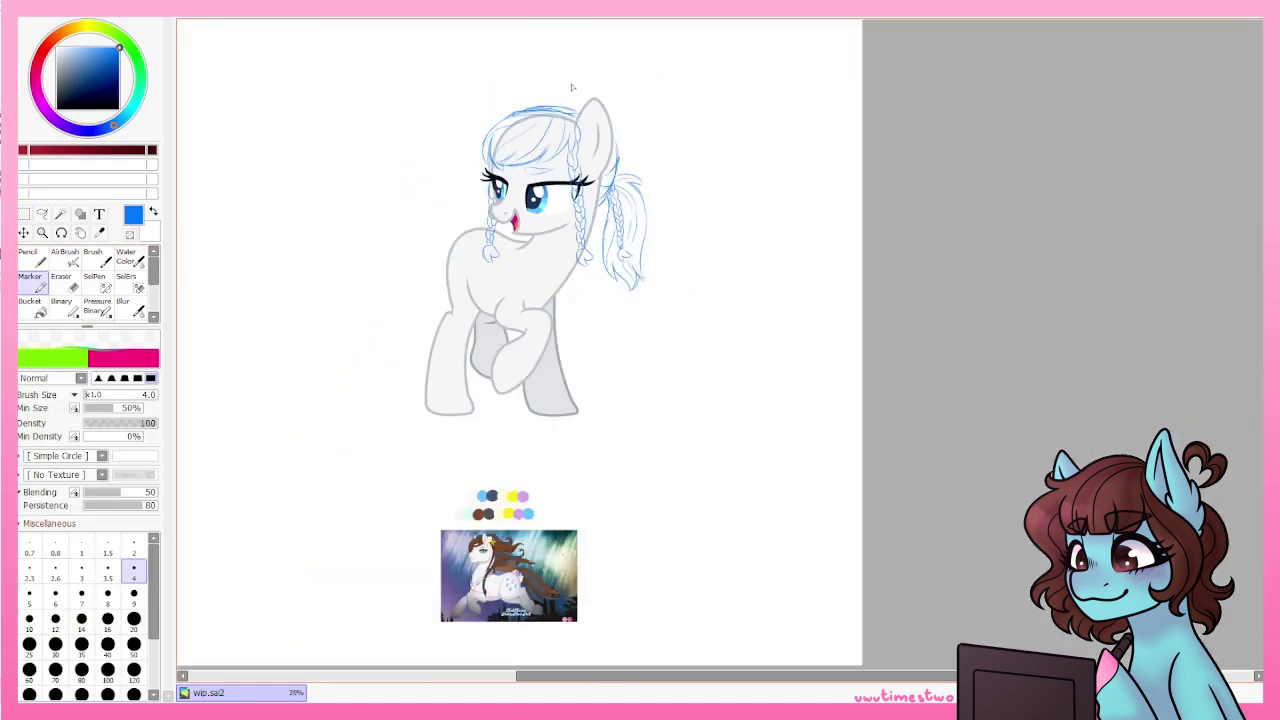
Sketch an arched, flowing tail with pointed tips, inner strand lines and a long tufted braid.
scroll(511, 254, up, 4)
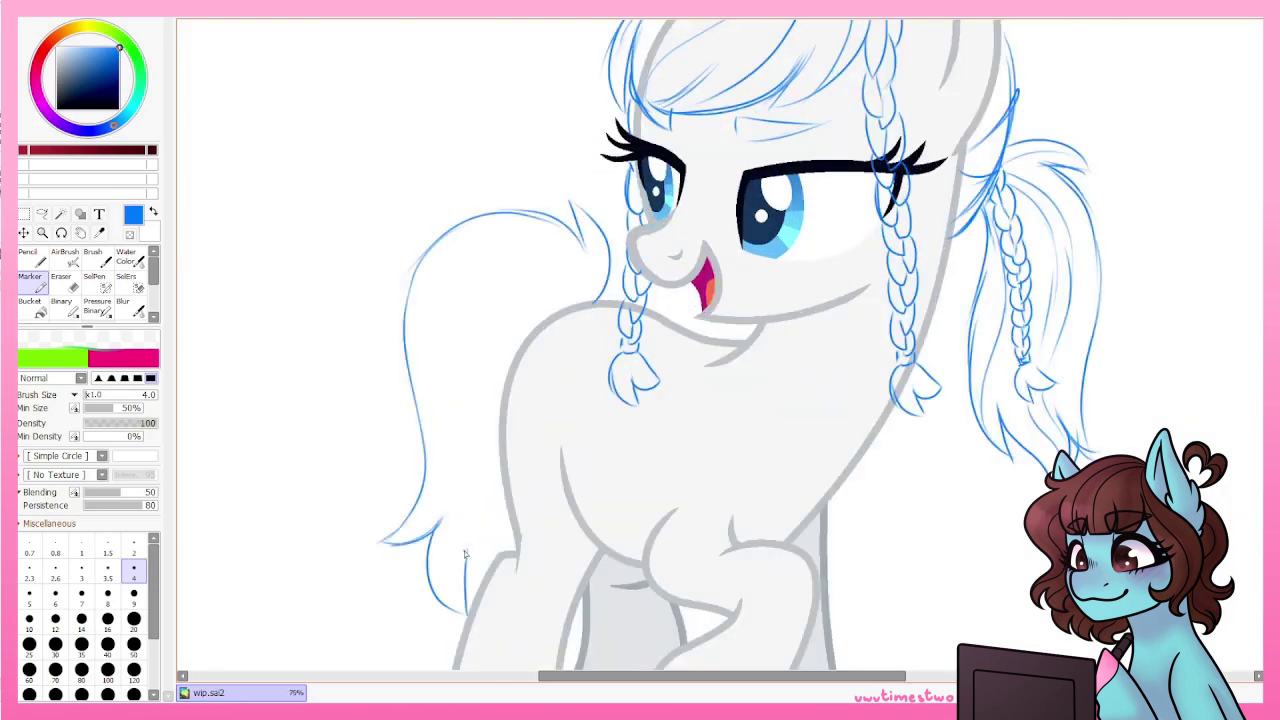
drag(464, 553, 588, 248)
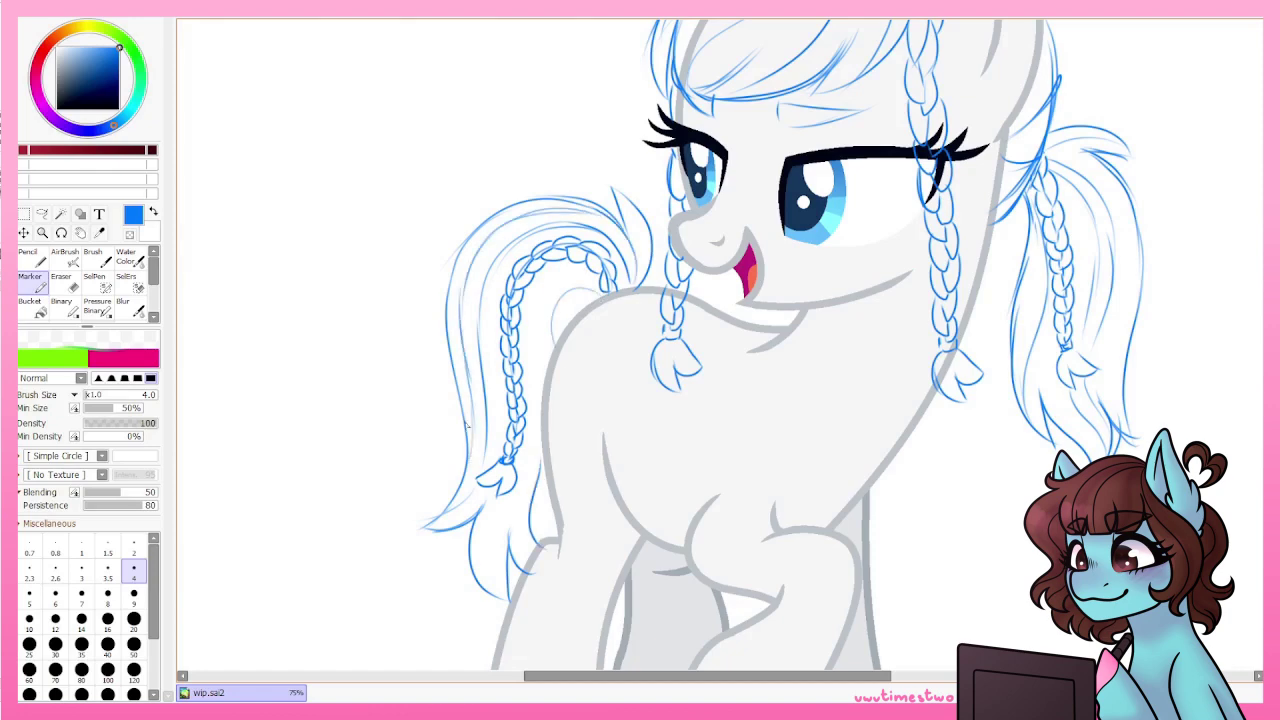
scroll(466, 425, down, 3)
scroll(600, 400, up, 3)
Sketch a layered necklace around the neck with small beads, a star pendant and crescent charms.
drag(583, 272, 624, 374)
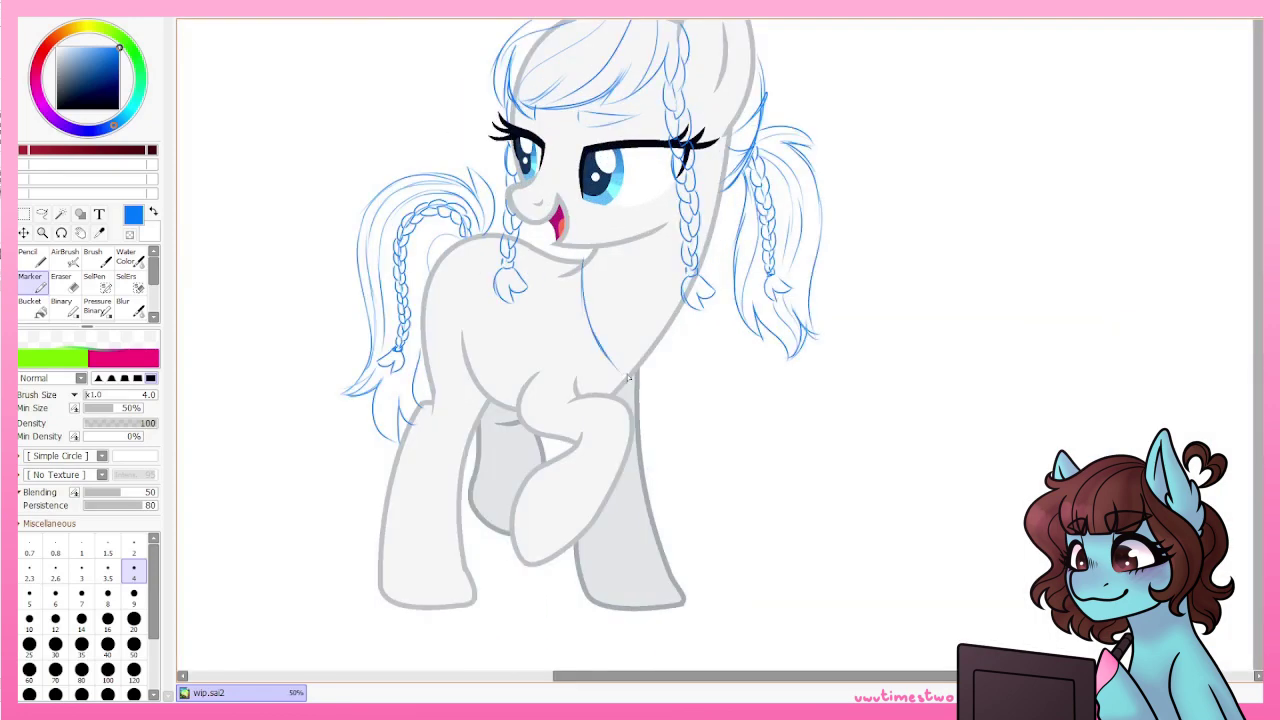
scroll(636, 405, up, 2)
drag(599, 432, 635, 425)
drag(532, 288, 538, 300)
scroll(540, 300, down, 1)
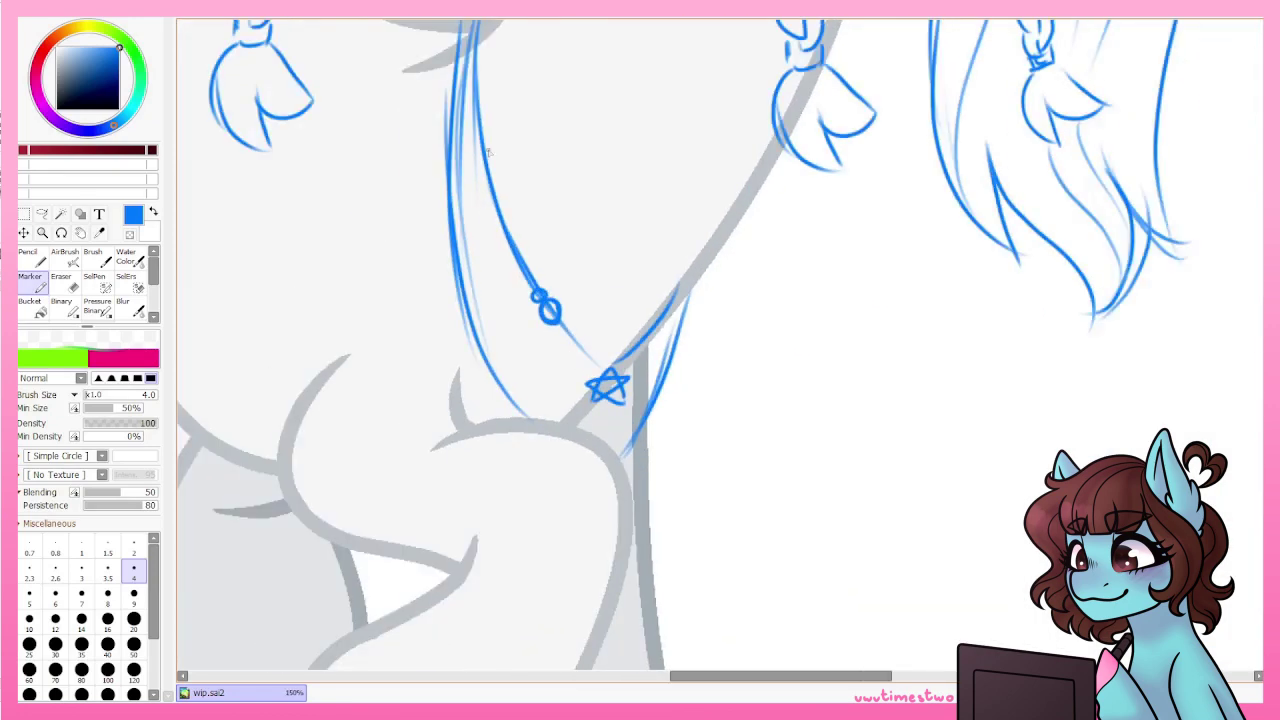
scroll(677, 327, down, 4)
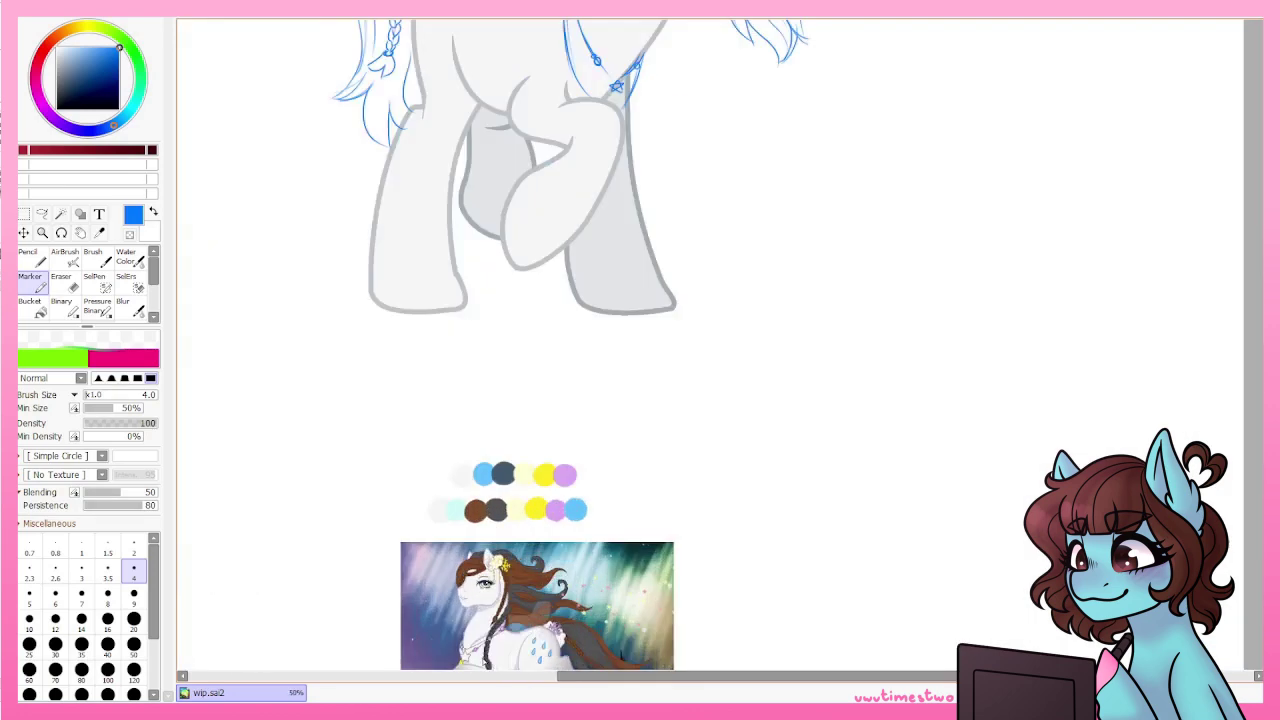
scroll(562, 408, up, 3)
scroll(570, 430, down, 2)
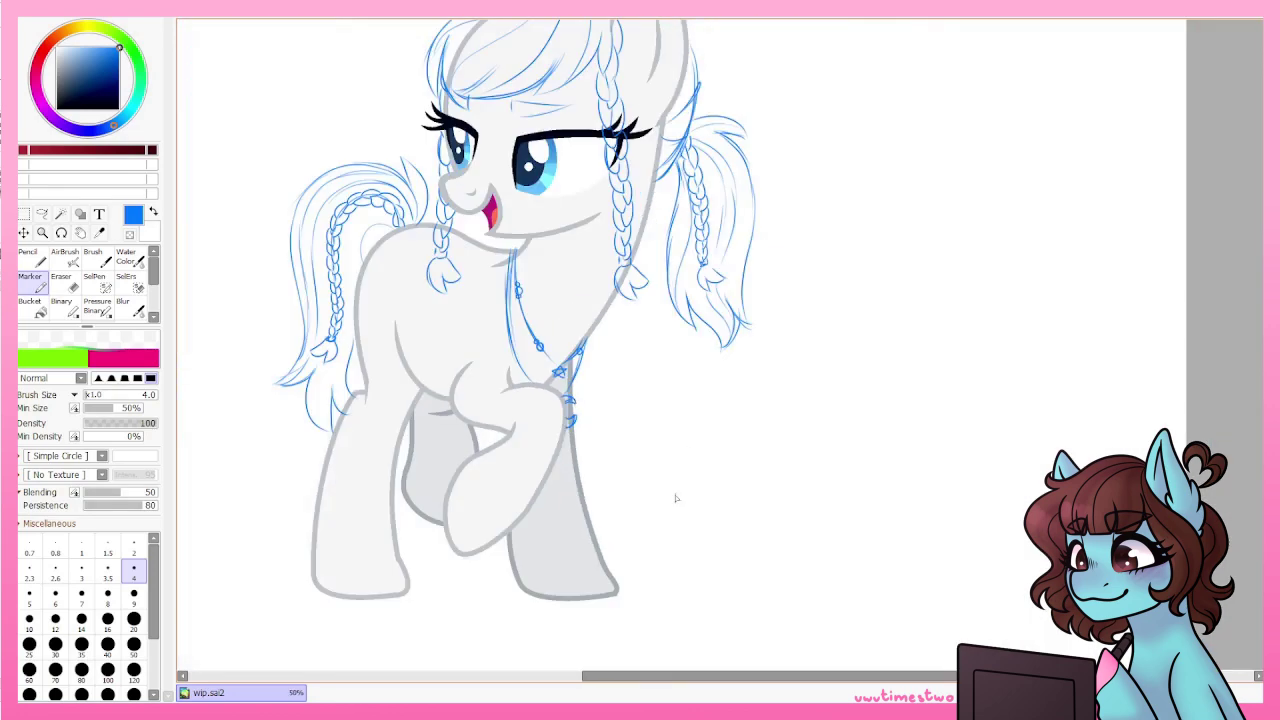
Sketch snowflake and swirling cloud ornaments in the hair beside the ear and at the base of the tail.
scroll(632, 260, up, 3)
scroll(625, 137, up, 2)
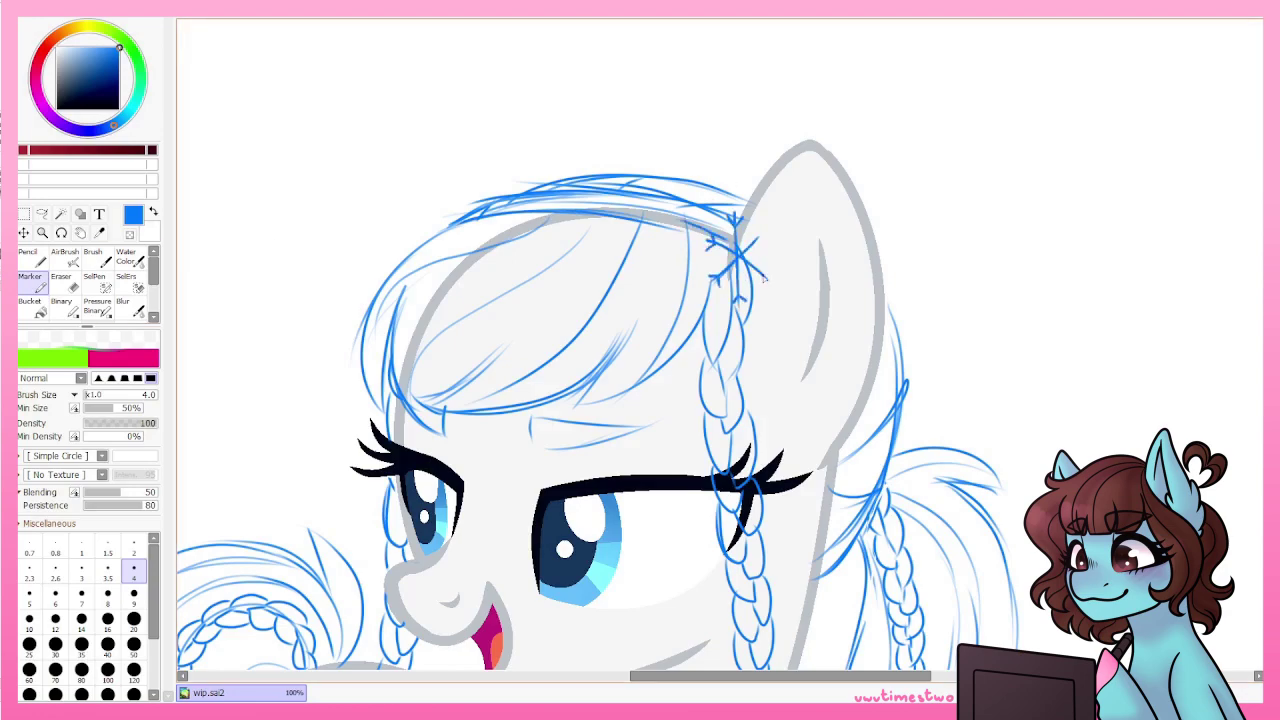
scroll(678, 130, down, 3)
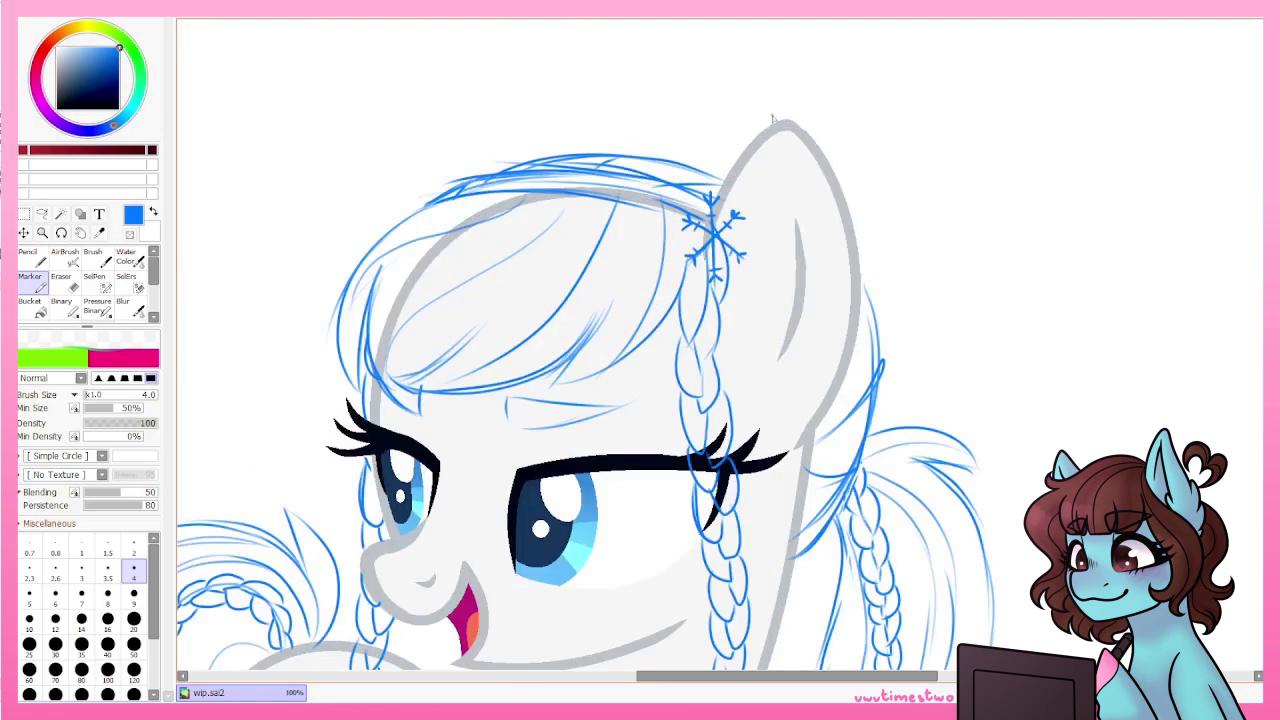
scroll(738, 230, up, 4)
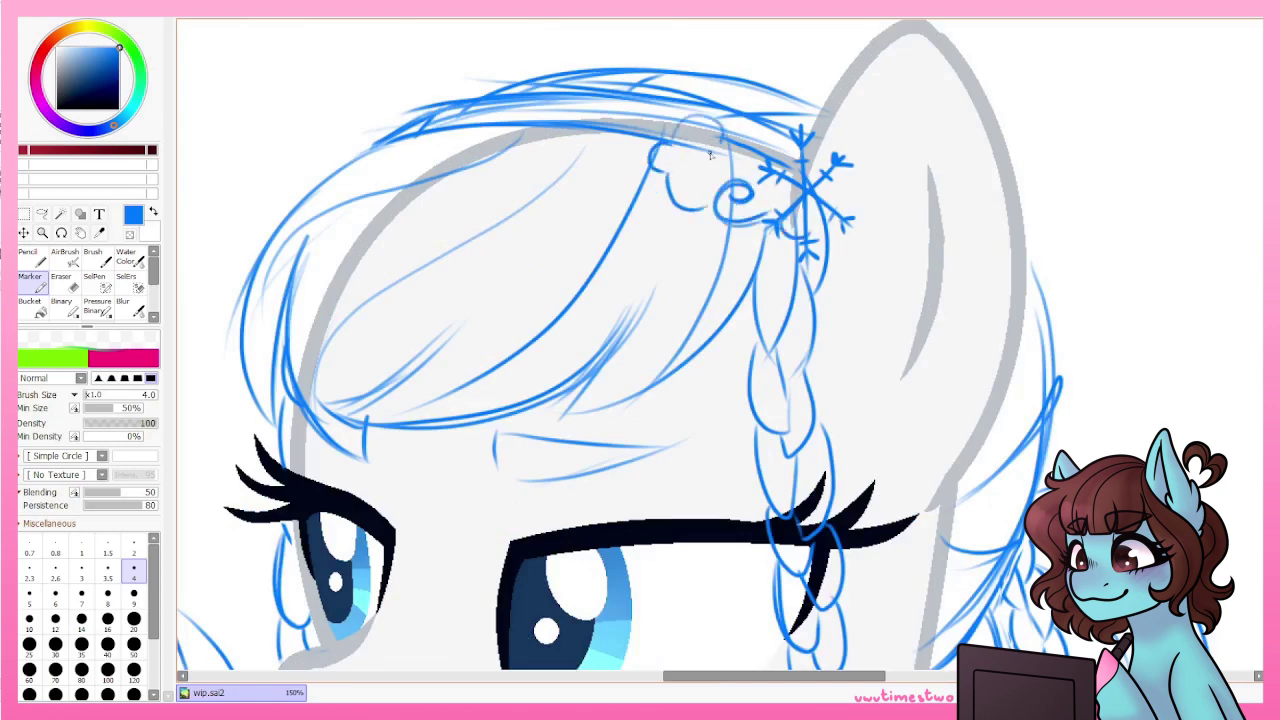
scroll(487, 504, down, 2)
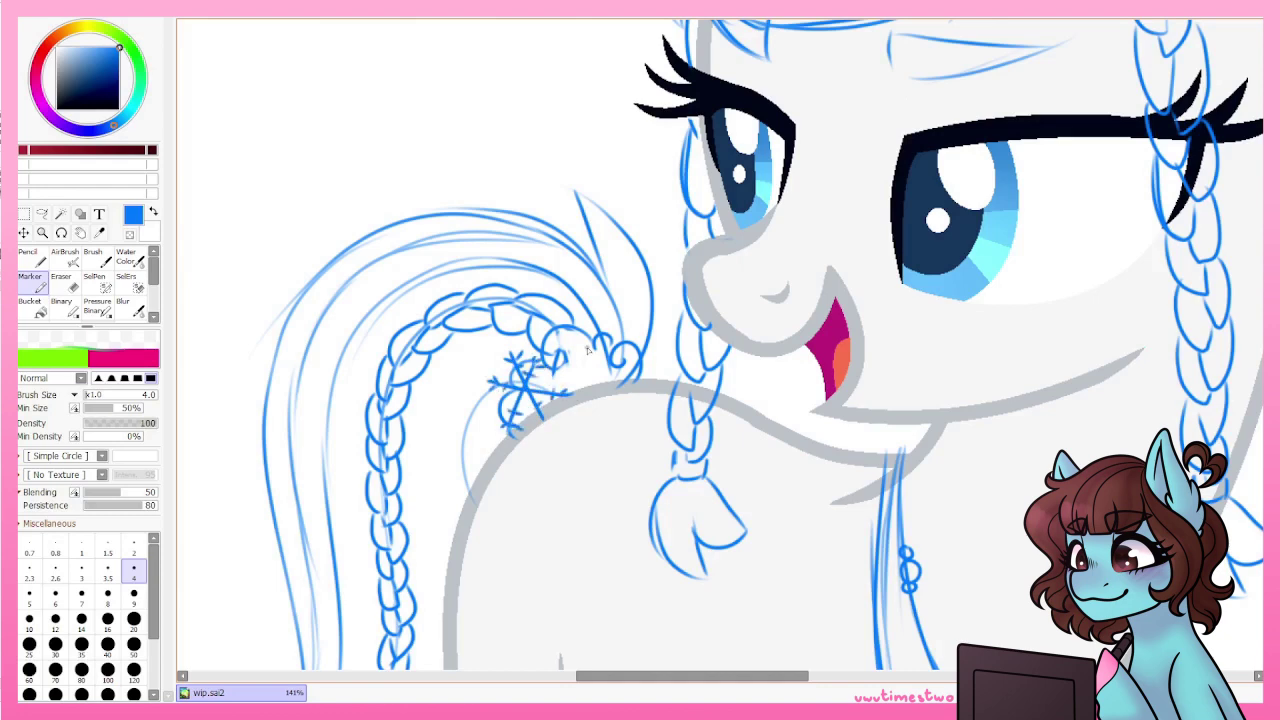
Adjust the shape of the bangs sketch with a Deform transform.
scroll(588, 349, down, 4)
scroll(620, 63, up, 4)
key(ctrl+t)
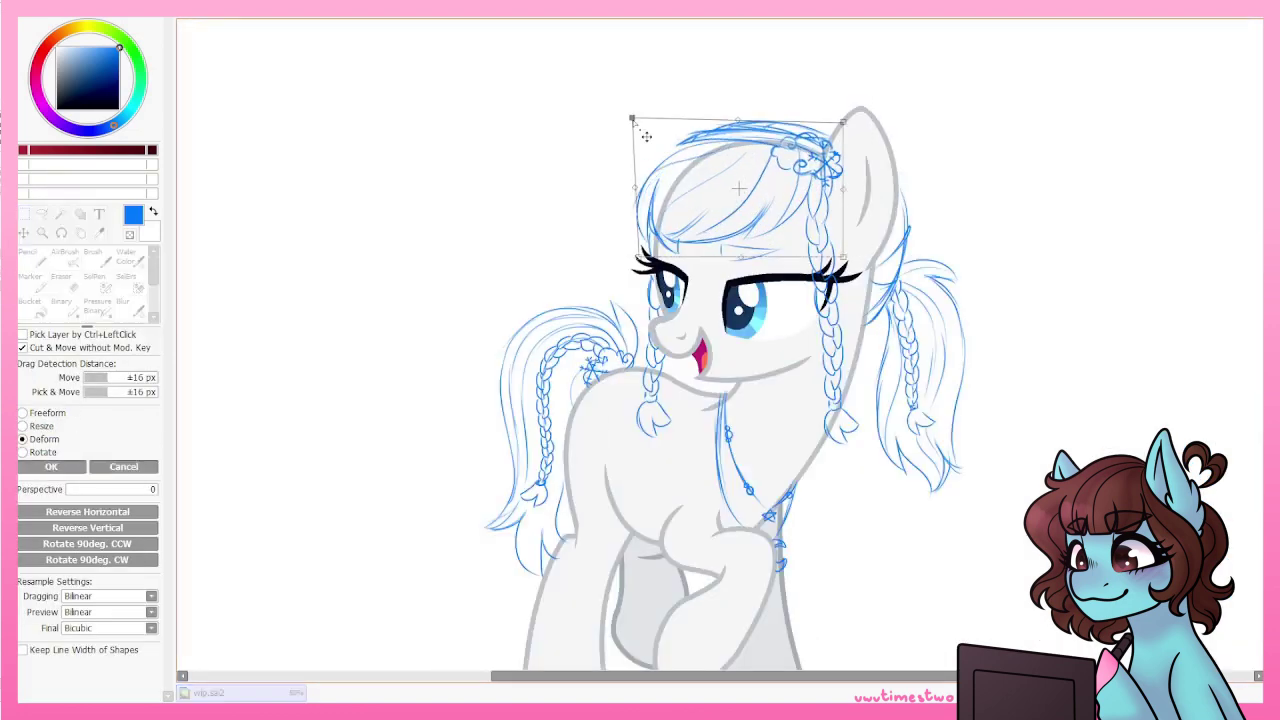
key(Return)
scroll(720, 350, down, 4)
Line the lower edge and pointed locks of the bangs in red with the Pressure Binary pen at size 12.
click(61, 214)
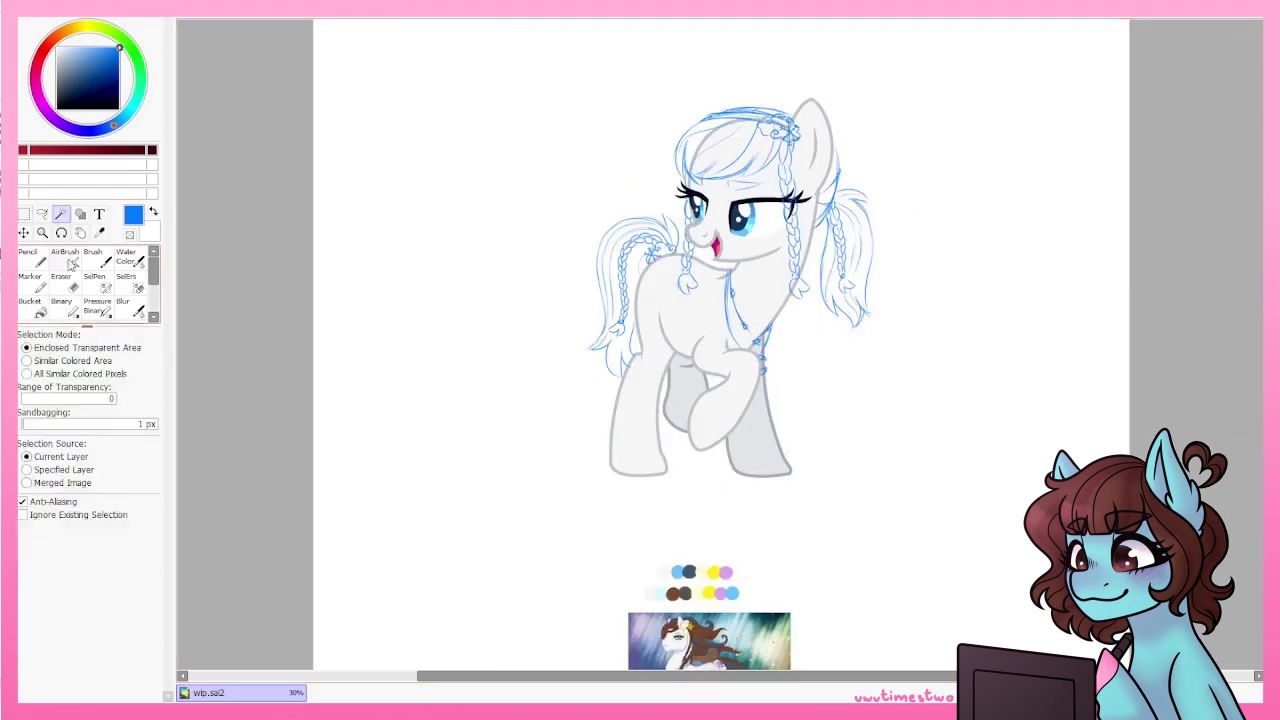
click(97, 305)
scroll(600, 350, up, 5)
scroll(600, 350, down, 3)
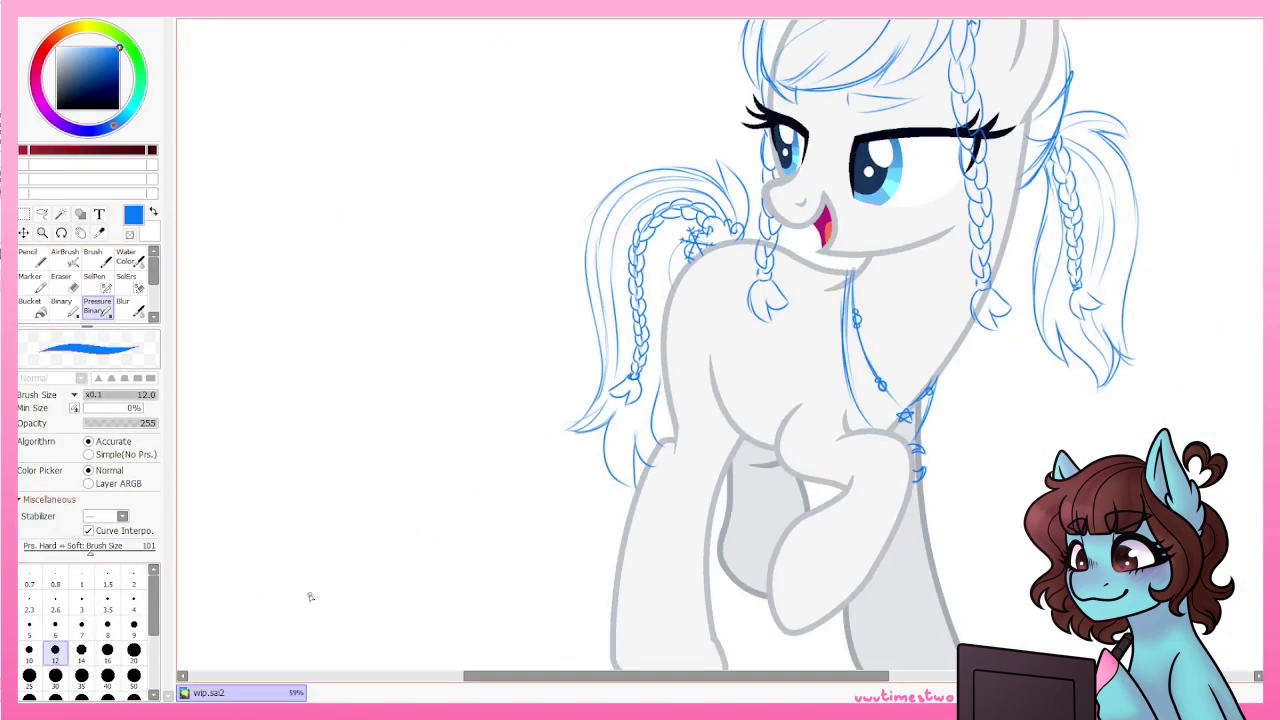
scroll(309, 594, down, 2)
scroll(460, 114, up, 3)
scroll(757, 256, up, 1)
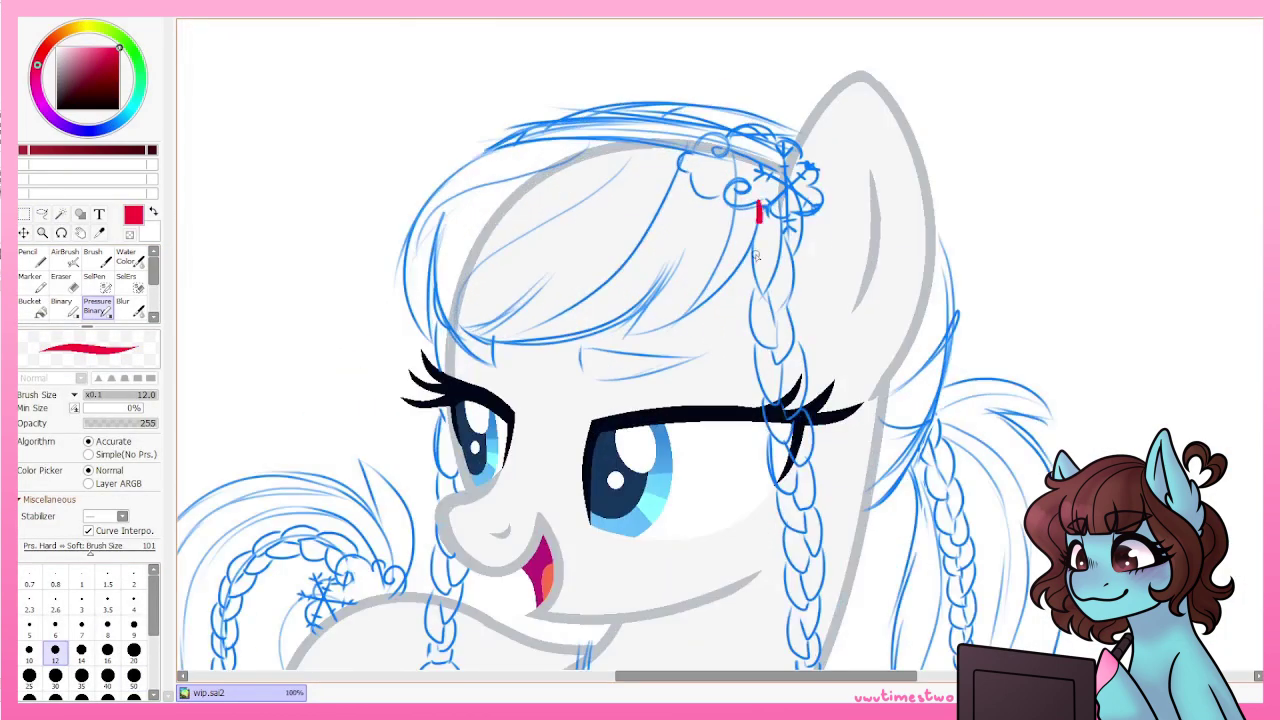
scroll(677, 90, up, 2)
drag(465, 178, 780, 340)
drag(864, 168, 700, 350)
scroll(700, 350, up, 3)
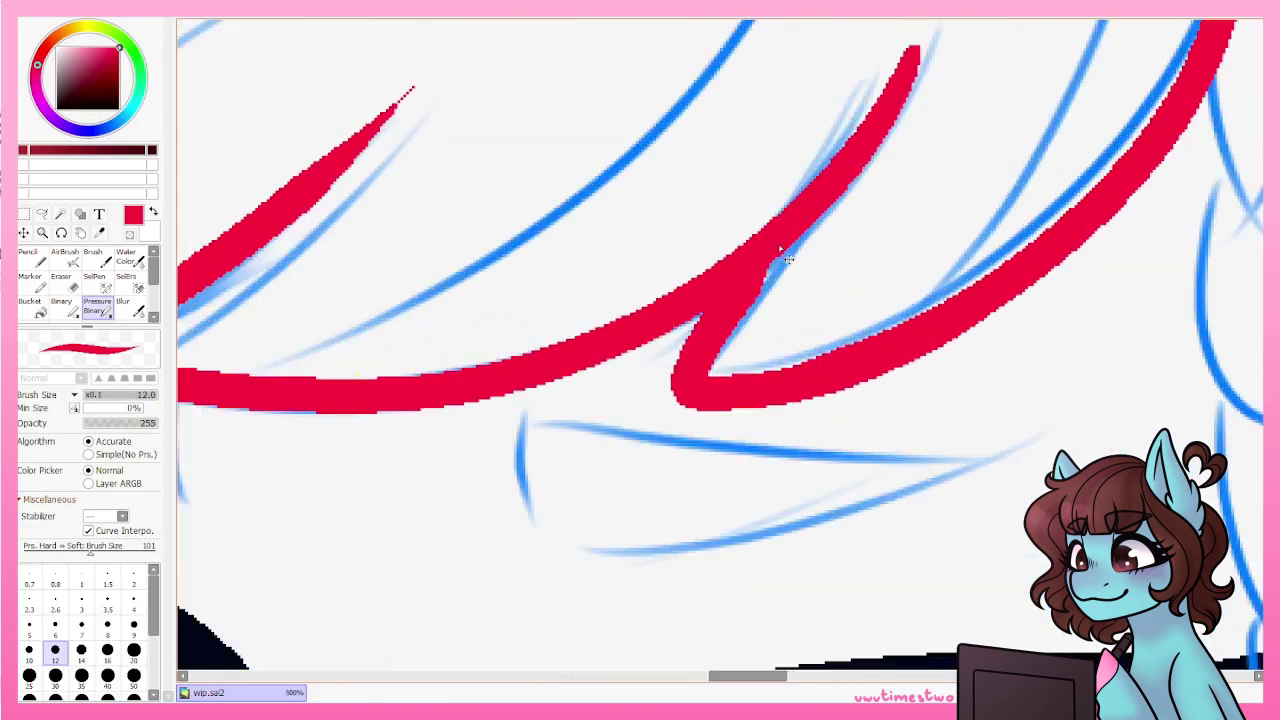
Line the inner curved strand and pointed tip at the front end of the bangs in red.
scroll(927, 378, down, 1)
scroll(927, 378, down, 2)
drag(400, 85, 470, 425)
scroll(470, 425, down, 2)
drag(595, 210, 520, 480)
scroll(520, 480, up, 1)
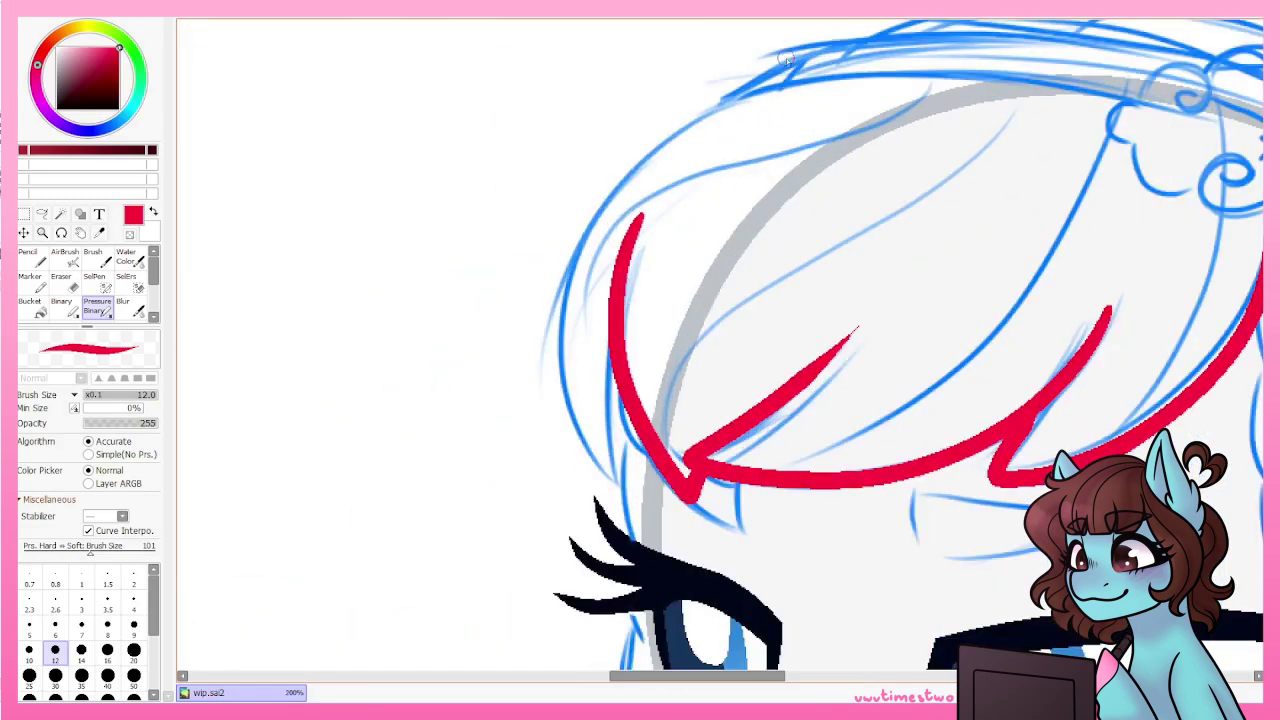
Line the outer contour of the bangs and the raised hair across the top of the head in red.
scroll(600, 400, up, 1)
drag(1020, 115, 610, 335)
drag(625, 385, 660, 420)
scroll(660, 420, down, 2)
scroll(700, 250, up, 2)
drag(980, 290, 592, 250)
scroll(592, 250, down, 2)
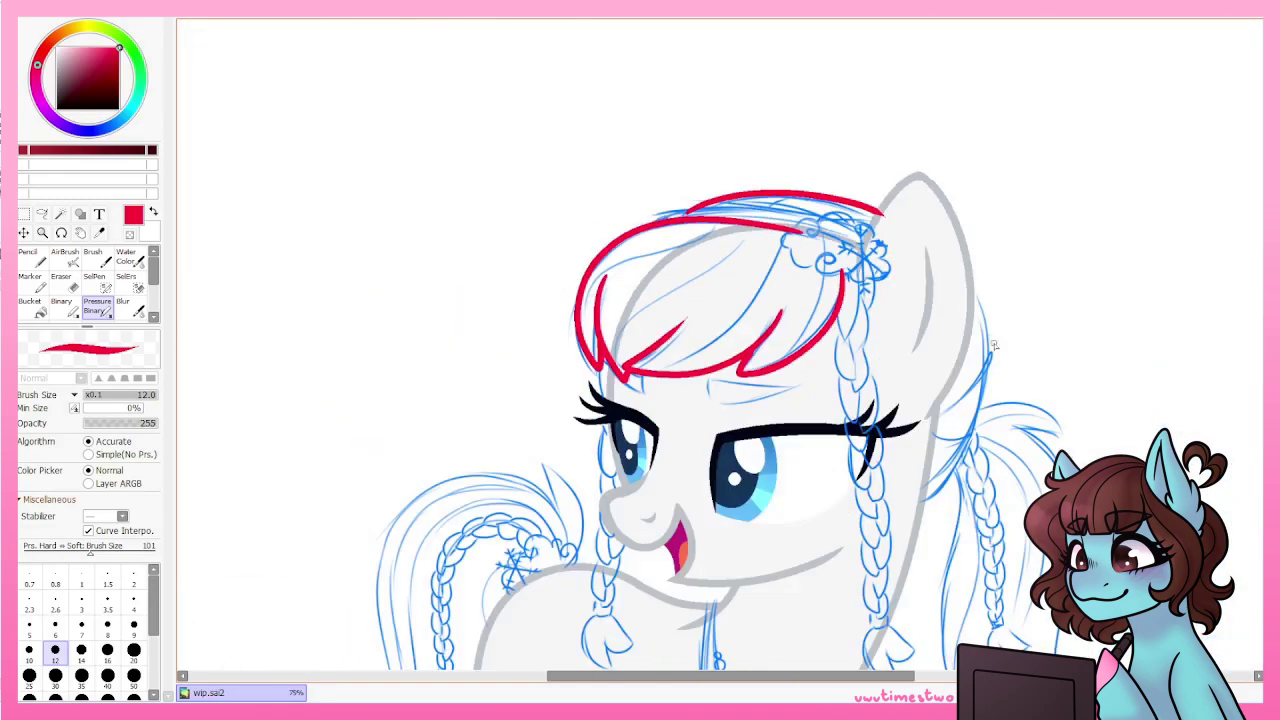
Line the hair behind the ear and the full ponytail outline with its jagged tips in red.
drag(1000, 286, 908, 504)
scroll(908, 504, up, 1)
scroll(1130, 440, up, 1)
drag(880, 175, 860, 550)
scroll(860, 550, down, 2)
drag(776, 400, 862, 560)
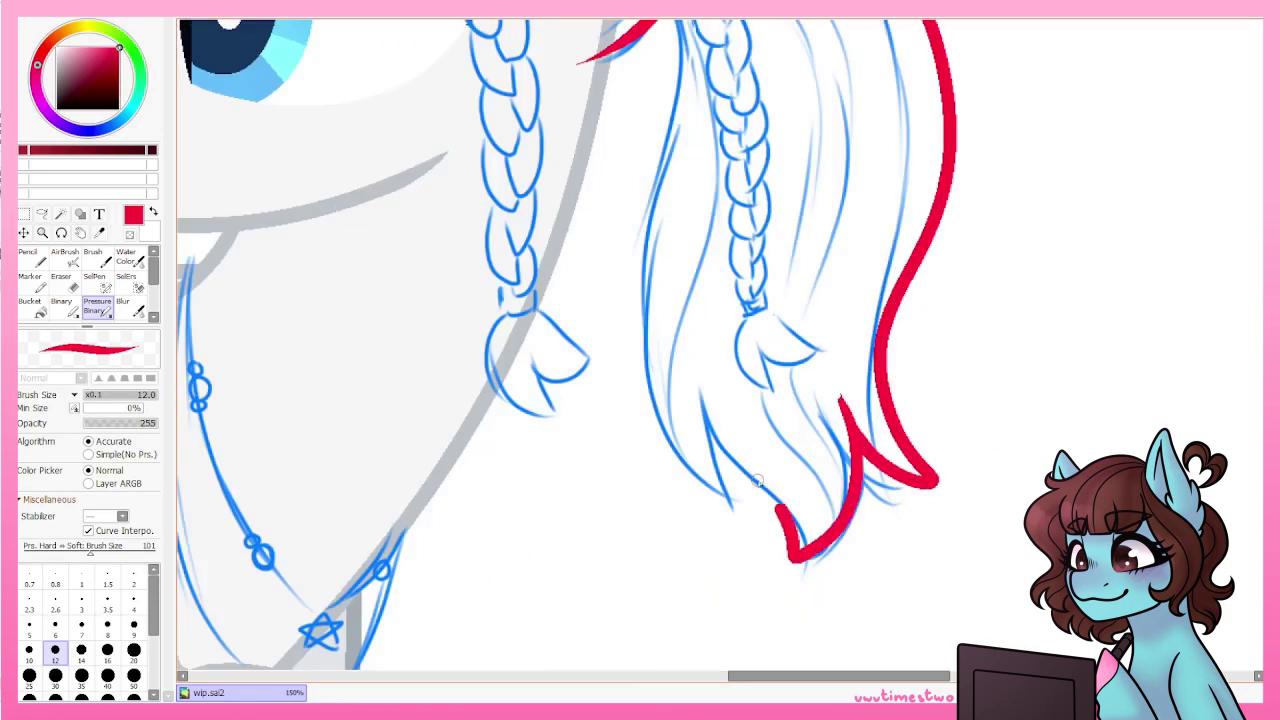
scroll(862, 560, down, 1)
drag(688, 70, 657, 255)
scroll(728, 205, down, 2)
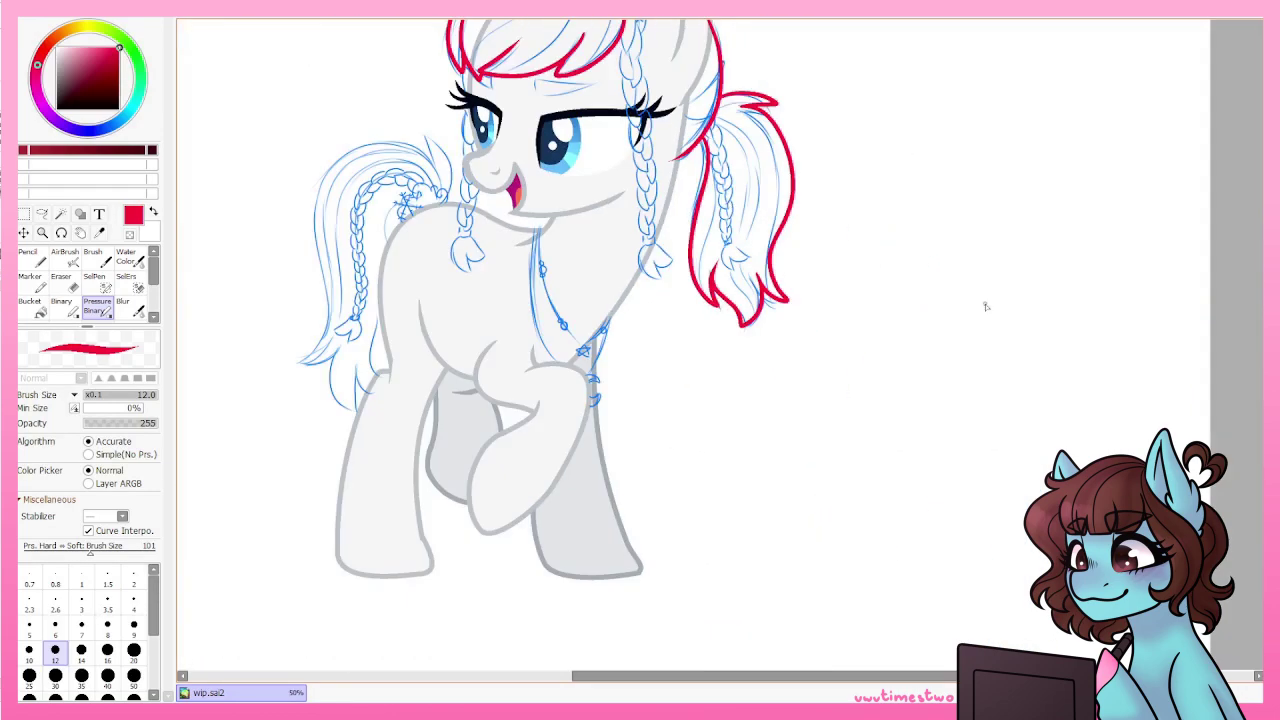
Line the tail's outer contour and its jagged lower tips in red.
scroll(663, 361, up, 2)
drag(570, 242, 416, 612)
scroll(500, 251, down, 2)
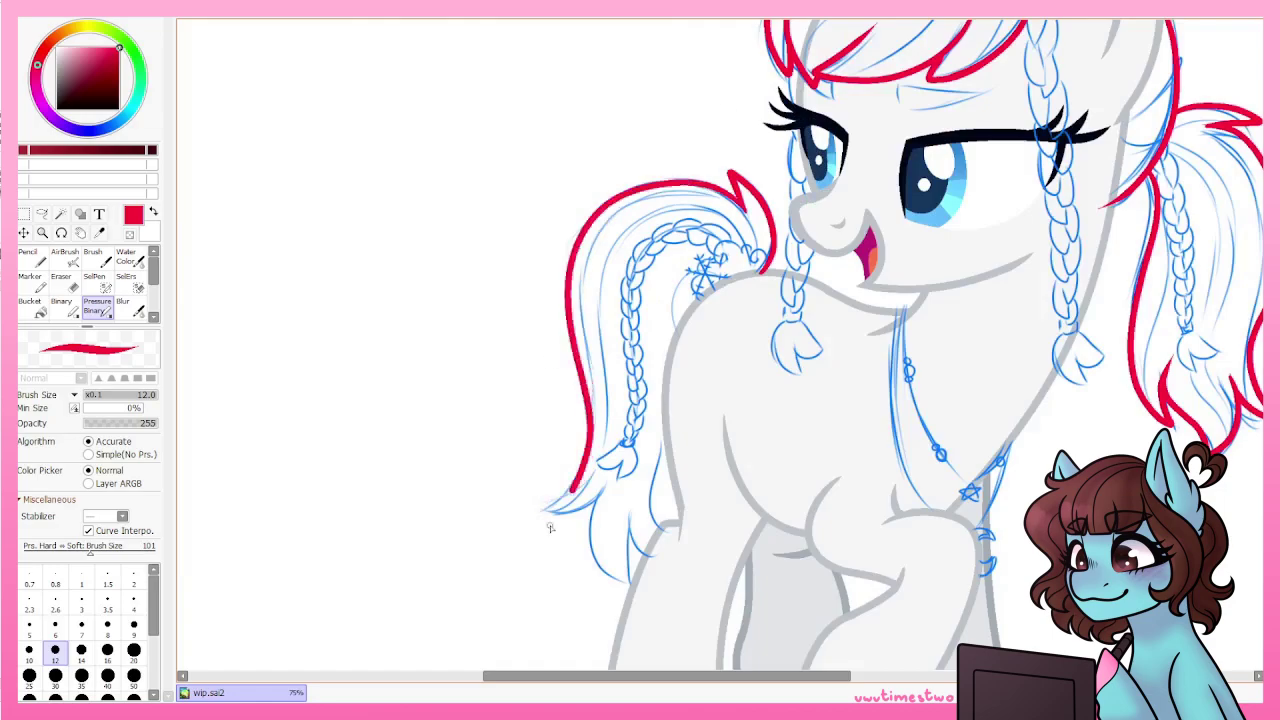
scroll(560, 510, up, 3)
drag(544, 404, 646, 592)
scroll(563, 575, down, 1)
Trim and sharpen the red line ends on the tail, bangs and ponytail with the transparent Binary pen at size 20.
key(e)
scroll(563, 575, up, 2)
scroll(620, 608, down, 2)
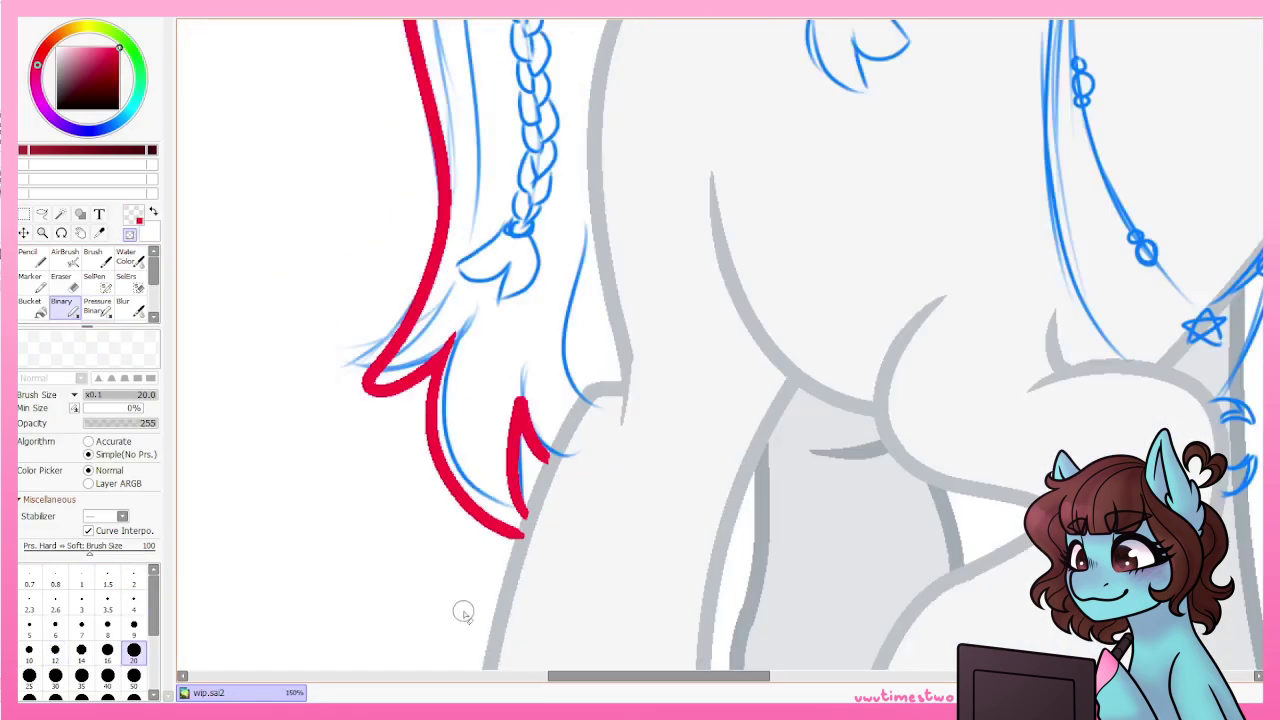
scroll(460, 608, up, 3)
scroll(623, 294, down, 4)
scroll(668, 316, up, 4)
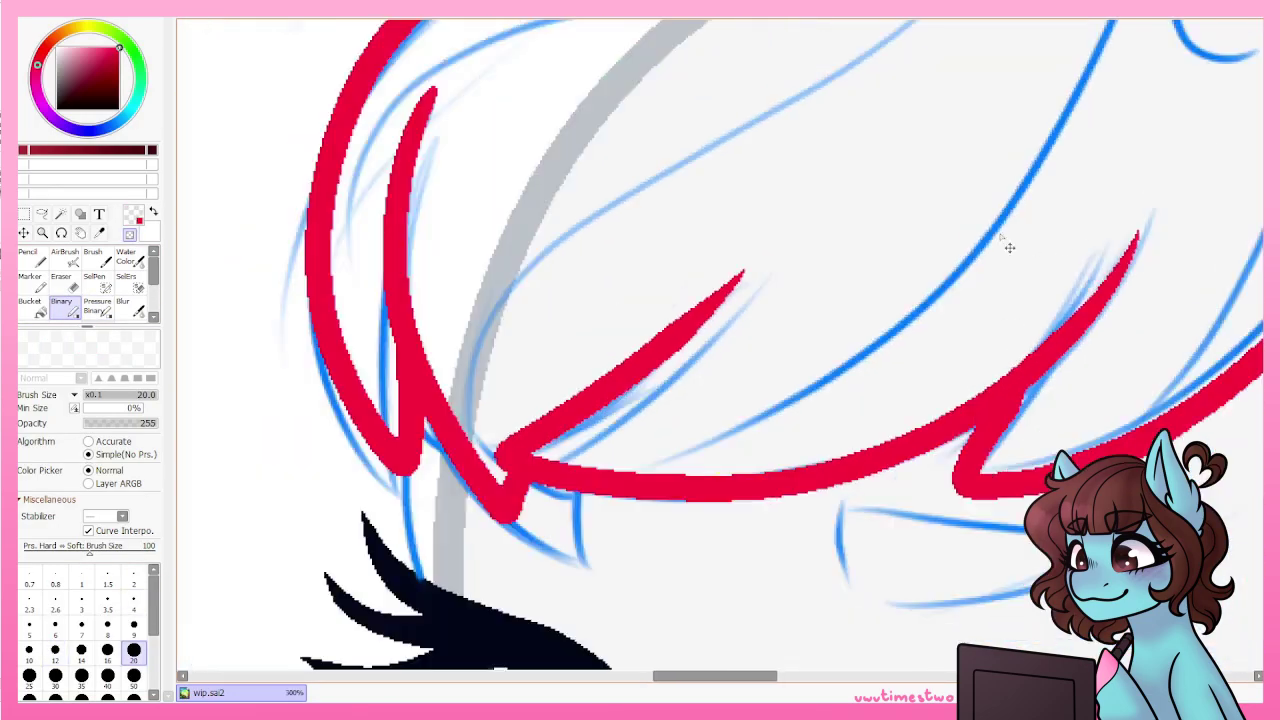
scroll(654, 131, up, 1)
scroll(1005, 382, down, 3)
scroll(1005, 382, down, 2)
scroll(1003, 398, up, 4)
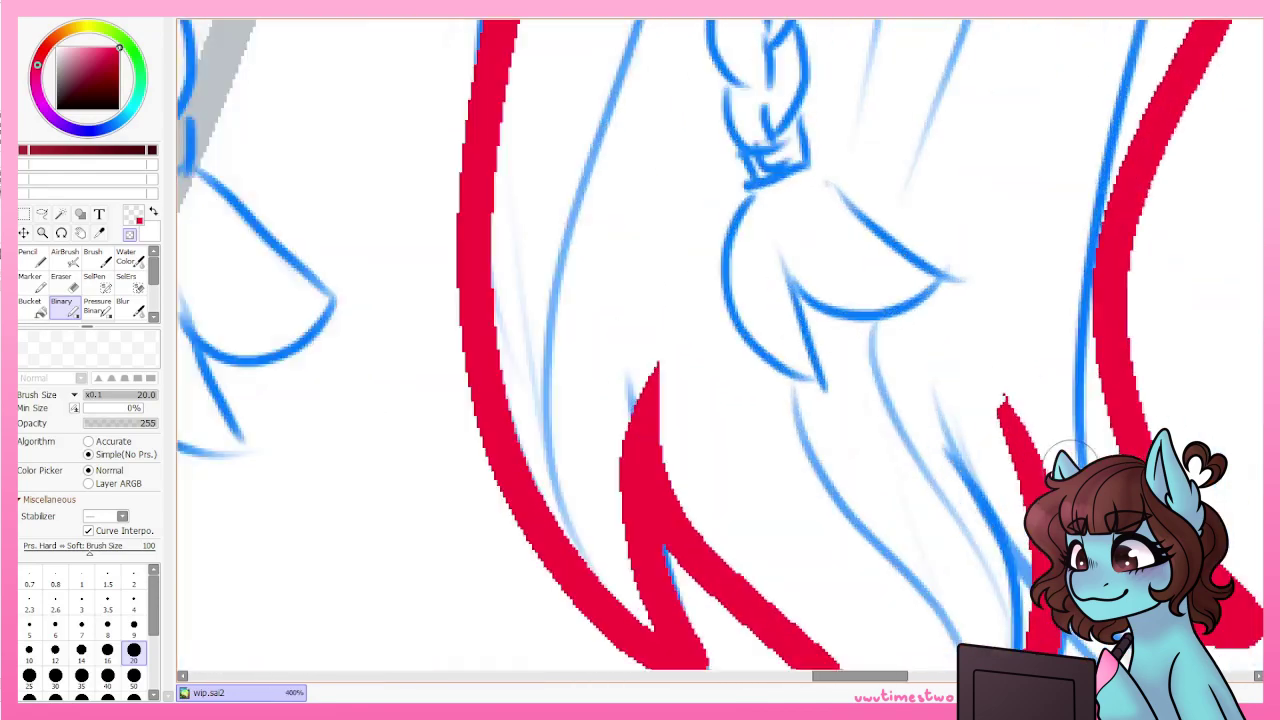
scroll(680, 551, down, 3)
scroll(749, 234, up, 4)
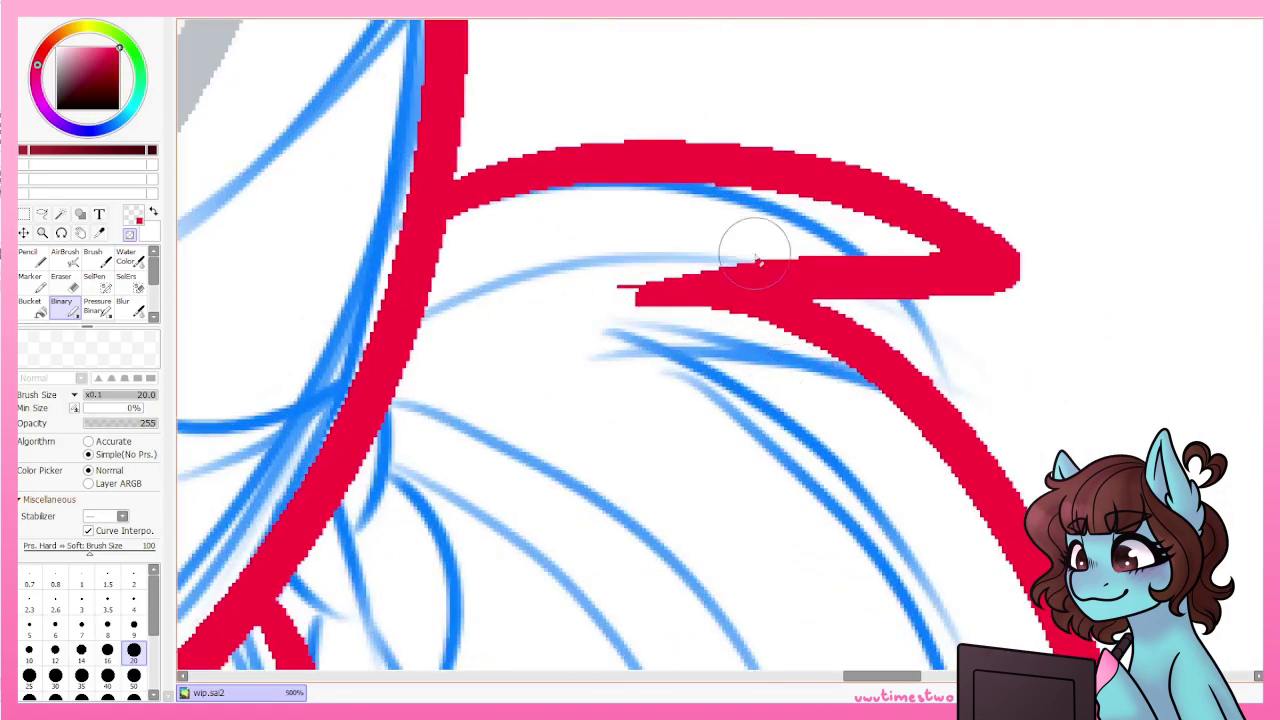
scroll(629, 343, up, 1)
scroll(830, 168, down, 5)
Line the upper and middle links of the braid hanging in front of the ear in red with the Pressure Binary pen at size 12.
click(97, 305)
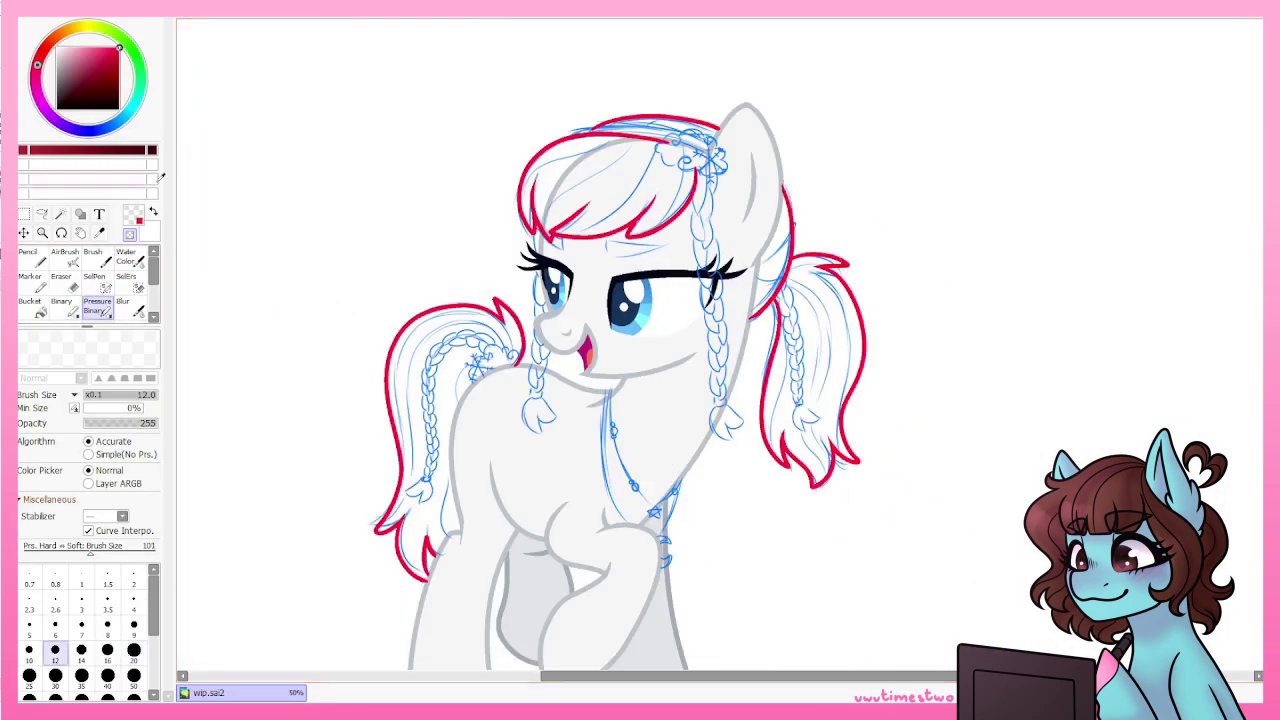
scroll(667, 228, up, 4)
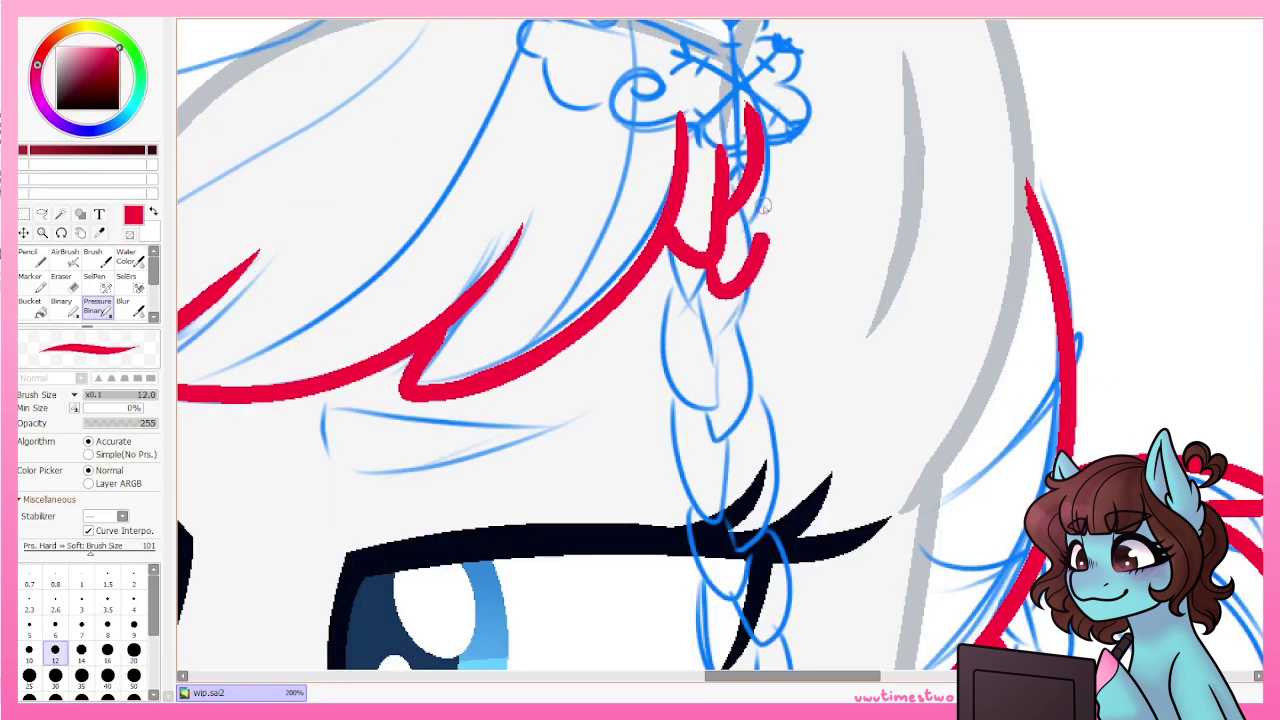
drag(718, 305, 776, 175)
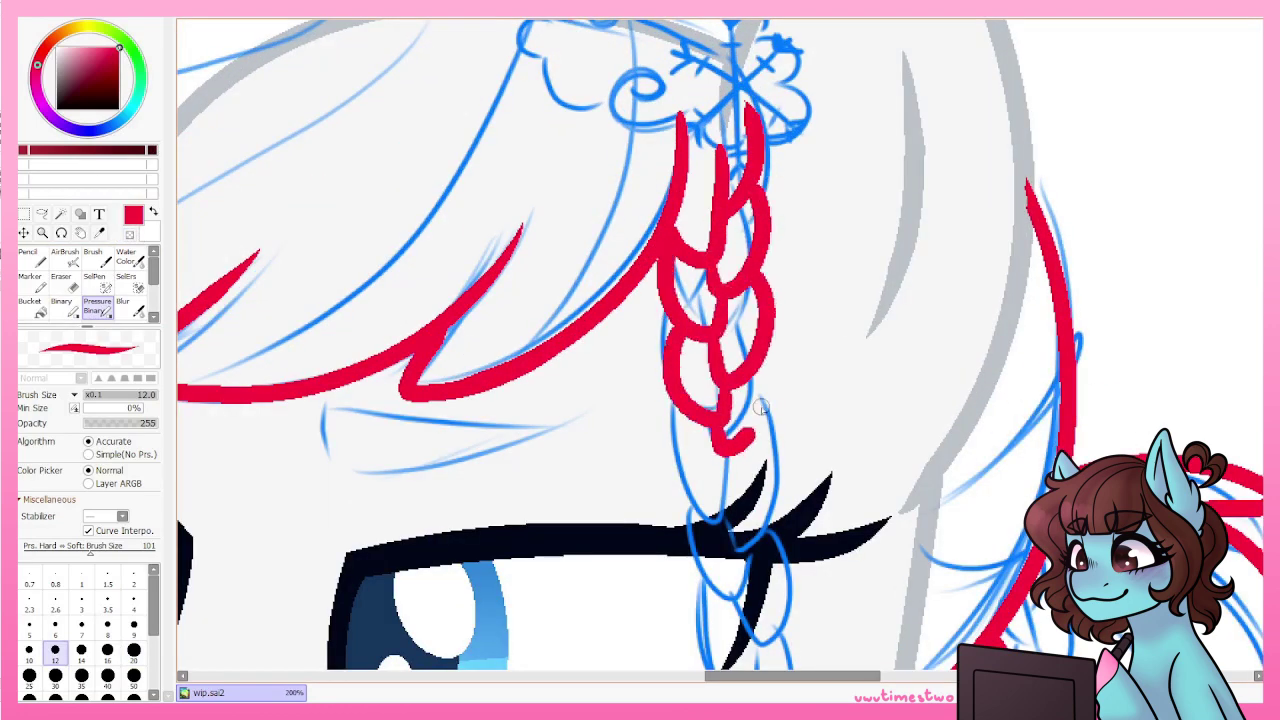
scroll(760, 405, down, 4)
drag(684, 172, 762, 282)
mouse_move(770, 198)
mouse_down()
mouse_move(738, 362)
mouse_move(760, 450)
mouse_move(772, 215)
mouse_up()
scroll(765, 420, down, 3)
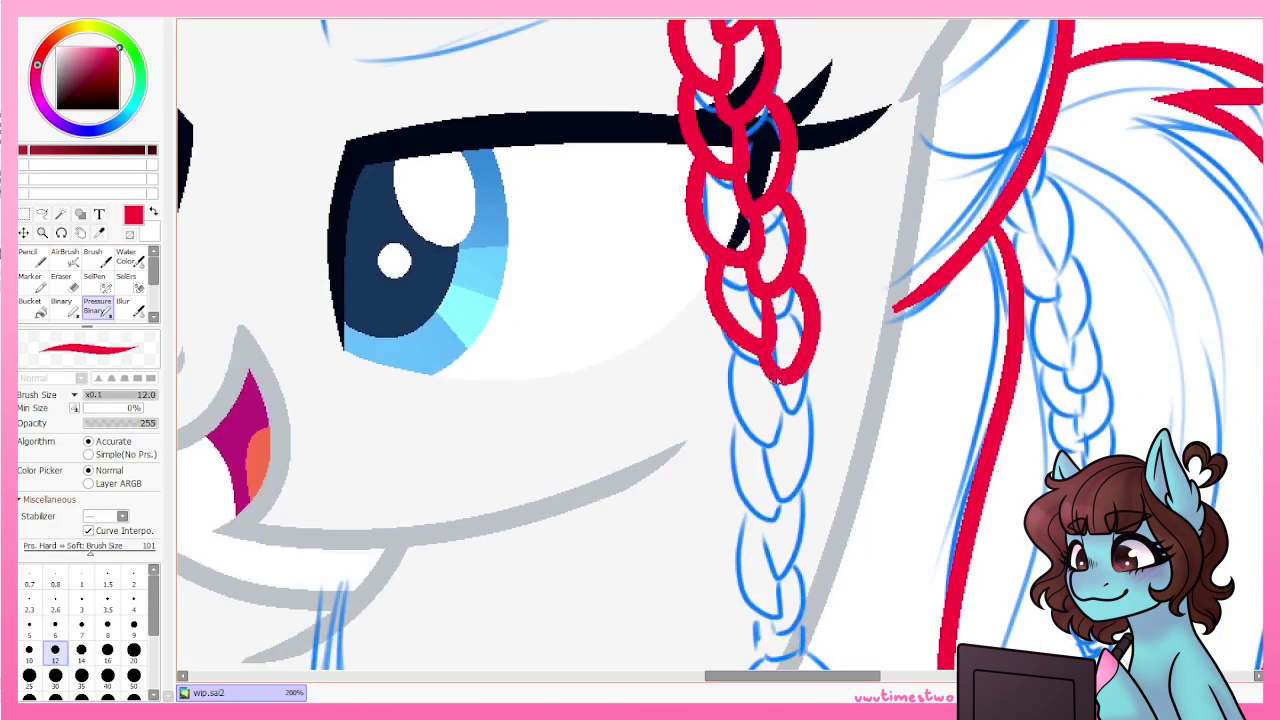
drag(776, 491, 805, 520)
Line the lowest links and the pointed tassel of the braid in front of the ear in red.
scroll(790, 500, down, 3)
drag(720, 300, 790, 410)
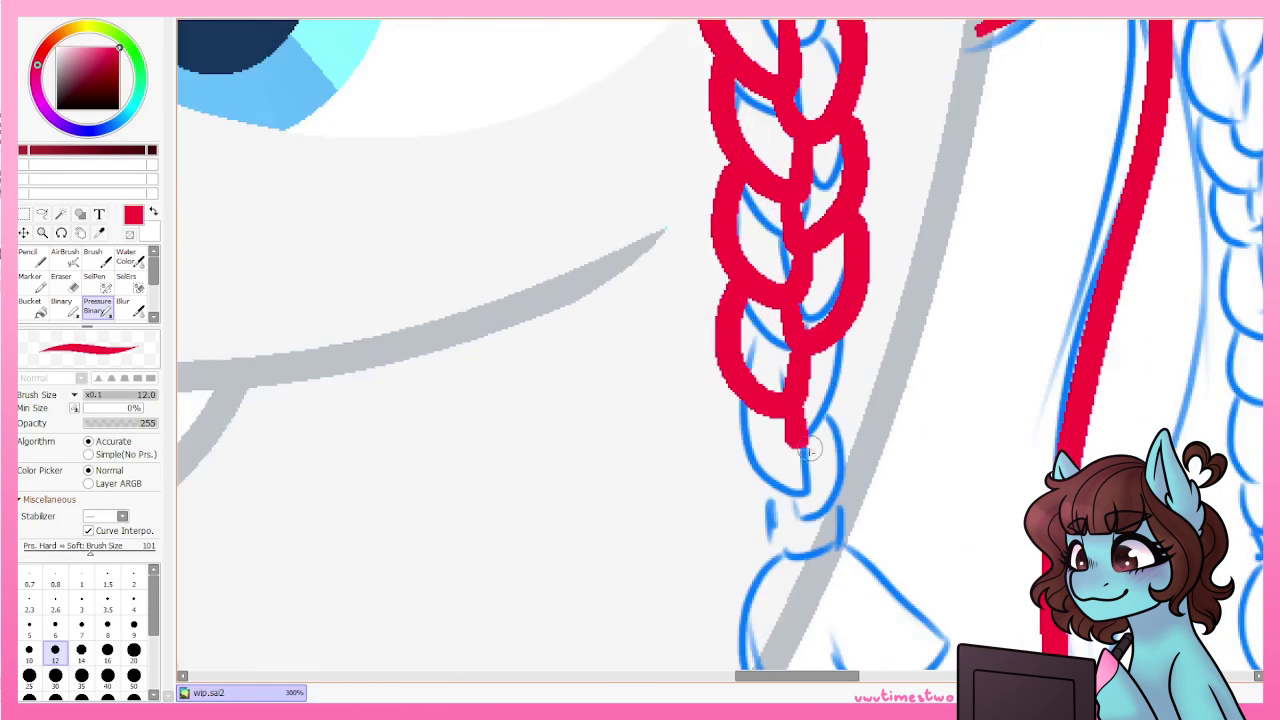
drag(800, 340, 770, 500)
drag(805, 420, 840, 505)
scroll(792, 363, down, 2)
drag(790, 365, 850, 470)
scroll(820, 450, down, 3)
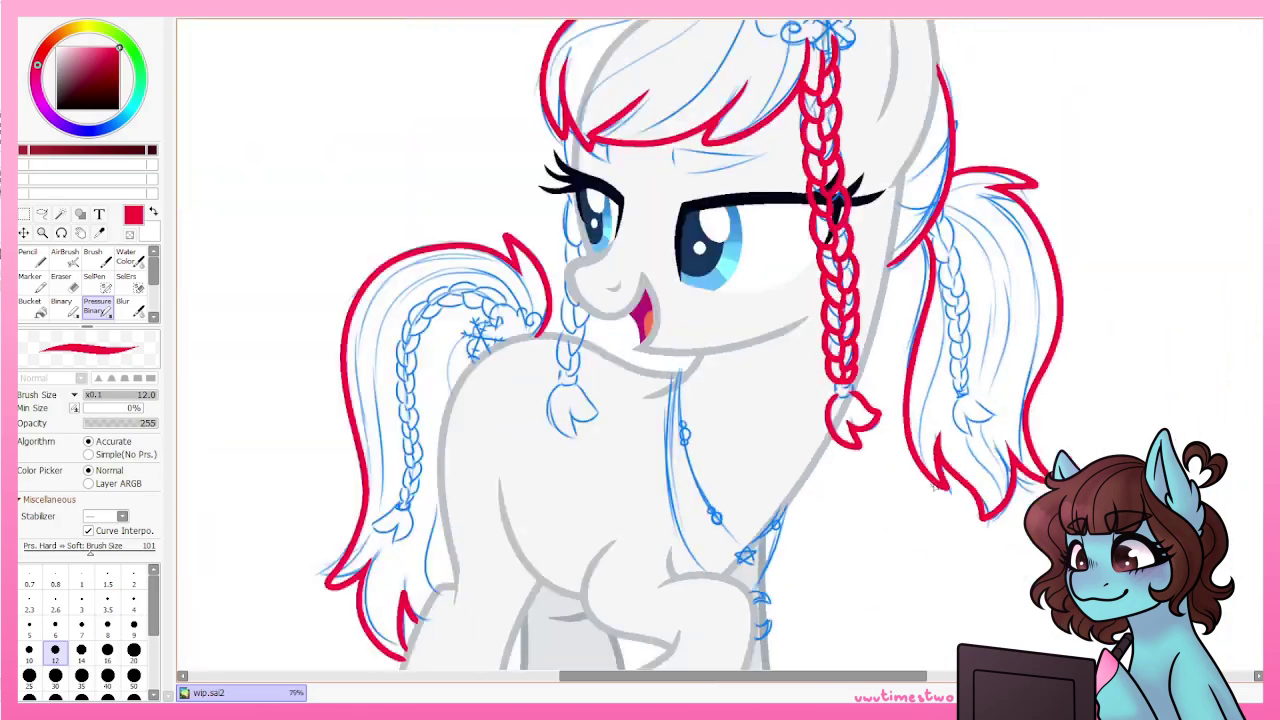
Line the upper links of the far-side braid past the far eye in red.
scroll(680, 400, up, 3)
mouse_move(695, 360)
mouse_down()
mouse_move(668, 465)
mouse_move(708, 518)
mouse_up()
scroll(707, 342, down, 3)
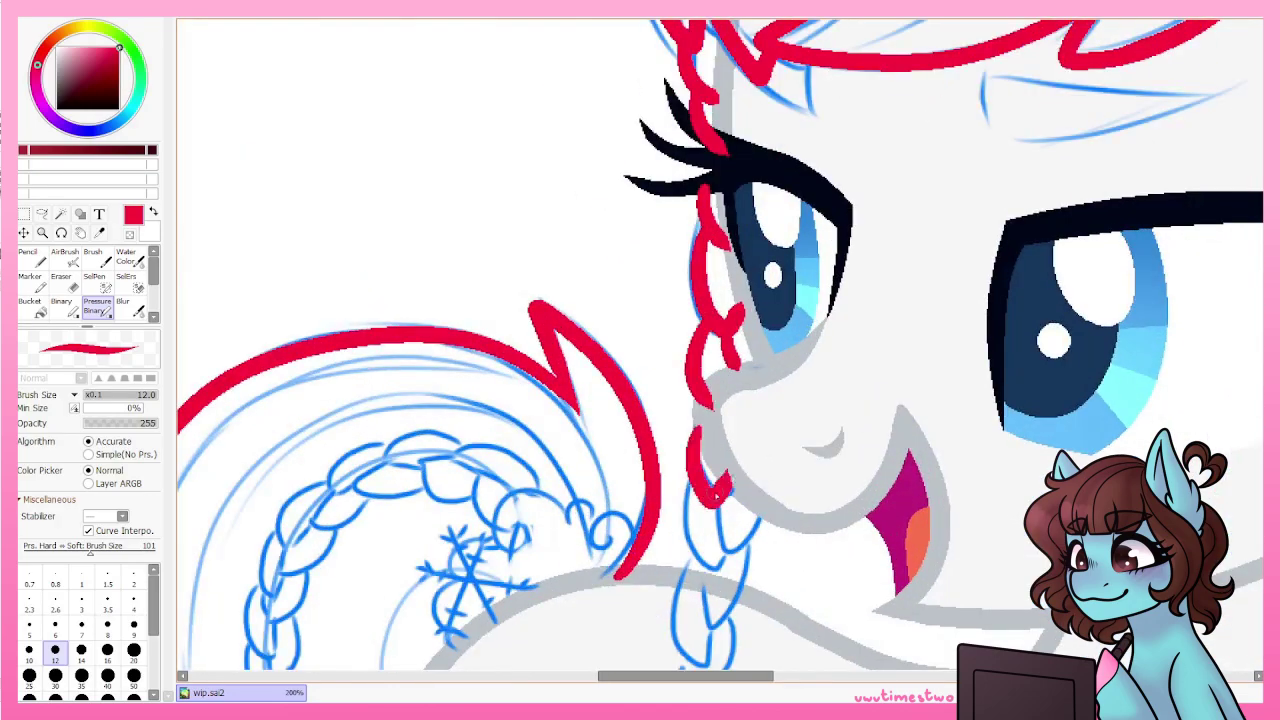
Line the lower links and tassel of the far-side braid in red.
scroll(700, 484, down, 3)
drag(760, 360, 790, 490)
drag(720, 380, 700, 525)
drag(770, 445, 800, 520)
scroll(800, 357, up, 2)
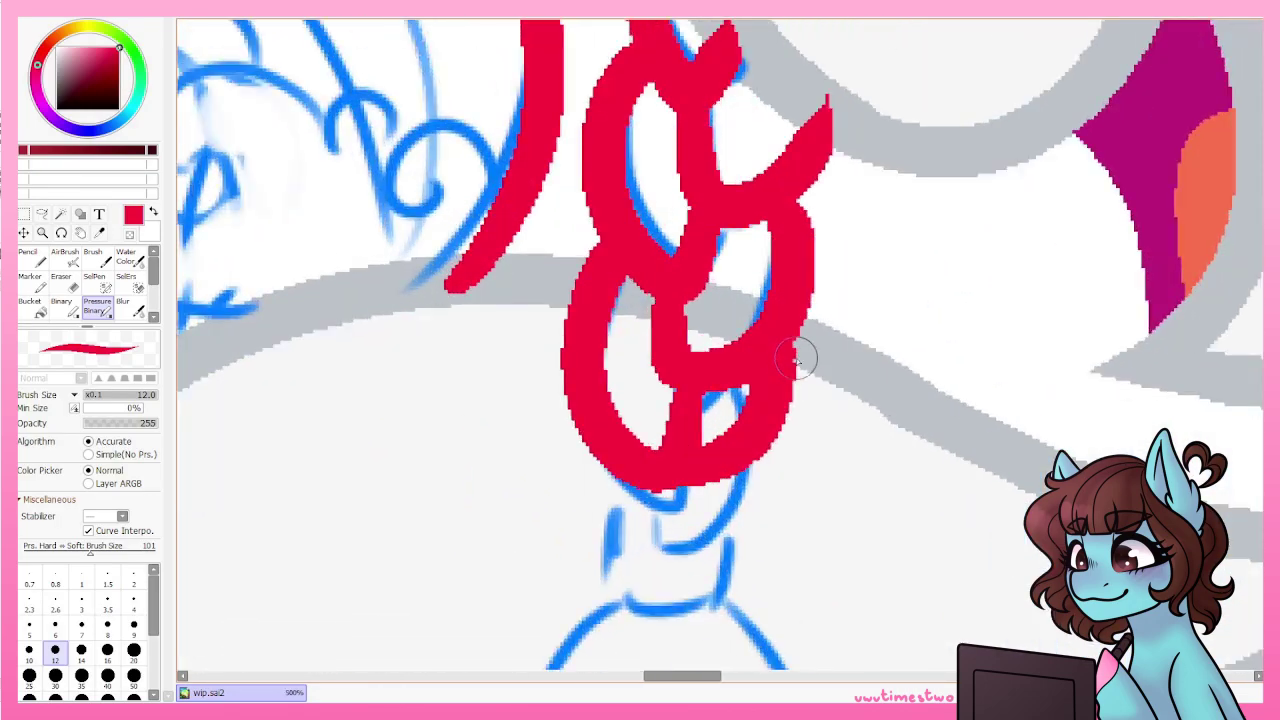
scroll(800, 357, down, 2)
drag(735, 372, 782, 515)
scroll(752, 472, down, 4)
Line the upper and middle links of the braid inside the ponytail in red.
scroll(810, 400, up, 5)
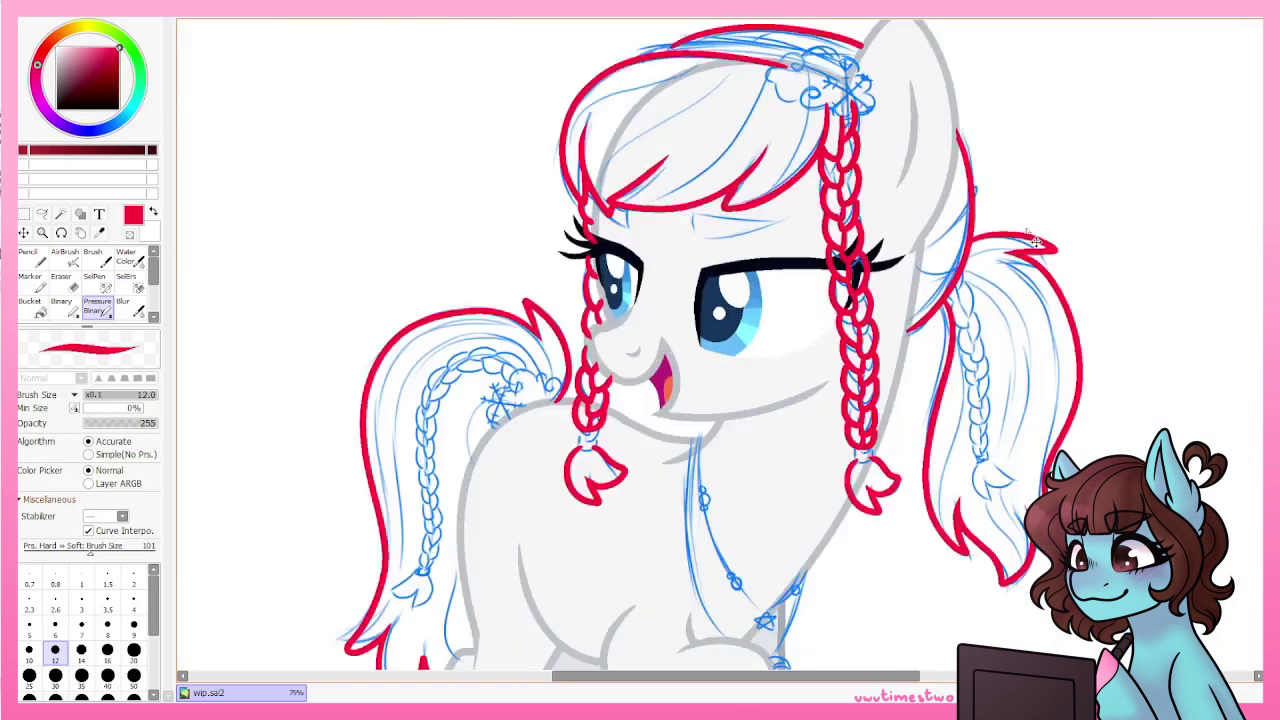
drag(795, 370, 822, 385)
scroll(823, 385, down, 2)
mouse_move(760, 230)
mouse_down()
mouse_move(796, 316)
mouse_move(781, 258)
mouse_move(849, 386)
mouse_move(837, 449)
mouse_up()
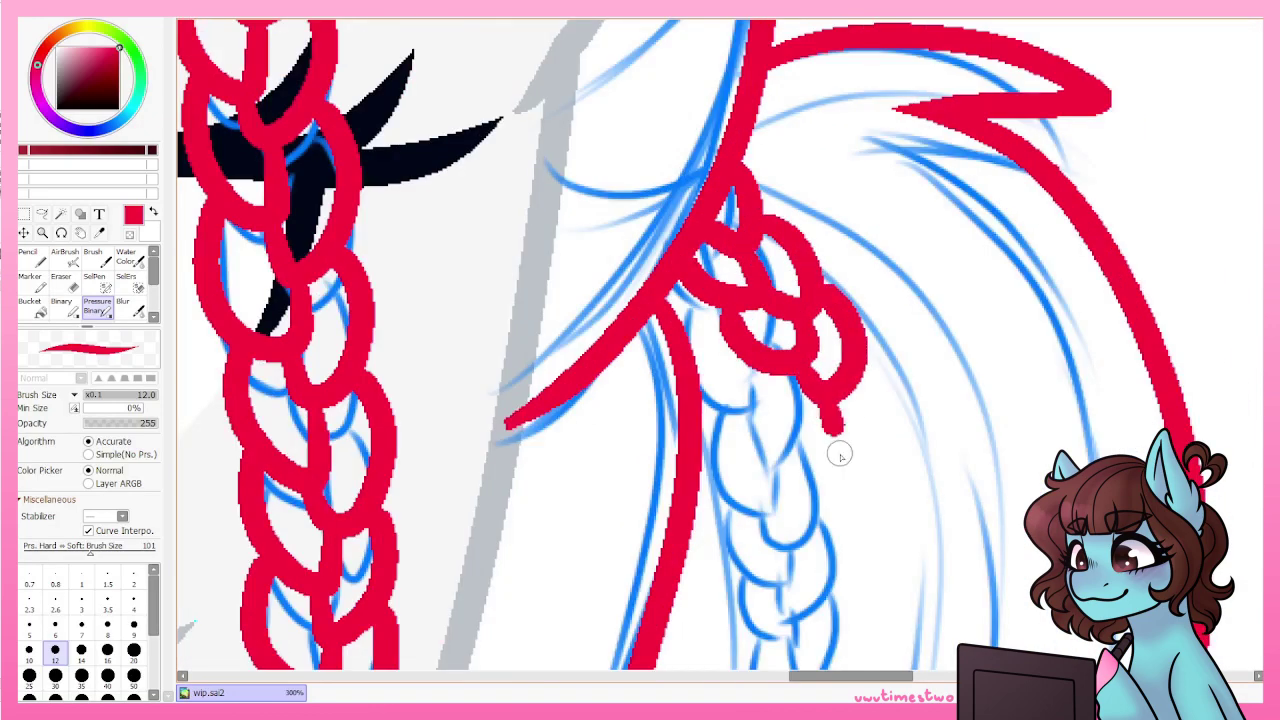
drag(800, 370, 845, 460)
scroll(885, 203, down, 2)
scroll(885, 300, up, 2)
drag(883, 306, 840, 385)
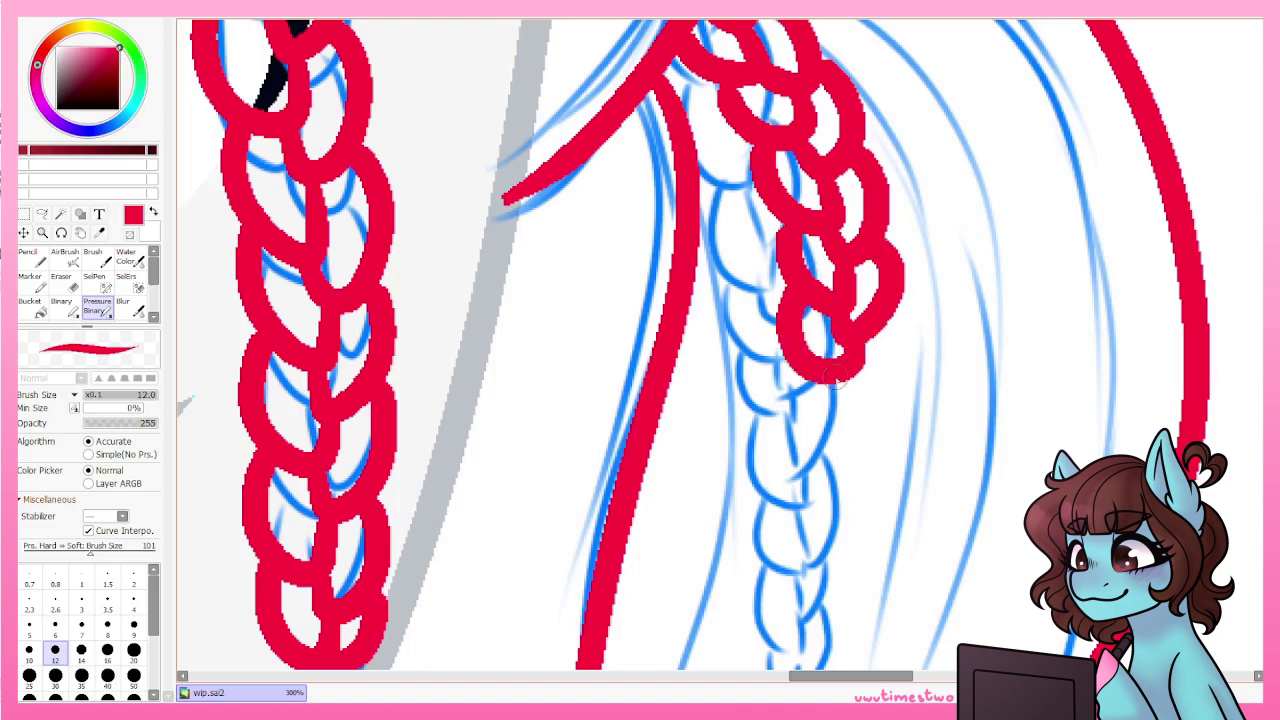
drag(860, 330, 806, 356)
drag(875, 405, 820, 520)
drag(870, 450, 830, 560)
Line the lowest links and the tassel of the ponytail braid in red.
scroll(850, 480, down, 2)
drag(860, 340, 850, 480)
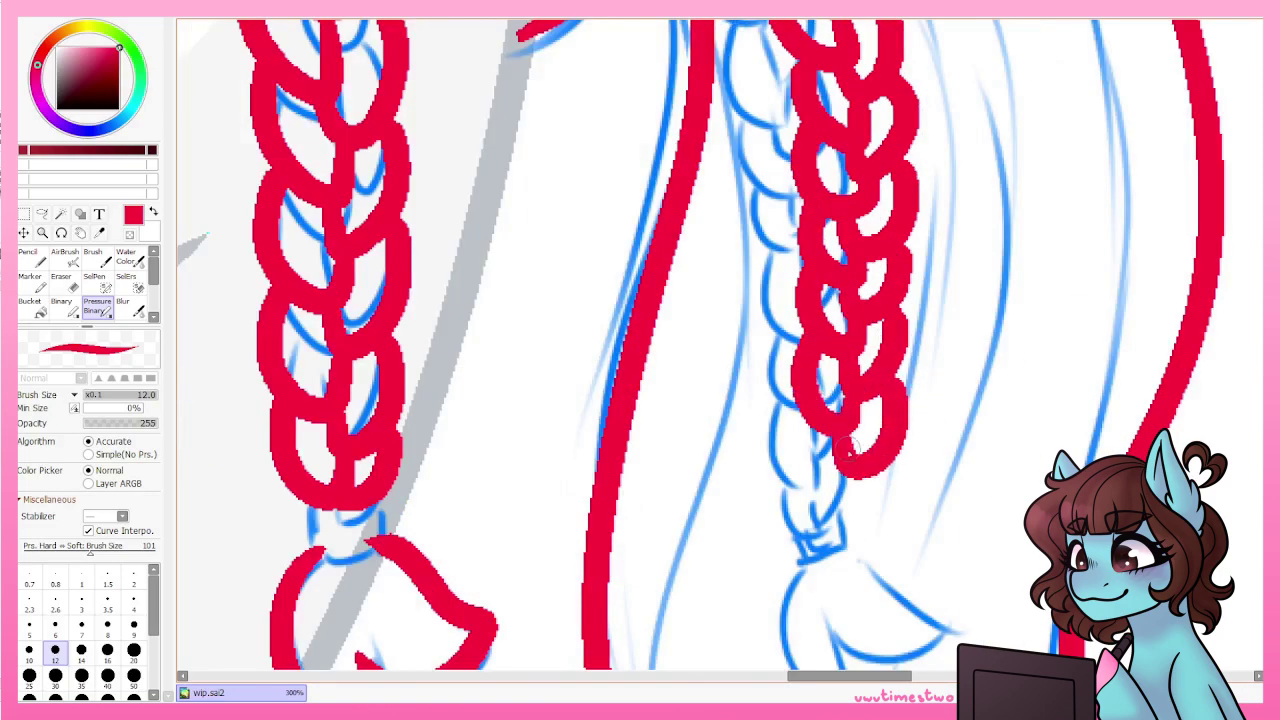
drag(800, 420, 878, 434)
scroll(877, 432, down, 1)
drag(800, 520, 969, 531)
drag(960, 440, 880, 560)
scroll(880, 500, down, 3)
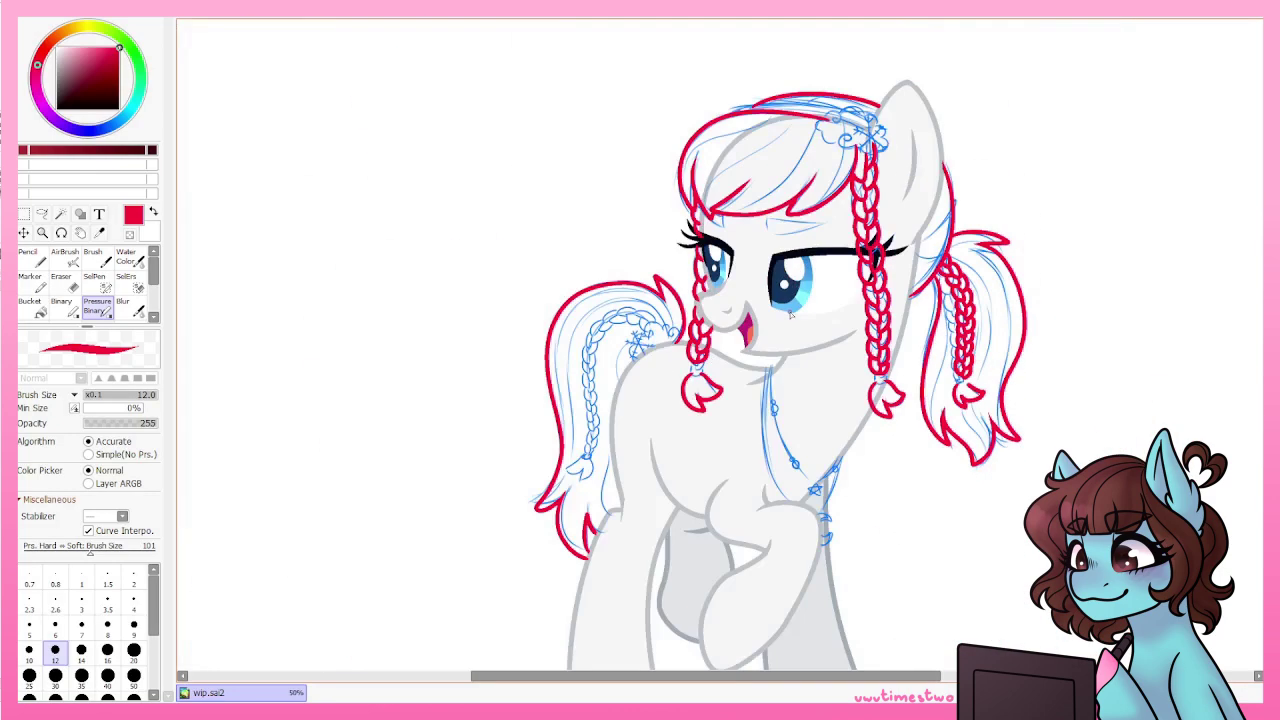
Line the curved upper links of the tail braid in red, starting at the cloud ornament.
scroll(630, 331, up, 3)
scroll(590, 280, up, 2)
drag(650, 262, 622, 318)
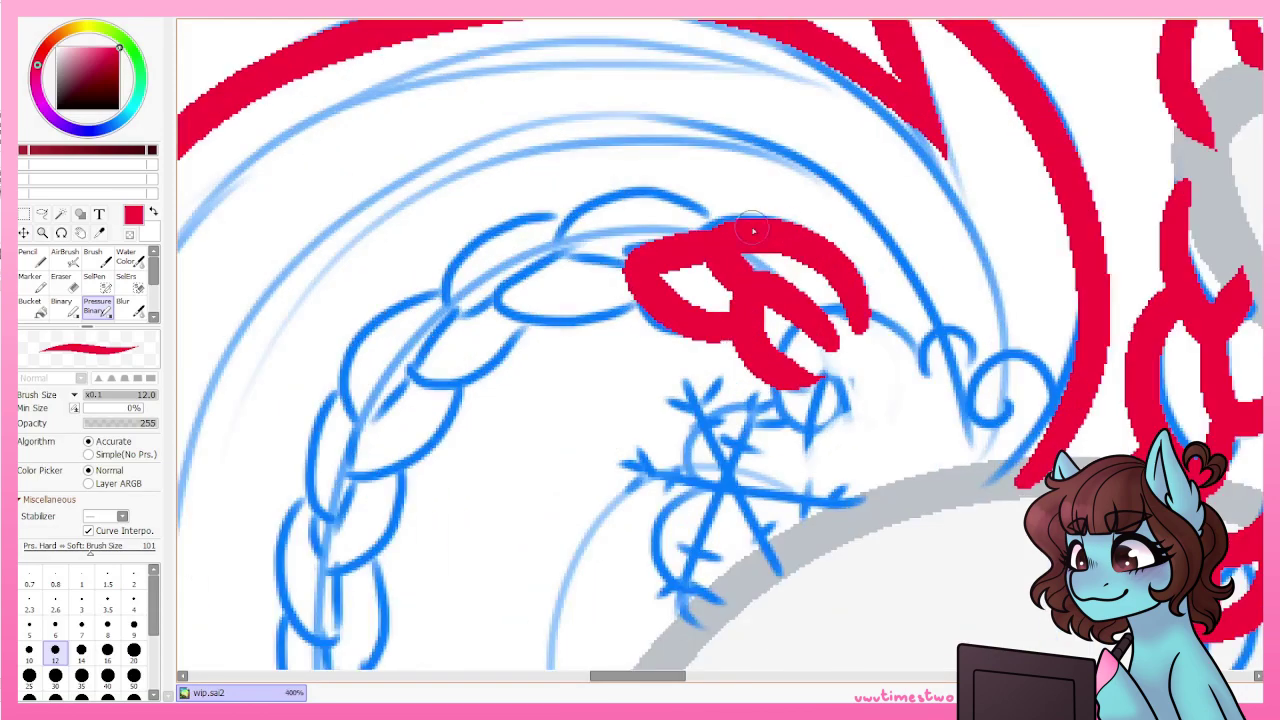
drag(676, 240, 548, 314)
drag(596, 236, 505, 332)
mouse_move(420, 387)
mouse_down()
mouse_move(400, 500)
mouse_move(517, 260)
mouse_move(400, 400)
mouse_up()
mouse_move(480, 370)
mouse_down()
mouse_move(493, 428)
mouse_move(420, 560)
mouse_up()
Line the middle links of the tail braid in red along its vertical stretch.
scroll(450, 500, down, 1)
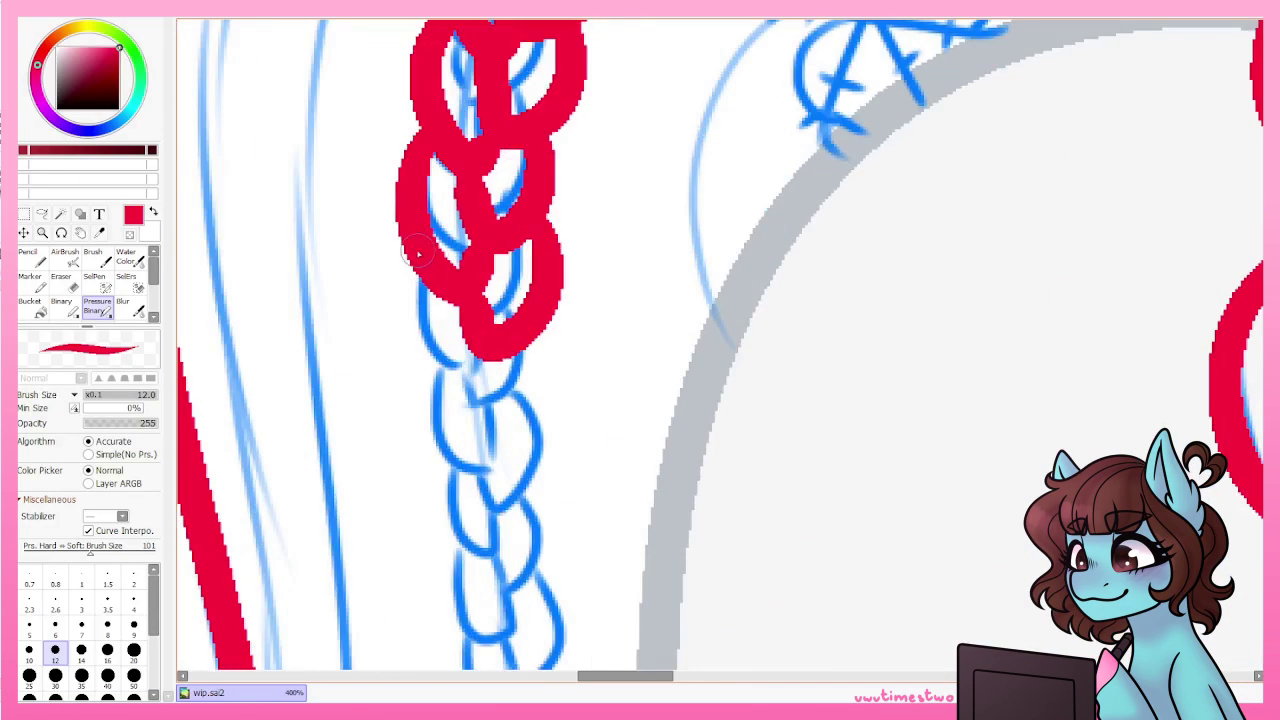
drag(490, 240, 400, 410)
drag(560, 330, 470, 470)
drag(515, 400, 420, 515)
scroll(566, 260, down, 2)
drag(575, 230, 500, 300)
mouse_move(470, 330)
mouse_down()
mouse_move(561, 316)
mouse_move(480, 420)
mouse_up()
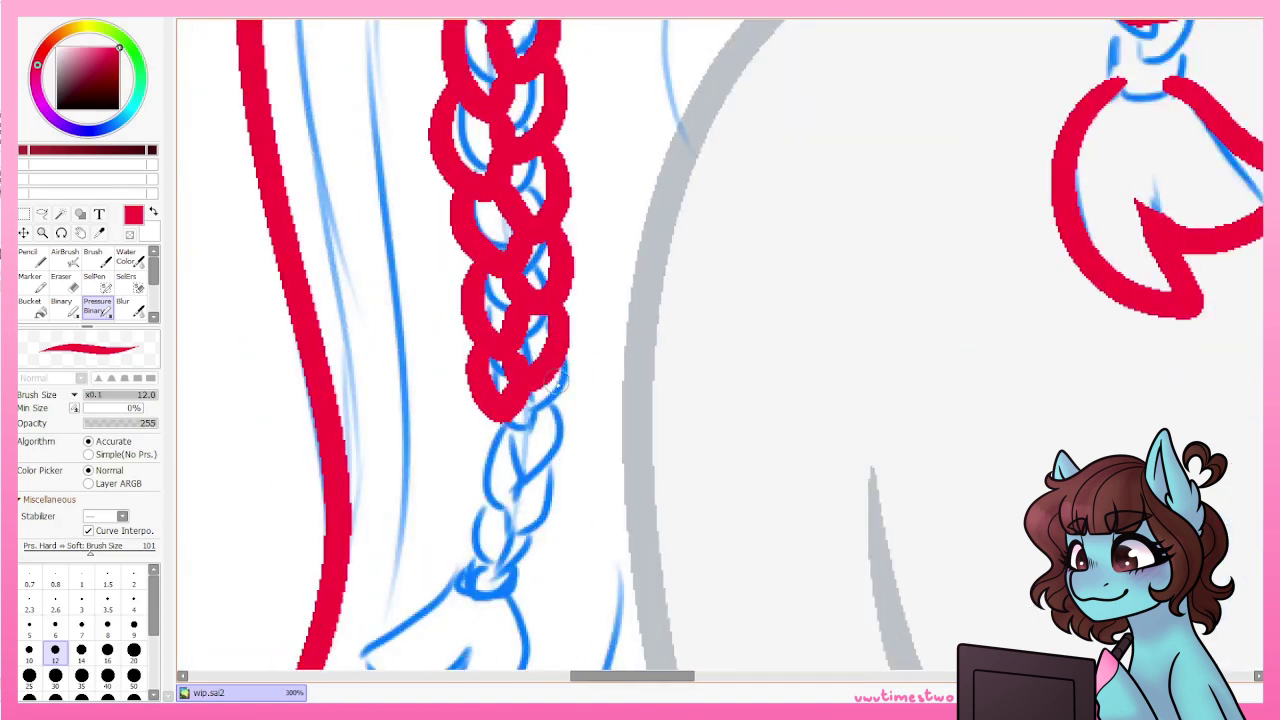
Line the lowest links and the forked tassel of the tail braid in red.
drag(562, 370, 470, 495)
drag(560, 430, 460, 550)
drag(545, 510, 480, 580)
scroll(620, 270, down, 2)
drag(560, 455, 445, 520)
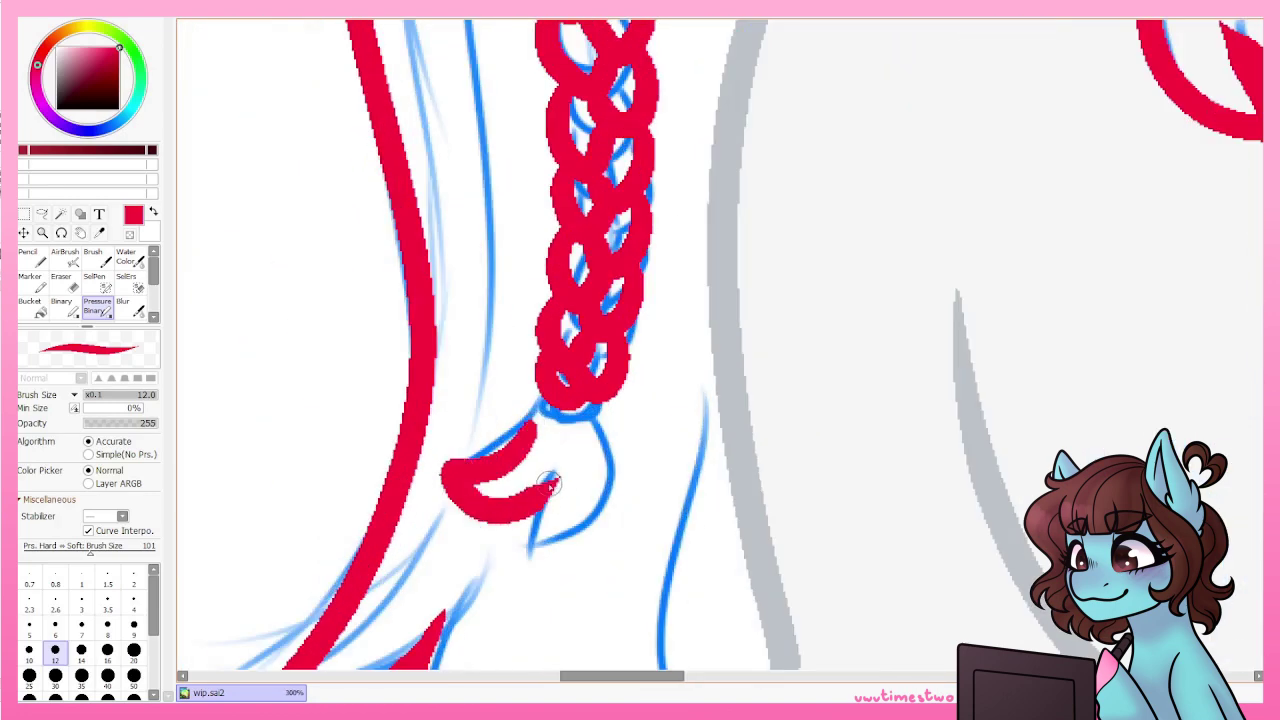
drag(620, 470, 525, 580)
scroll(465, 537, down, 3)
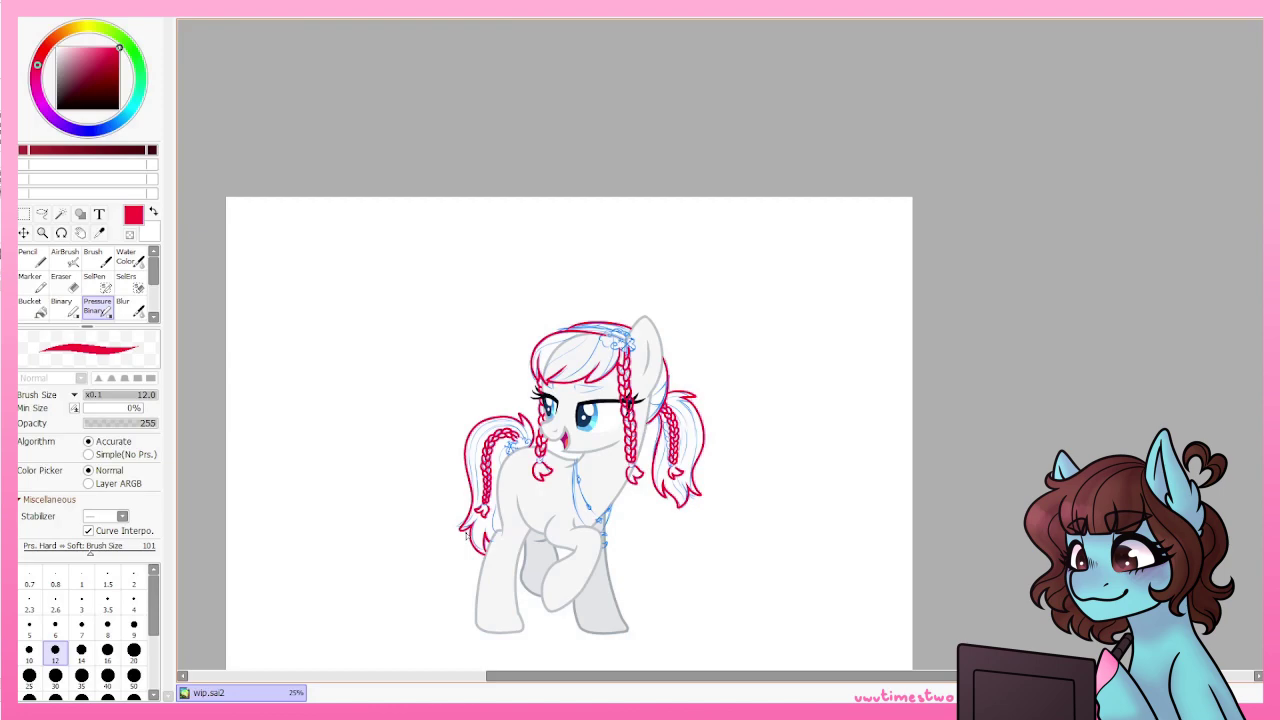
scroll(691, 410, down, 1)
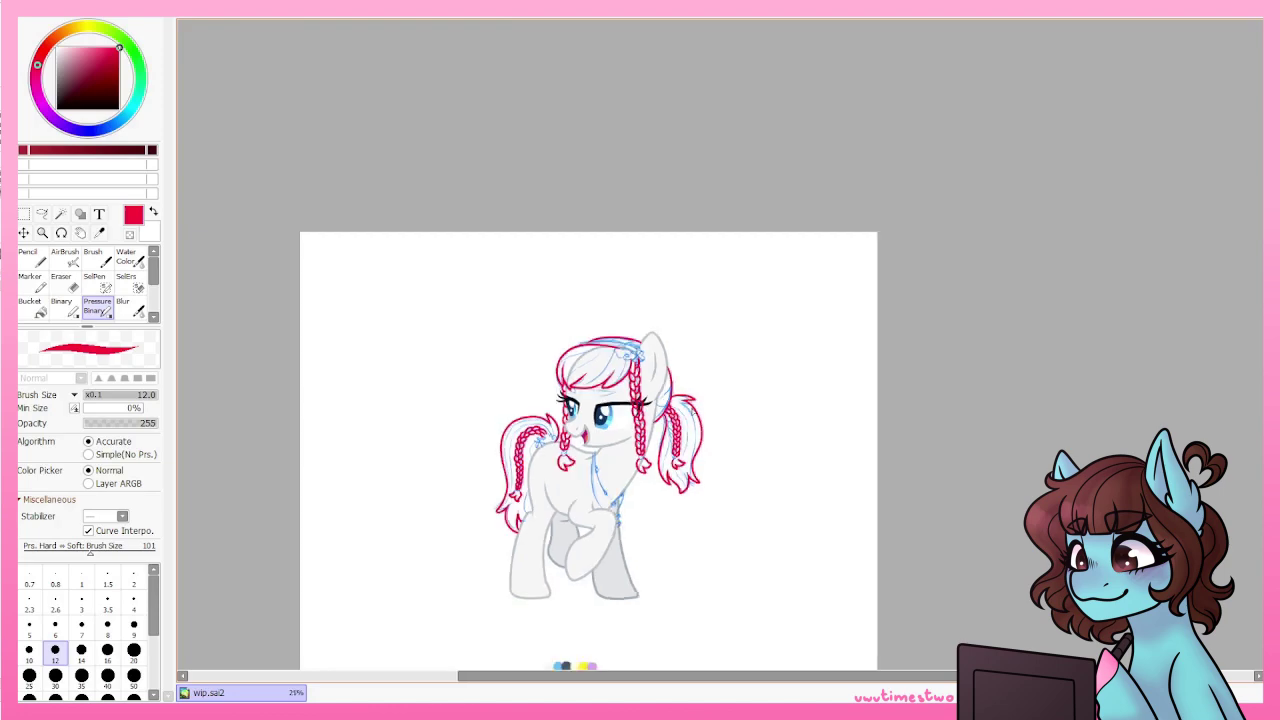
Clean up the red braid and tassel lines with the transparent Binary pen.
scroll(692, 412, up, 15)
key(b)
key(x)
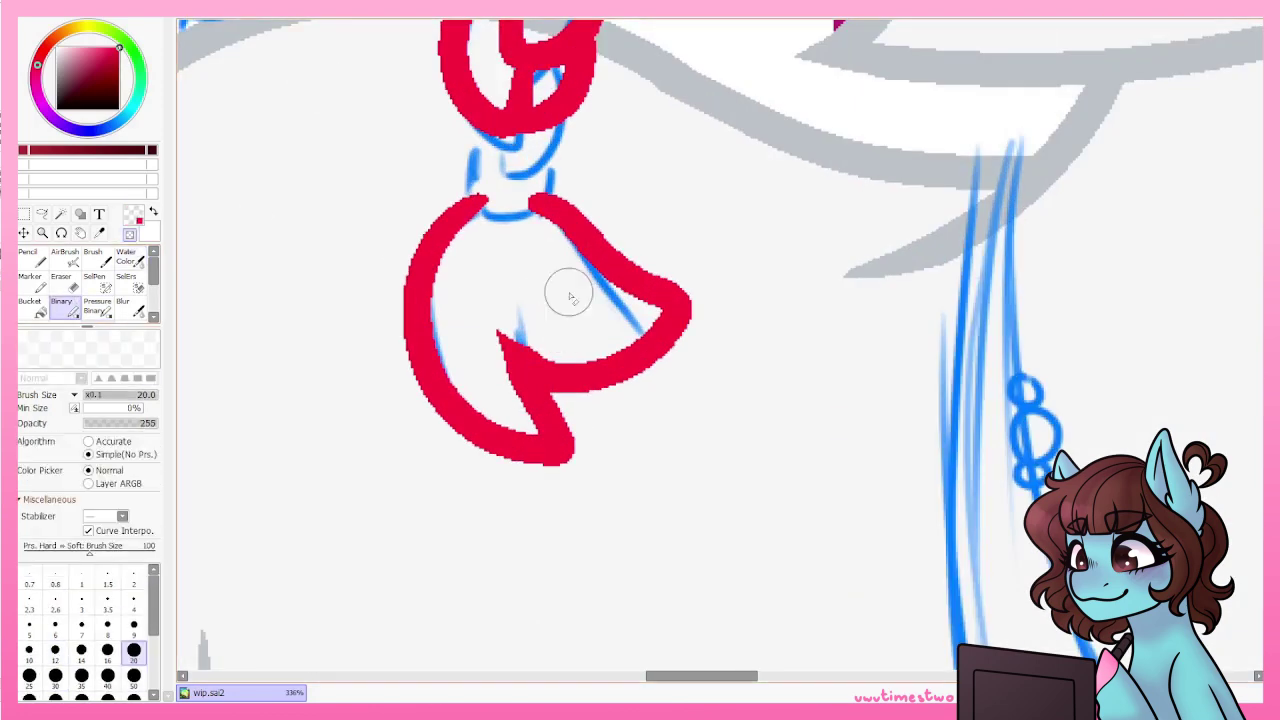
scroll(566, 286, down, 5)
scroll(694, 423, up, 7)
scroll(972, 443, down, 10)
key(bracketleft)
key(bracketleft)
key(bracketleft)
key(bracketleft)
key(bracketleft)
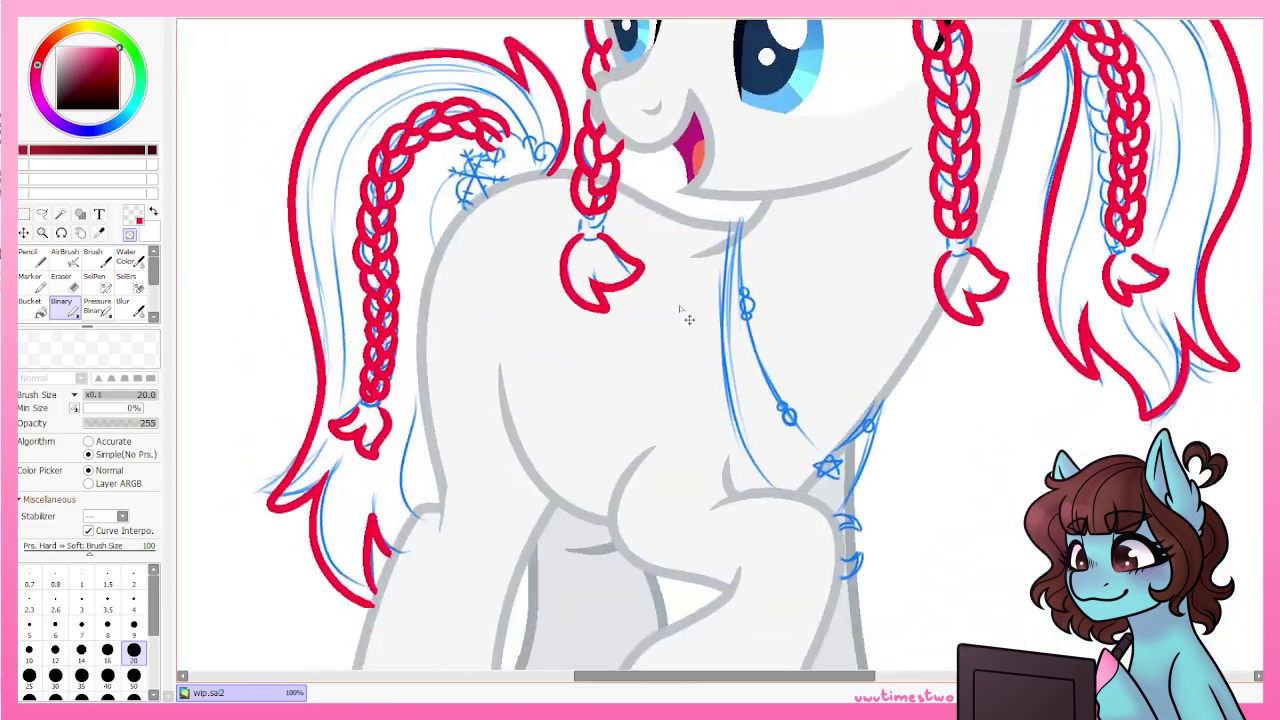
scroll(491, 386, up, 7)
scroll(521, 447, down, 7)
scroll(521, 447, down, 3)
Outline both eyebrows in red with the Pressure Binary pen at size 12.
key(n)
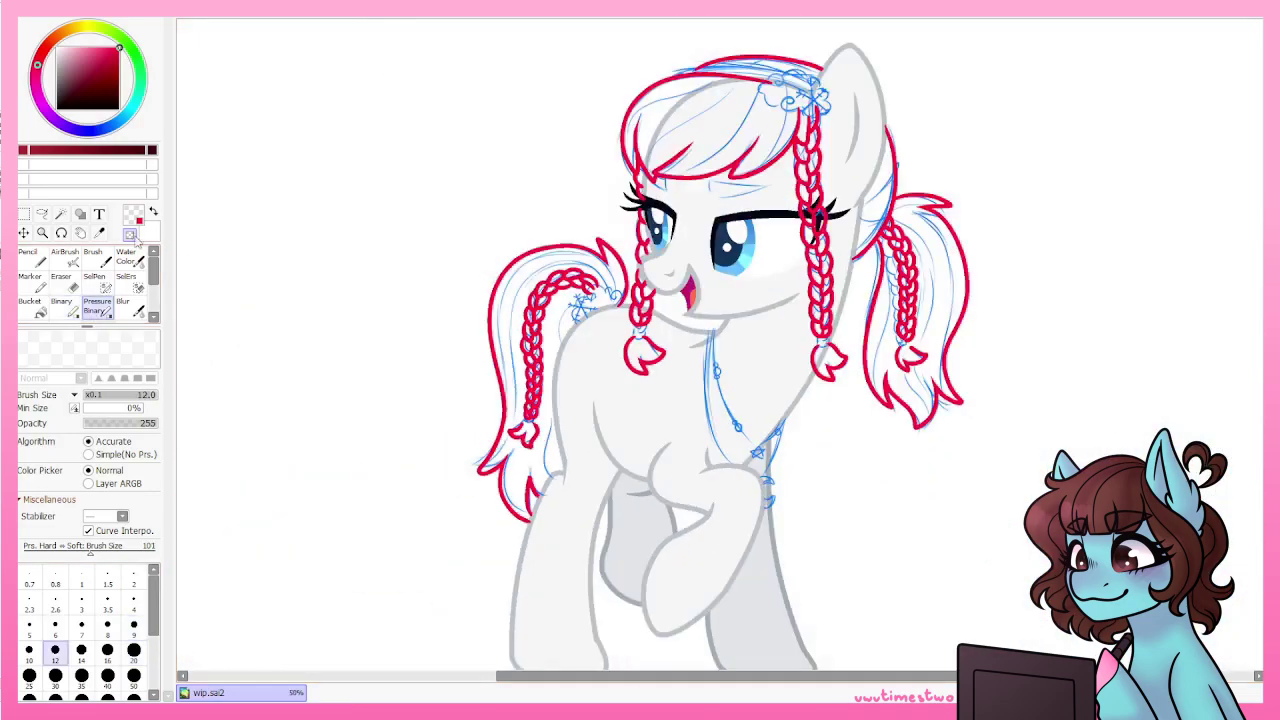
scroll(709, 286, up, 8)
scroll(660, 250, down, 4)
scroll(607, 193, up, 2)
key(ctrl+z)
scroll(590, 230, down, 2)
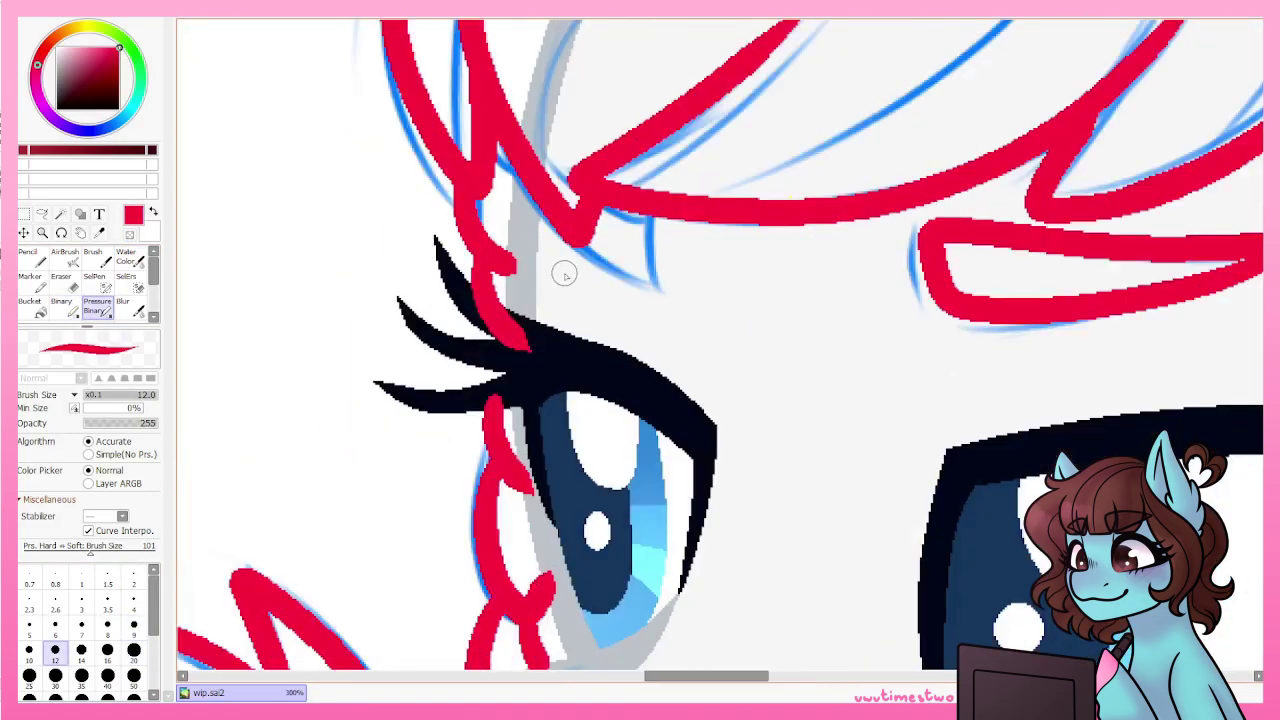
drag(563, 271, 570, 275)
scroll(563, 271, down, 4)
Sharpen the corners and tips of both eyebrow outlines with the transparent Binary pen at size 9.
scroll(440, 257, up, 6)
key(b)
key(x)
scroll(440, 257, down, 4)
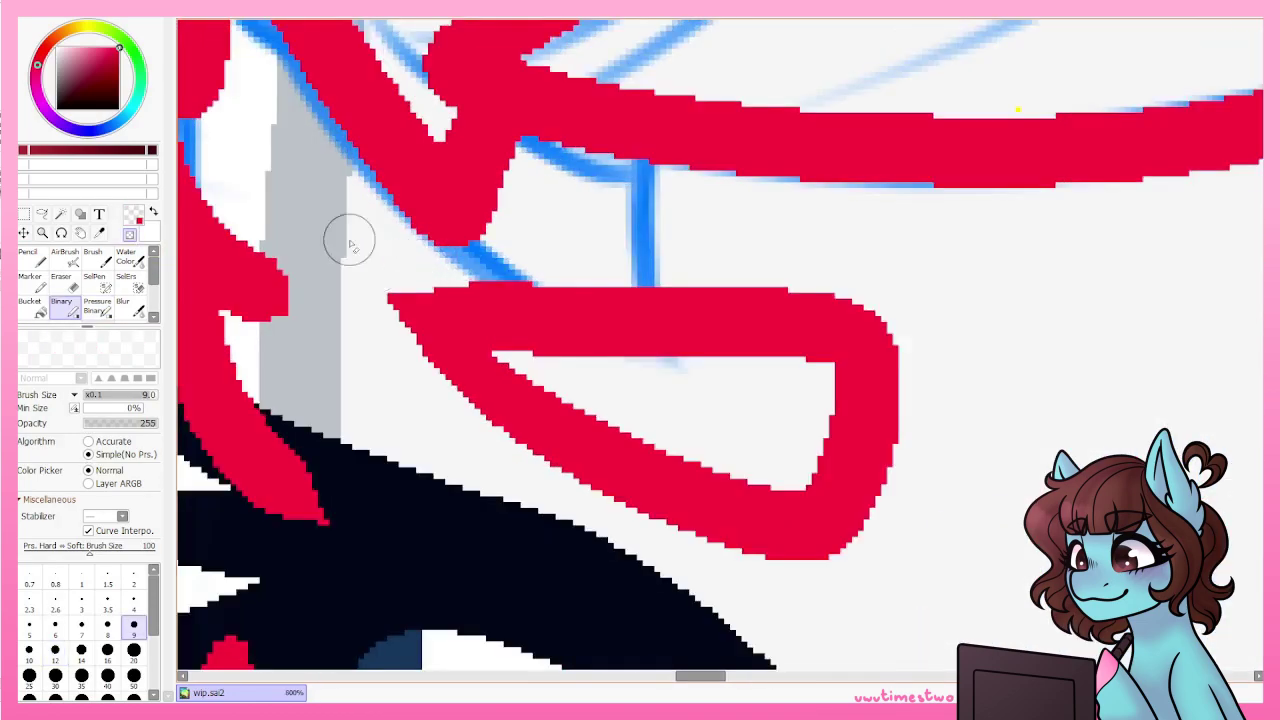
scroll(480, 157, up, 3)
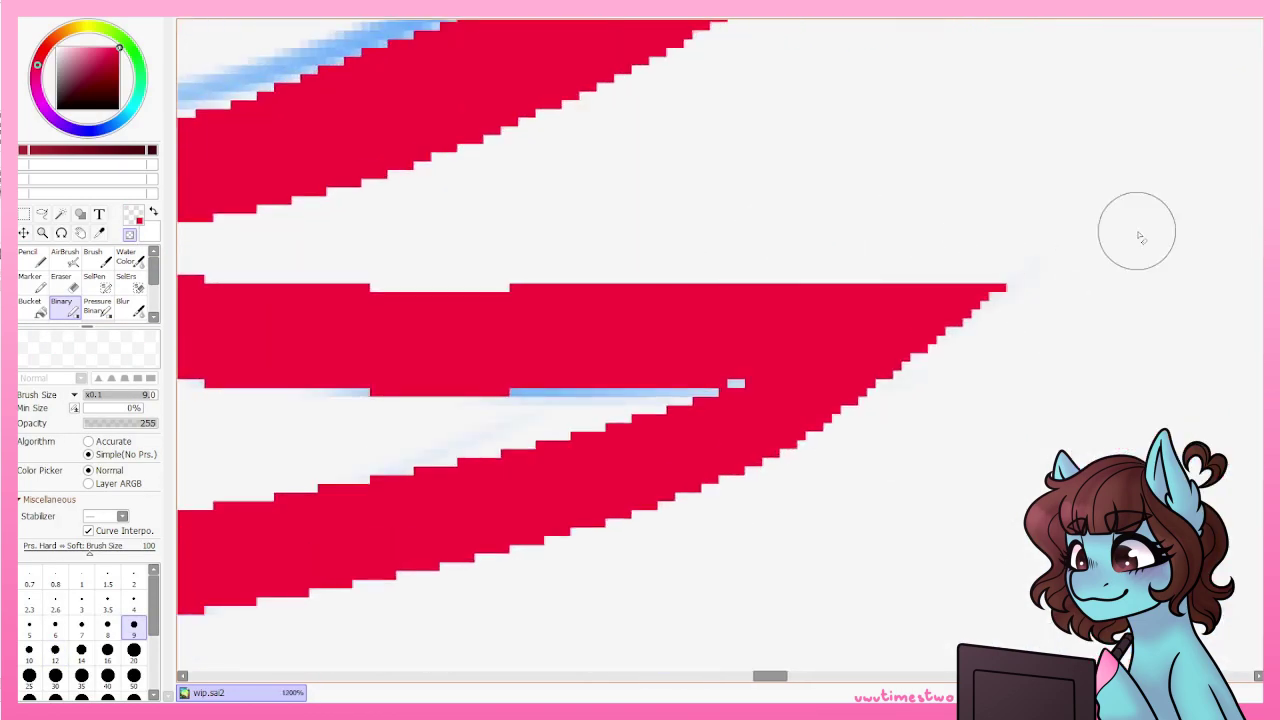
scroll(1086, 220, down, 7)
Line the swirled cloud of the hair ornament in dark red with the Pressure Binary pen at size 12.
key(b)
key(x)
scroll(813, 119, up, 6)
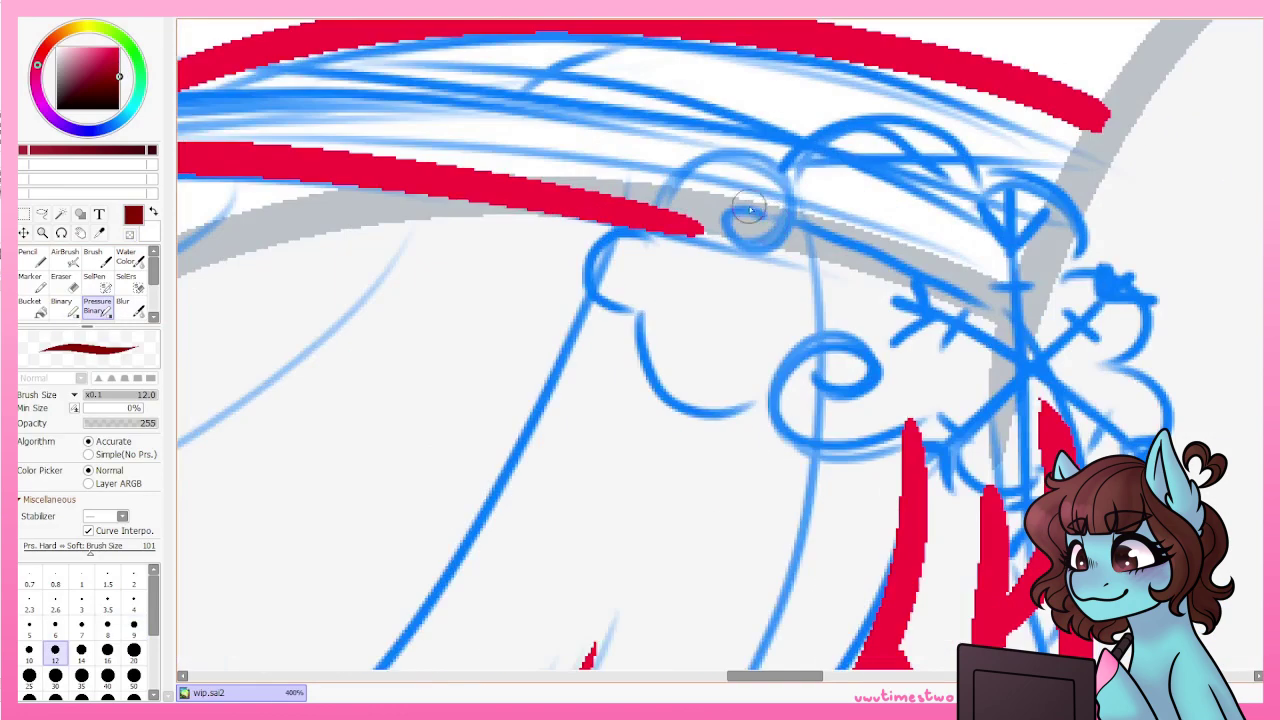
mouse_move(748, 220)
mouse_down()
mouse_move(650, 220)
mouse_move(760, 385)
mouse_up()
mouse_move(833, 403)
mouse_down()
mouse_move(990, 460)
mouse_move(1150, 360)
mouse_move(785, 145)
mouse_up()
Clean up the hair ornament's cloud outline with the transparent Binary pen at size 9.
key(n)
scroll(1120, 440, up, 1)
key(minus)
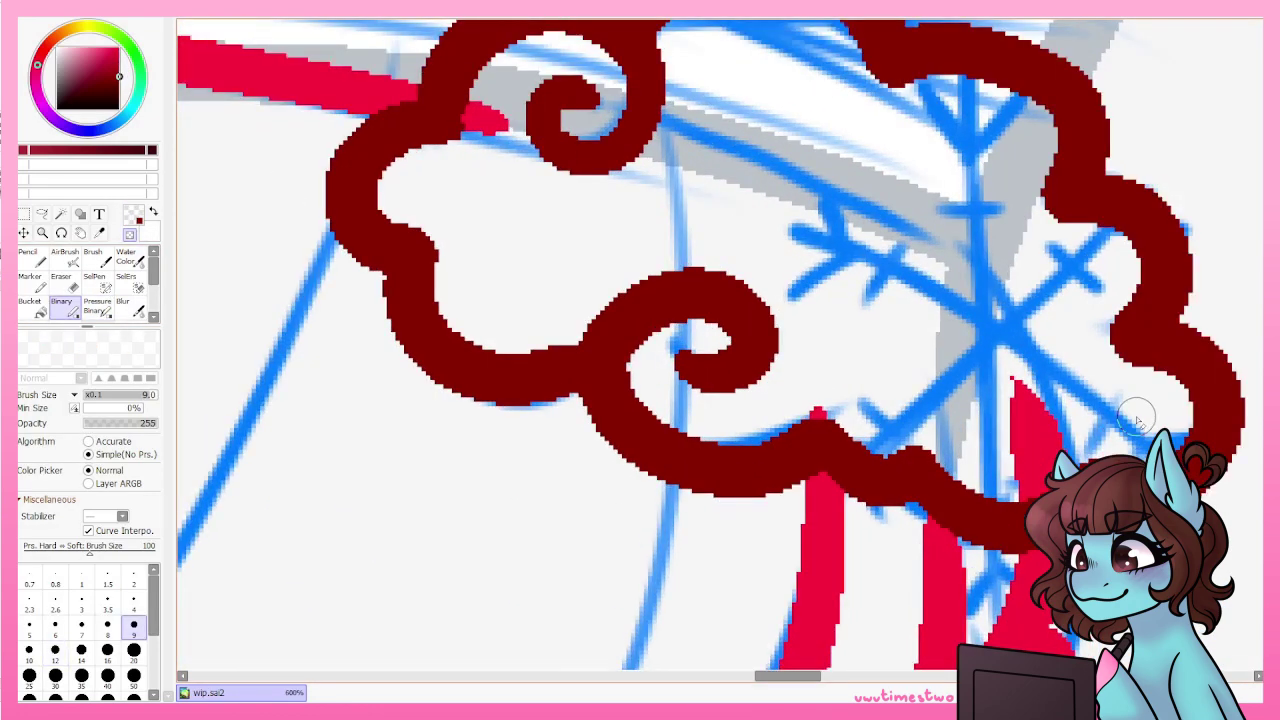
scroll(1137, 420, down, 3)
key(minus)
Line the swirled cloud ornament at the base of the tail in dark red.
key(b)
scroll(700, 250, up, 3)
mouse_move(700, 190)
mouse_down()
mouse_move(675, 405)
mouse_move(940, 140)
mouse_move(1105, 245)
mouse_up()
key(g)
key(minus)
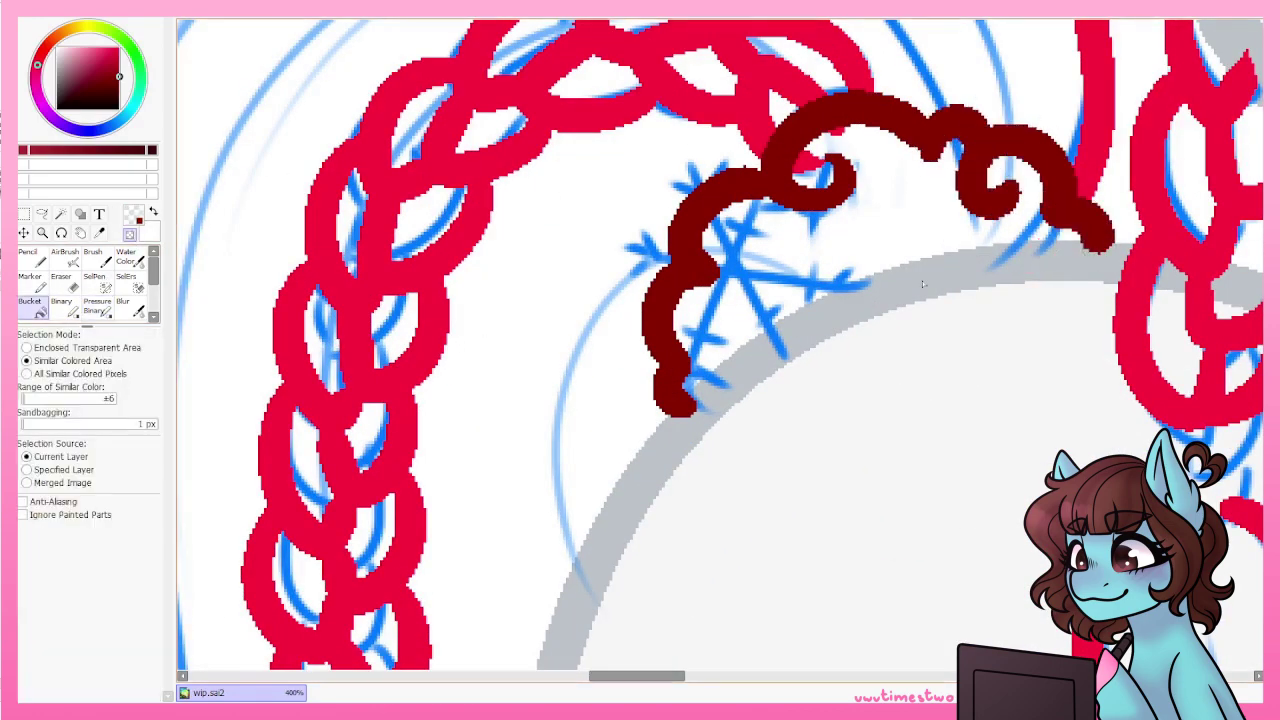
Draw the crossing arms of the tail ornament's snowflake in near-black with the Binary pen at size 9.
click(61, 305)
key(Page_Down)
key(Page_Down)
key(Page_Down)
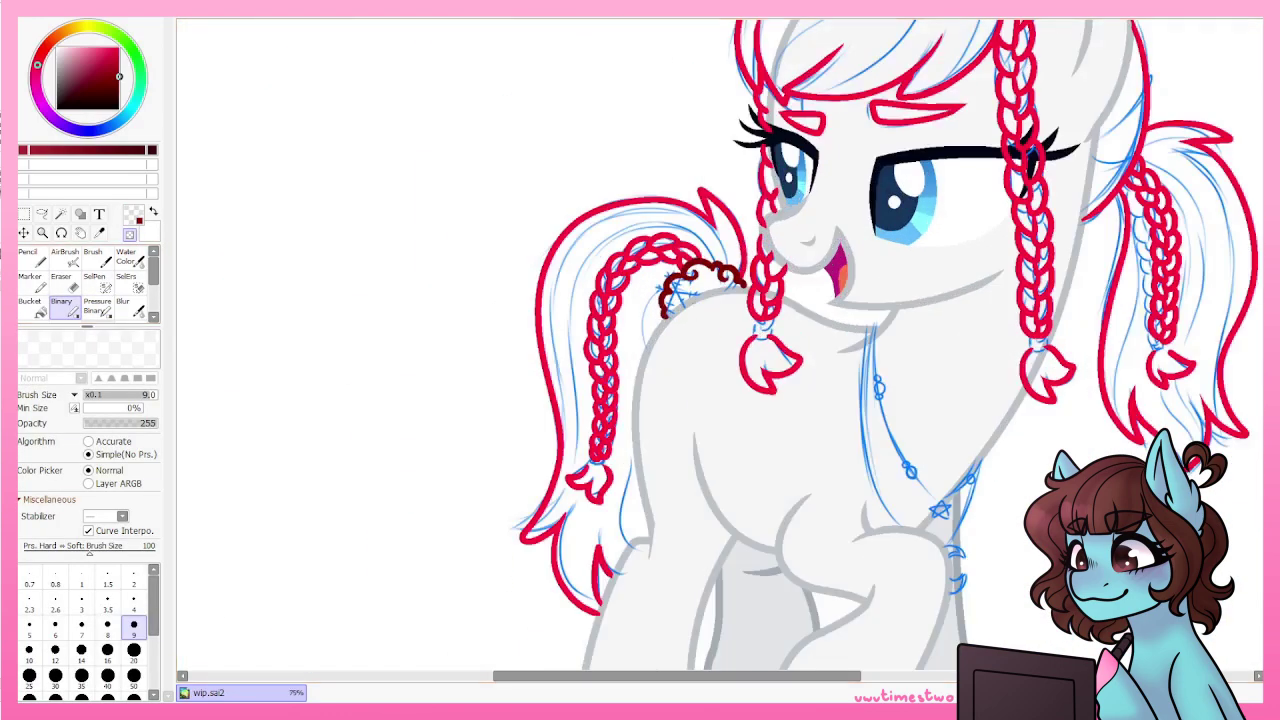
click(119, 101)
scroll(673, 271, up, 3)
drag(634, 251, 737, 429)
drag(572, 333, 808, 372)
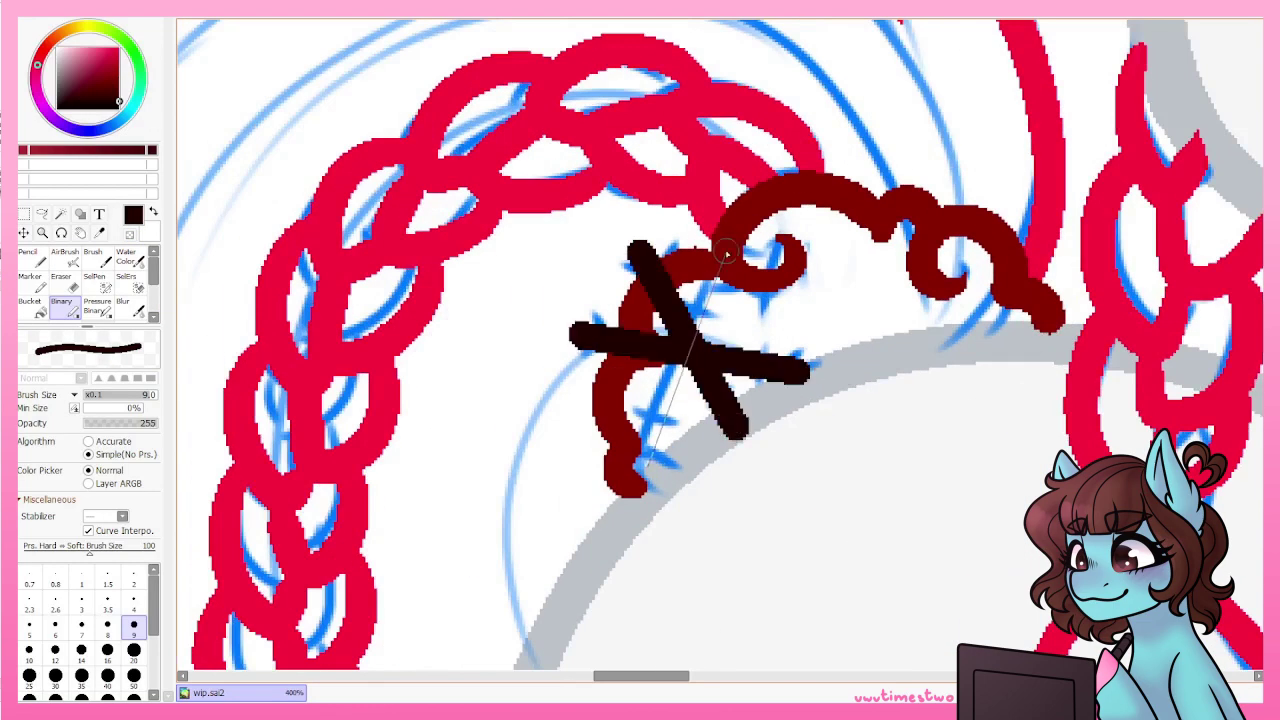
key(ctrl+z)
key(ctrl+z)
Draw the crossing arms of the hair ornament's snowflake over the cloud in near-black.
drag(766, 170, 766, 382)
drag(674, 222, 864, 334)
drag(846, 204, 692, 348)
drag(730, 146, 766, 182)
scroll(766, 170, up, 1)
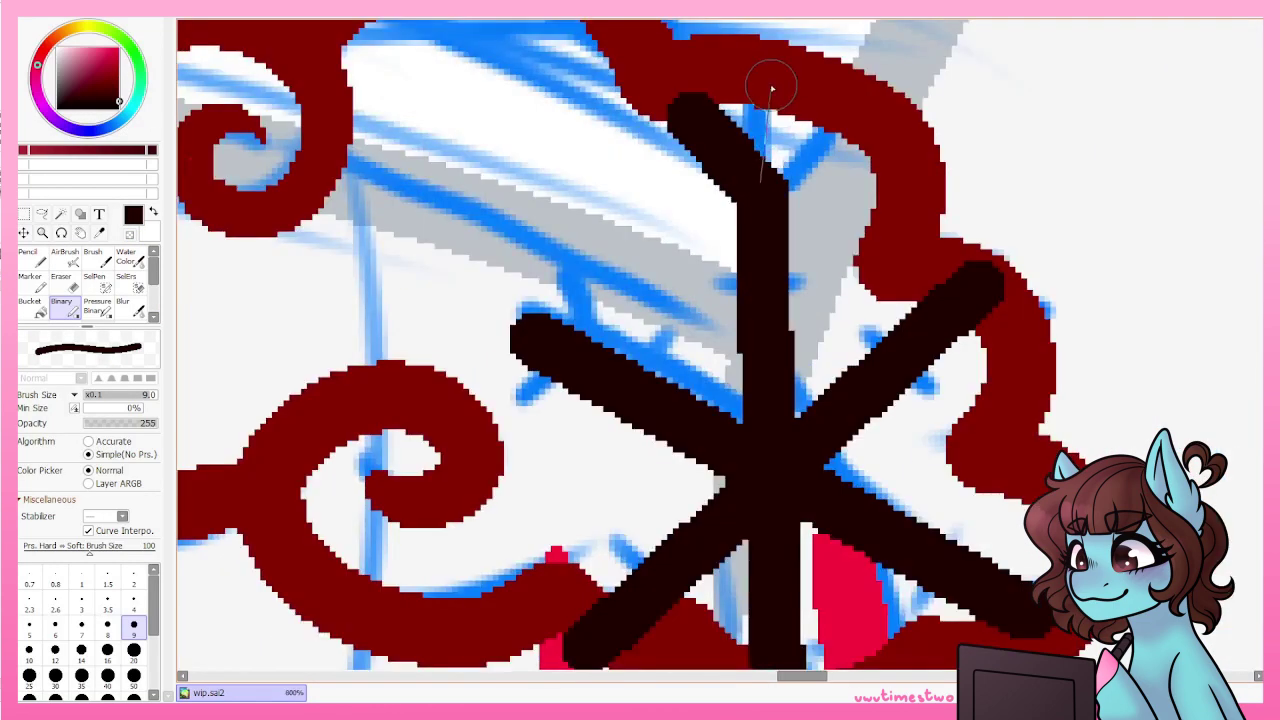
Add short forked branches to the tips of all six arms of the hair ornament's snowflake.
drag(771, 89, 766, 185)
drag(770, 188, 862, 102)
drag(528, 335, 532, 250)
drag(520, 345, 445, 318)
mouse_move(990, 288)
mouse_down()
mouse_move(1030, 232)
mouse_move(1060, 350)
mouse_up()
scroll(592, 410, down, 3)
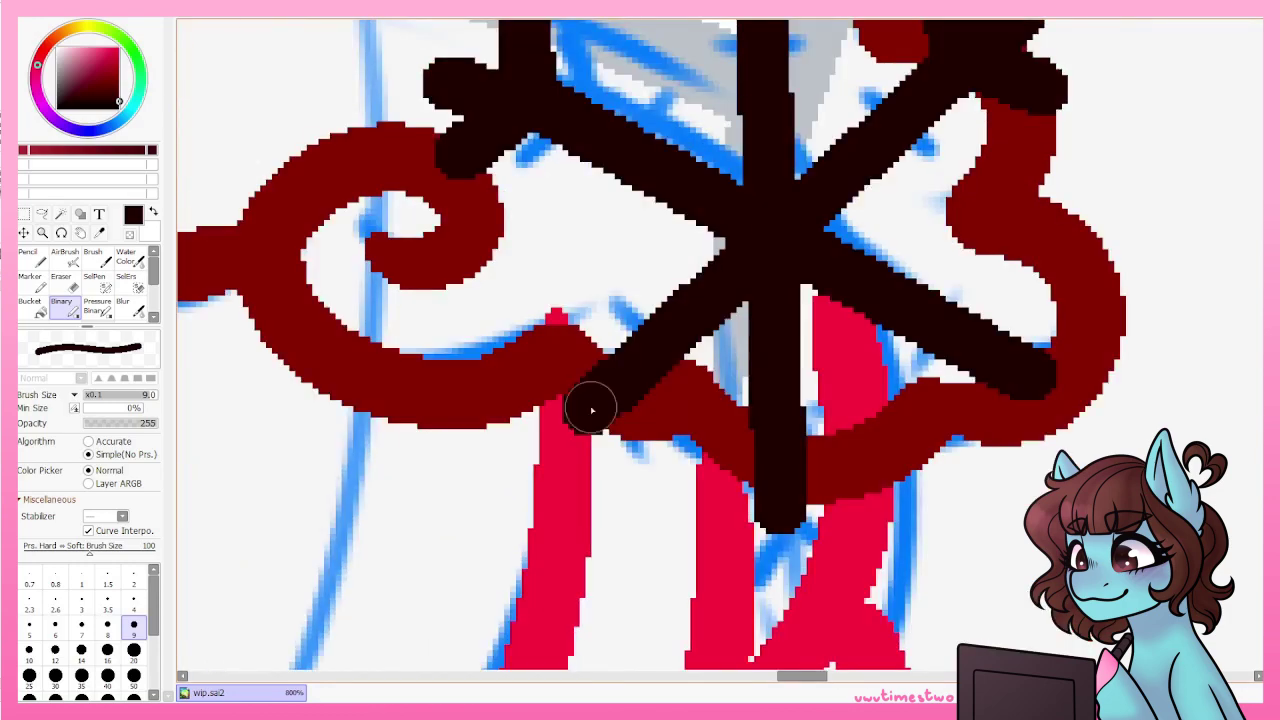
drag(592, 410, 510, 475)
drag(598, 436, 492, 364)
drag(805, 495, 708, 583)
drag(760, 495, 890, 592)
drag(790, 535, 790, 615)
drag(1050, 380, 1125, 480)
drag(1040, 420, 1125, 325)
scroll(885, 370, down, 3)
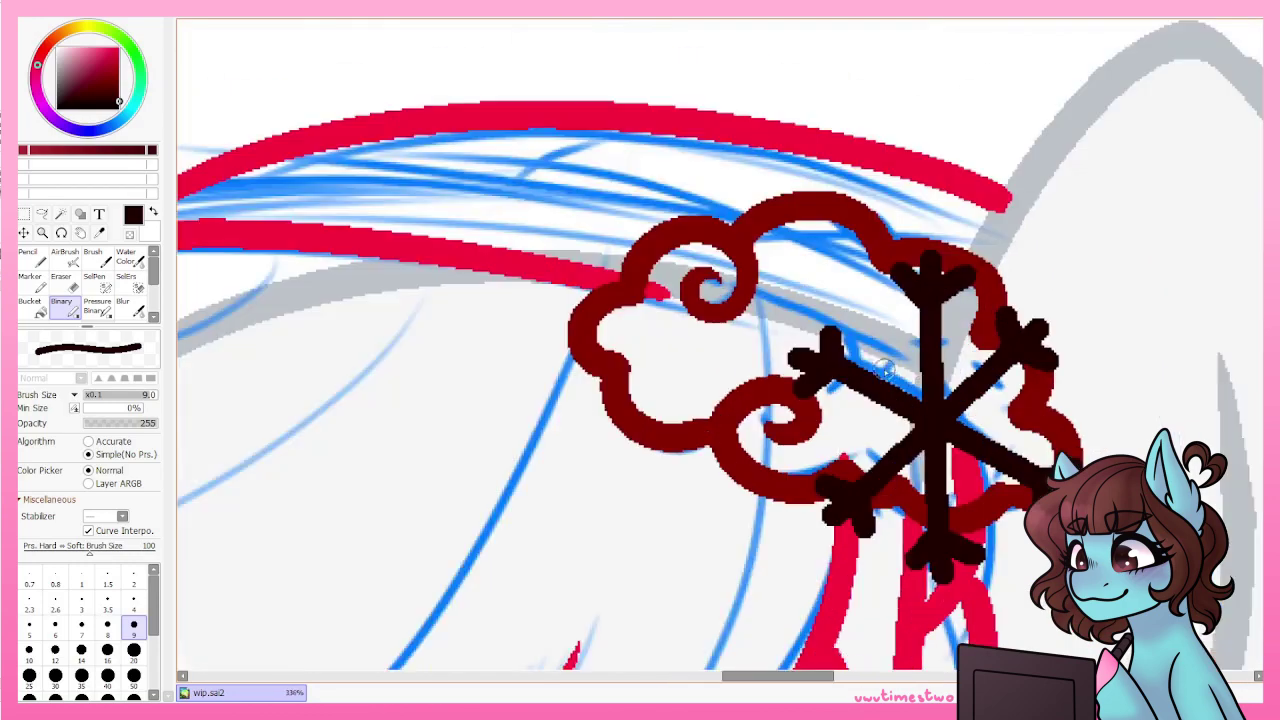
Add short crossbars midway along the arms of the hair ornament's snowflake.
scroll(885, 370, up, 2)
drag(914, 302, 952, 340)
drag(1026, 302, 988, 340)
drag(1064, 376, 1124, 436)
drag(1024, 374, 1068, 330)
drag(832, 500, 890, 550)
drag(926, 544, 886, 582)
scroll(734, 446, down, 5)
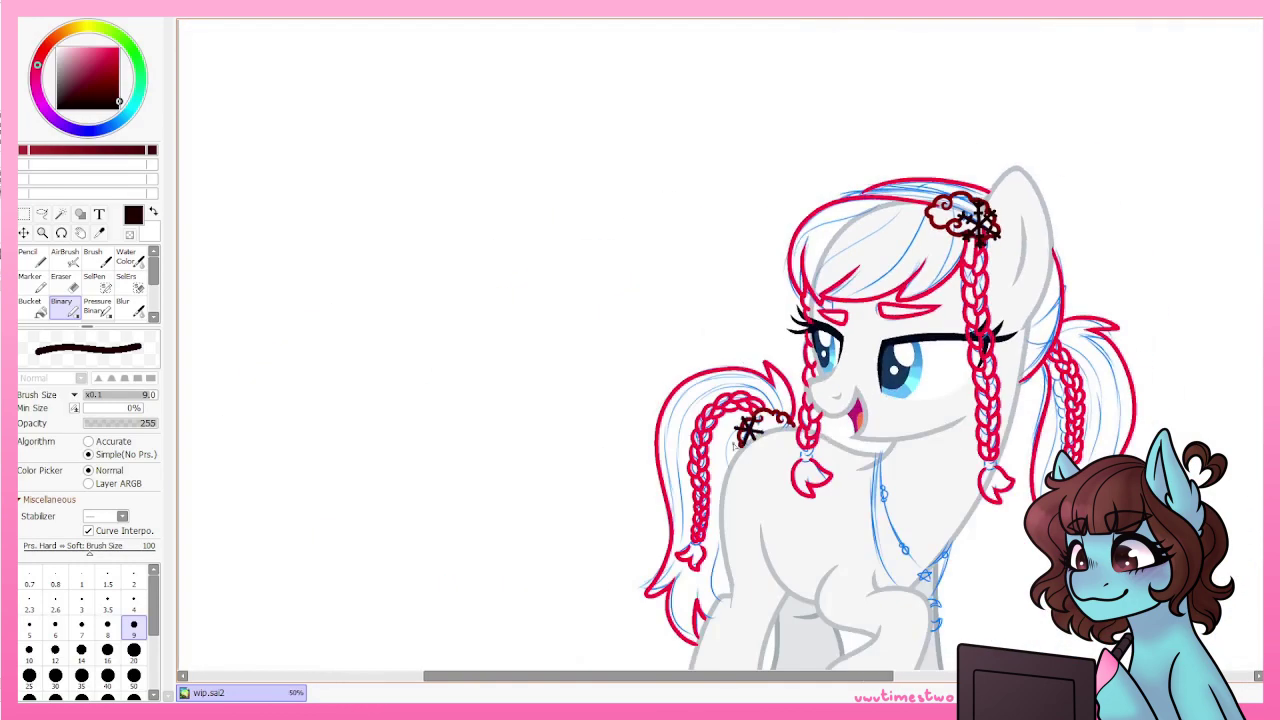
Add forked tips to the arms of the snowflake at the base of the tail.
scroll(735, 446, up, 5)
drag(650, 405, 745, 345)
drag(815, 385, 855, 350)
drag(815, 420, 900, 338)
drag(630, 470, 556, 586)
scroll(808, 405, down, 5)
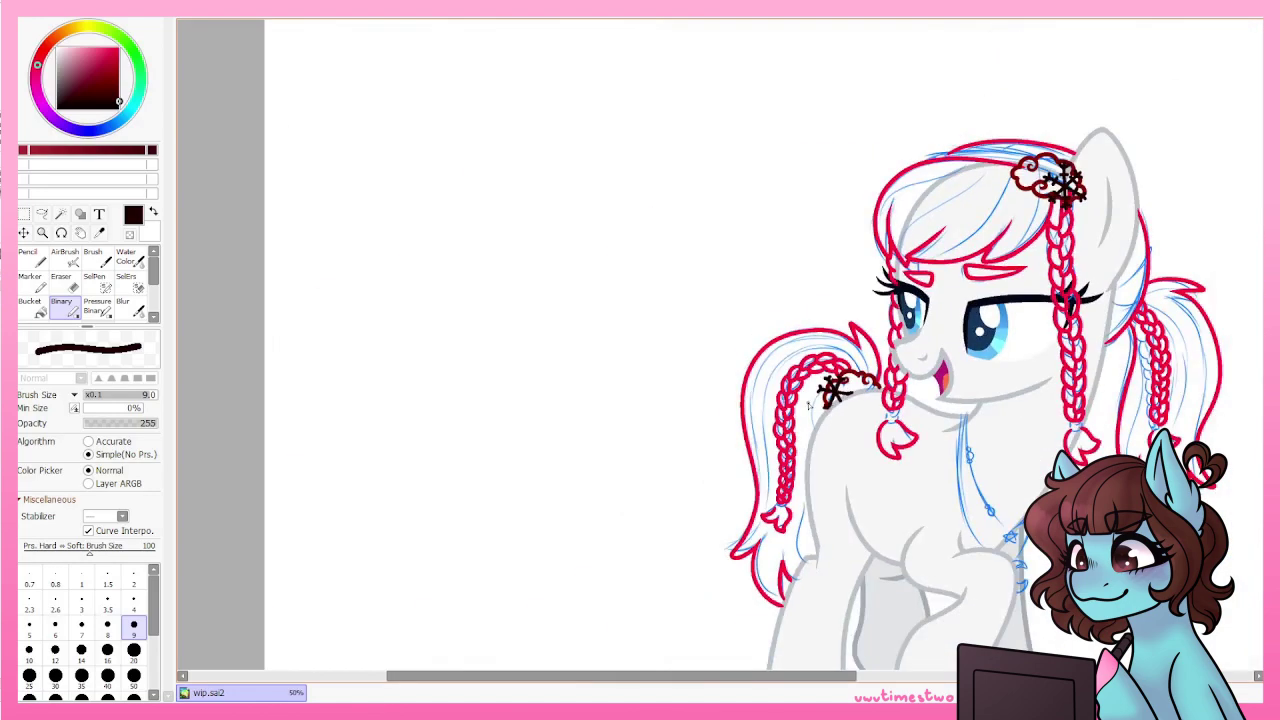
Line the necklace cords in near-black with the Pressure Binary pen at size 7 and refine their ends with the transparent Binary pen.
scroll(808, 405, up, 5)
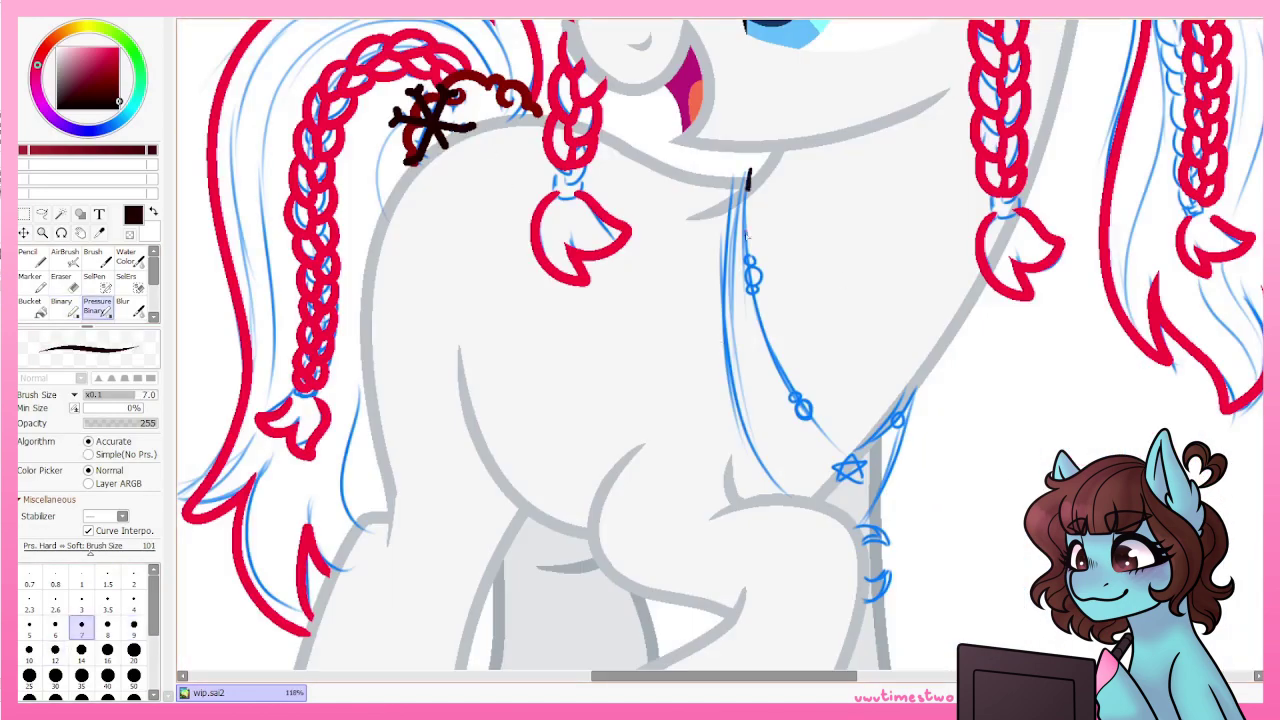
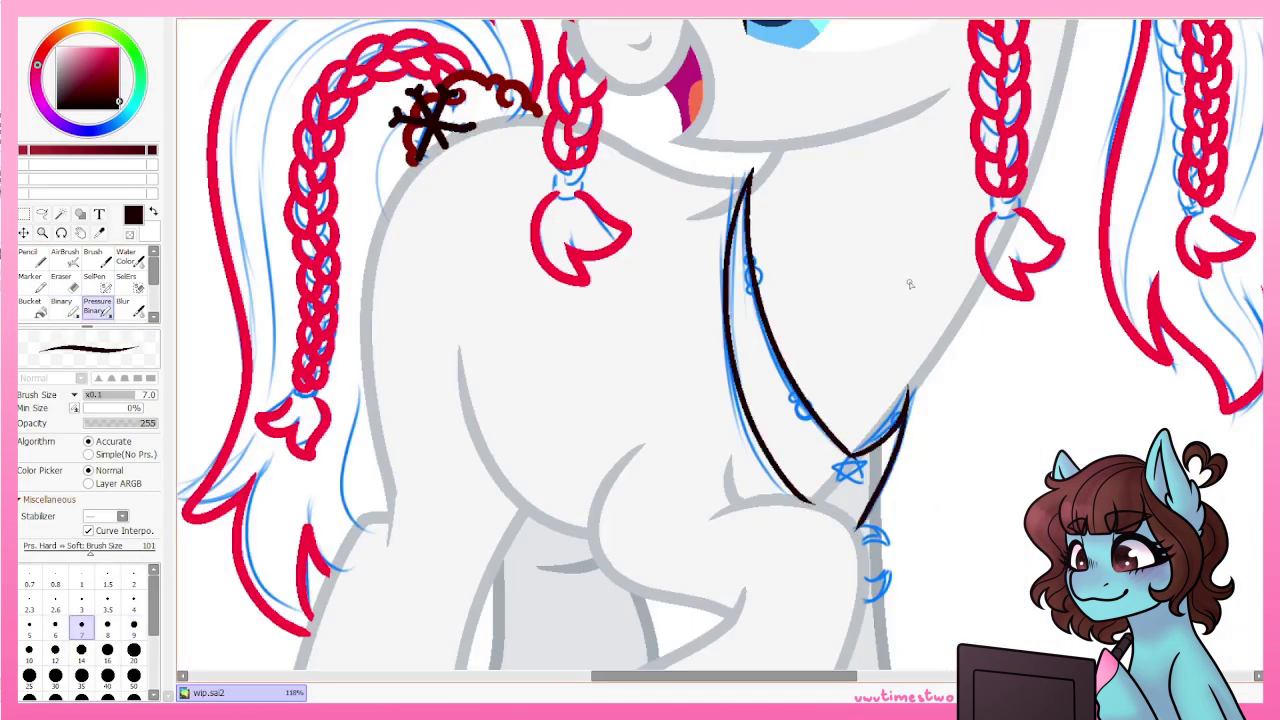
key(b)
scroll(745, 175, up, 5)
scroll(717, 151, down, 3)
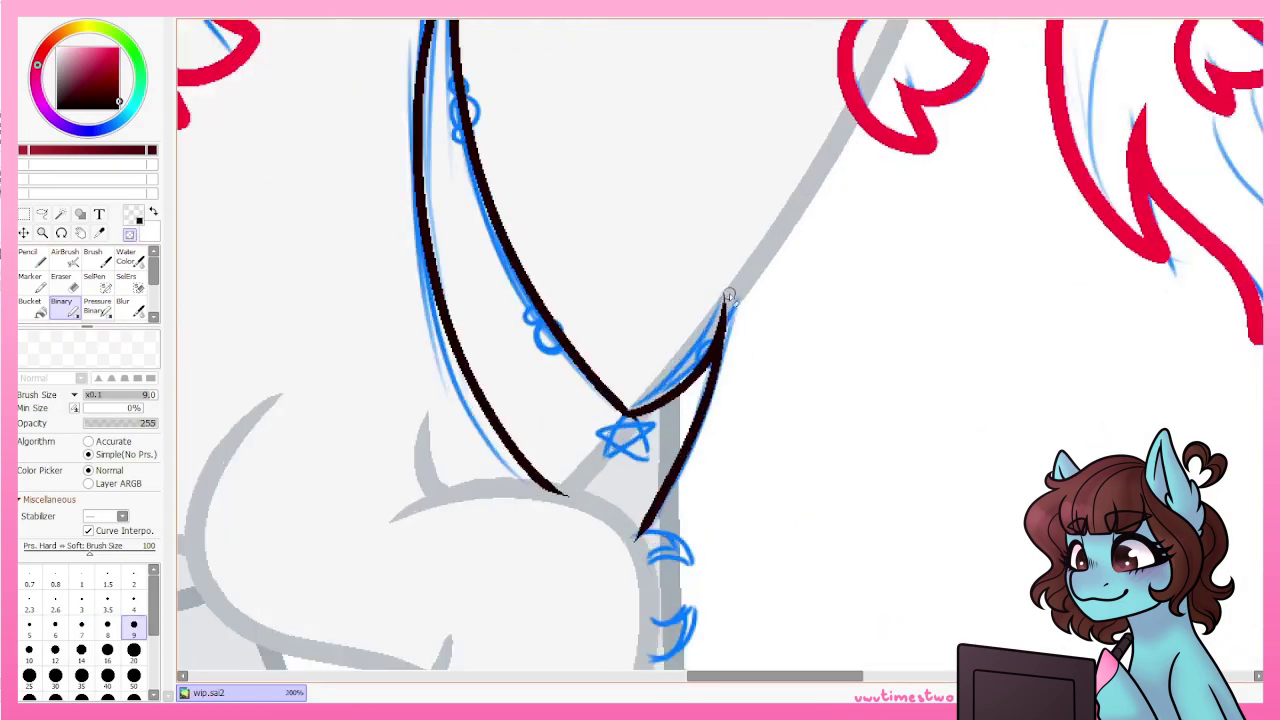
scroll(670, 293, up, 1)
scroll(670, 293, down, 2)
scroll(877, 543, up, 2)
Paint solid red round beads along the inner necklace cord with the Binary pen.
drag(660, 340, 625, 300)
scroll(625, 300, down, 1)
scroll(578, 133, up, 1)
drag(570, 150, 572, 158)
scroll(660, 372, down, 2)
drag(807, 405, 809, 413)
scroll(807, 413, down, 1)
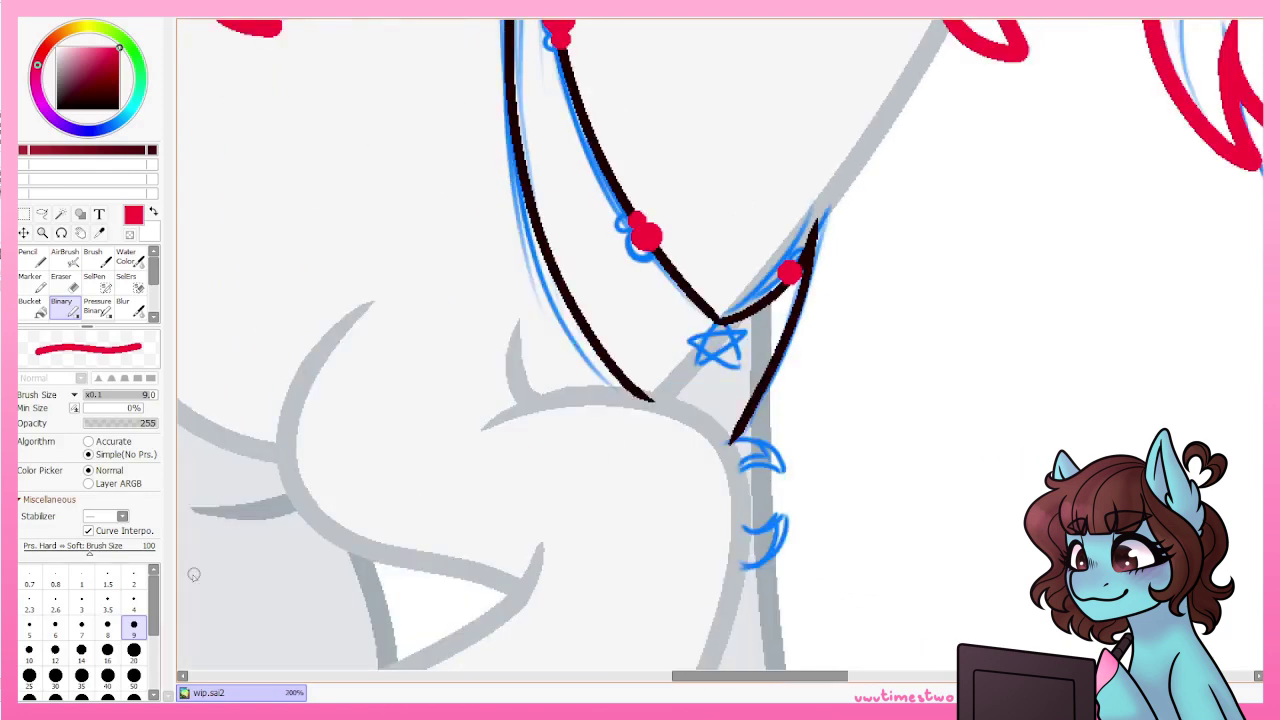
Draw and fill the two red crescents below the necklace at the raised leg with the Binary pen at size 4.
click(133, 598)
scroll(779, 590, up, 2)
drag(750, 606, 805, 609)
drag(660, 390, 790, 420)
drag(700, 600, 800, 560)
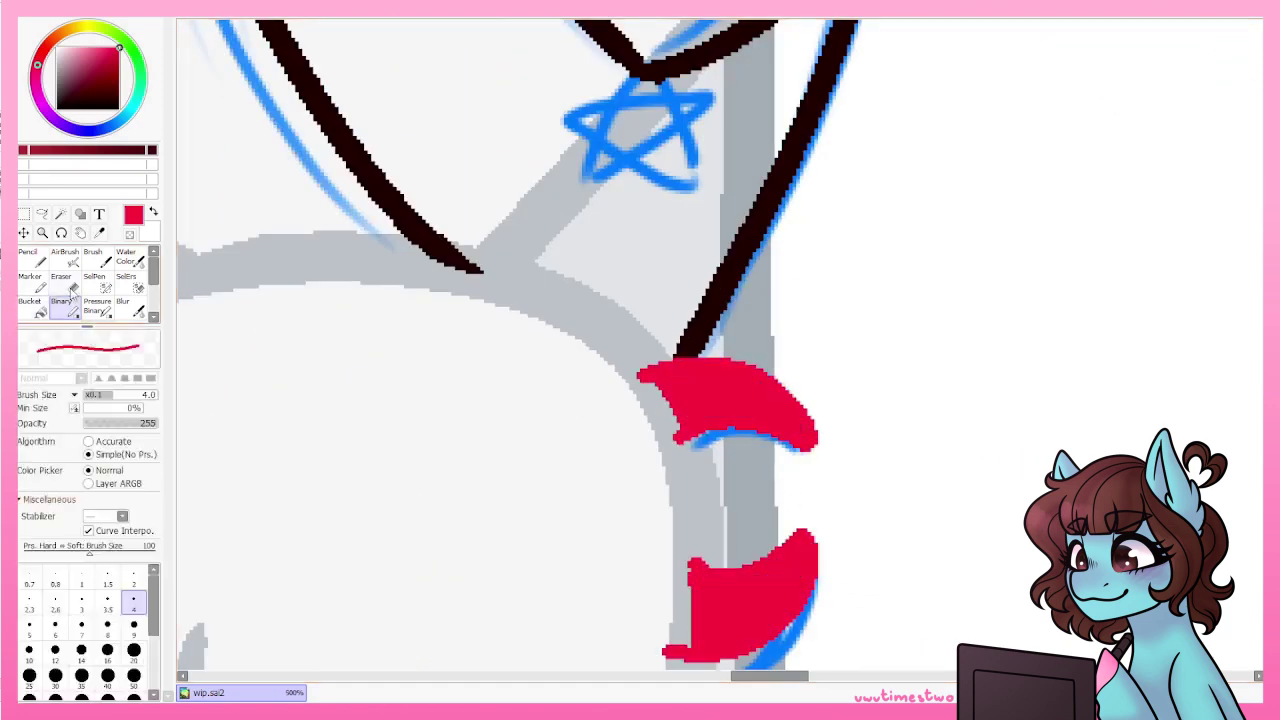
Outline the star pendant in dark red with the Binary pen at size 4 and fill it.
scroll(672, 626, down, 4)
scroll(970, 442, up, 4)
alt+click(970, 442)
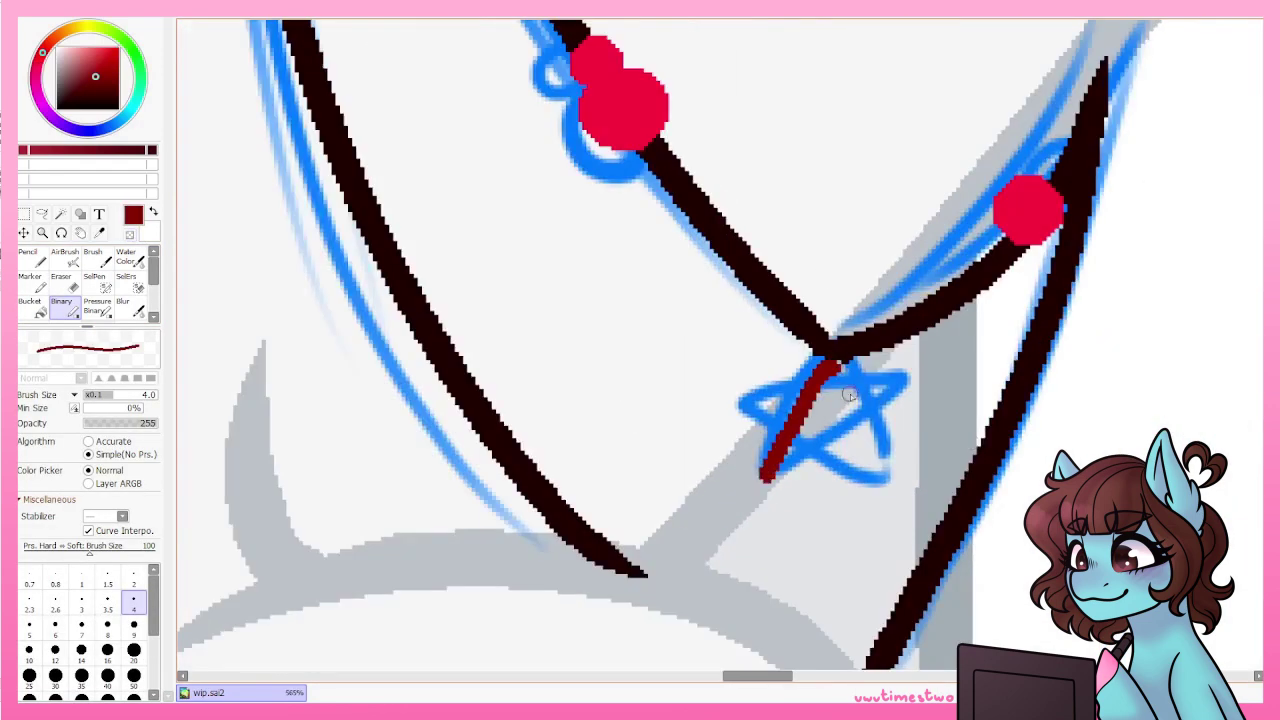
scroll(780, 487, down, 4)
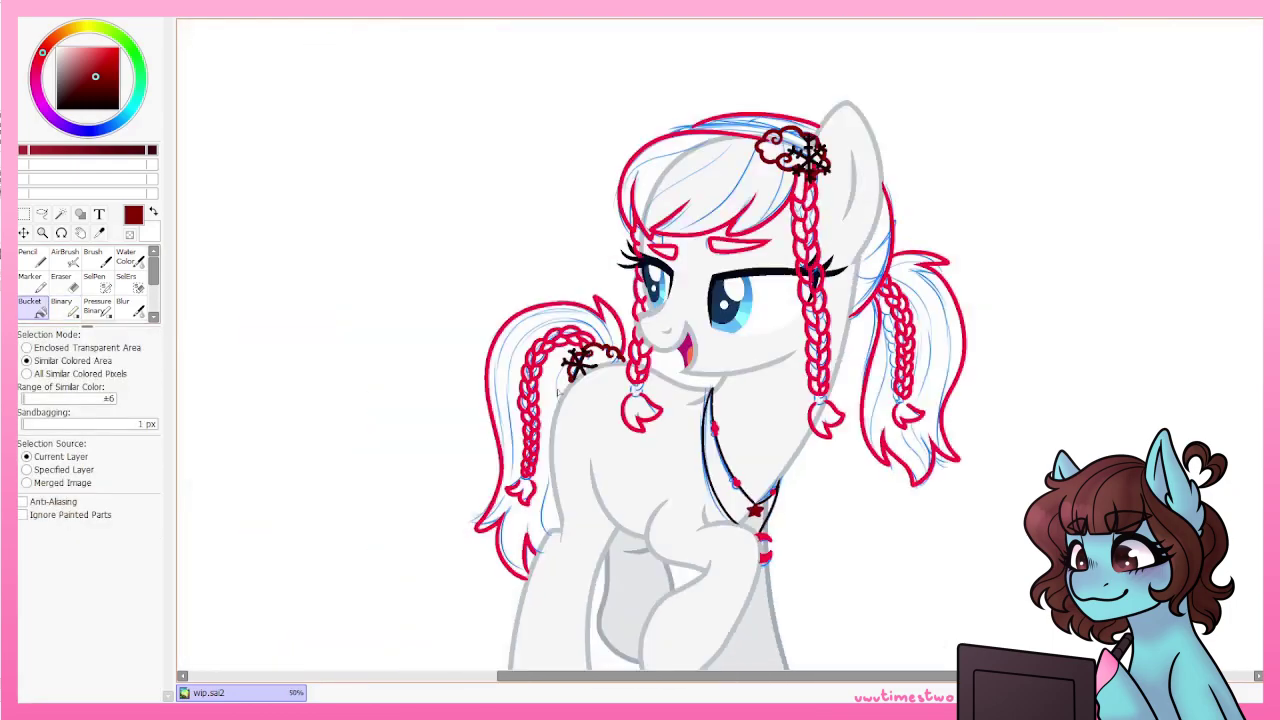
Protect the existing lines with a selection and line the ties at the braid ends in dark red with the Binary pen at size 7.
key(w)
scroll(777, 330, up, 2)
click(777, 330)
key(ctrl+d)
key(b)
scroll(604, 412, up, 4)
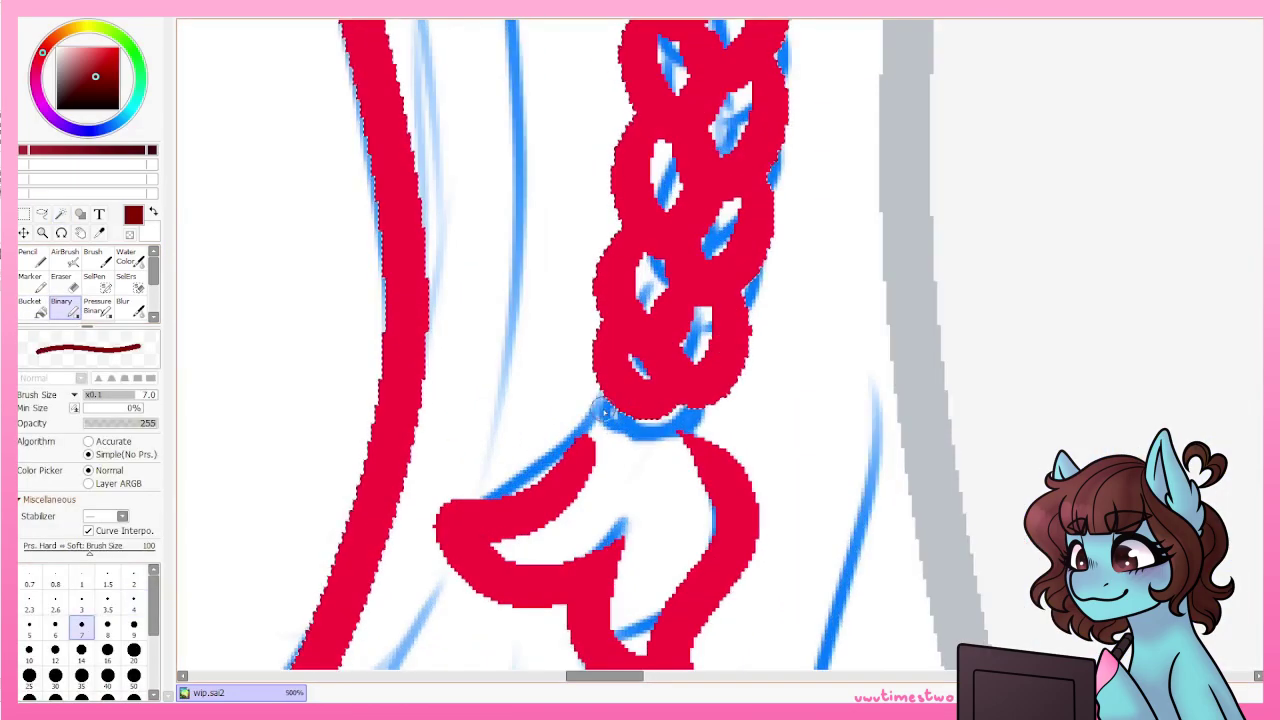
scroll(704, 394, down, 2)
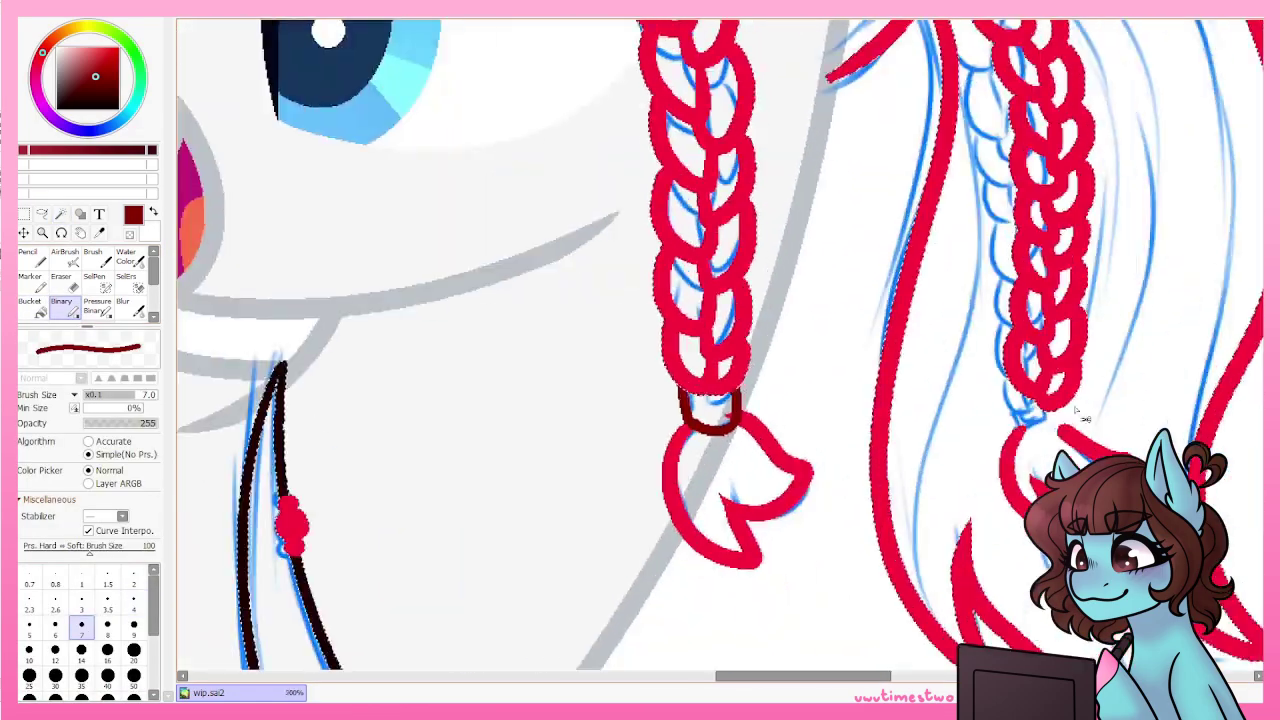
scroll(654, 394, down, 6)
Line the headband across the mane to the cloud ornament in near-black and clear the red line crossing it.
key(g)
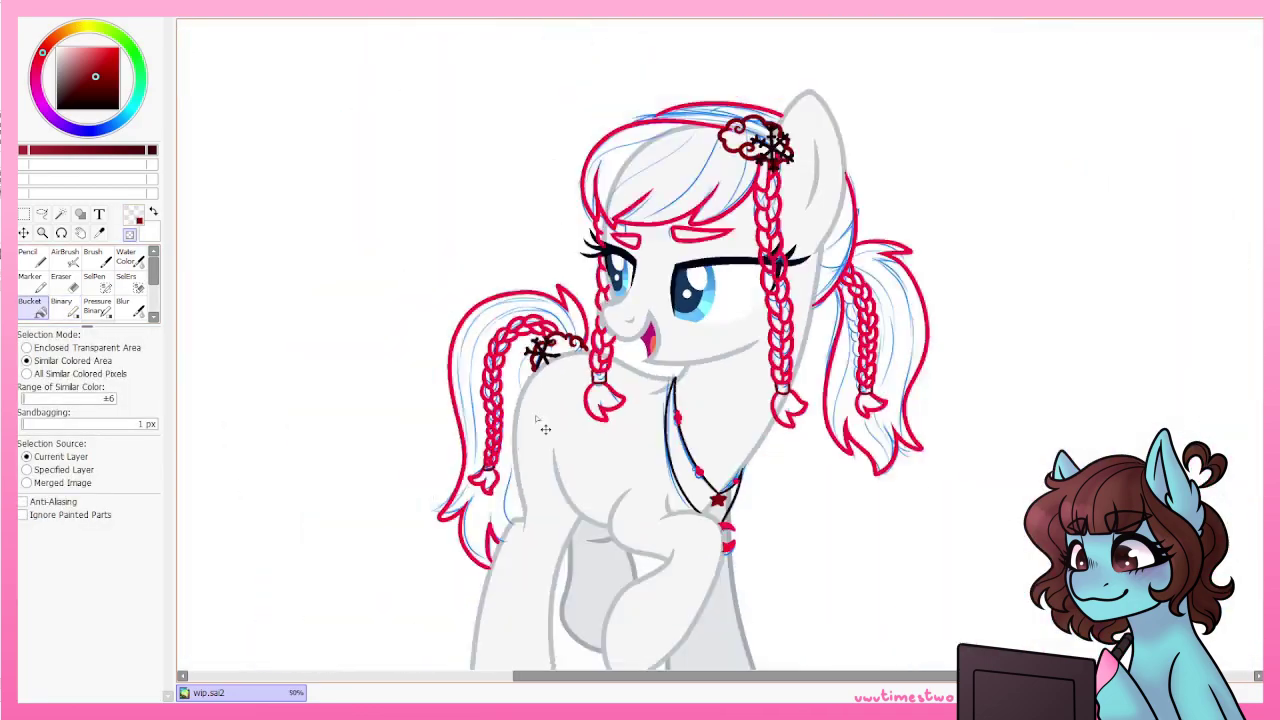
scroll(655, 258, up, 5)
scroll(700, 330, down, 2)
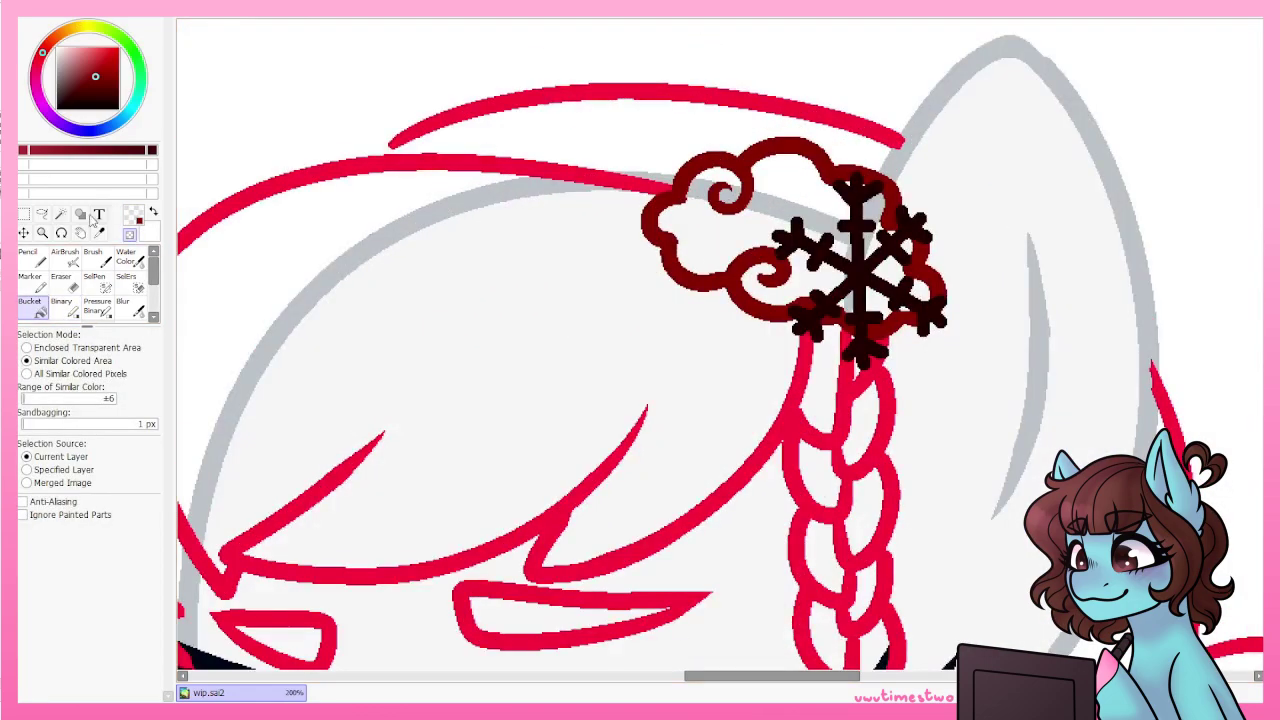
key(w)
click(720, 344)
key(ctrl+d)
key(b)
scroll(372, 148, up, 2)
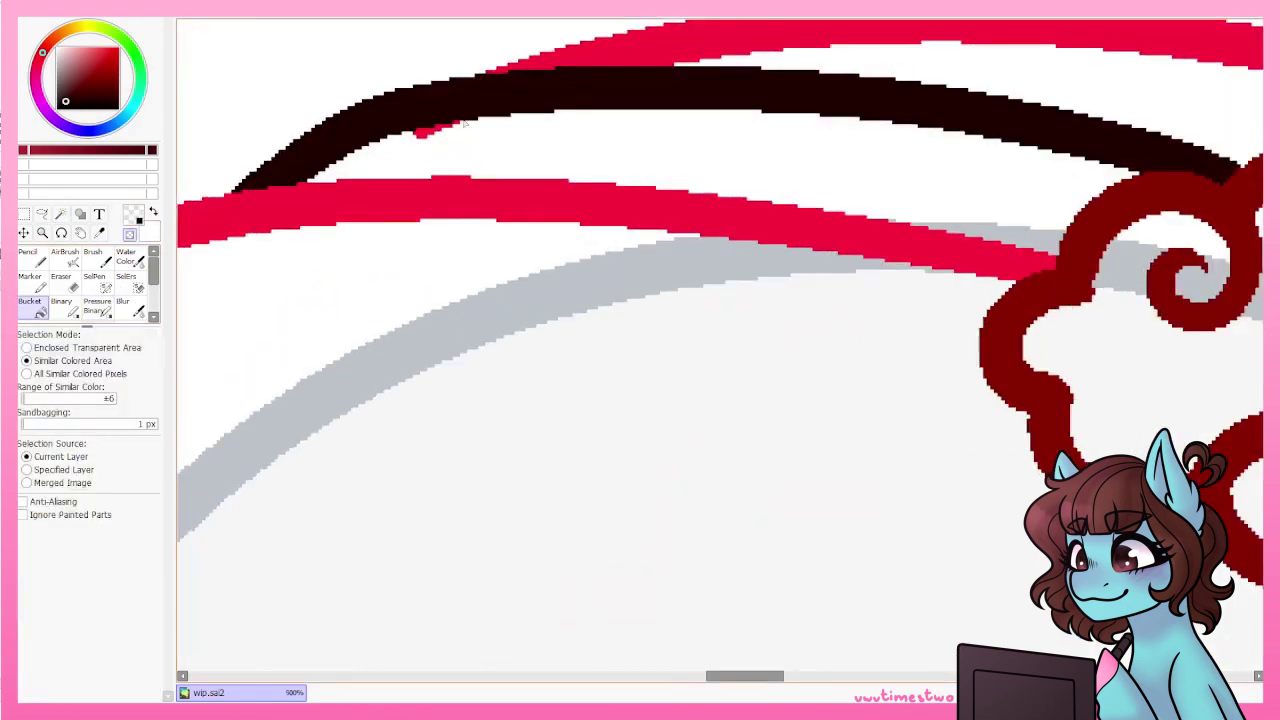
scroll(372, 148, down, 4)
Draw thin red strand lines through the bangs and back of the mane with the Pressure Binary pen at size 6.
key(x)
scroll(778, 180, up, 3)
key(bracketleft)
key(bracketleft)
key(bracketleft)
key(bracketleft)
key(bracketleft)
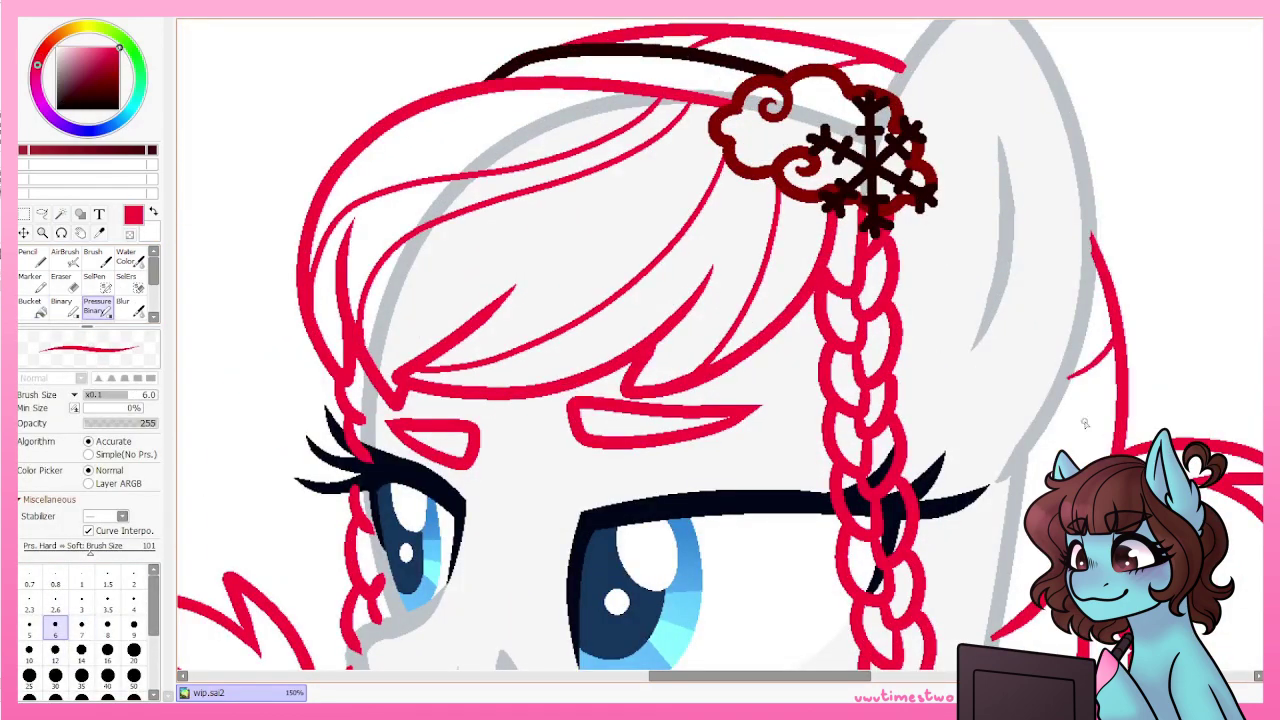
Undo the strand in the front braid's tuft and draw thin red strands through the tail and the ponytail.
scroll(1000, 223, down, 2)
scroll(900, 300, up, 1)
scroll(700, 400, down, 1)
scroll(668, 497, up, 3)
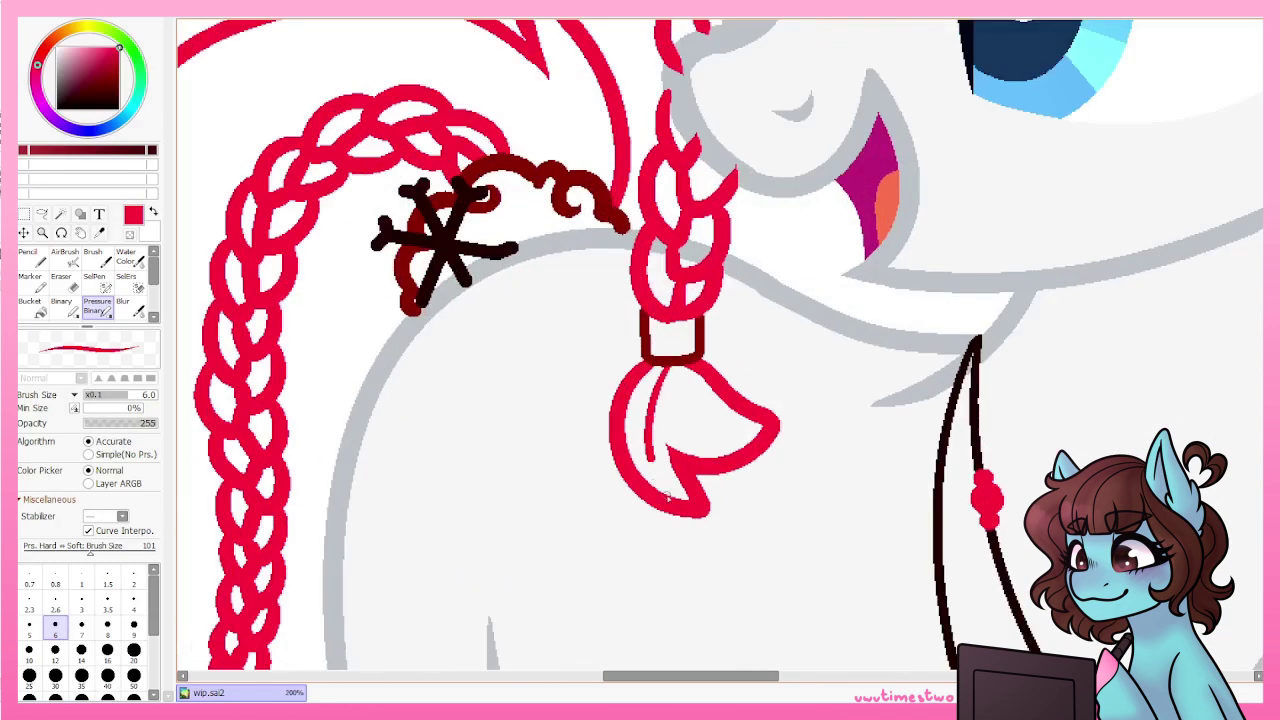
key(ctrl+z)
scroll(668, 497, down, 3)
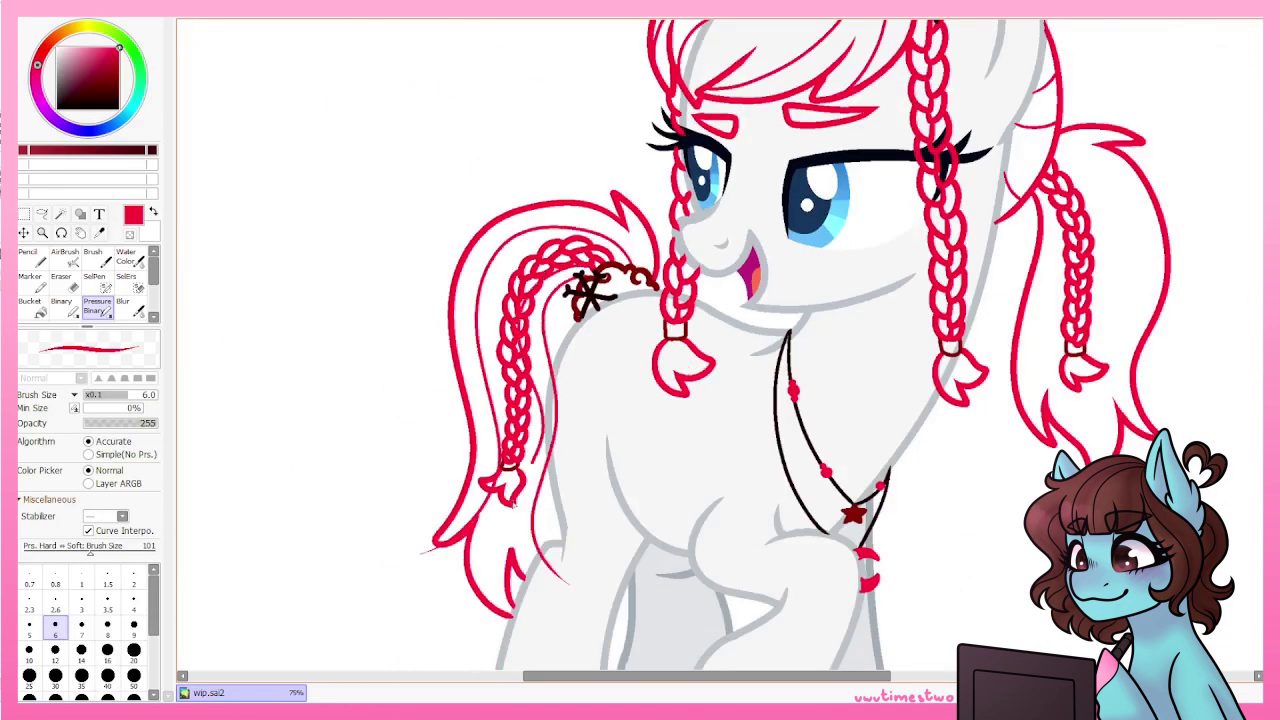
scroll(788, 302, up, 1)
scroll(745, 440, down, 2)
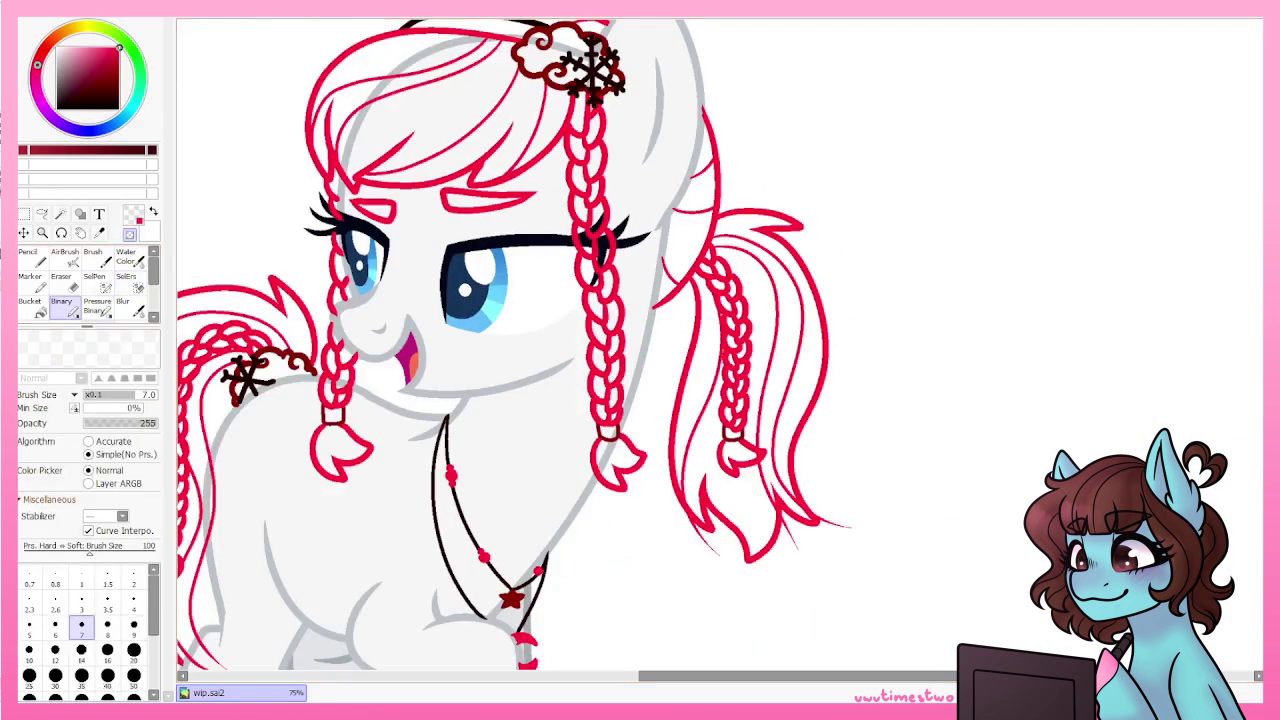
Erase the tail strand ends that spill over the hind leg with the transparent Binary pen at sizes 50 and 20.
key(e)
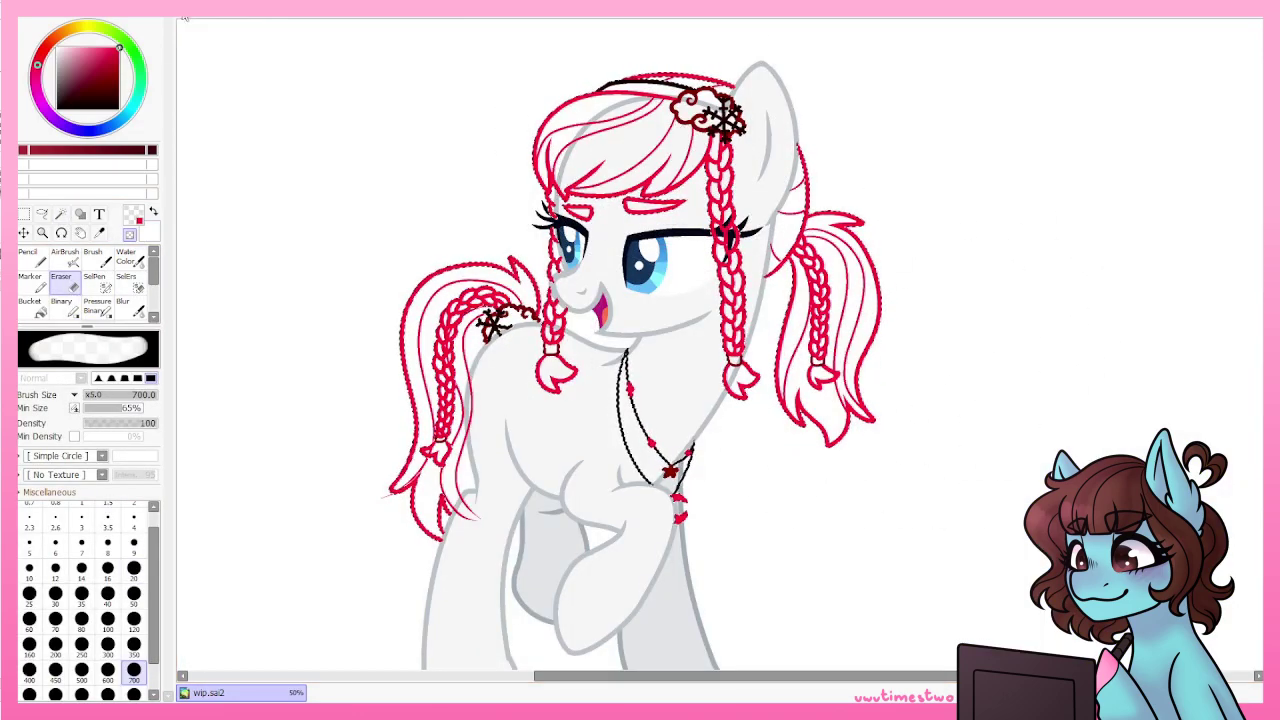
scroll(396, 537, up, 1)
key(b)
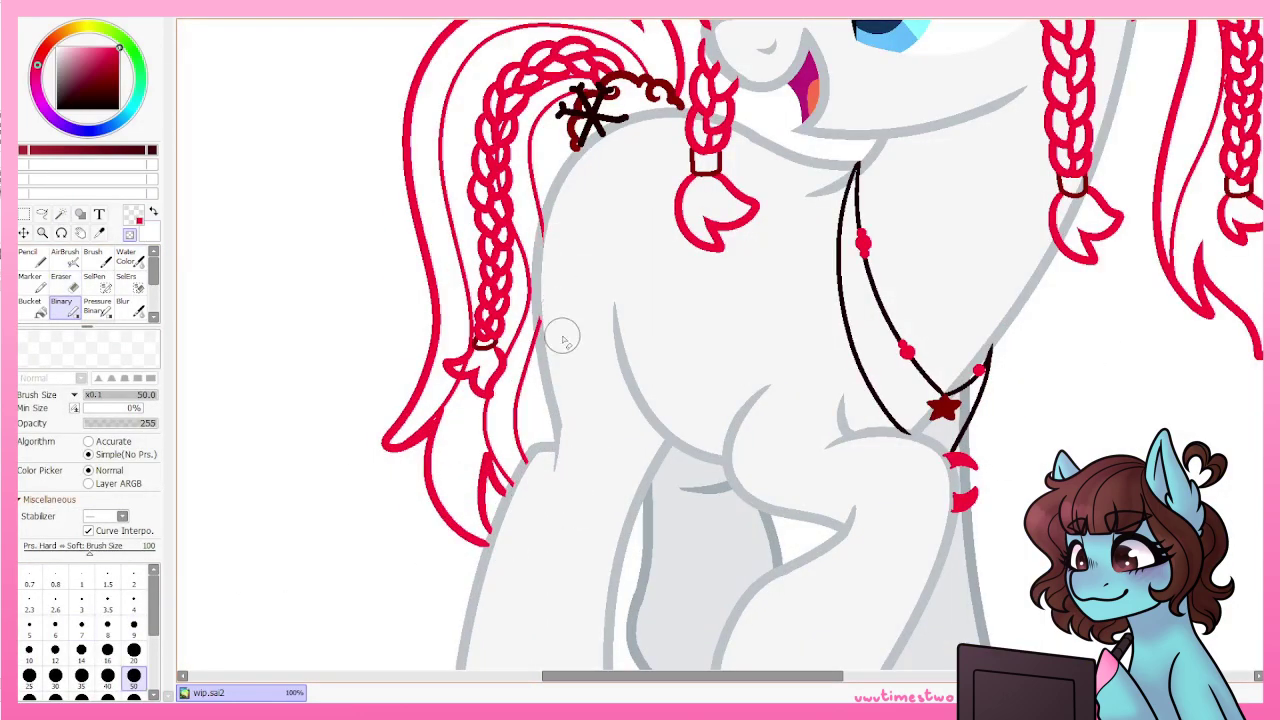
scroll(562, 338, down, 1)
scroll(562, 338, up, 1)
scroll(548, 308, down, 1)
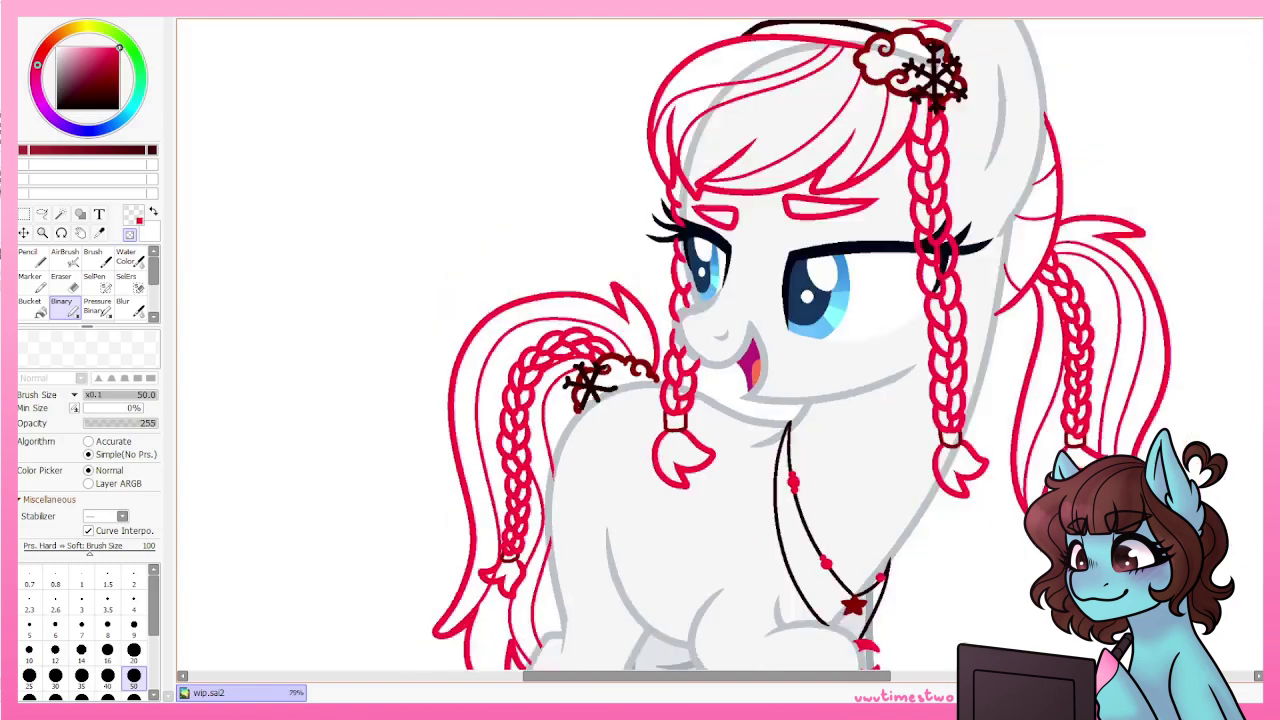
scroll(548, 308, up, 1)
key(bracketleft)
key(bracketleft)
key(bracketleft)
key(bracketleft)
key(bracketleft)
scroll(565, 212, down, 2)
scroll(565, 212, down, 1)
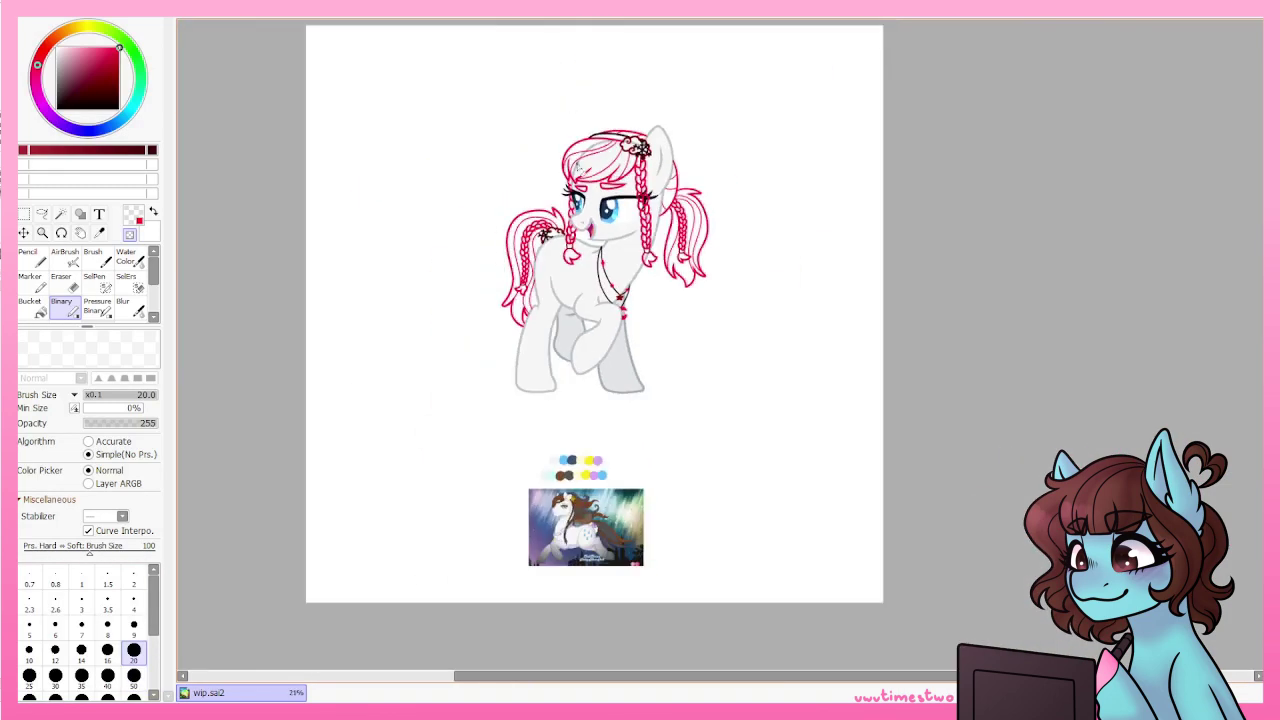
scroll(565, 212, up, 1)
Fade the line art and clear line segments overlapping the body with the transparent Bucket sampling the Merged Image.
key(g)
scroll(604, 307, up, 8)
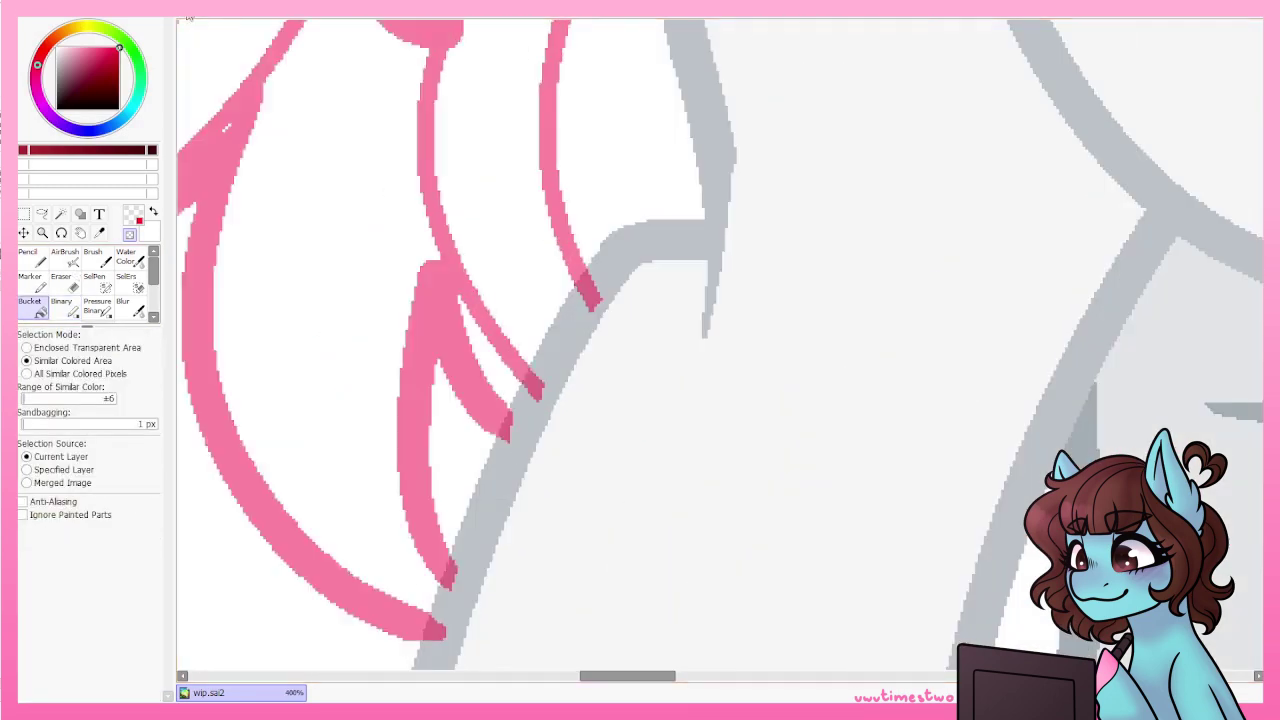
scroll(453, 577, down, 3)
scroll(627, 224, up, 4)
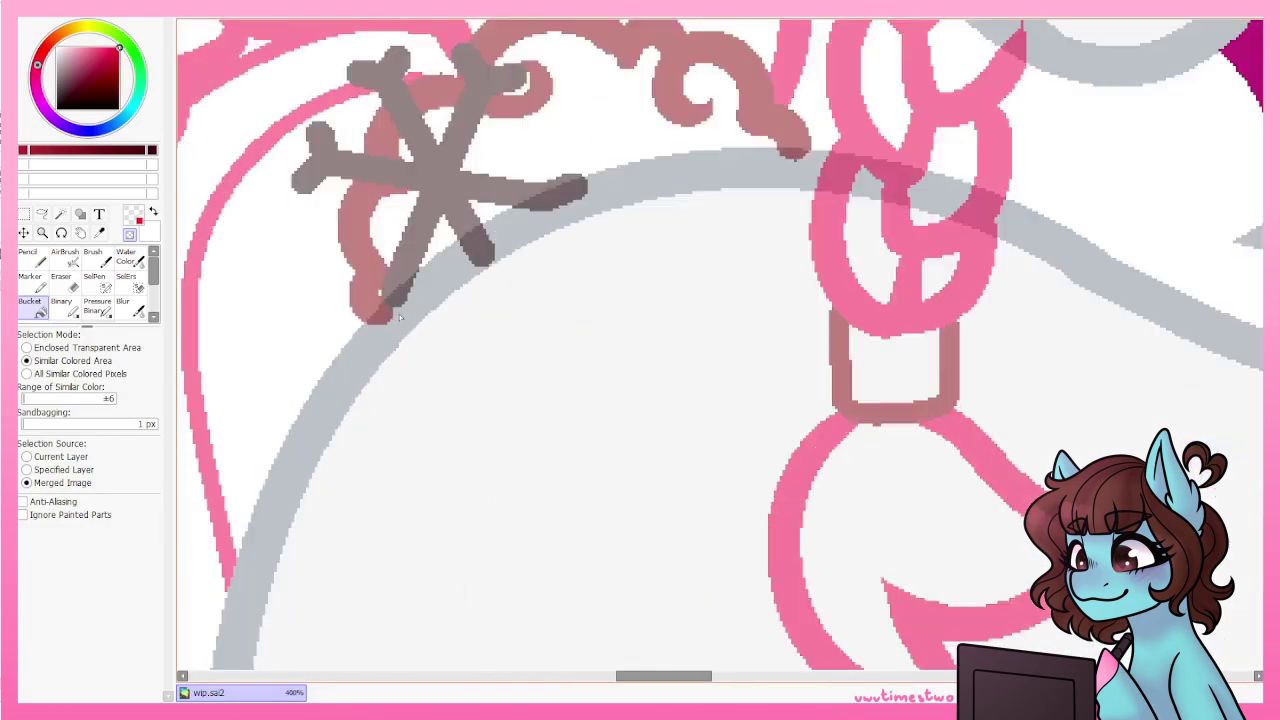
scroll(627, 224, down, 3)
scroll(951, 25, down, 5)
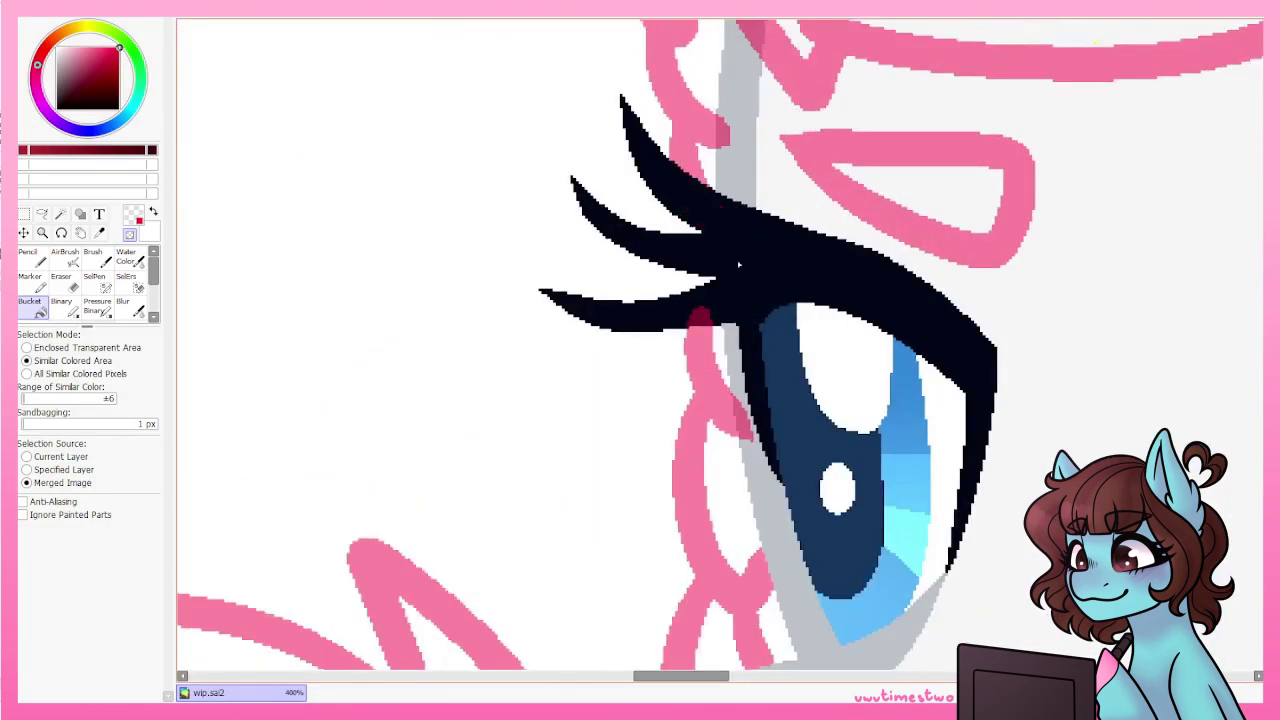
scroll(938, 384, down, 3)
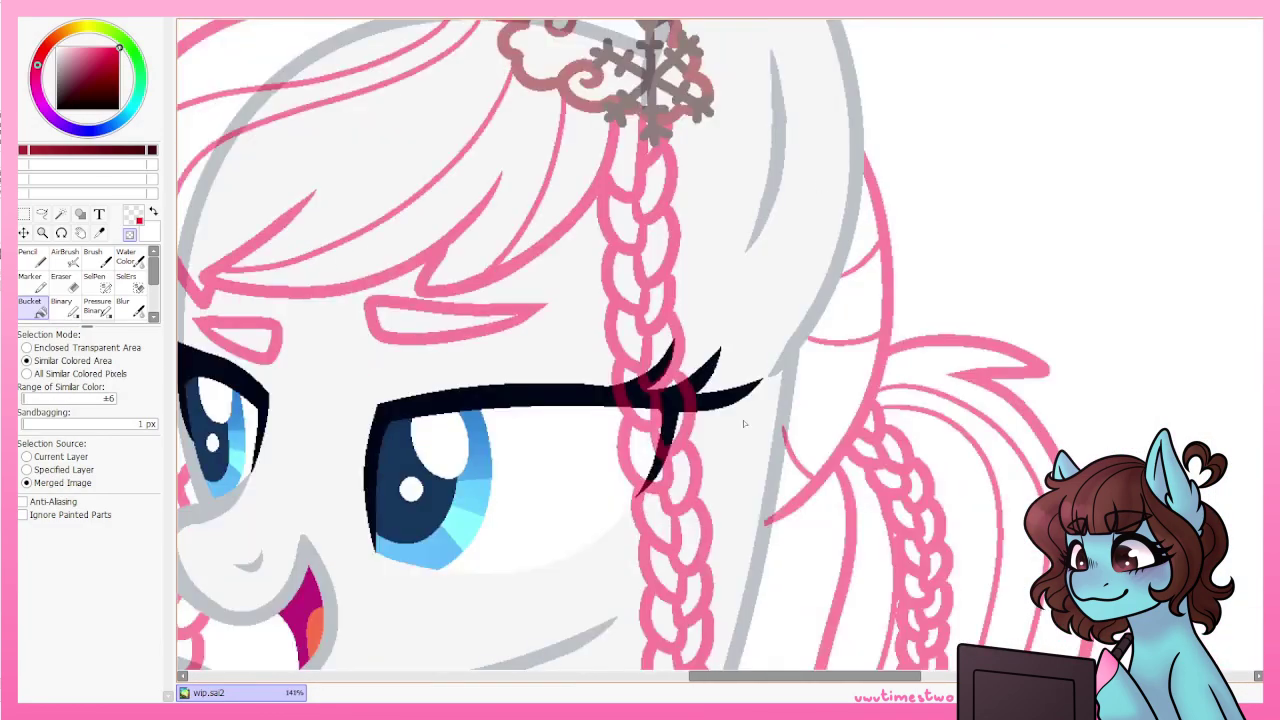
scroll(867, 269, up, 6)
scroll(867, 269, down, 5)
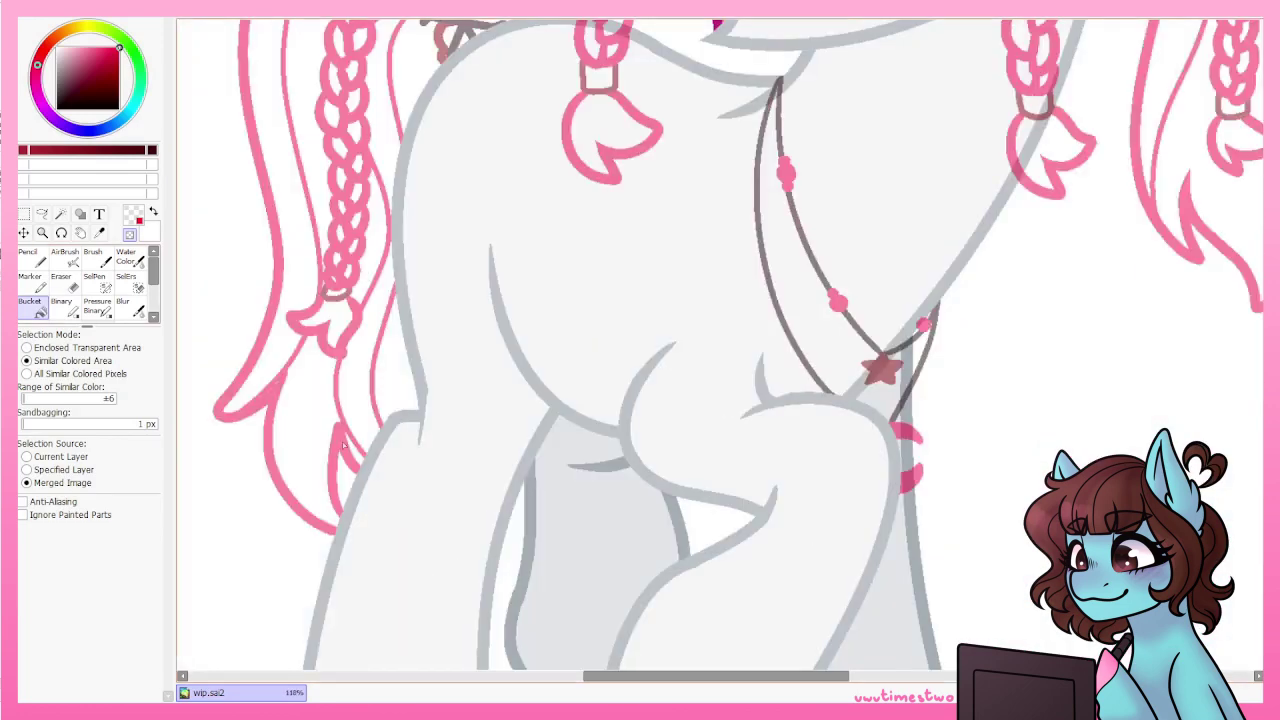
scroll(797, 417, up, 3)
Restore the line art's full opacity and trim the red crescents along the raised leg with the transparent Binary pen at size 20.
key(b)
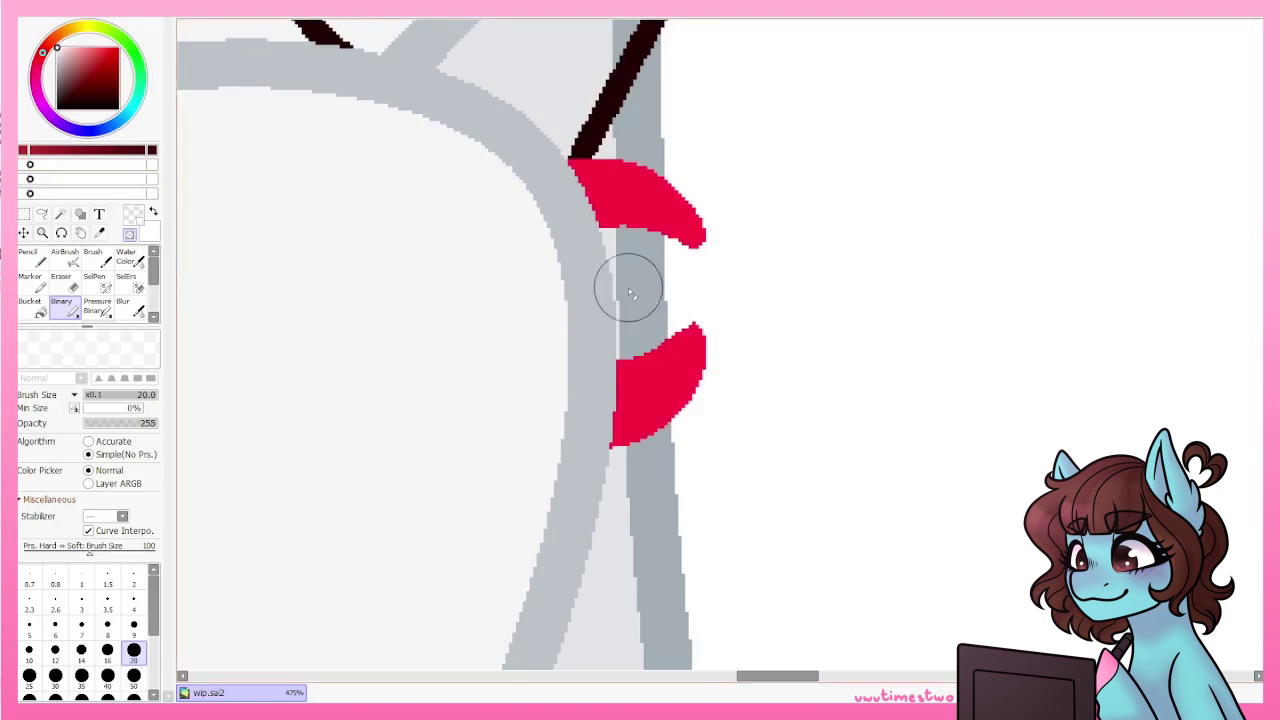
scroll(768, 233, down, 4)
scroll(376, 358, up, 2)
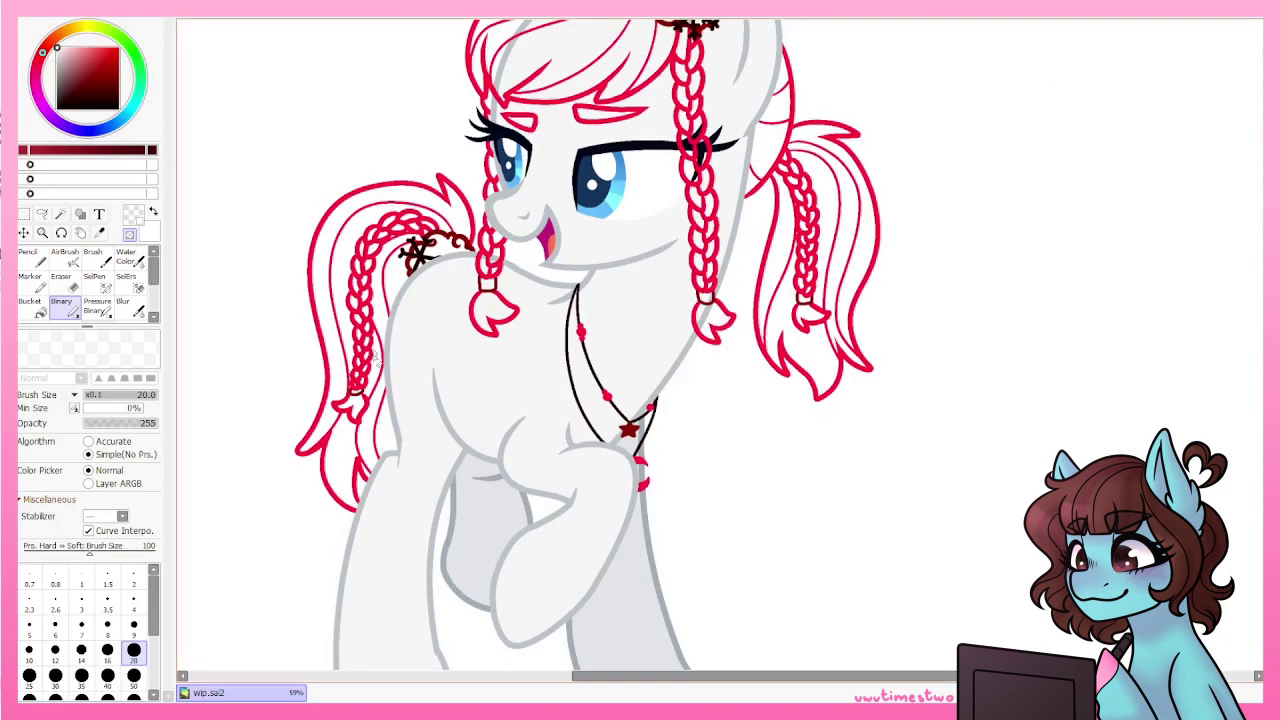
scroll(600, 300, down, 2)
scroll(620, 200, up, 3)
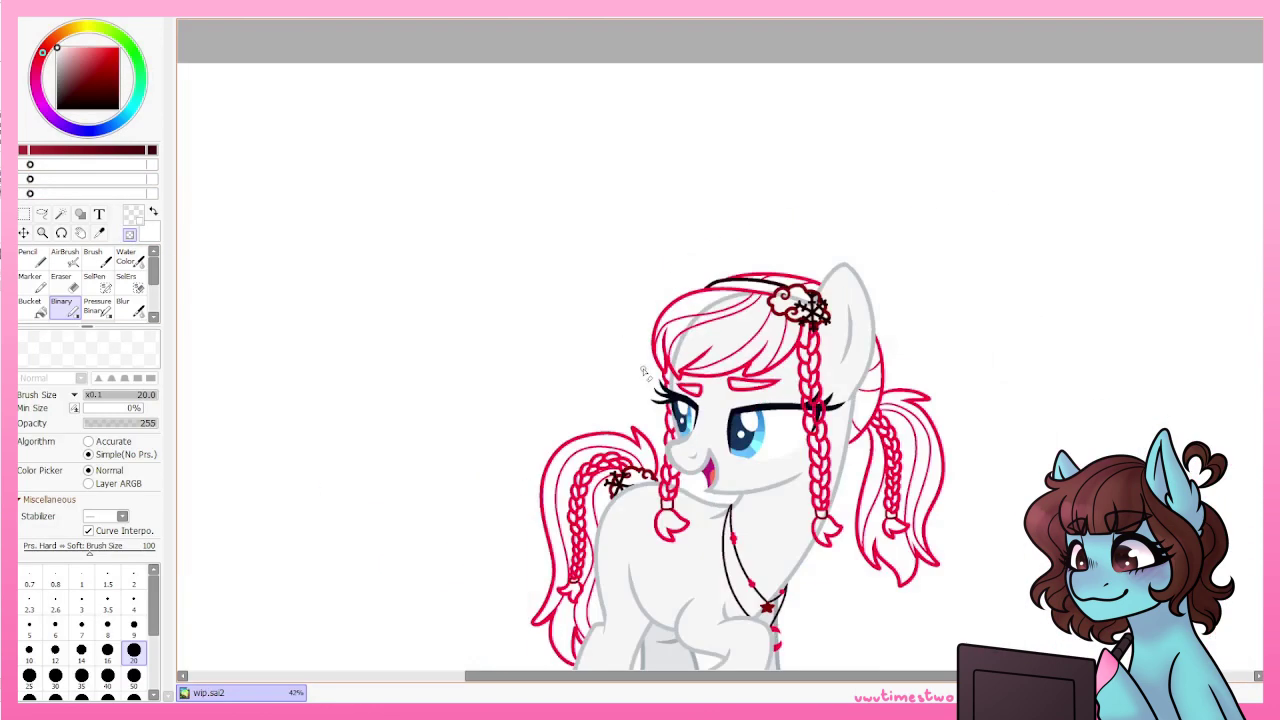
Clear the eyelash pieces showing through the front braid using the Magic Wand set to Similar Colored Area.
key(w)
scroll(840, 390, up, 3)
click(27, 360)
scroll(840, 390, up, 2)
scroll(840, 390, down, 2)
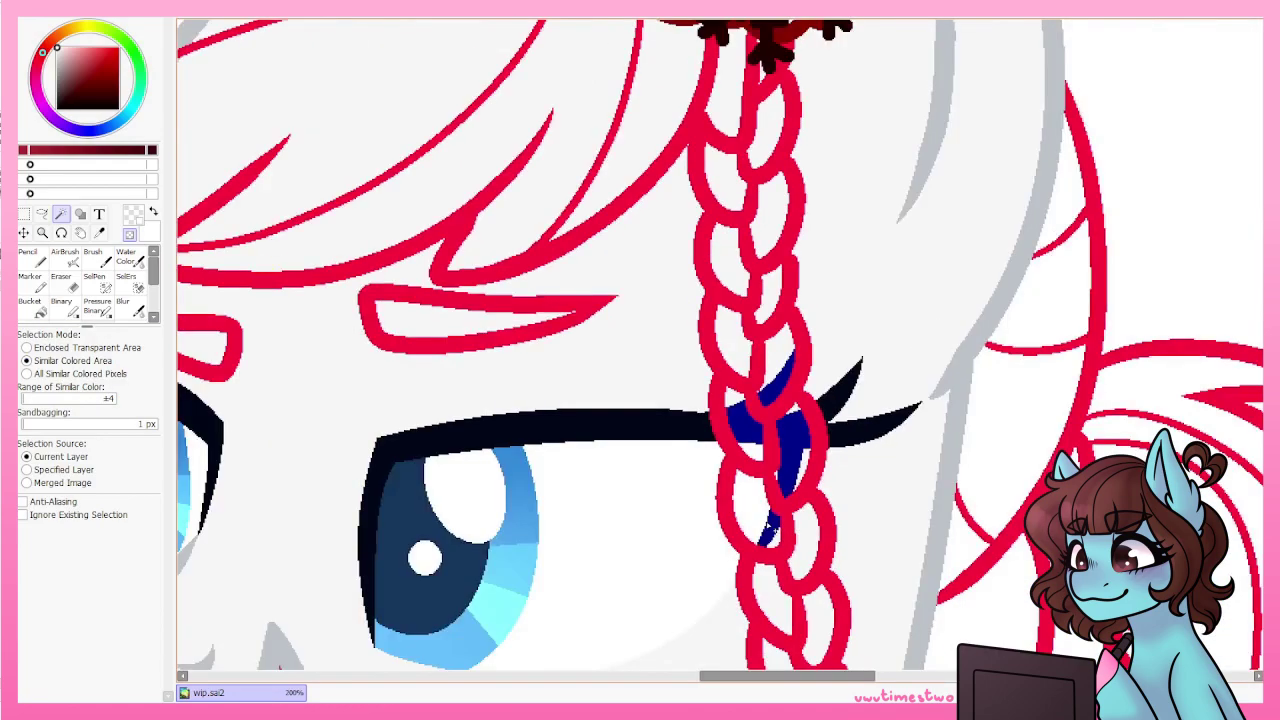
scroll(726, 301, down, 3)
scroll(760, 148, up, 4)
Select the hair behind the headband and every section of the fringe with the Magic Wand.
click(600, 255)
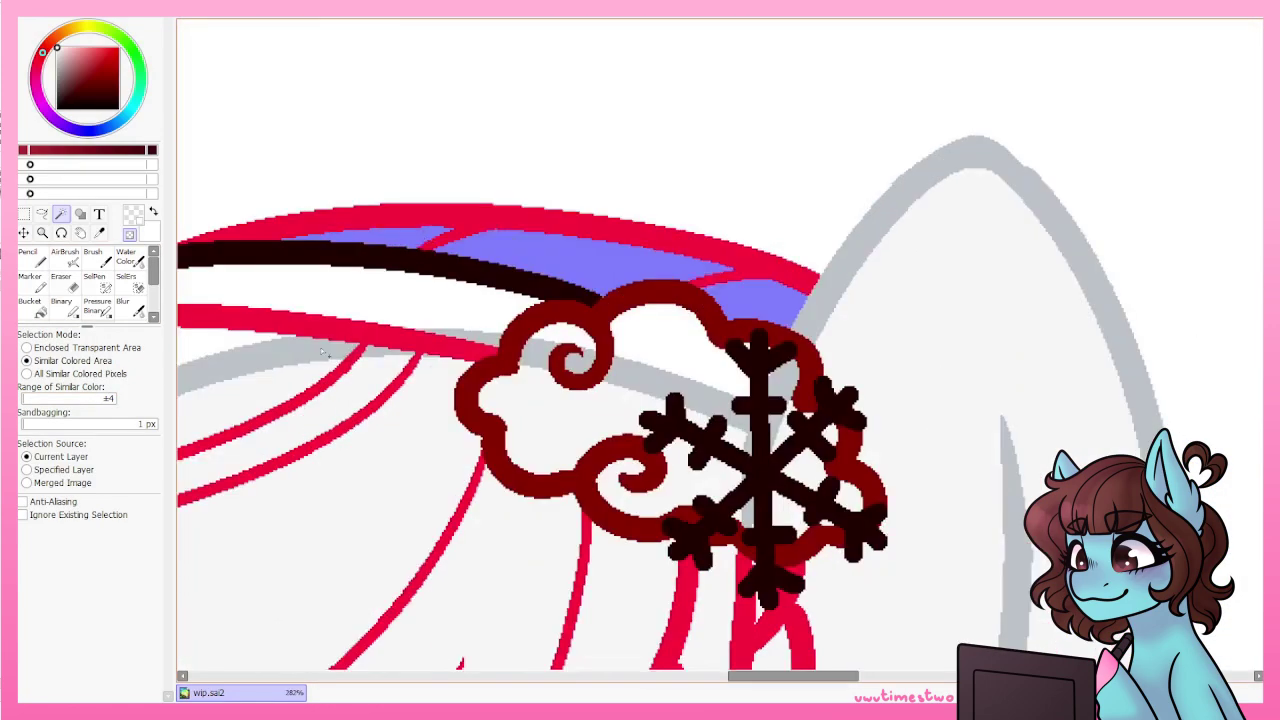
click(426, 357)
click(760, 612)
scroll(758, 622, down, 2)
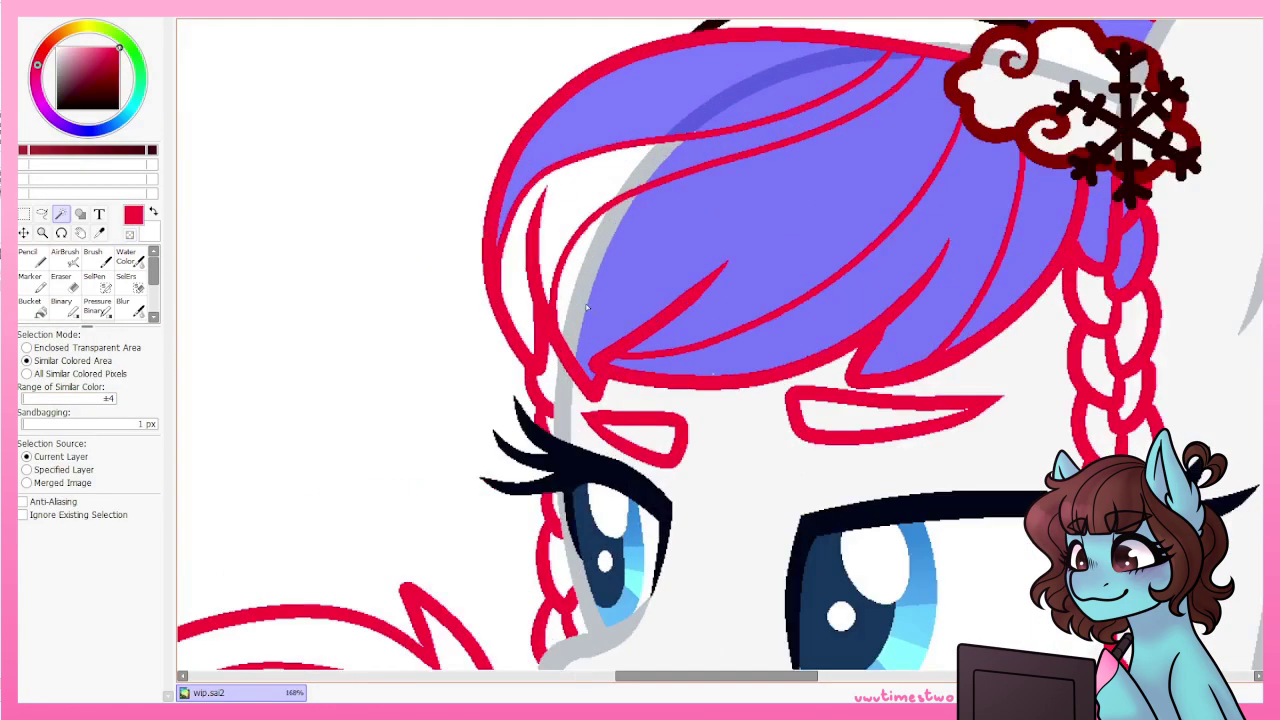
scroll(727, 135, up, 4)
scroll(512, 314, down, 2)
key(x)
scroll(794, 366, up, 1)
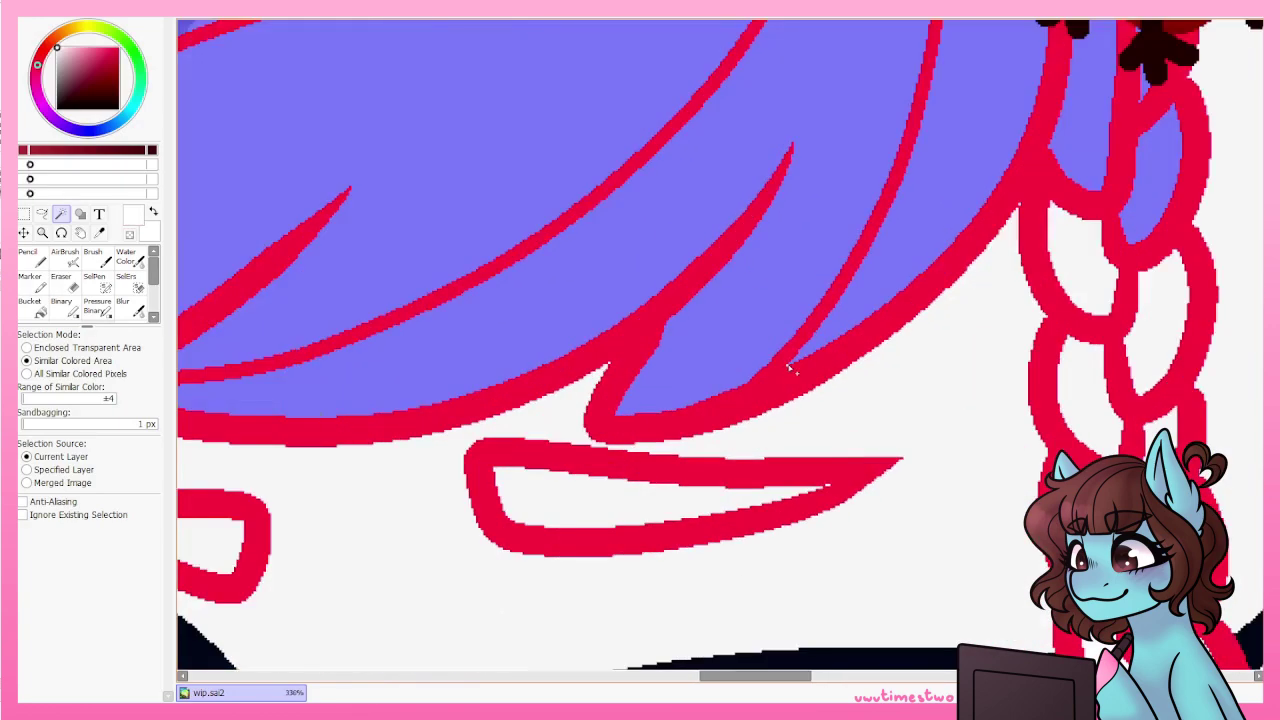
scroll(794, 366, down, 1)
Add the segments of both face braids and the hair behind the ear to the Magic Wand selection.
scroll(970, 480, up, 5)
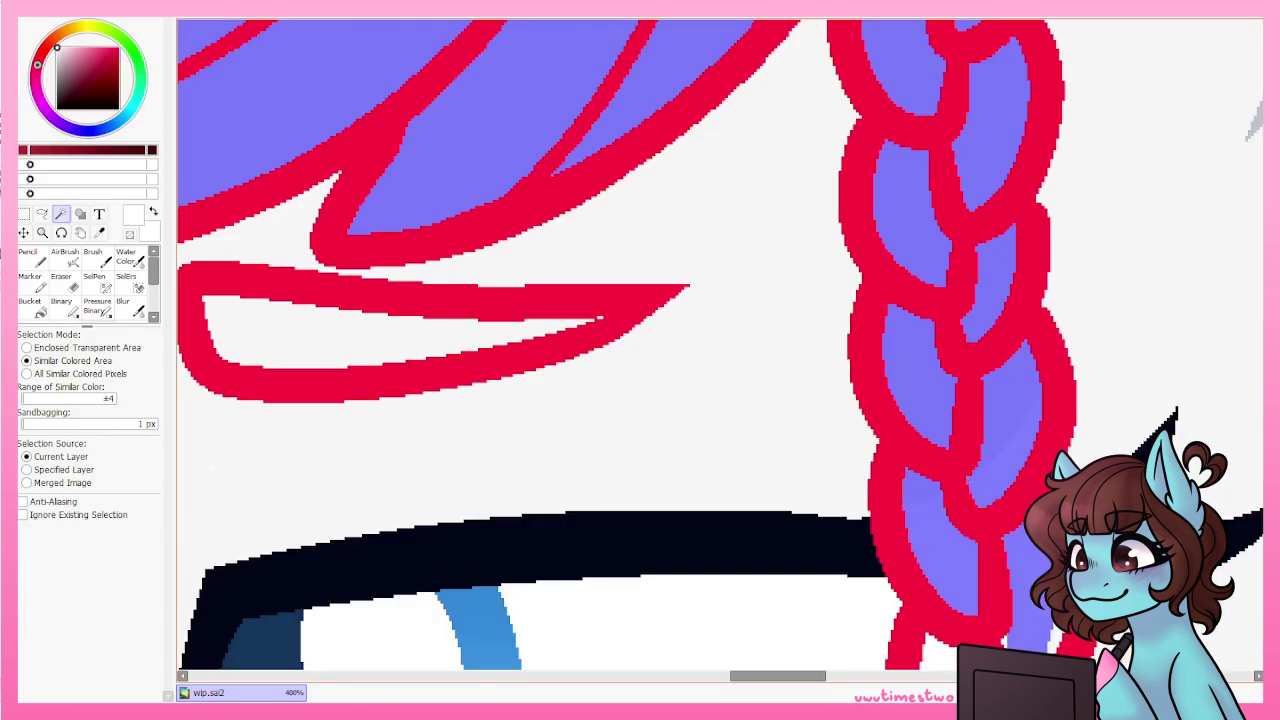
scroll(943, 378, down, 5)
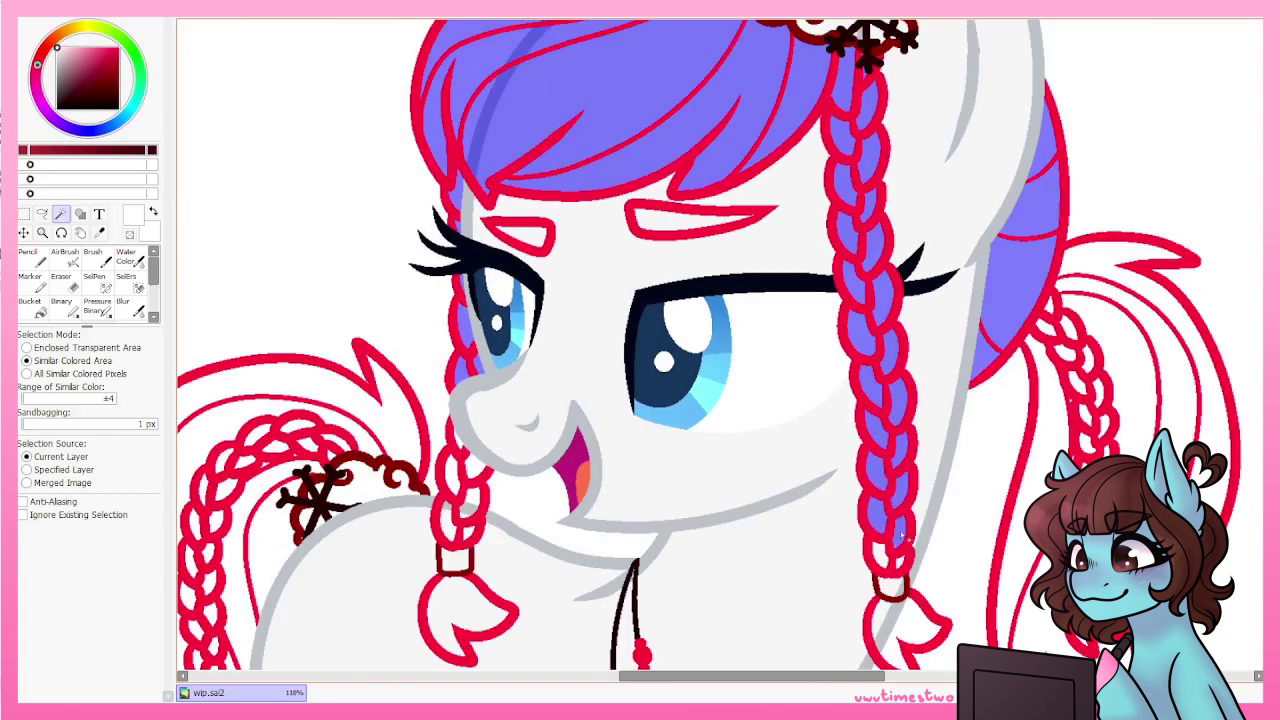
scroll(897, 622, up, 1)
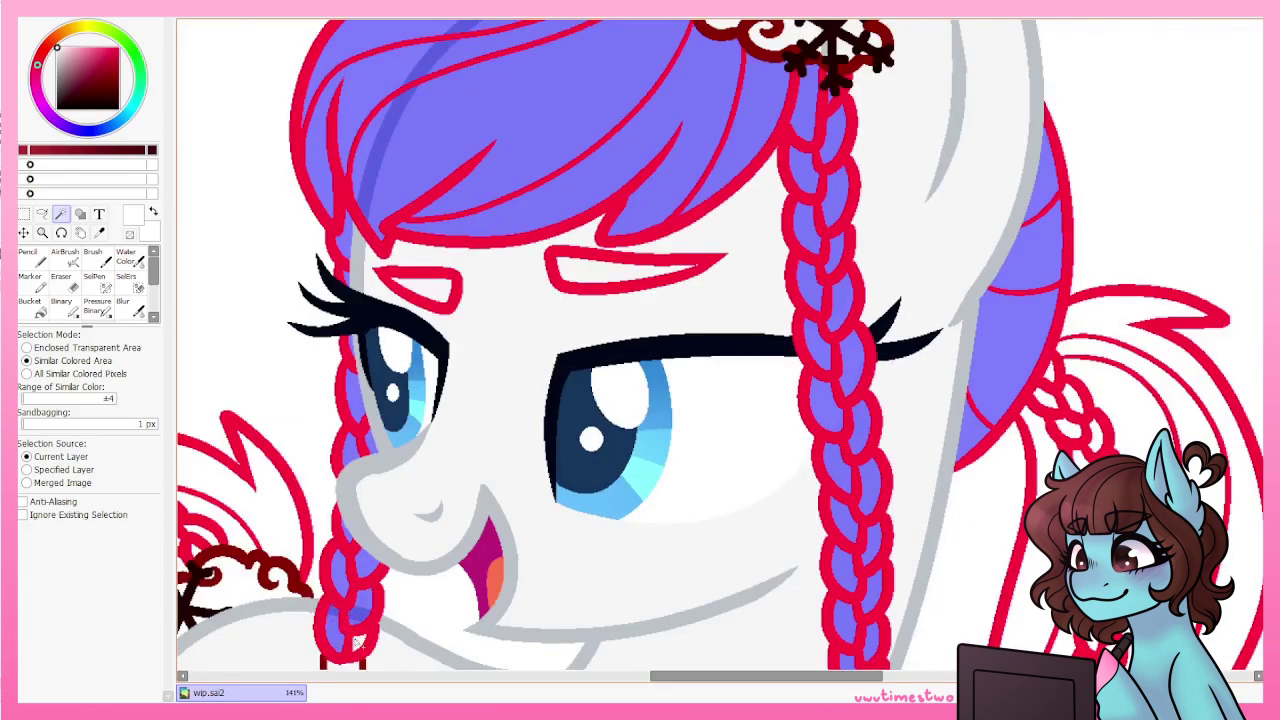
Add the face braids' end tufts, the ponytail sections and the small gaps of the ponytail's braid to the selection.
scroll(741, 342, down, 2)
scroll(741, 342, up, 2)
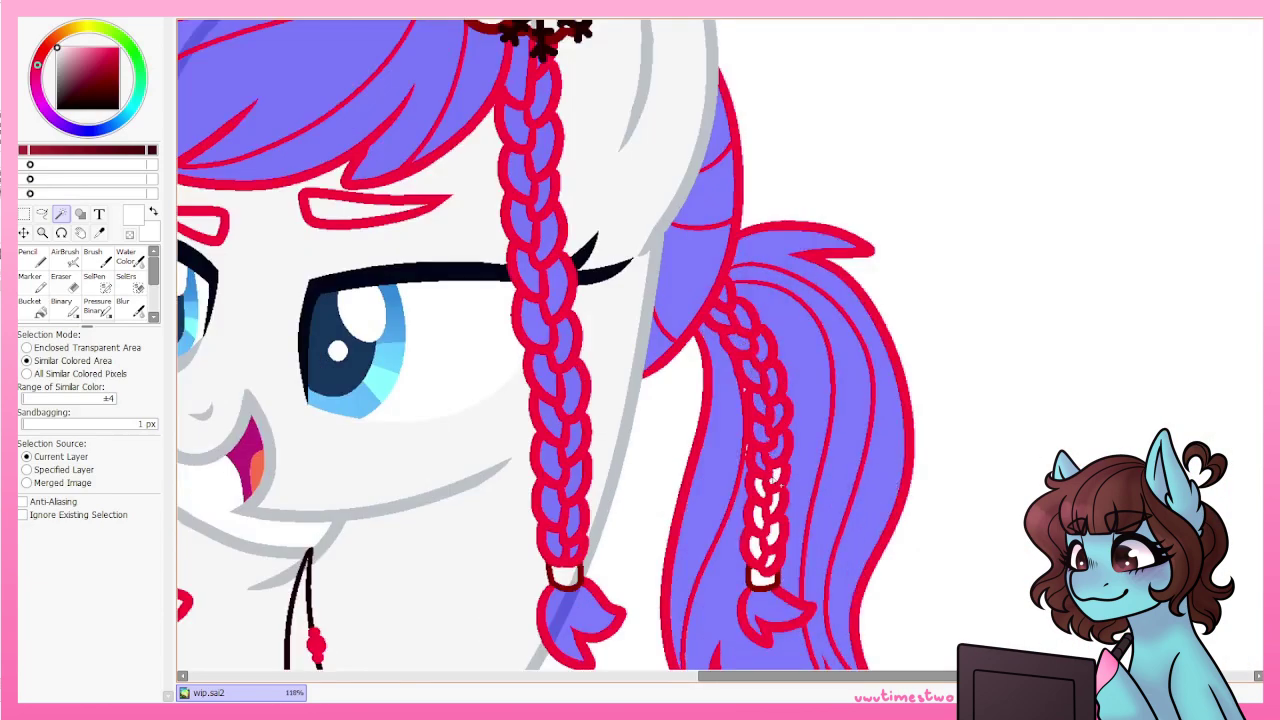
scroll(769, 562, up, 5)
scroll(769, 562, down, 3)
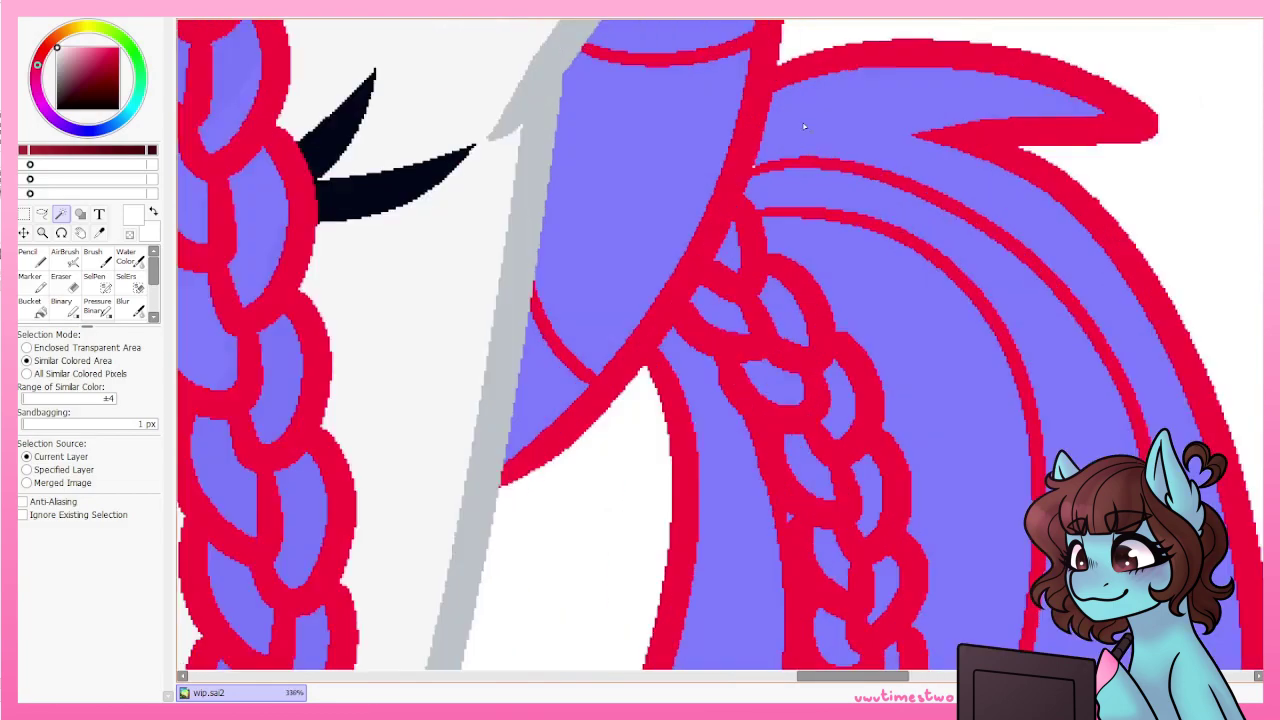
scroll(738, 172, up, 3)
scroll(737, 172, down, 5)
Extend the selection with the tail sections, the tail braid's segments and the small gaps around its tuft.
scroll(737, 172, up, 4)
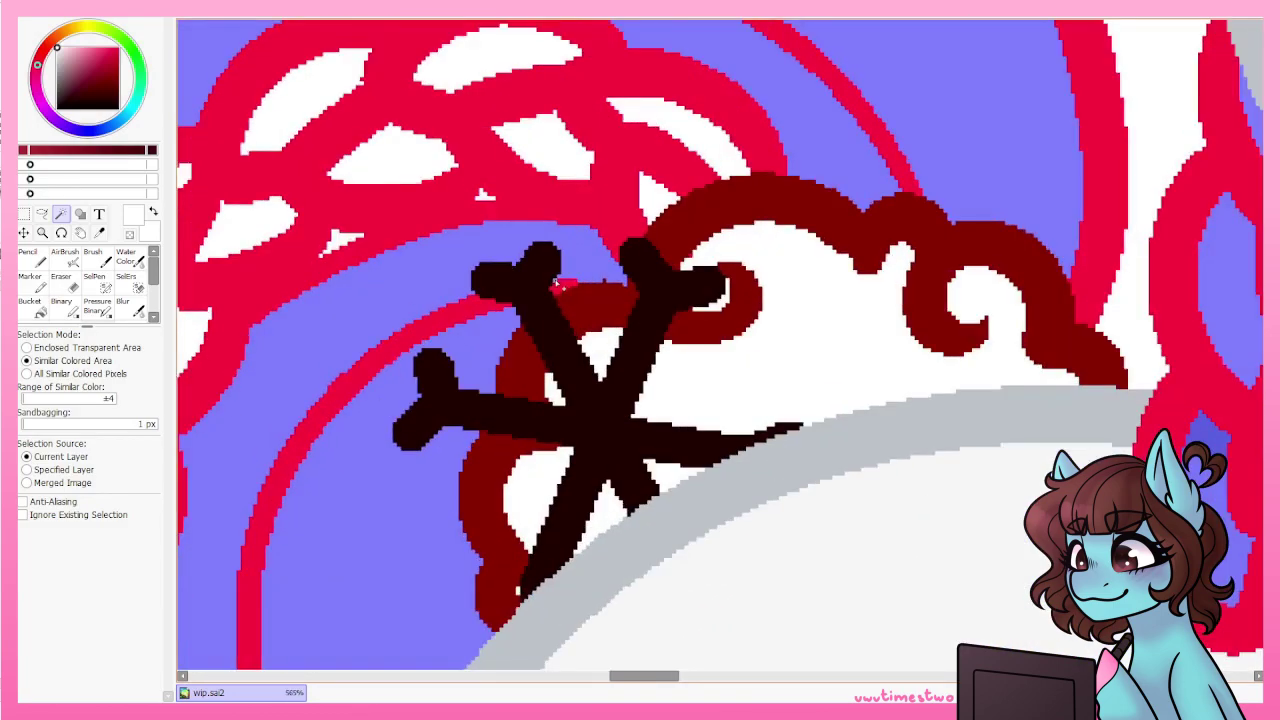
scroll(910, 298, down, 2)
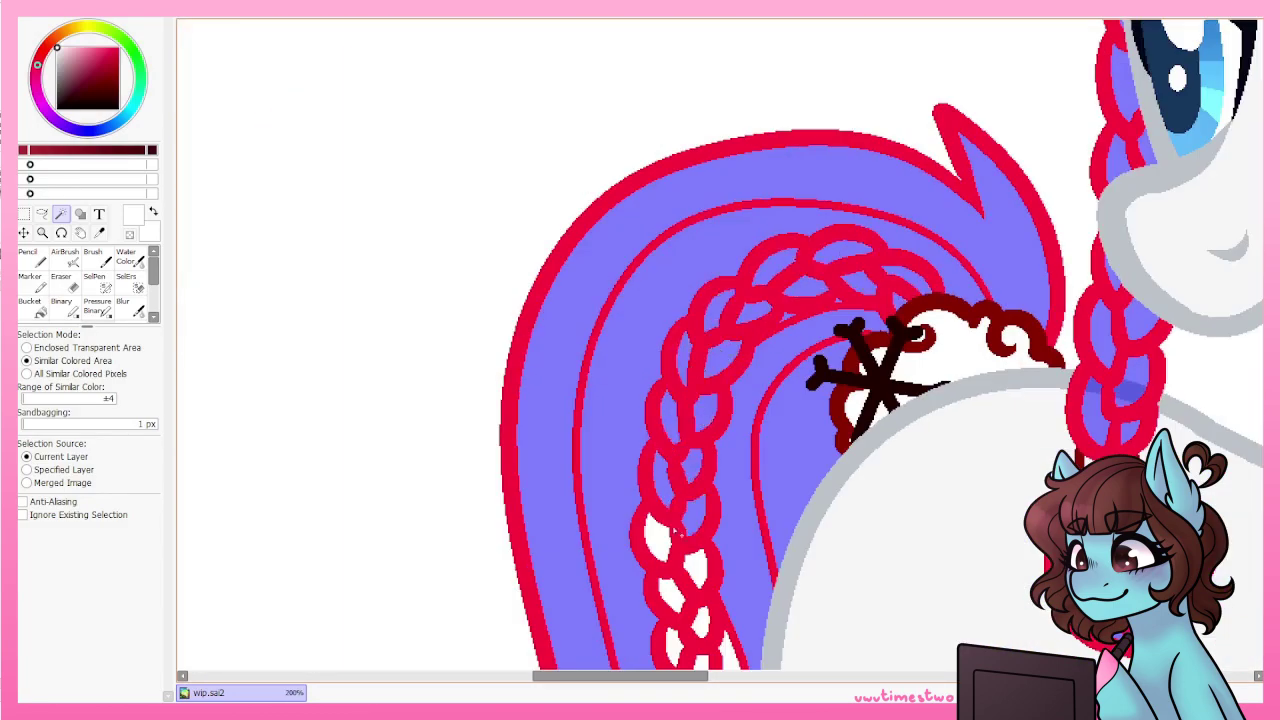
scroll(640, 360, down, 3)
scroll(700, 330, up, 2)
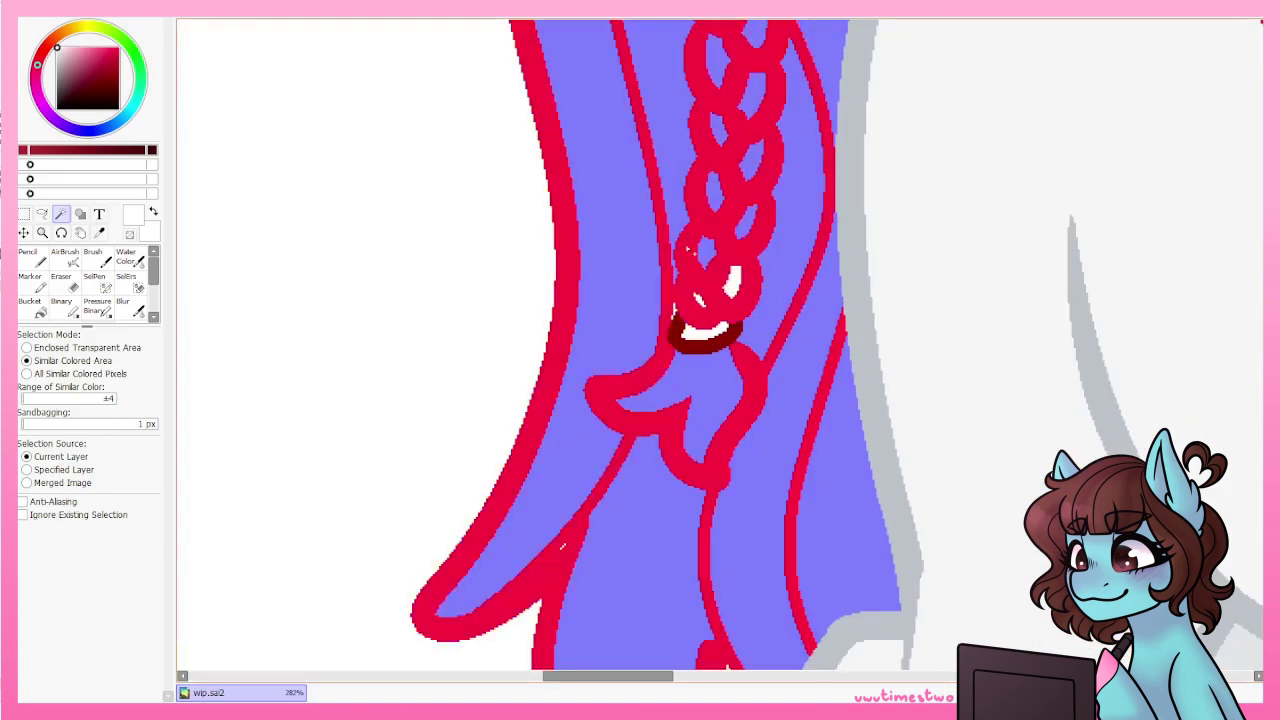
scroll(562, 545, up, 2)
scroll(640, 360, down, 8)
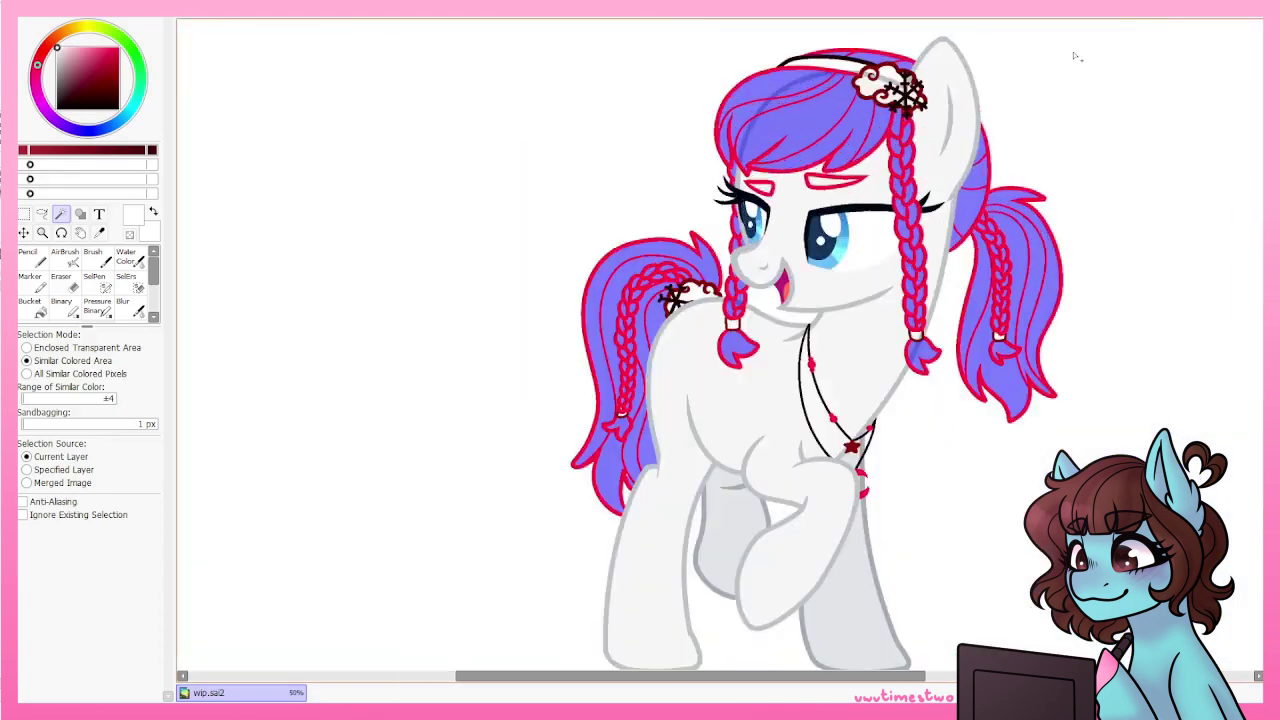
Sample the slate blue from the colour palette and fill the selected hair with the Pencil at size 350.
scroll(640, 360, down, 5)
alt+click(700, 503)
scroll(640, 360, up, 5)
key(n)
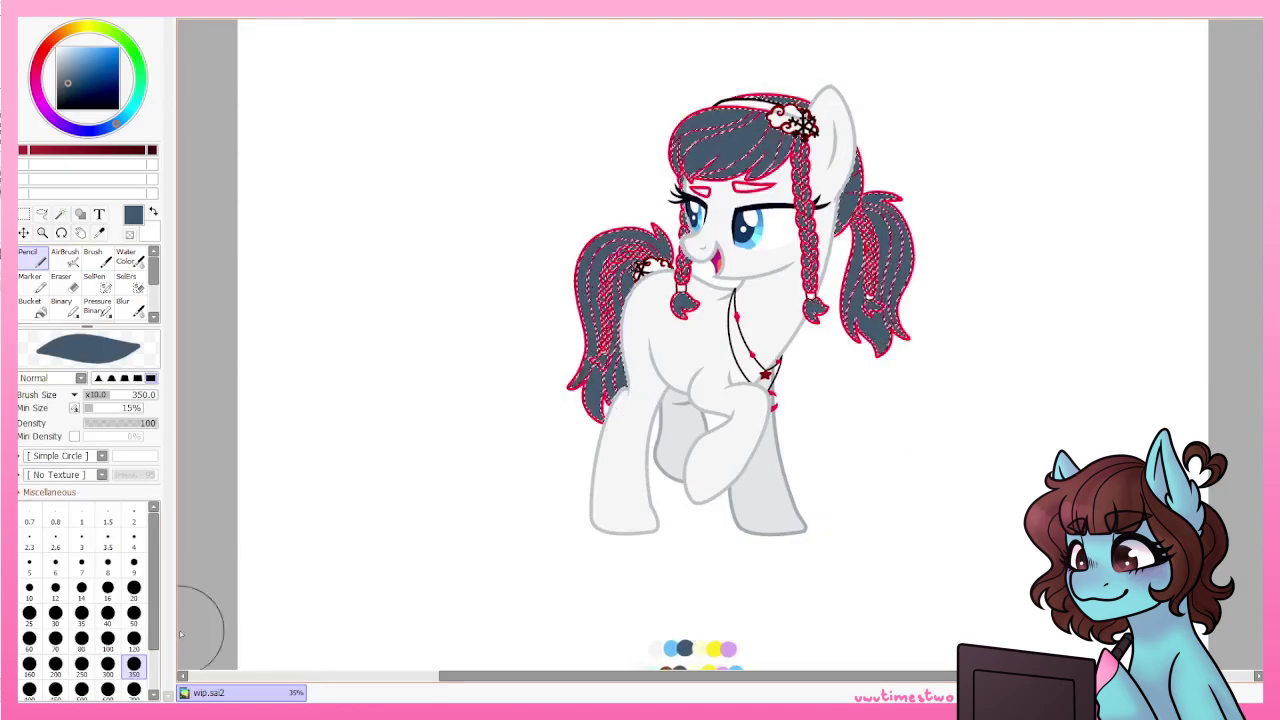
Sample the palette's lilac, outline a streak across the fringe with the Binary pen at size 9 and fill it with the Bucket.
scroll(640, 360, down, 3)
alt+click(745, 560)
scroll(771, 71, up, 6)
key(b)
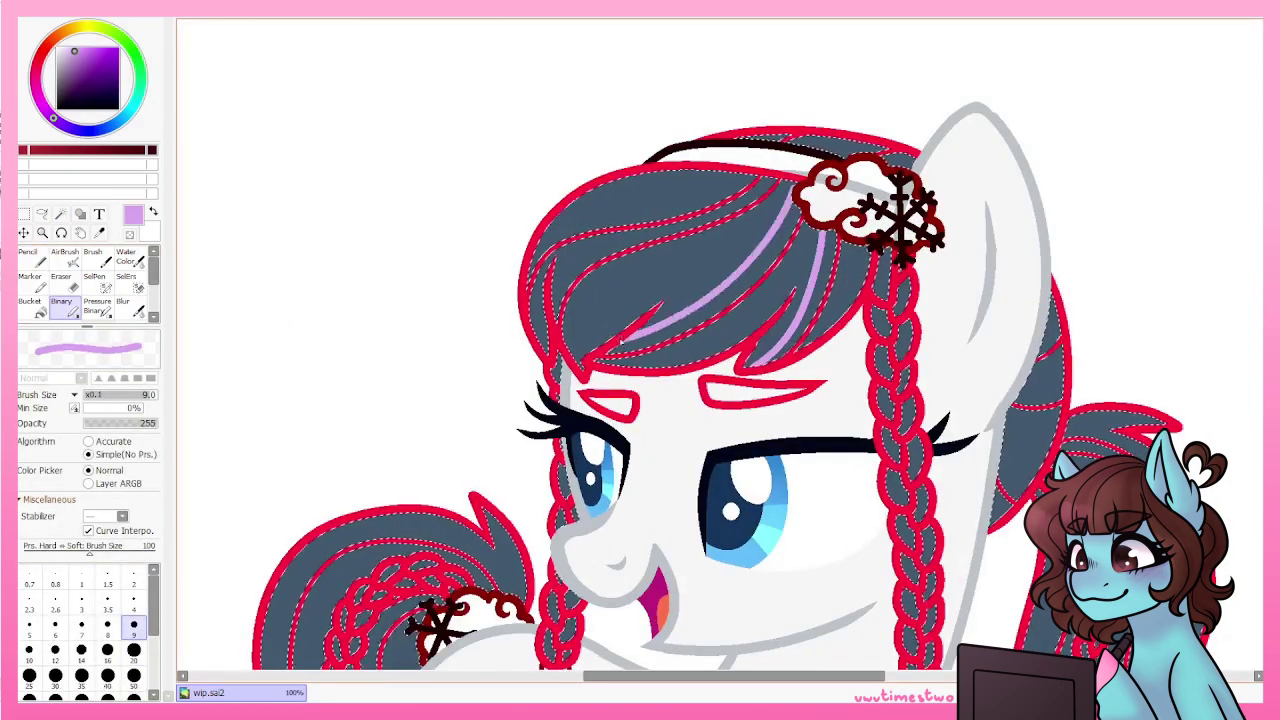
key(g)
click(720, 285)
Recolour the slate blue hair base to dark navy with the Bucket set to All Similar Colored Pixels.
alt+click(600, 260)
scroll(207, 142, down, 1)
click(100, 376)
scroll(491, 163, down, 1)
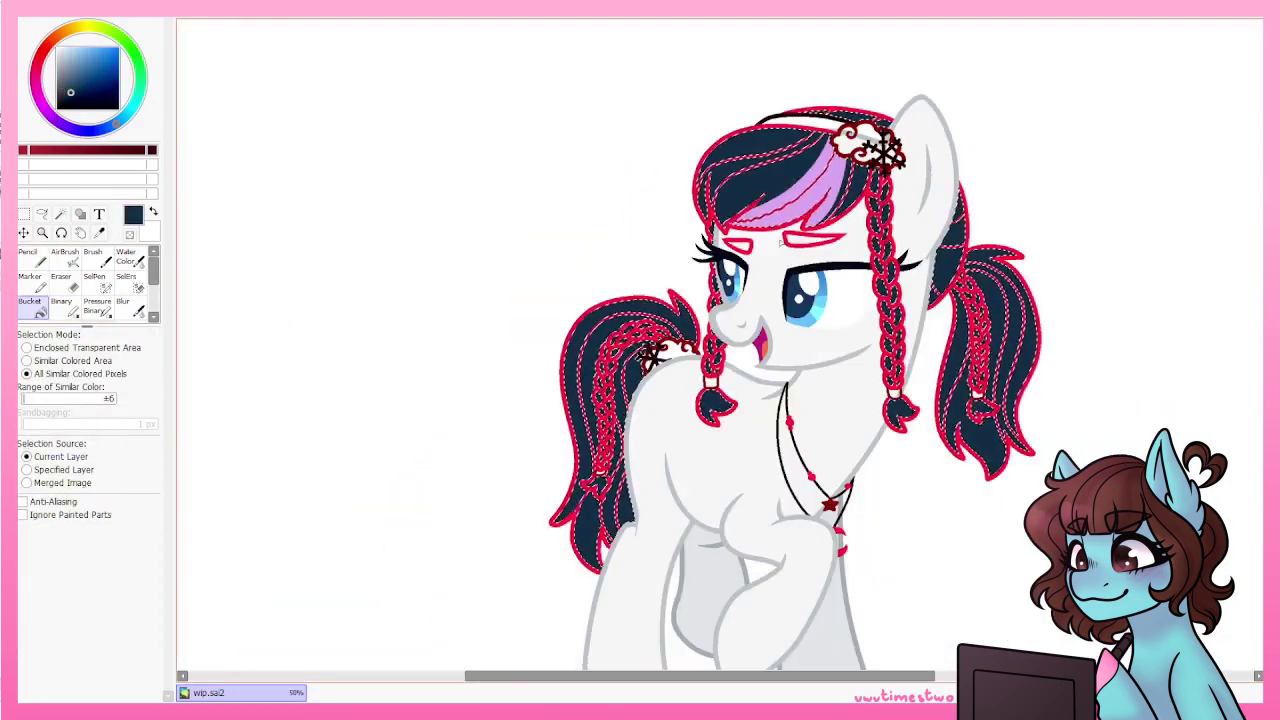
Mix a muted purple between navy and lilac and fill the fringe section above the lilac streak with it.
alt+click(805, 205)
scroll(805, 205, up, 5)
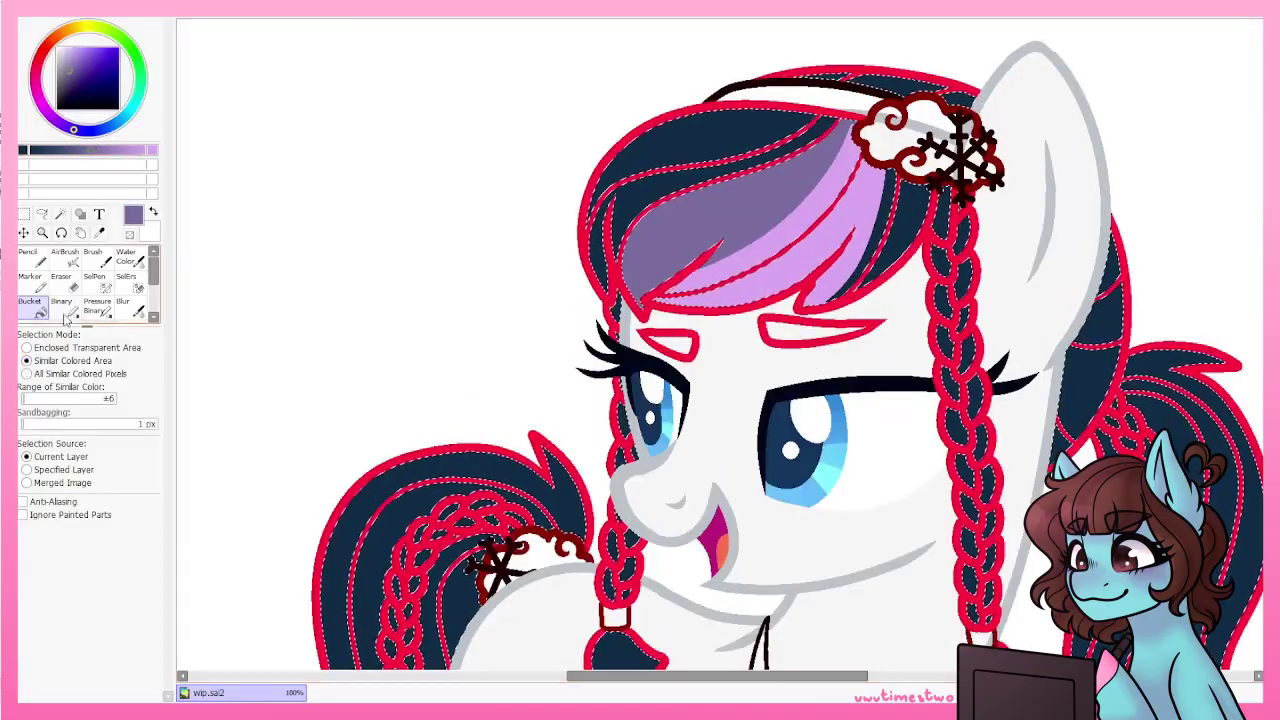
Outline bands in the hair behind the ear with the Binary pen and fill them with lilac and muted purple.
key(b)
scroll(855, 135, down, 5)
scroll(600, 300, up, 2)
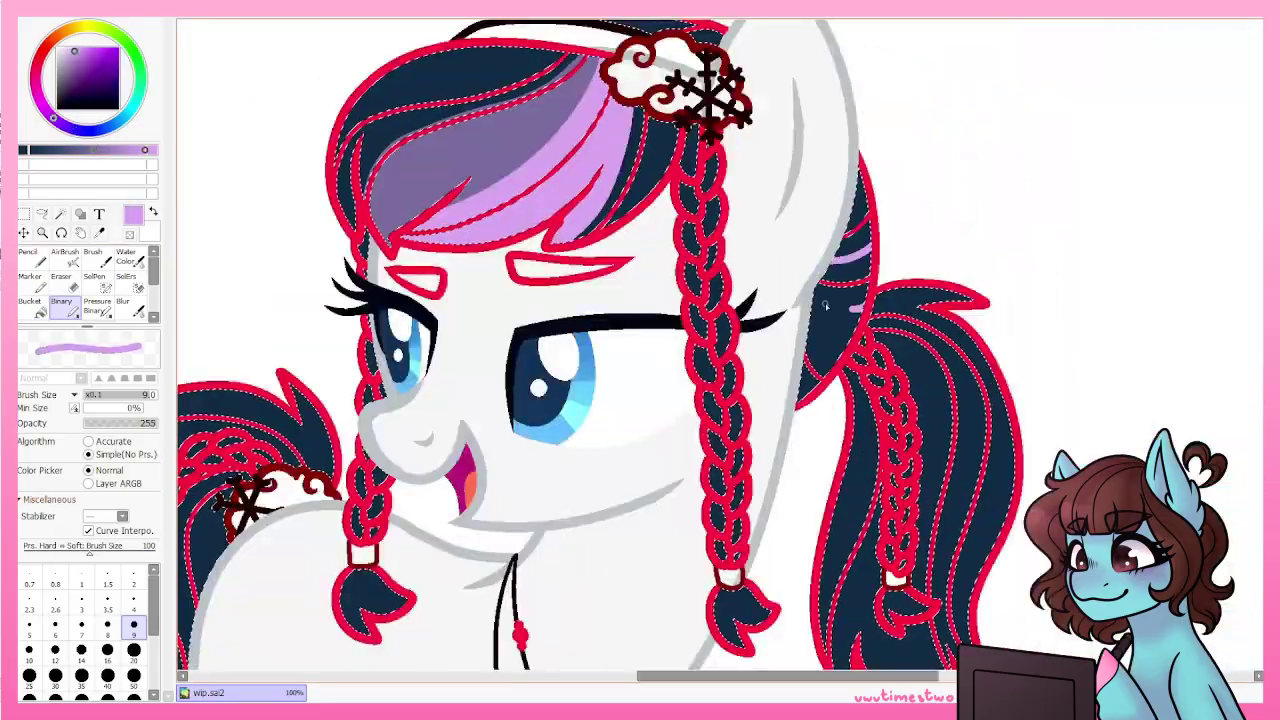
alt+click(440, 160)
scroll(640, 330, down, 2)
alt+click(600, 100)
scroll(700, 300, up, 2)
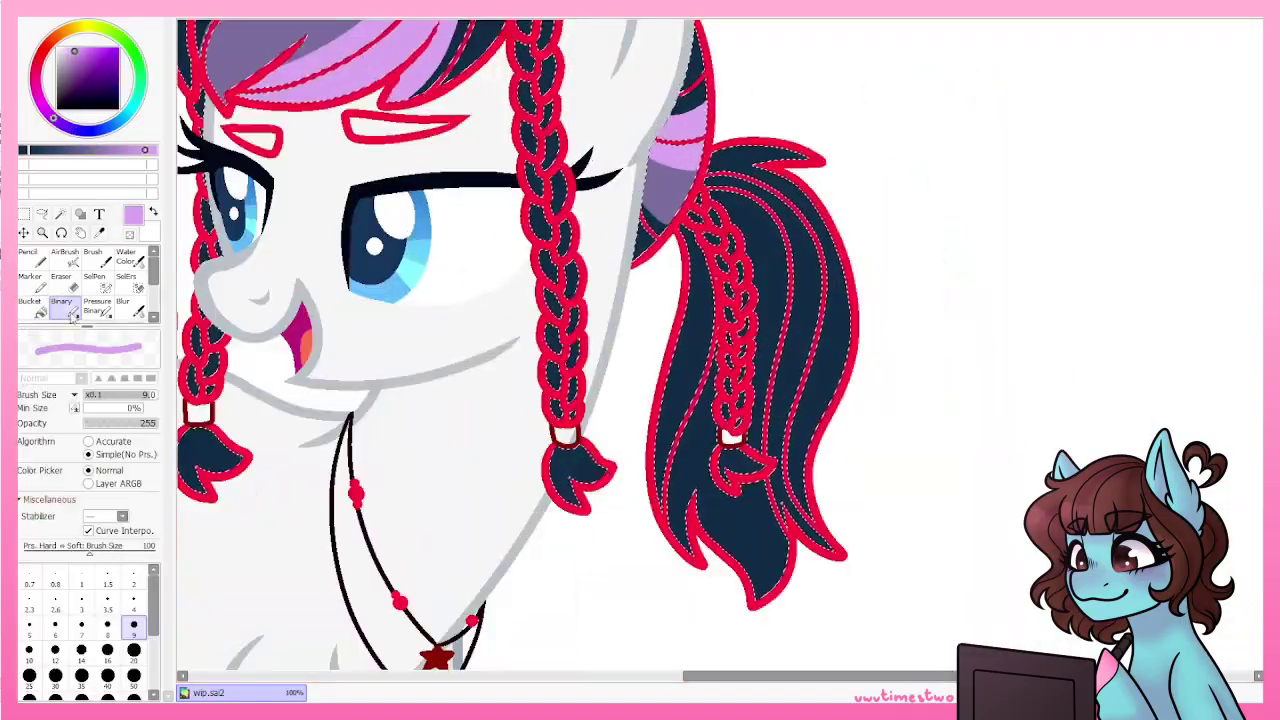
Paint a lilac streak down the ponytail's outer side, outlining it with the Binary pen at size 4.
scroll(773, 488, down, 2)
scroll(800, 480, up, 5)
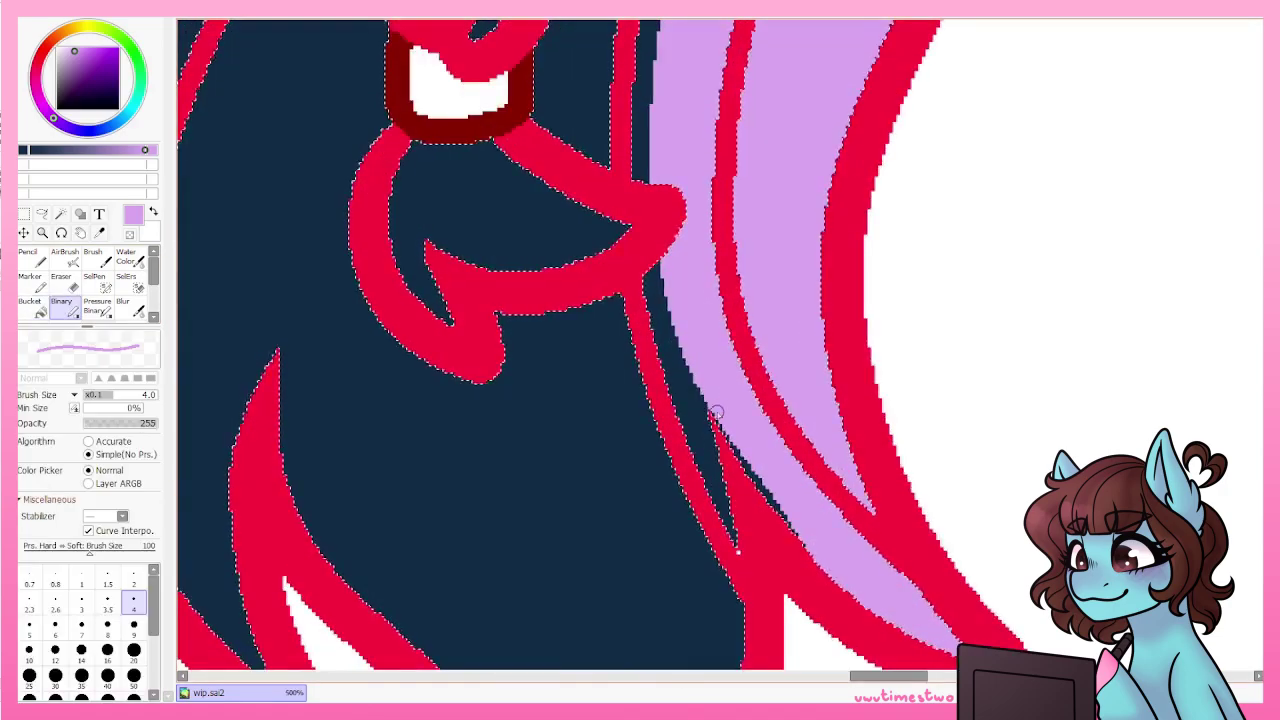
key(m)
click(61, 305)
key(x)
scroll(640, 360, down, 4)
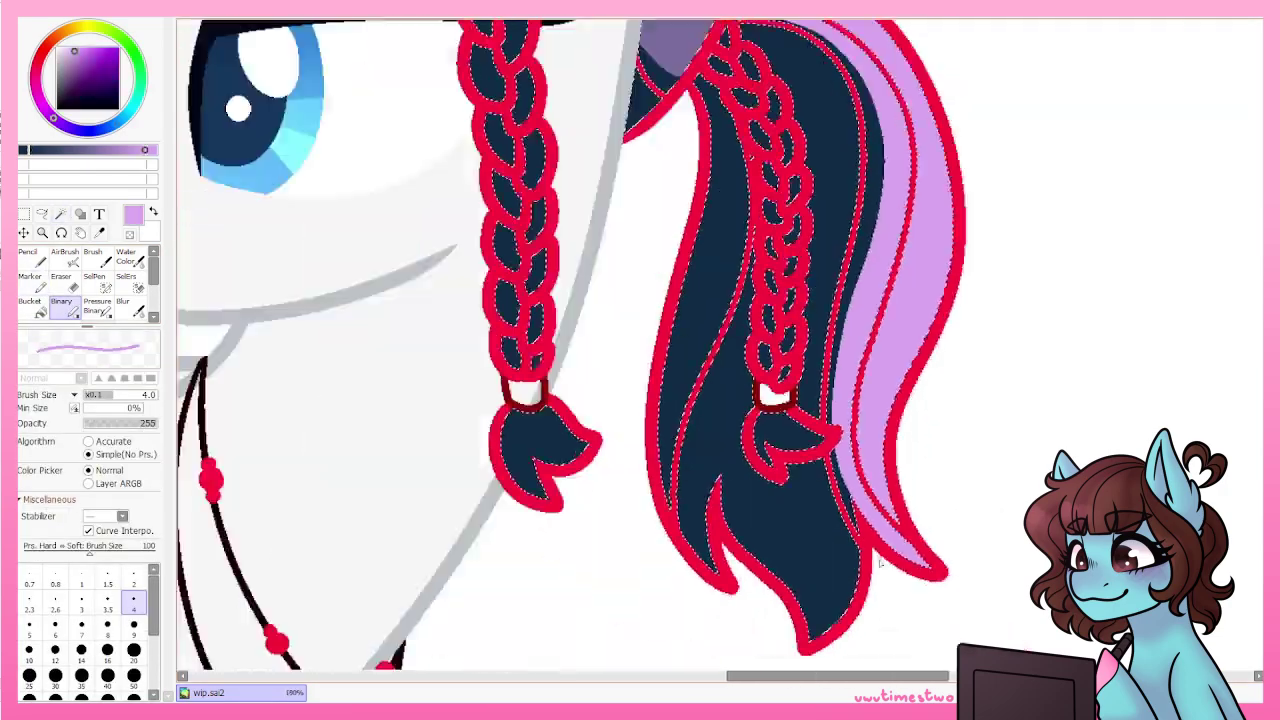
Fill the ponytail band between the lilac streak and the braid with muted purple using the Bucket.
scroll(640, 360, up, 1)
click(40, 315)
scroll(640, 360, down, 2)
scroll(640, 360, up, 3)
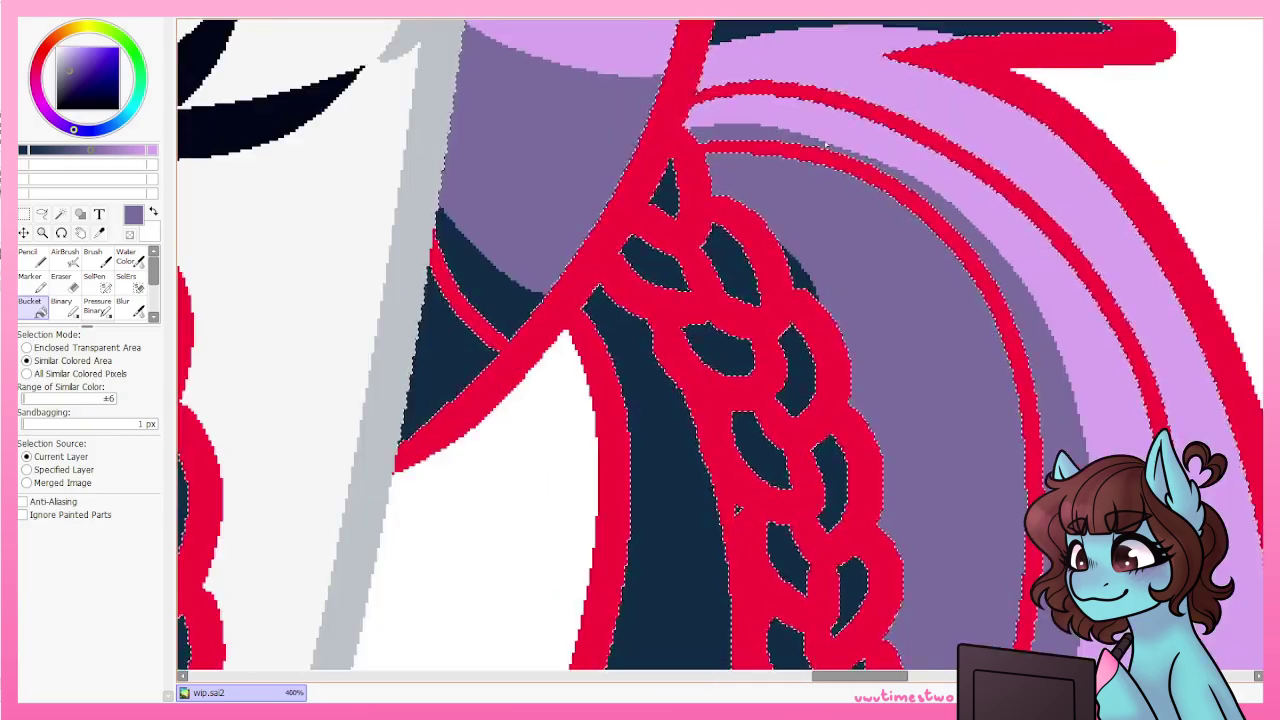
scroll(640, 360, down, 3)
Draw lilac streak outlines along the tail with the Binary pen at size 4 and add the tail braid's missed gaps to the selection.
click(61, 305)
scroll(438, 408, up, 3)
scroll(438, 408, up, 2)
key(b)
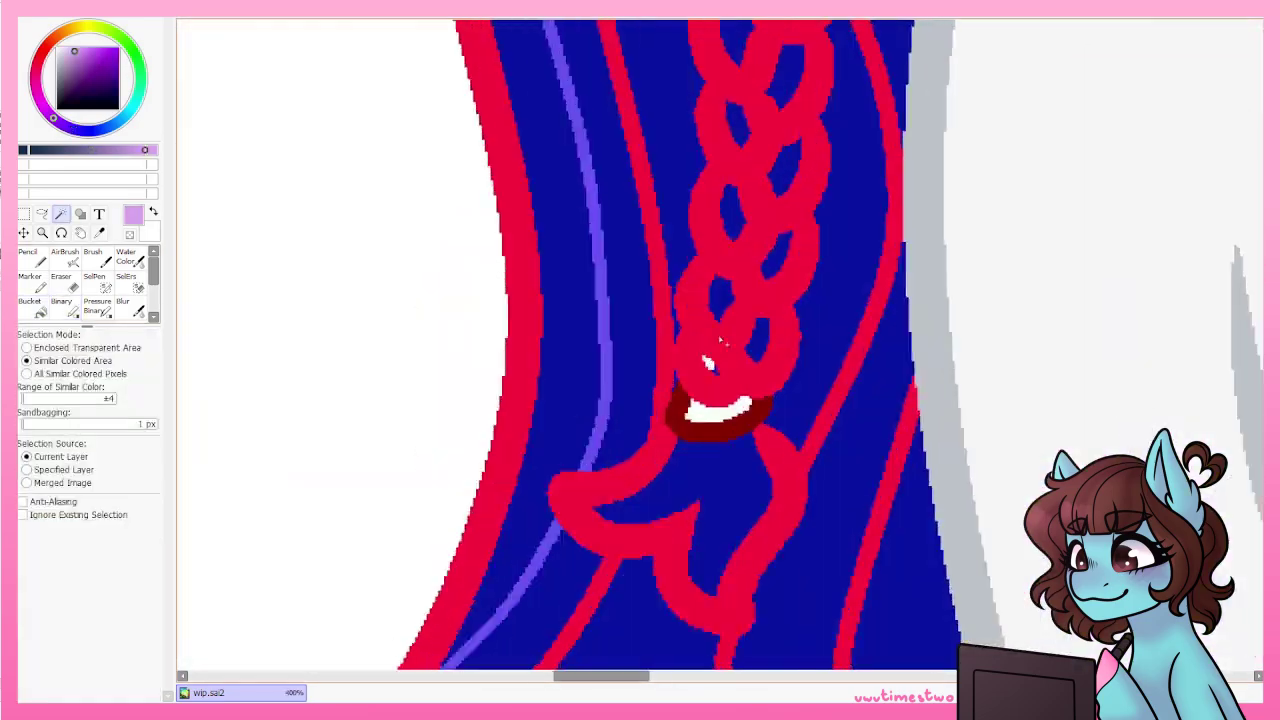
key(x)
scroll(520, 400, up, 1)
key(x)
scroll(619, 393, down, 1)
key(b)
scroll(619, 393, down, 3)
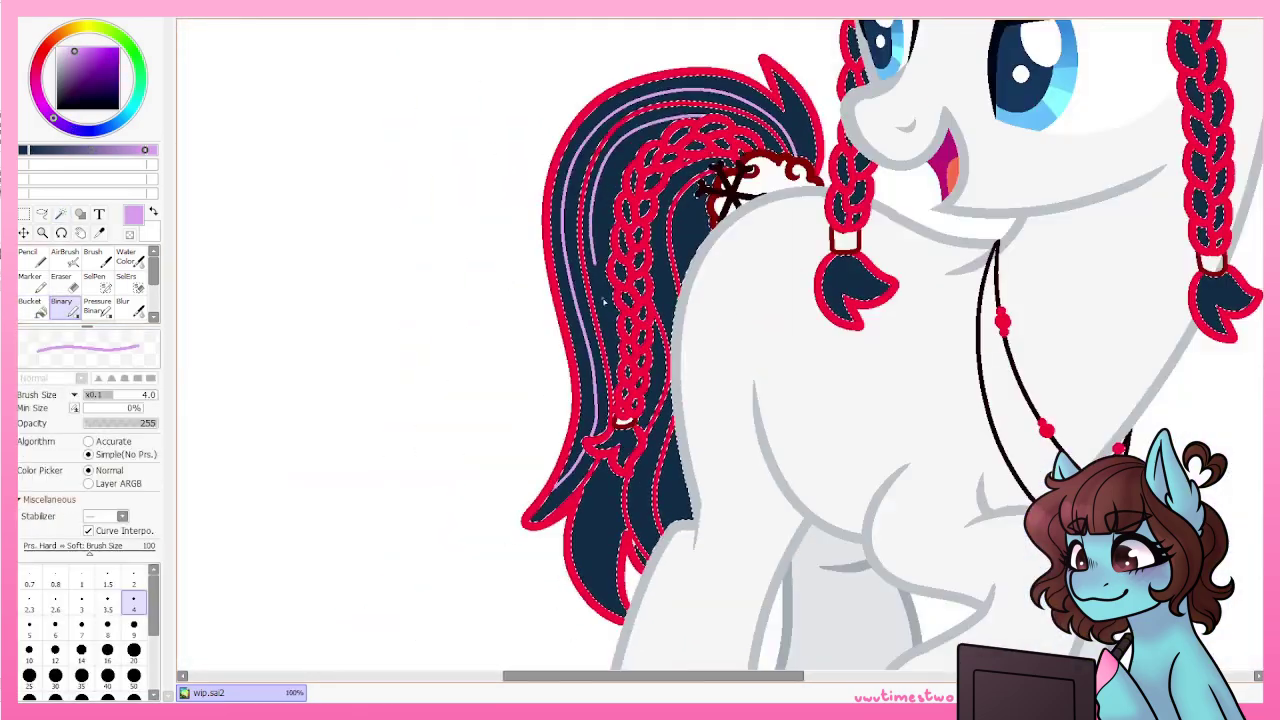
Fill the outlined outer streak of the tail with lilac.
scroll(620, 420, up, 2)
scroll(620, 420, up, 1)
scroll(620, 420, down, 2)
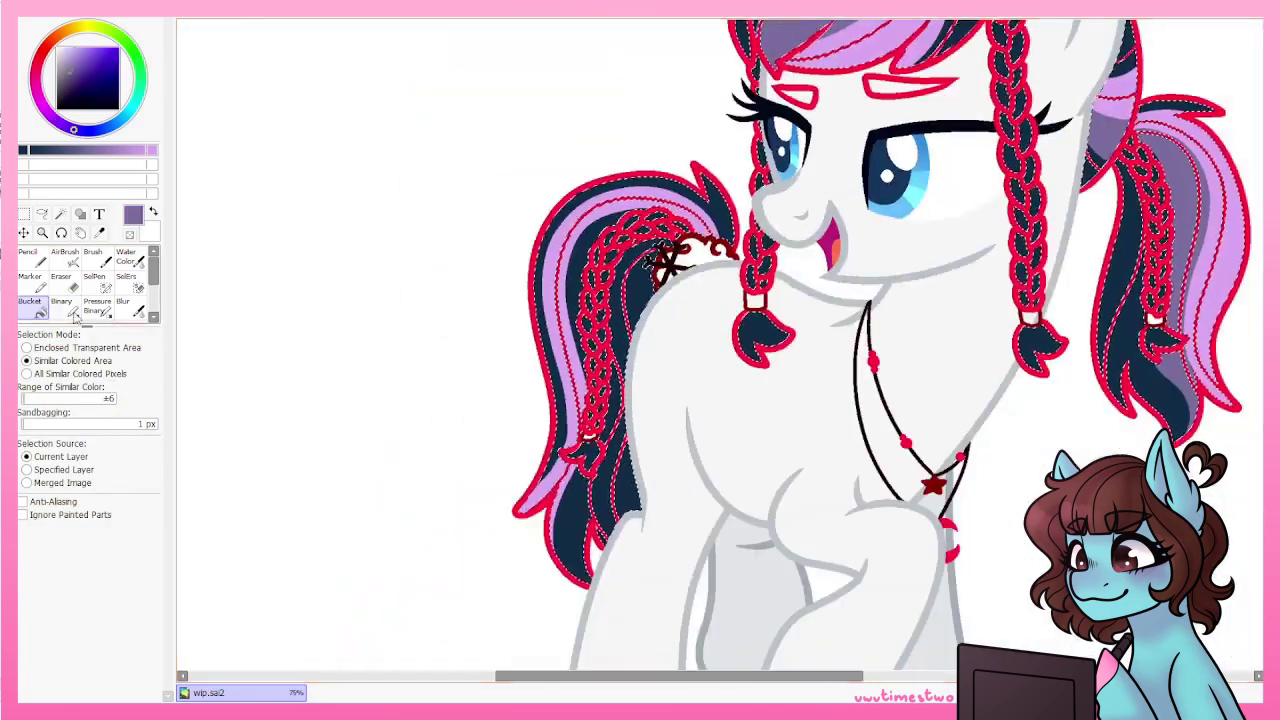
Add muted purple streaks inside the tail beside the lilac one and clear the selection.
scroll(620, 420, up, 1)
key(b)
scroll(630, 420, up, 2)
scroll(630, 420, down, 4)
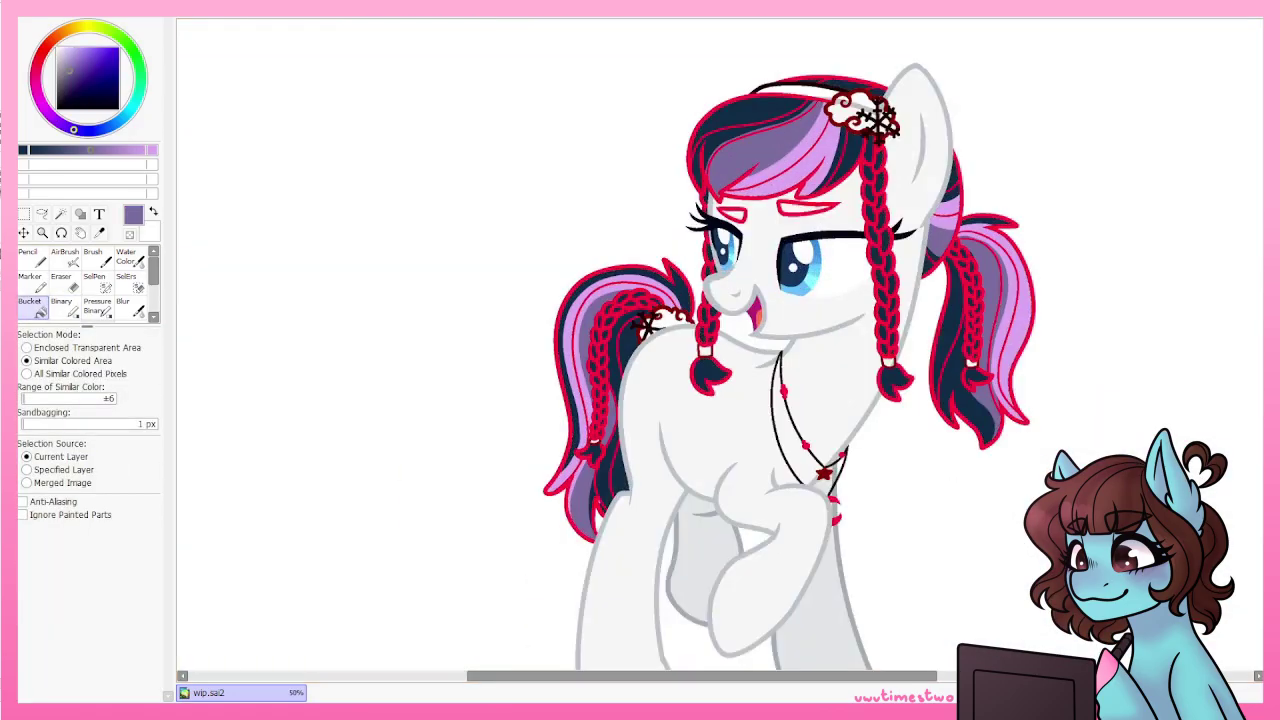
Recolour the red hair lines to a very dark navy with the Bucket and fill the eyebrows with the hair's navy.
drag(93, 149, 30, 149)
scroll(554, 183, up, 8)
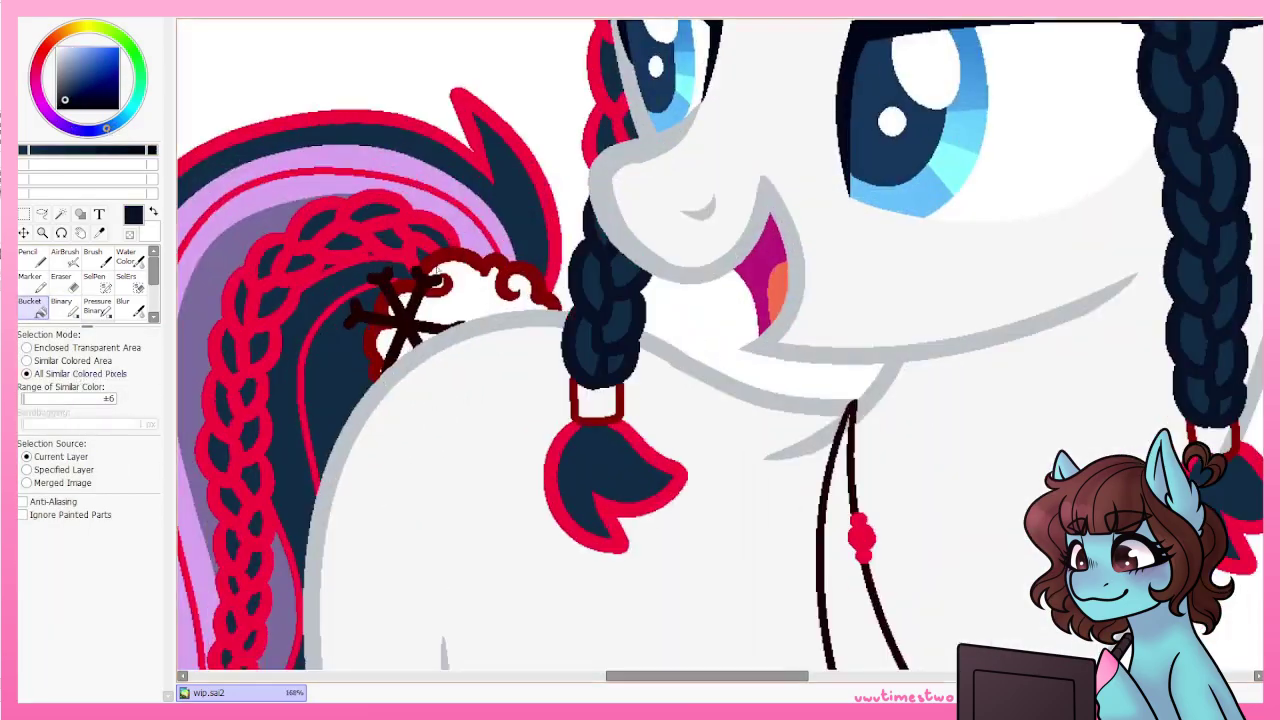
scroll(812, 213, down, 9)
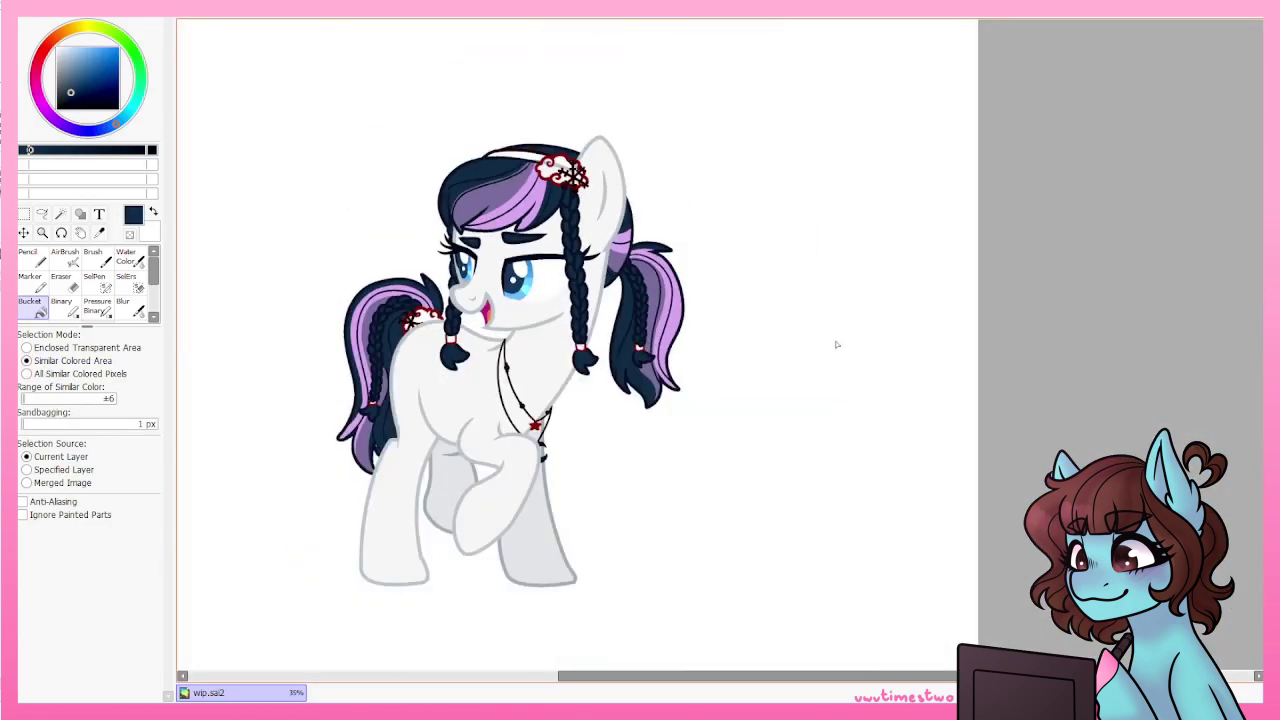
Fill the headband with lilac using the Bucket.
alt+click(500, 183)
scroll(500, 183, up, 4)
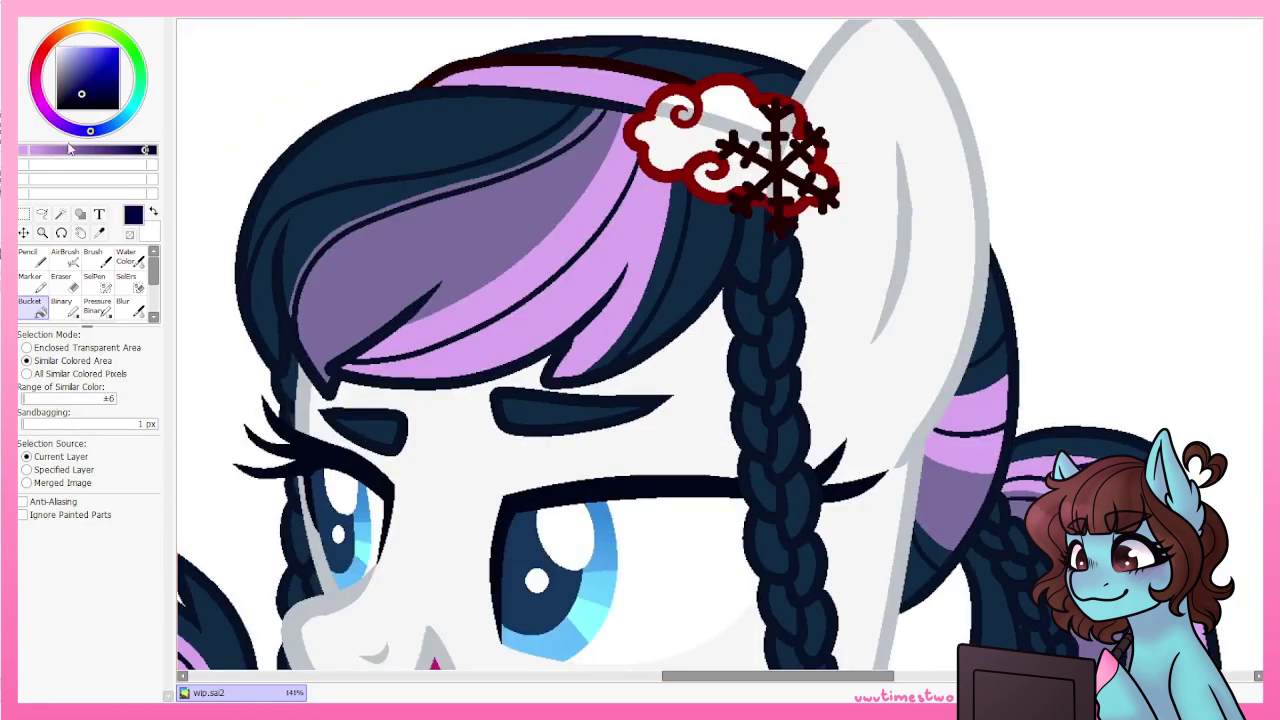
Fill the necklace's star and moon charms with yellow sampled from the reference palette.
scroll(640, 340, down, 4)
scroll(640, 340, down, 3)
alt+click(617, 391)
scroll(680, 243, up, 3)
click(680, 243)
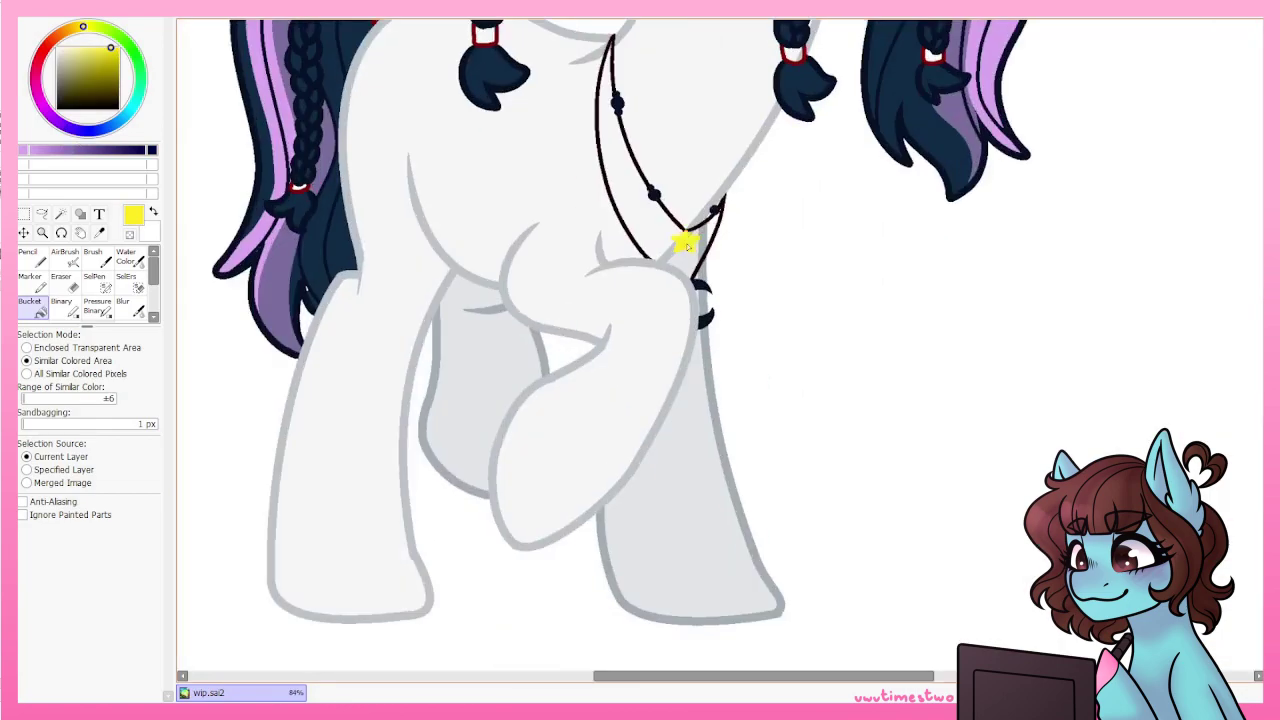
scroll(680, 243, down, 3)
scroll(680, 200, up, 5)
scroll(640, 340, down, 4)
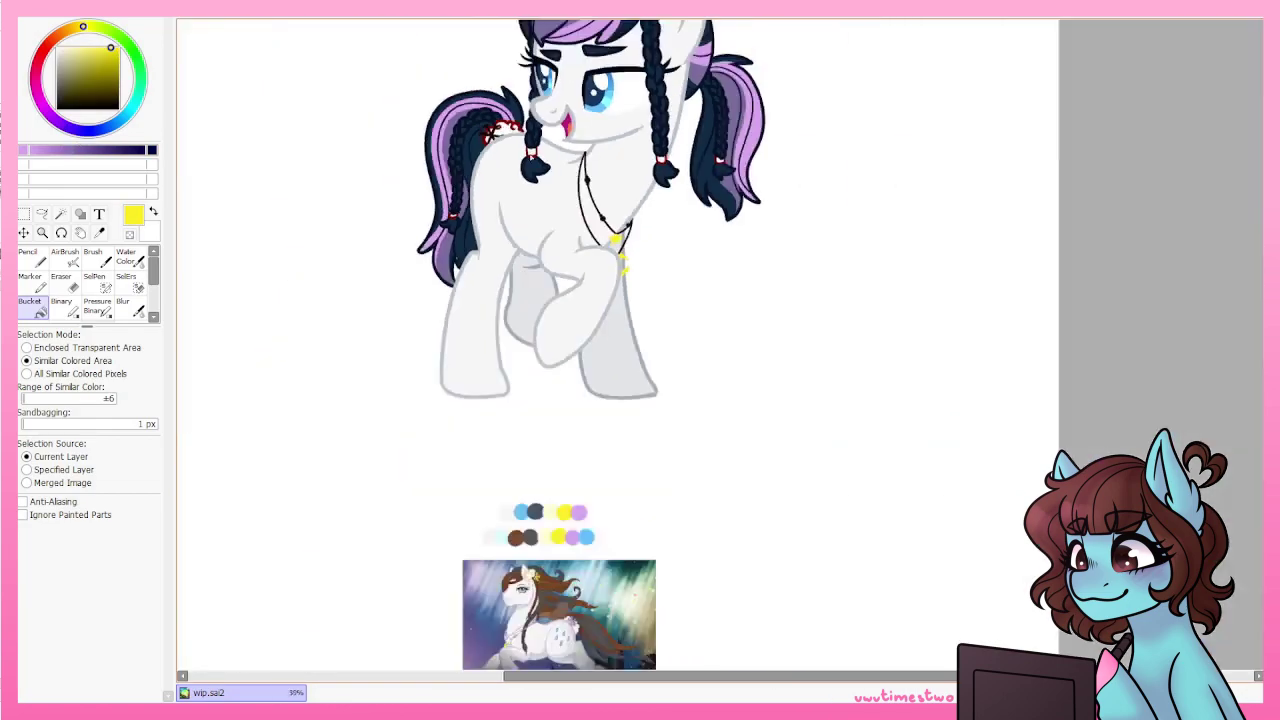
Fill the snowflakes on the hair and tail ornaments with the palette's light blue.
alt+click(511, 511)
scroll(511, 511, up, 3)
scroll(485, 180, up, 4)
click(485, 180)
scroll(640, 340, down, 4)
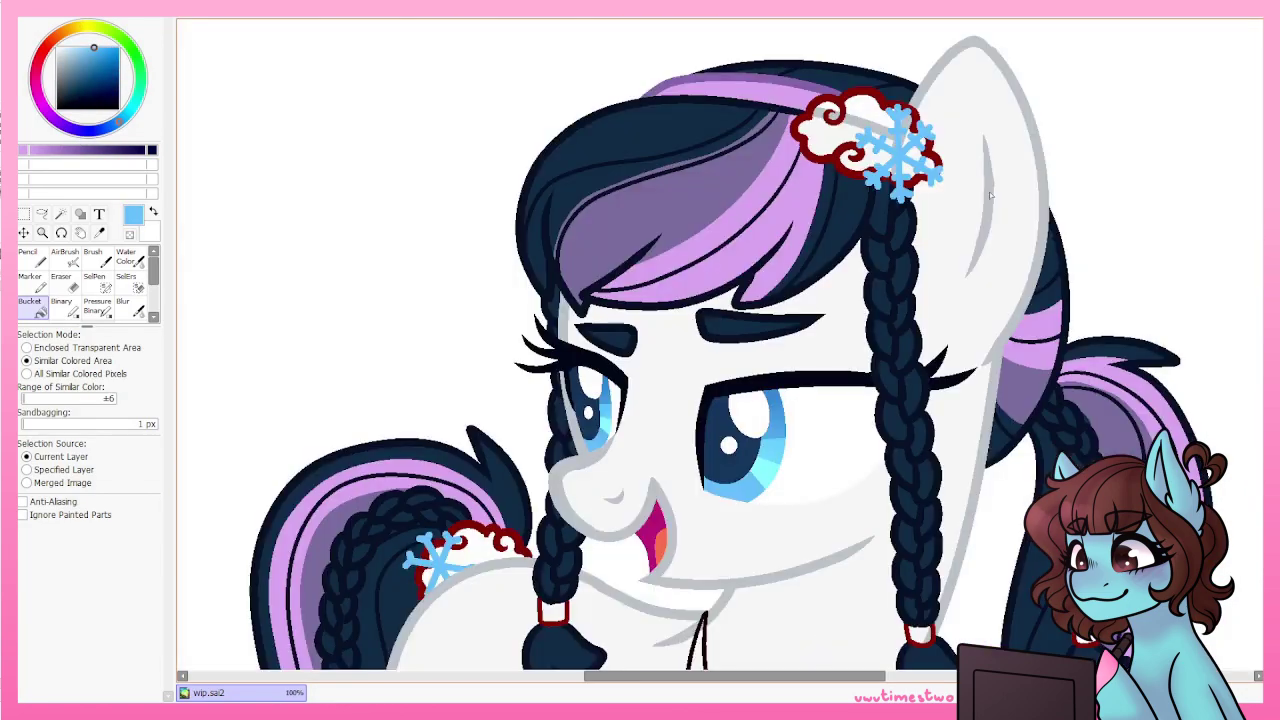
Fill the beads along the necklace with the palette's lilac.
scroll(990, 196, down, 4)
alt+click(643, 229)
scroll(757, 400, up, 4)
click(592, 327)
scroll(592, 327, down, 3)
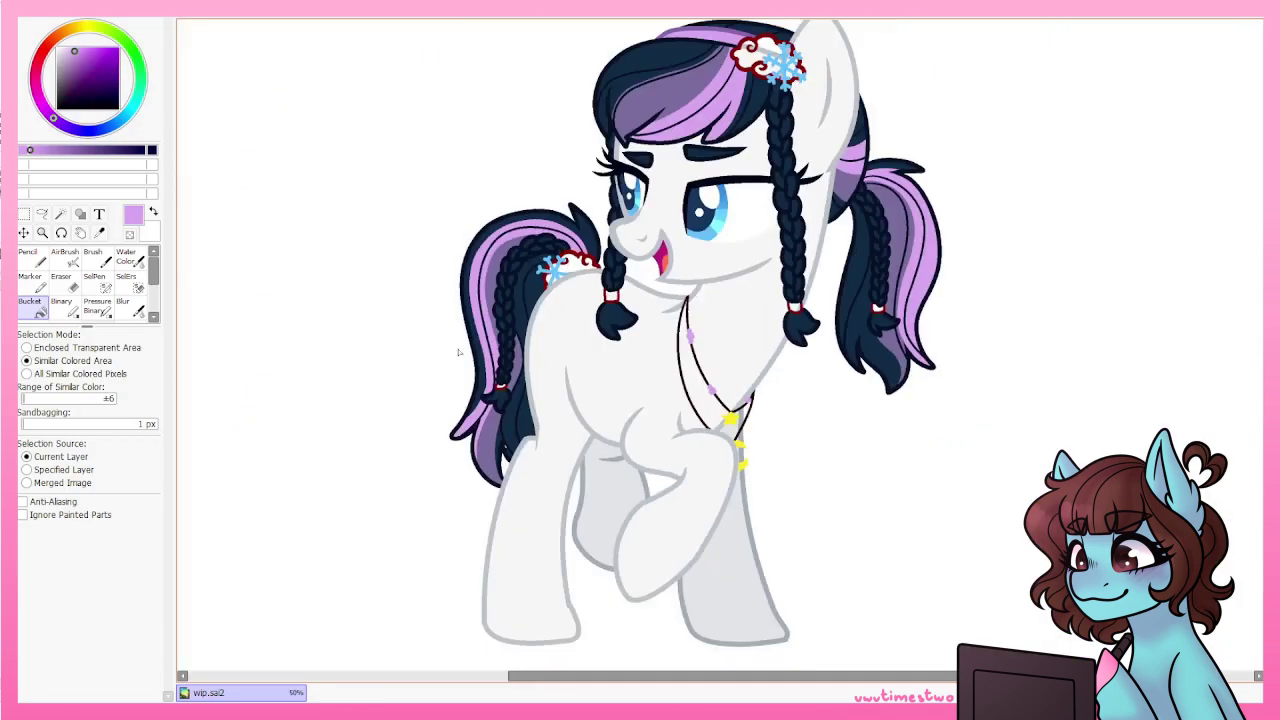
Fill the cloud shapes of the hair and tail ornaments and the braid ties with pale cream.
alt+click(700, 400)
scroll(511, 362, up, 4)
scroll(511, 362, down, 5)
alt+click(620, 520)
scroll(505, 302, up, 5)
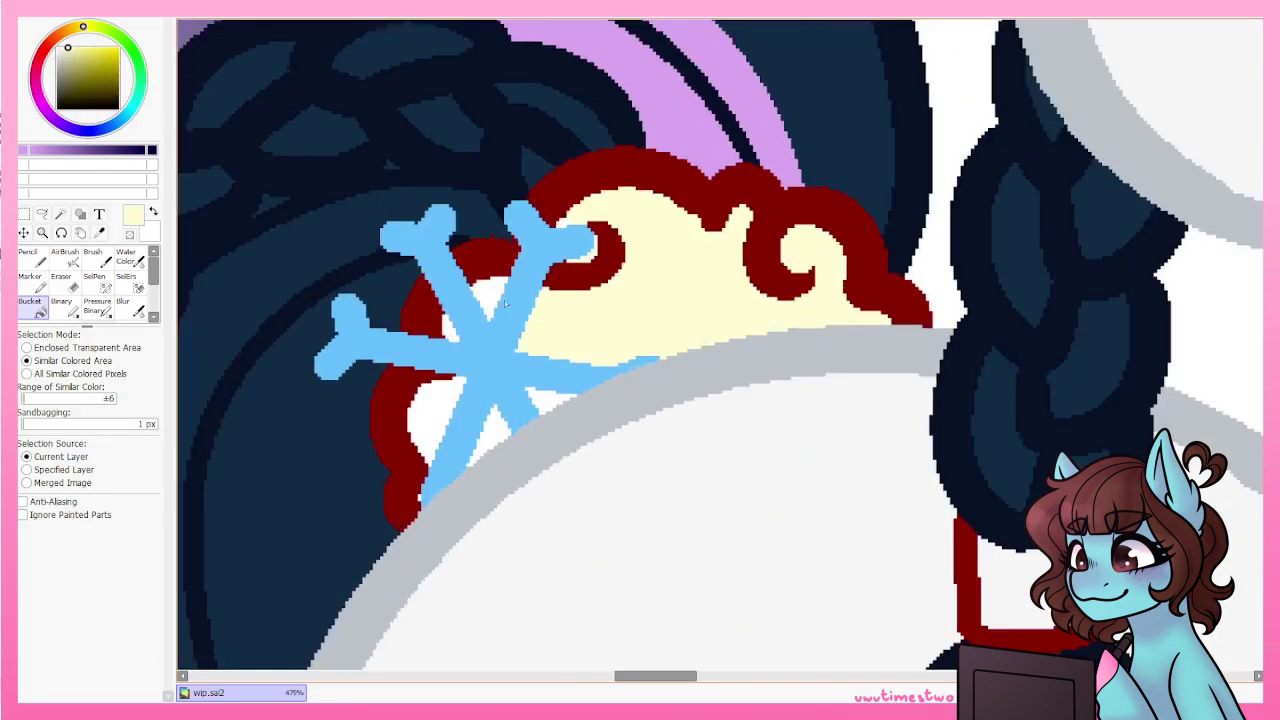
scroll(401, 491, down, 3)
scroll(640, 360, down, 3)
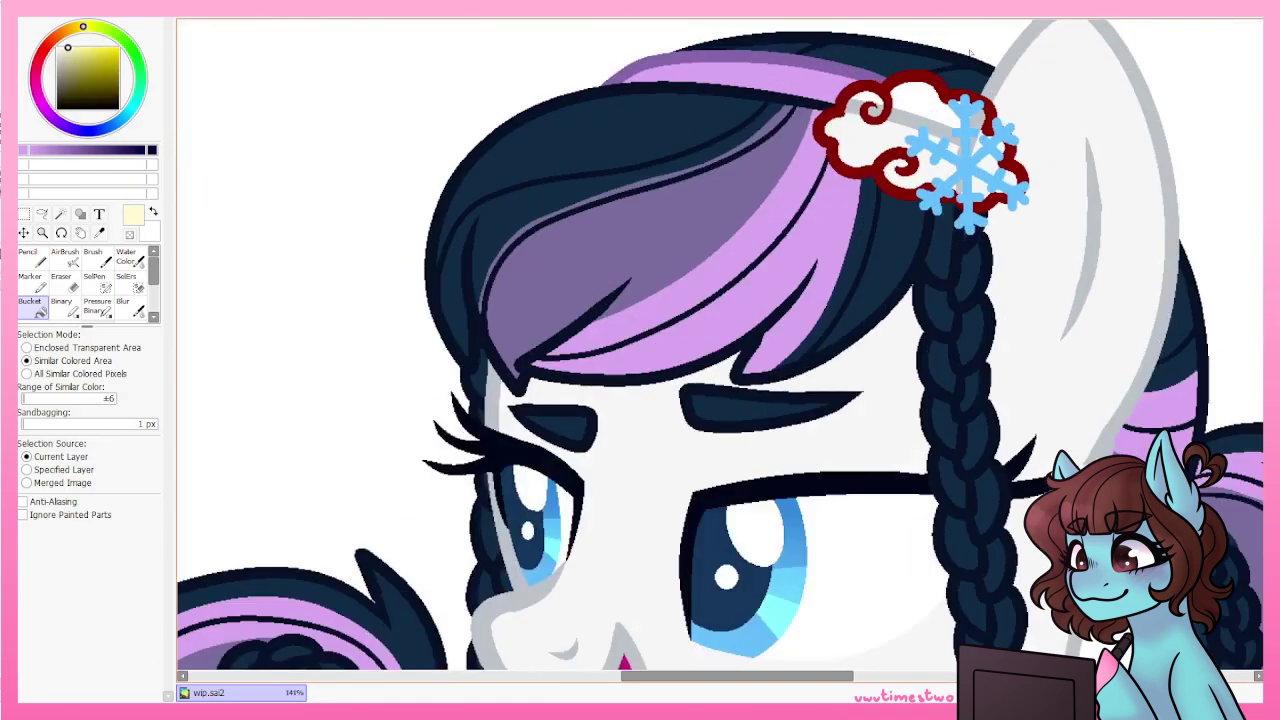
scroll(711, 318, up, 4)
scroll(800, 240, up, 4)
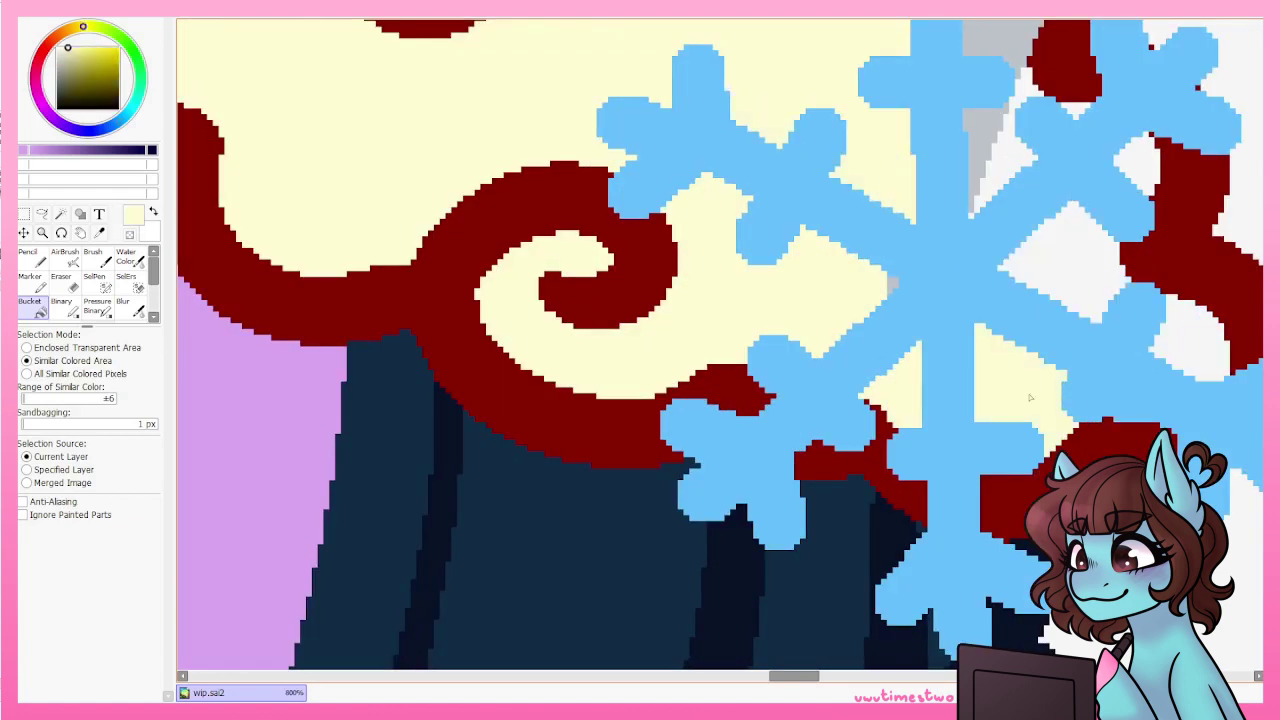
scroll(1021, 34, down, 5)
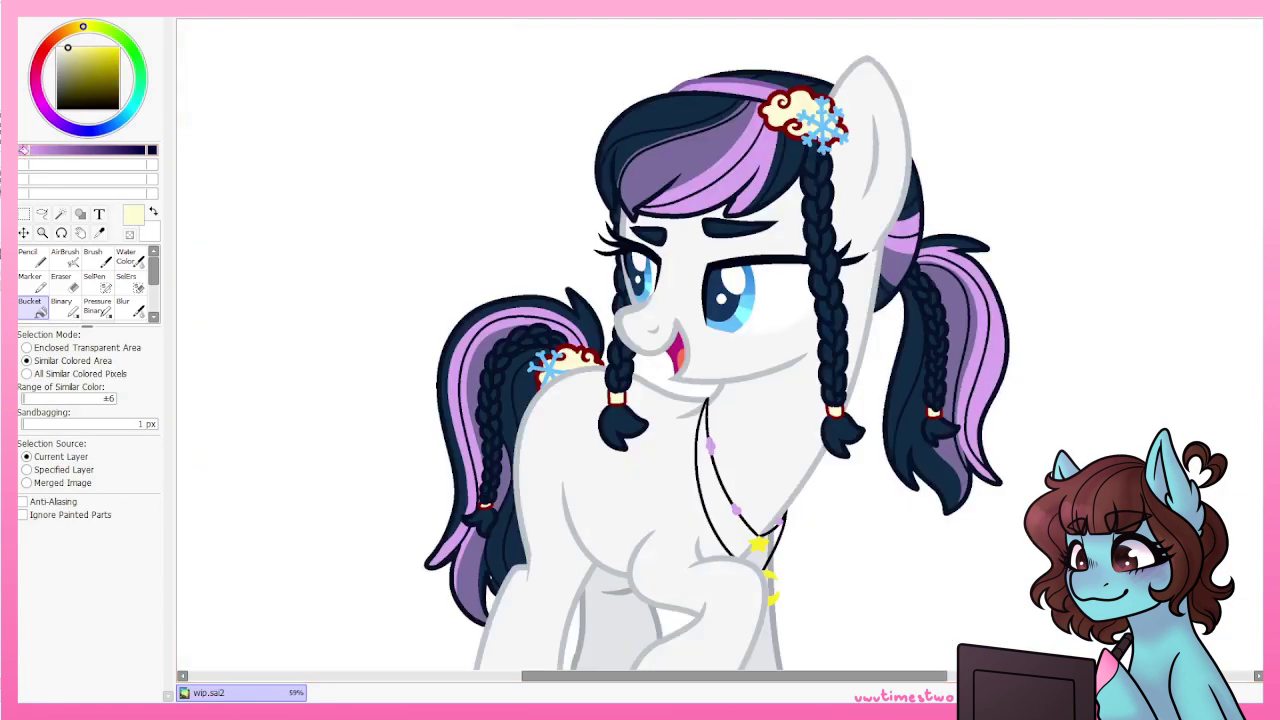
Recolour the dark red outlines of the cloud ornaments and braid ties to tan.
scroll(810, 120, up, 6)
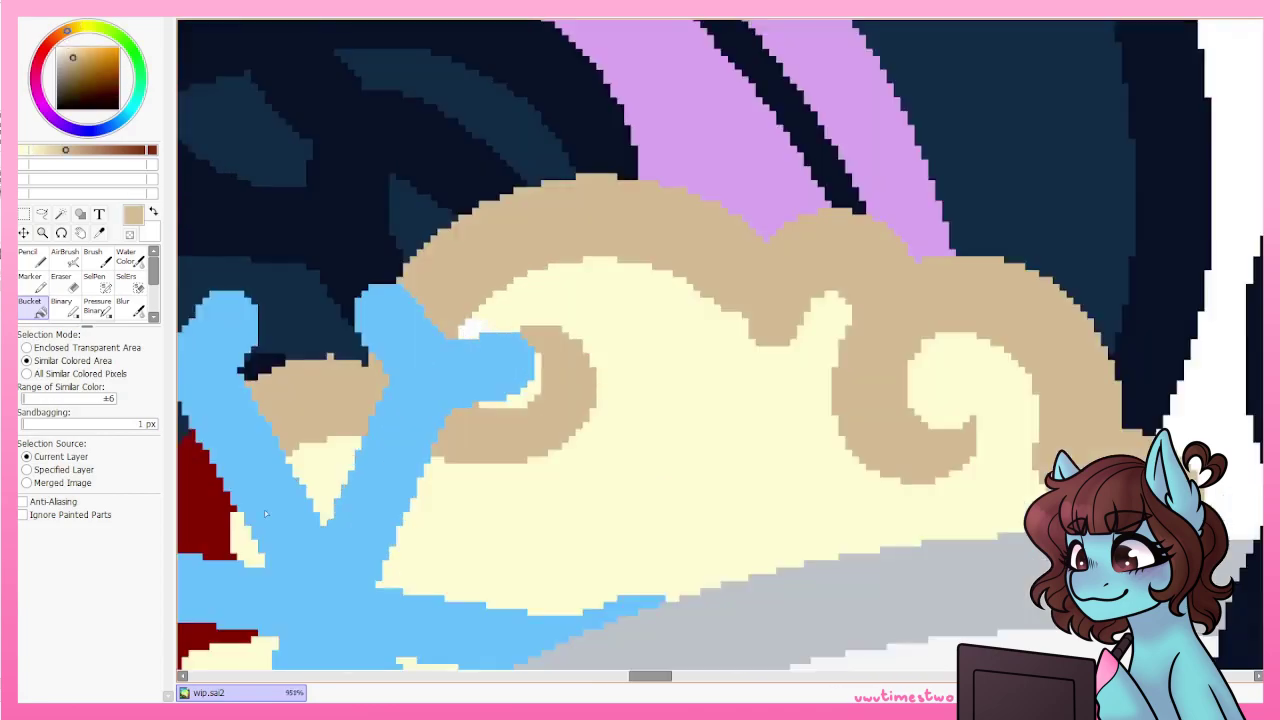
scroll(600, 360, down, 4)
scroll(540, 414, up, 3)
scroll(540, 414, down, 3)
scroll(453, 335, up, 6)
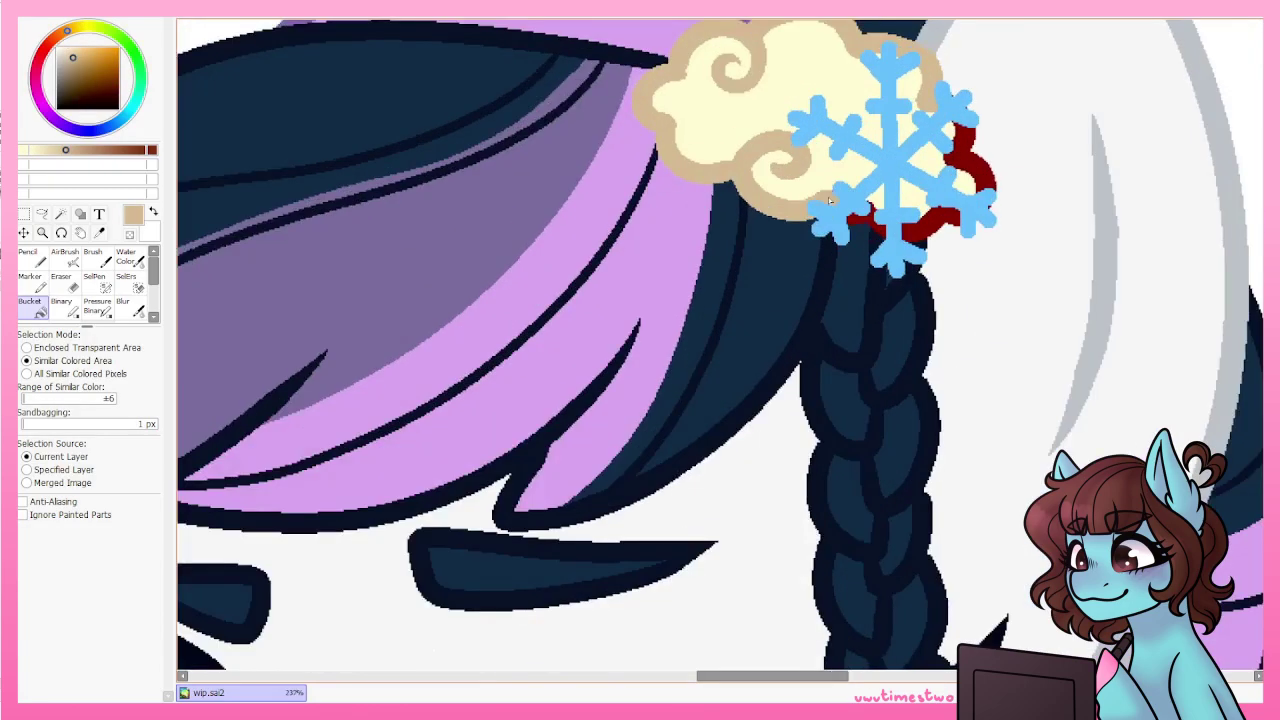
scroll(453, 335, down, 6)
Recolour the necklace cords dark navy and fill alternate beads with a darker purple.
scroll(852, 564, up, 4)
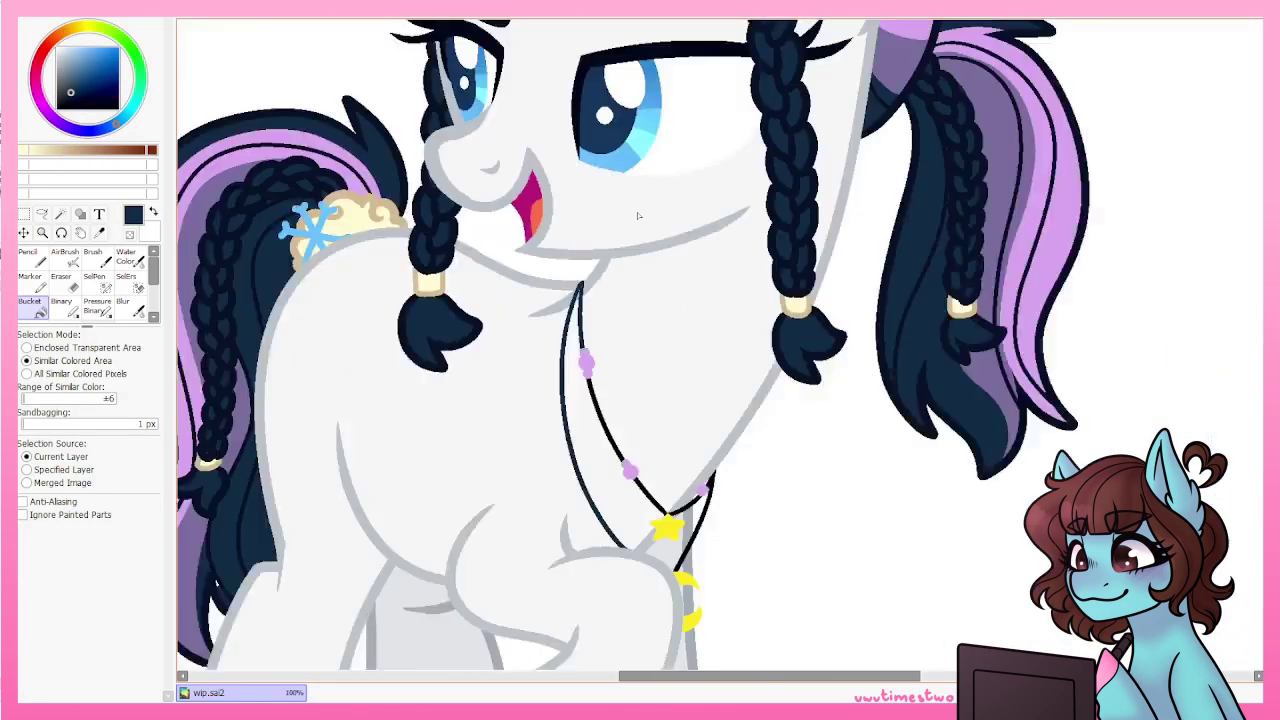
scroll(849, 562, down, 7)
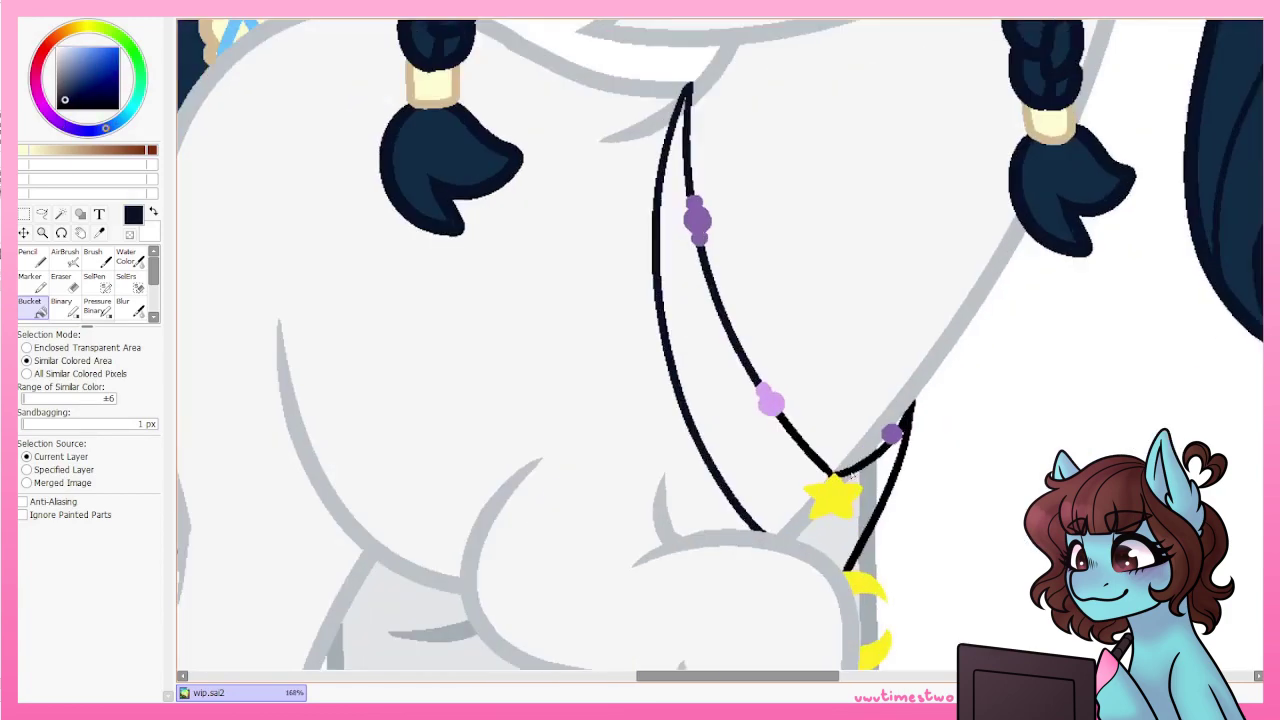
scroll(712, 158, up, 5)
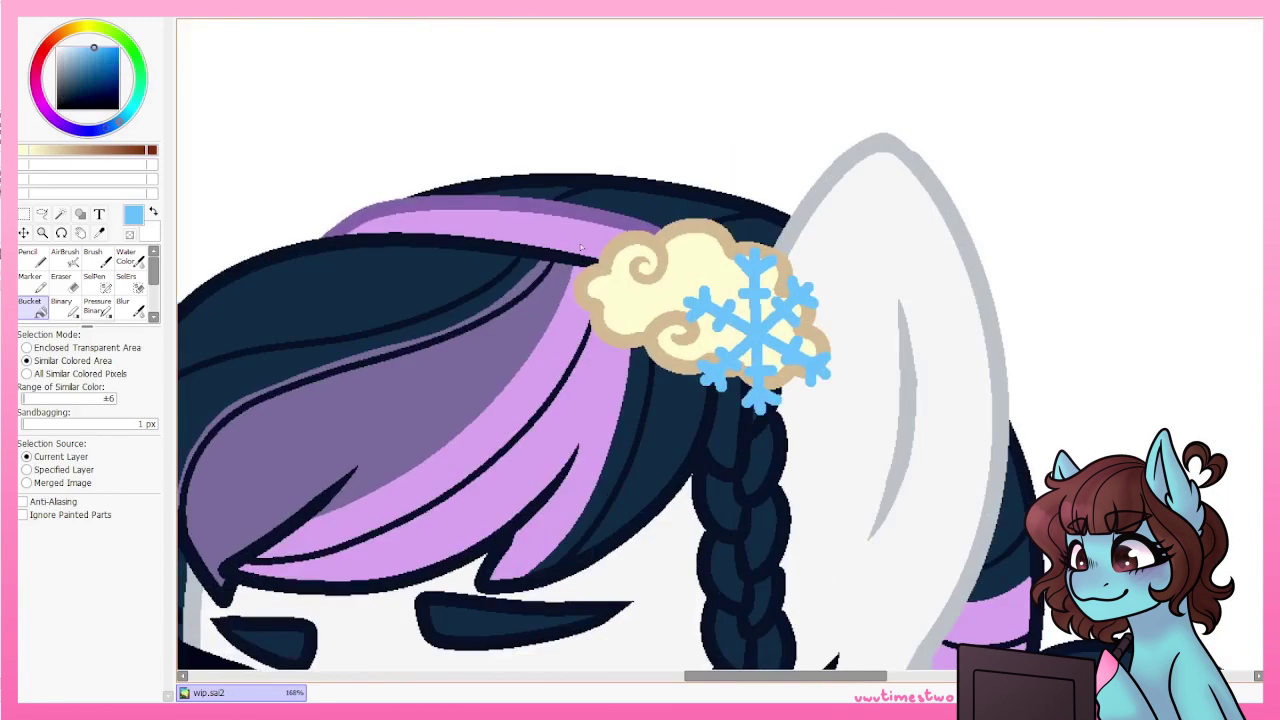
Recolour the headband light blue with a darker blue outline.
scroll(776, 111, down, 4)
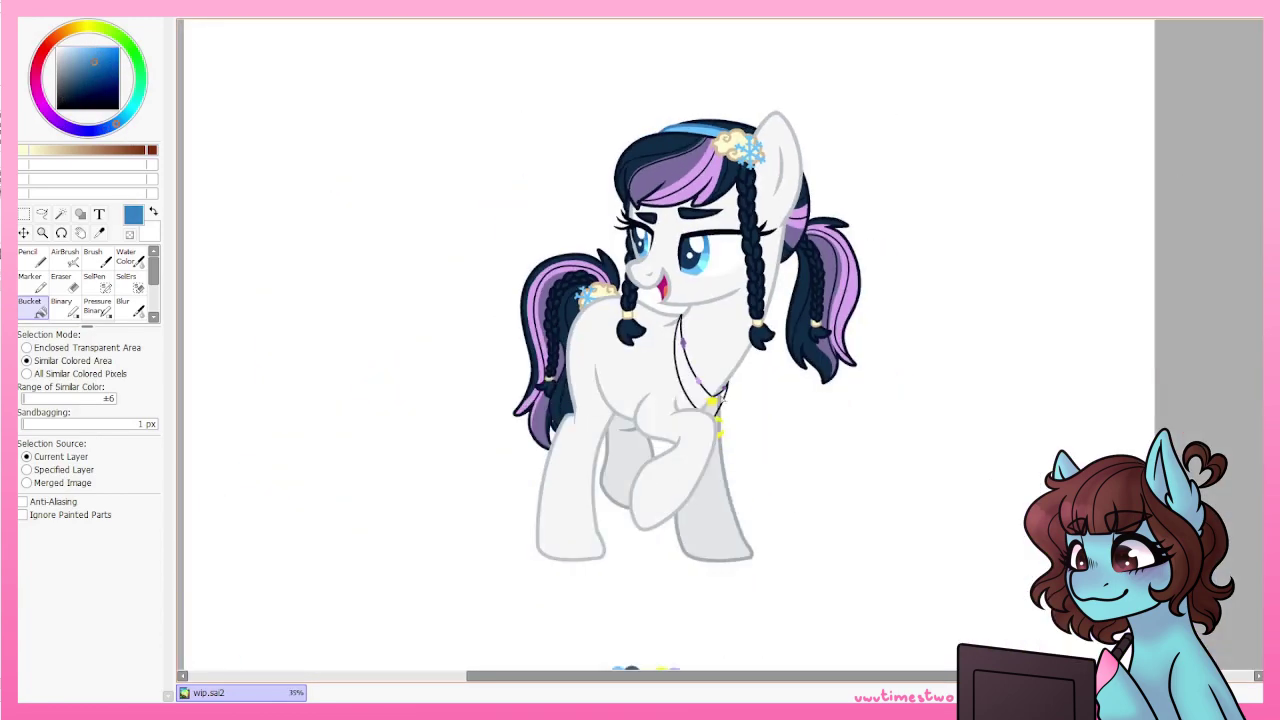
scroll(776, 111, up, 5)
click(705, 138)
scroll(967, 207, down, 5)
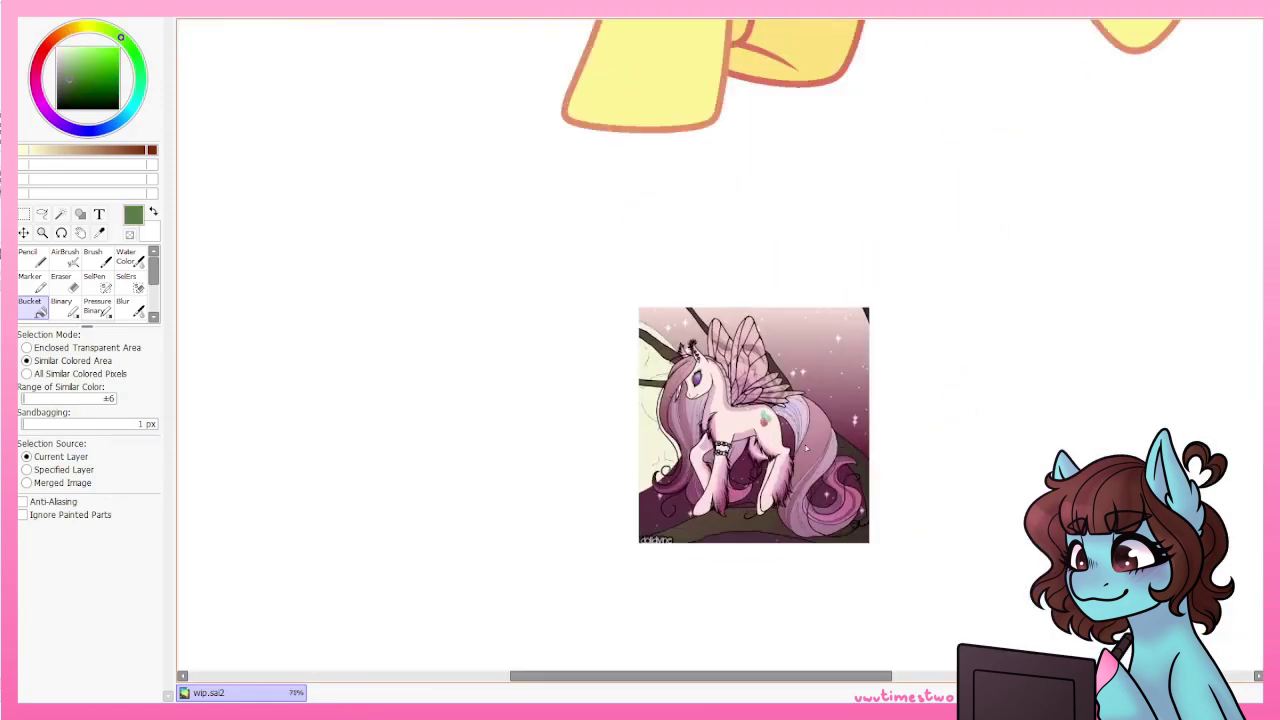
Paint a row of pale pink, dusty pink, lilac, rose and maroon swatches above the winged pony reference using a size 50 Pencil.
scroll(654, 194, up, 6)
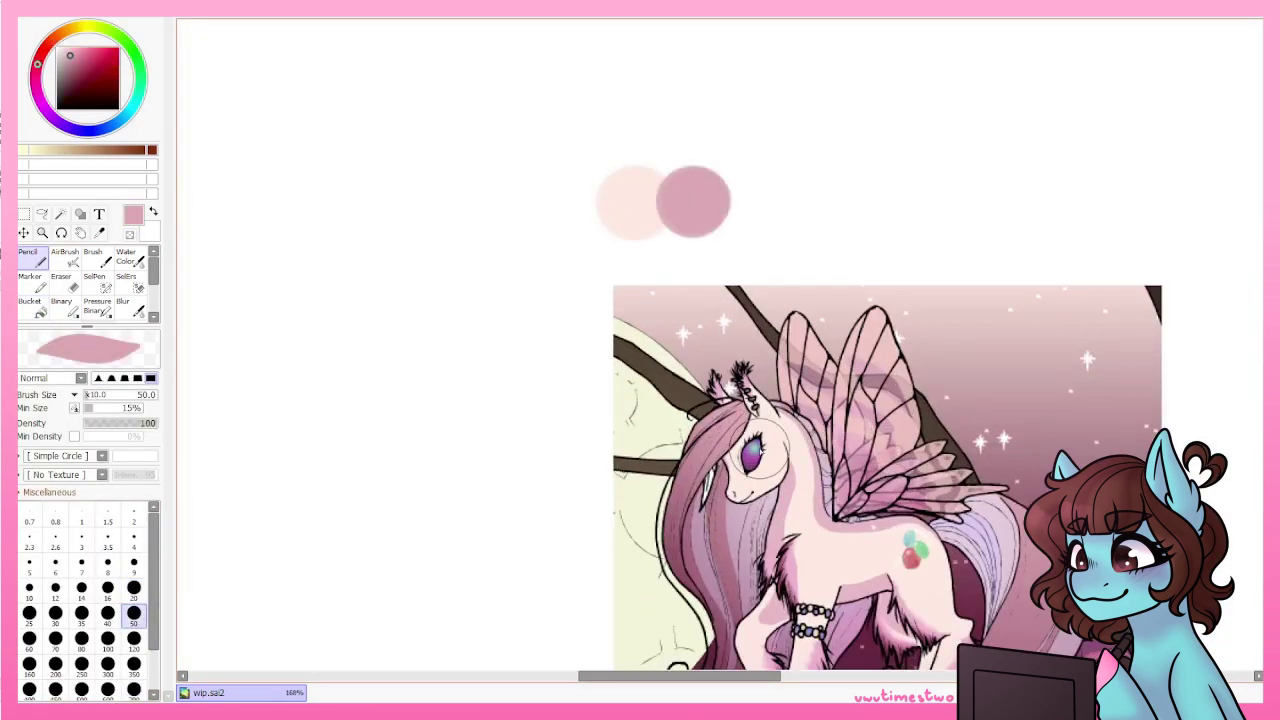
scroll(761, 204, down, 3)
click(789, 166)
scroll(823, 146, up, 2)
scroll(823, 146, up, 3)
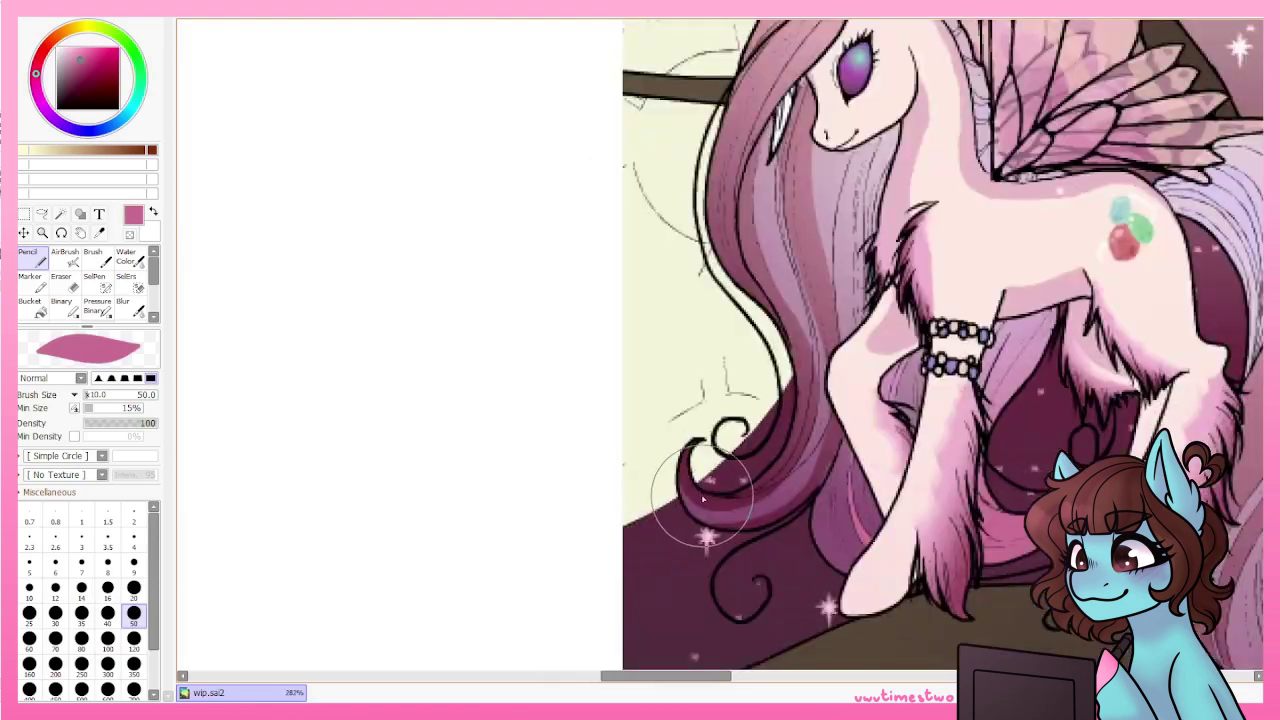
scroll(853, 233, down, 3)
click(755, 205)
click(845, 200)
Sample the reference pony's eye colours and add purple and teal swatches to the end of the palette row.
scroll(676, 516, up, 5)
alt+click(676, 516)
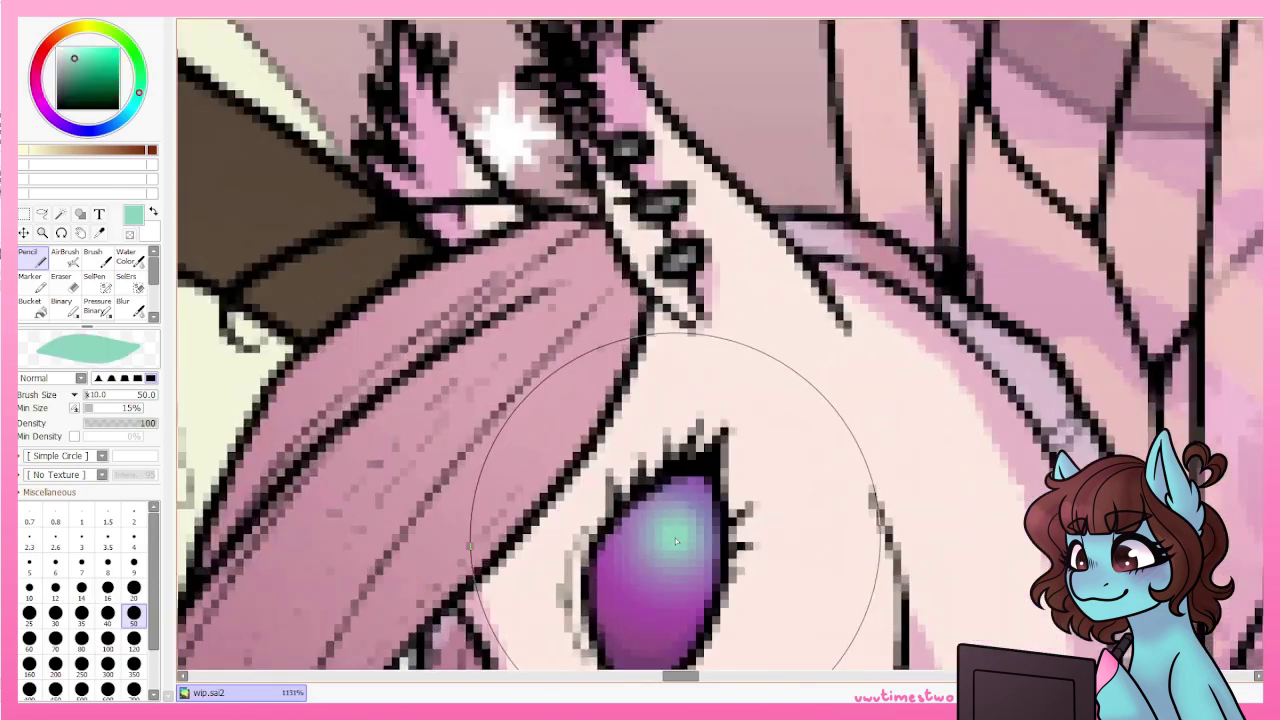
scroll(676, 516, down, 5)
click(963, 271)
scroll(963, 271, down, 2)
Select the first and third swatches with the Magic Wand and tint them with light pink.
key(w)
scroll(700, 300, up, 4)
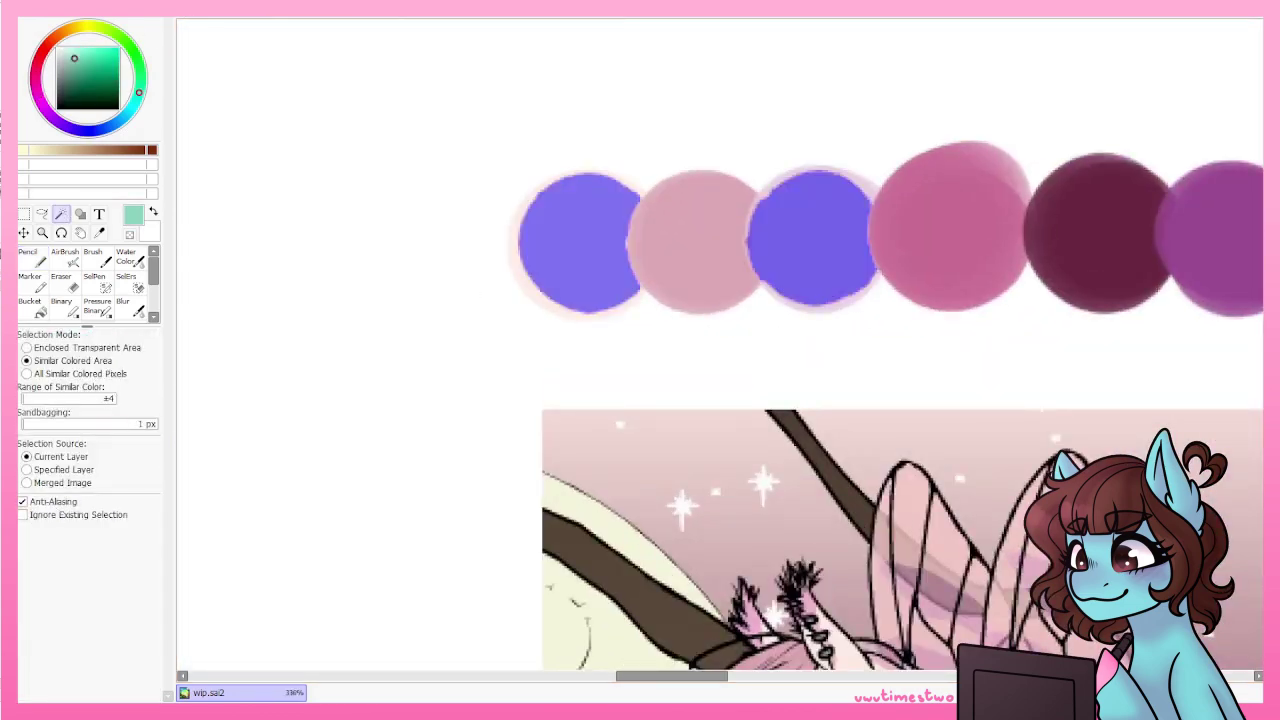
click(580, 240)
shift+click(815, 237)
click(28, 256)
click(72, 47)
drag(560, 240, 840, 237)
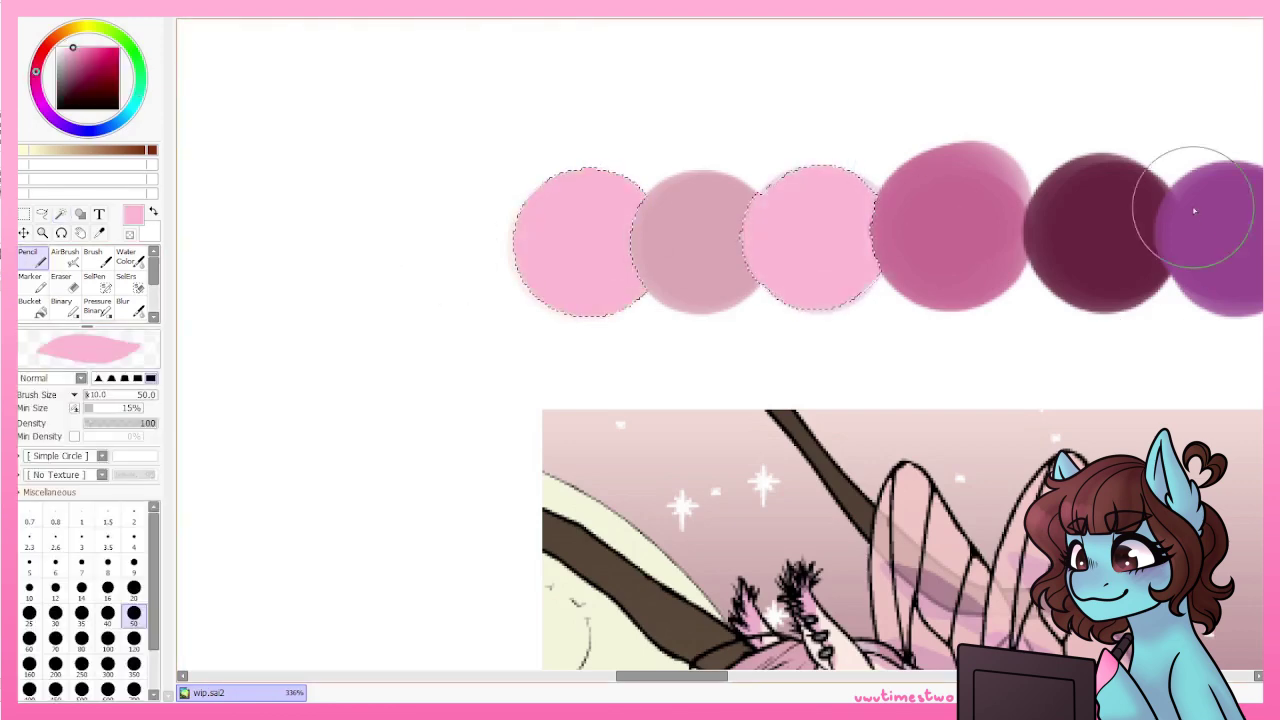
scroll(617, 171, down, 2)
key(e)
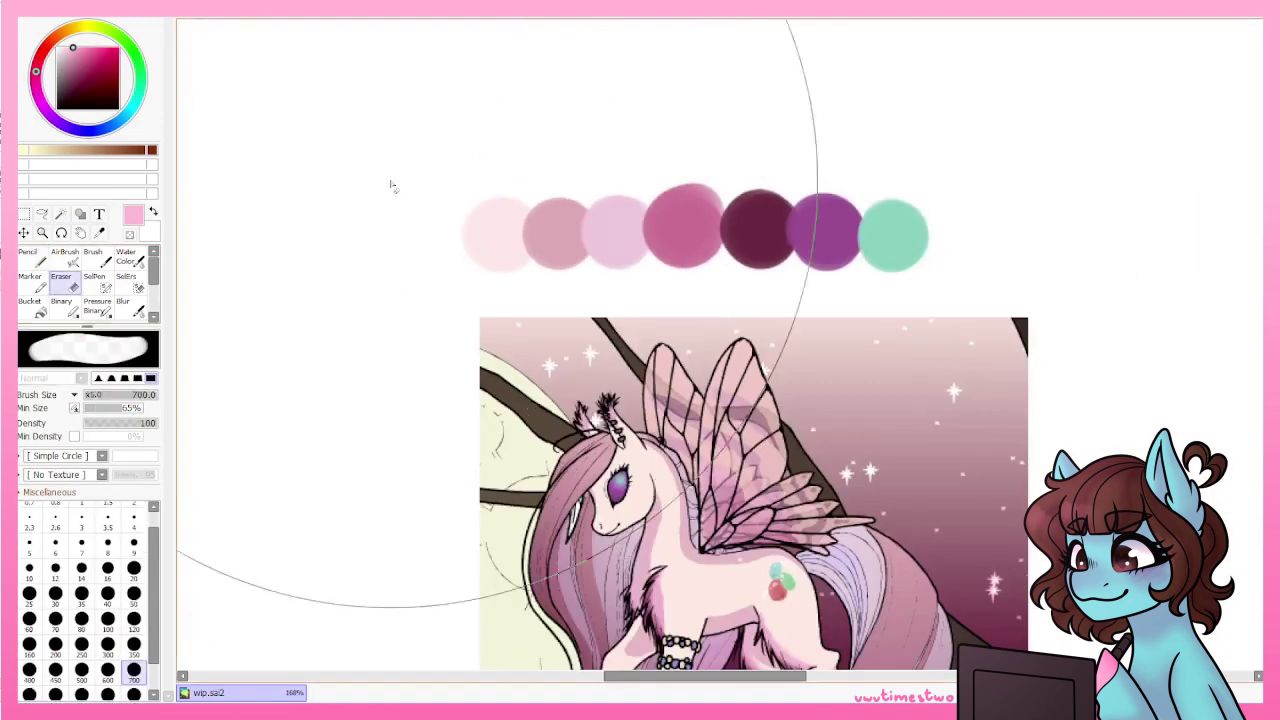
Fill the yellow pony's head, body and near legs with the palette's pale pink.
alt+click(495, 232)
scroll(600, 300, down, 6)
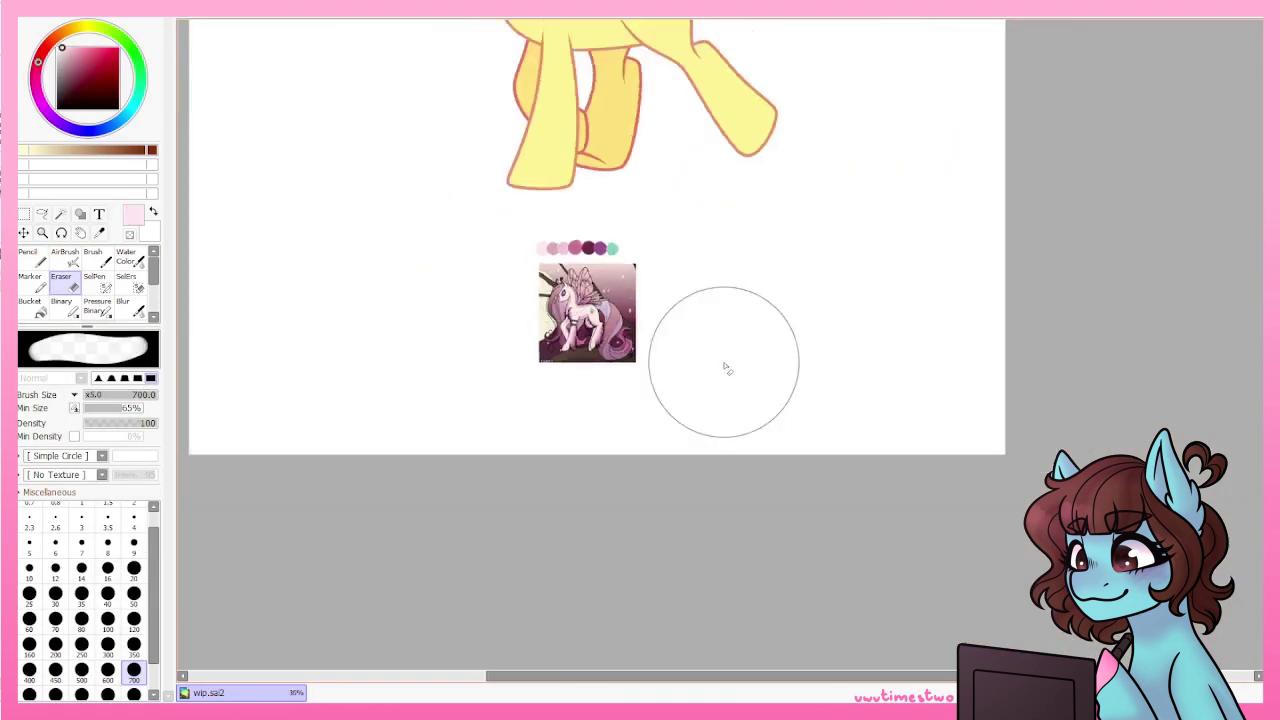
click(30, 310)
click(30, 305)
click(585, 237)
scroll(585, 237, up, 4)
scroll(585, 237, down, 3)
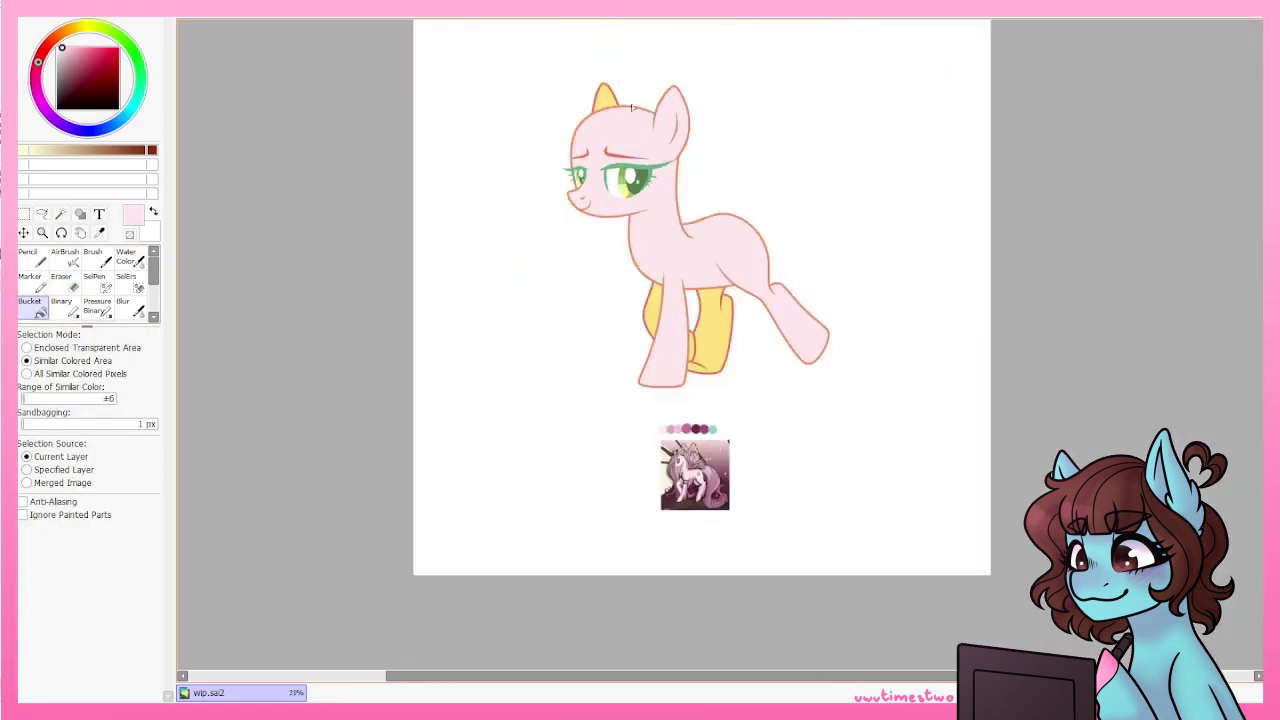
Recolour the pony's far ear and far legs darker pink, and change all matching orange outlines to dusty pink.
scroll(585, 237, up, 3)
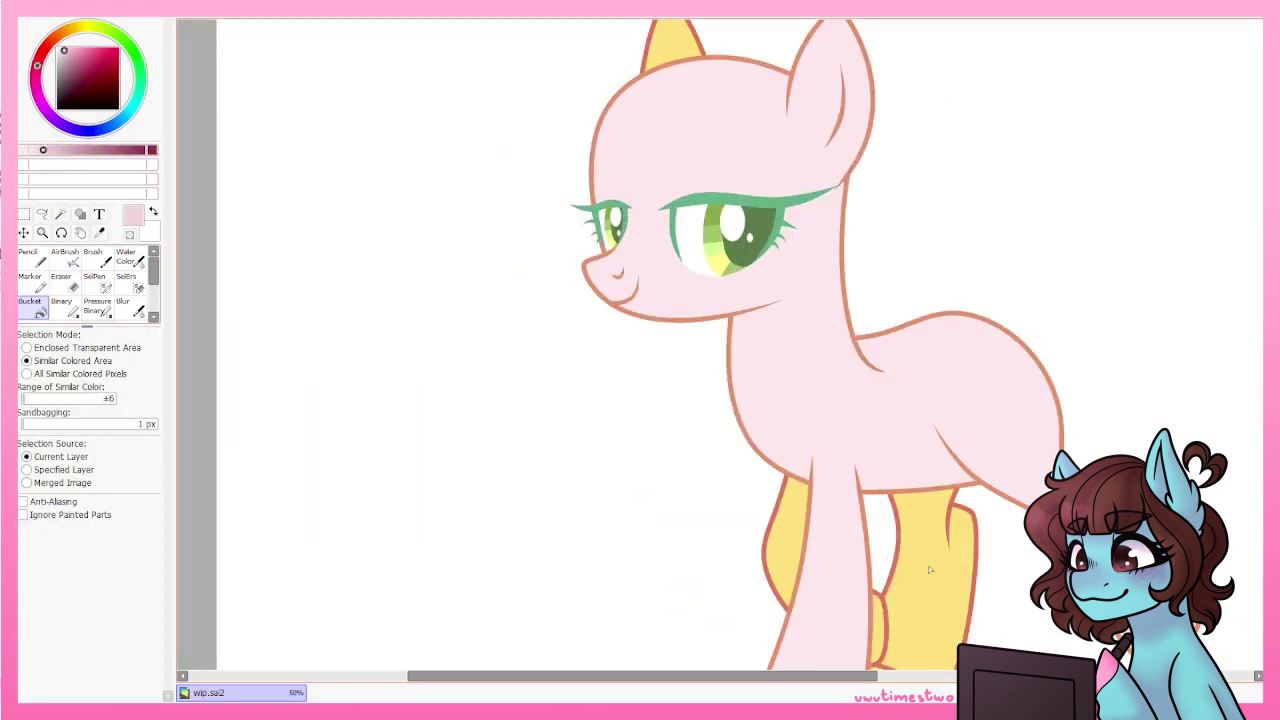
scroll(640, 350, down, 3)
scroll(600, 250, up, 4)
scroll(600, 250, down, 4)
click(26, 373)
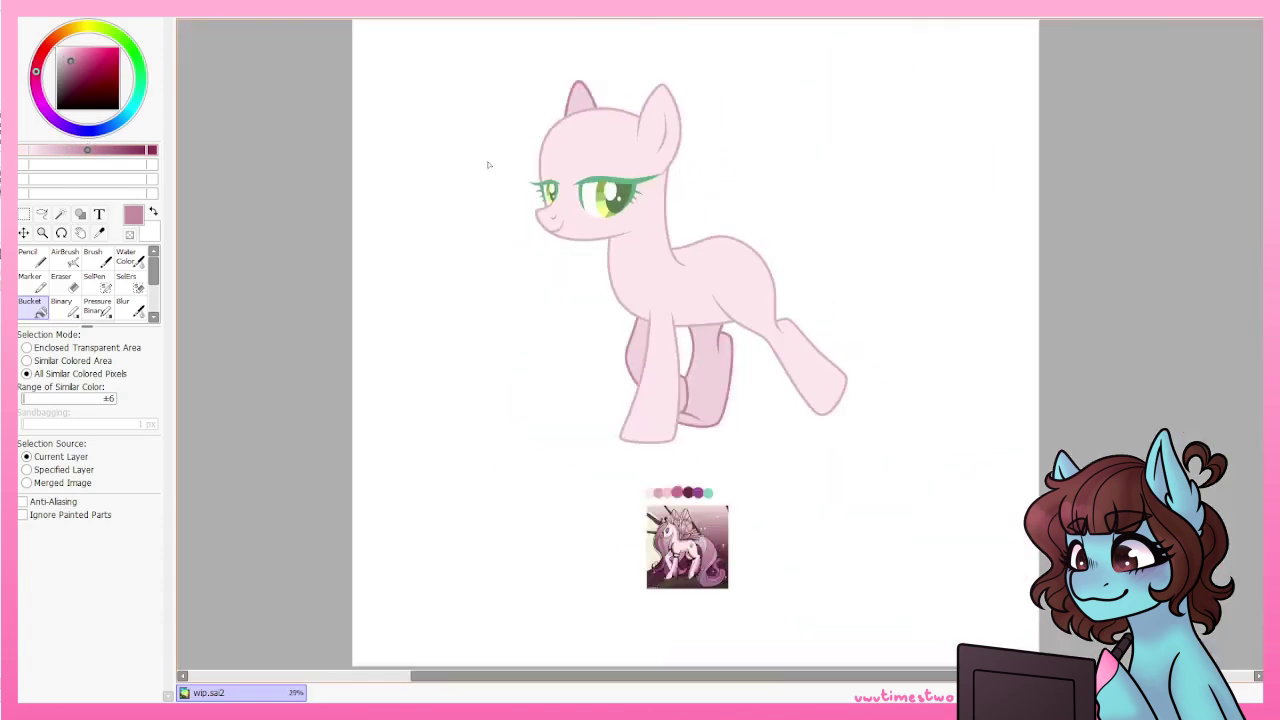
Flatten both of the pony's irises to a single light green, keeping the white highlights.
scroll(590, 222, up, 4)
scroll(548, 143, up, 4)
scroll(548, 143, down, 4)
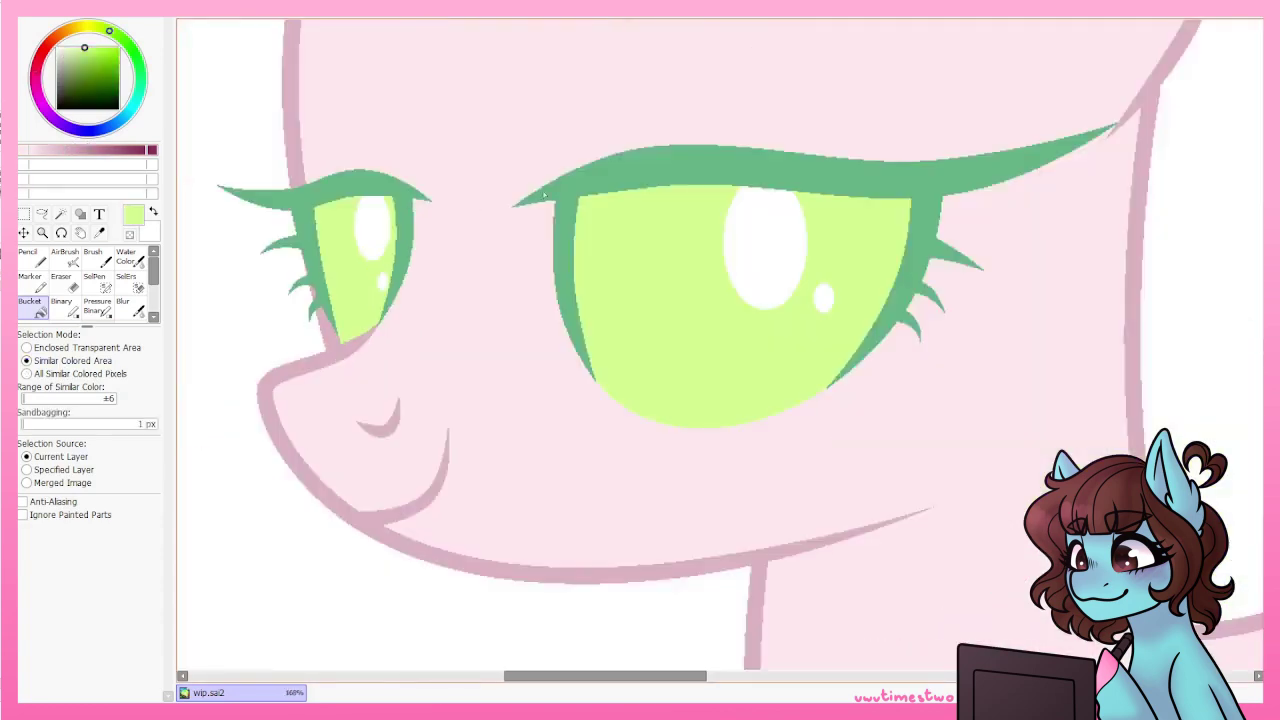
scroll(600, 350, down, 3)
scroll(610, 411, up, 3)
Fill both irises with a bluish purple, undoing the accidental fill of the background.
click(26, 360)
alt+click(610, 411)
alt+click(576, 400)
click(700, 250)
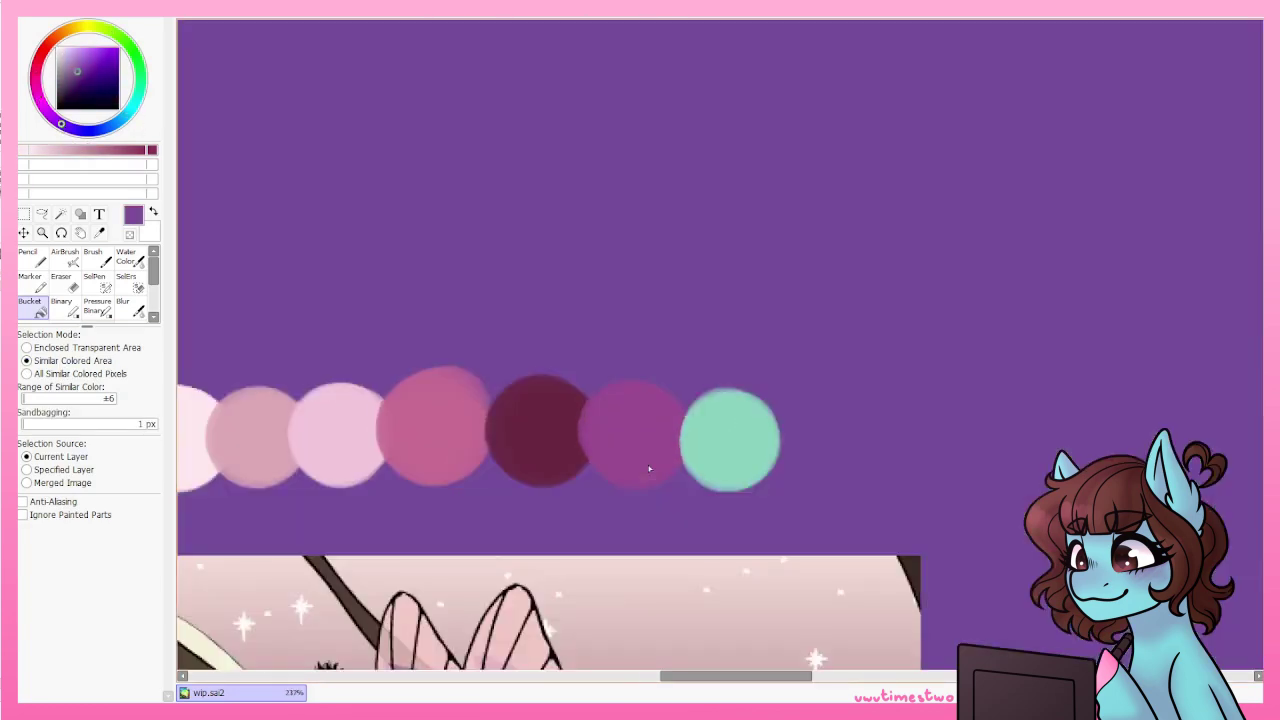
key(ctrl+z)
scroll(640, 350, down, 3)
scroll(400, 200, up, 5)
click(310, 160)
click(650, 200)
Airbrush a teal glow around the highlights of both selected irises and blend its edges with muted violet.
scroll(250, 175, down, 4)
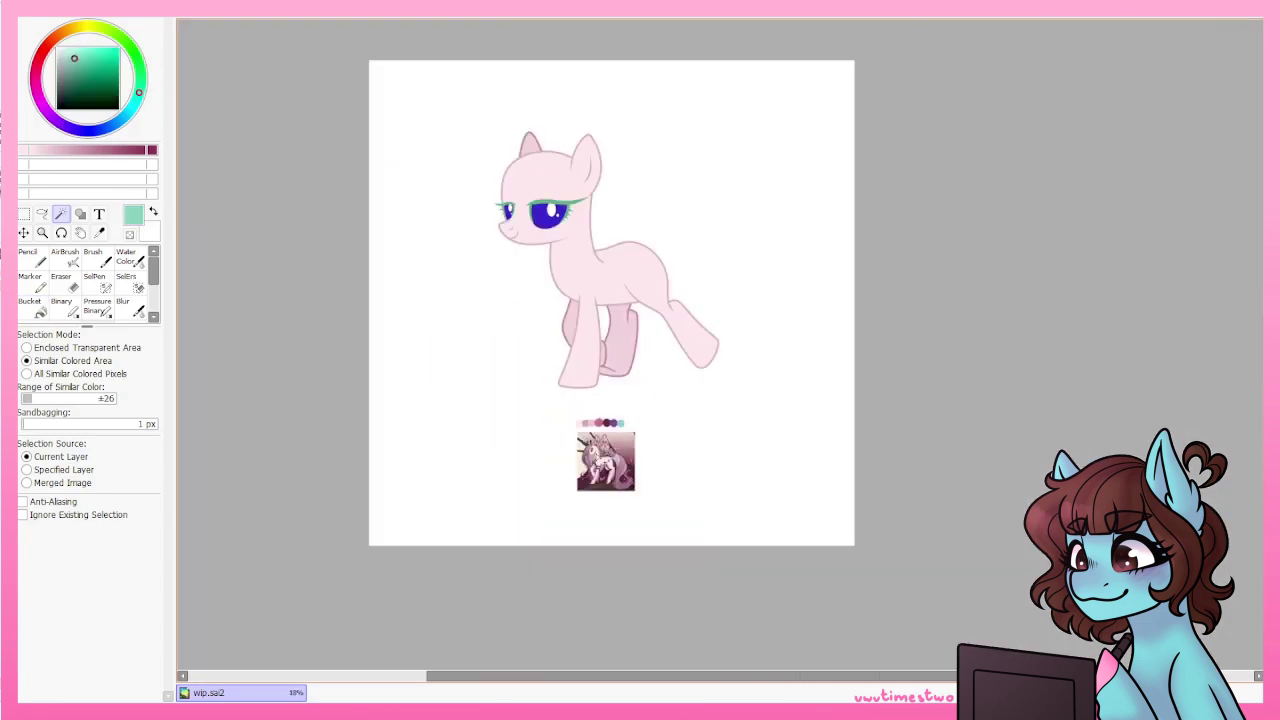
scroll(620, 310, up, 3)
click(620, 320)
alt+click(700, 235)
click(66, 256)
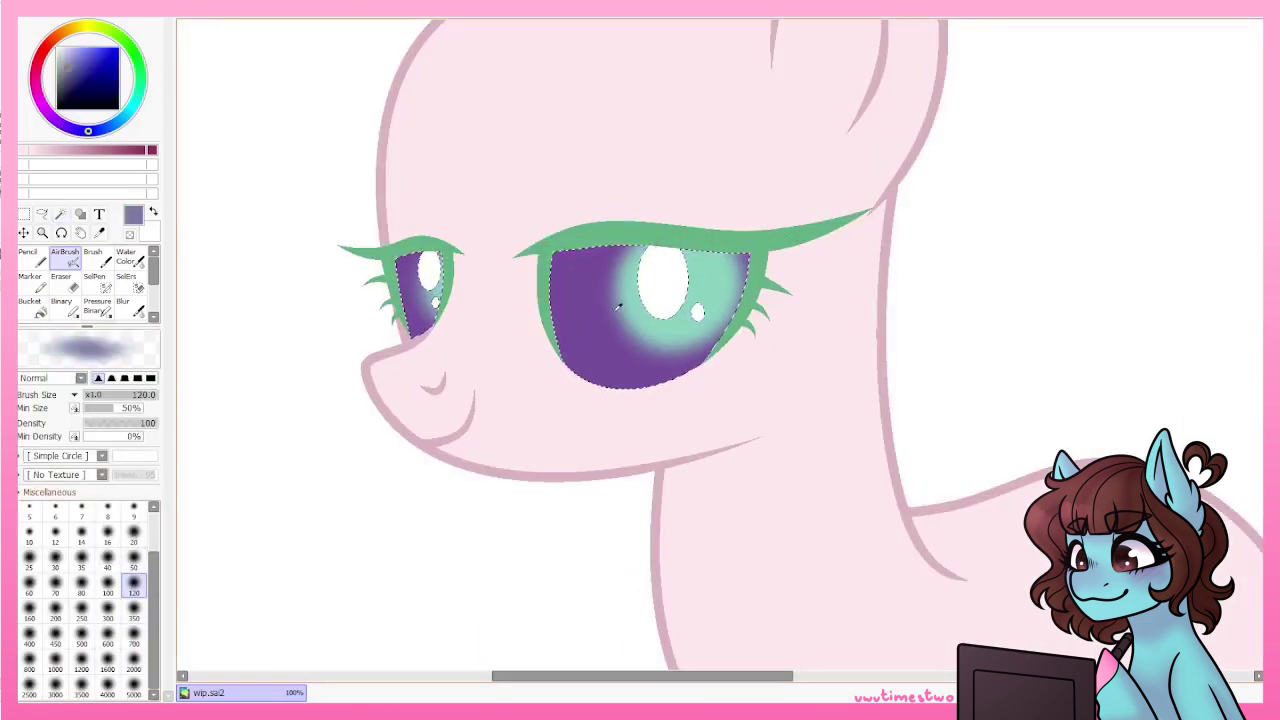
scroll(561, 507, down, 3)
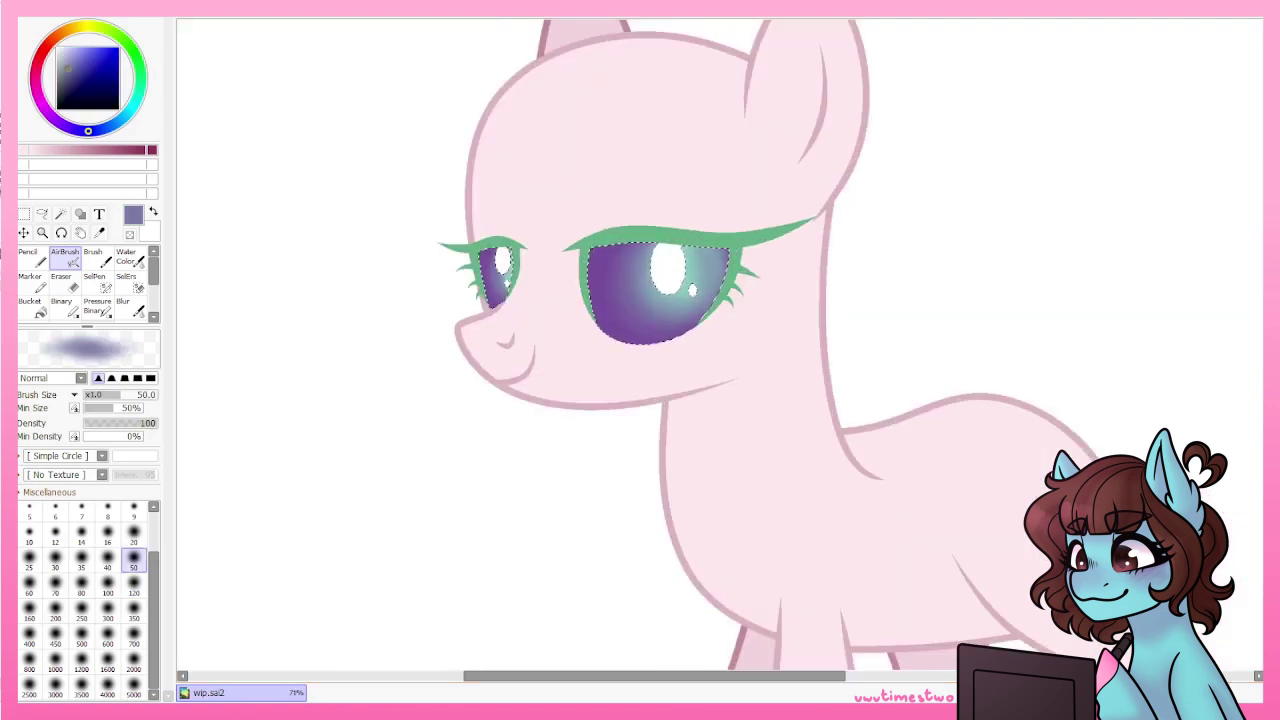
Fill the green eyelids and lashes of both eyes with near-black navy.
scroll(400, 250, up, 3)
click(30, 305)
click(300, 270)
scroll(491, 235, up, 5)
scroll(491, 235, down, 4)
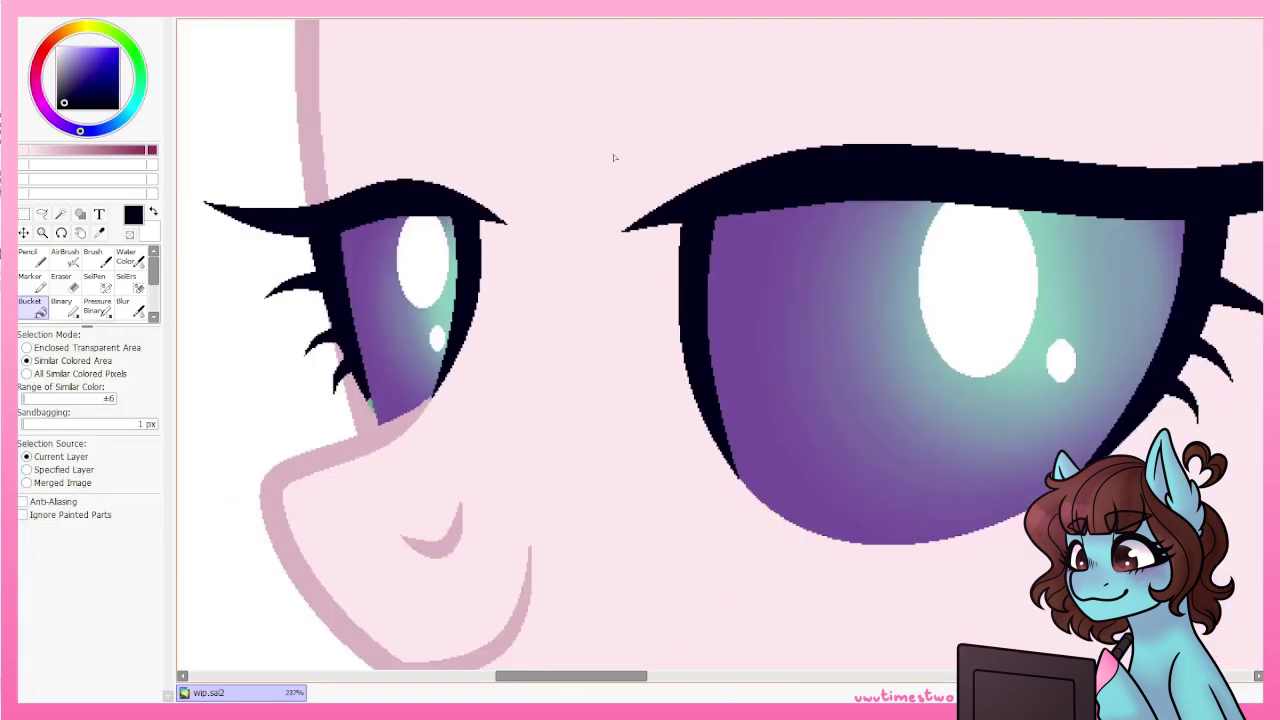
Touch up the stray coloured pixels around the far eye's lower edge with the pale pink coat colour.
scroll(540, 286, up, 4)
scroll(925, 285, down, 5)
scroll(925, 285, down, 5)
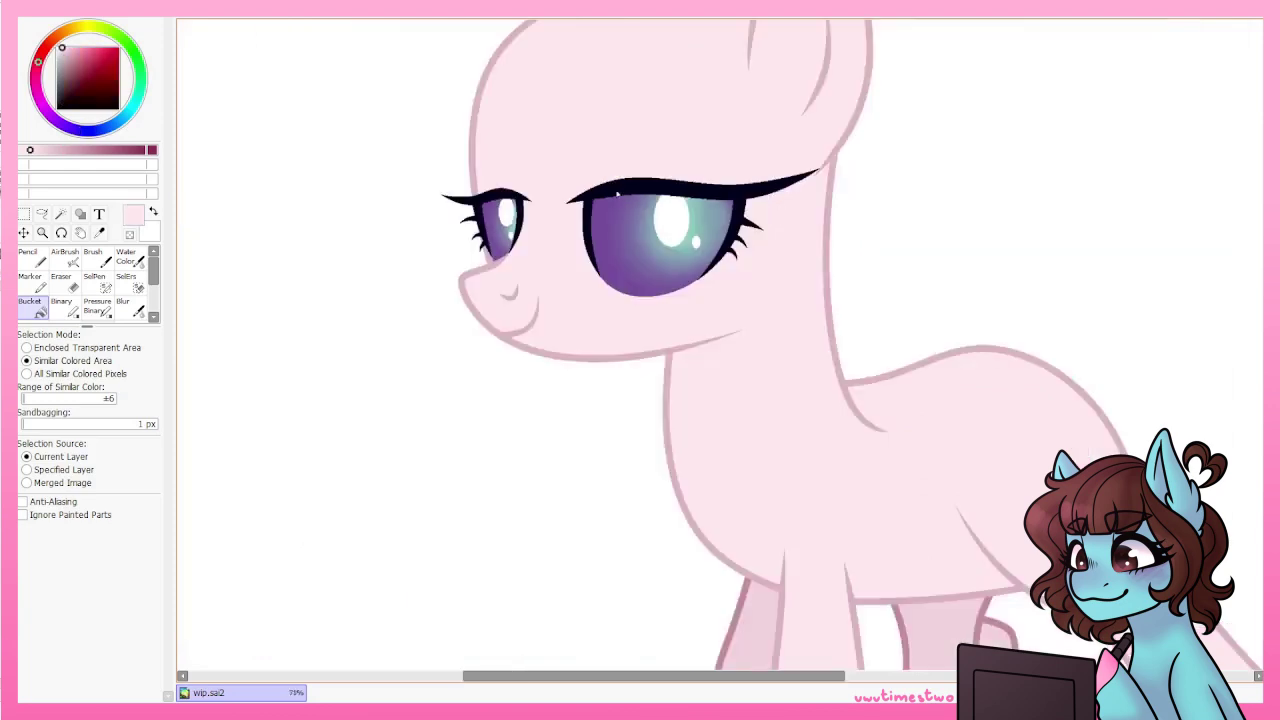
scroll(720, 345, up, 5)
click(61, 305)
scroll(739, 181, up, 3)
click(30, 305)
scroll(600, 300, down, 4)
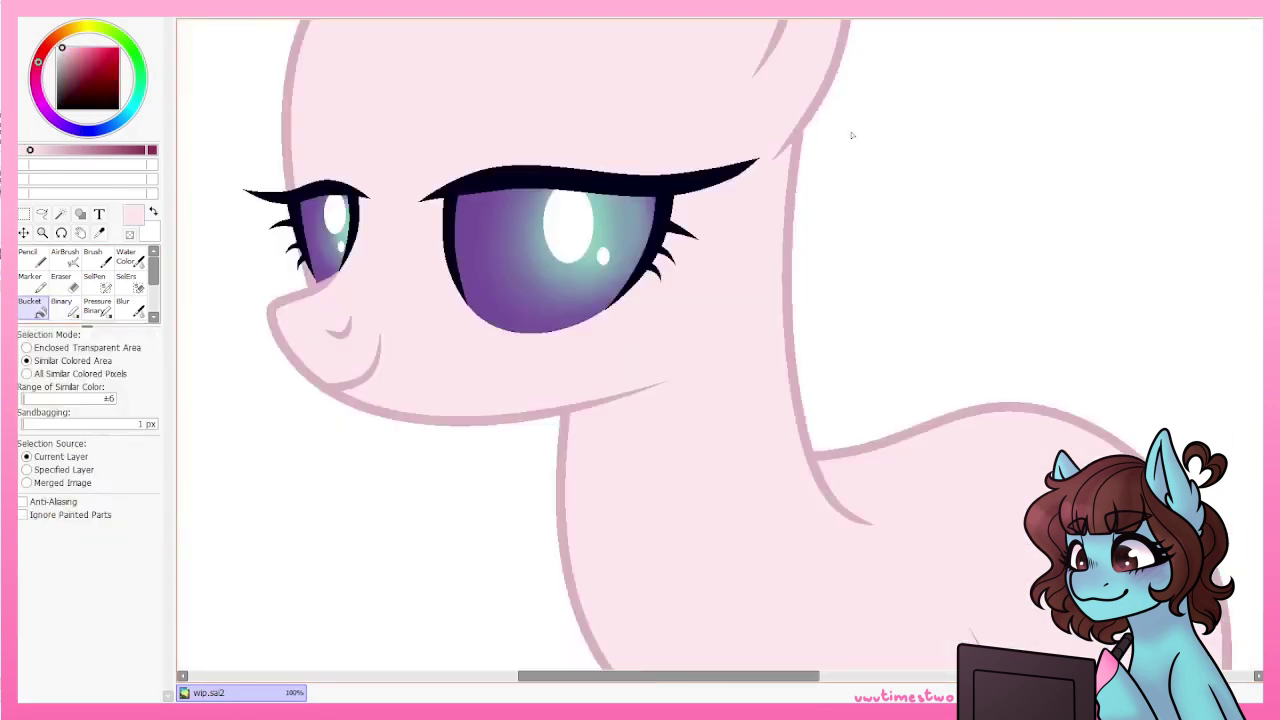
Select the round pupil areas behind the highlights of both eyes and airbrush a bright mint glow inside them.
scroll(600, 300, down, 3)
scroll(600, 300, up, 2)
click(61, 214)
scroll(470, 250, up, 4)
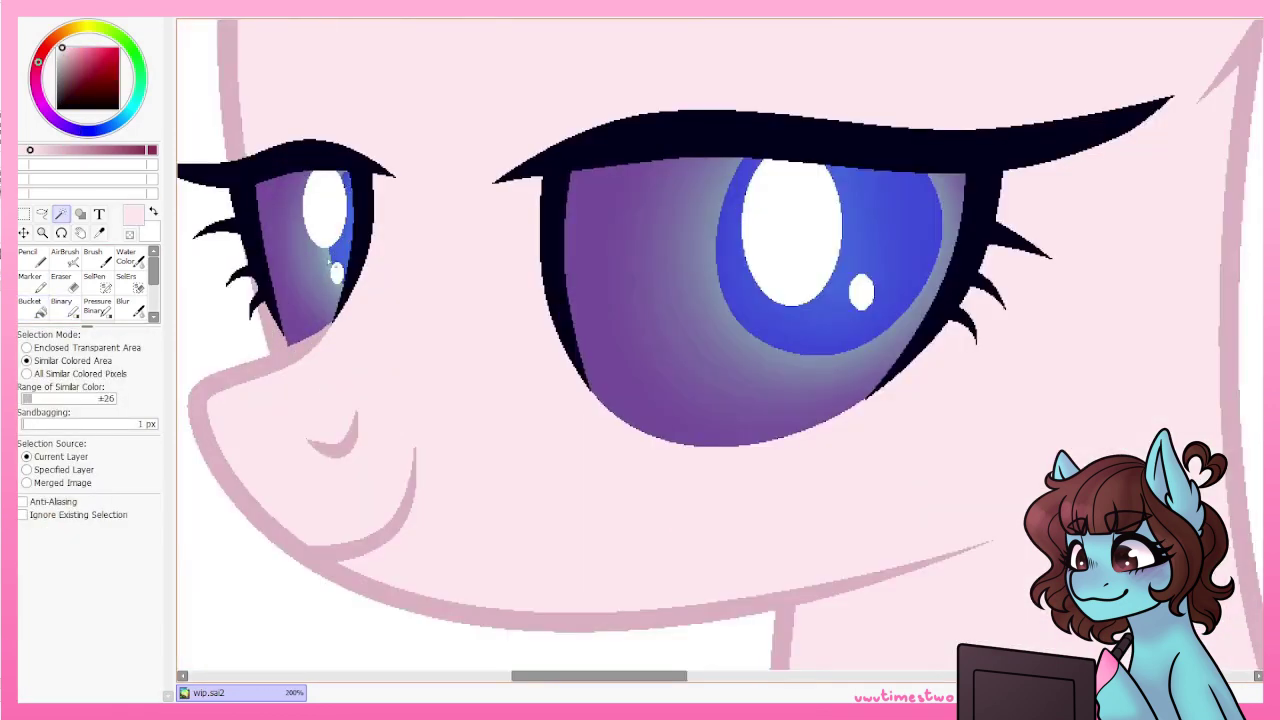
click(900, 330)
click(64, 257)
click(95, 85)
drag(820, 250, 900, 320)
scroll(700, 300, up, 3)
scroll(700, 340, down, 3)
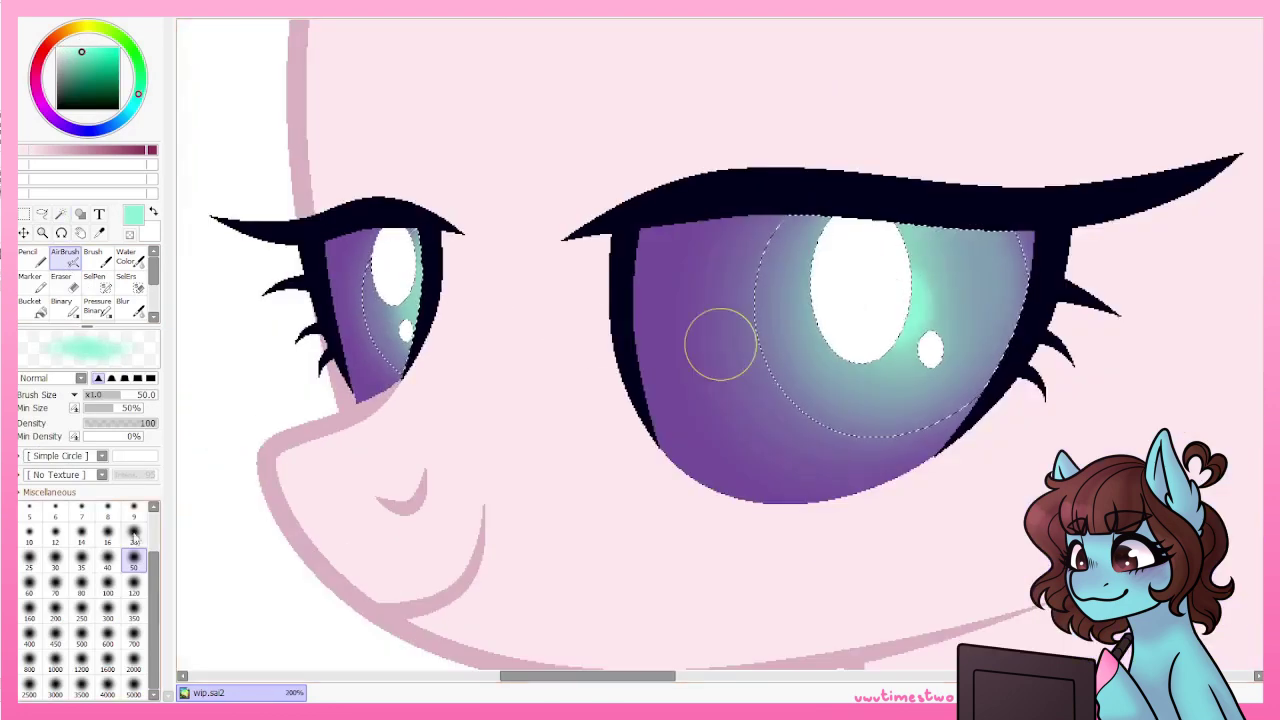
scroll(720, 345, down, 3)
scroll(720, 345, down, 3)
scroll(720, 345, up, 2)
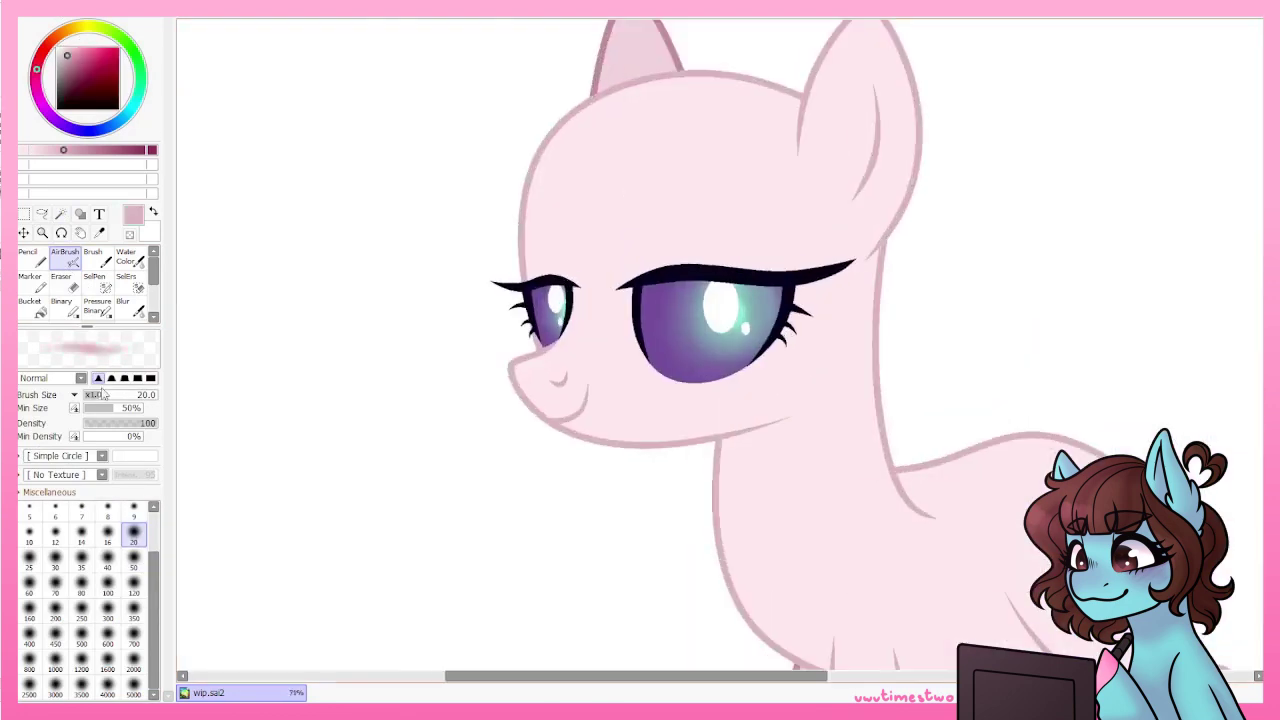
Draw size 2 green curves rounding the front corners of both upper eyelids and fill the reshaped areas with matching colours.
click(120, 46)
scroll(720, 344, up, 4)
click(134, 556)
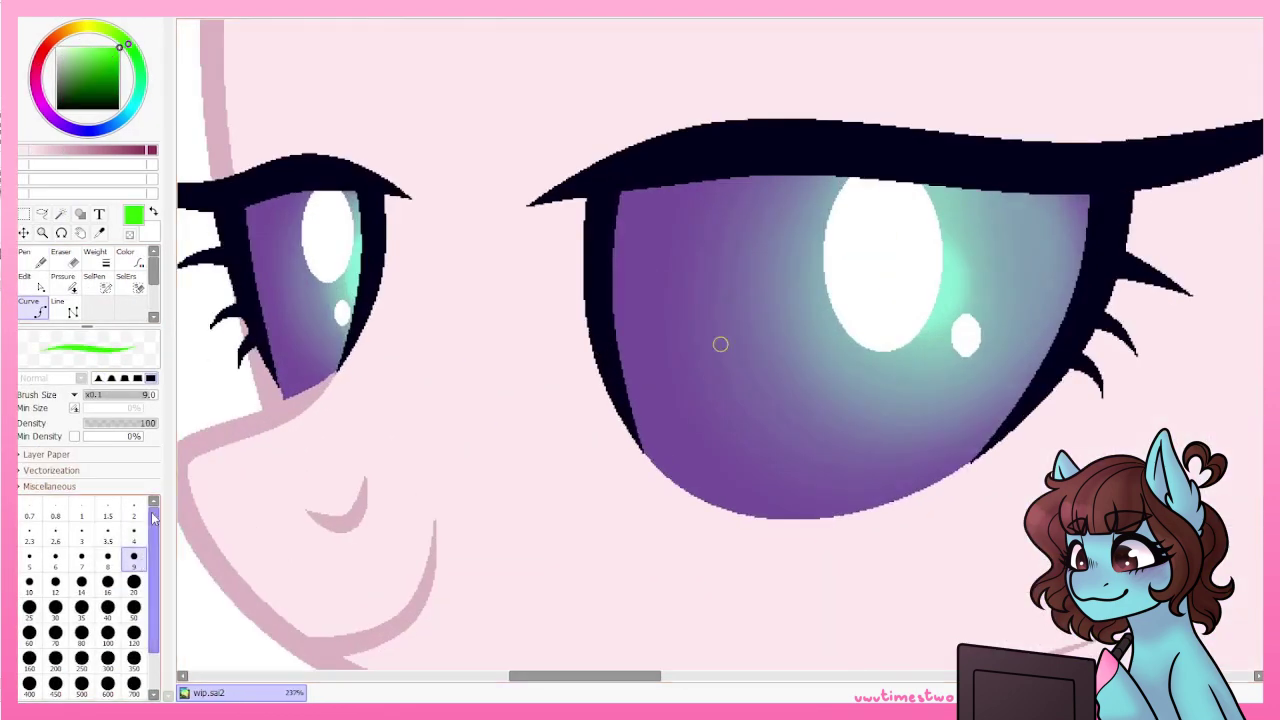
scroll(754, 187, up, 3)
scroll(534, 551, down, 3)
scroll(600, 350, down, 3)
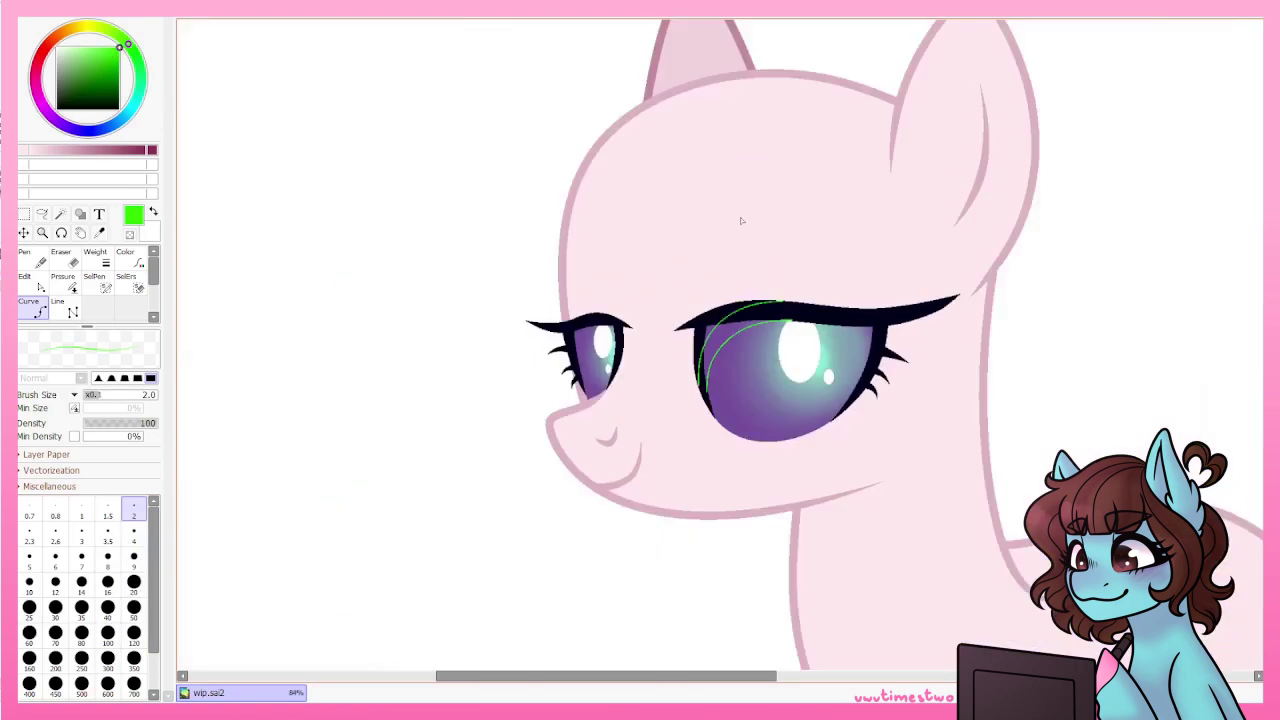
scroll(600, 350, up, 5)
click(412, 232)
scroll(418, 190, down, 4)
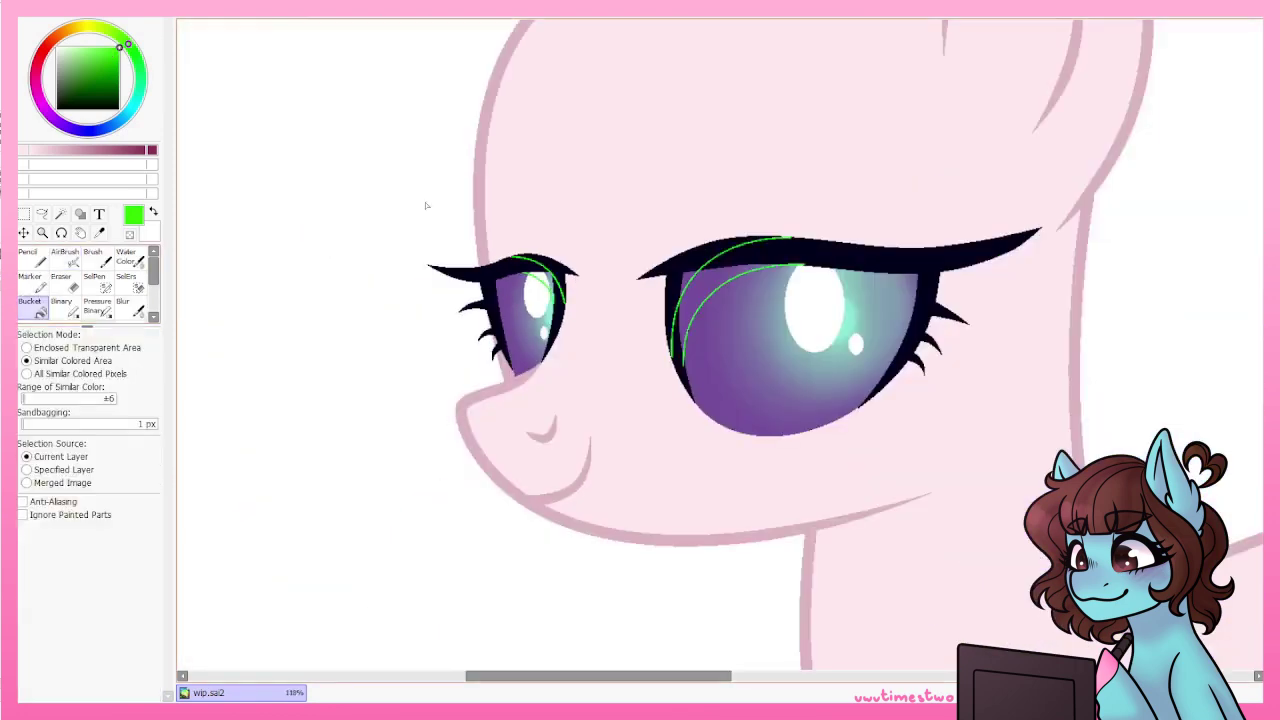
scroll(523, 346, up, 5)
scroll(597, 301, down, 3)
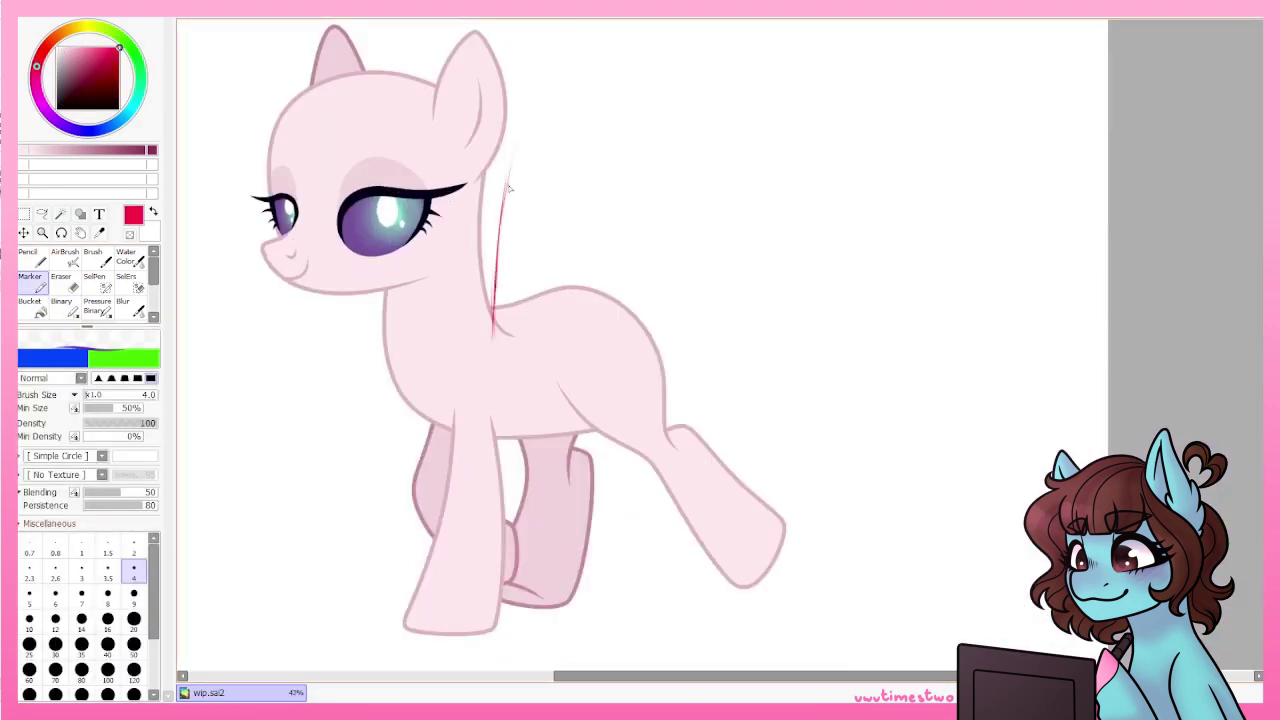
Sketch an upper and a lower butterfly wing with inner veins on the pony's back using a red size 4 marker.
scroll(525, 388, up, 1)
drag(488, 412, 458, 433)
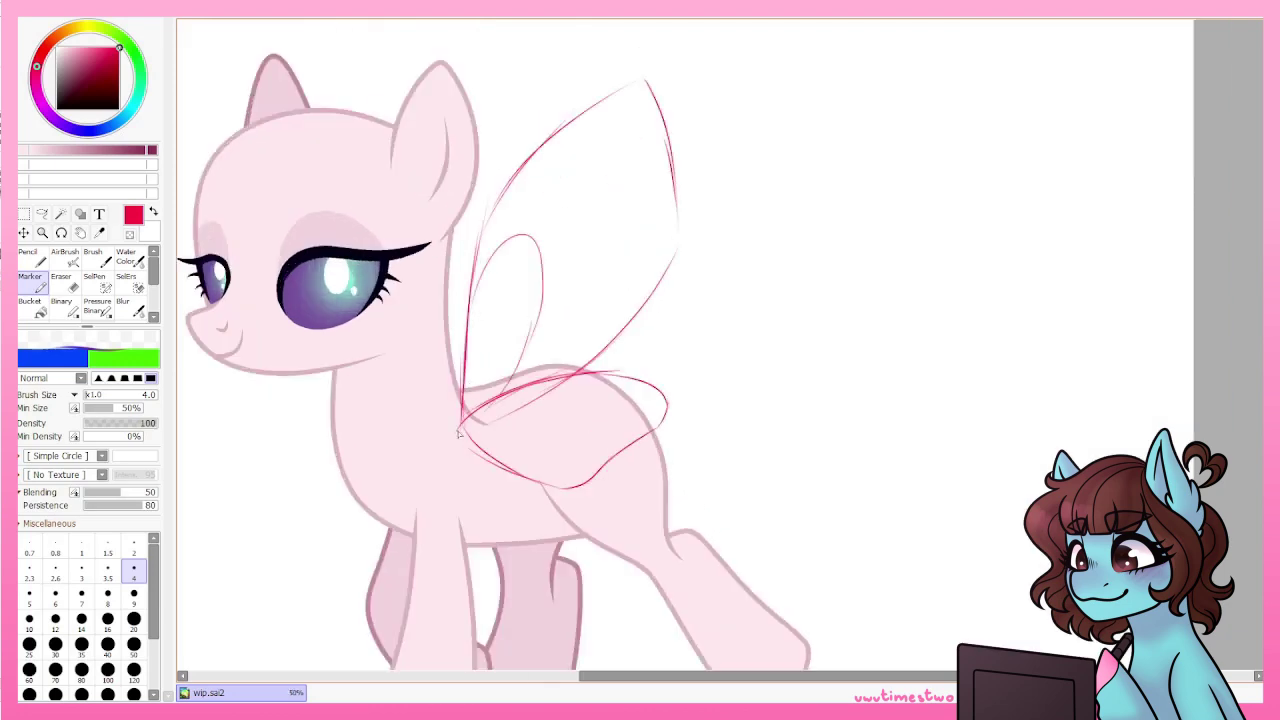
scroll(538, 407, down, 1)
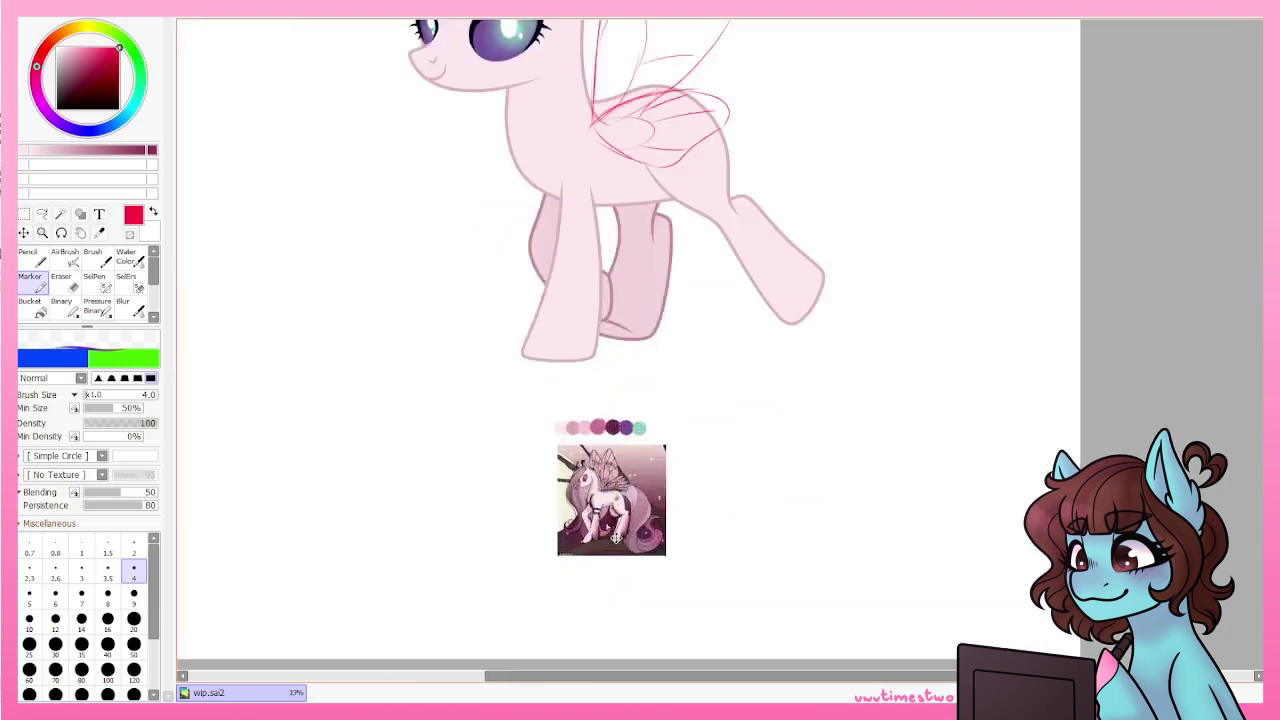
Position a copy of the wing sketch behind the near wings as the far pair and erase its overlapping lines.
key(ctrl+t)
drag(560, 232, 507, 274)
key(Return)
key(e)
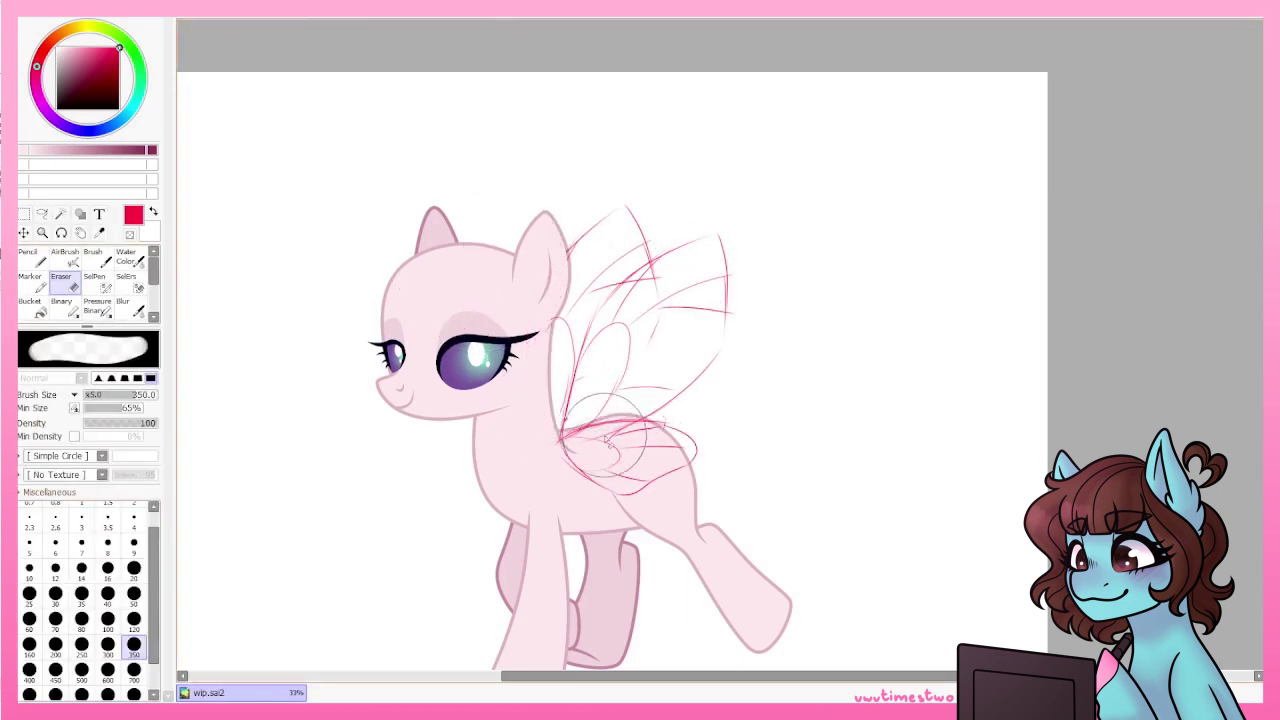
scroll(560, 400, up, 1)
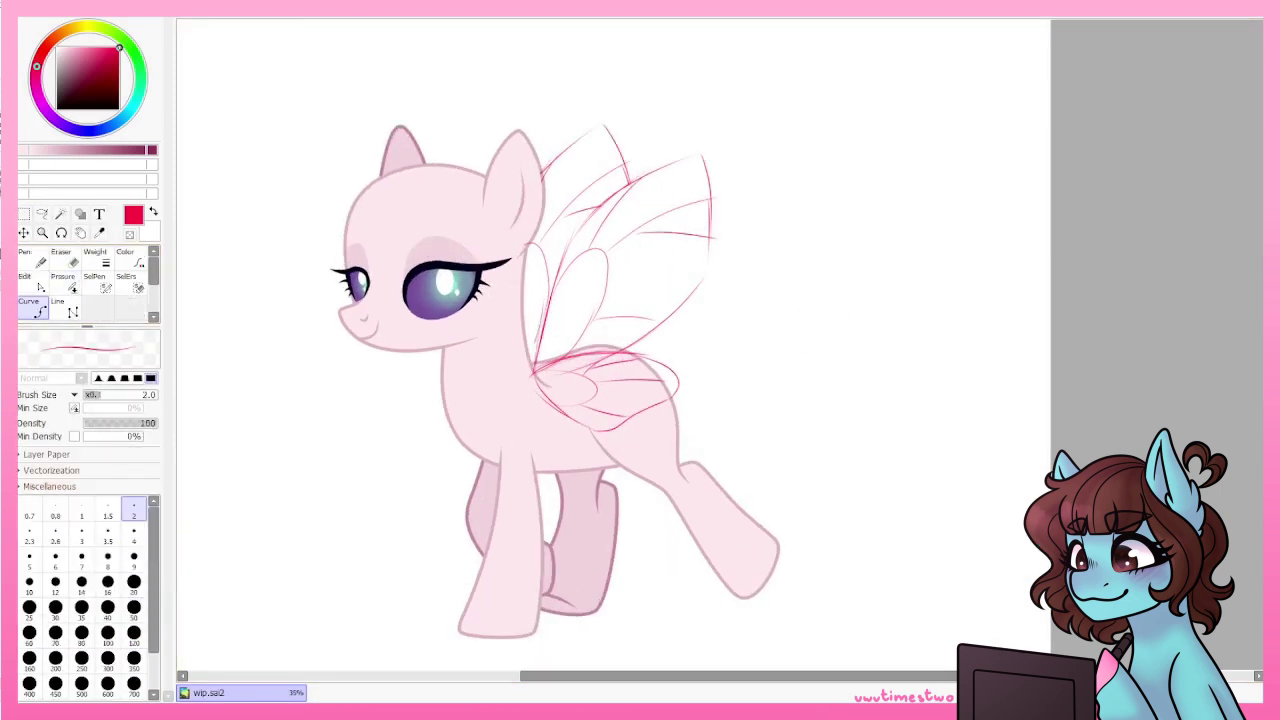
Trace the outer contours of the near upper and lower wings with blue size 12 curves.
click(55, 582)
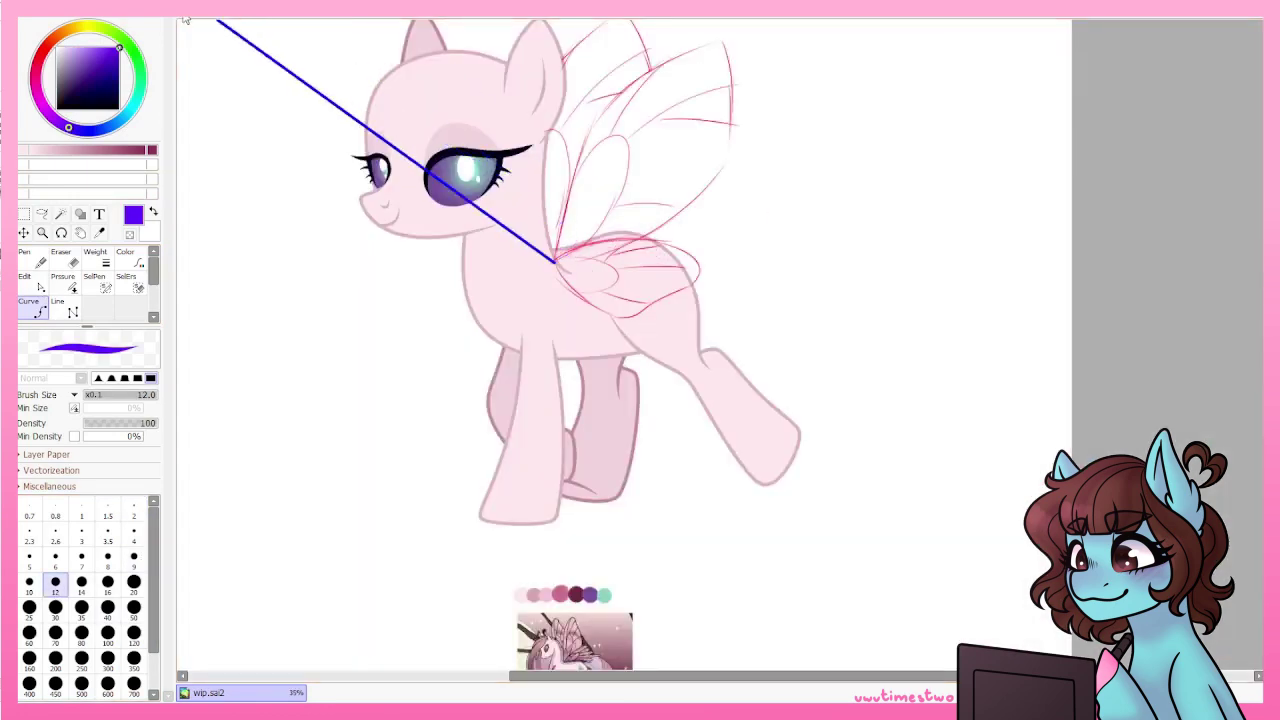
click(555, 262)
click(640, 75)
click(727, 157)
scroll(531, 257, up, 5)
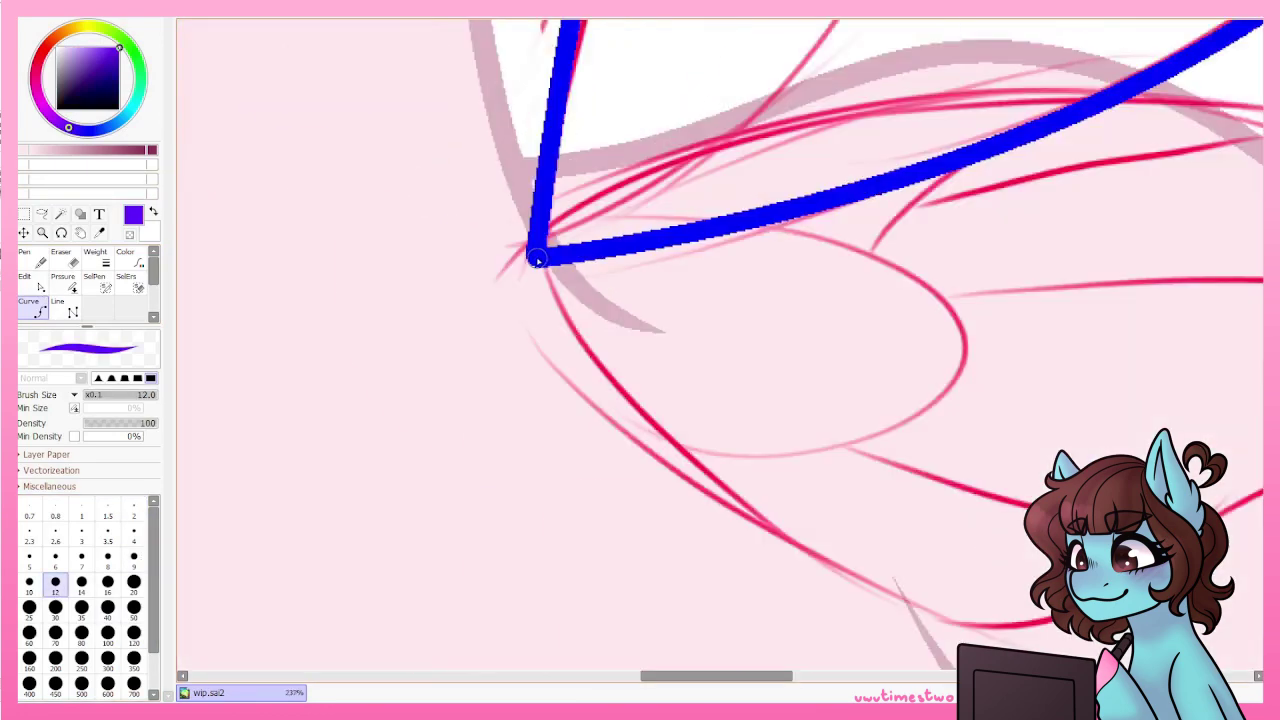
click(531, 257)
scroll(650, 380, down, 2)
double_click(511, 276)
scroll(566, 334, down, 6)
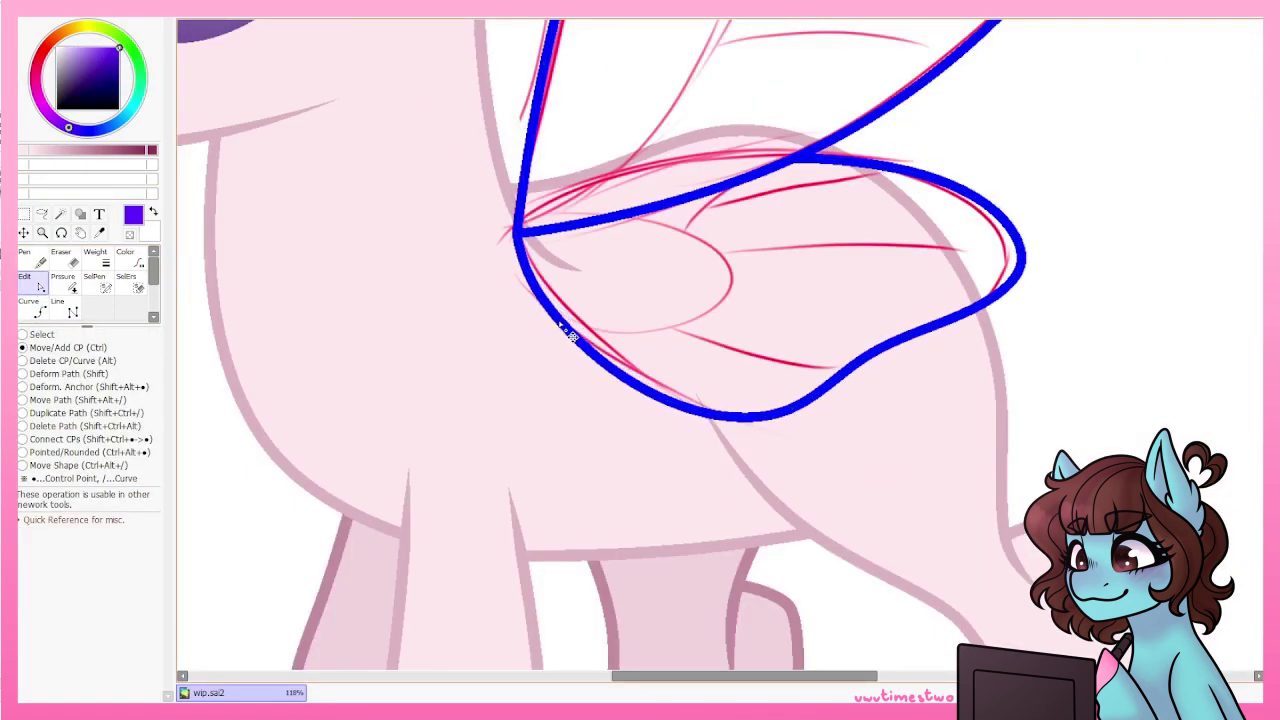
Trace the inner cells and veins of both near wings with blue size 7 curves.
click(81, 556)
scroll(600, 400, up, 7)
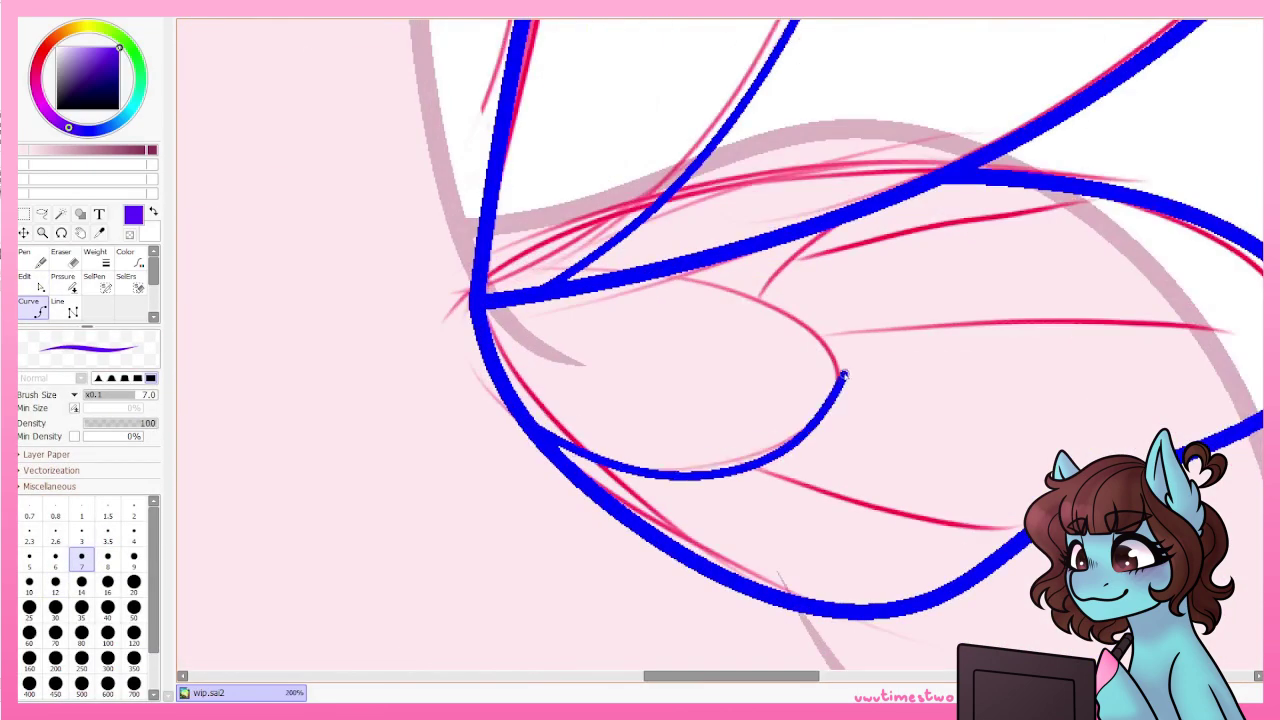
click(843, 375)
drag(893, 195, 838, 178)
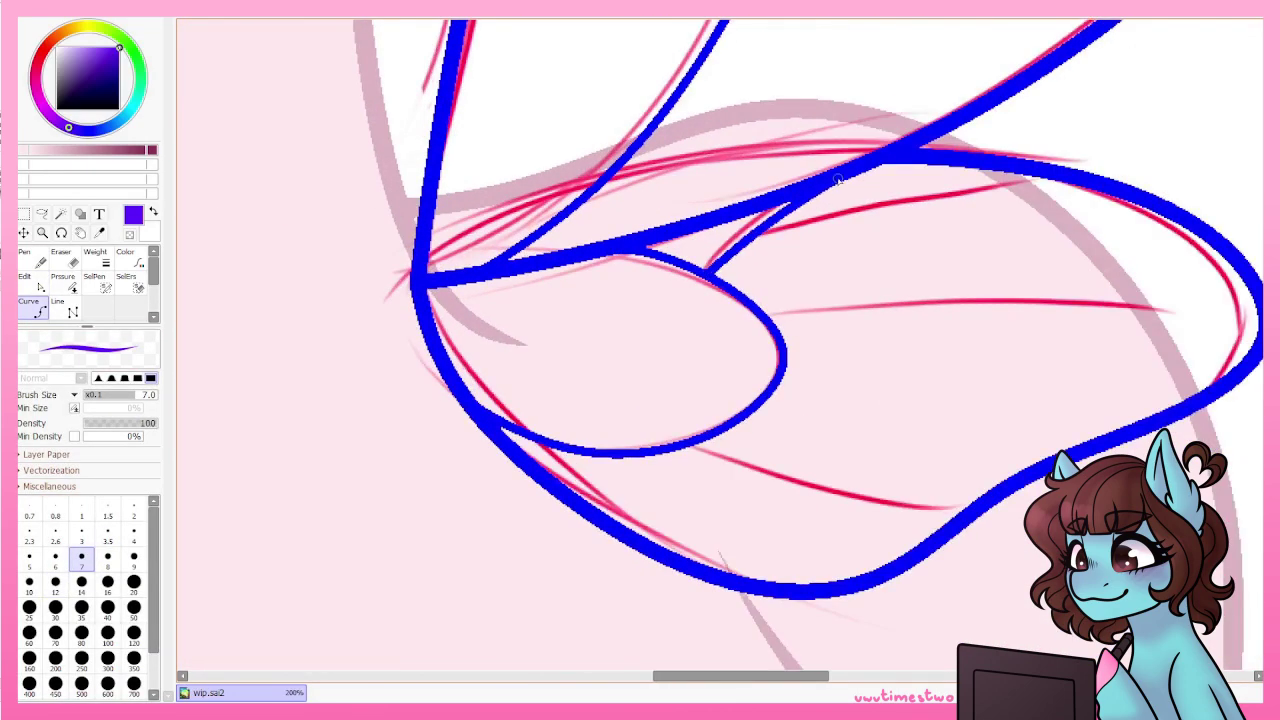
scroll(816, 366, down, 5)
scroll(941, 364, up, 5)
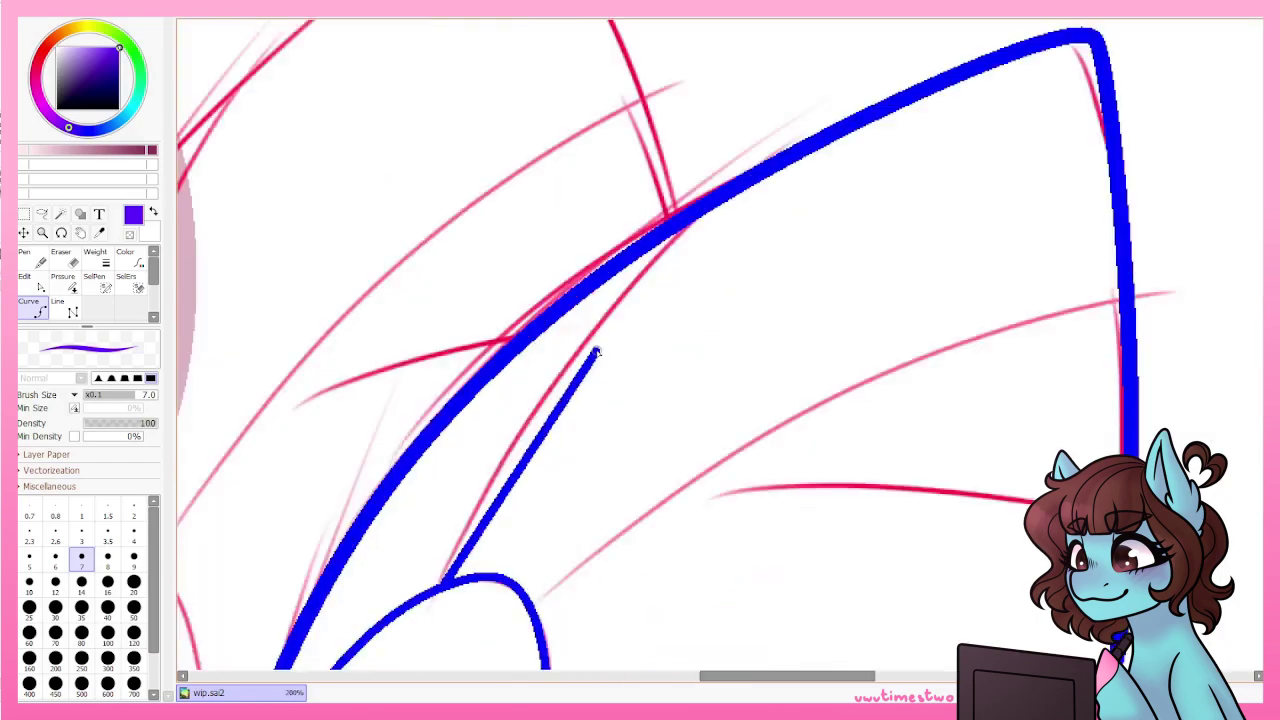
double_click(1118, 455)
scroll(1118, 455, down, 7)
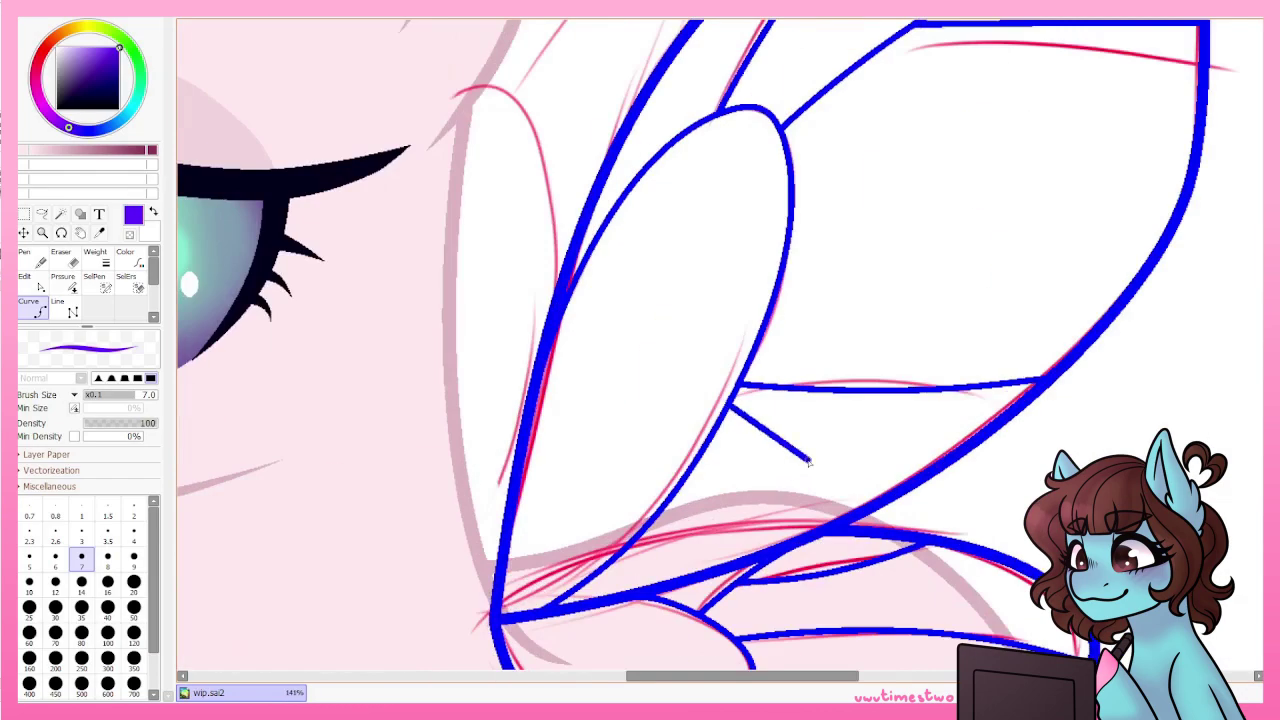
Recolour the near wings' line art in violet.
key(w)
scroll(750, 420, up, 6)
scroll(750, 420, down, 1)
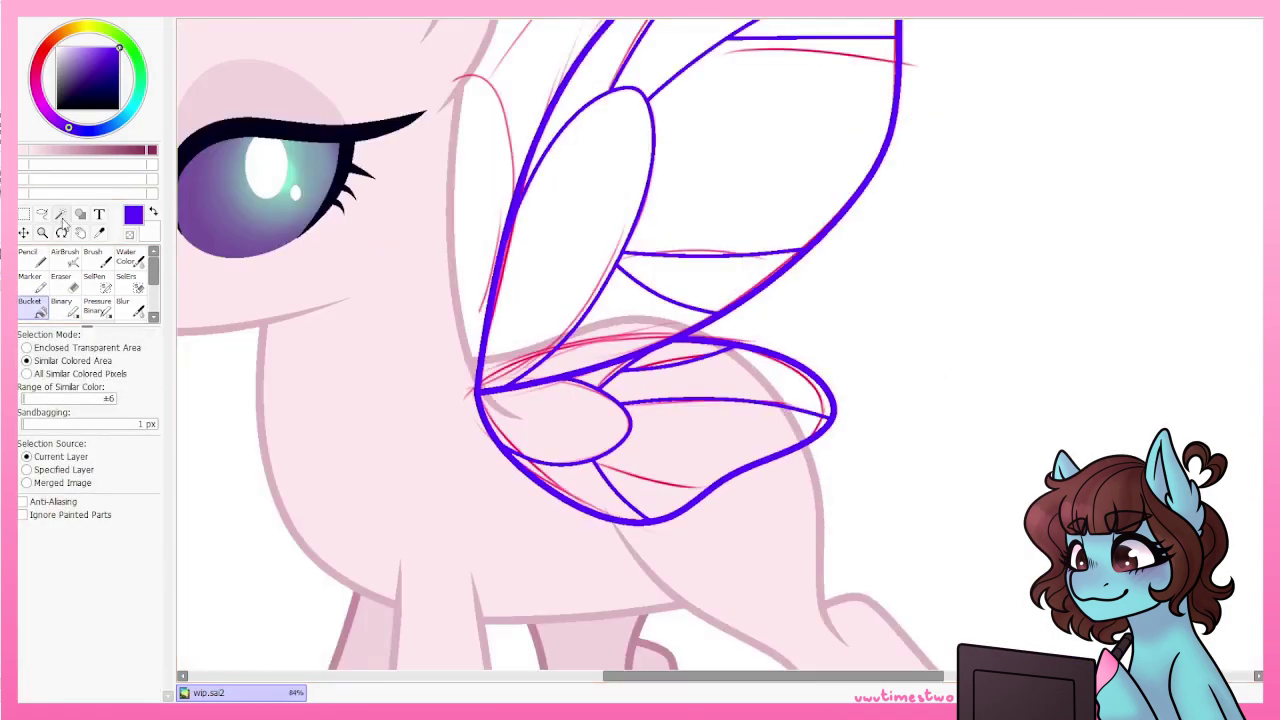
Make a dark blue copy of the wing line art and shift it up towards the head as the far wings.
scroll(420, 125, up, 2)
click(425, 132)
scroll(425, 132, down, 4)
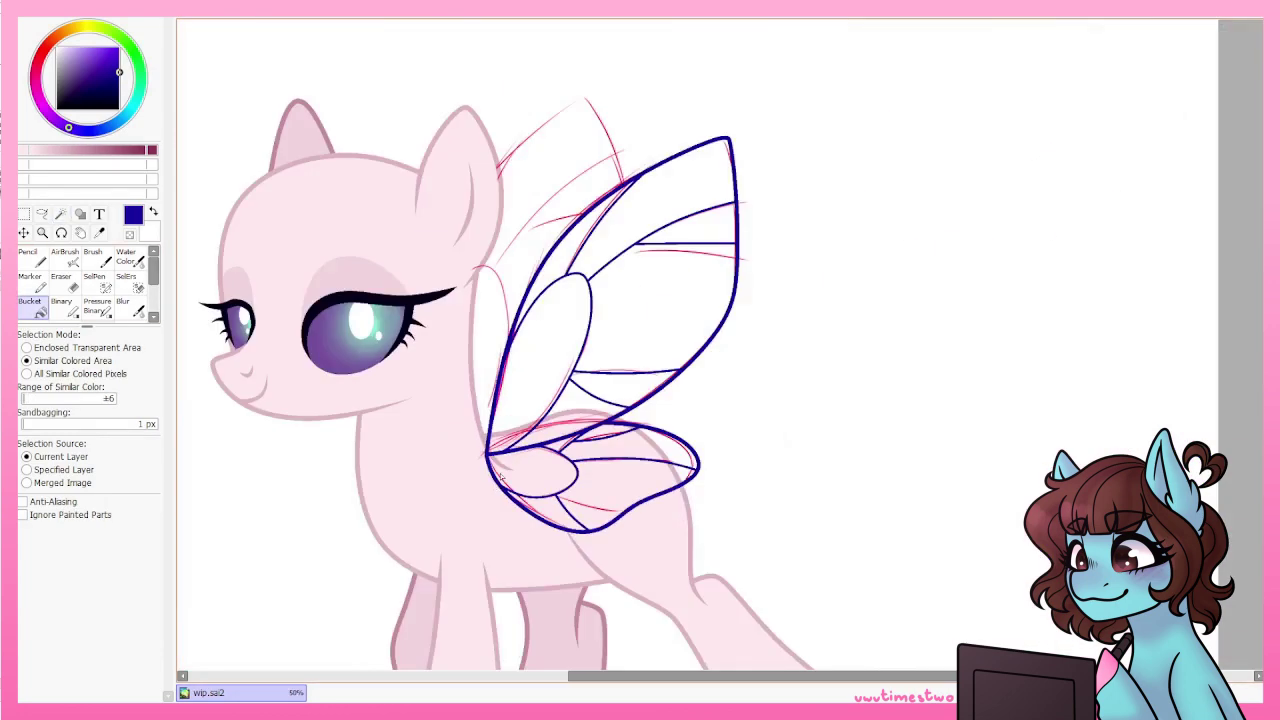
key(v)
drag(520, 415, 440, 398)
scroll(441, 398, down, 1)
Fill the near upper and lower wings with light purple.
key(g)
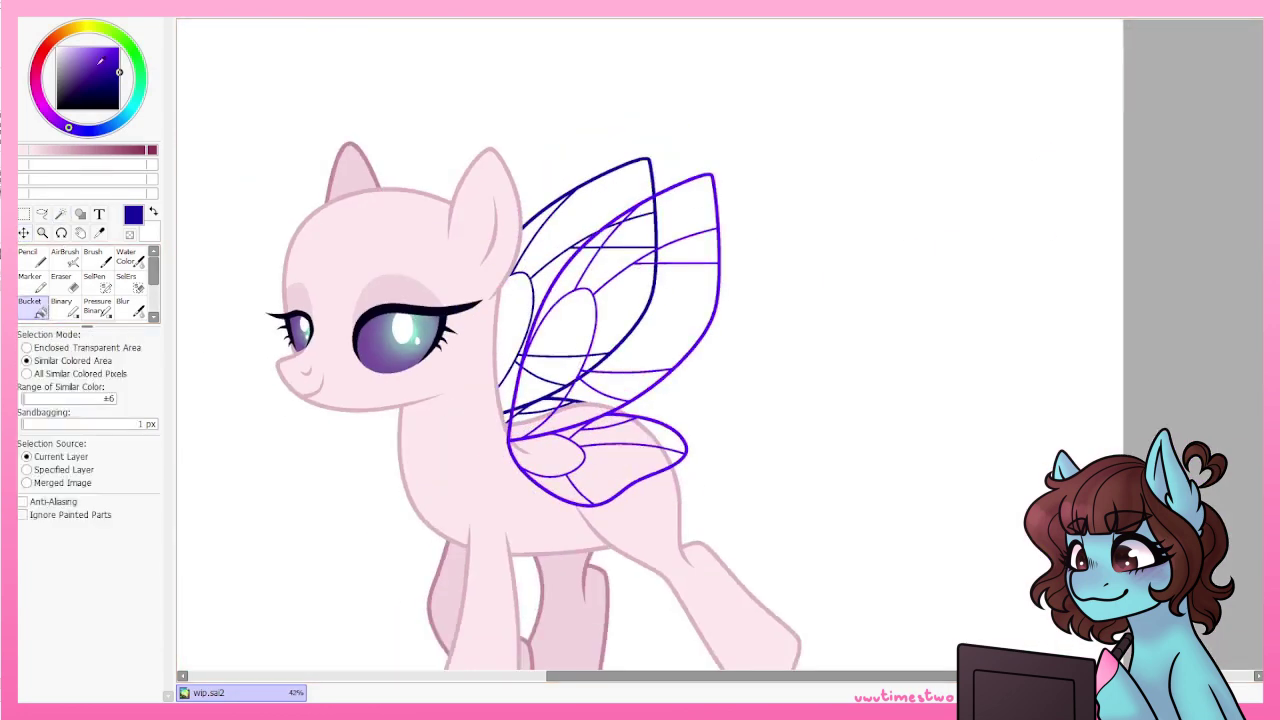
click(696, 243)
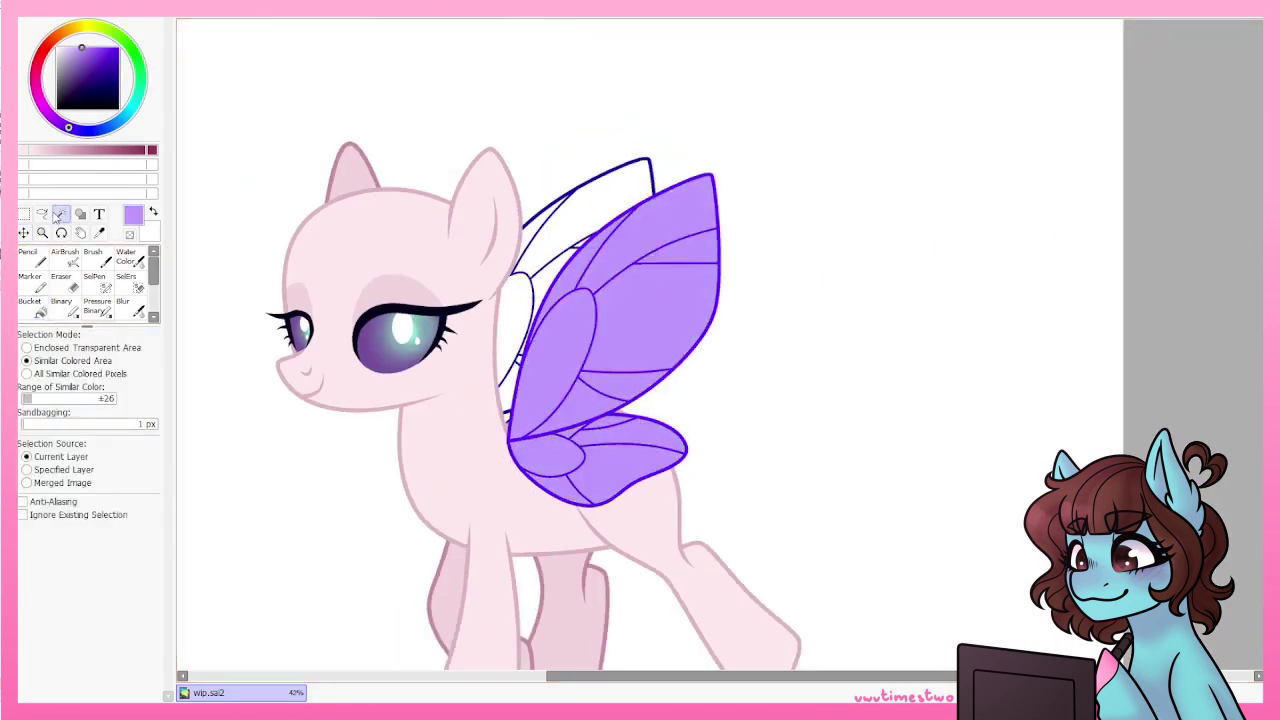
scroll(440, 328, down, 2)
Select every cell of the near wings, including the tiny gaps between veins, and colour them light pink.
scroll(440, 328, up, 8)
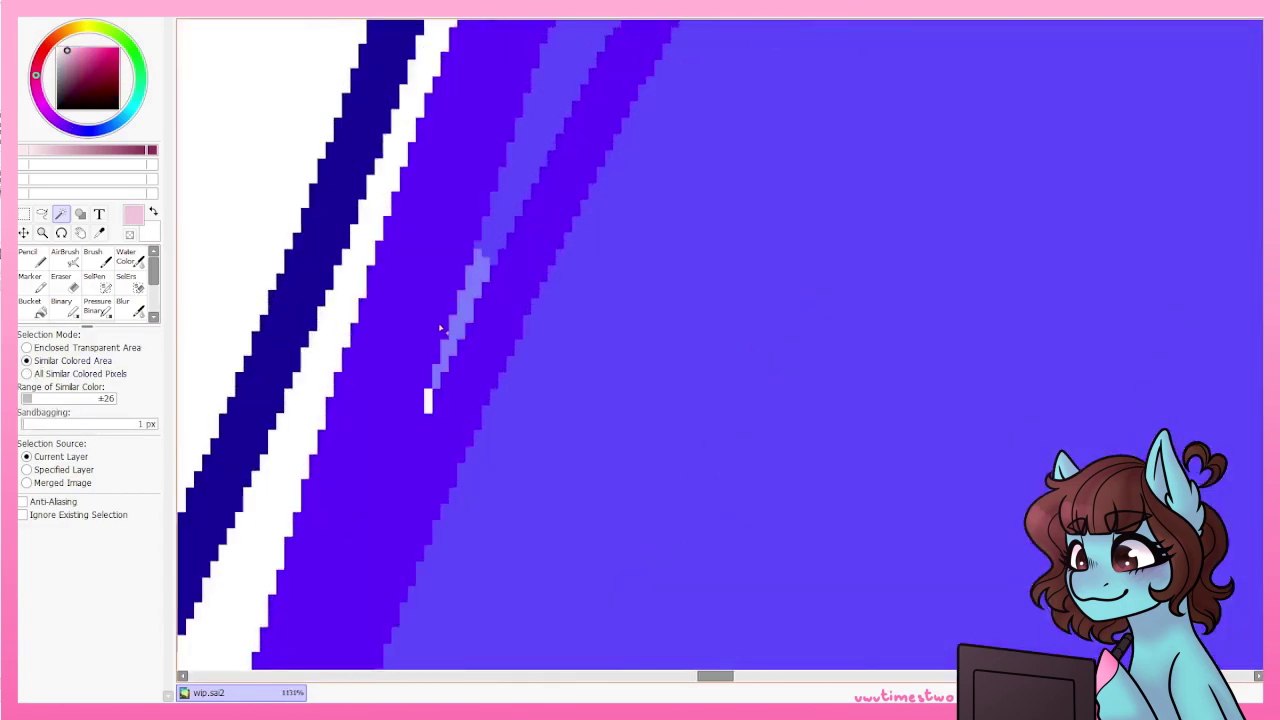
scroll(440, 328, down, 5)
scroll(440, 328, up, 5)
scroll(600, 122, down, 5)
scroll(600, 122, up, 4)
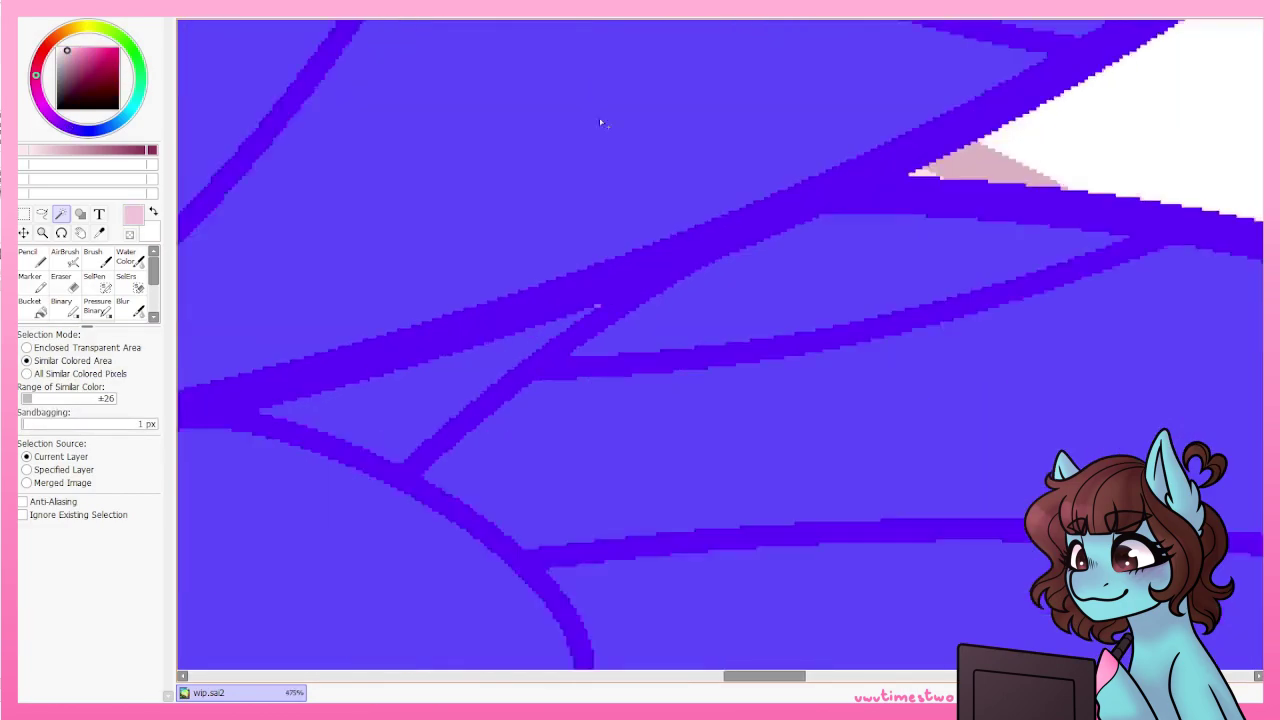
scroll(600, 122, down, 5)
key(n)
mouse_move(630, 300)
mouse_down()
mouse_move(700, 200)
mouse_move(760, 260)
mouse_move(731, 316)
mouse_move(661, 202)
mouse_up()
scroll(731, 316, down, 3)
Paint the outer edges of both near wings with the palette's purple using a size 50 pencil.
alt+click(571, 457)
click(134, 612)
scroll(643, 114, up, 3)
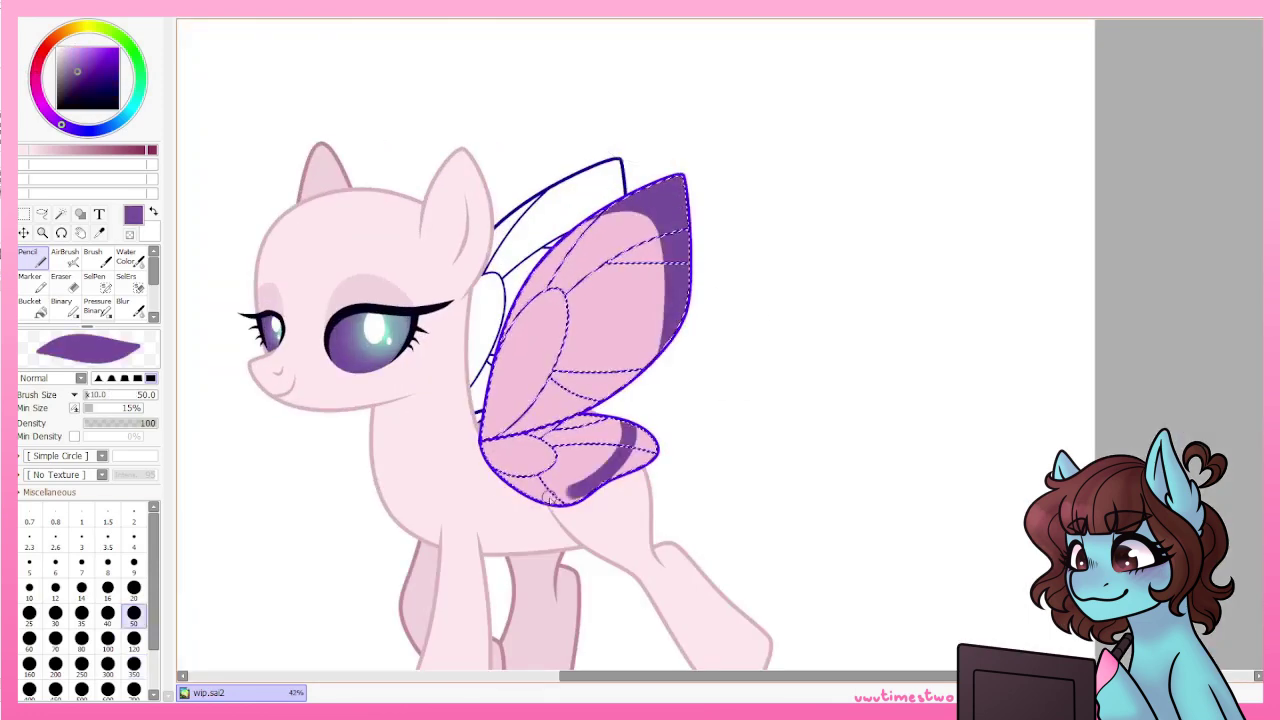
Blur the purple wing edges into the pink, using brush sizes 80 and 120.
key(b)
mouse_move(620, 240)
mouse_down()
mouse_move(560, 300)
mouse_move(680, 250)
mouse_up()
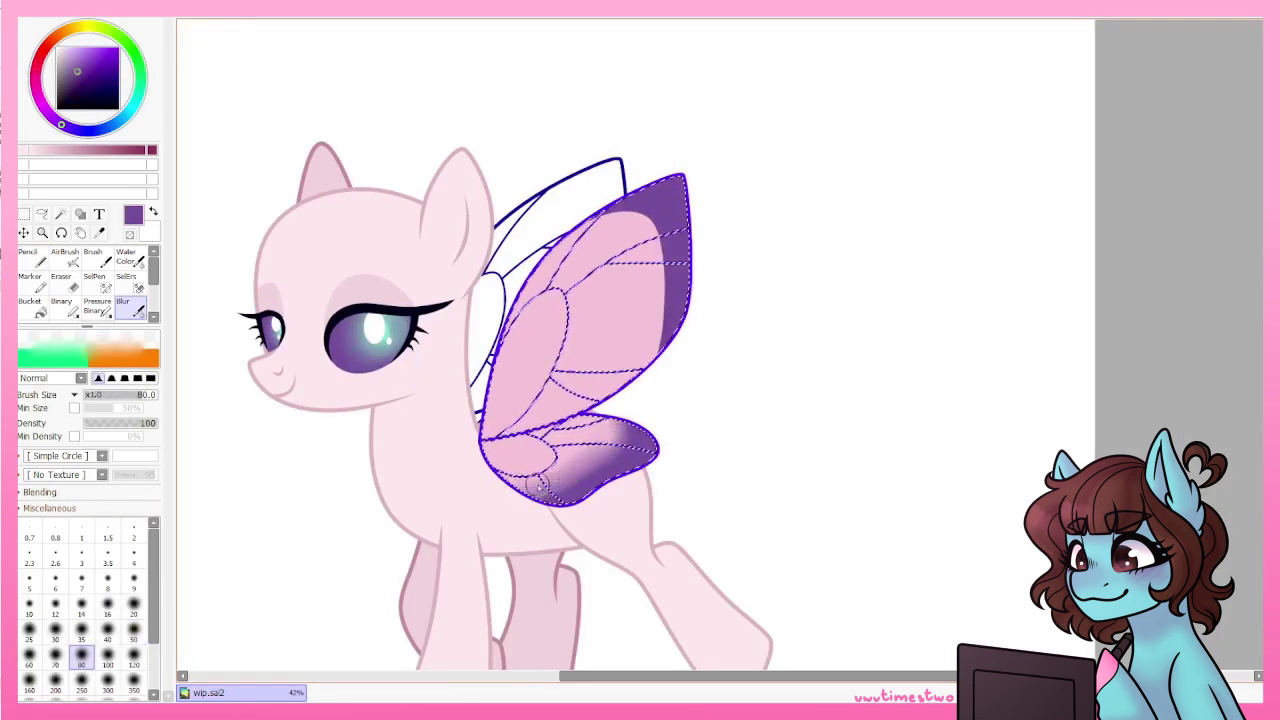
mouse_move(680, 330)
mouse_down()
mouse_move(655, 167)
mouse_move(671, 280)
mouse_up()
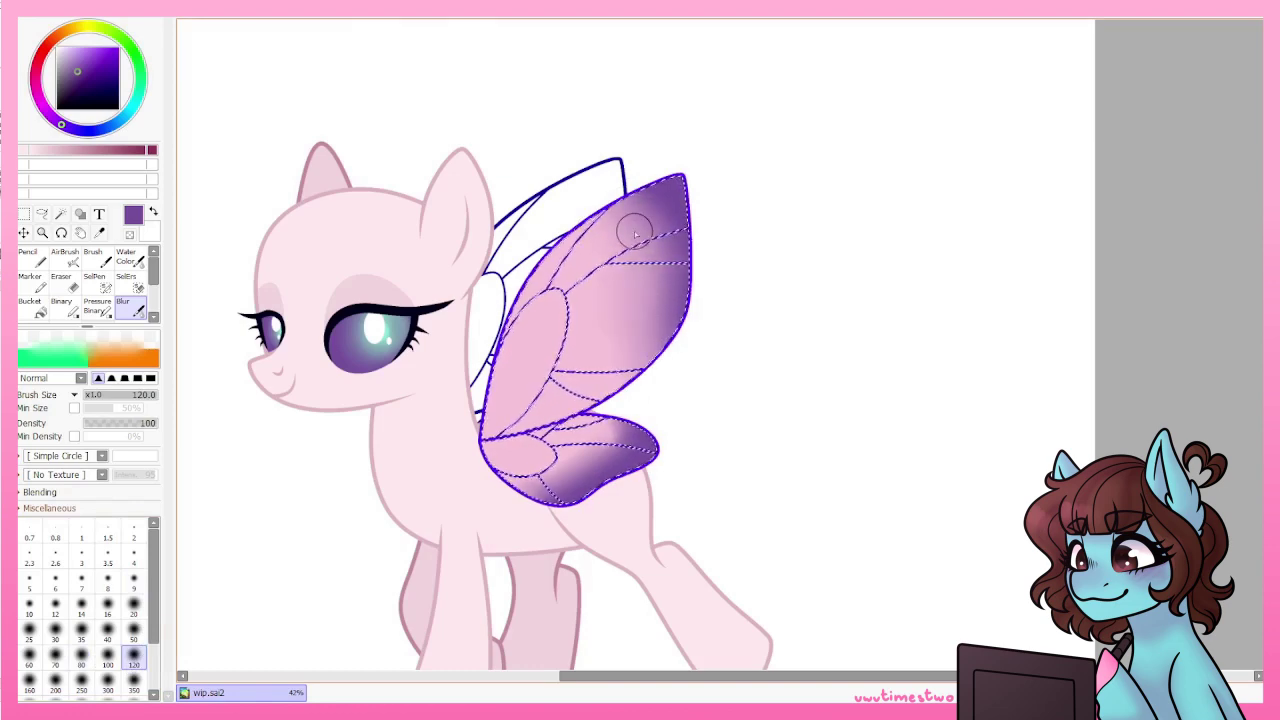
scroll(635, 233, down, 1)
Airbrush a paler pink over the base and inner cells of the near wings.
alt+click(590, 330)
scroll(640, 300, up, 3)
click(134, 686)
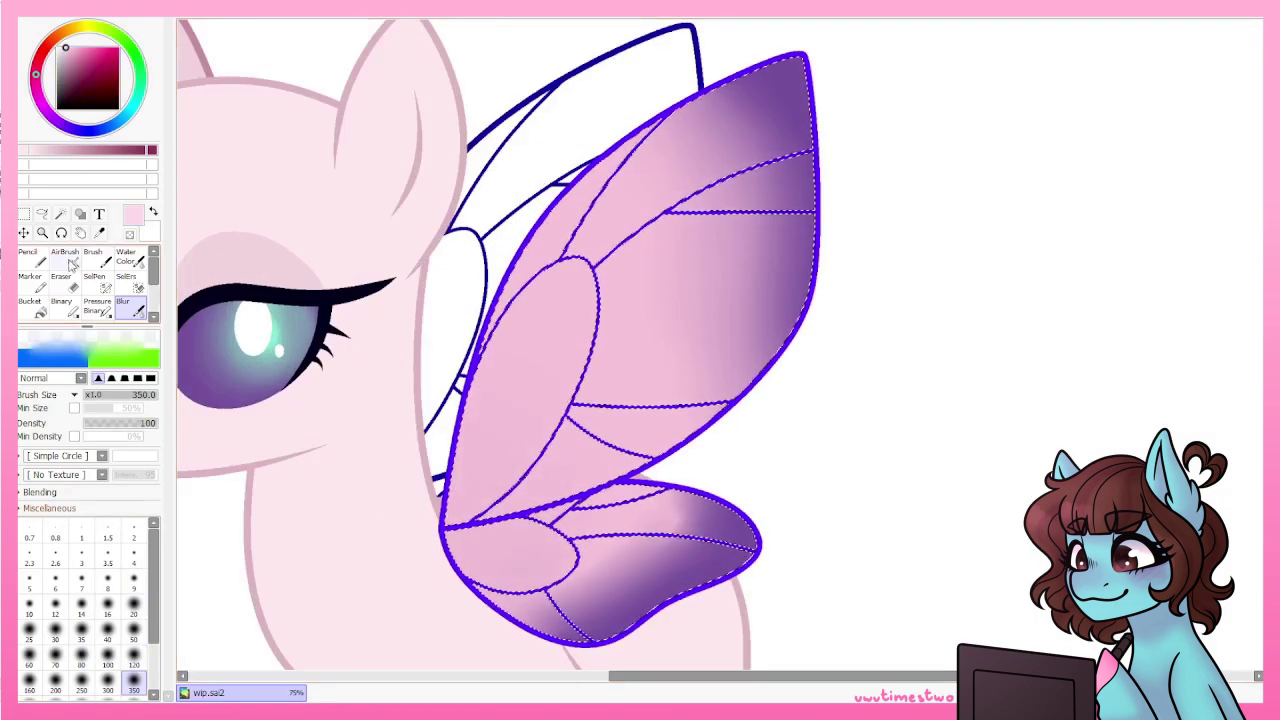
scroll(543, 357, down, 2)
scroll(80, 280, down, 2)
Scatter pale stars across the near wings with the Scatter tool's Stars shape at size 120.
click(62, 295)
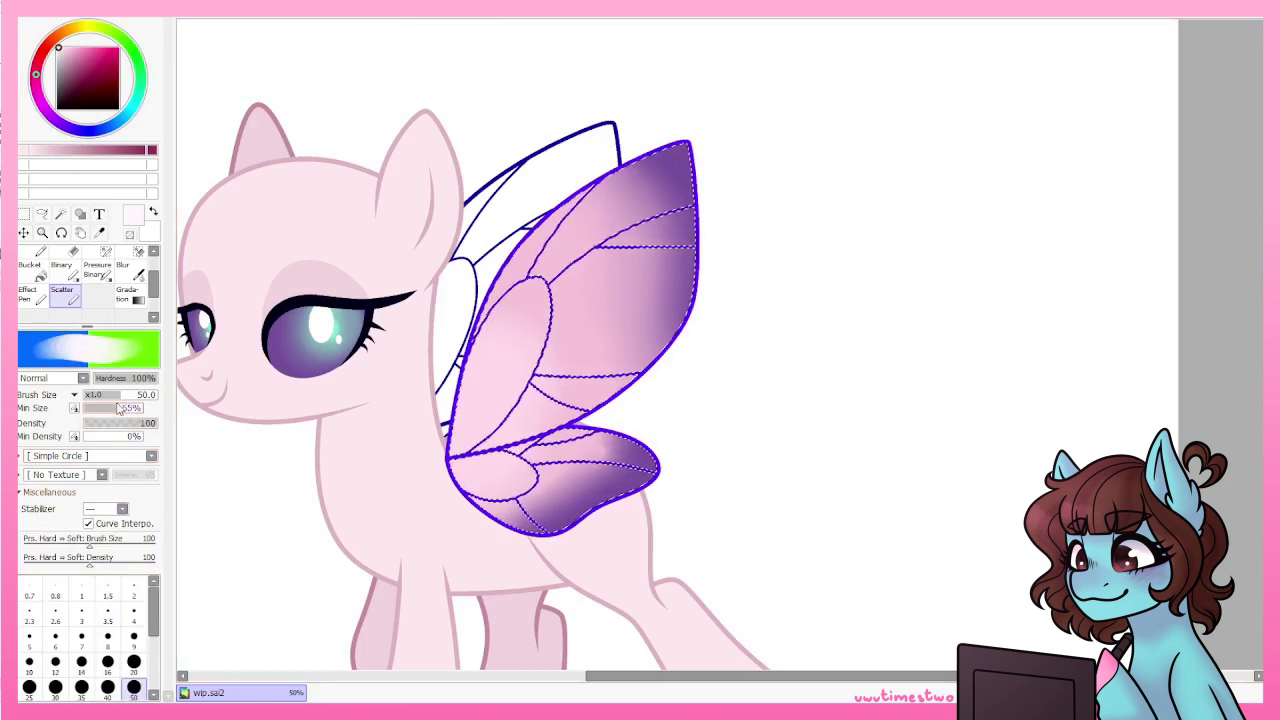
key(ctrl+plus)
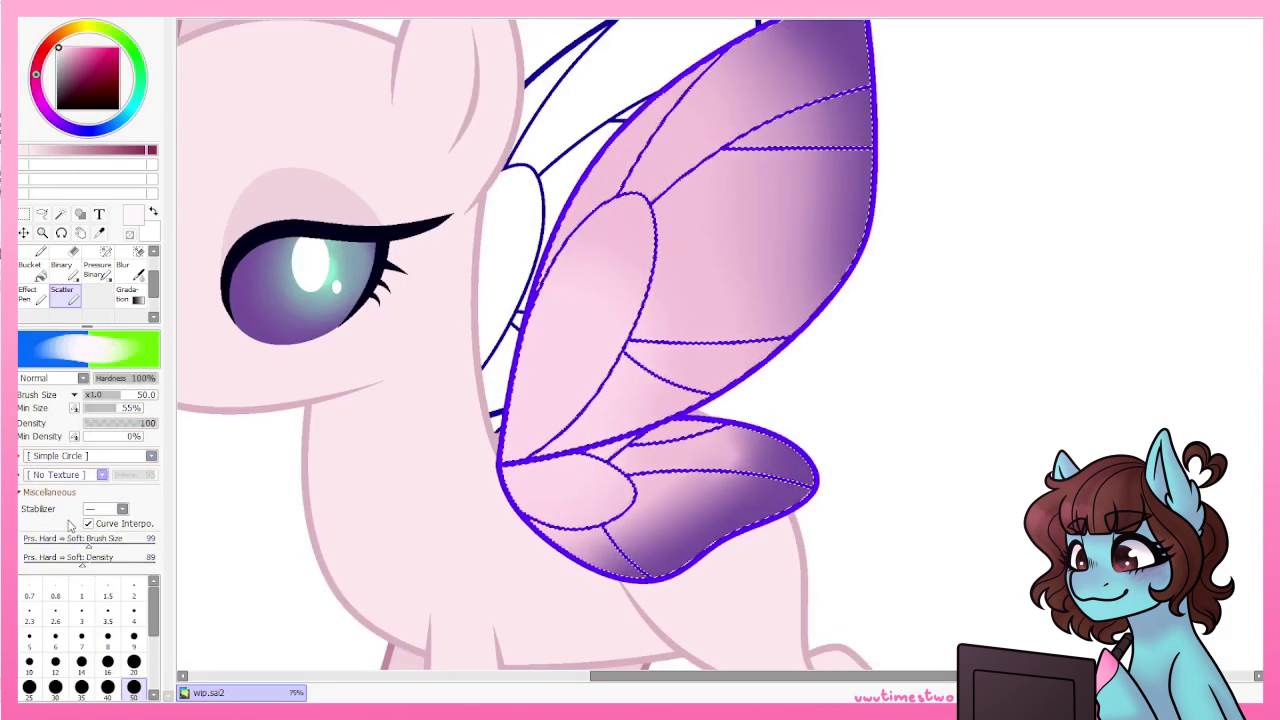
click(90, 455)
click(60, 475)
scroll(90, 630, down, 3)
click(134, 661)
drag(717, 337, 808, 394)
scroll(694, 155, down, 2)
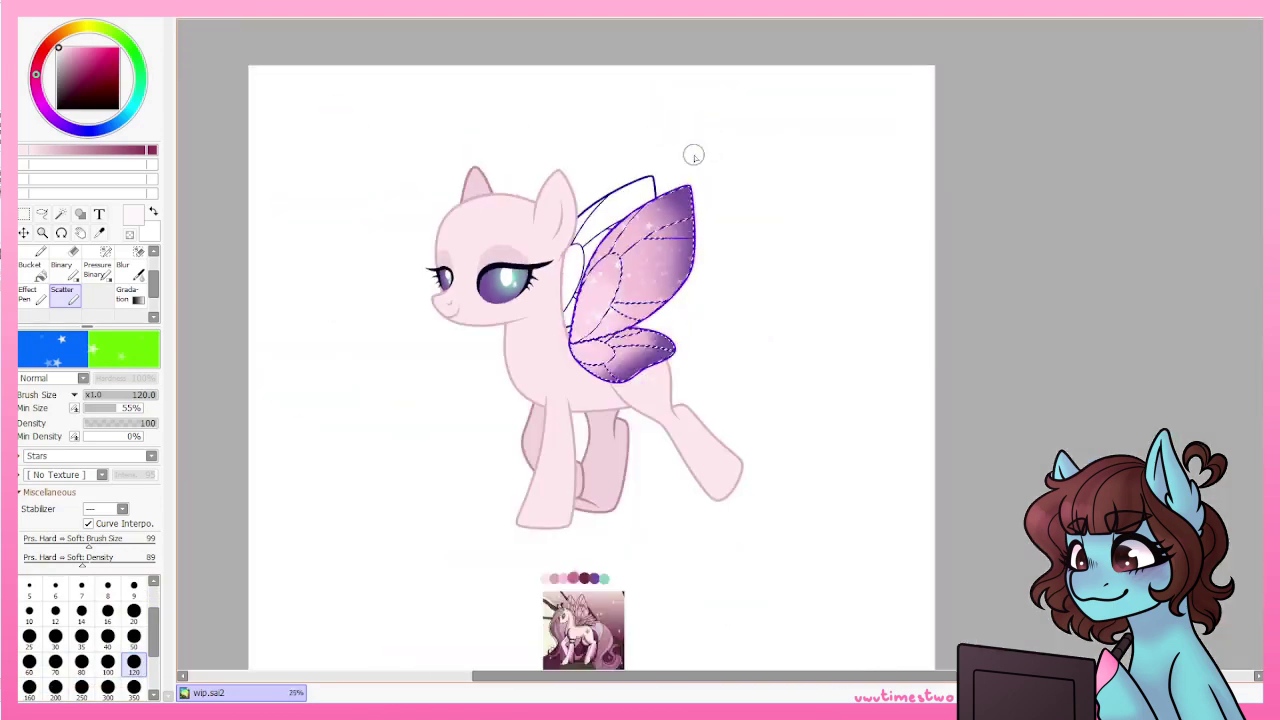
Set the scatter brush's size pressure to 54 and add more stars to the near wings.
scroll(694, 155, up, 3)
scroll(540, 362, up, 1)
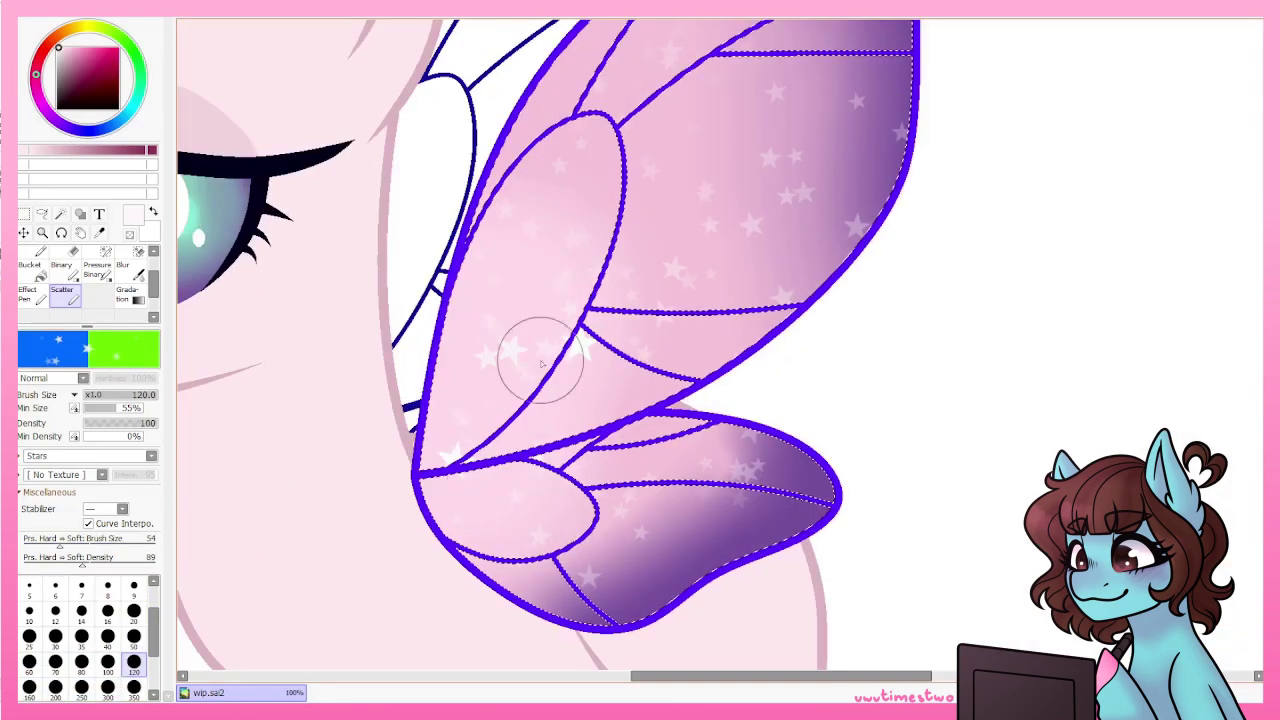
scroll(697, 297, down, 3)
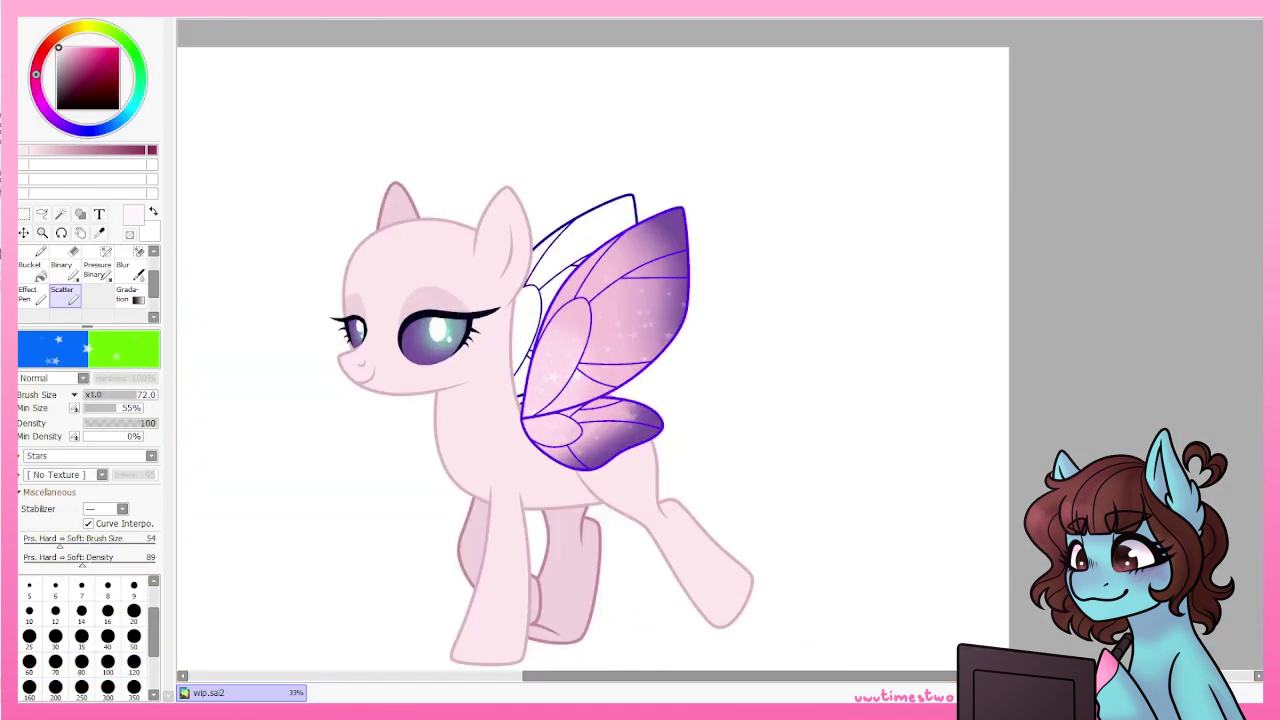
scroll(663, 163, down, 1)
Recolour the near wings' line art with a dark purple based on the wing edge colour.
key(g)
scroll(600, 380, up, 2)
scroll(590, 440, up, 2)
alt+click(600, 440)
scroll(590, 440, down, 2)
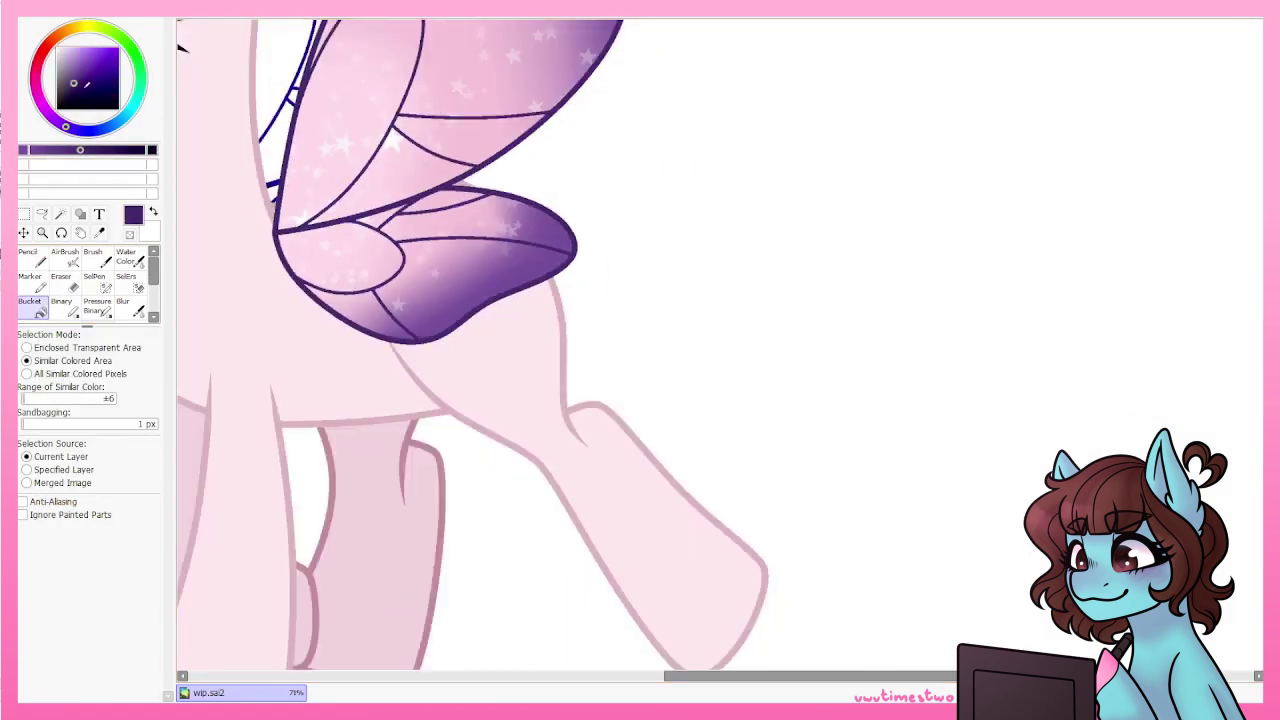
scroll(515, 289, up, 1)
scroll(515, 289, down, 2)
key(v)
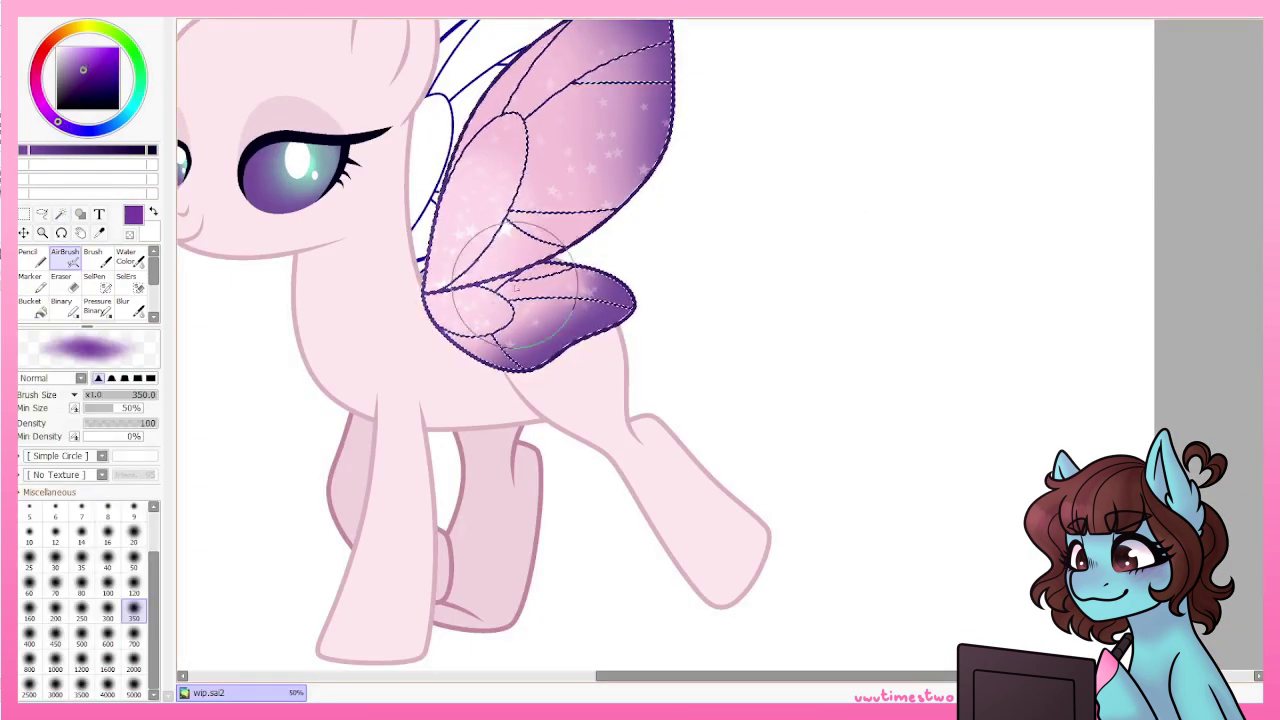
Clear the old selection and isolate the near wings' area with the Magic Wand, lowering its similar-colour range.
key(ctrl+d)
scroll(620, 560, down, 1)
key(w)
scroll(420, 355, up, 6)
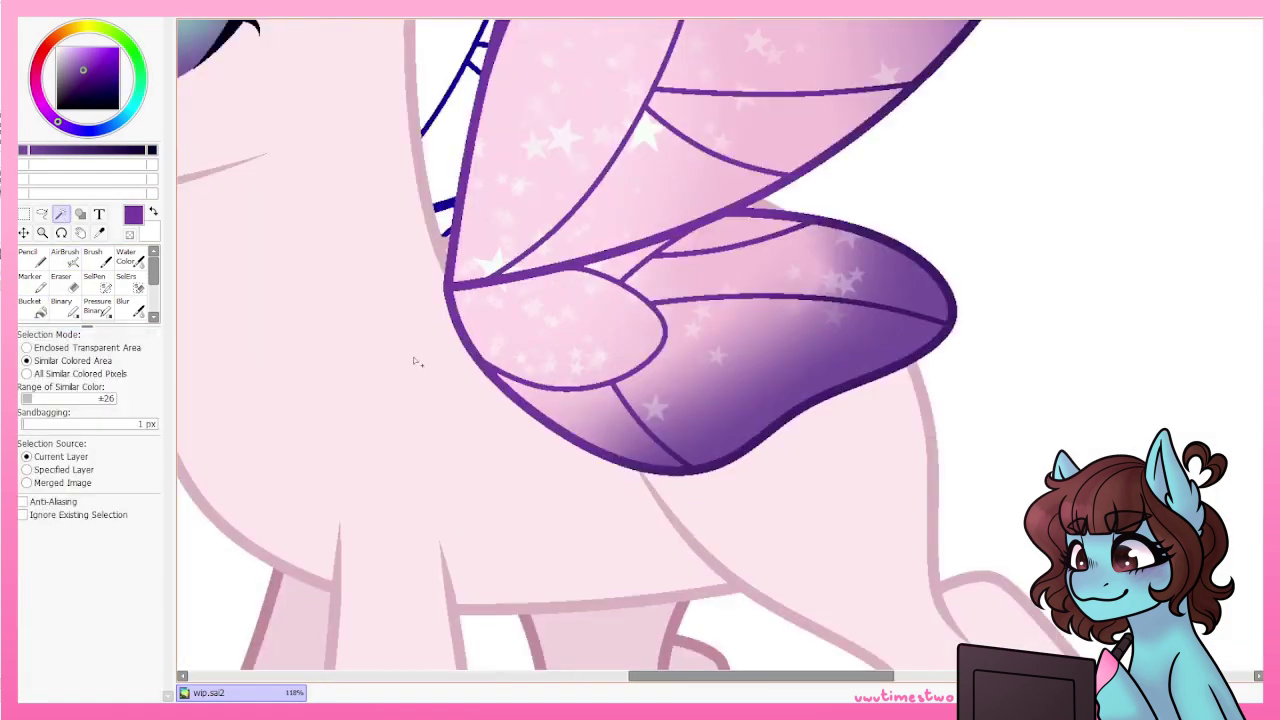
drag(35, 400, 20, 399)
click(449, 230)
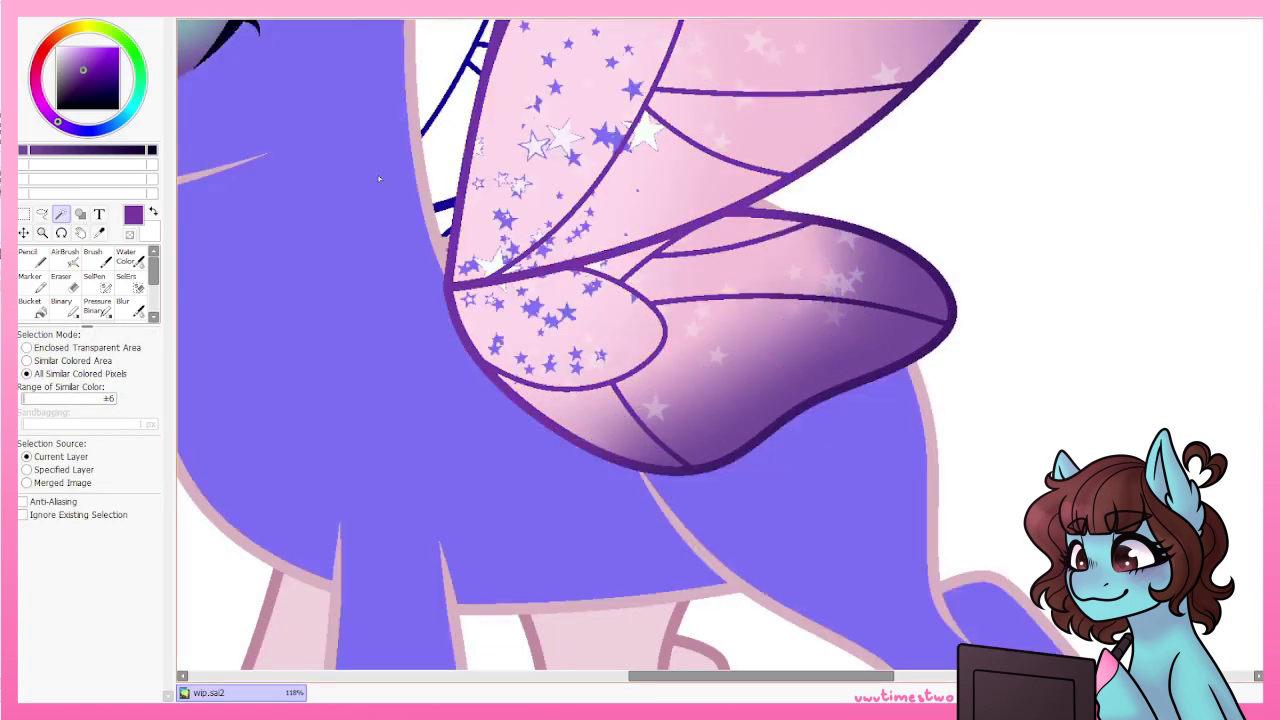
scroll(449, 230, down, 7)
key(n)
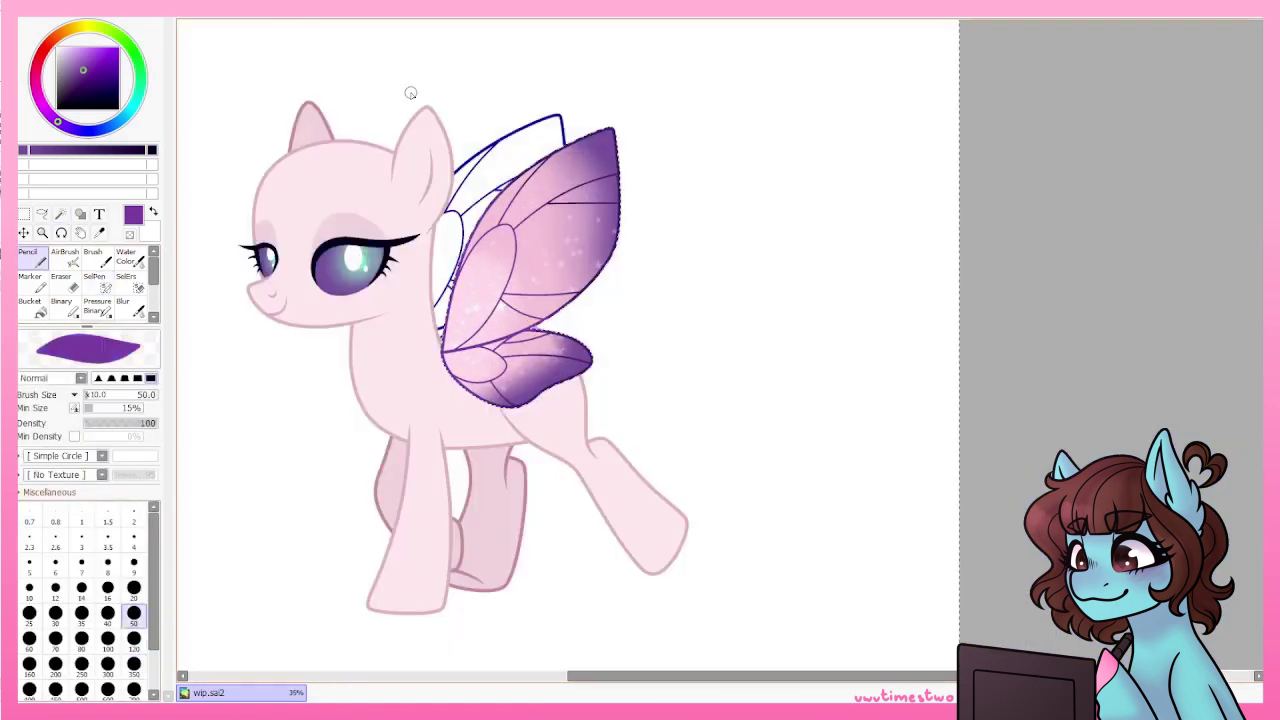
Redraw the body outlines hidden by the near wings in the sampled dusty pink with the size 9 Binary pen.
scroll(420, 300, up, 7)
alt+click(437, 466)
key(b)
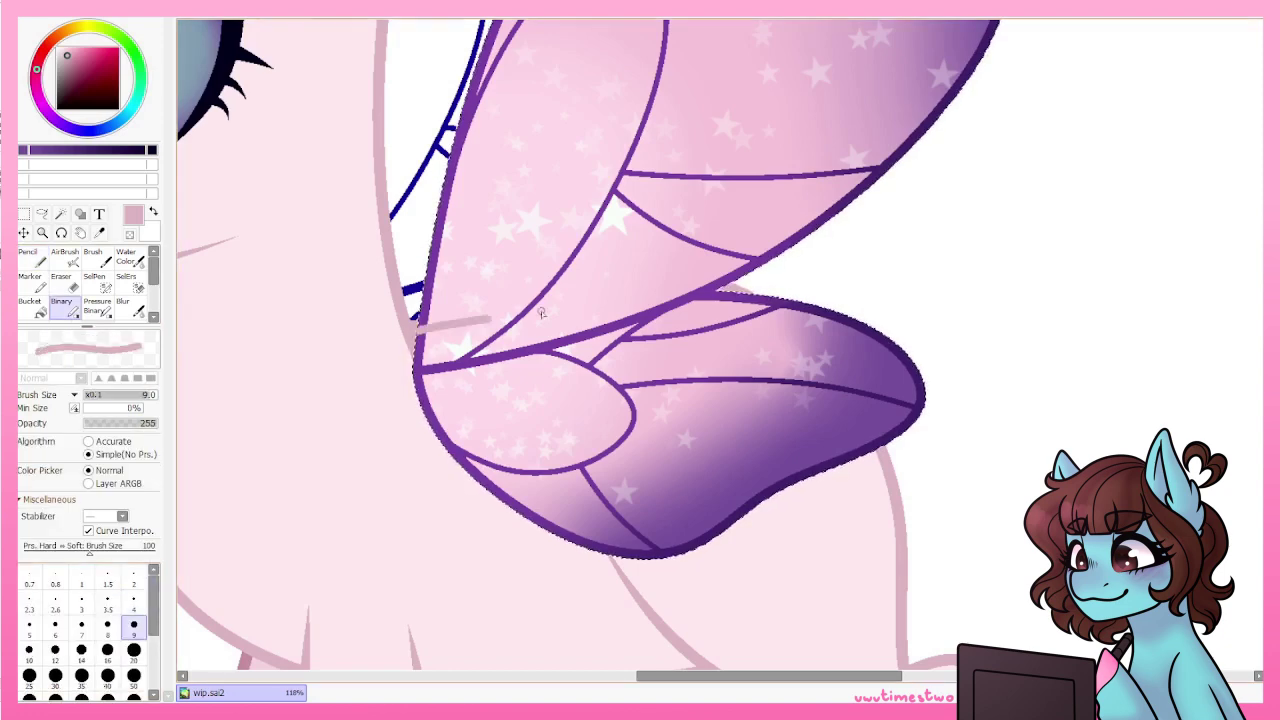
click(32, 312)
scroll(284, 447, up, 3)
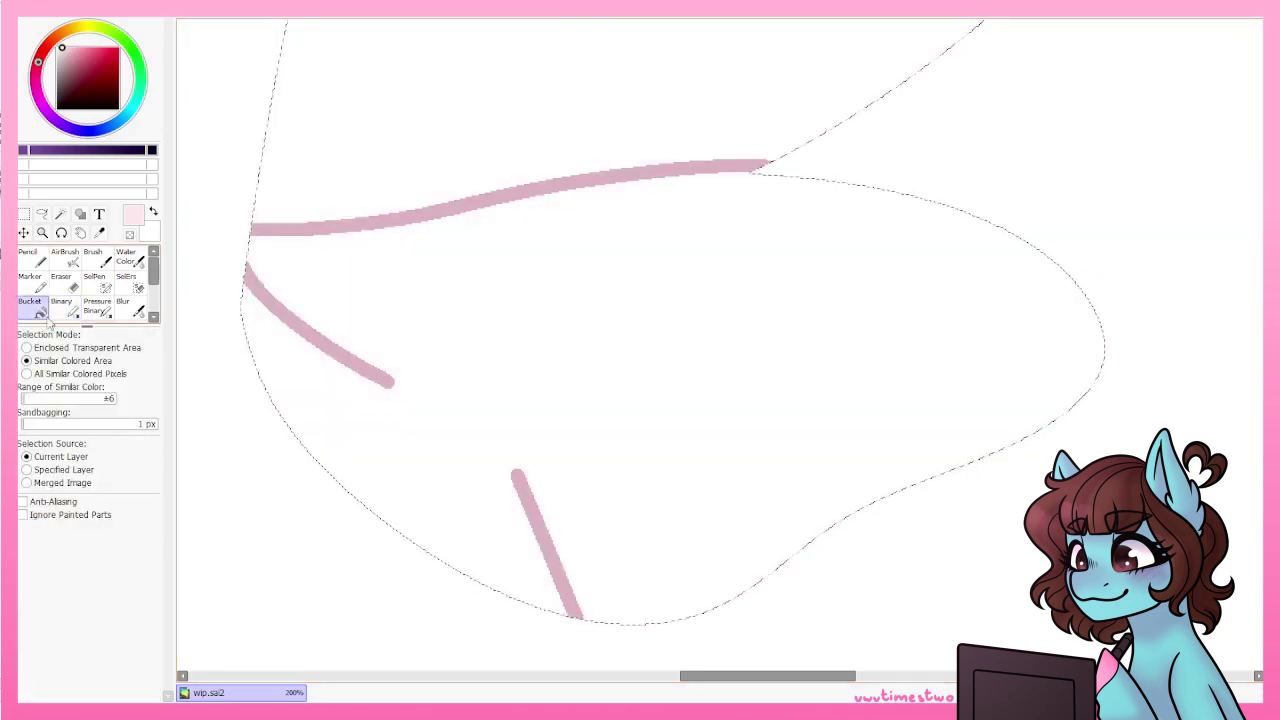
Trace the selection edge in pale coat pink and fill the body area behind the near wings with that colour.
click(62, 307)
drag(750, 174, 1080, 278)
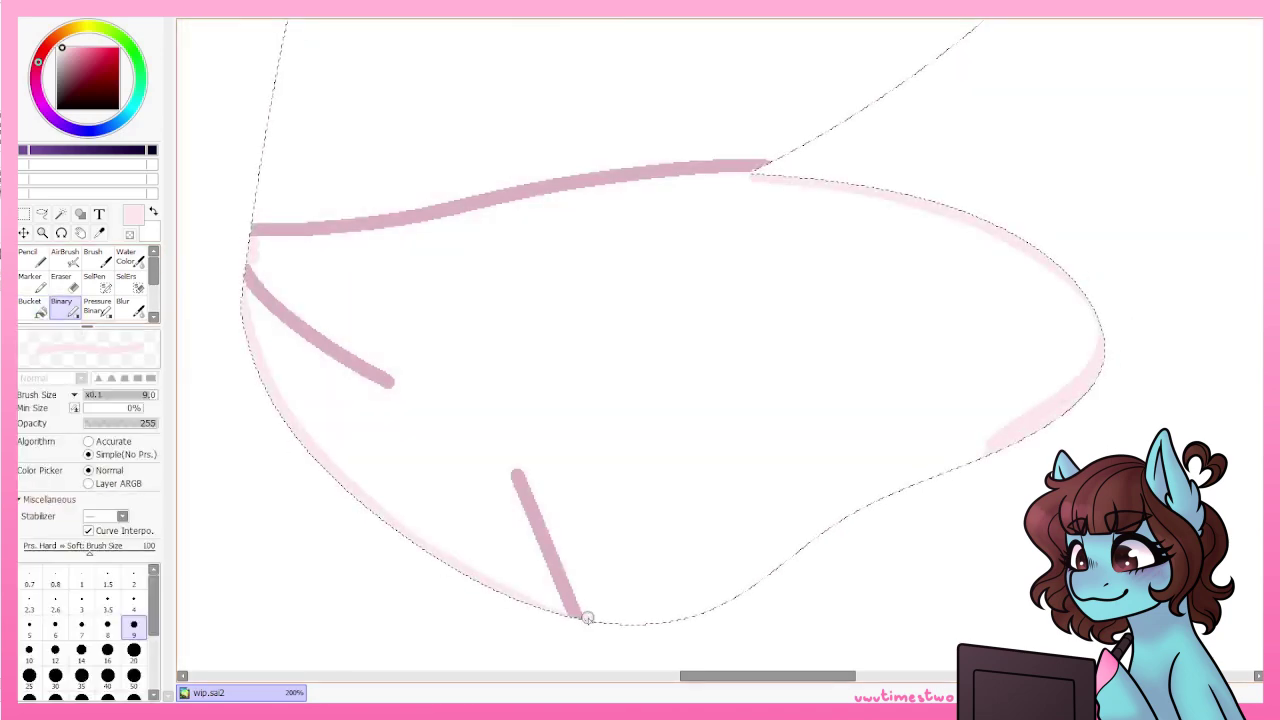
drag(588, 618, 663, 626)
key(b)
click(497, 349)
scroll(629, 489, down, 3)
scroll(784, 267, up, 3)
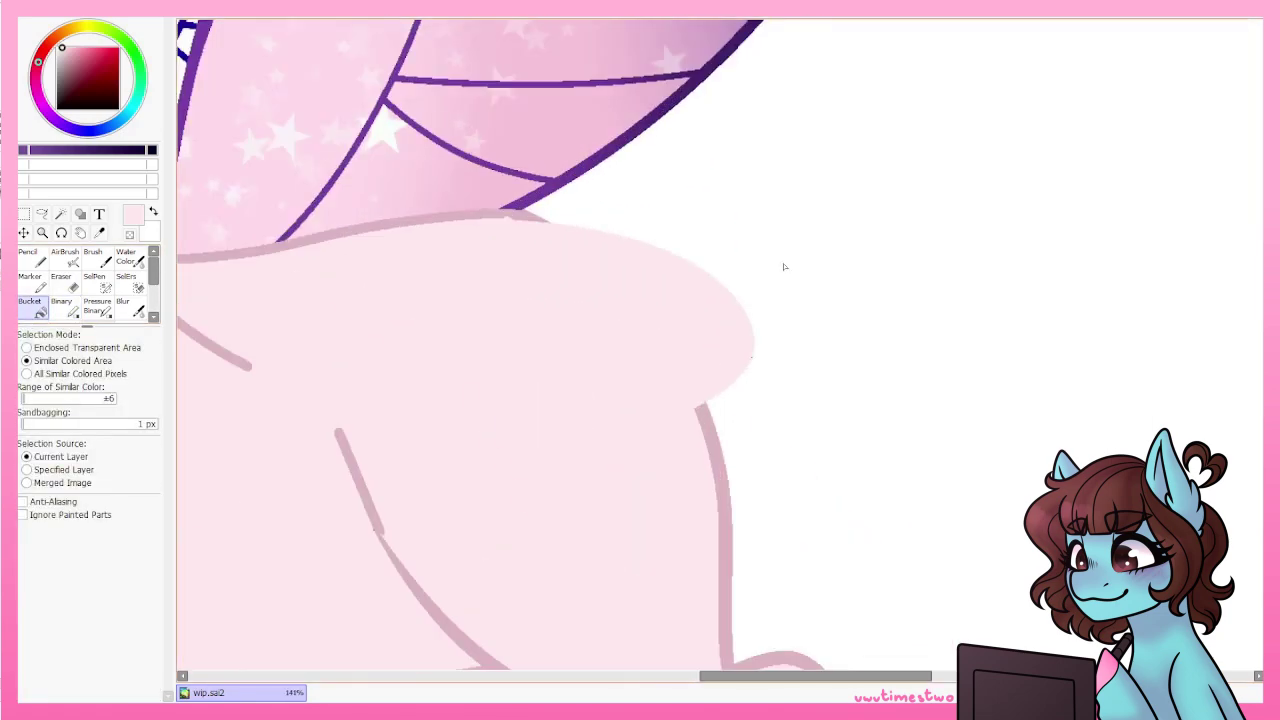
scroll(294, 215, down, 4)
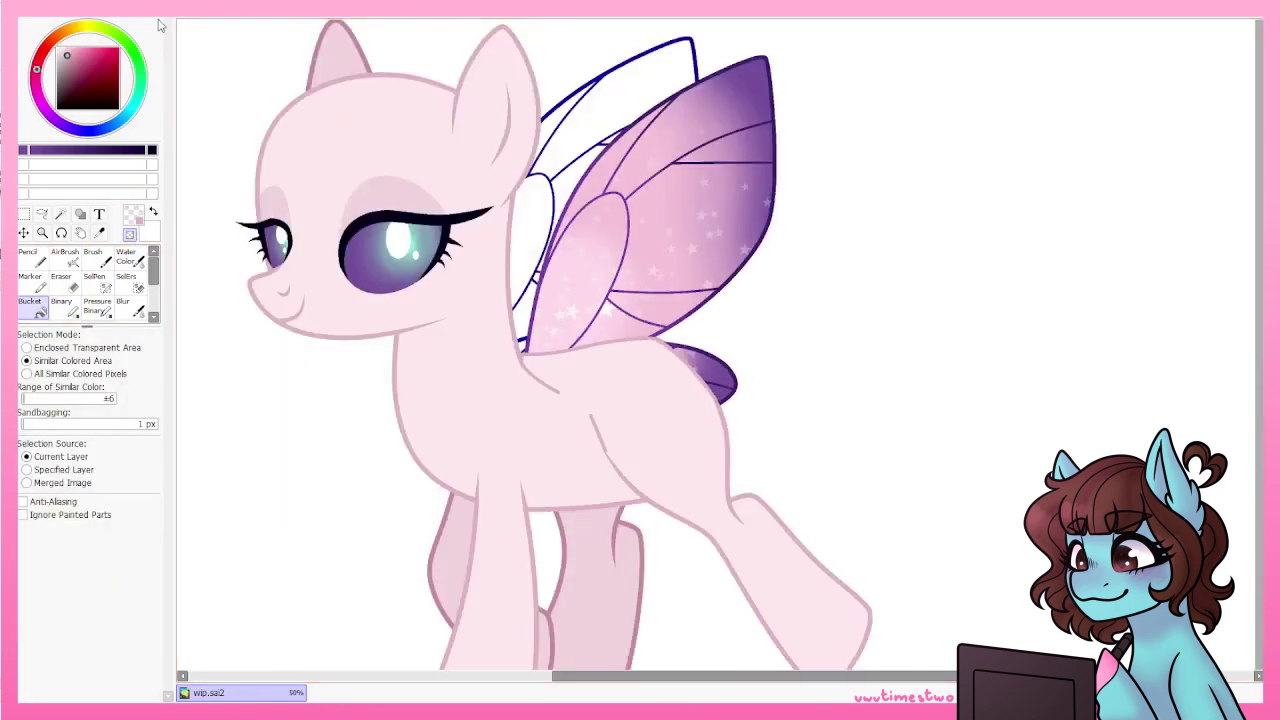
Select the far wing's area with the Magic Wand in Similar Colored Area mode at a colour range of ±12.
scroll(817, 258, down, 2)
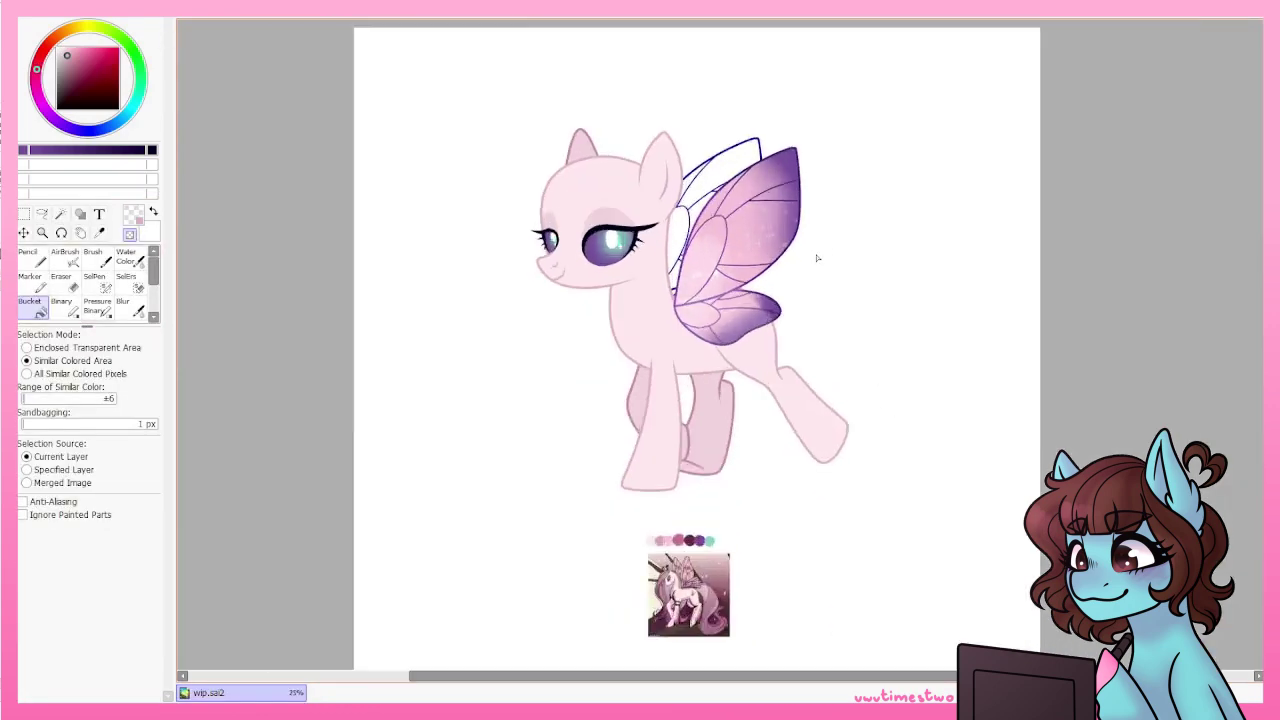
scroll(817, 258, up, 1)
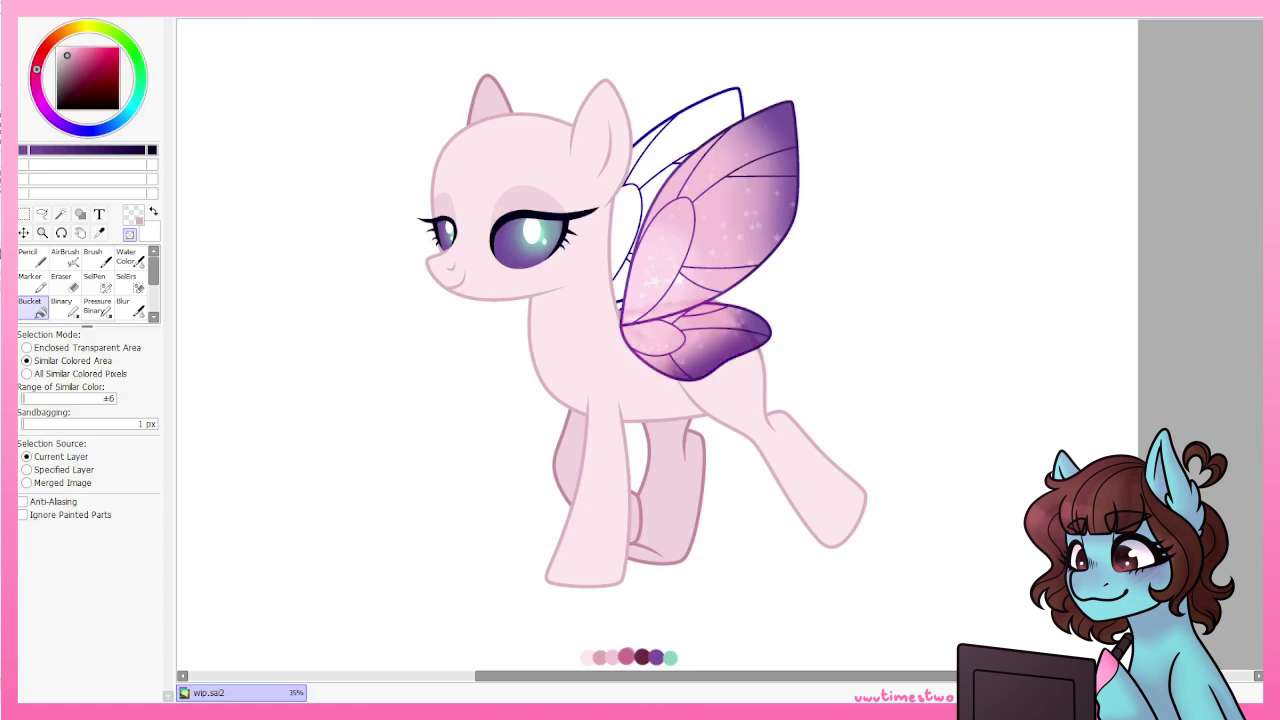
scroll(805, 385, down, 1)
scroll(747, 404, up, 2)
key(w)
click(880, 300)
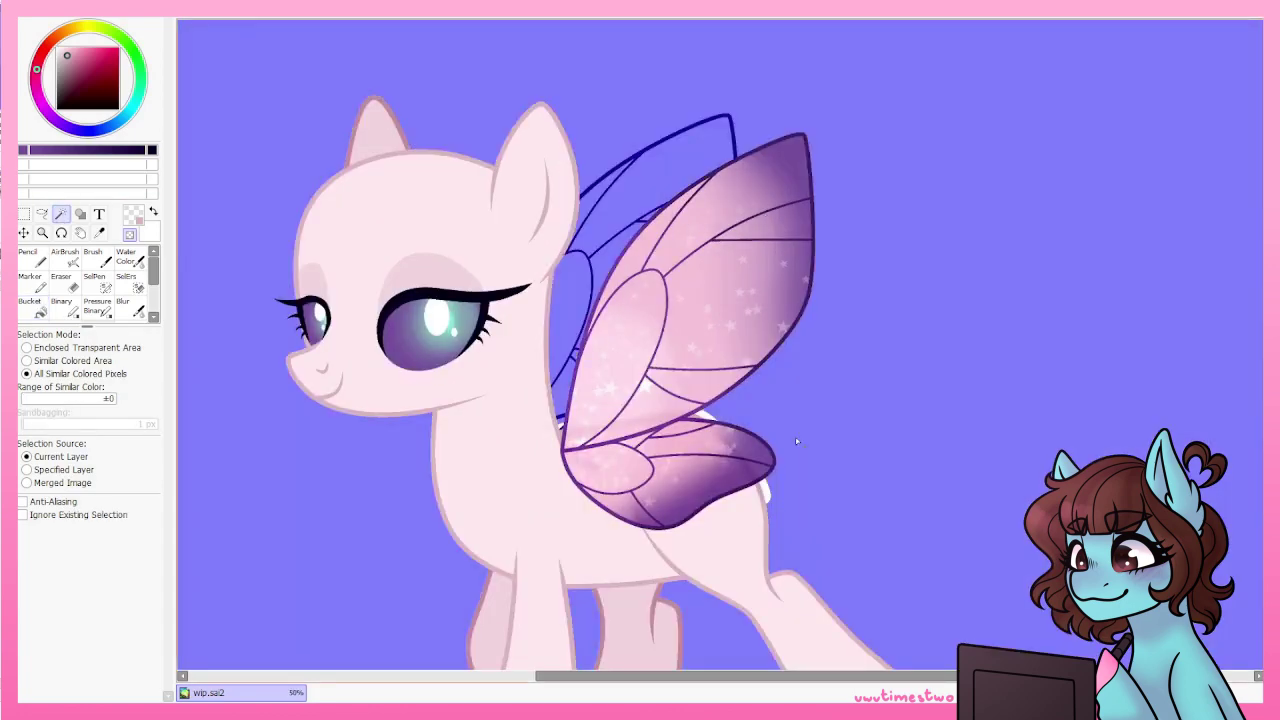
scroll(747, 404, up, 3)
scroll(747, 404, down, 3)
scroll(747, 404, up, 2)
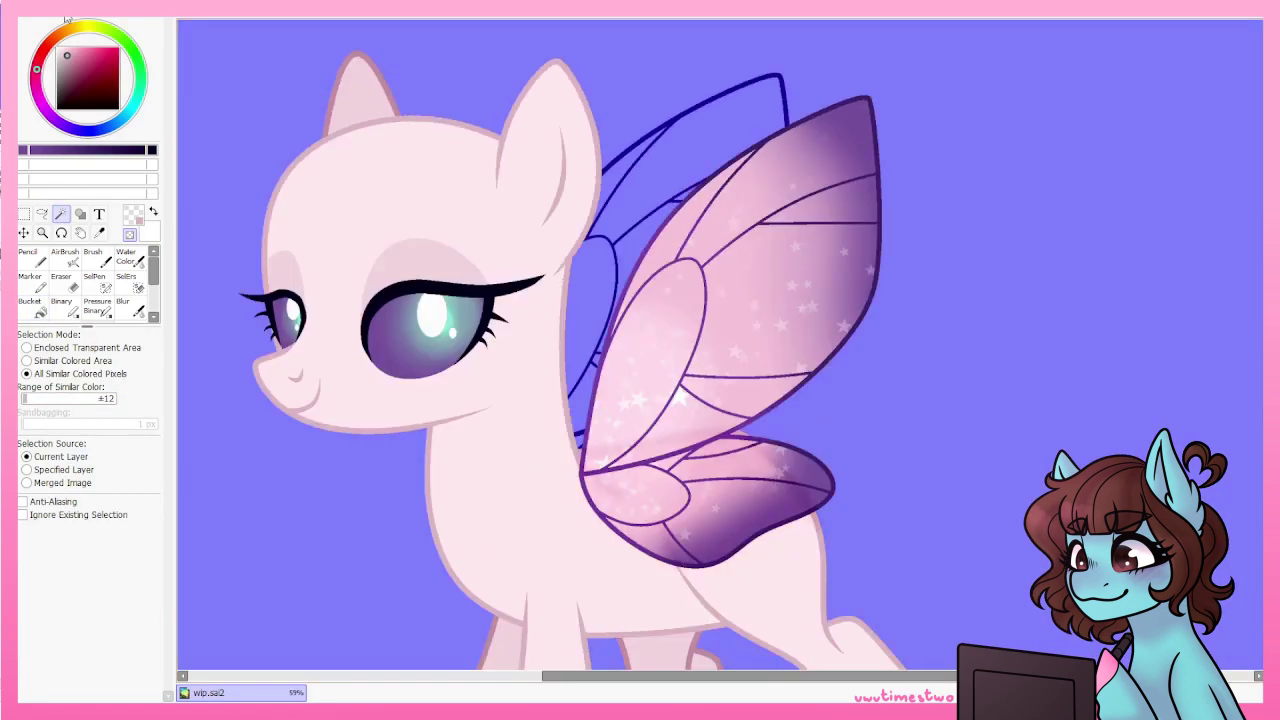
click(26, 360)
scroll(583, 243, up, 2)
scroll(583, 300, down, 3)
scroll(590, 367, up, 10)
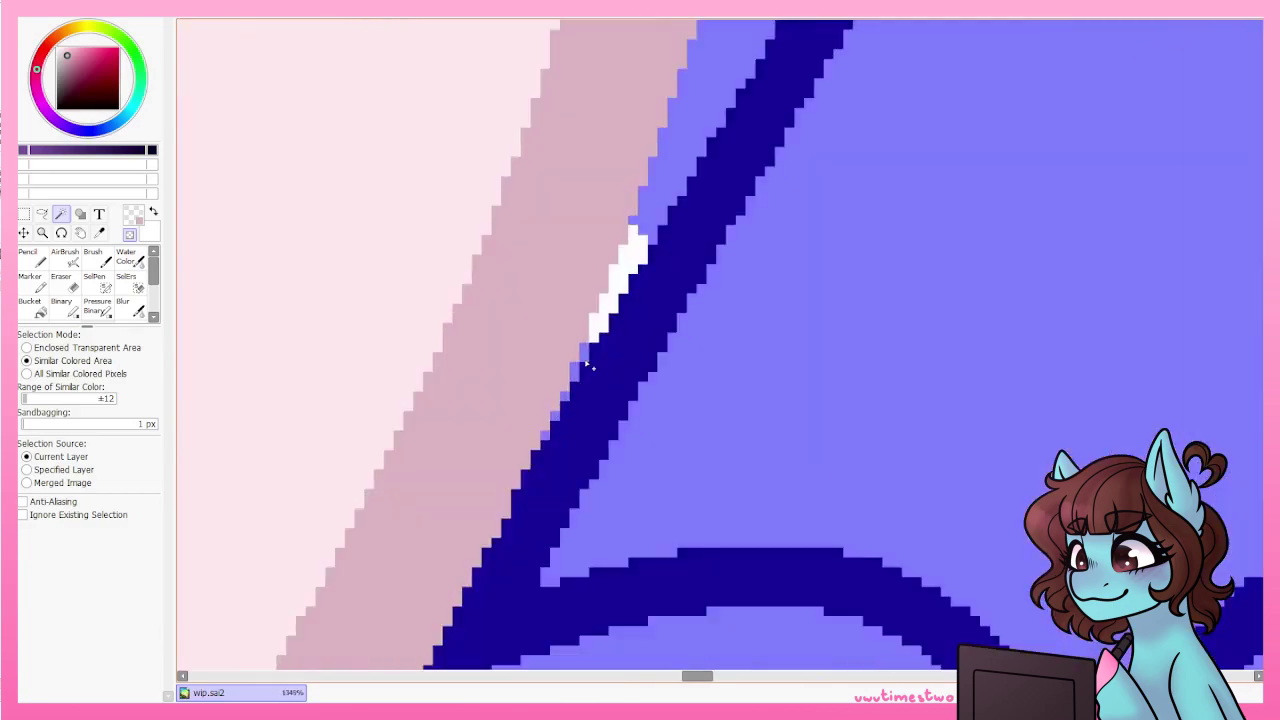
scroll(590, 367, down, 10)
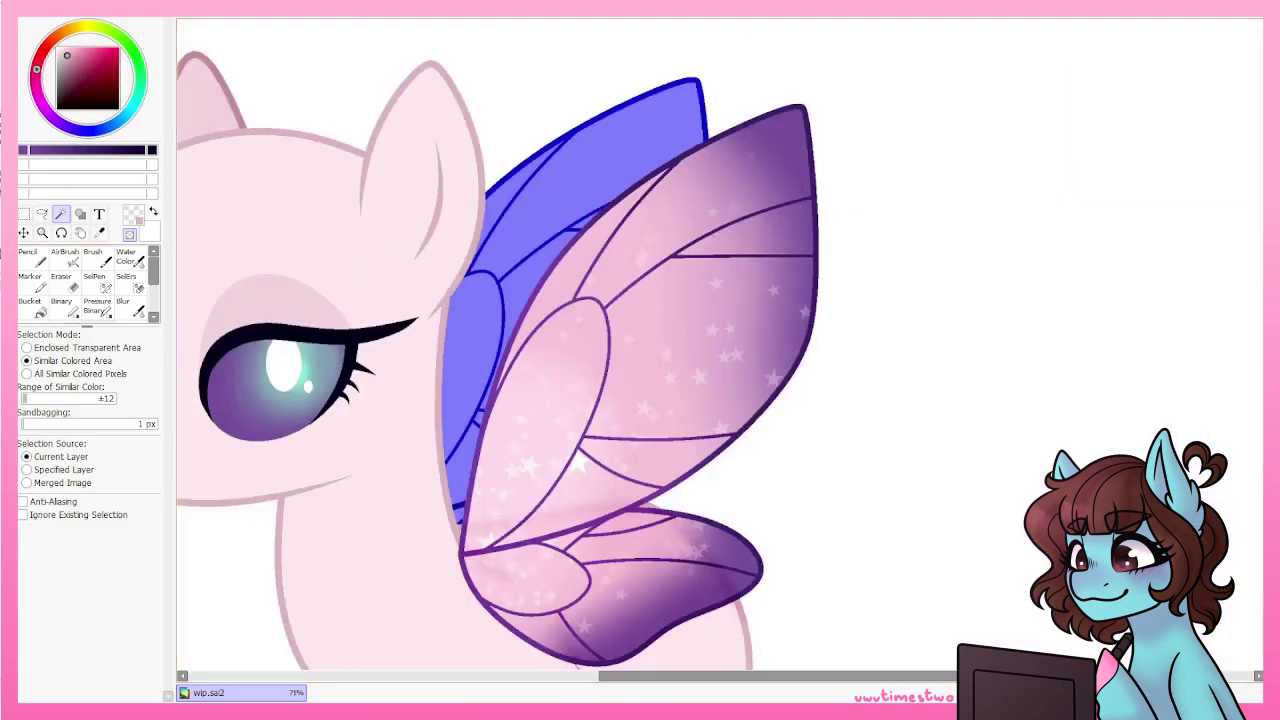
Select the near upper wing's coloured cells with the Magic Wand at range ±92 and colour the far wing to match.
click(32, 398)
key(ctrl+d)
click(780, 220)
scroll(780, 220, up, 4)
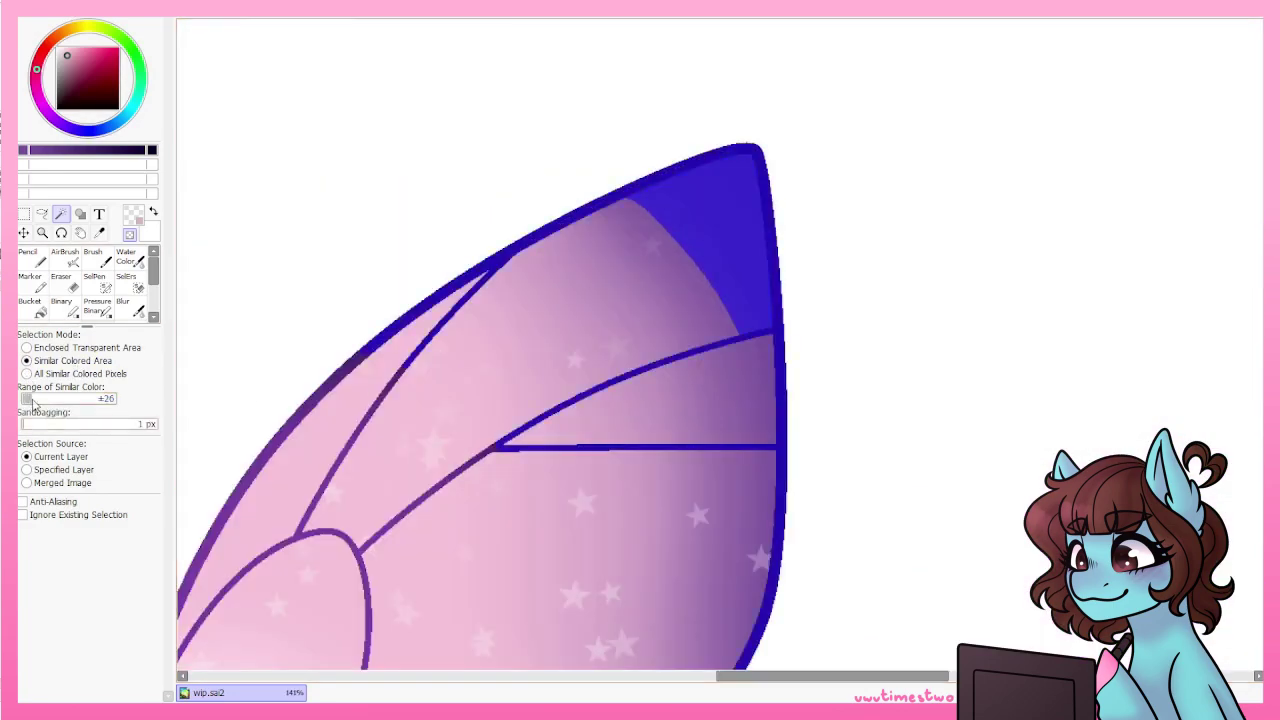
click(604, 395)
scroll(560, 380, down, 3)
click(566, 372)
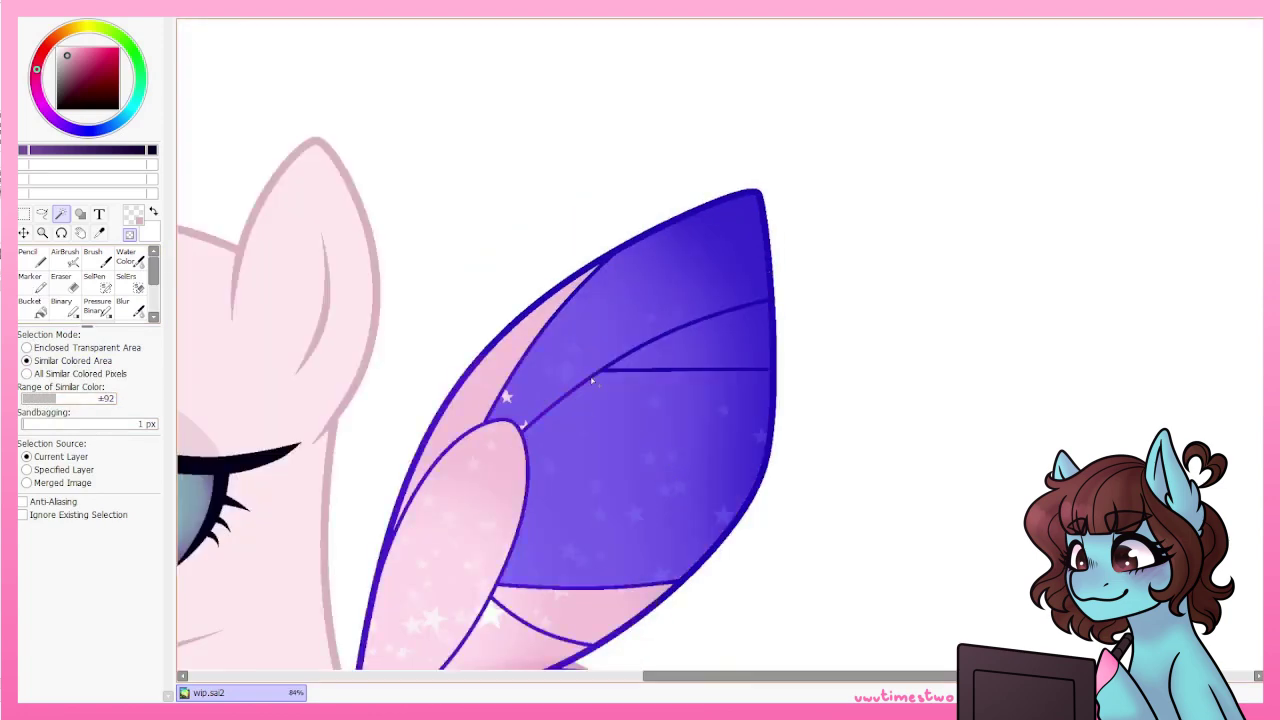
scroll(505, 396, up, 4)
scroll(512, 378, down, 3)
scroll(512, 378, up, 5)
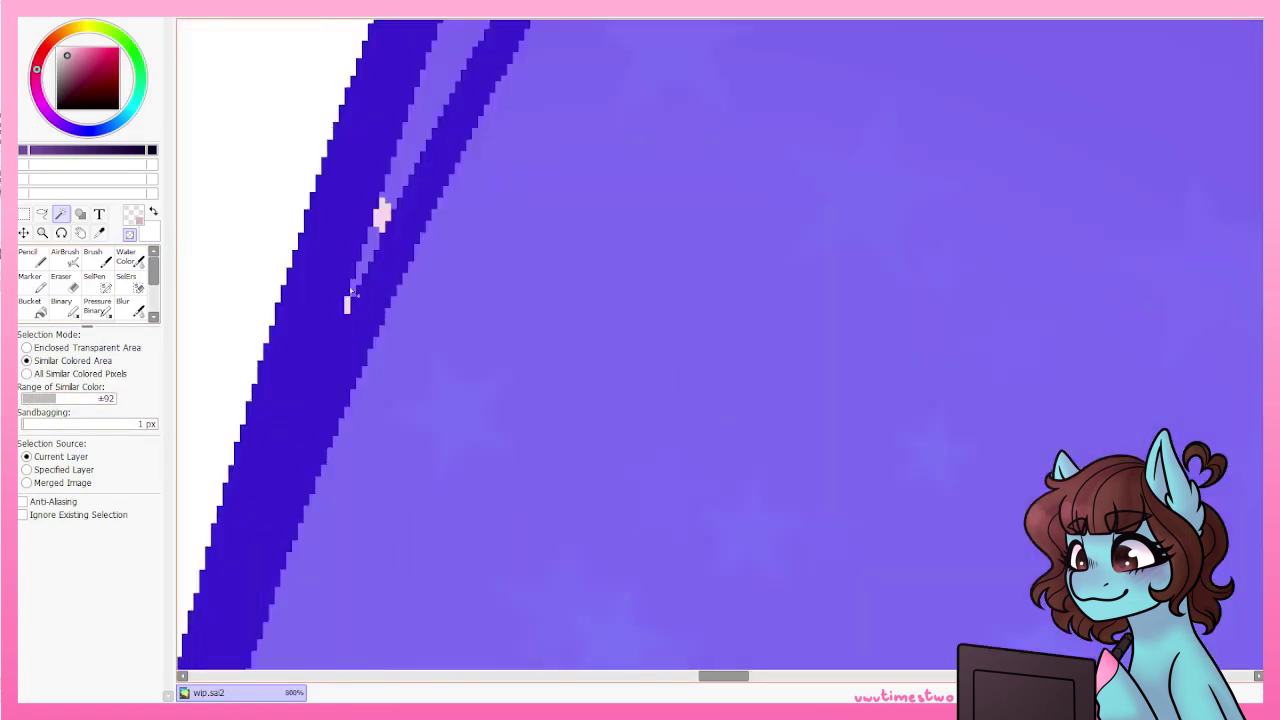
scroll(512, 378, down, 6)
key(ctrl+d)
scroll(512, 378, down, 2)
scroll(512, 378, down, 1)
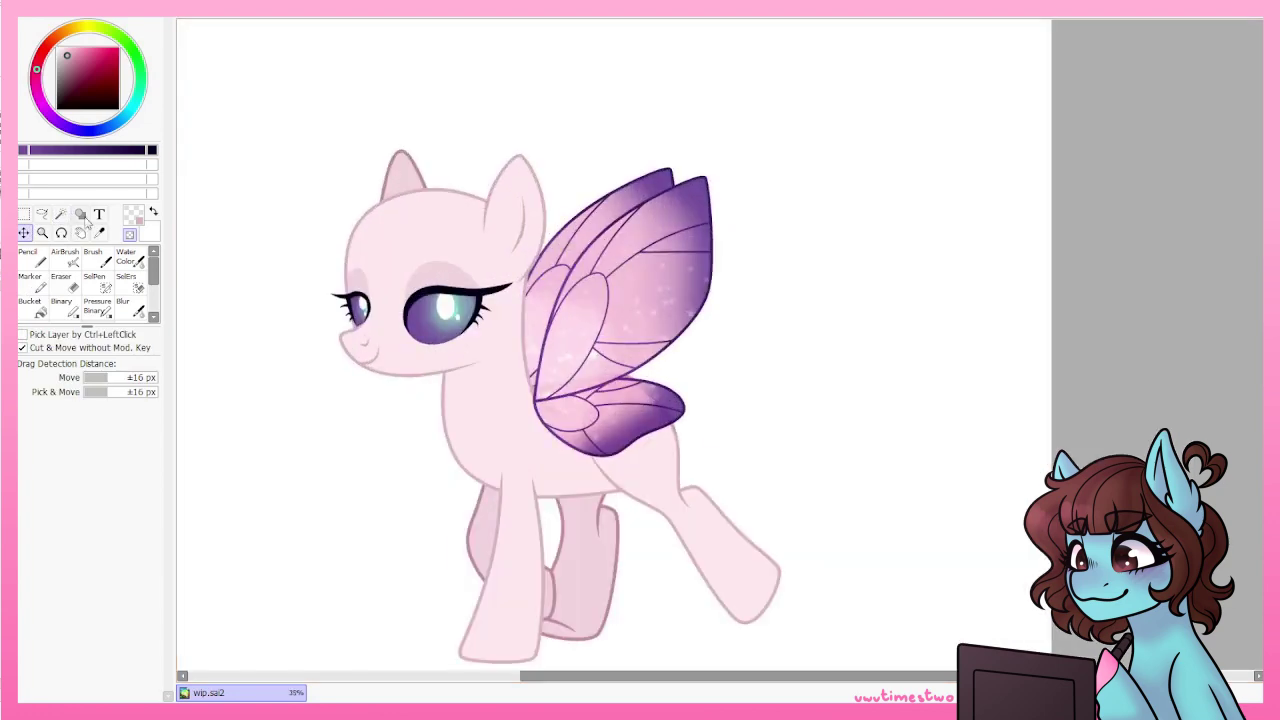
Transform the far wing so it shows more behind the near wing, and shade it slightly darker.
key(ctrl+t)
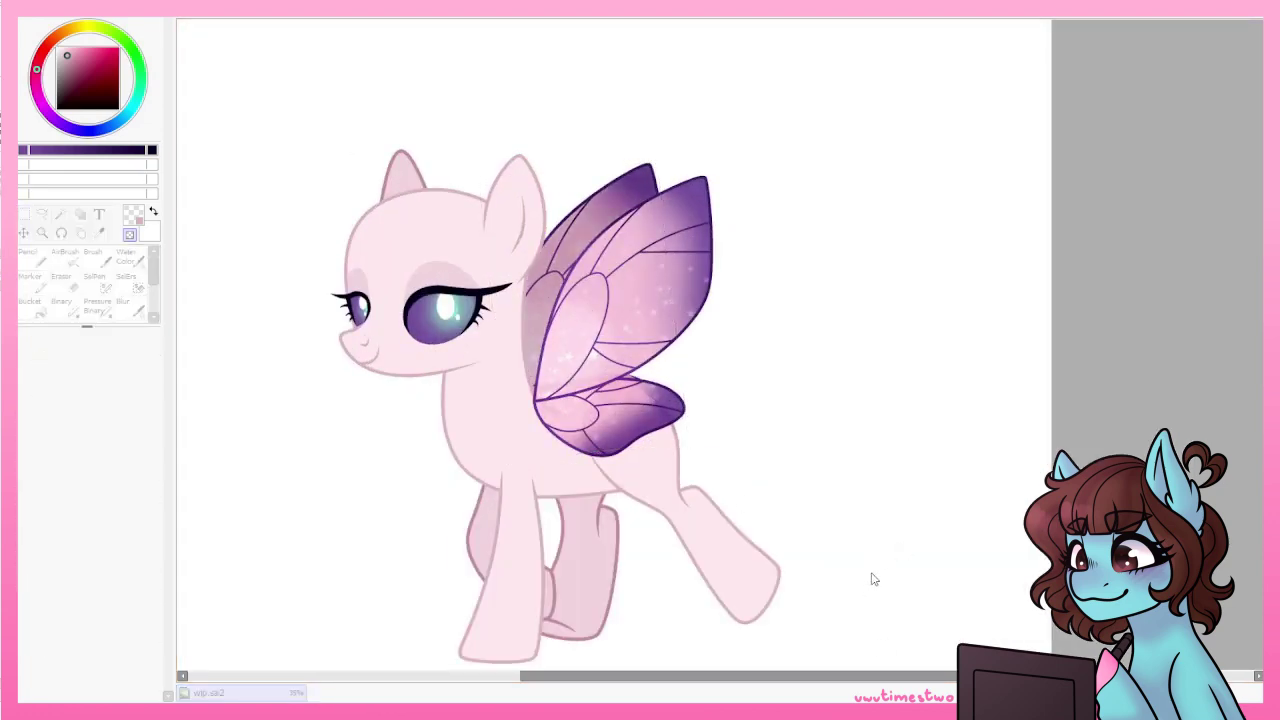
scroll(871, 580, up, 3)
scroll(627, 193, down, 4)
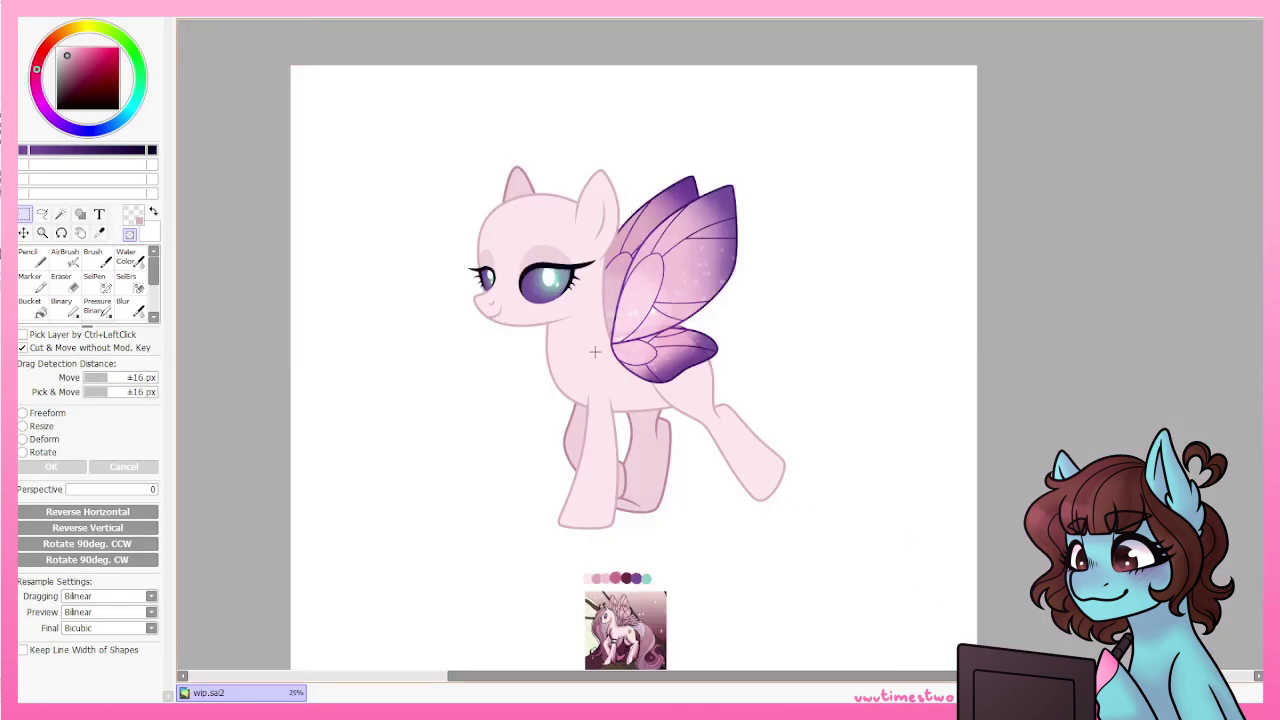
Sketch ear piercings, a dangling star earring and two short brows in red with the size 4 Marker.
key(m)
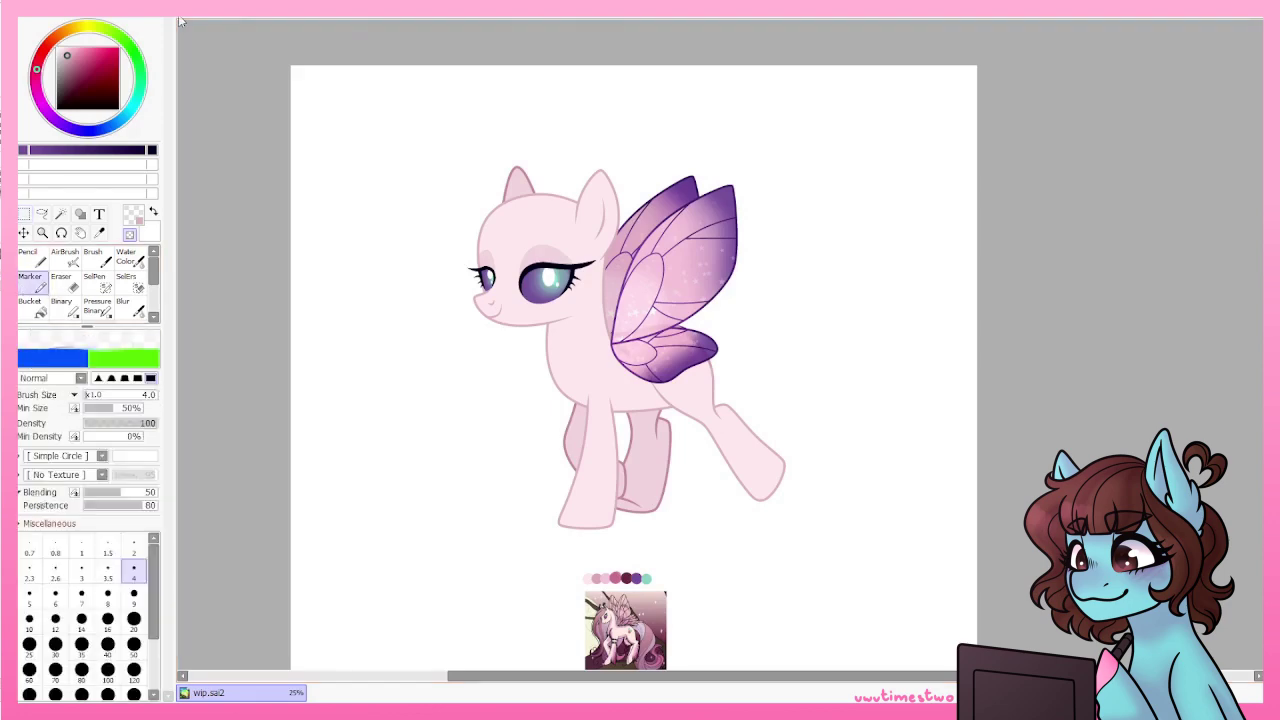
scroll(624, 600, up, 4)
space+drag(900, 500, 872, 305)
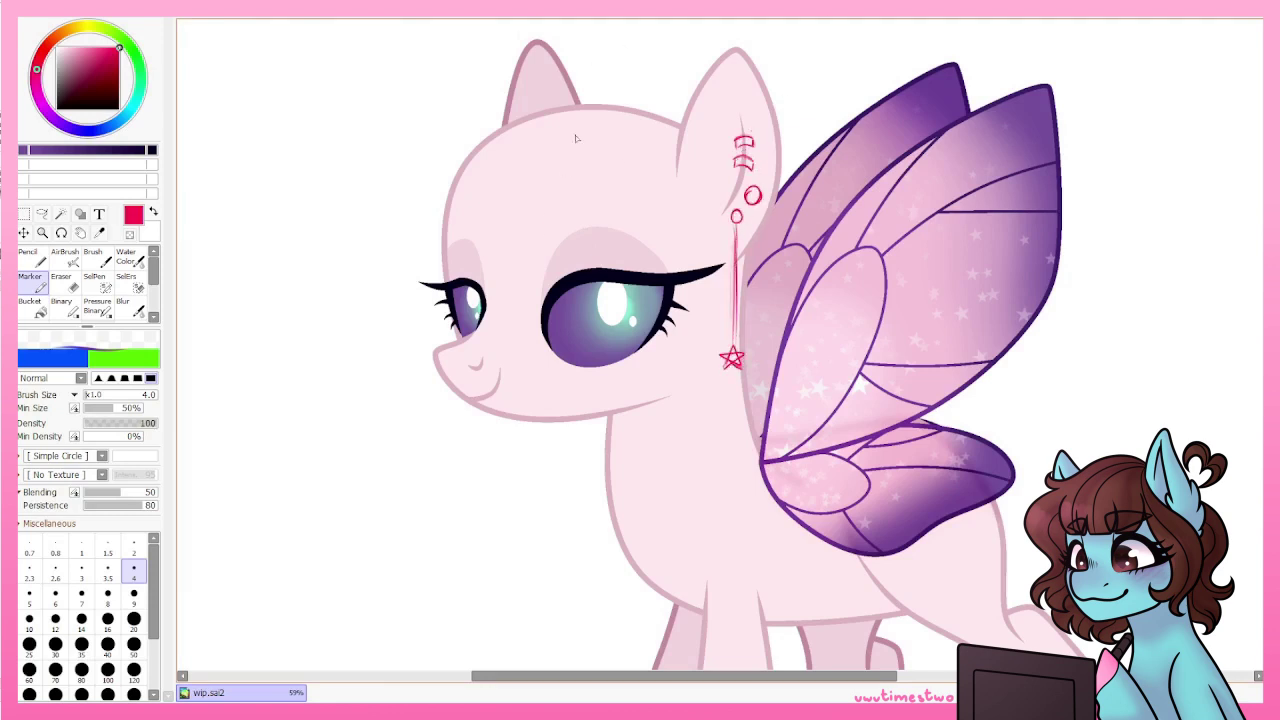
scroll(606, 225, down, 3)
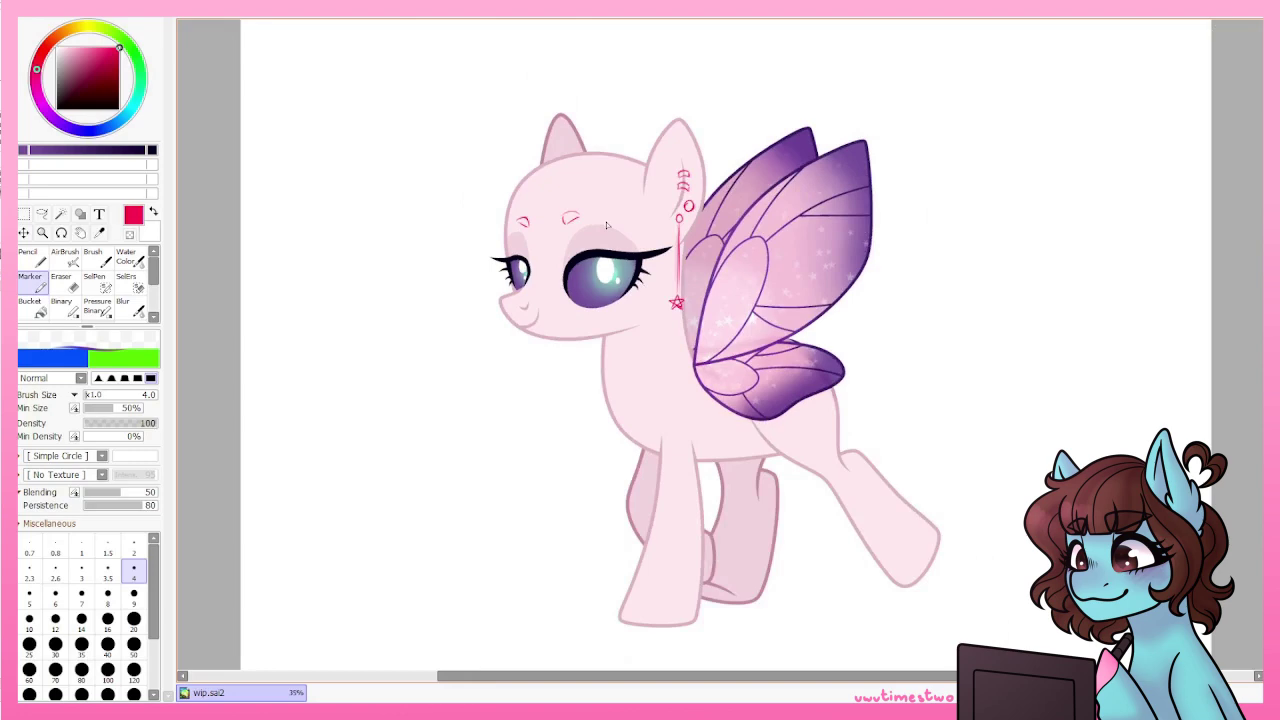
Sketch a lace-trimmed choker with draped chains and a faceted crystal pendant around the neck.
scroll(606, 225, up, 5)
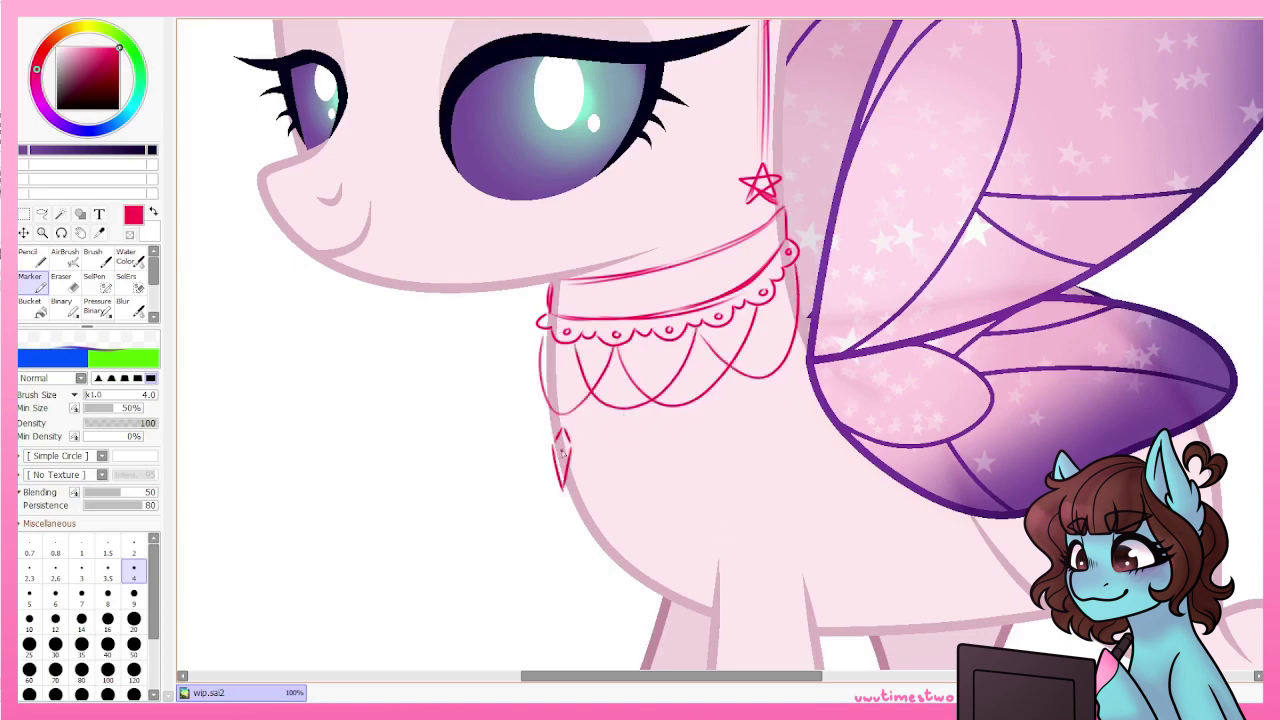
scroll(562, 452, down, 5)
scroll(562, 452, up, 2)
scroll(562, 452, down, 2)
scroll(562, 452, up, 5)
Enlarge the crystal pendant sketch below the choker with a transform.
click(24, 214)
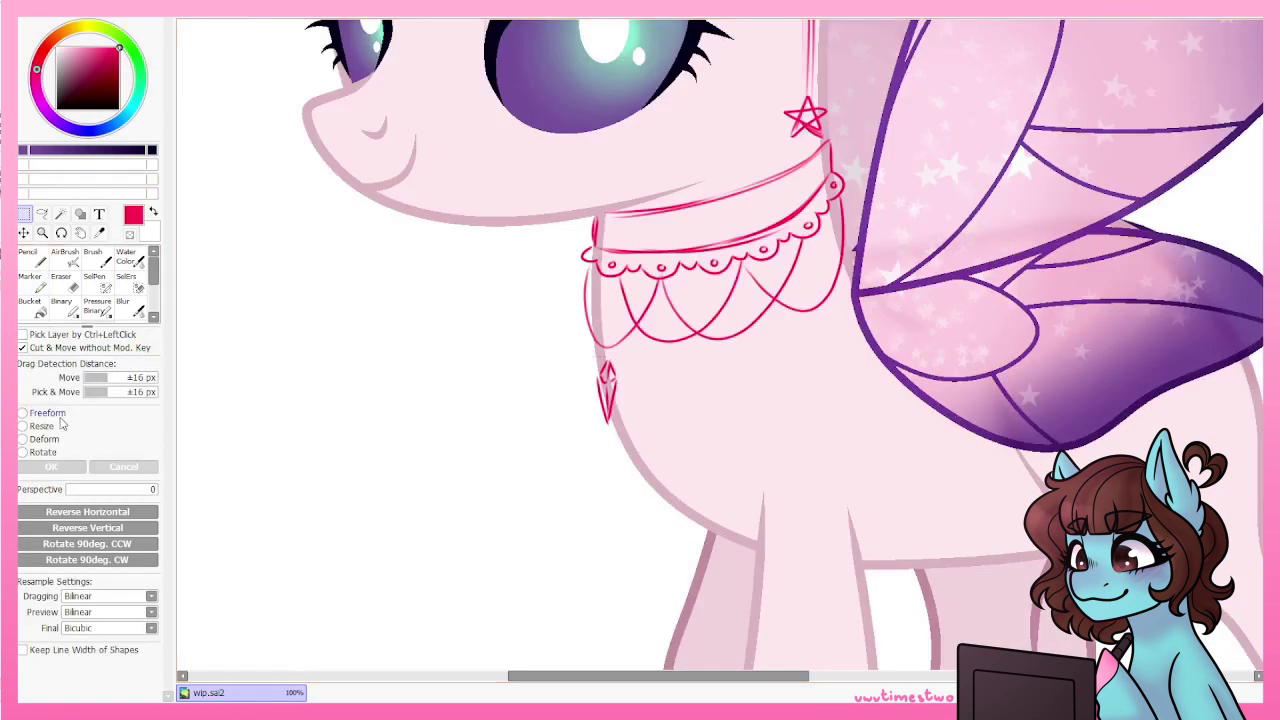
drag(605, 424, 605, 477)
key(Return)
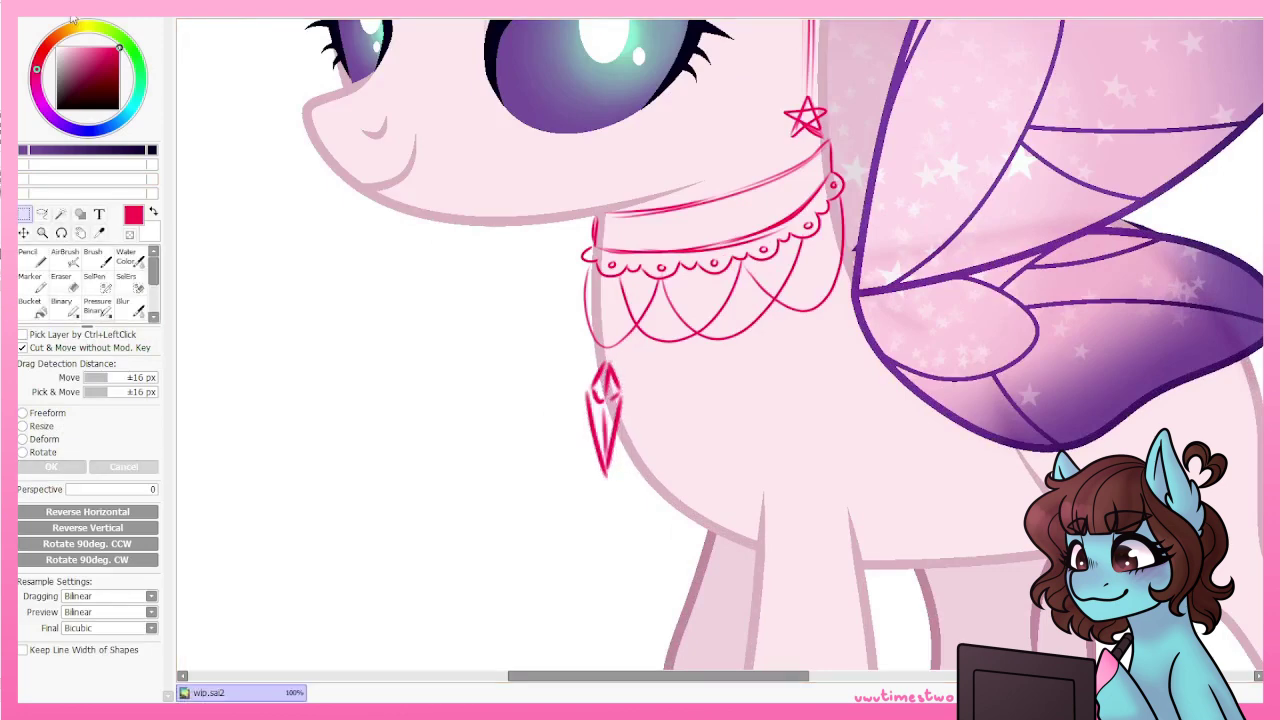
scroll(735, 300, down, 2)
scroll(738, 291, down, 2)
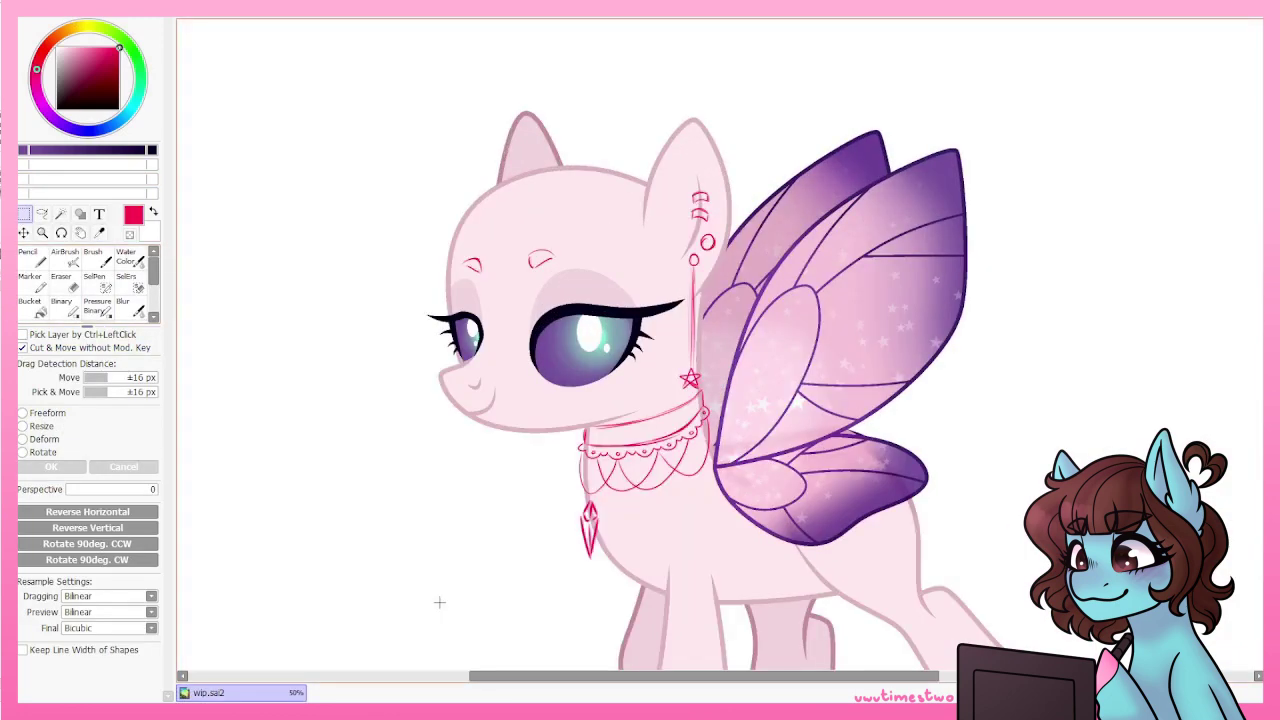
Sketch a wispy mane with swept bangs, cheek locks and back curls, plus a curled tail, in red.
key(b)
drag(699, 364, 720, 308)
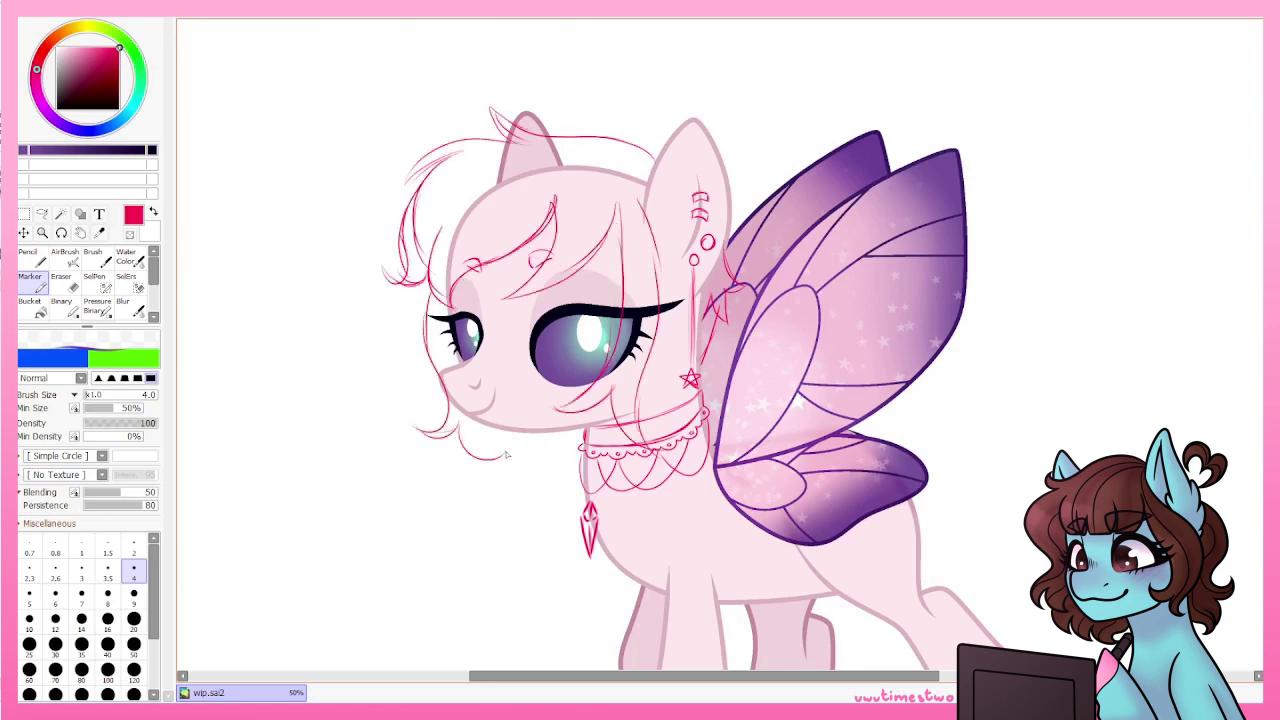
scroll(604, 117, down, 4)
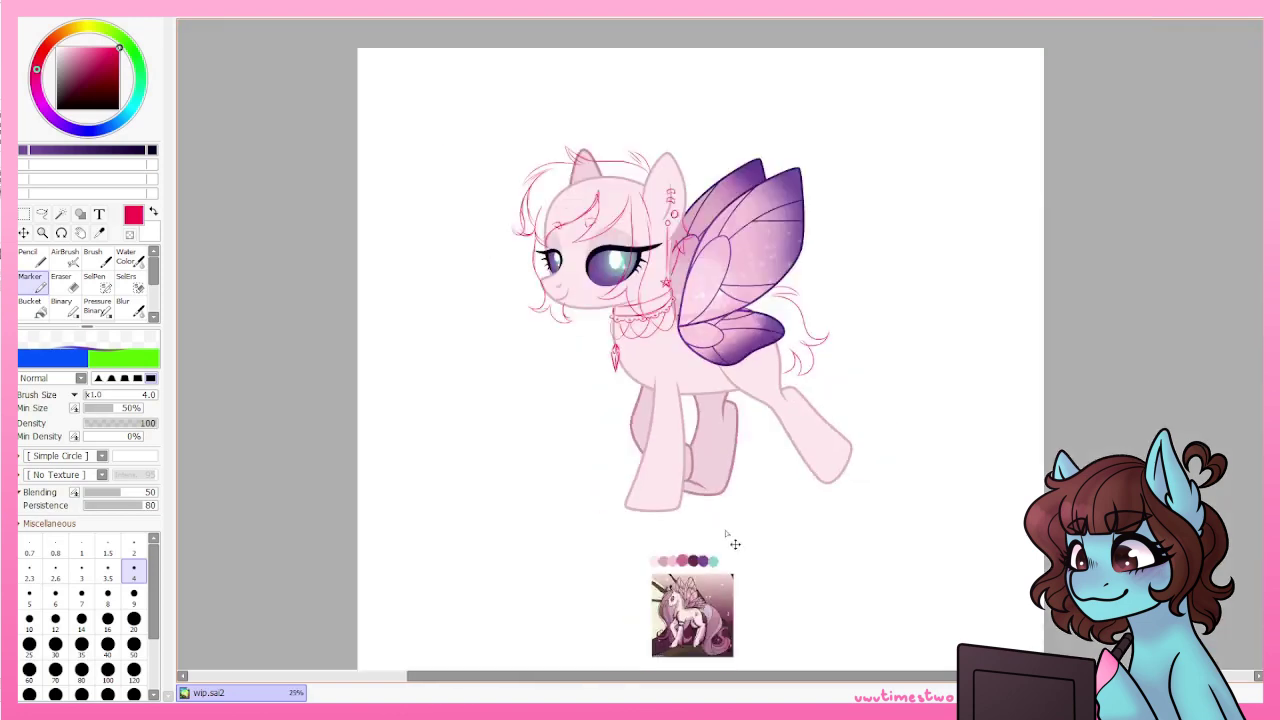
Line the bangs and the top of the mane in bright blue with the size 12 Pressure Binary pen.
scroll(729, 537, up, 1)
click(97, 305)
scroll(441, 170, up, 3)
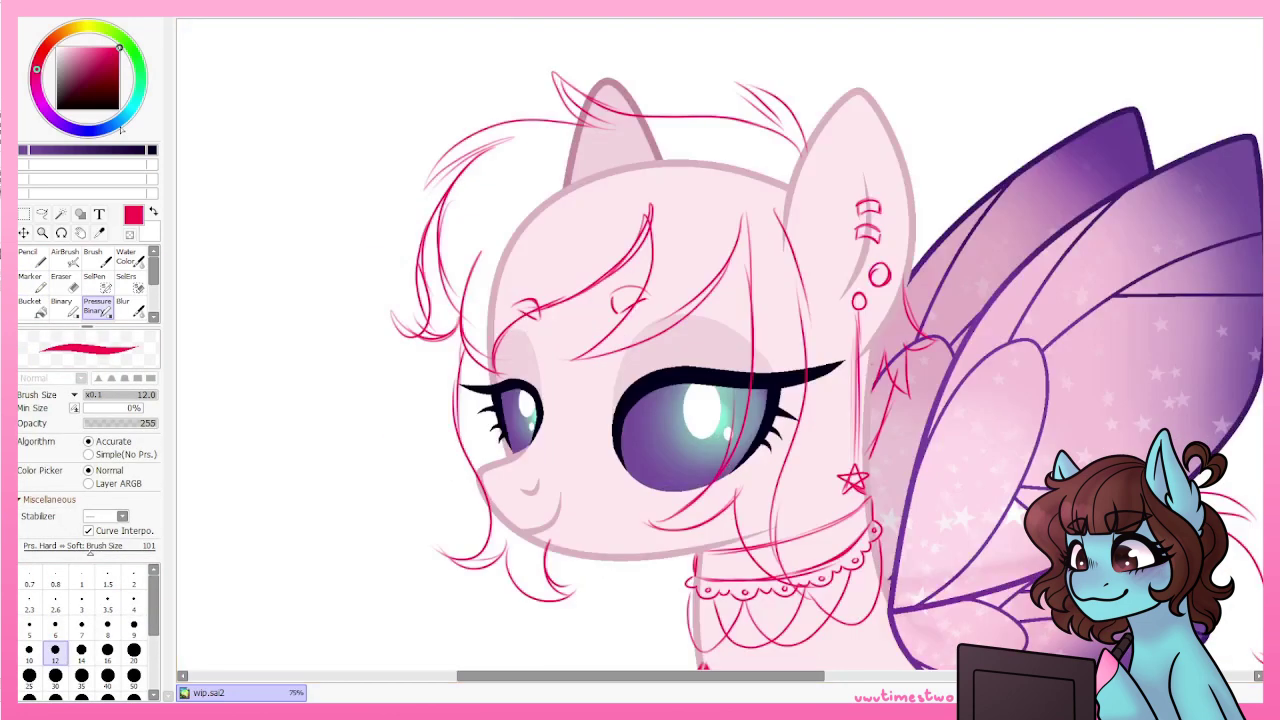
click(121, 129)
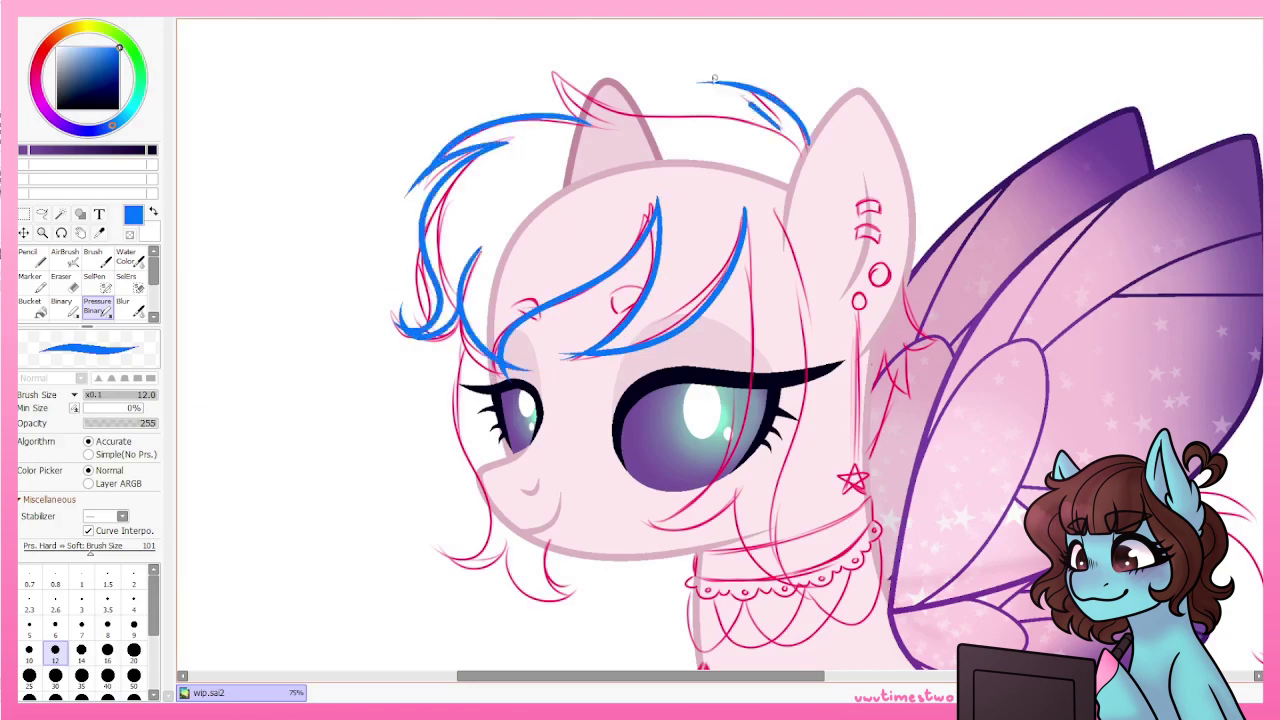
scroll(720, 345, up, 3)
scroll(720, 345, down, 3)
Line the near cheek locks, the curls behind the neck and the far-side face lock in blue.
drag(722, 125, 632, 414)
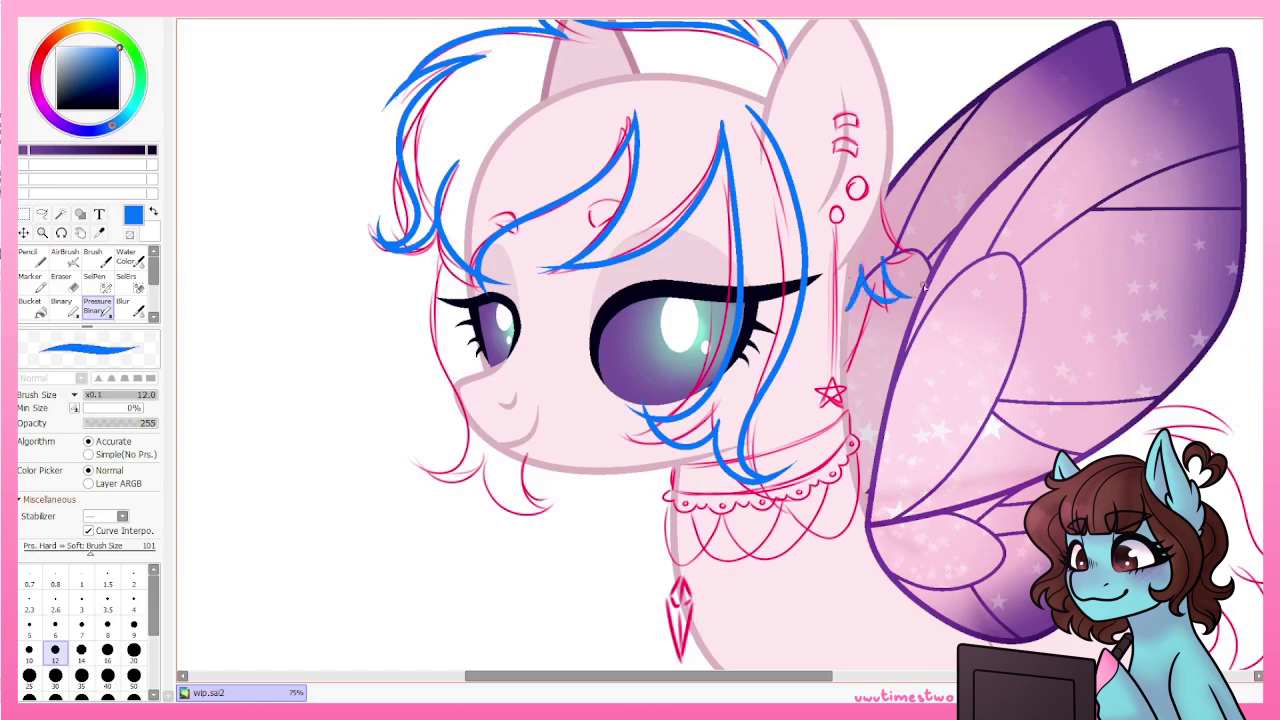
scroll(924, 287, up, 3)
scroll(700, 320, down, 3)
drag(630, 185, 647, 432)
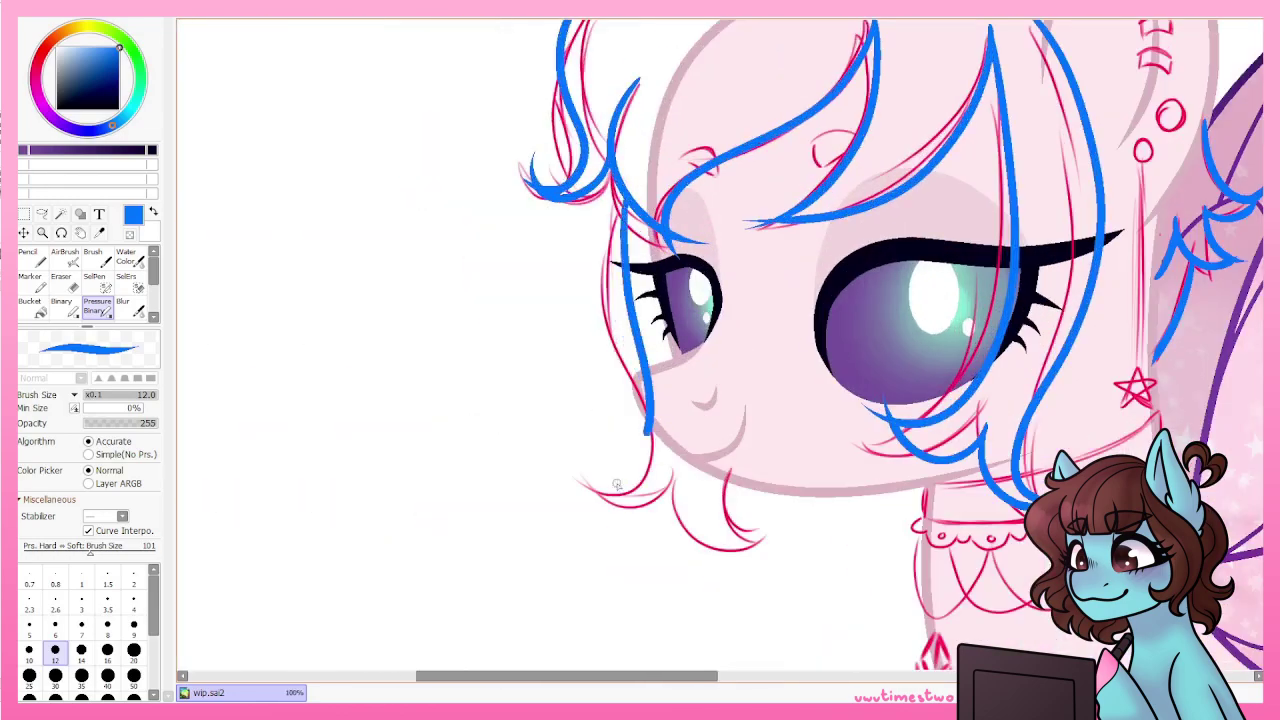
Line the tail's upper curve and curled strands in blue over the red sketch.
scroll(760, 551, down, 3)
scroll(848, 287, up, 3)
drag(978, 302, 832, 268)
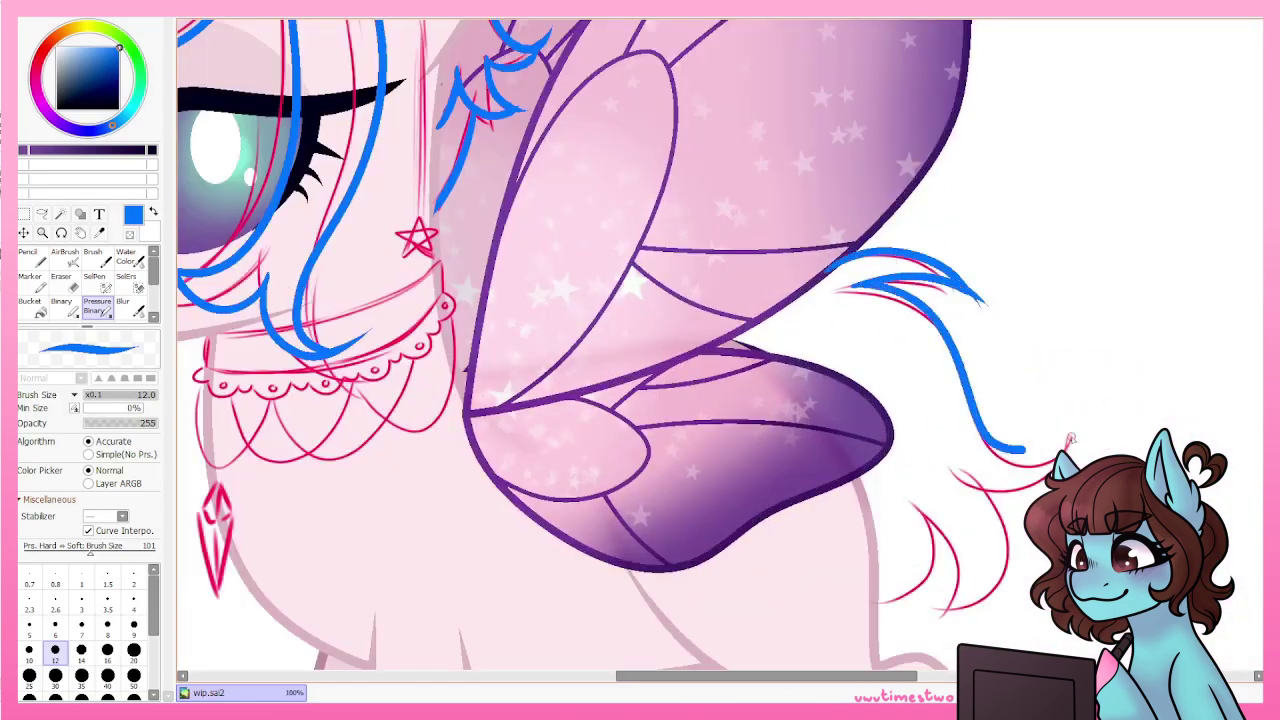
scroll(939, 581, up, 3)
drag(770, 340, 640, 557)
Sharpen the tips of the blue tail strands into clean points by erasing with the size 9 Binary pen.
scroll(760, 450, up, 1)
key(e)
drag(750, 560, 829, 622)
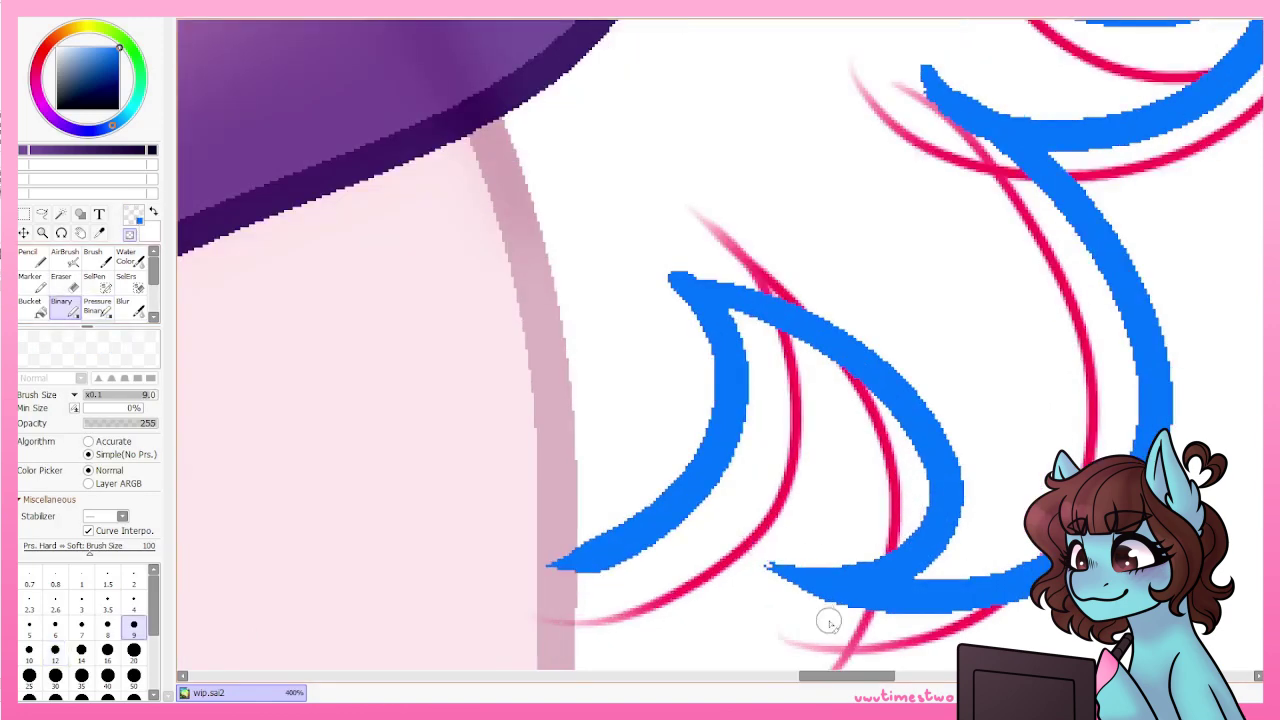
scroll(690, 268, up, 1)
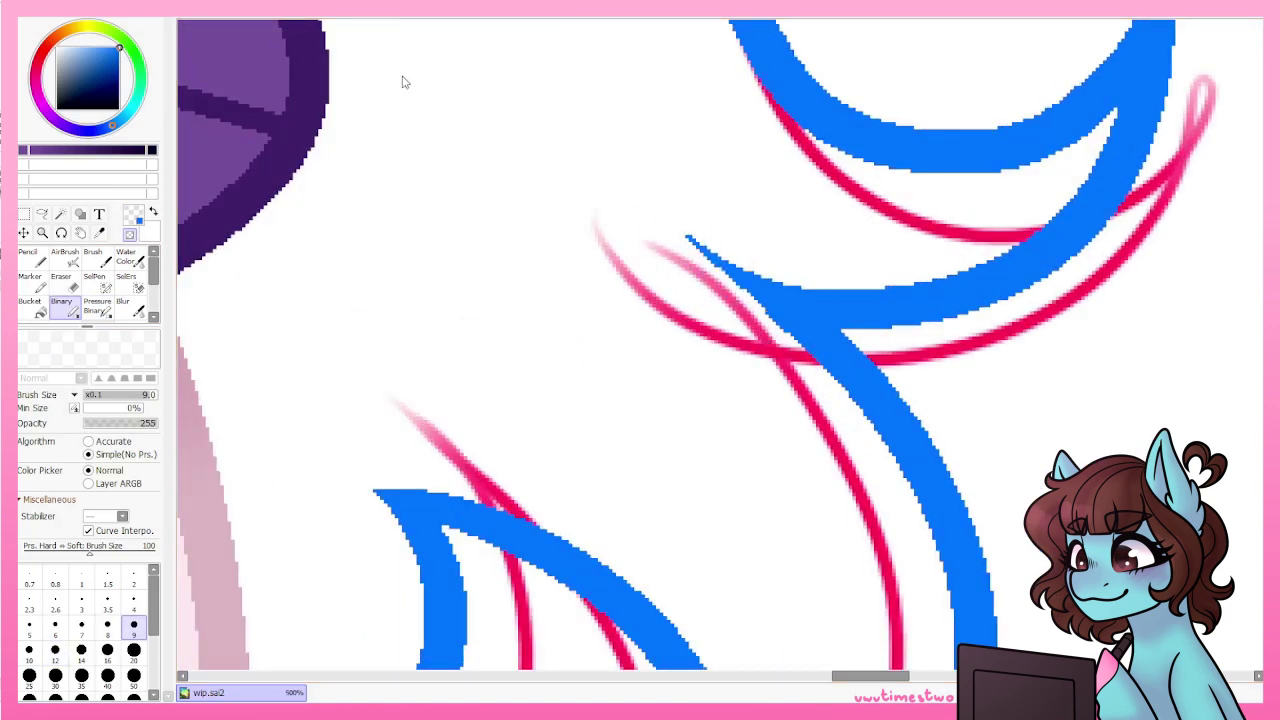
scroll(692, 216, down, 1)
scroll(600, 200, up, 3)
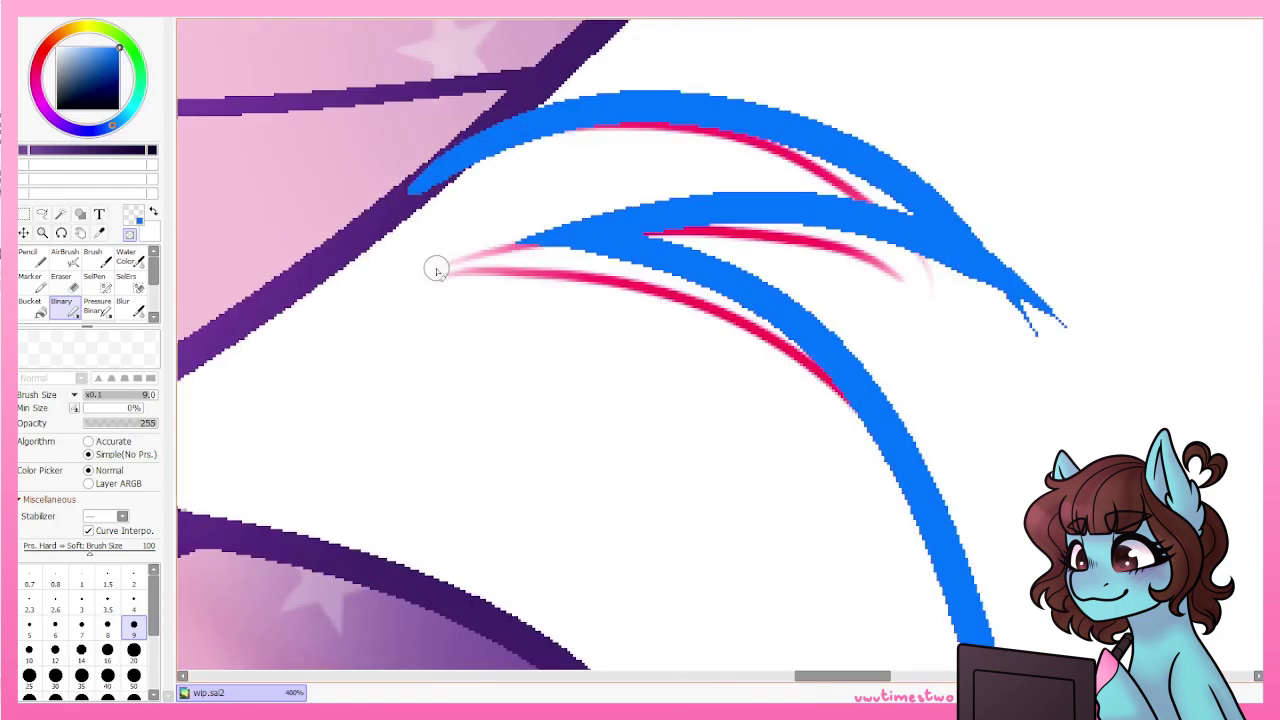
scroll(1063, 336, down, 3)
Trim the overshooting line ends on the near cheek lock and the curls behind the neck with the size 9 transparent Binary pen.
scroll(646, 294, up, 5)
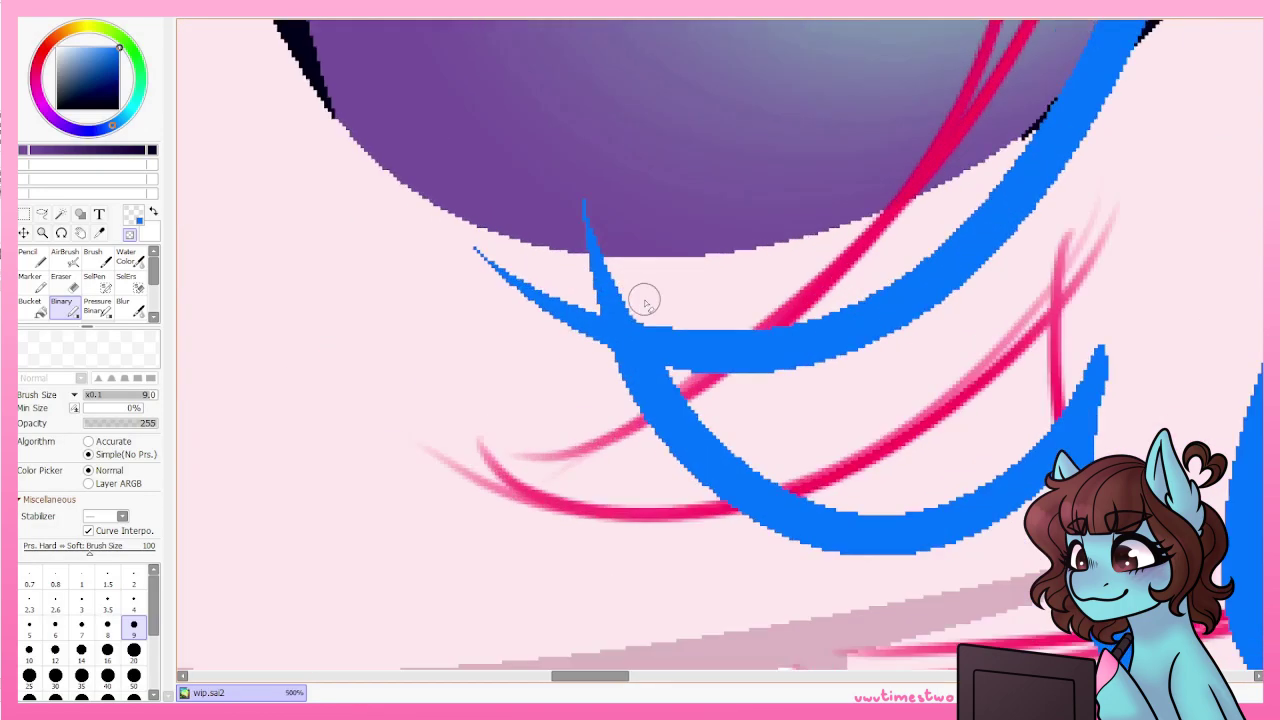
key(ctrl+z)
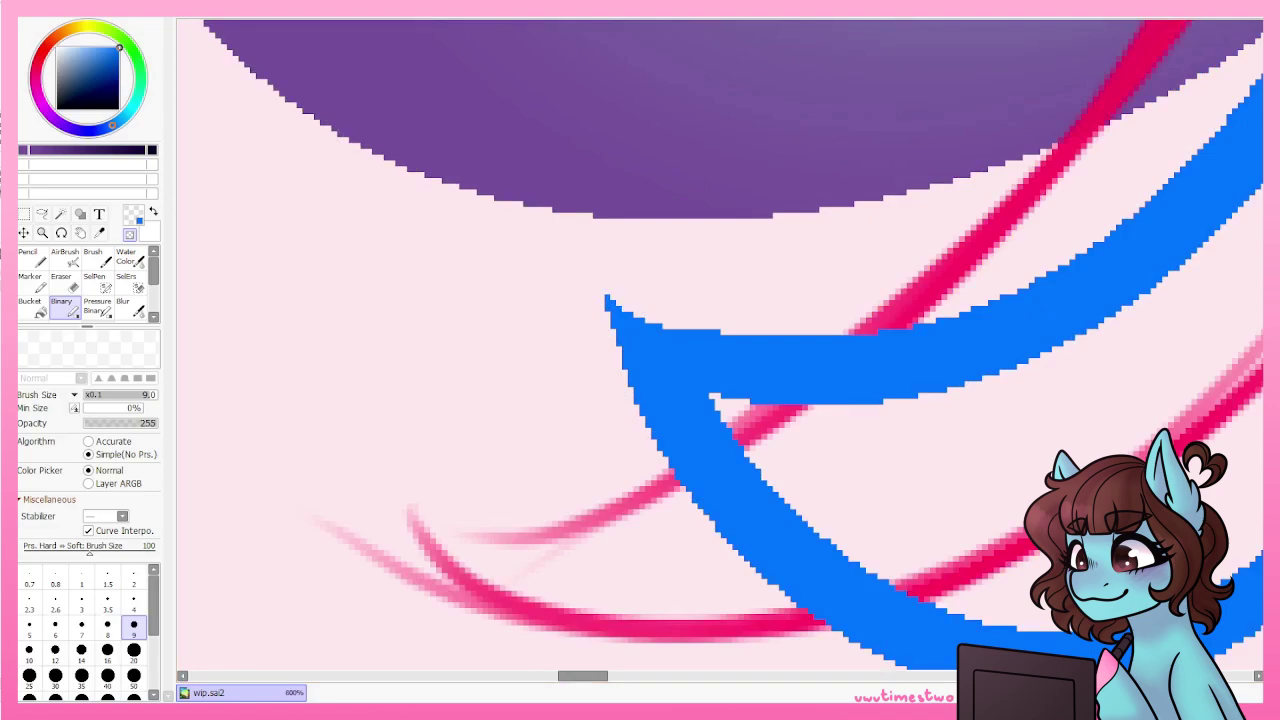
scroll(1028, 476, down, 1)
scroll(1018, 405, down, 2)
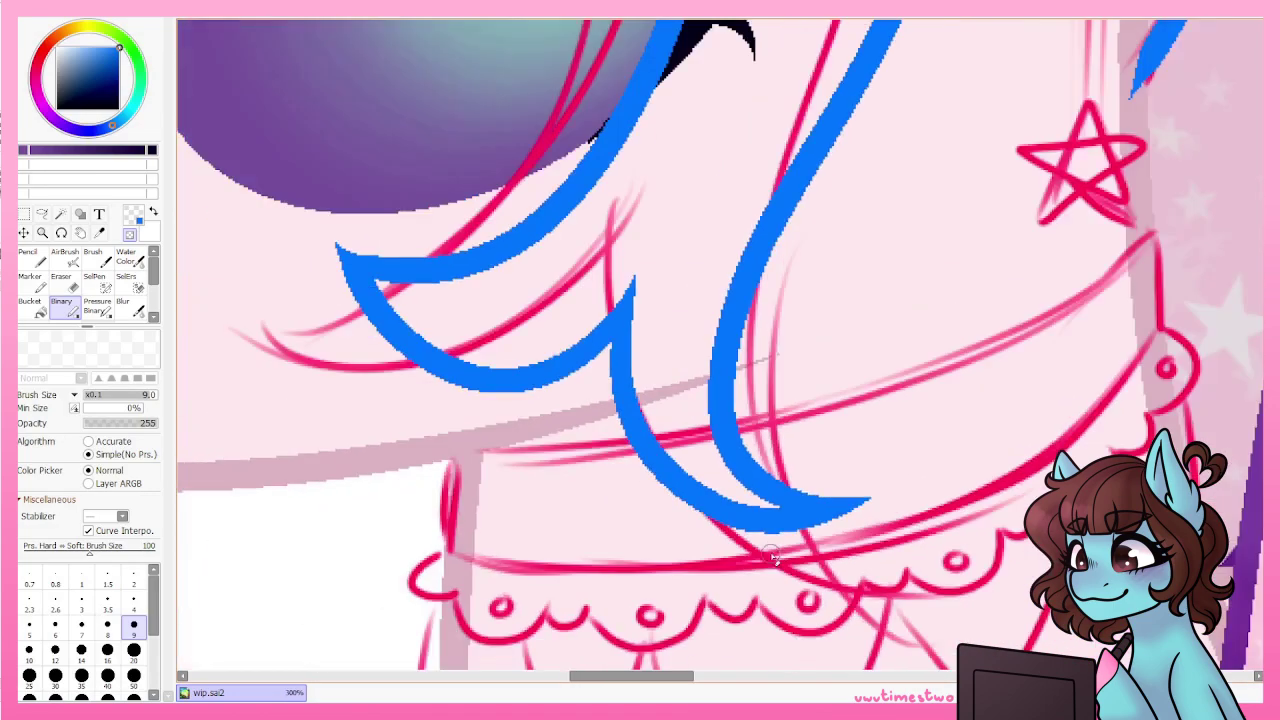
scroll(802, 256, up, 2)
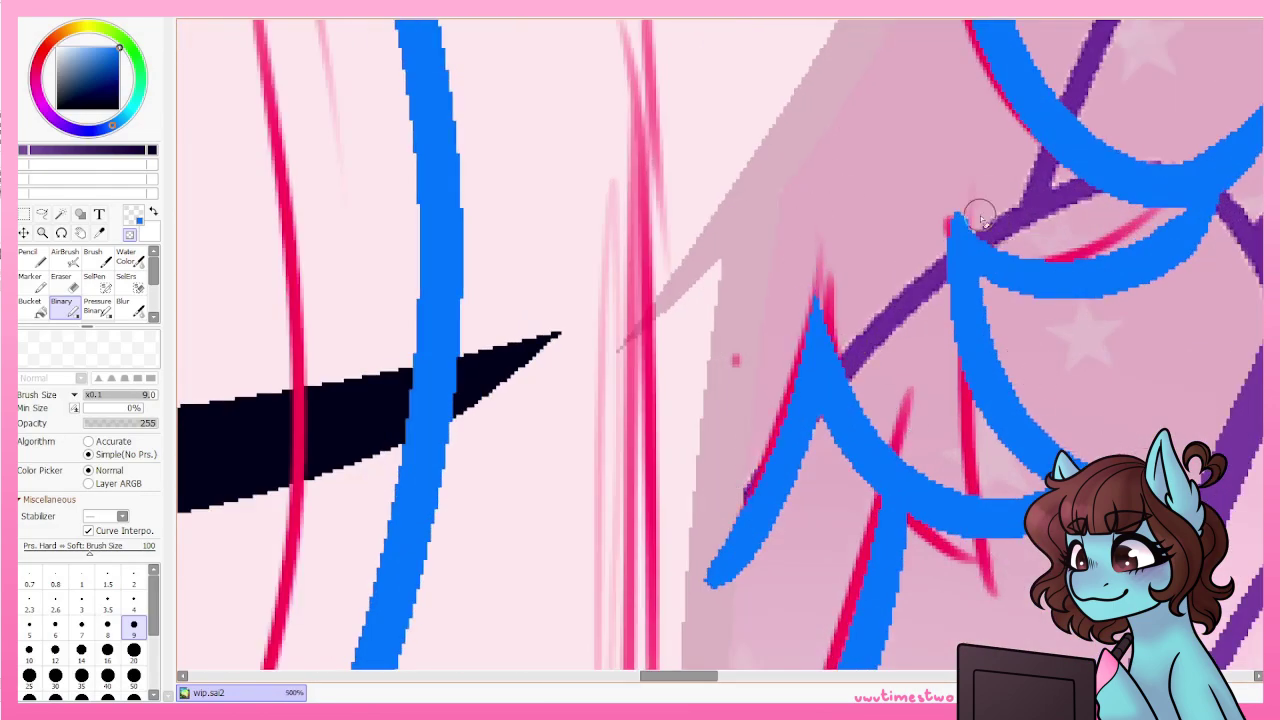
scroll(980, 218, down, 4)
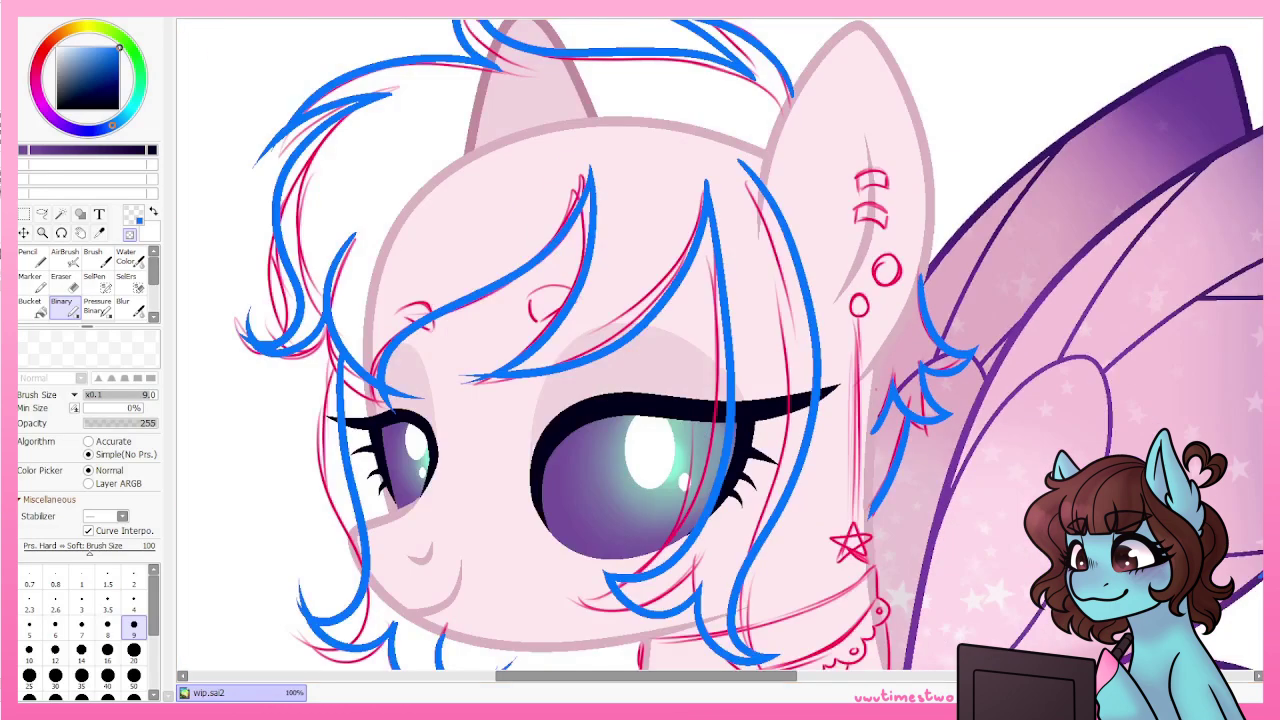
Erase the far-side face lock where it crosses the muzzle and clean up the curl tips below the chin with the size 20 Binary pen.
scroll(429, 251, down, 2)
scroll(429, 251, up, 6)
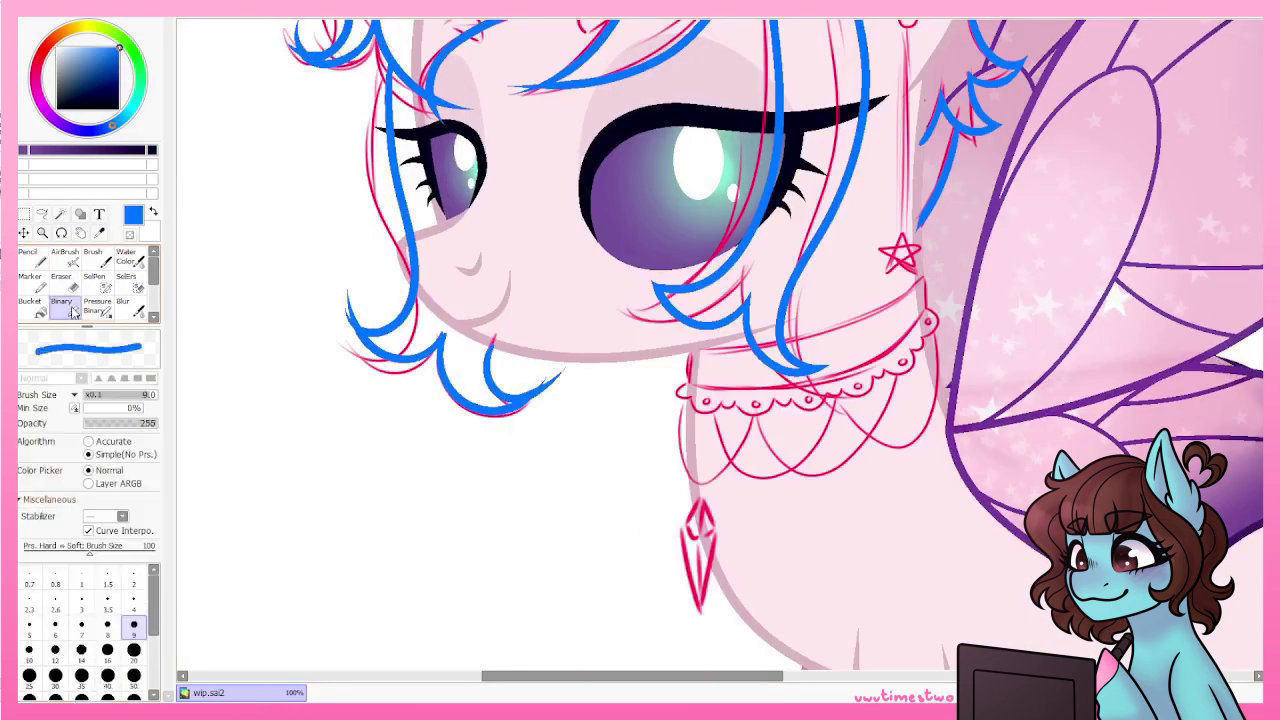
key(f)
scroll(429, 300, down, 2)
key(b)
scroll(370, 330, up, 4)
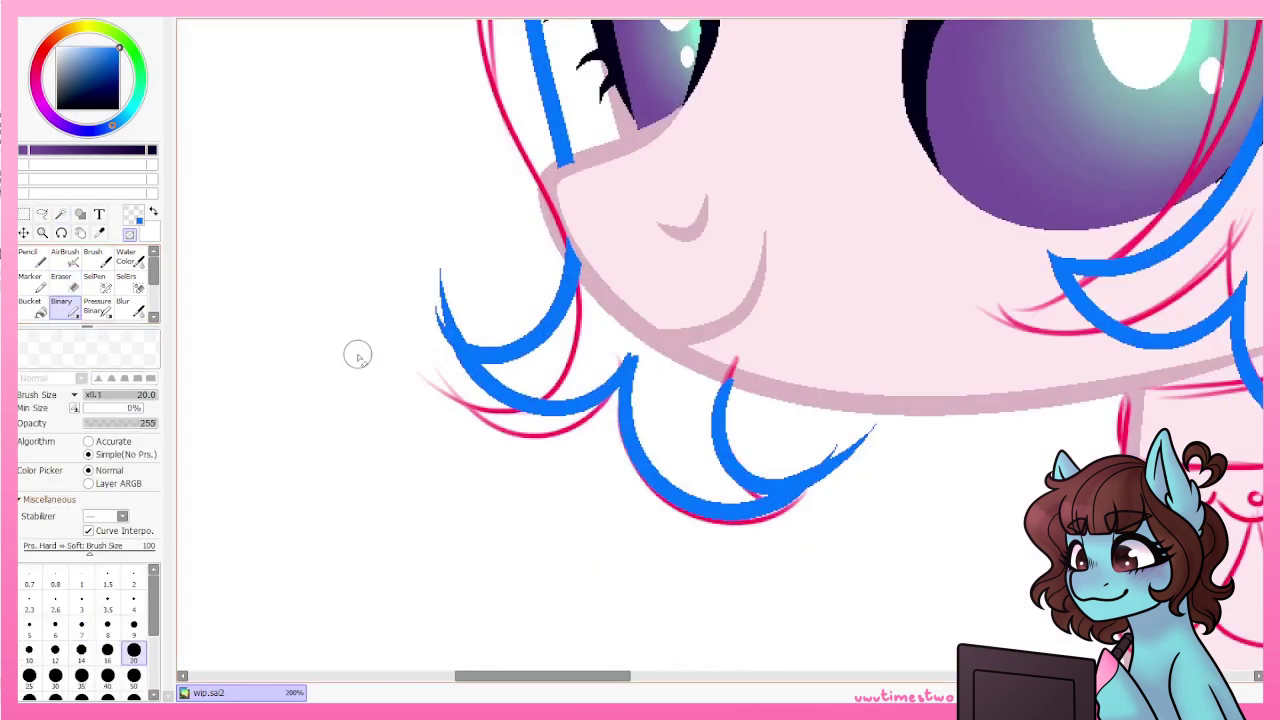
key(ctrl+z)
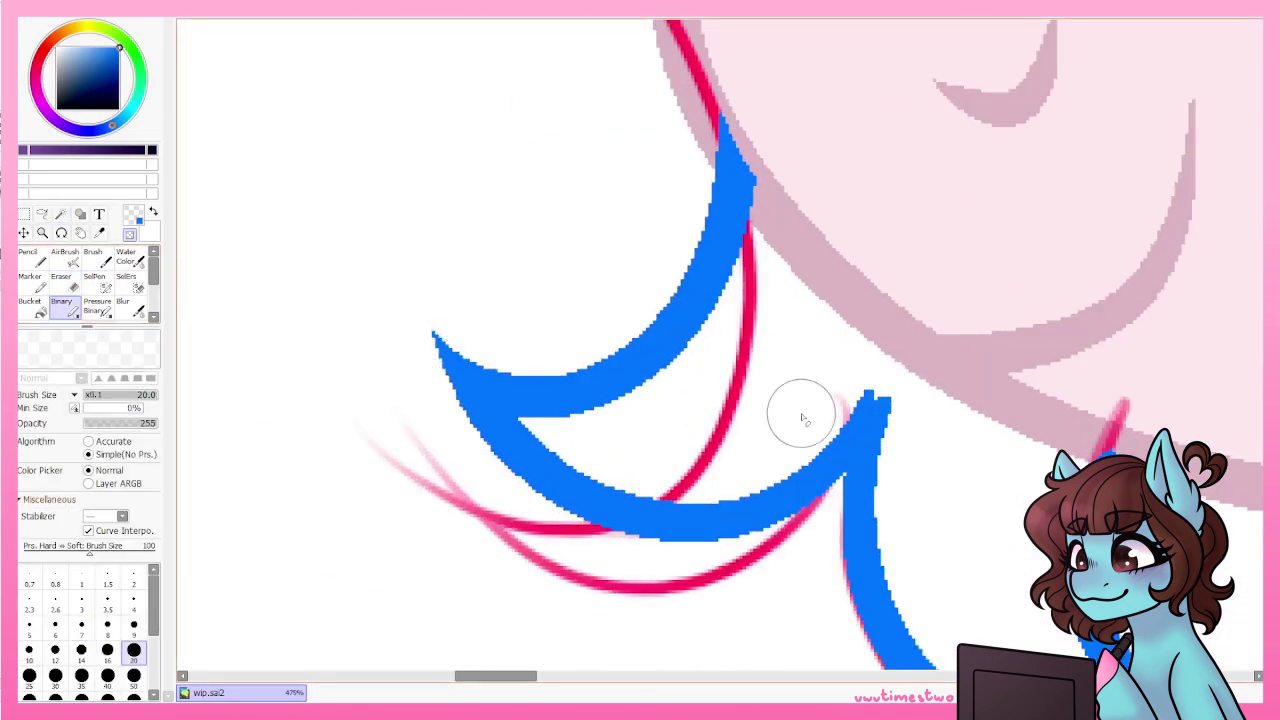
scroll(785, 258, down, 2)
drag(905, 370, 990, 275)
key(ctrl+z)
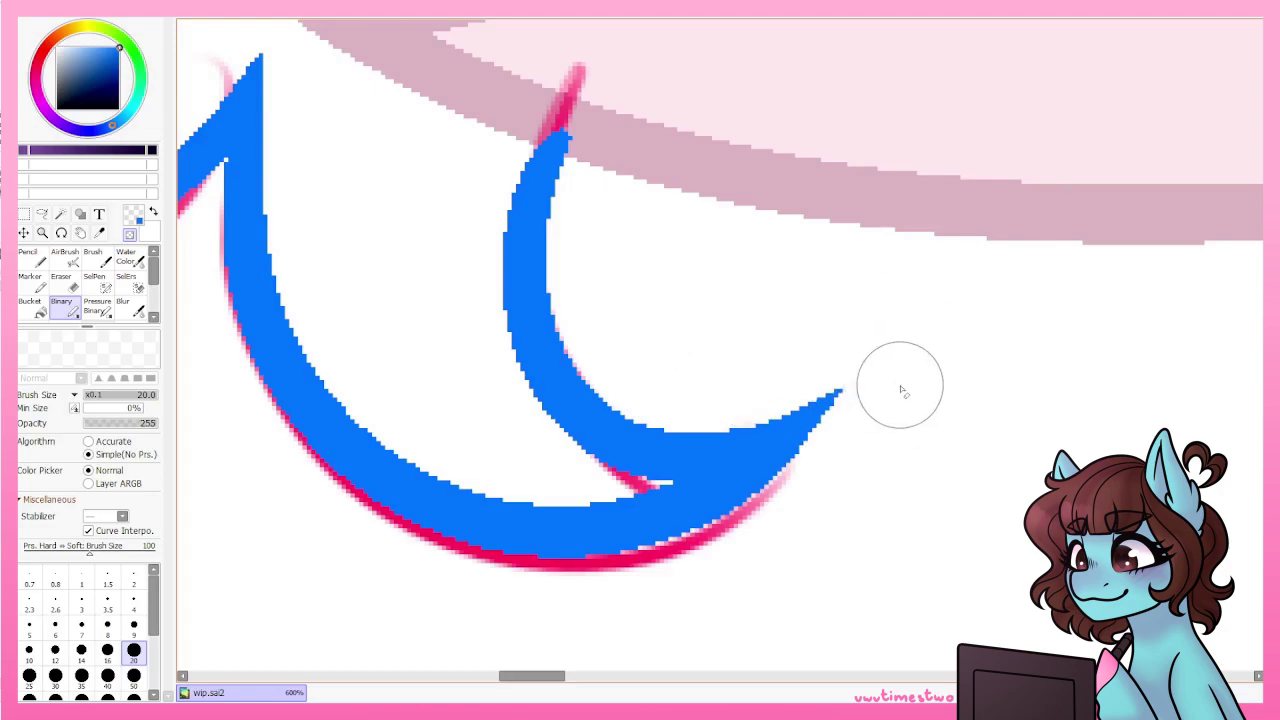
Erase stray ends on the bangs, the outer mane curls and the strands above the horn to leave sharp points.
scroll(880, 380, down, 2)
scroll(660, 392, up, 3)
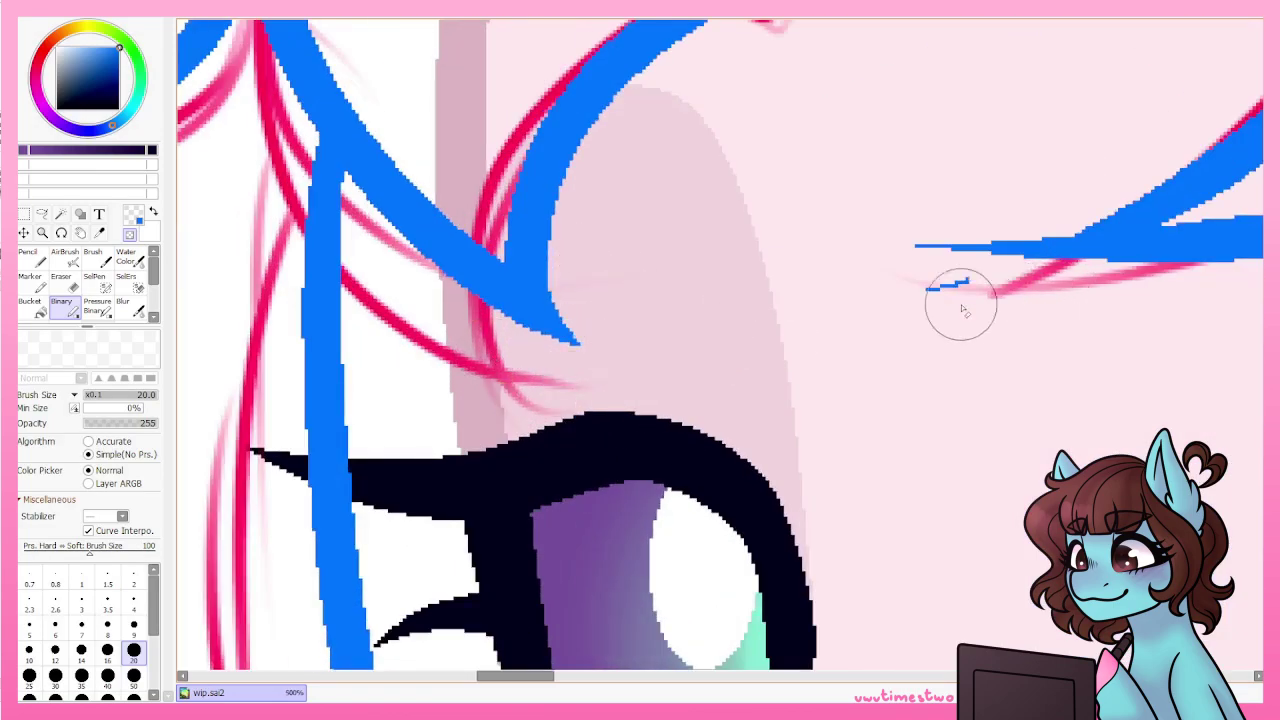
scroll(1113, 177, down, 3)
scroll(465, 590, up, 4)
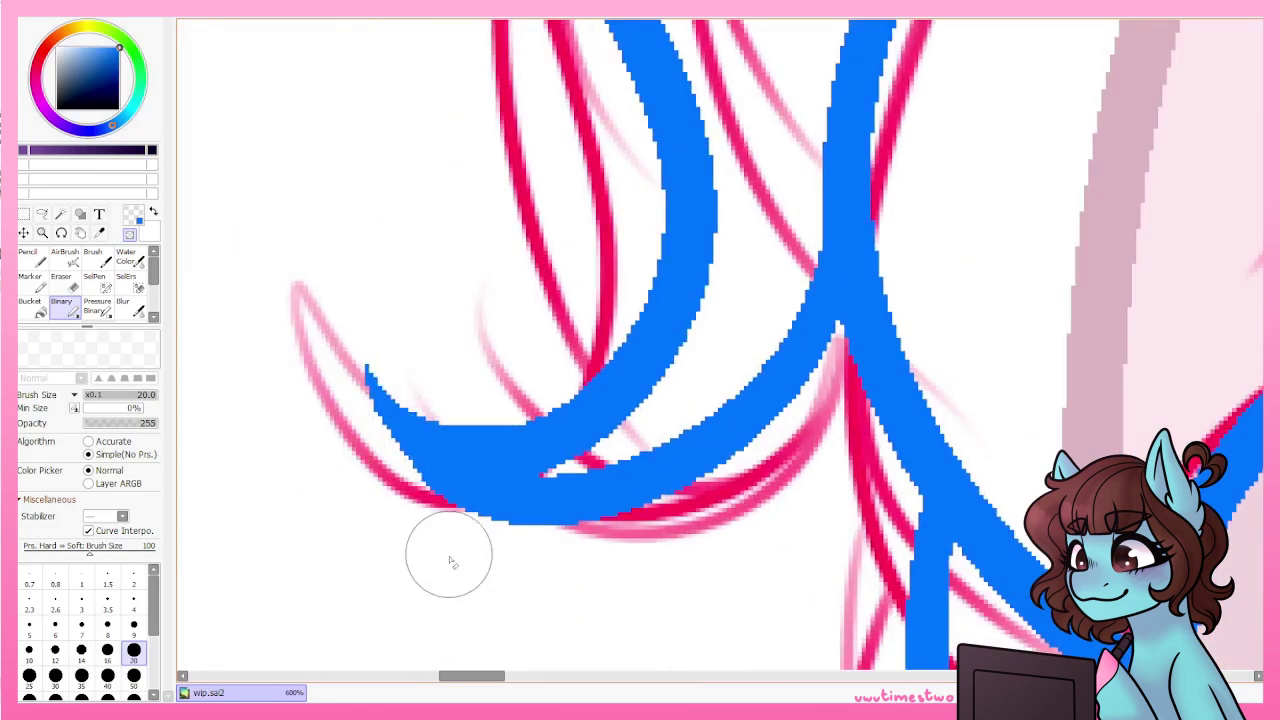
scroll(449, 563, down, 2)
drag(300, 537, 648, 380)
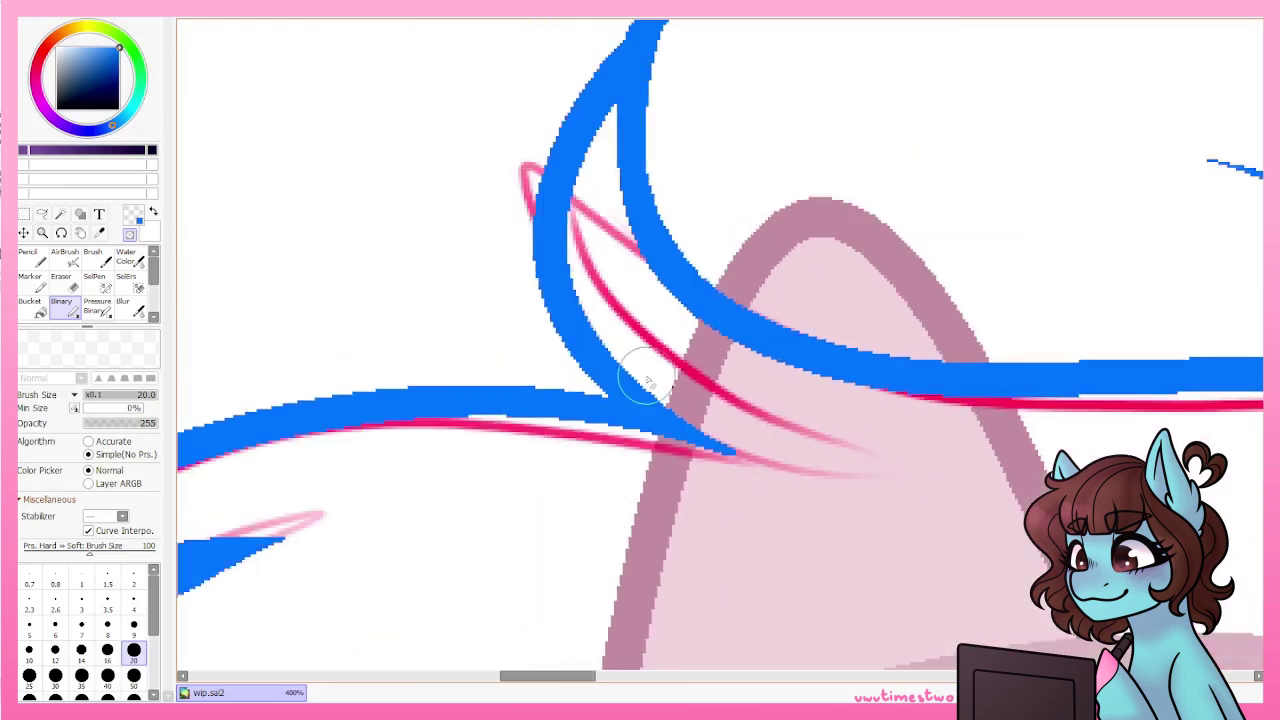
scroll(443, 266, up, 2)
scroll(240, 178, down, 10)
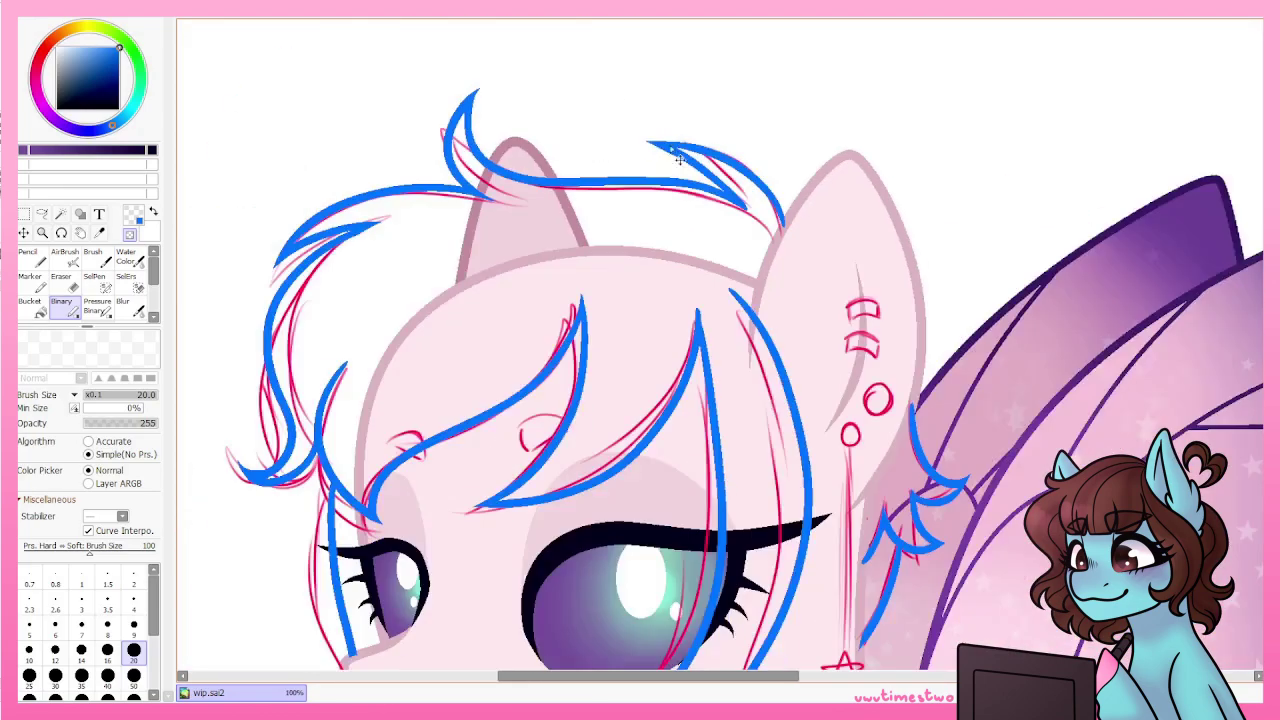
Outline the ear cuffs, the two round studs and the hanging star earring in dark blue with the size 12 Binary pen.
scroll(700, 190, up, 10)
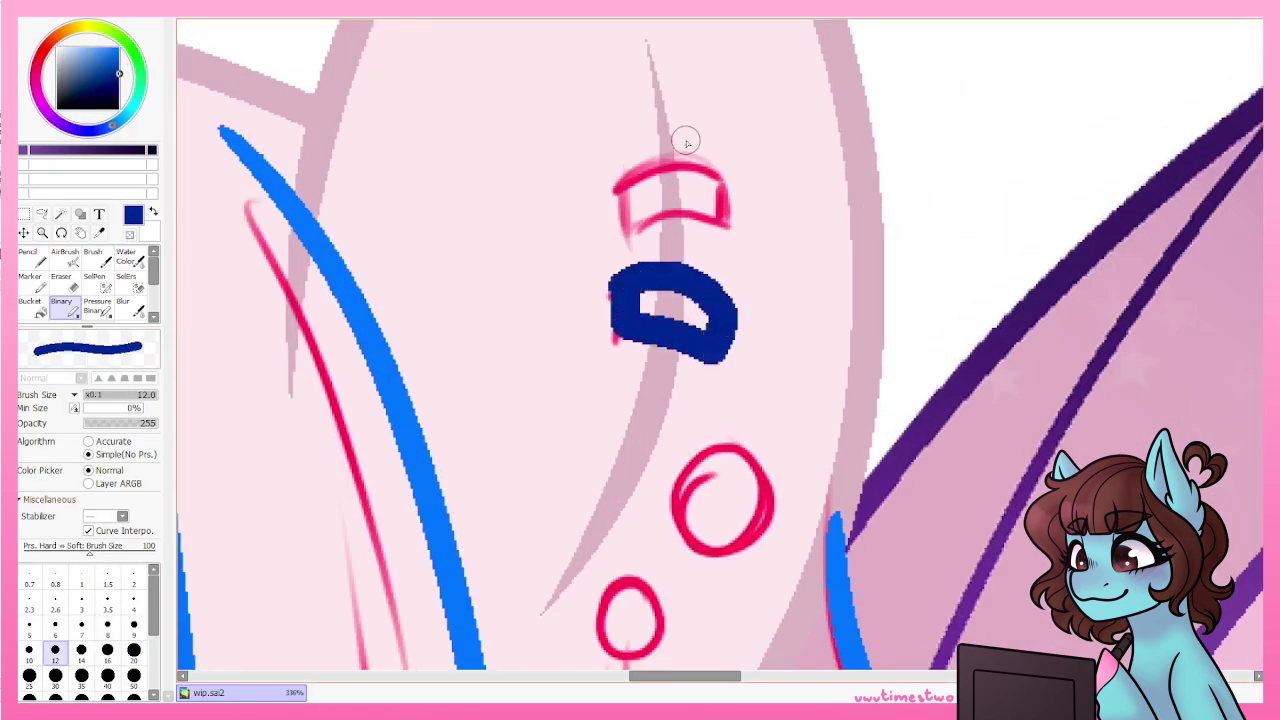
scroll(745, 325, up, 1)
scroll(617, 480, up, 1)
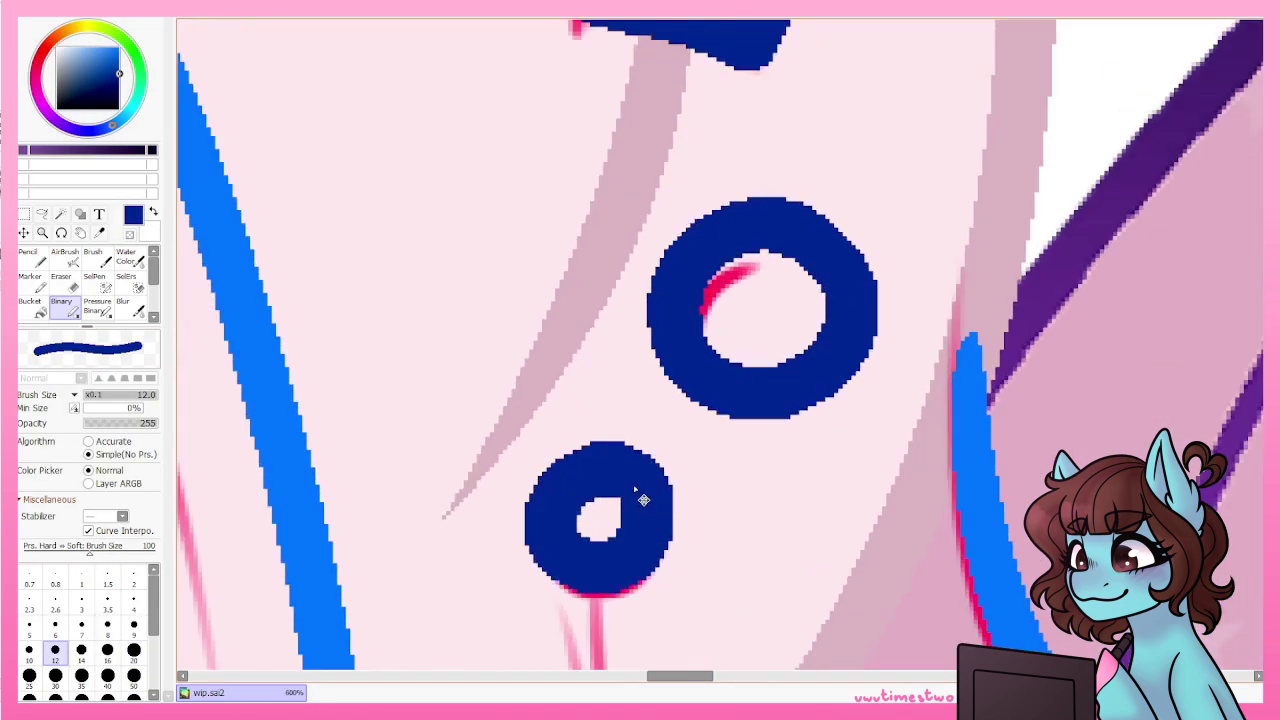
mouse_move(712, 492)
mouse_down()
mouse_move(583, 466)
mouse_move(594, 371)
mouse_up()
scroll(594, 371, down, 3)
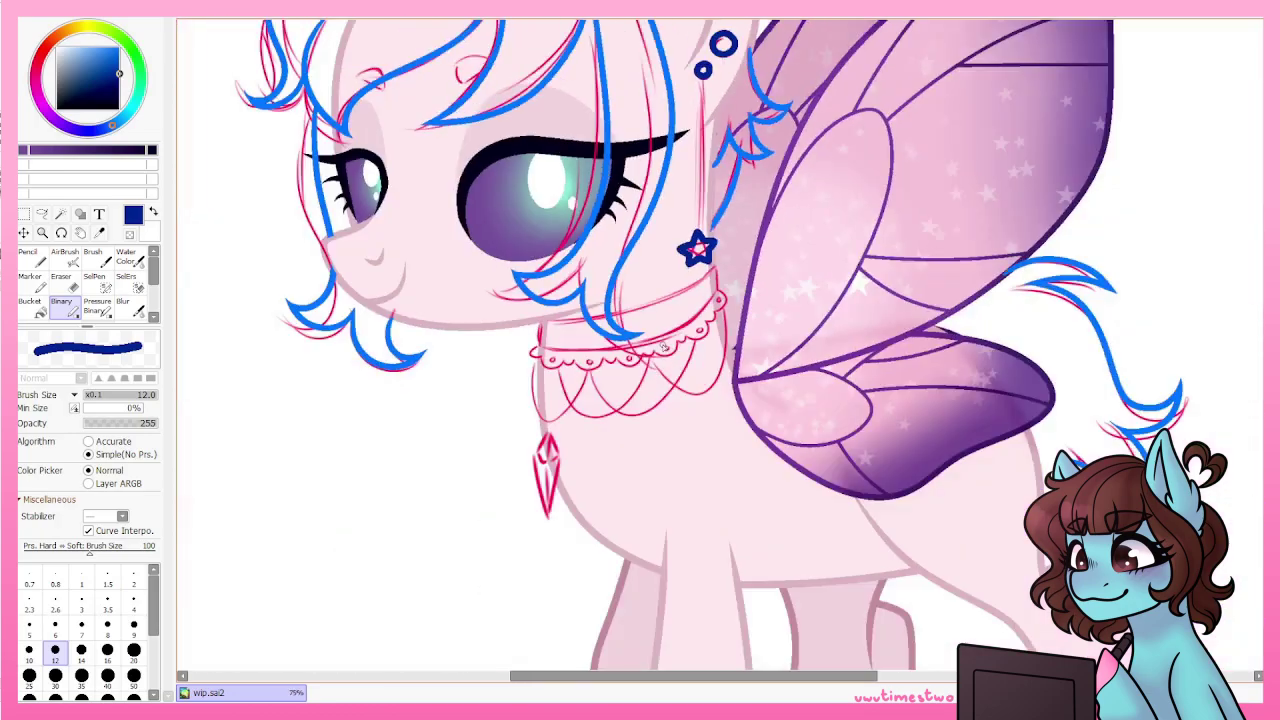
Outline the choker band around the neck in dark blue at size 12, with upper and lower curves joined at the ends.
scroll(686, 457, up, 3)
drag(414, 314, 943, 309)
drag(400, 390, 900, 400)
scroll(434, 337, up, 1)
drag(290, 460, 686, 294)
Erase the overshooting strokes at the choker band's ends to form clean corners.
scroll(709, 235, up, 2)
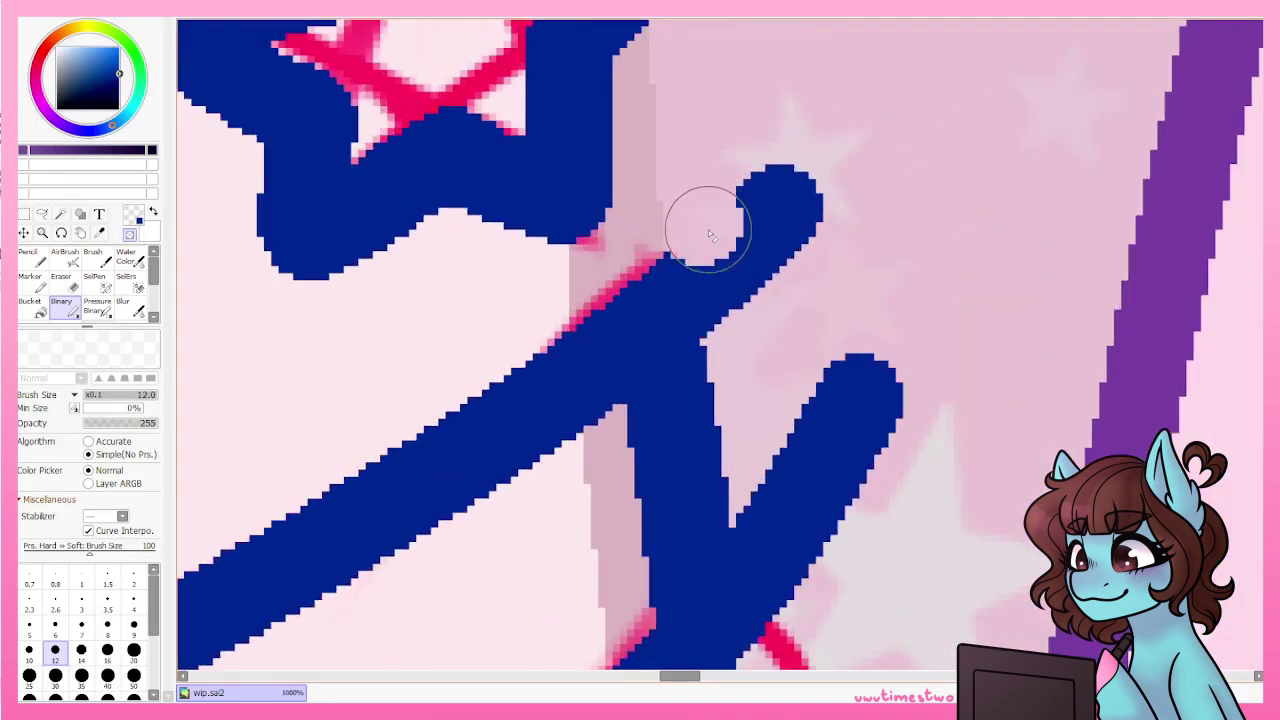
scroll(810, 203, down, 1)
drag(871, 280, 786, 380)
key(ctrl+z)
scroll(811, 149, down, 1)
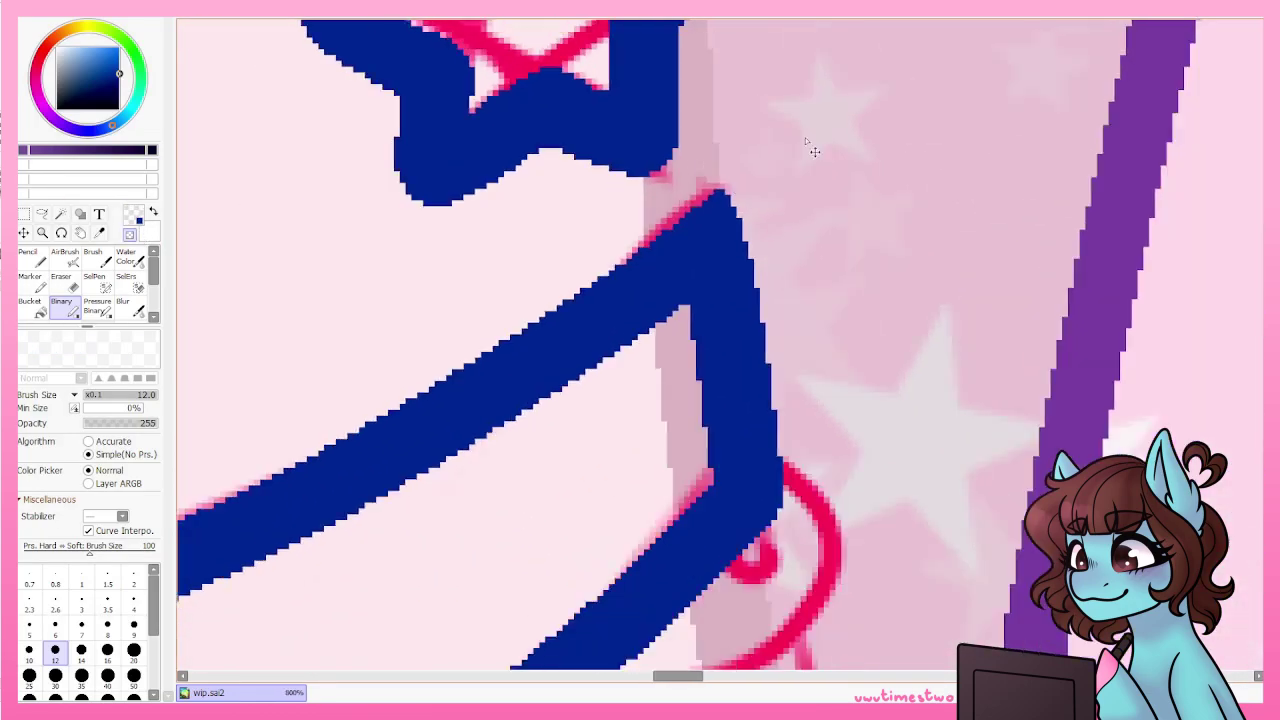
scroll(521, 360, up, 3)
drag(466, 350, 560, 362)
scroll(521, 360, down, 3)
Draw the overlapping chain loops hanging below the choker in dark blue with the Binary pen at size 4.
scroll(466, 429, down, 2)
key(bracketleft)
key(bracketleft)
key(bracketleft)
key(bracketleft)
key(bracketleft)
key(bracketleft)
key(bracketleft)
scroll(389, 263, up, 1)
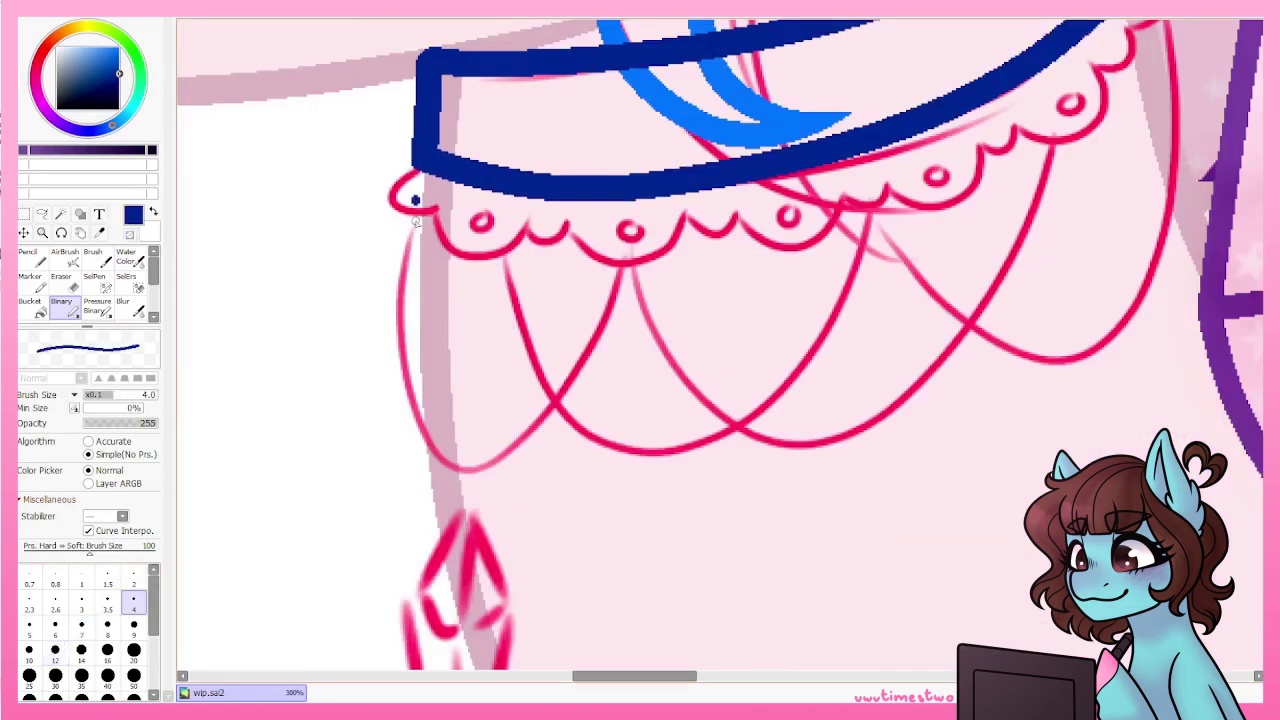
key(ctrl+z)
key(ctrl+z)
drag(330, 255, 698, 247)
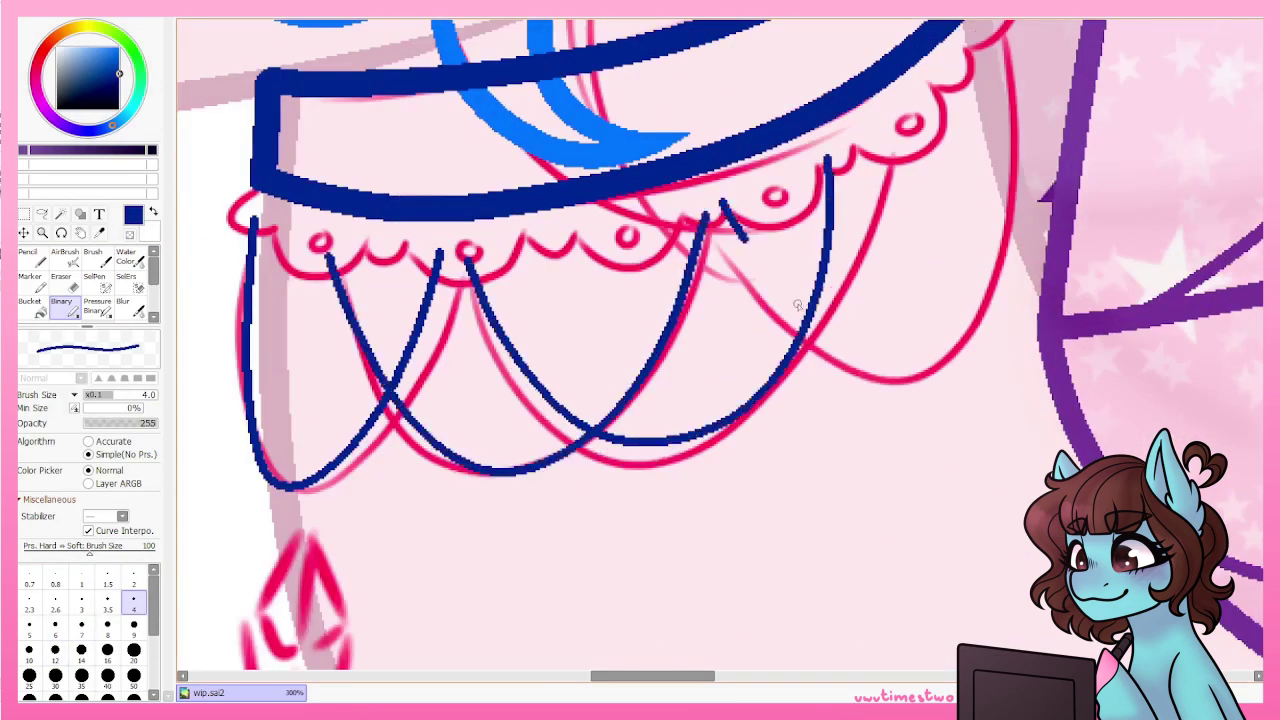
Outline the two small rounded eyebrows beside the bangs in bright blue with the Binary pen at size 12.
click(55, 650)
scroll(517, 486, down, 3)
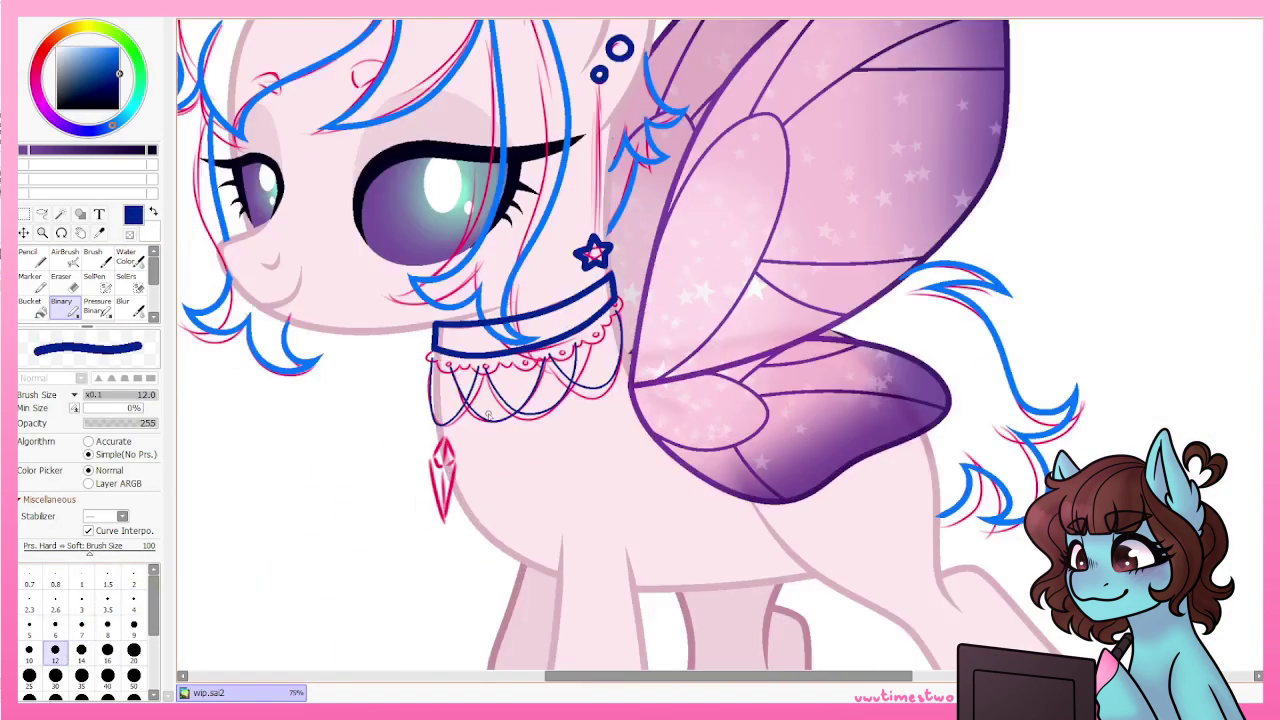
scroll(517, 486, up, 3)
scroll(628, 296, up, 1)
drag(795, 178, 628, 296)
scroll(628, 296, down, 2)
scroll(628, 296, down, 2)
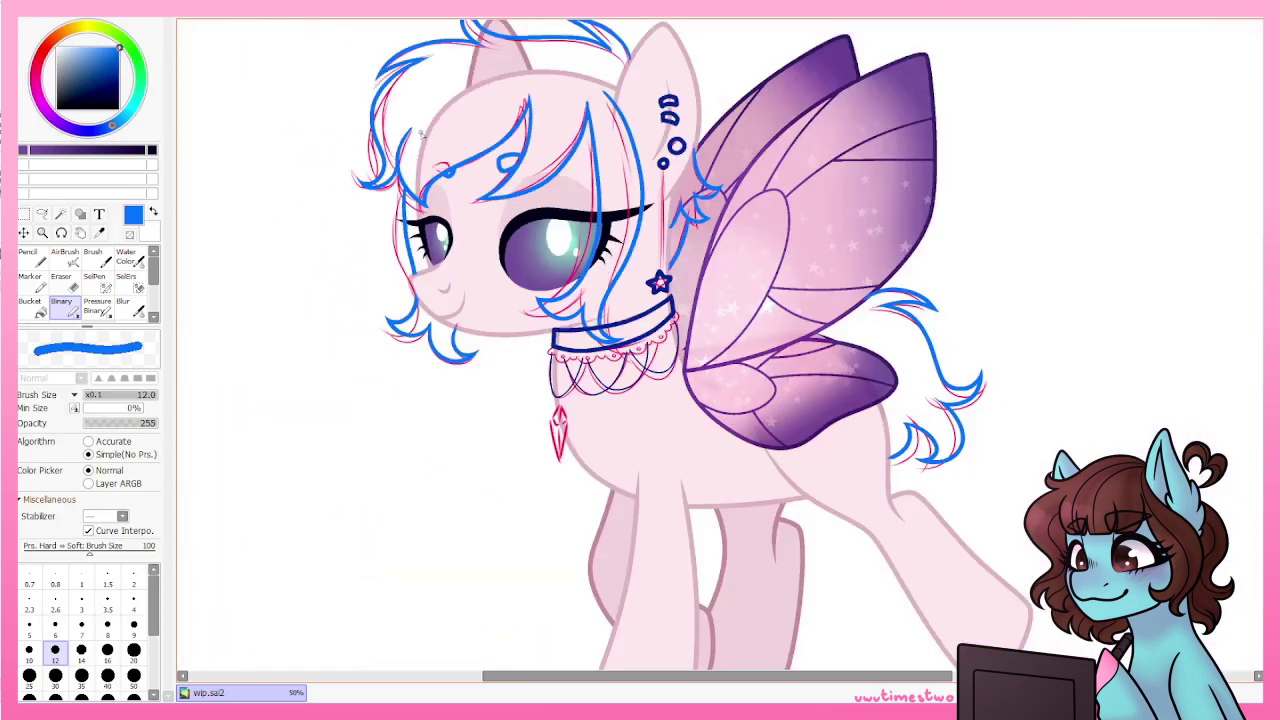
Draw the scalloped lace trim along the choker's lower edge in black with the size 12 Binary pen.
scroll(369, 240, up, 2)
scroll(369, 240, up, 2)
alt+click(369, 240)
mouse_move(369, 240)
mouse_down()
mouse_move(543, 357)
mouse_move(1000, 283)
mouse_up()
scroll(1000, 283, down, 1)
drag(618, 352, 808, 370)
drag(1003, 263, 1050, 140)
scroll(891, 277, down, 3)
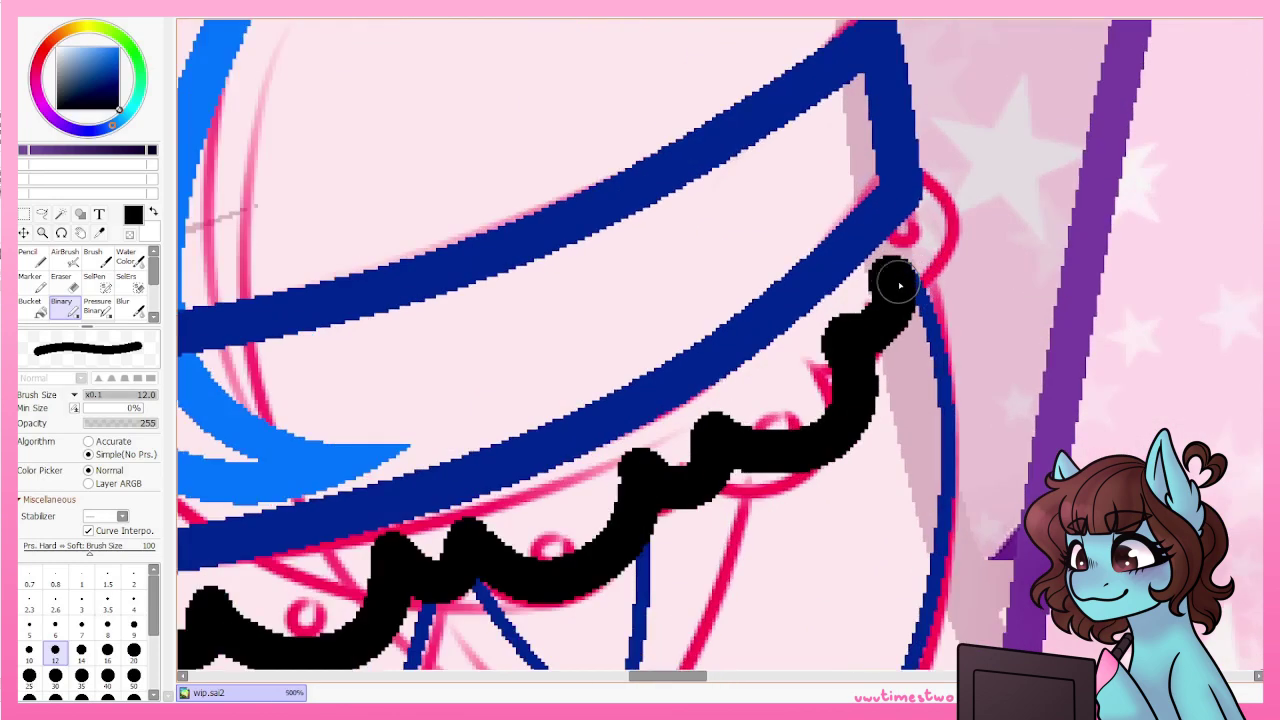
Outline the crystal pendant in black at size 12 and add its inner facet lines with the size 7 Pressure Binary pen.
scroll(600, 300, up, 3)
mouse_move(611, 70)
mouse_down()
mouse_move(520, 225)
mouse_move(595, 625)
mouse_up()
mouse_move(610, 65)
mouse_down()
mouse_move(673, 200)
mouse_move(600, 625)
mouse_up()
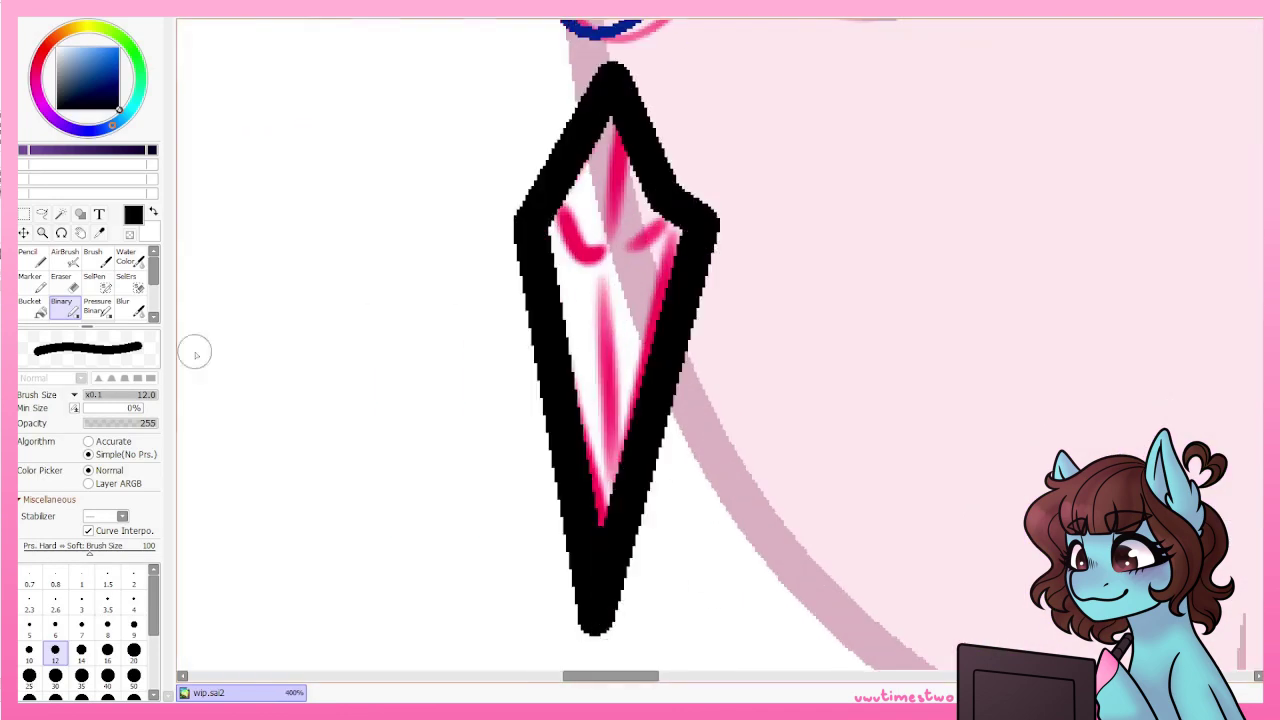
scroll(605, 265, down, 3)
scroll(565, 320, up, 4)
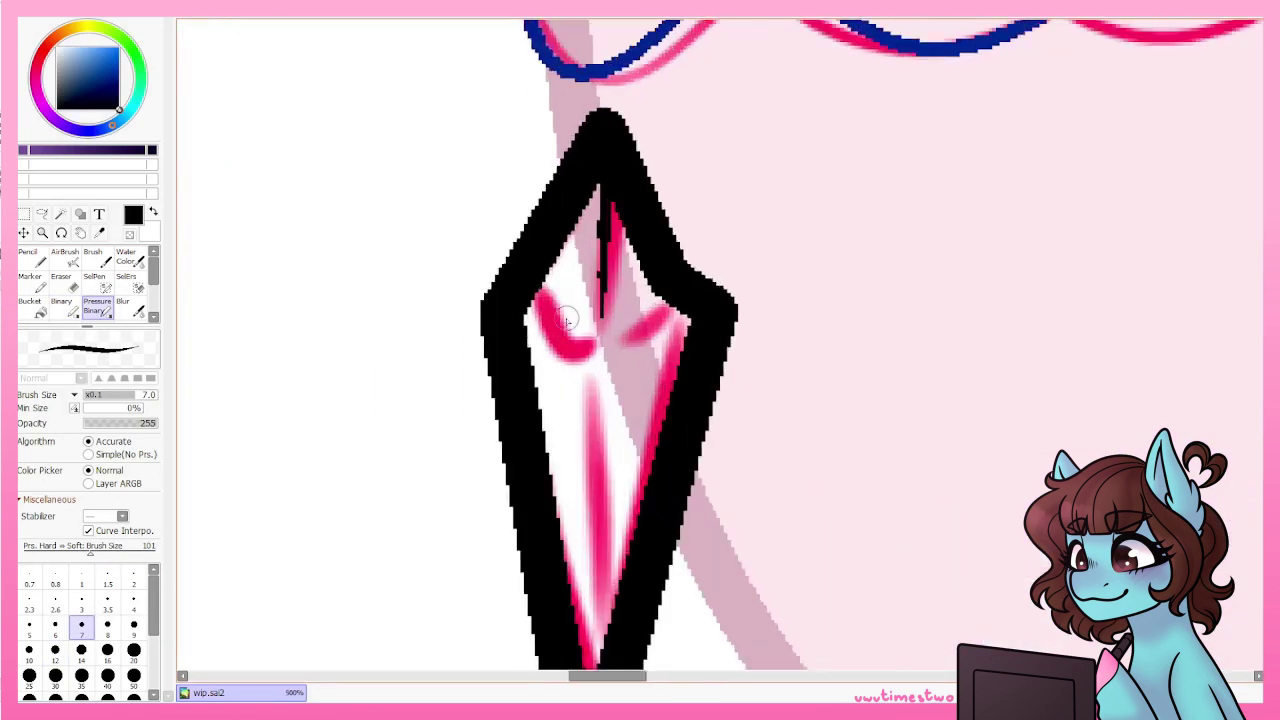
scroll(651, 288, down, 4)
Sharpen the peaks between the lace scallops by erasing with the Binary pen at sizes 7, 4 and 2.
scroll(565, 125, up, 6)
key(e)
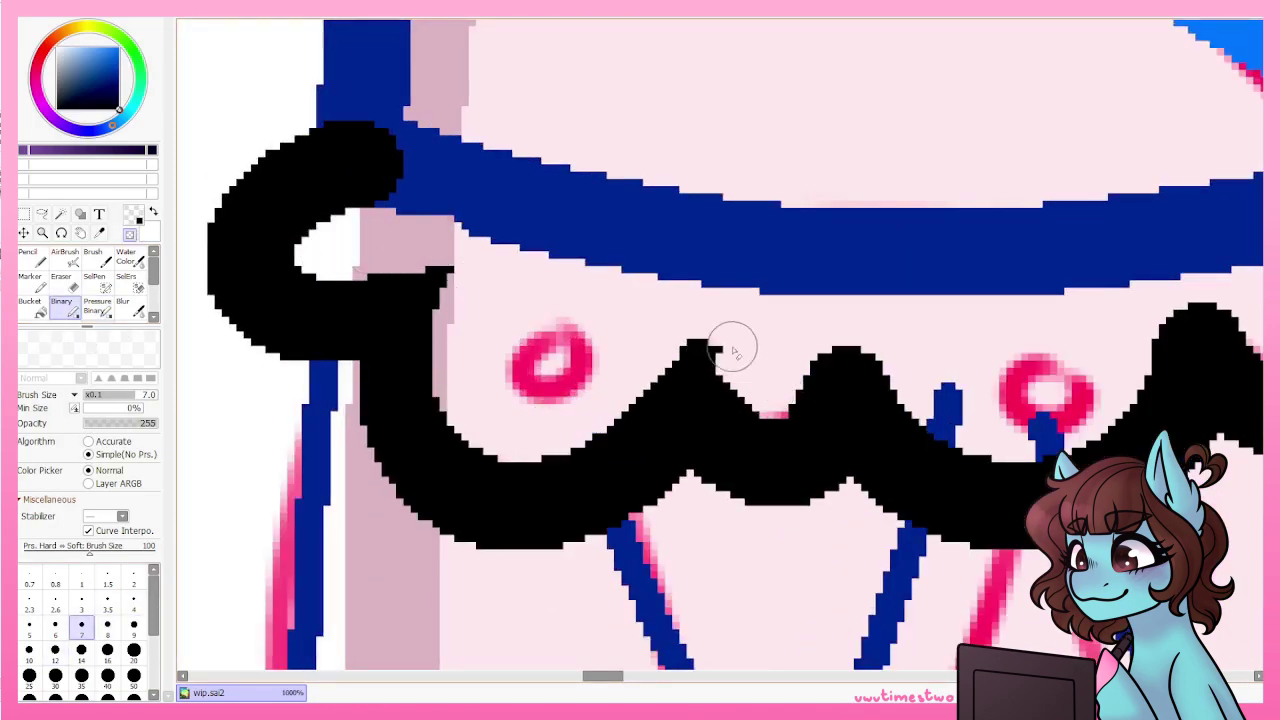
scroll(793, 383, up, 1)
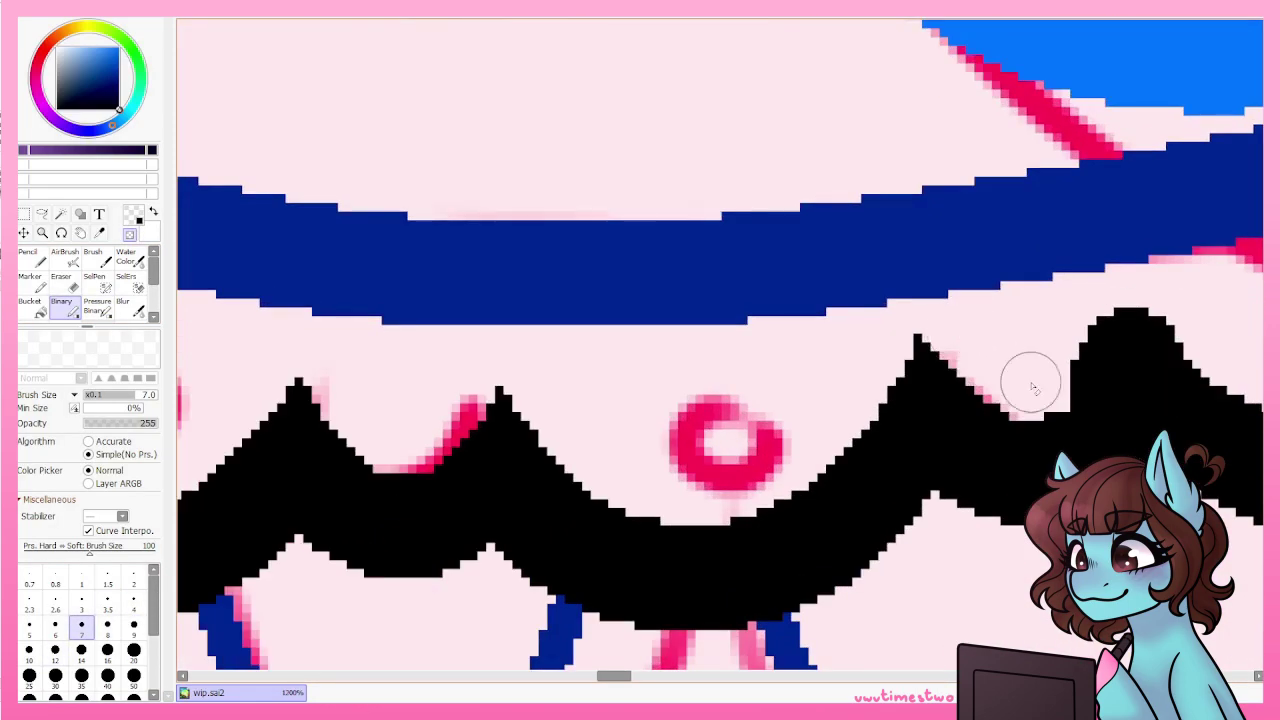
scroll(1185, 308, down, 1)
scroll(942, 338, up, 1)
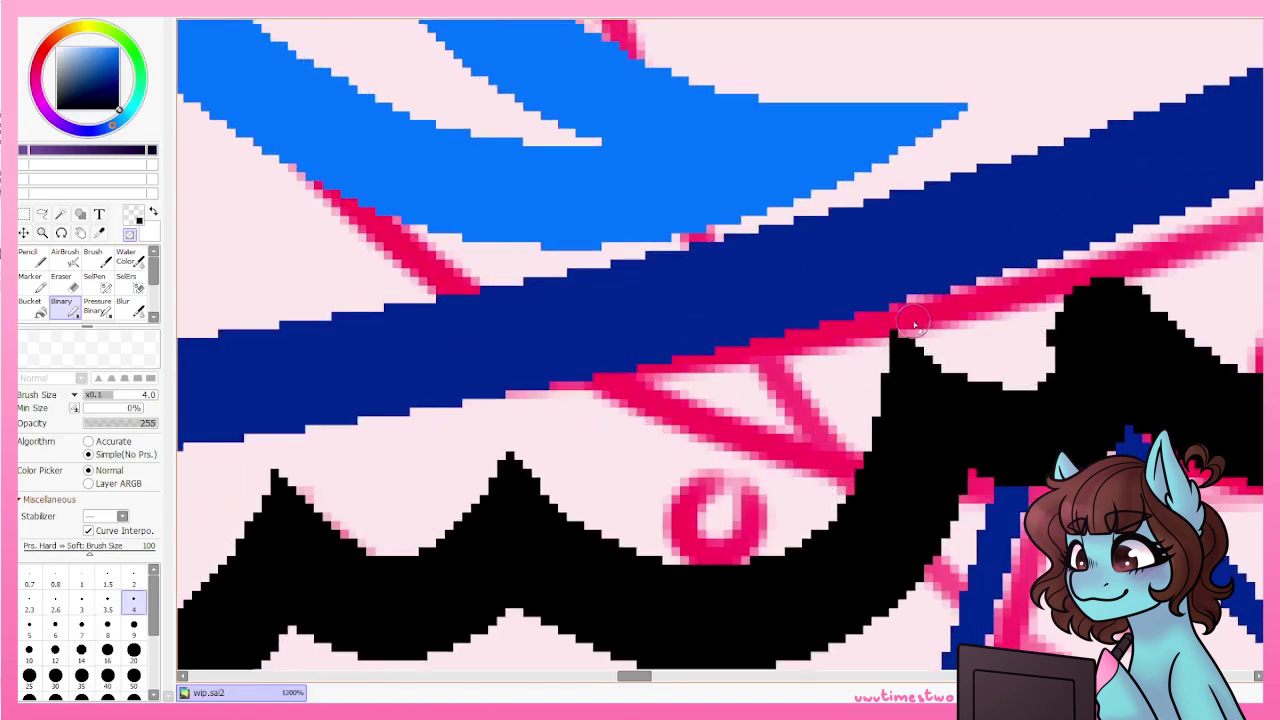
scroll(1025, 304, down, 1)
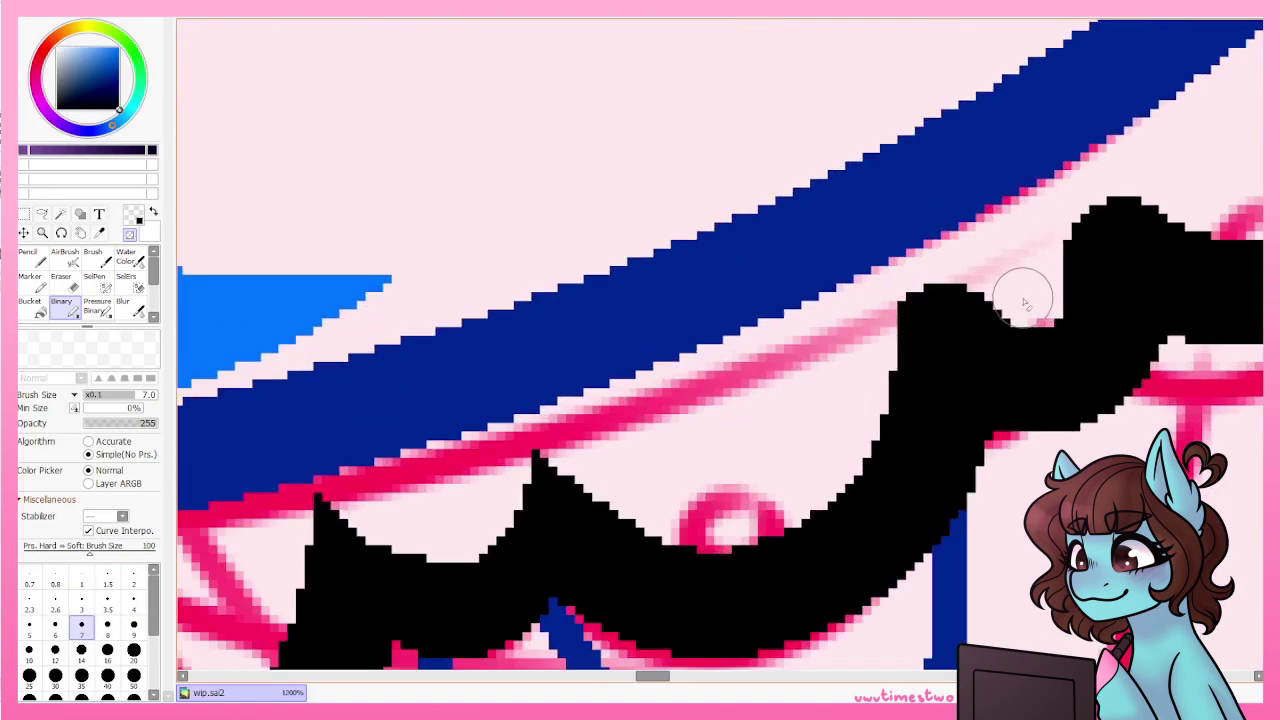
scroll(537, 537, down, 1)
scroll(873, 437, up, 1)
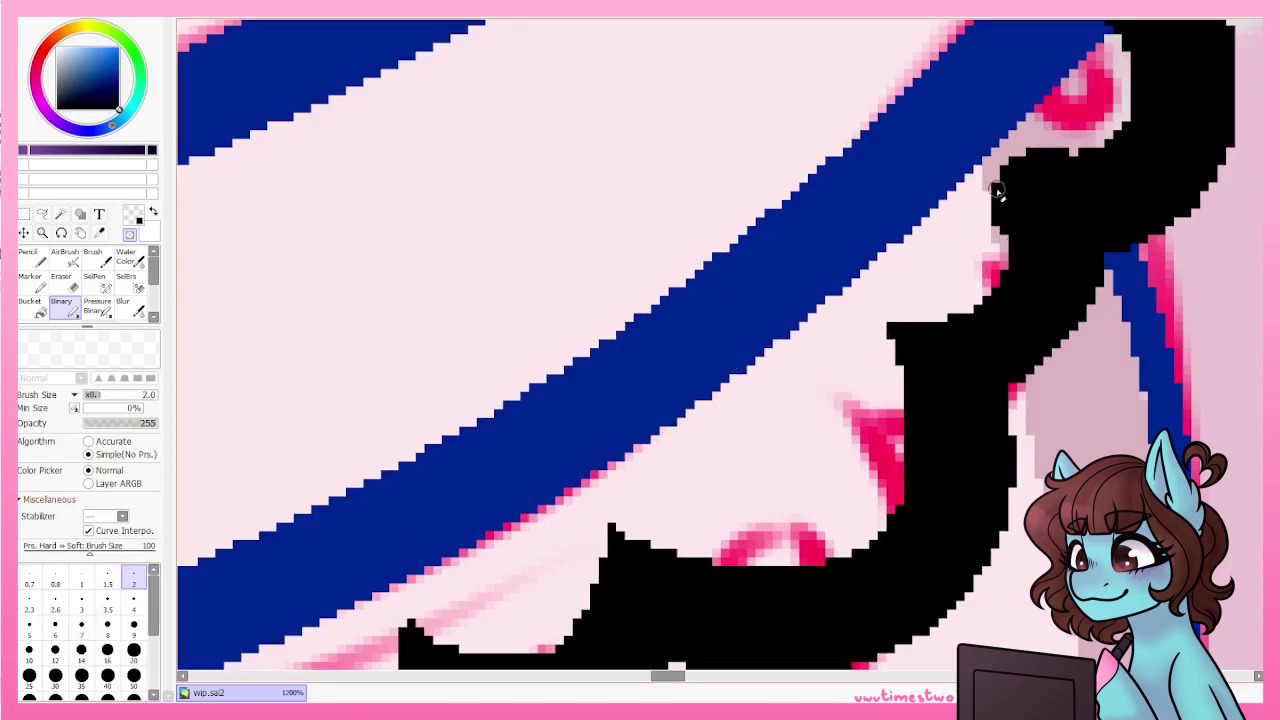
Draw small round black eyelets inside the lace trim's scallops with the Binary pen at size 4.
scroll(1082, 137, down, 1)
scroll(553, 307, up, 1)
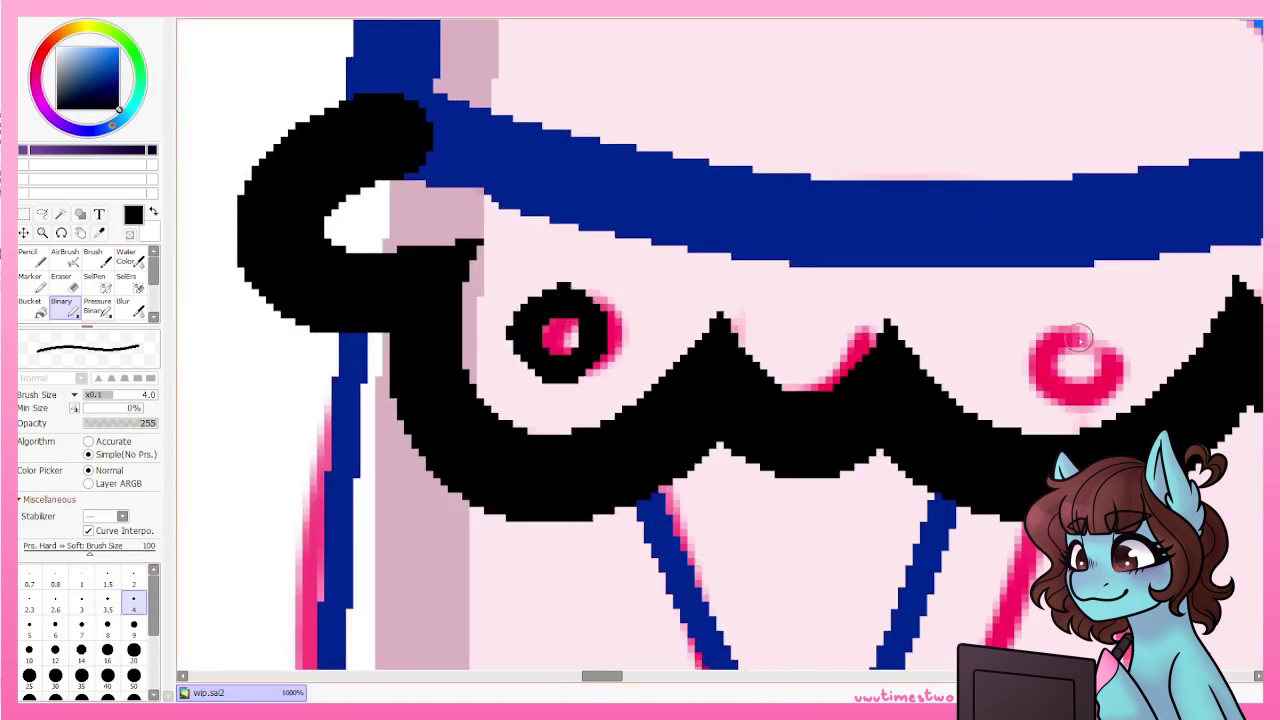
drag(1079, 340, 1078, 341)
scroll(1078, 341, down, 1)
scroll(628, 487, up, 1)
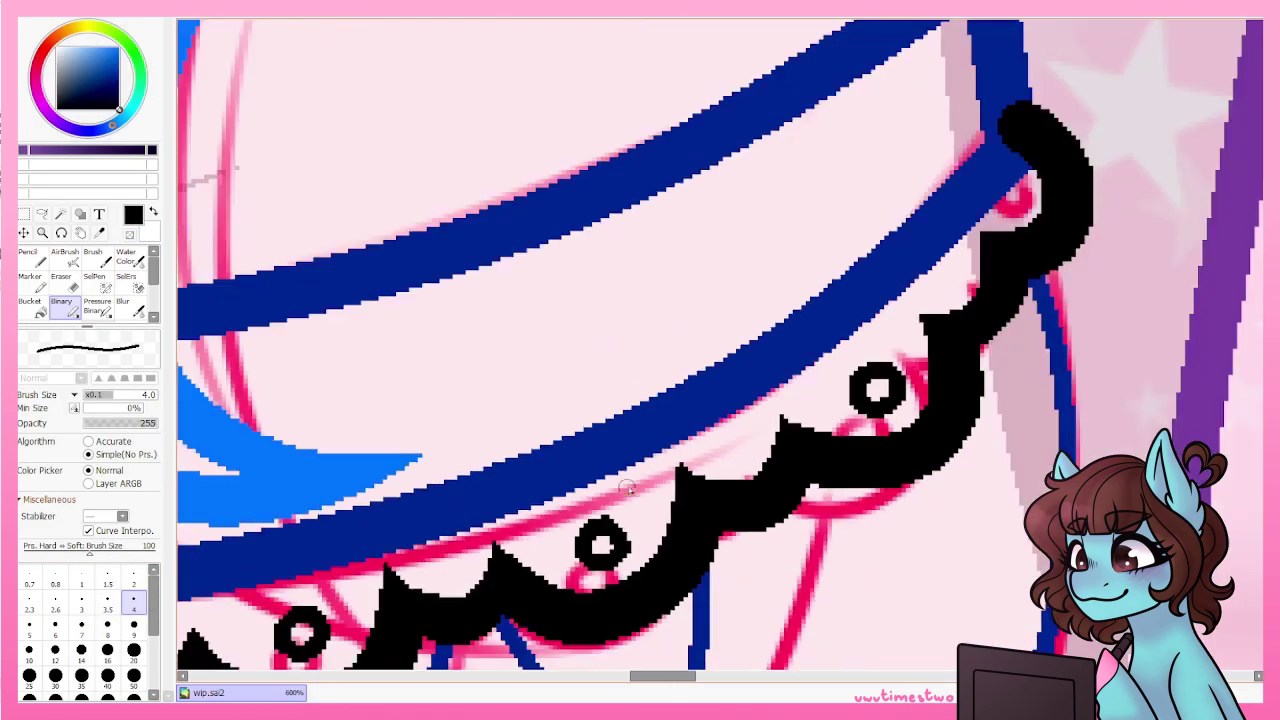
Draw curved black hoof lines across the two front legs with the Binary pen at size 12.
scroll(628, 487, down, 3)
scroll(637, 471, up, 2)
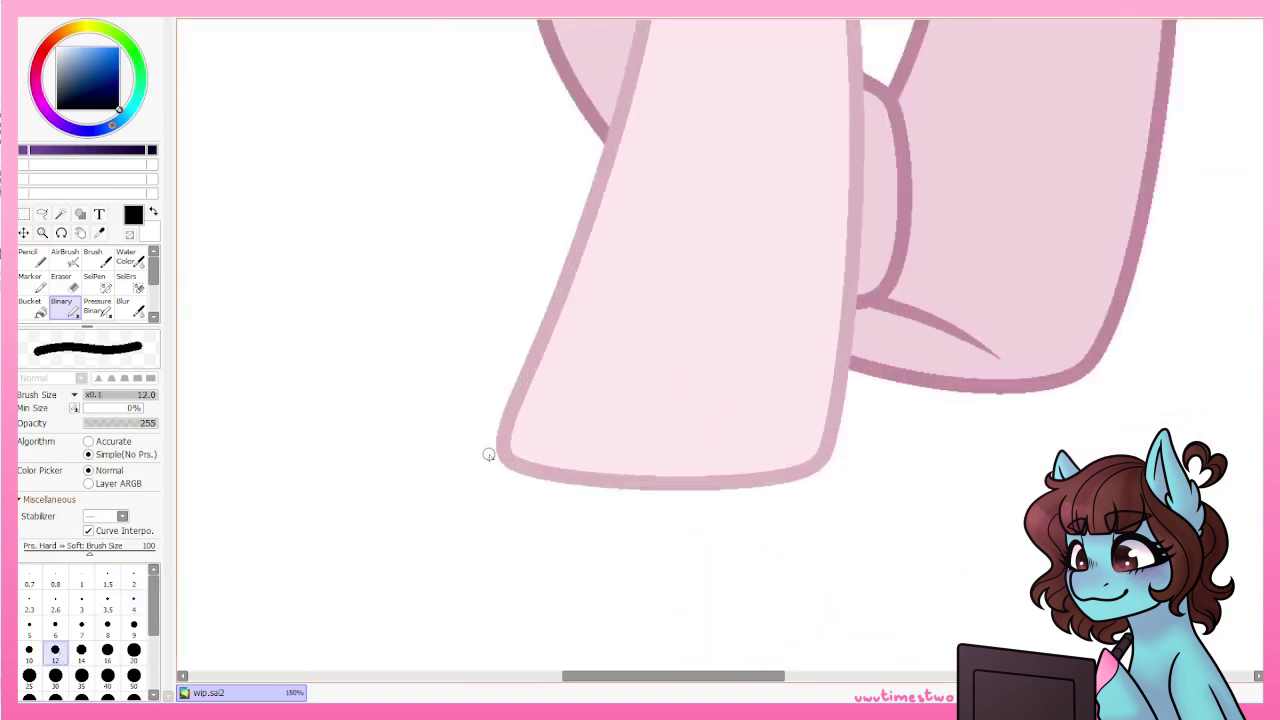
scroll(488, 455, up, 1)
drag(460, 440, 420, 520)
scroll(723, 360, up, 1)
drag(723, 360, 814, 186)
Trim the overhanging ends of the hoof lines with transparent Bucket fills sourced from the merged image.
scroll(814, 186, up, 2)
click(30, 305)
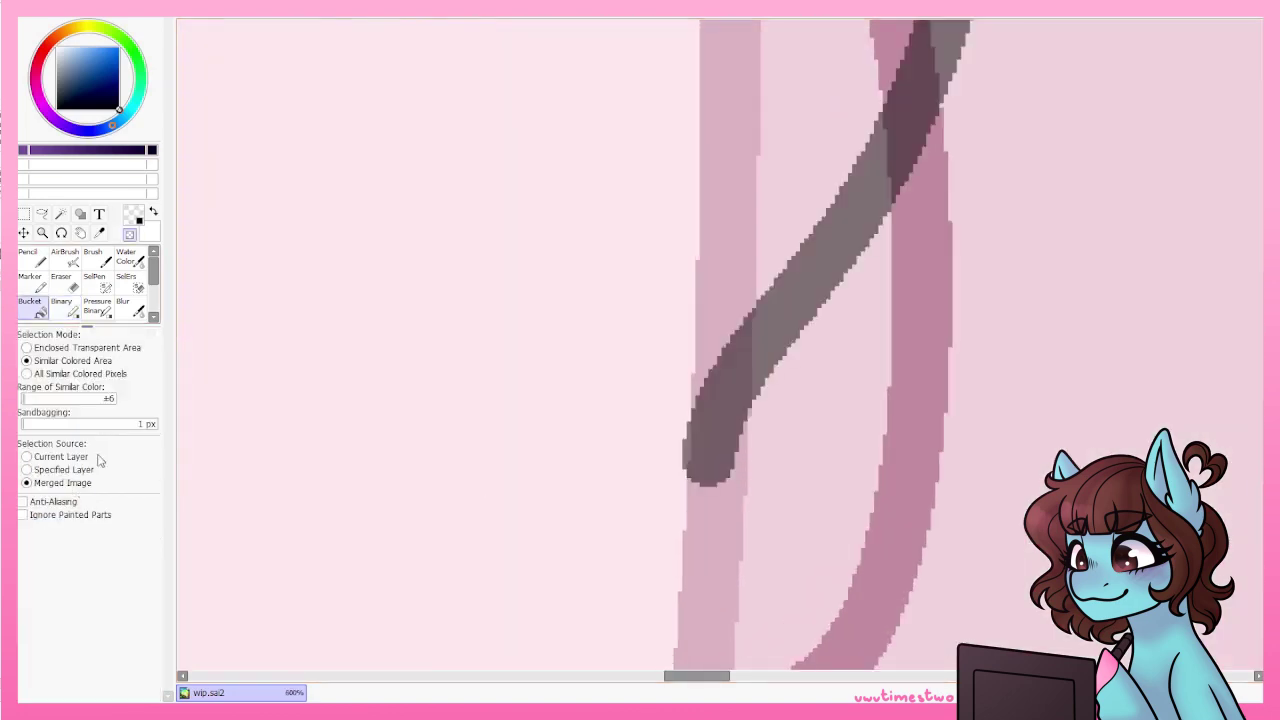
scroll(400, 557, down, 8)
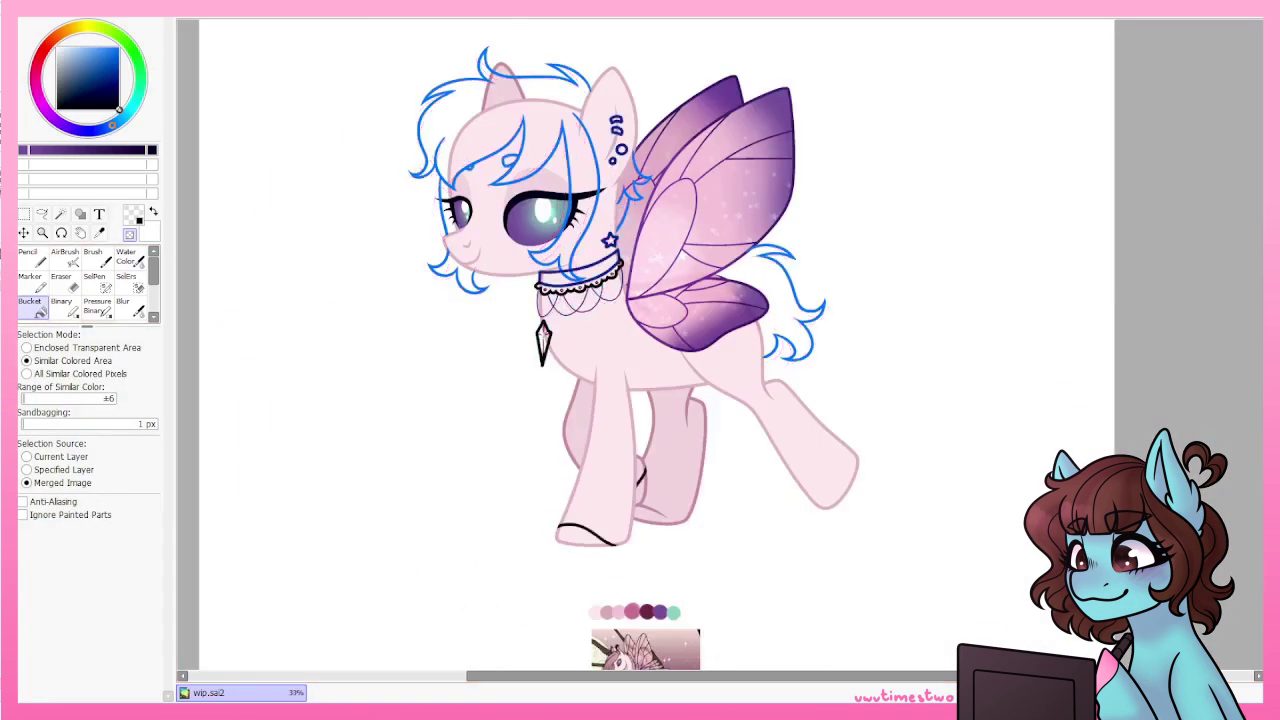
Cover the lace overlap at the choker's rear end in dark blue at size 1 and draw a seam across the band at size 4.
scroll(622, 266, up, 10)
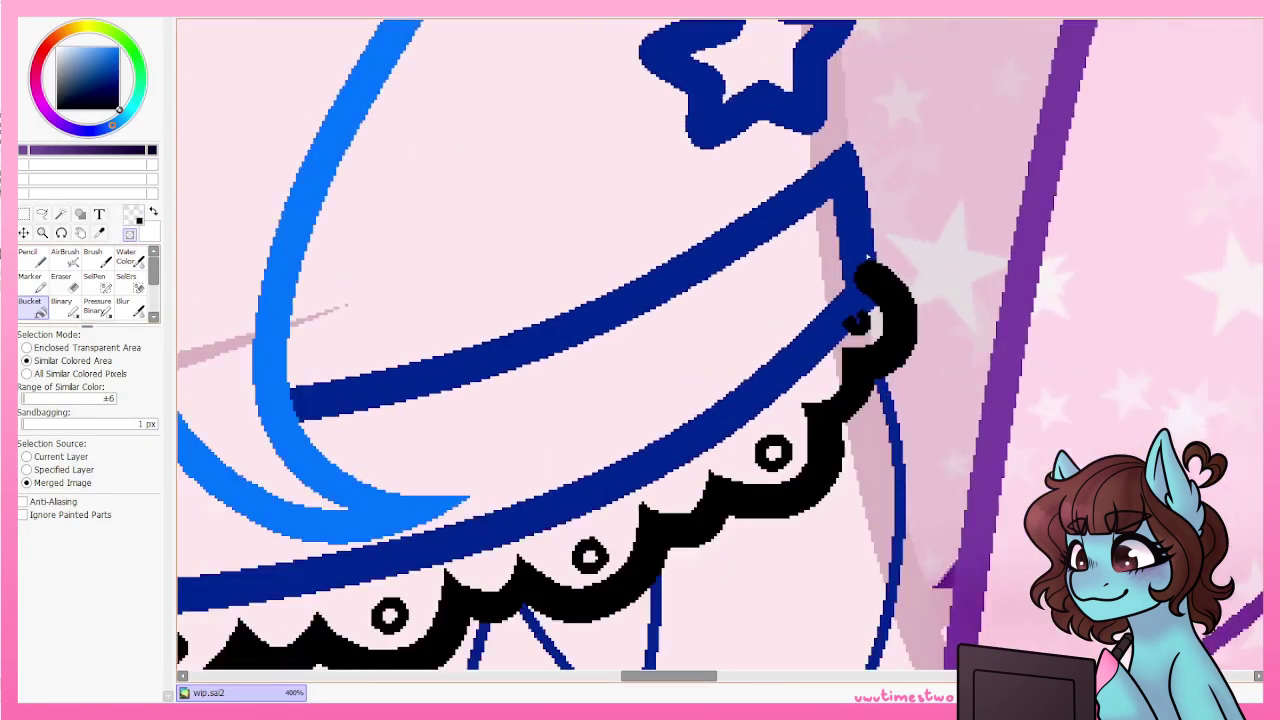
key(b)
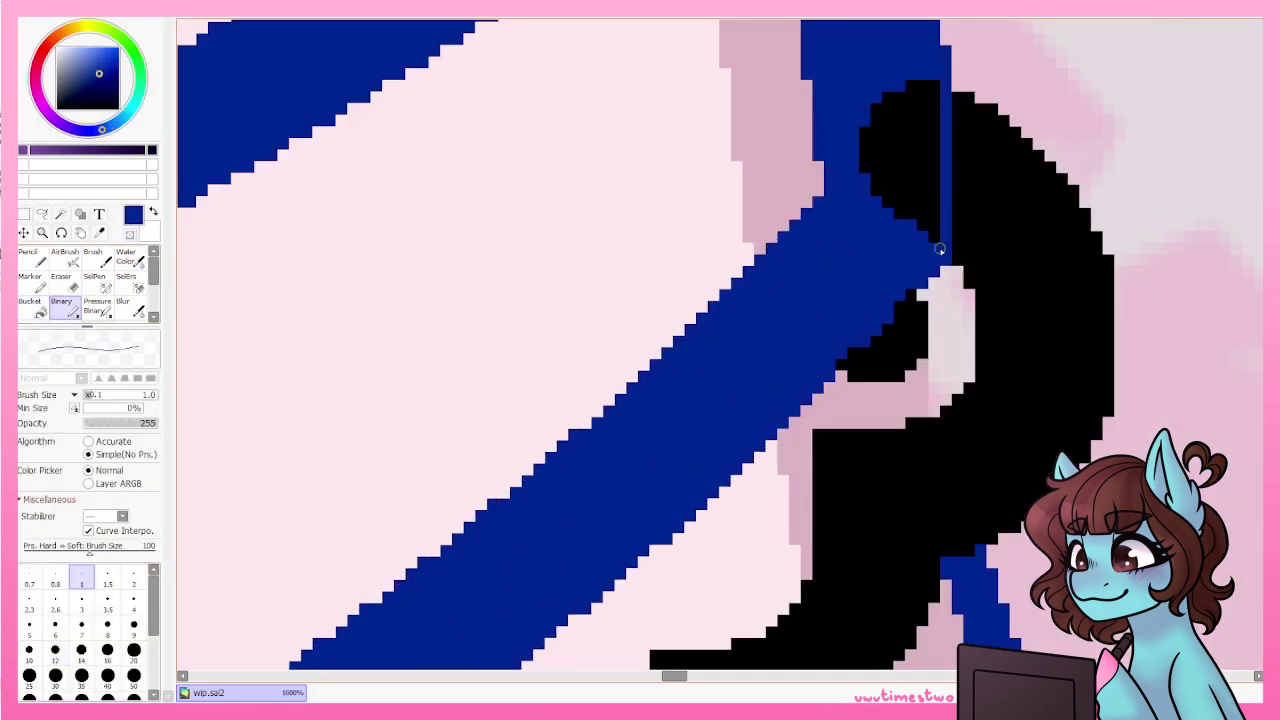
scroll(940, 249, down, 5)
scroll(671, 286, up, 1)
key(])
key(])
key(])
key(])
key(])
key(])
key(])
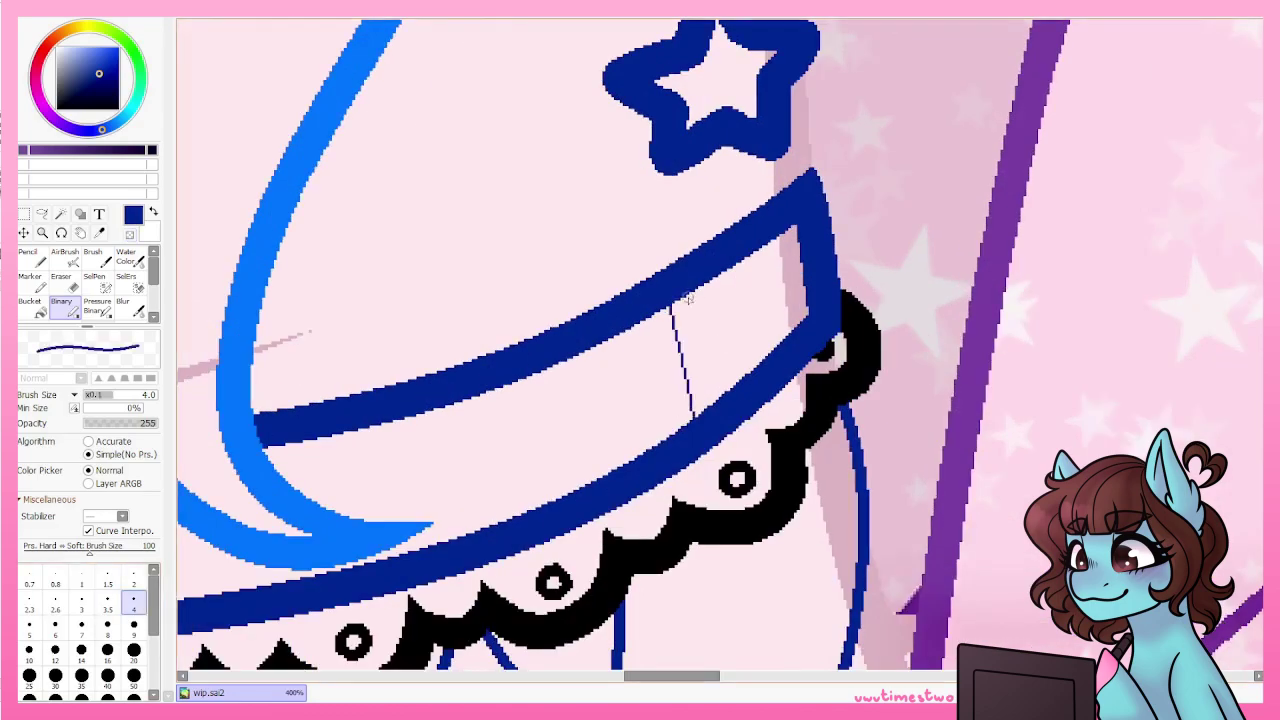
Draw a straight black chain from the small ear ring down to the star charm with the size 4 Binary pen.
scroll(688, 298, down, 3)
scroll(651, 265, up, 2)
key(x)
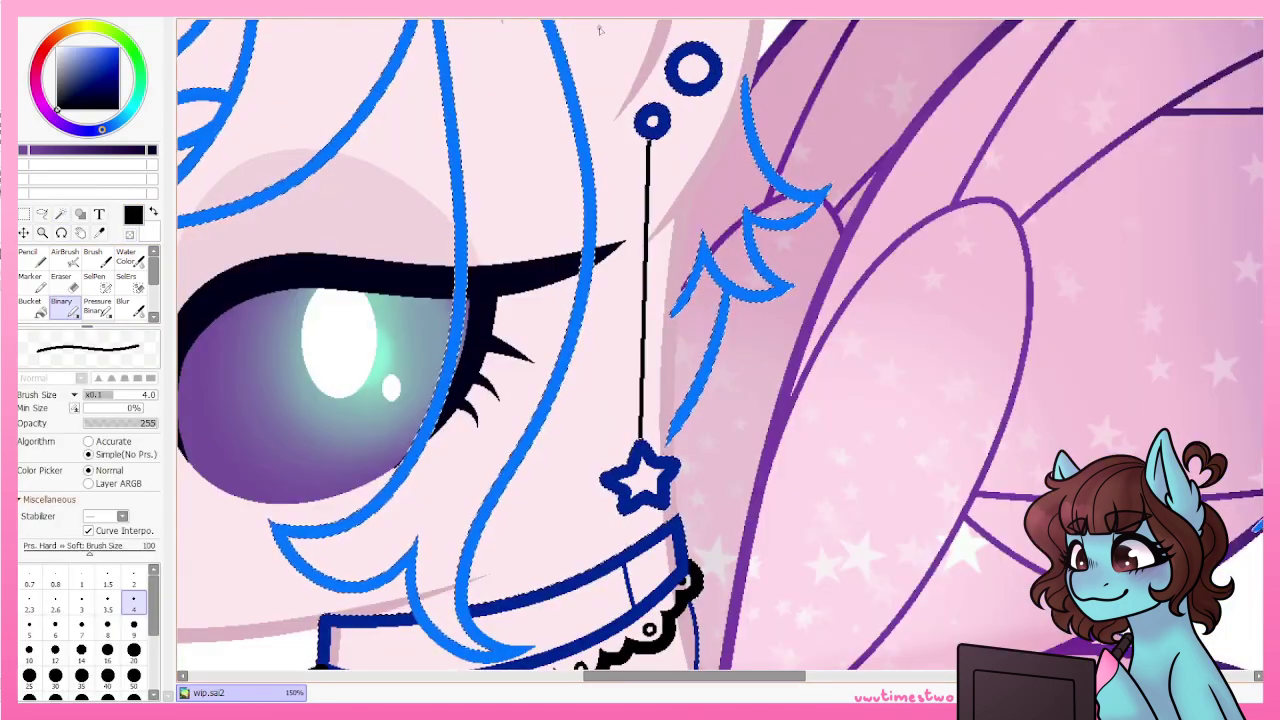
scroll(640, 470, up, 2)
scroll(600, 400, down, 2)
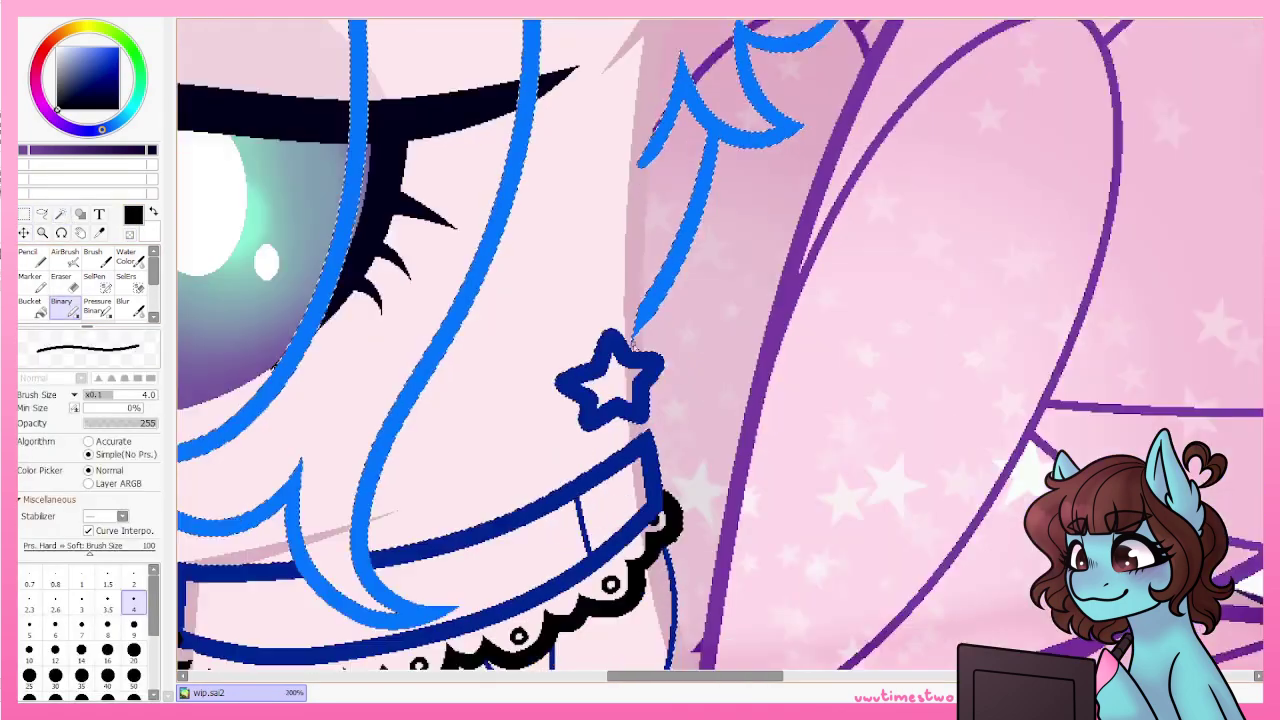
drag(609, 385, 612, 112)
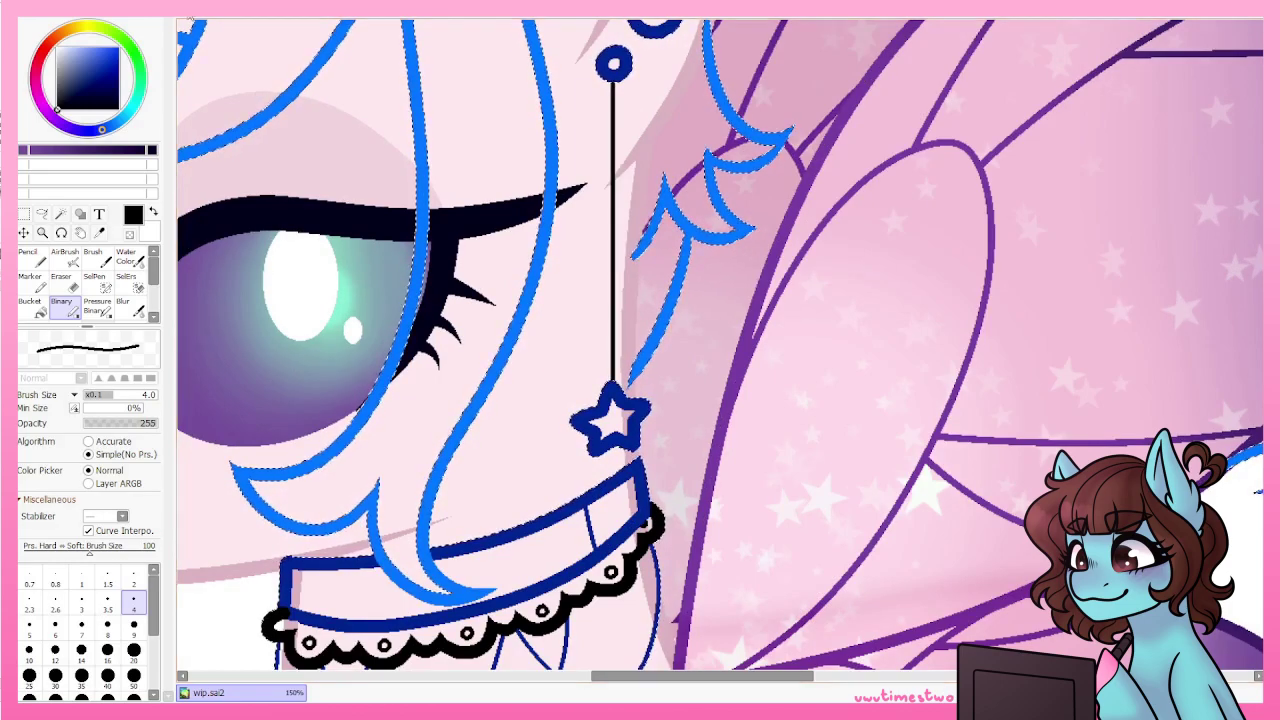
scroll(491, 309, up, 3)
scroll(491, 309, down, 4)
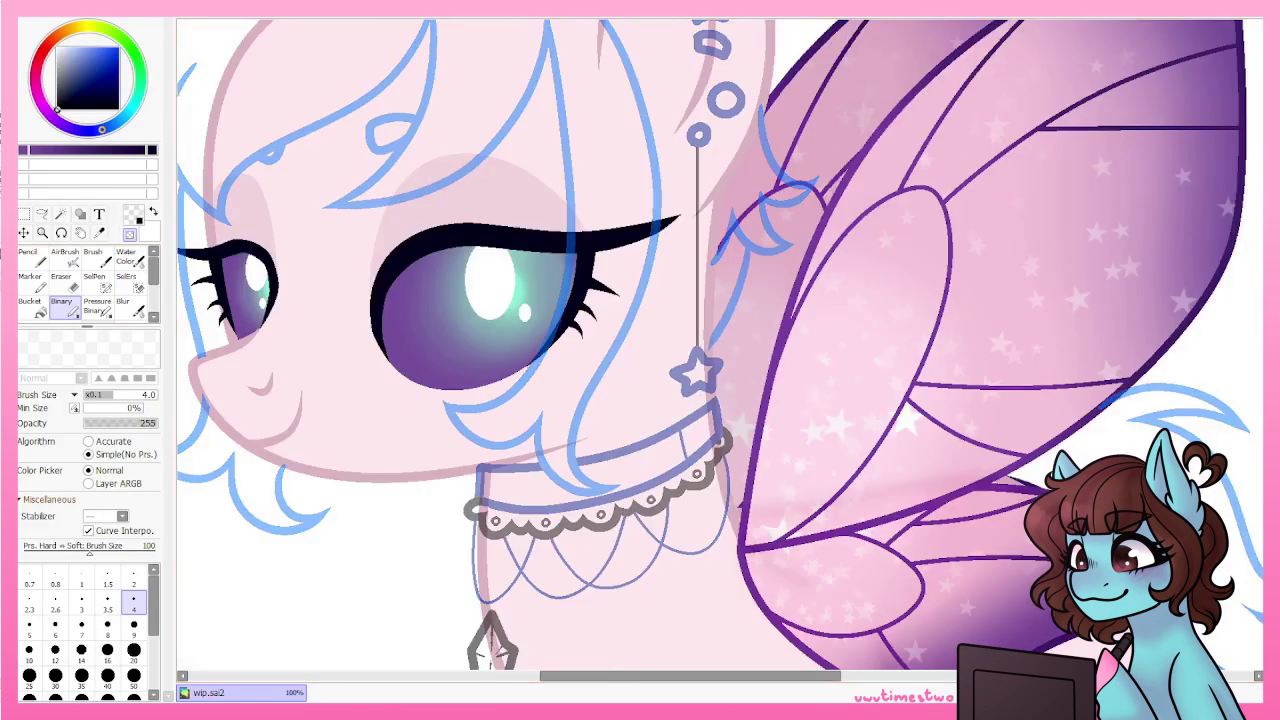
Erase the part of the rear mane line that overlaps the near ear with a transparent Bucket fill.
key(g)
scroll(577, 514, up, 4)
scroll(492, 168, down, 2)
scroll(492, 168, down, 2)
scroll(600, 180, up, 3)
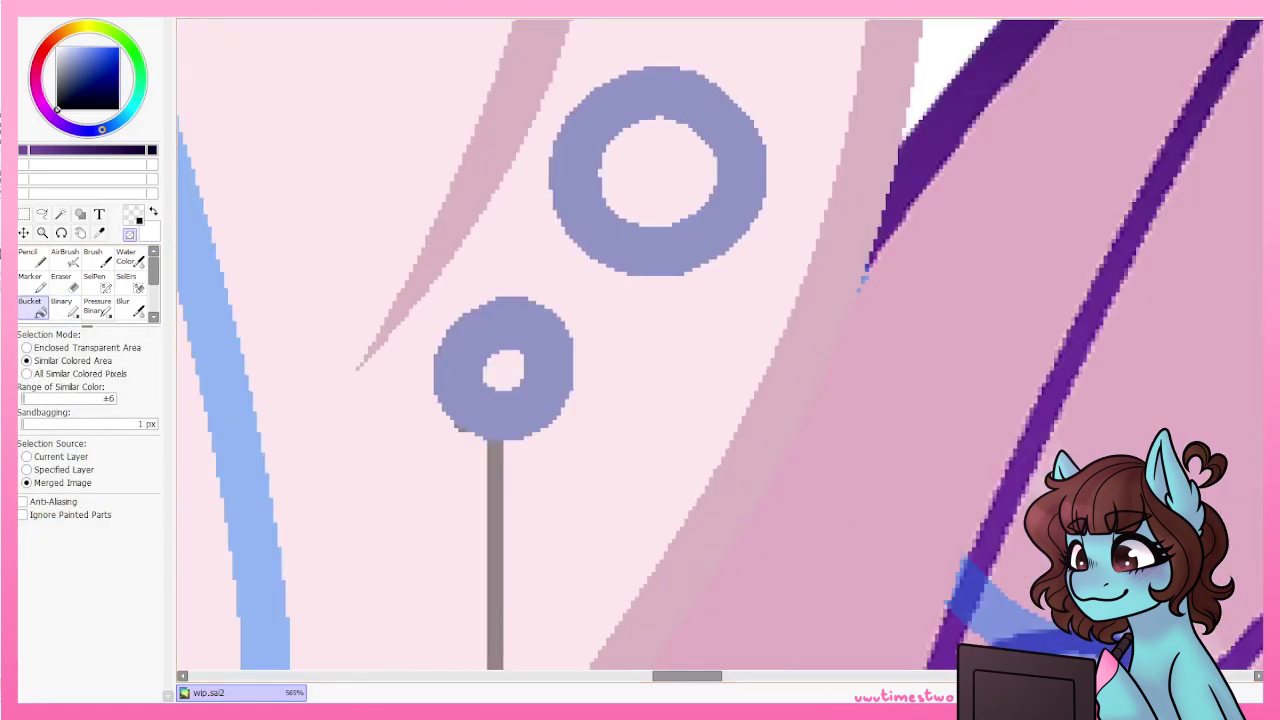
Cut the choker's upper front corner along the jawline by erasing with the Binary pen at size 1.
scroll(677, 191, down, 3)
scroll(677, 191, up, 4)
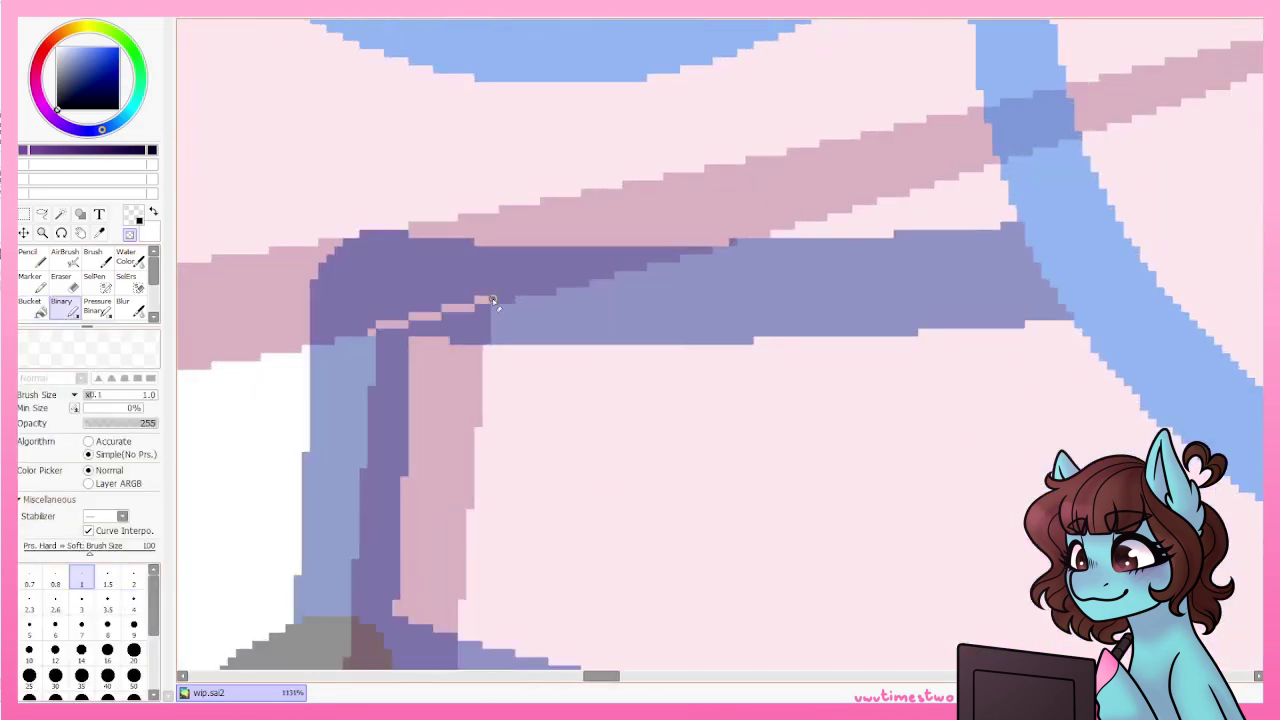
scroll(700, 300, down, 2)
scroll(824, 155, up, 3)
Trim the tail lines where they overlap the wings and hindquarters with transparent Bucket fills at a similar-color range of ±8.
scroll(824, 155, down, 6)
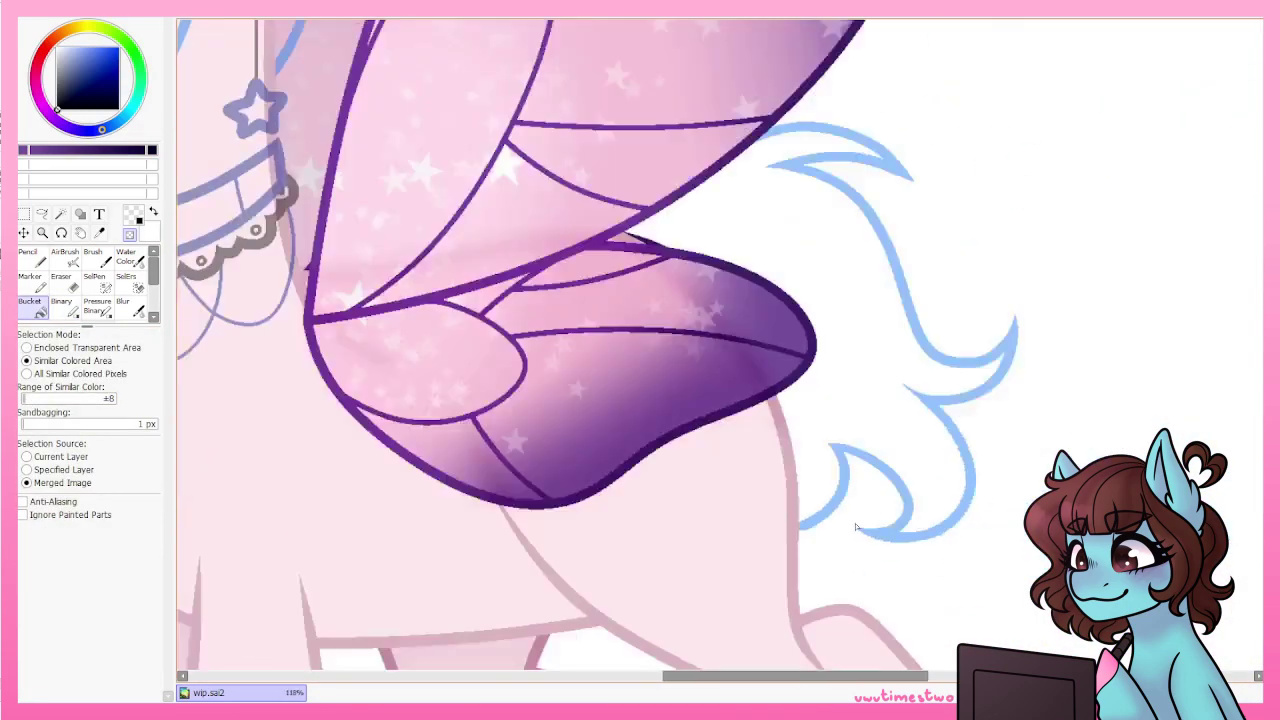
scroll(553, 428, up, 3)
scroll(552, 429, down, 3)
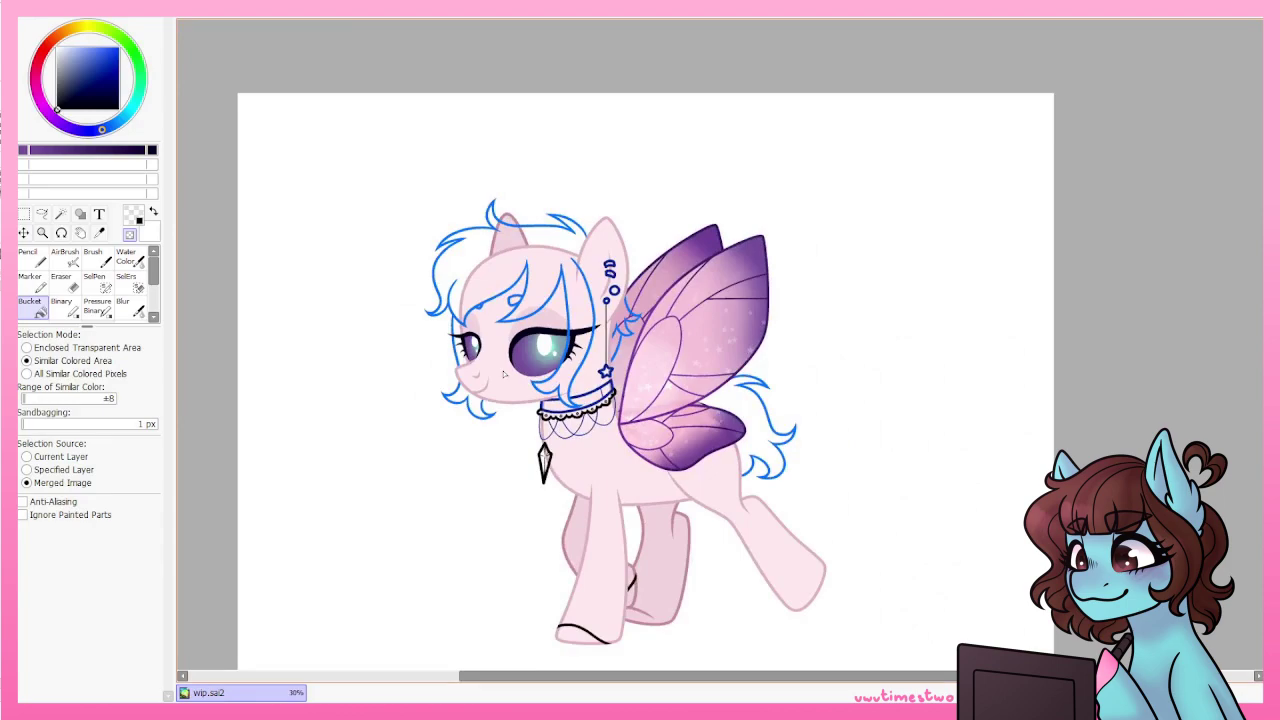
Select the near eye's outer lashes with the Magic Wand and cut a gap between the head outline and the near ear.
key(w)
scroll(525, 395, up, 3)
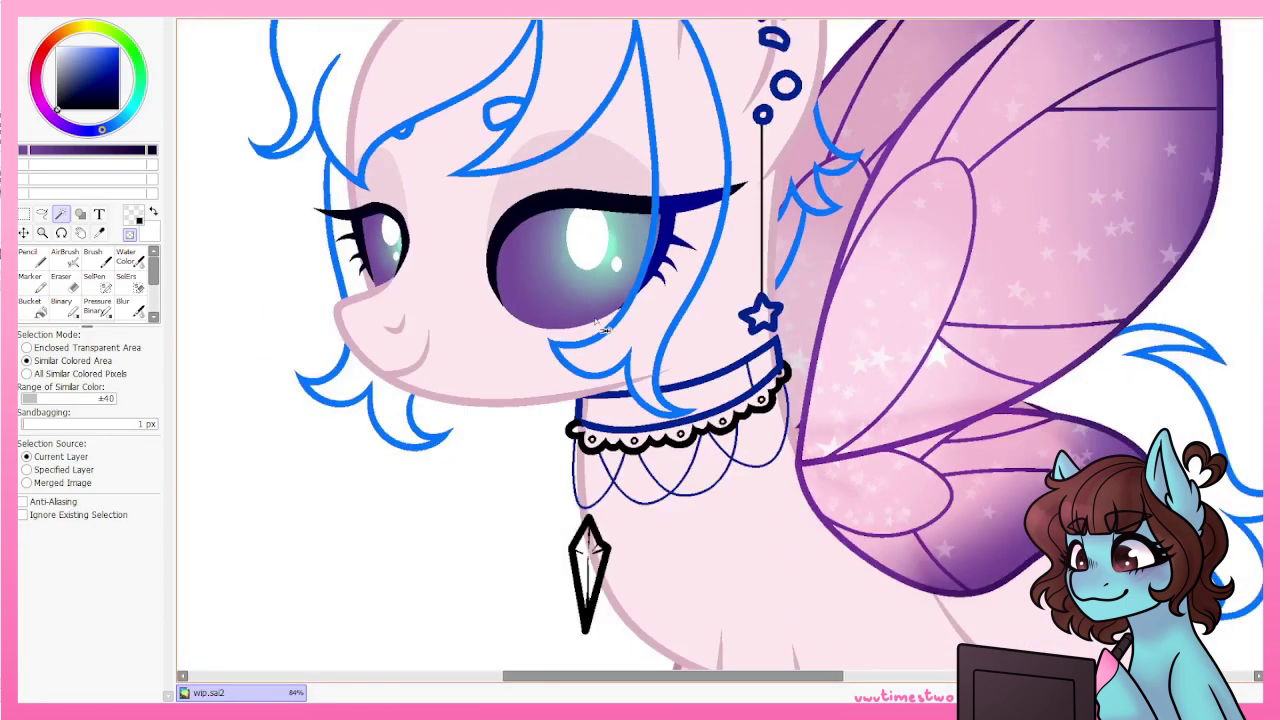
scroll(600, 325, down, 3)
key(b)
scroll(660, 150, up, 6)
click(30, 310)
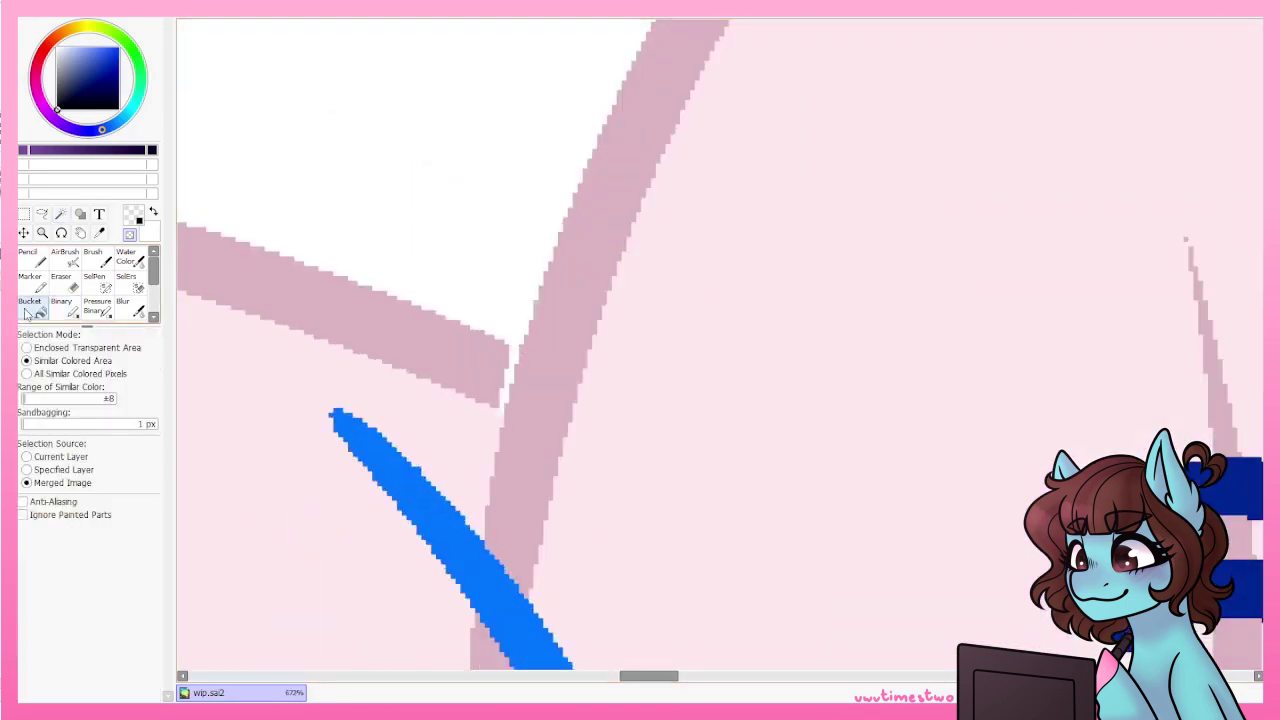
Clear the head and eye artwork beneath the bangs and long side strand with transparent Bucket fills at range ±8.
scroll(514, 349, down, 5)
scroll(514, 349, up, 5)
scroll(555, 344, down, 3)
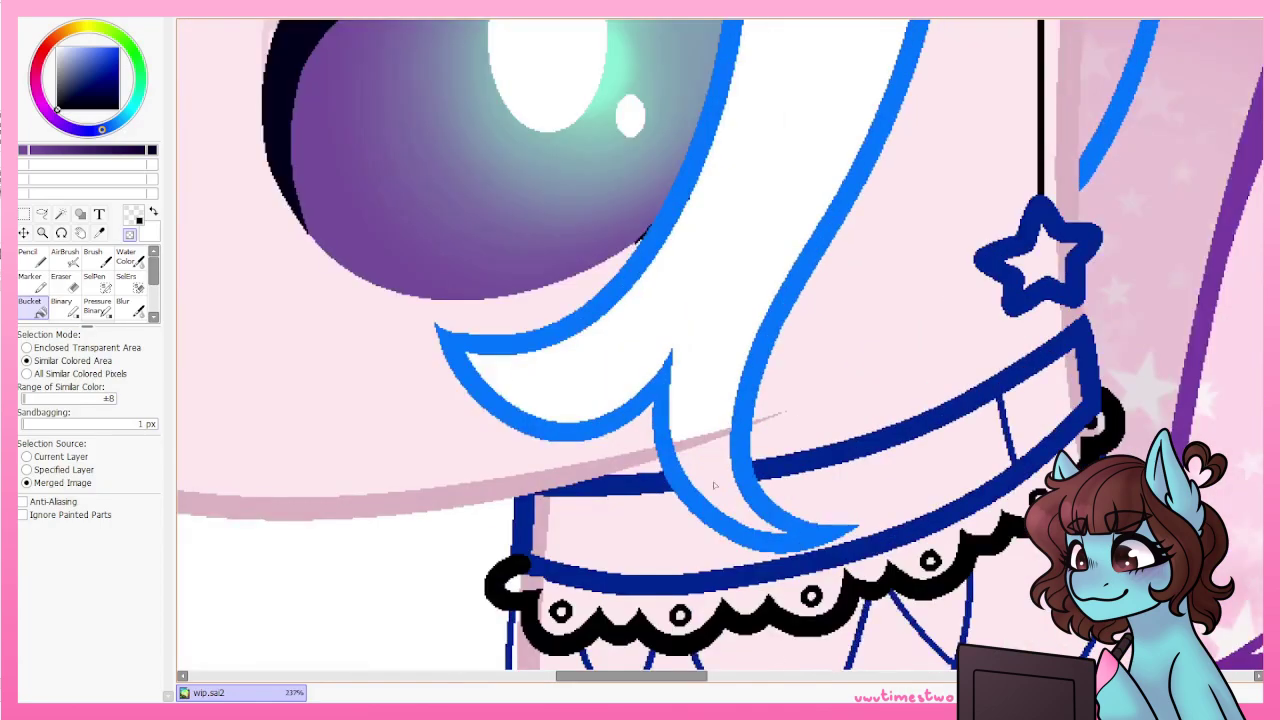
scroll(555, 344, up, 3)
scroll(801, 121, down, 5)
scroll(801, 121, up, 6)
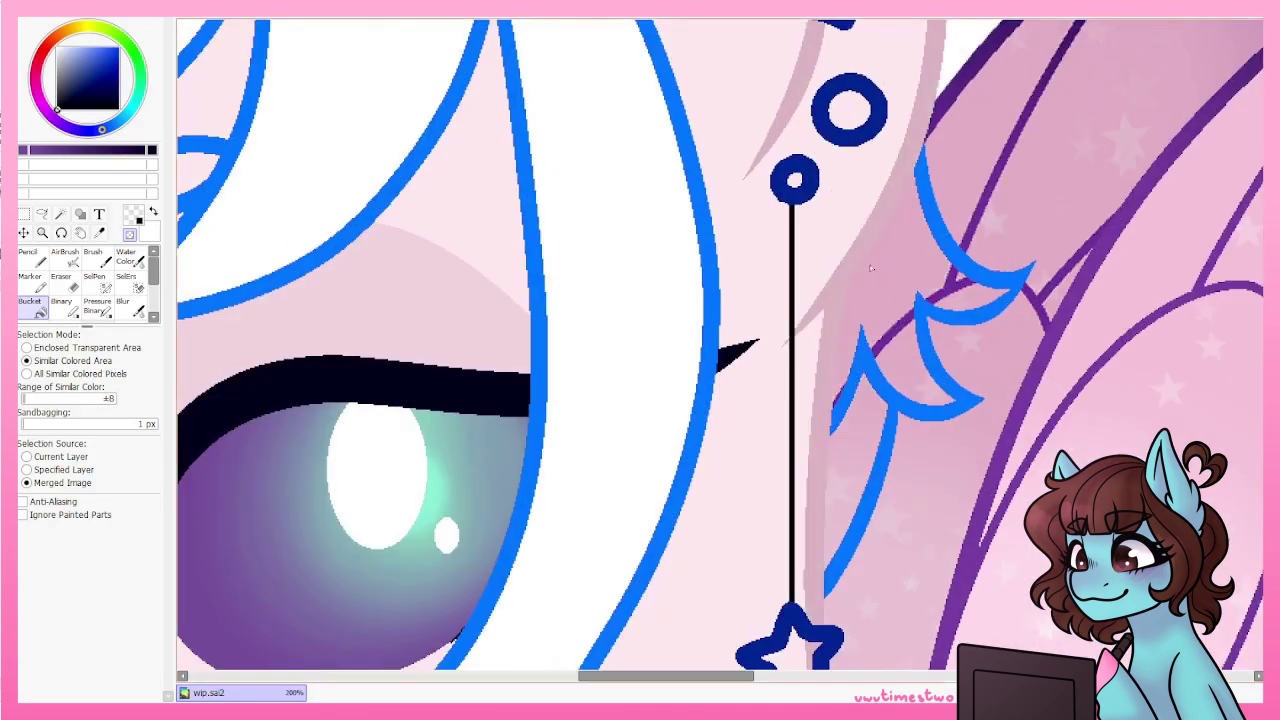
Clear the wing artwork beneath the upper rear mane tufts with transparent Bucket fills at a similar-color range of ±10.
scroll(743, 215, up, 3)
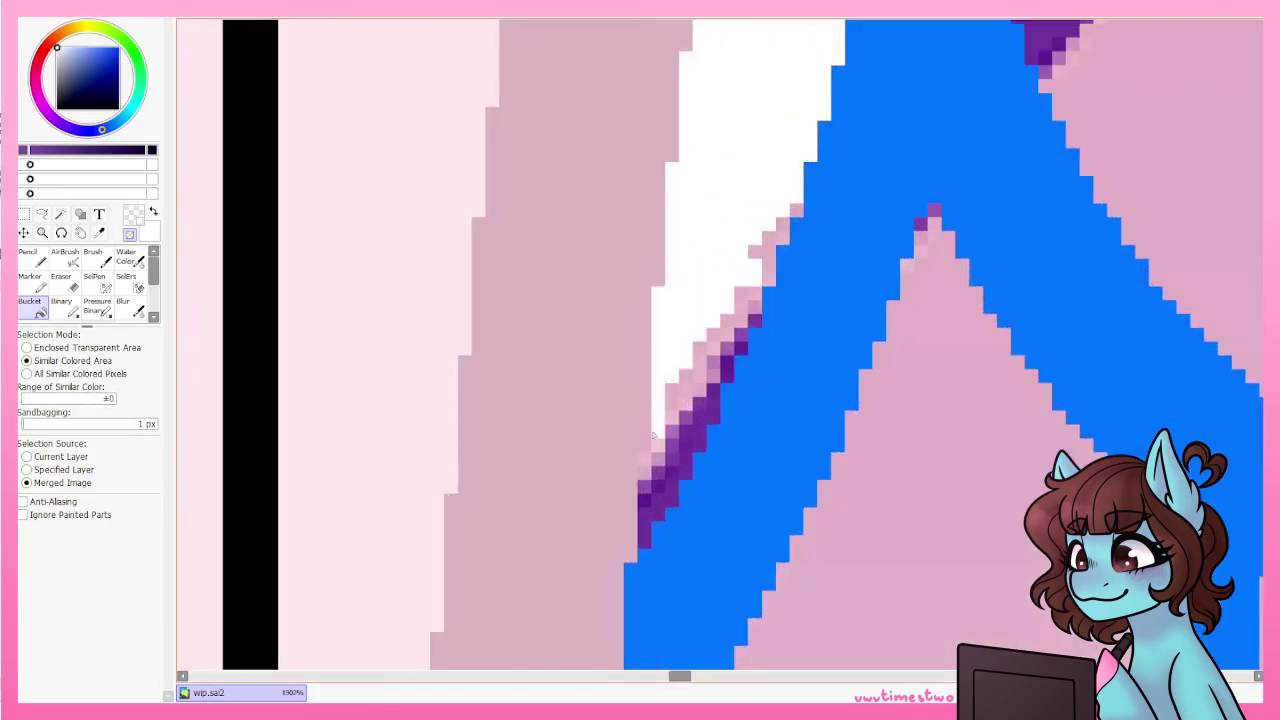
click(25, 398)
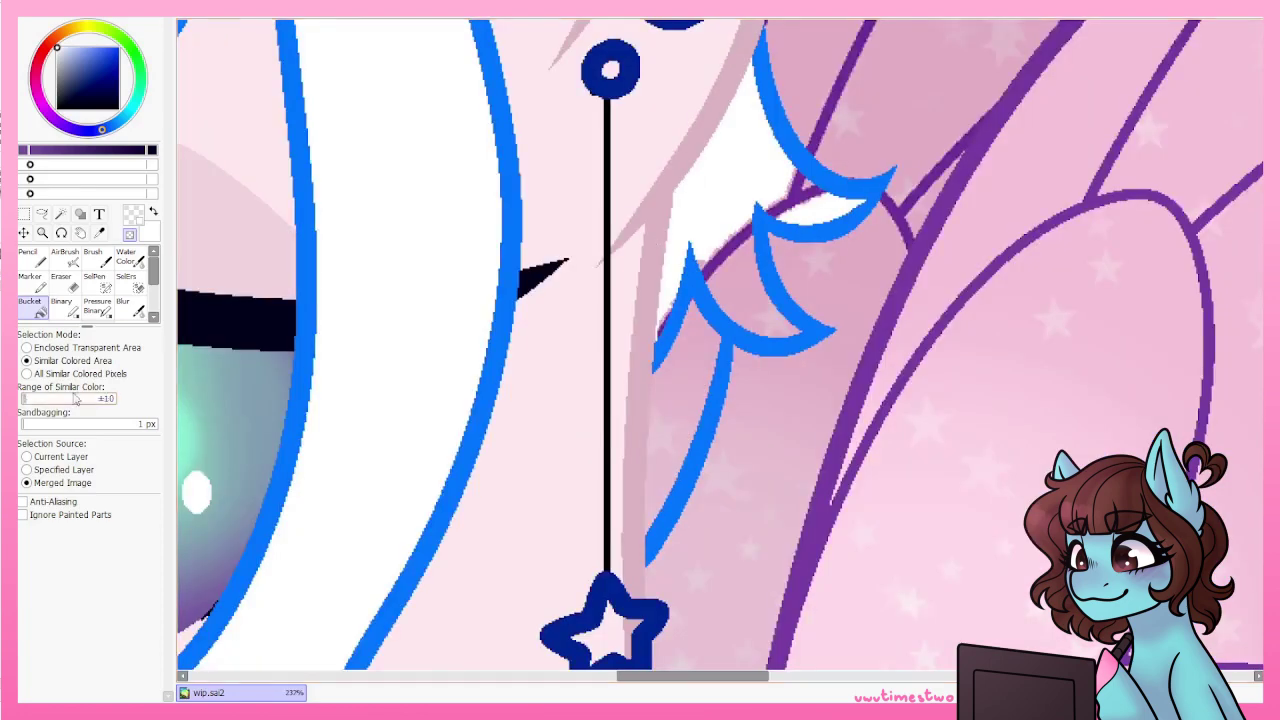
scroll(618, 347, up, 3)
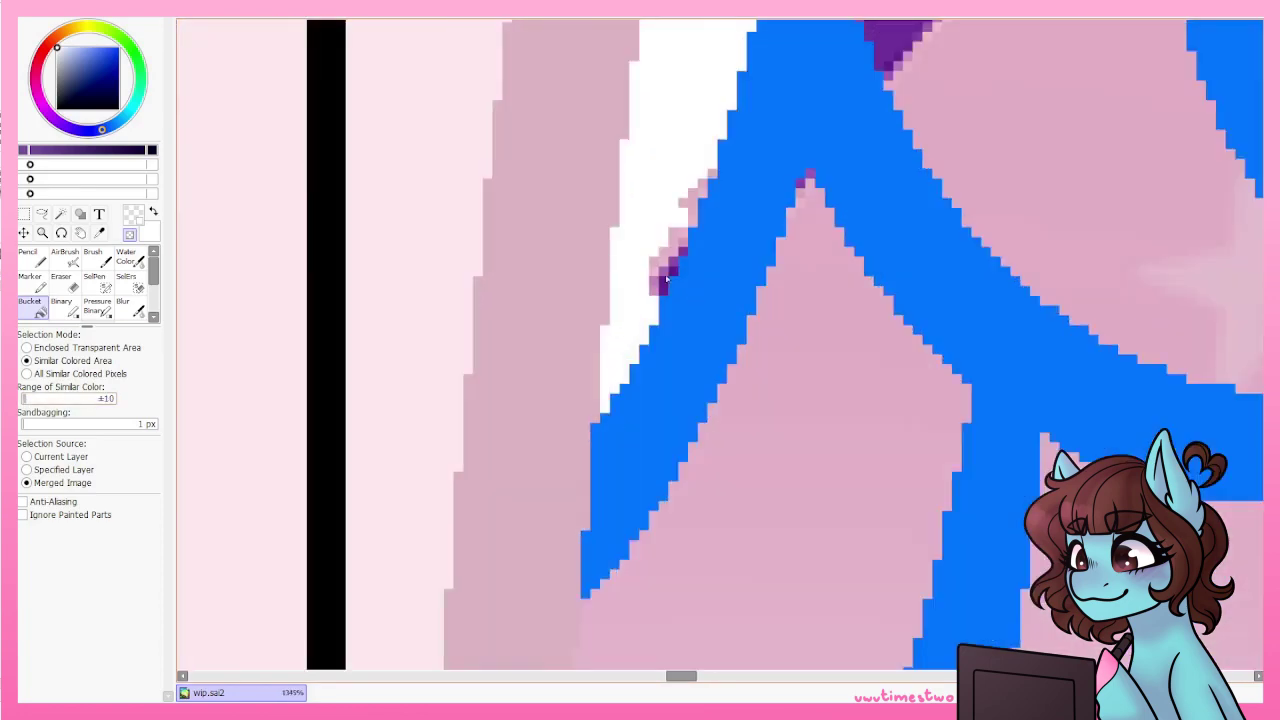
scroll(673, 247, down, 3)
scroll(580, 215, up, 4)
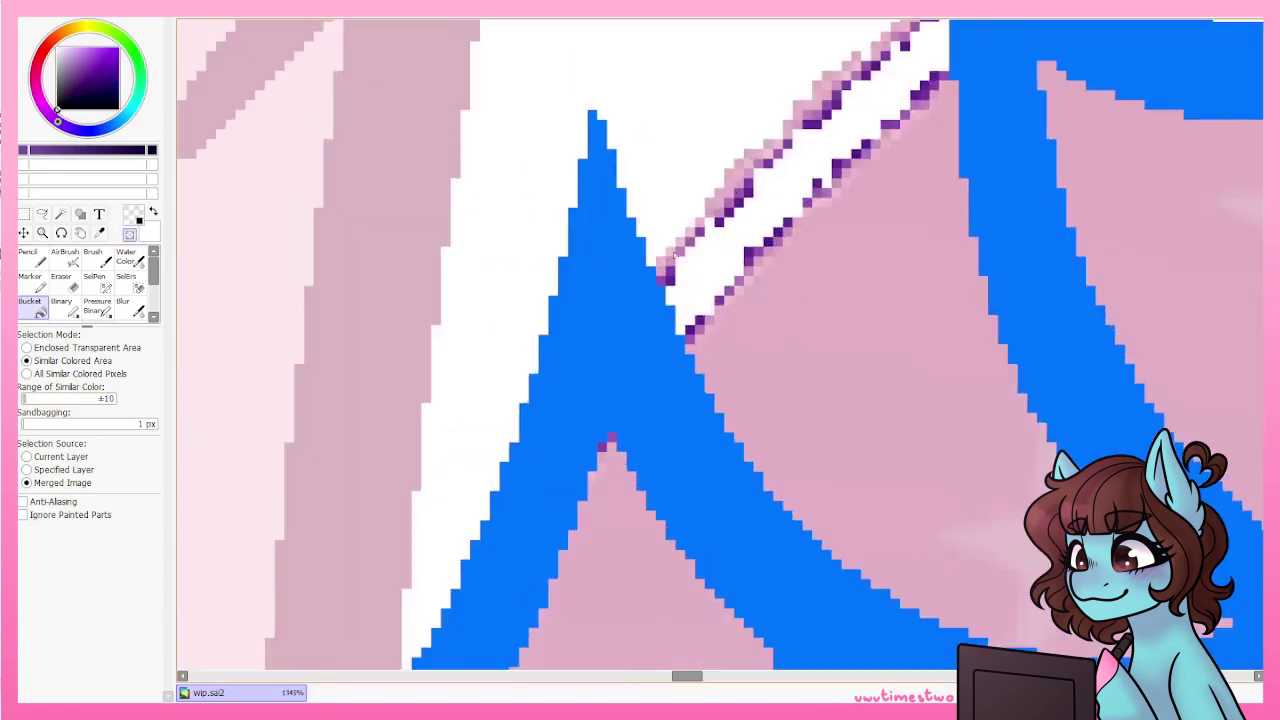
scroll(586, 175, down, 4)
scroll(586, 175, up, 5)
scroll(586, 175, up, 2)
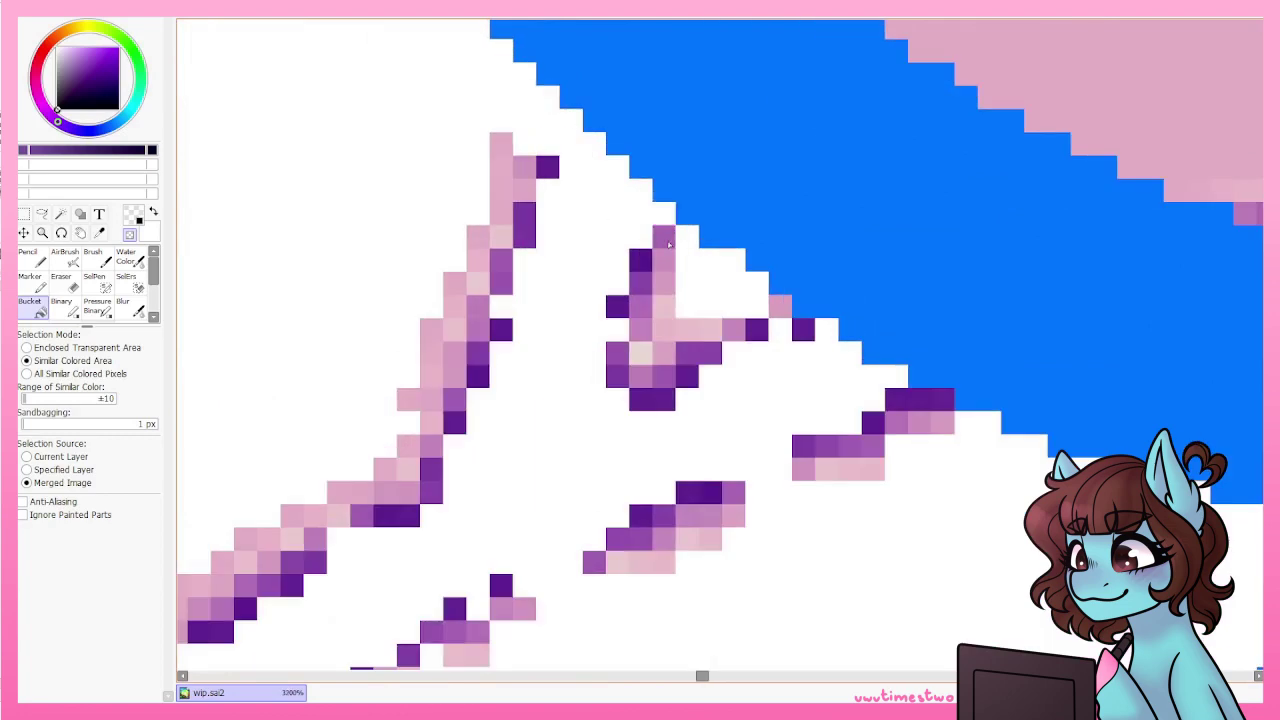
Wipe away the leftover wing pixels inside the rear mane tufts by erasing with the Binary pen at size 9.
scroll(905, 423, down, 4)
scroll(424, 513, up, 3)
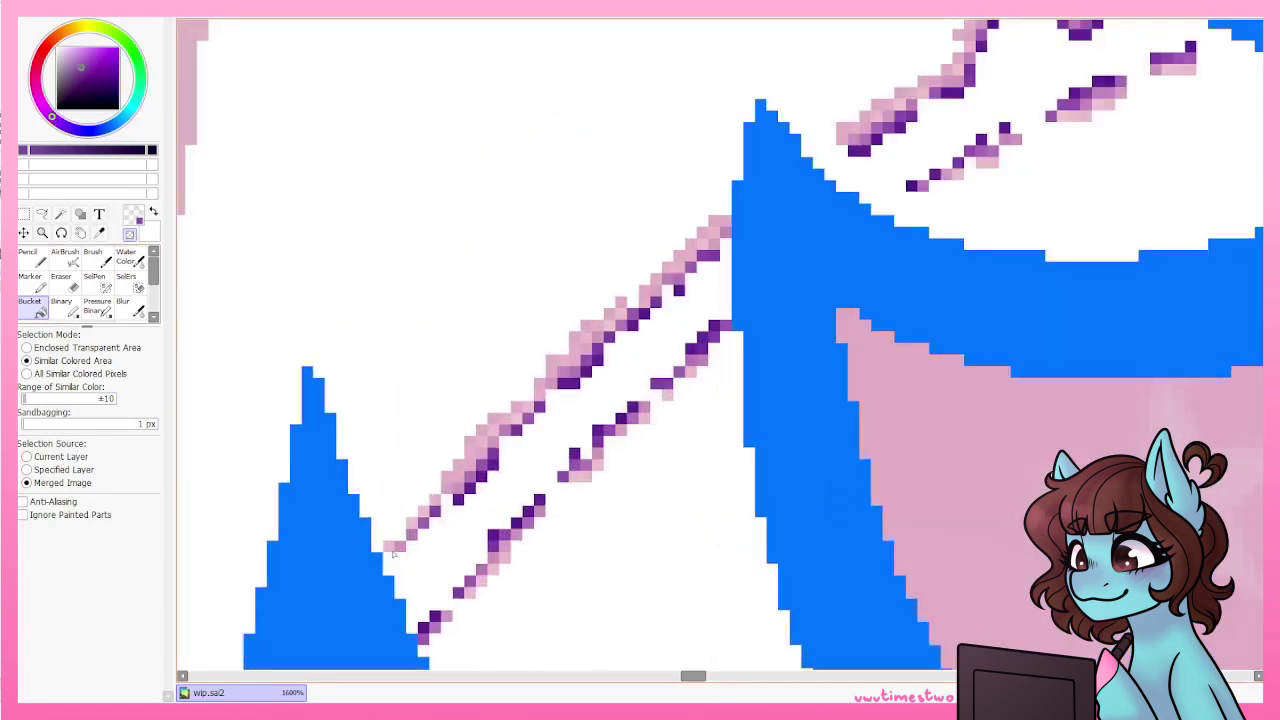
key(b)
scroll(466, 563, down, 5)
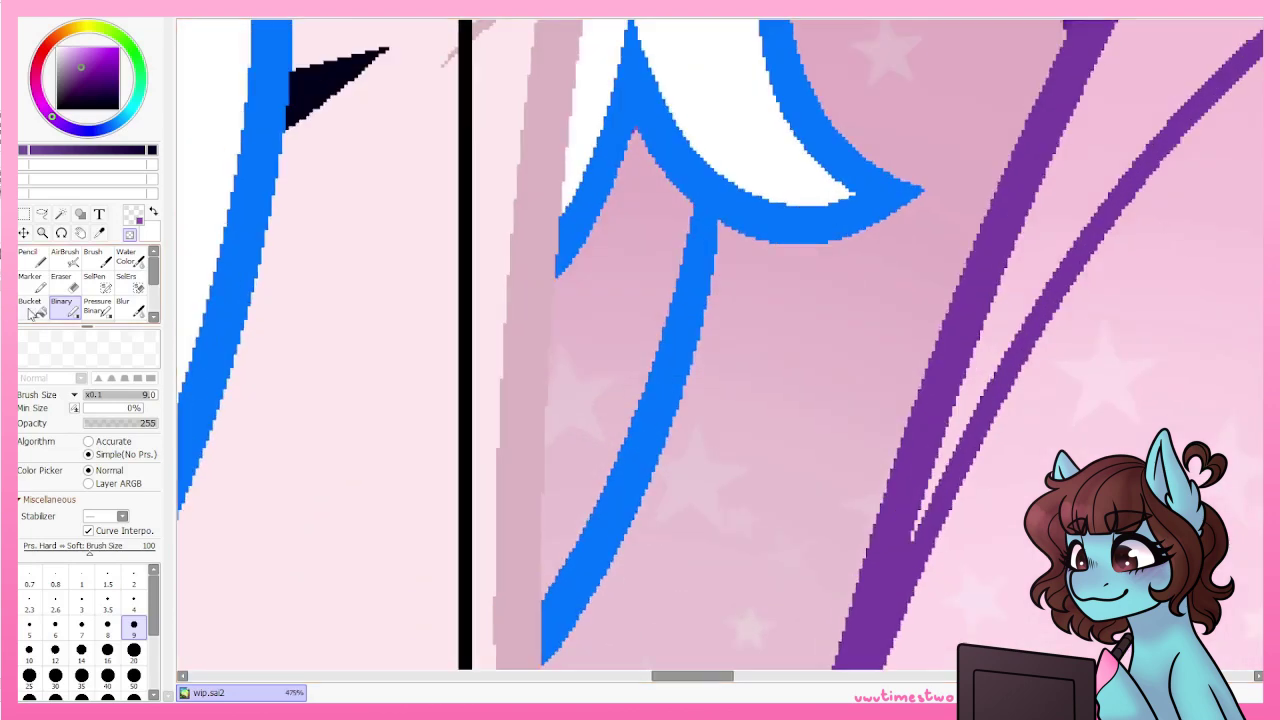
Clear the artwork beneath the lowest rear mane strand using transparent Bucket fills at range ±6 and the Binary eraser.
click(33, 313)
scroll(543, 410, up, 4)
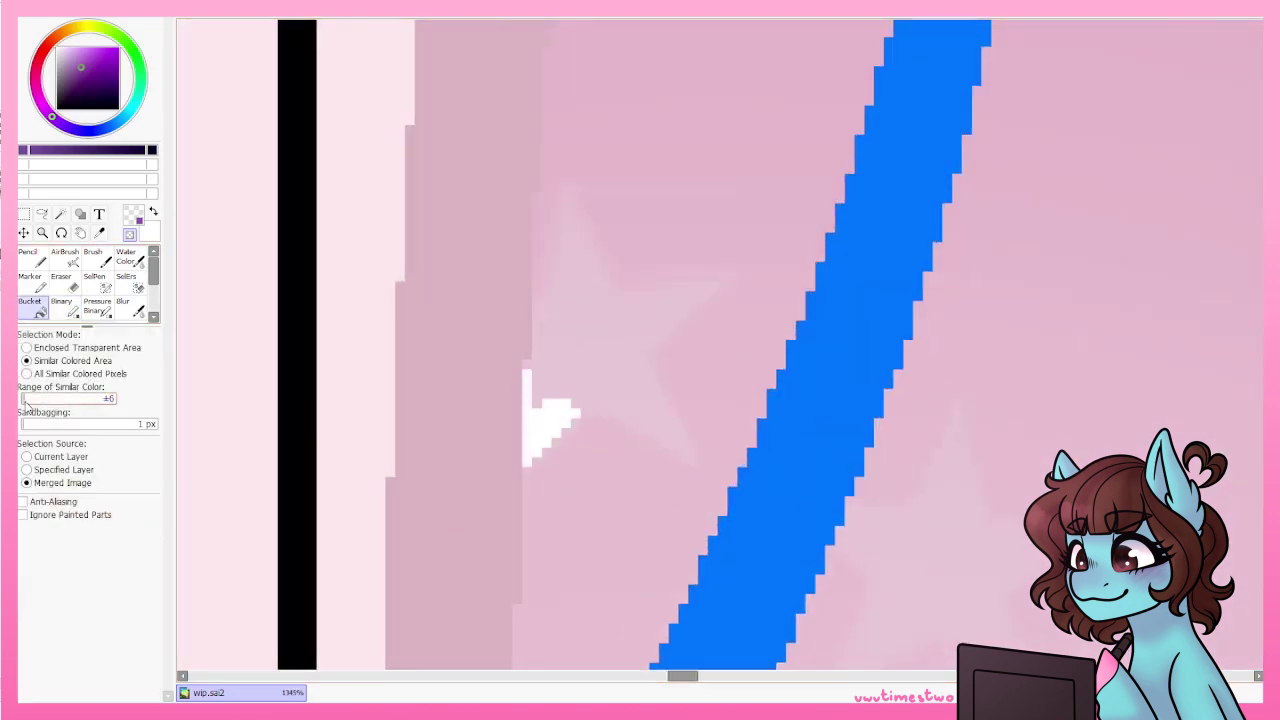
drag(27, 403, 29, 402)
key(b)
scroll(749, 366, down, 10)
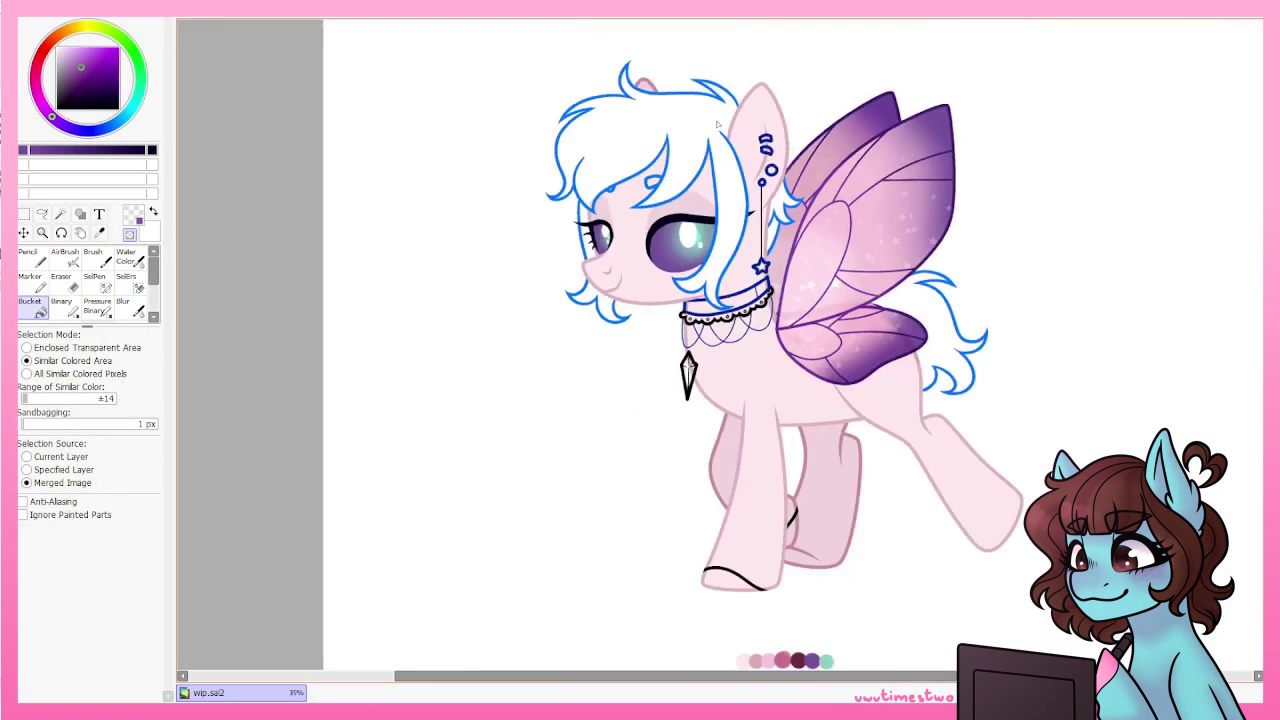
click(27, 399)
Select the enclosed mane areas, including the bangs, face-side strands and rear tufts, with the Magic Wand on the current layer.
key(w)
scroll(580, 160, up, 8)
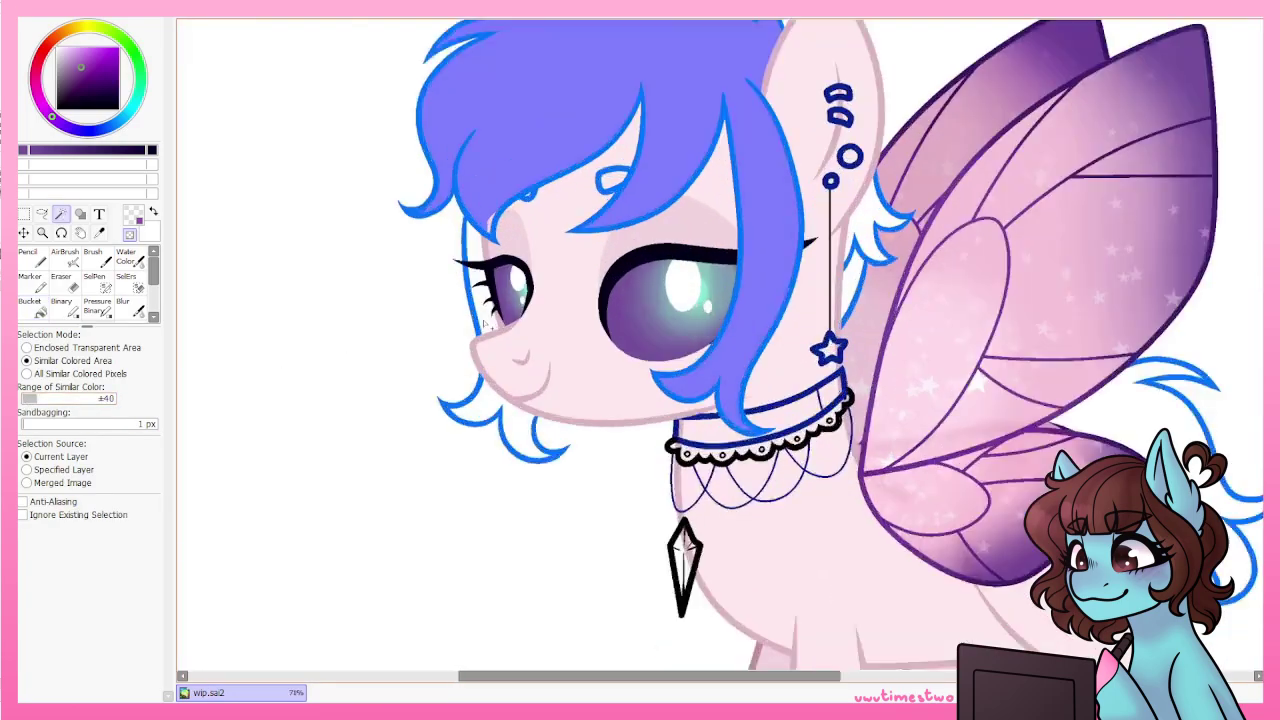
scroll(422, 428, down, 8)
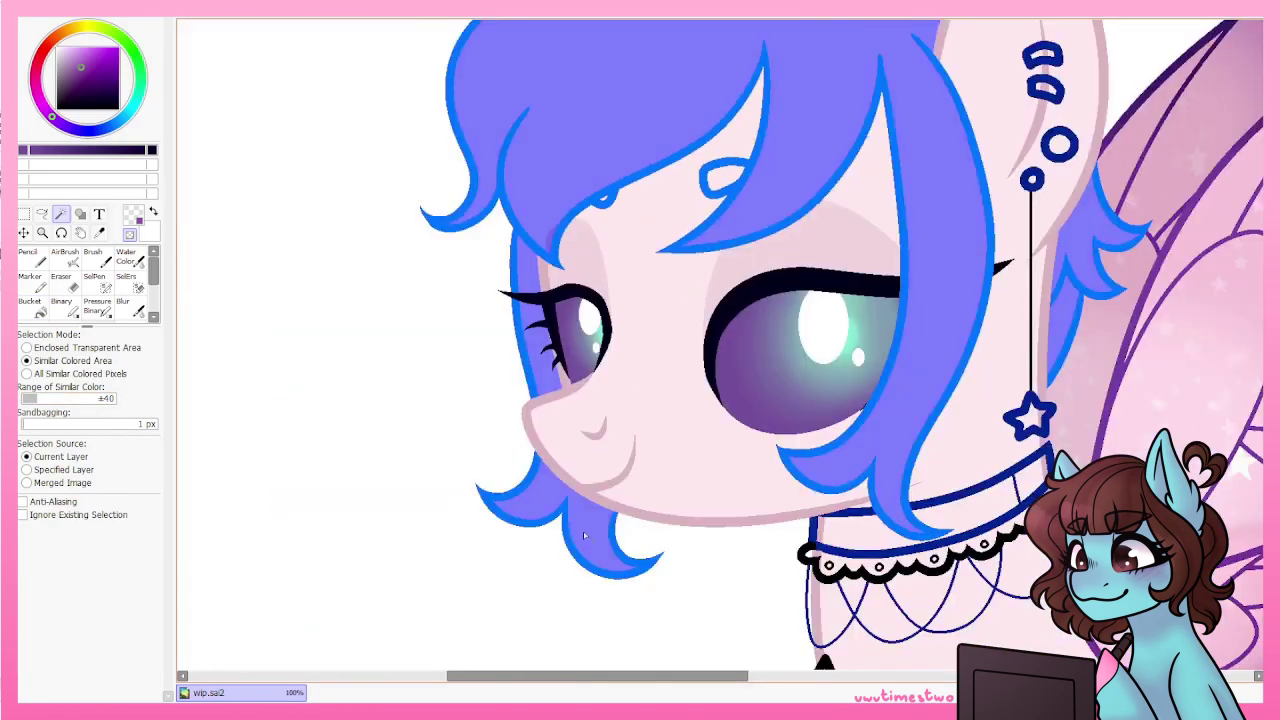
Fill the selected mane and tail with the palette's deep pink using the Pencil at sizes 350 and 700.
scroll(395, 126, down, 5)
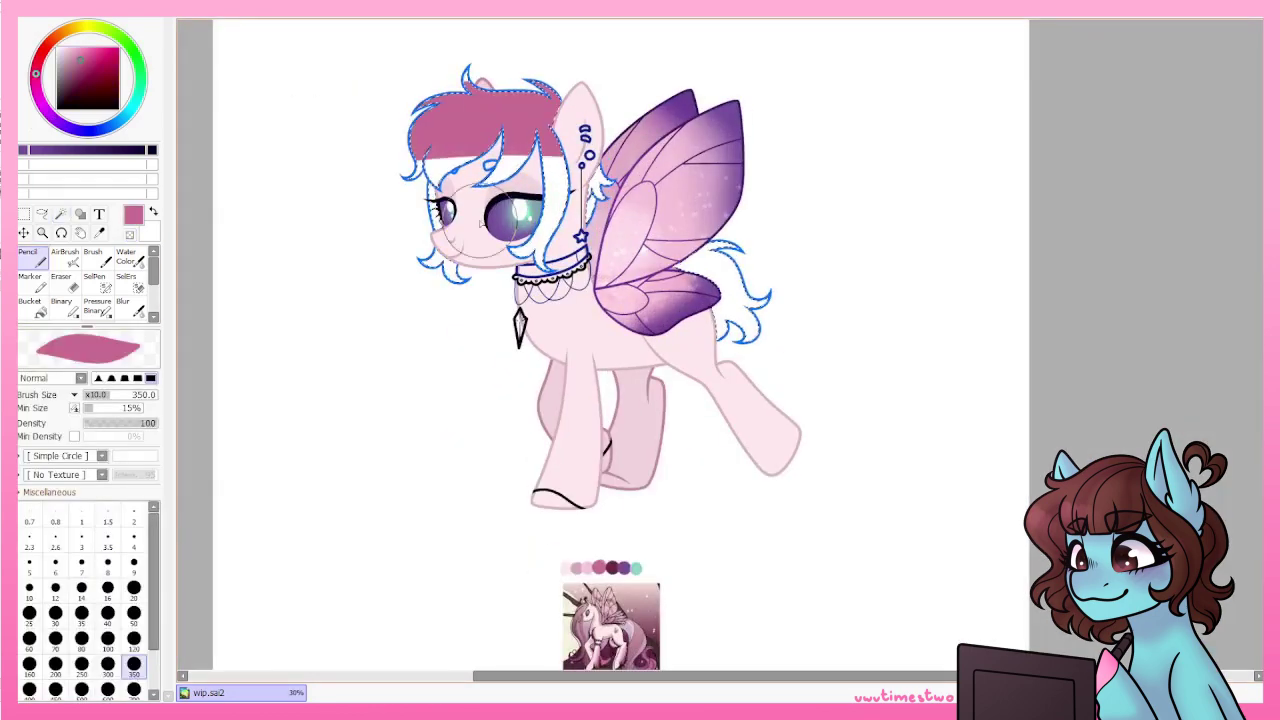
drag(480, 130, 571, 457)
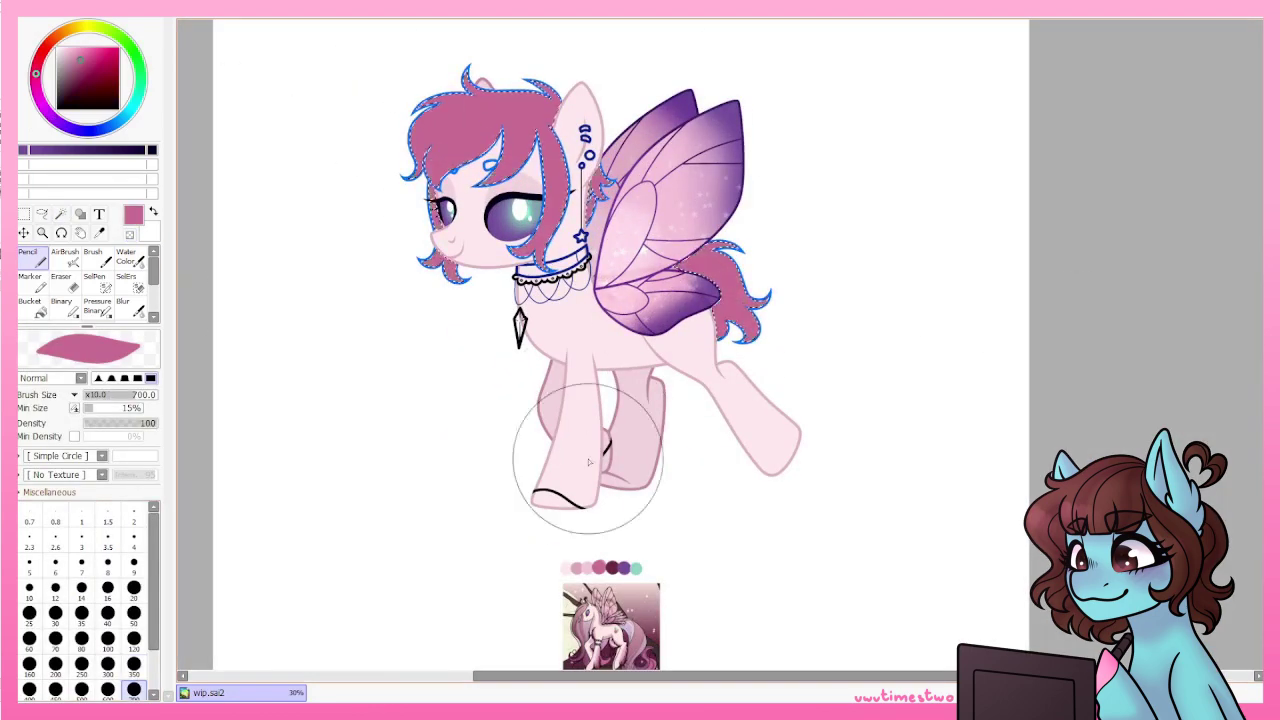
scroll(571, 457, up, 5)
scroll(528, 543, down, 5)
Paint the lower tips of the mane's front and side strands dark maroon with the Pencil at size 120.
click(134, 637)
scroll(508, 320, up, 4)
drag(540, 380, 800, 300)
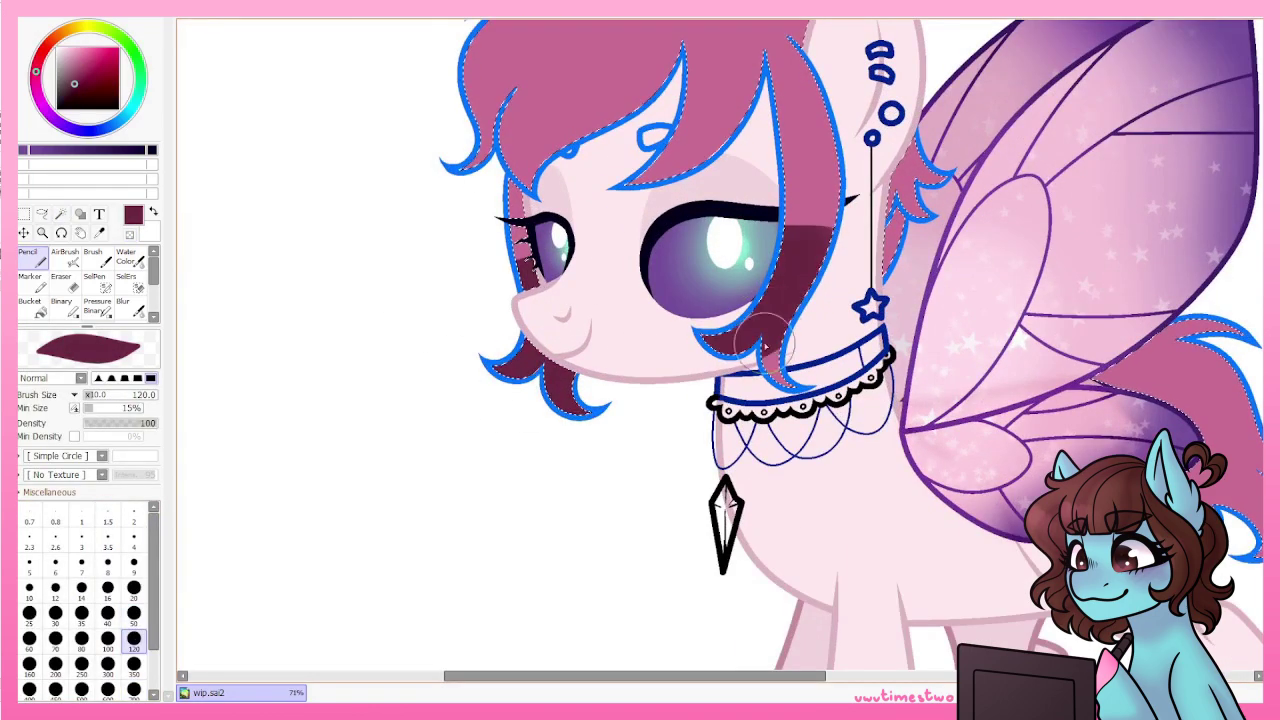
Blend the mane and tail's pink-to-maroon transition with mid-maroon Pencil strokes at size 120 and the Blur tool at sizes 120 and 350.
alt+click(651, 434)
mouse_move(800, 150)
mouse_down()
mouse_move(810, 270)
mouse_move(515, 235)
mouse_up()
key(b)
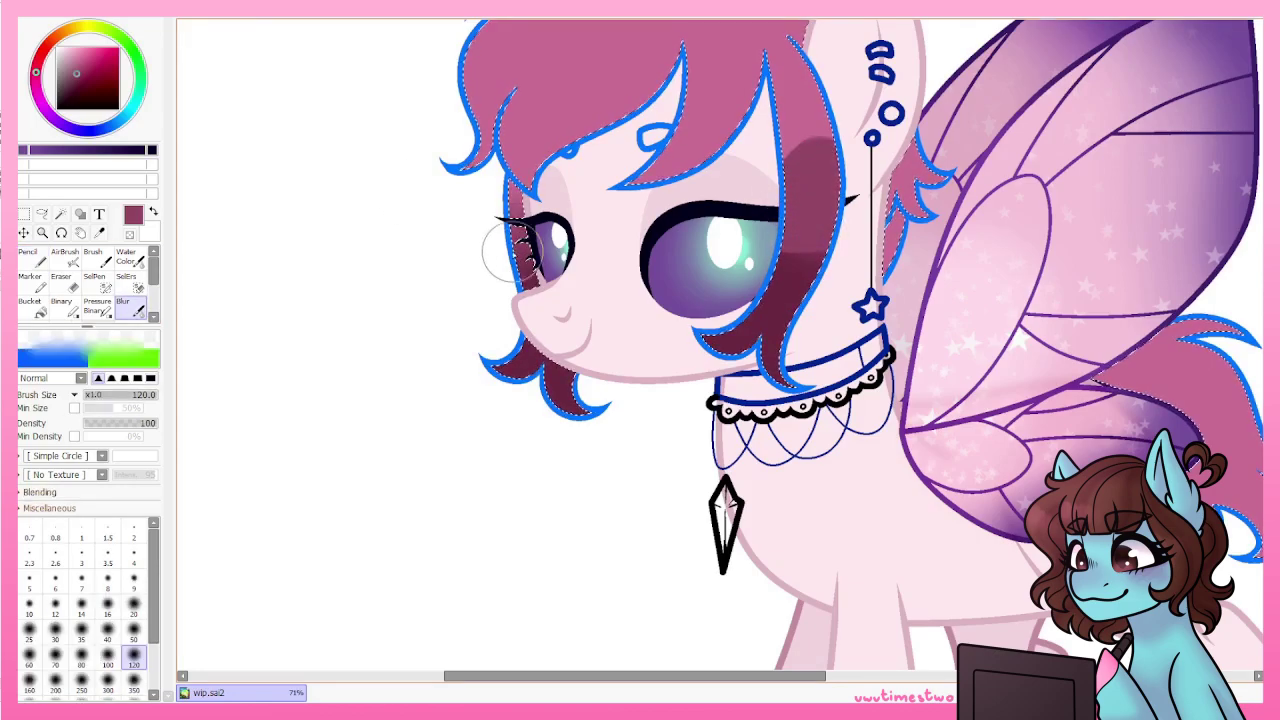
scroll(520, 235, down, 5)
scroll(857, 329, up, 5)
scroll(722, 313, down, 5)
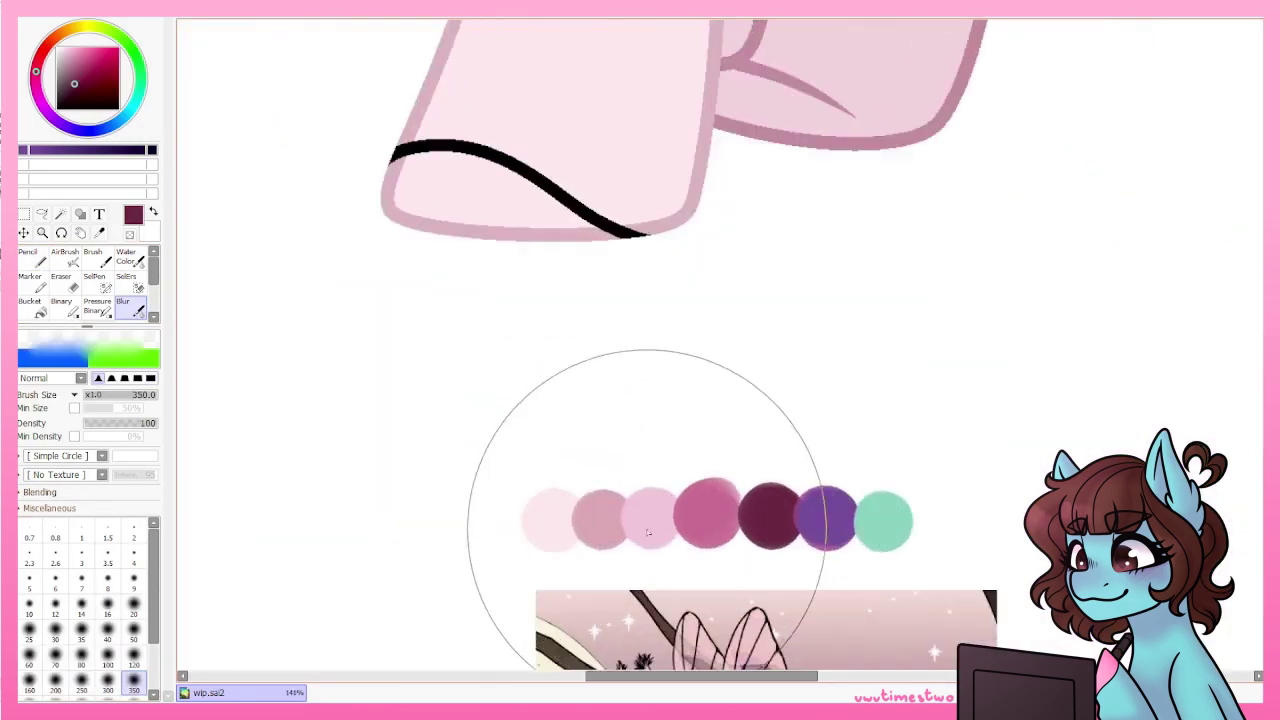
Draw wavy light pink streaks through the mane and tail with Pressure Binary at size 20, tinting them with the AirBrush at size 350.
alt+click(614, 486)
scroll(577, 283, up, 5)
click(97, 306)
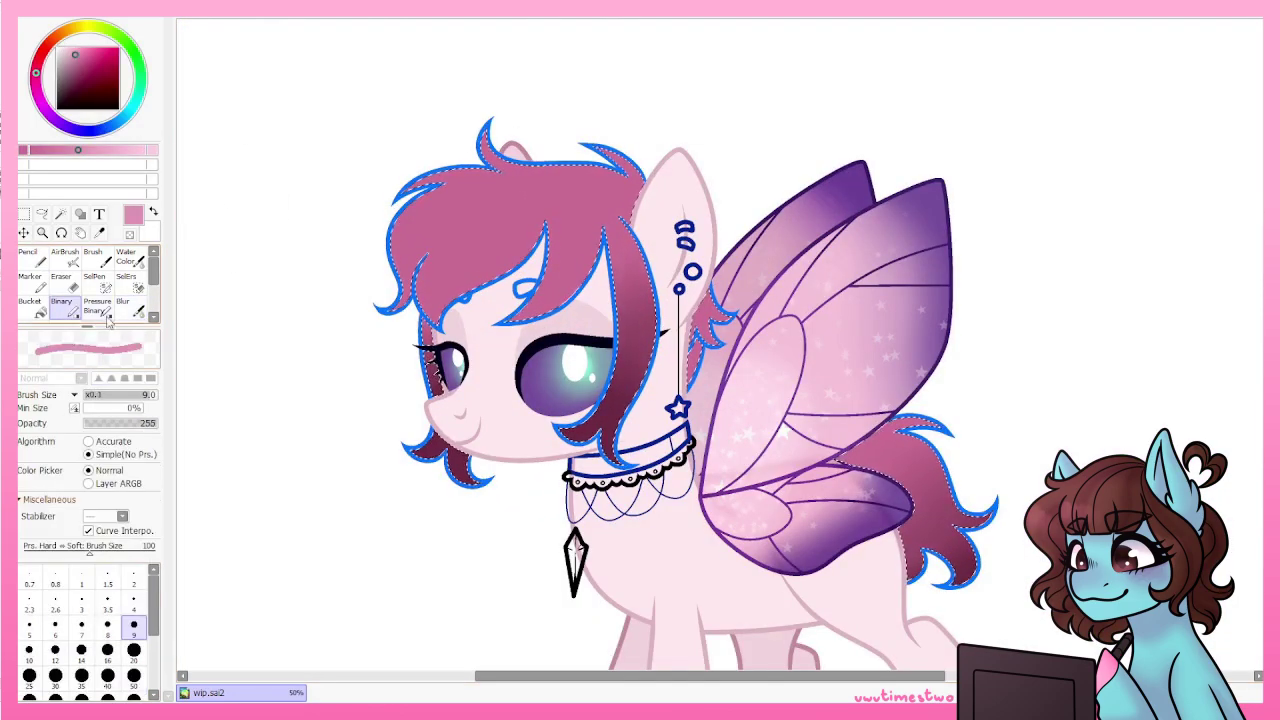
drag(630, 190, 560, 300)
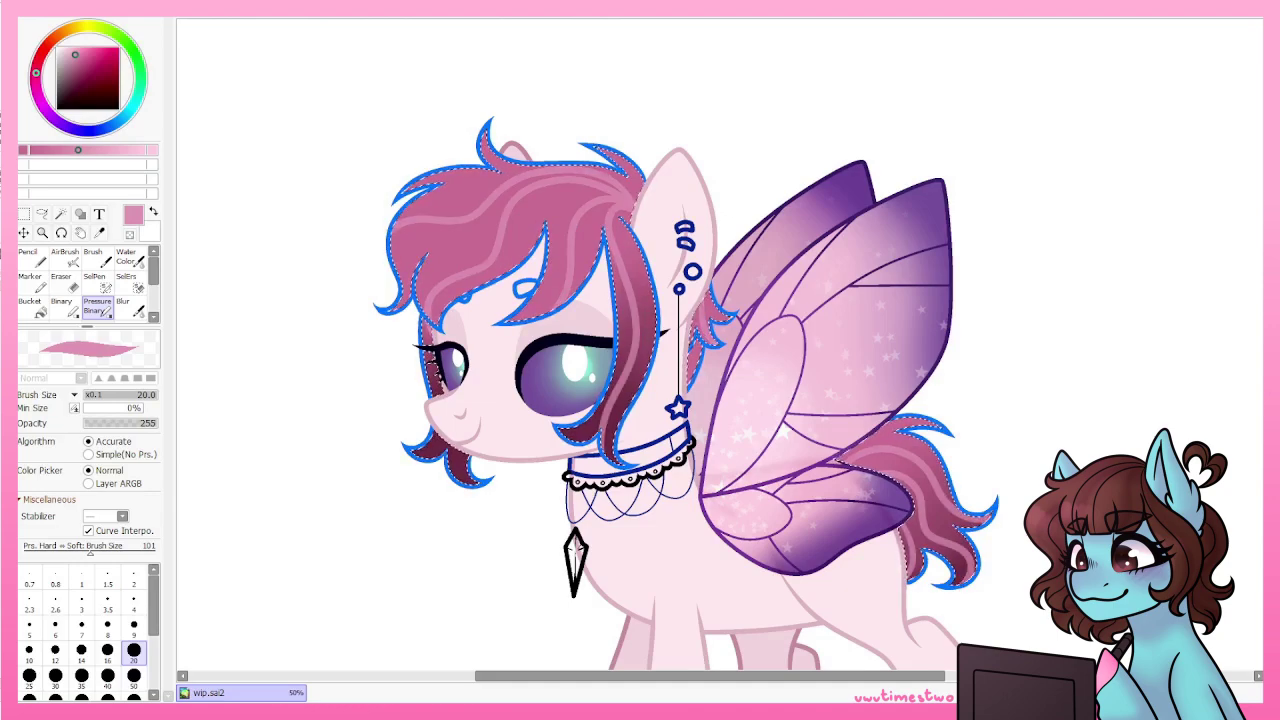
click(65, 256)
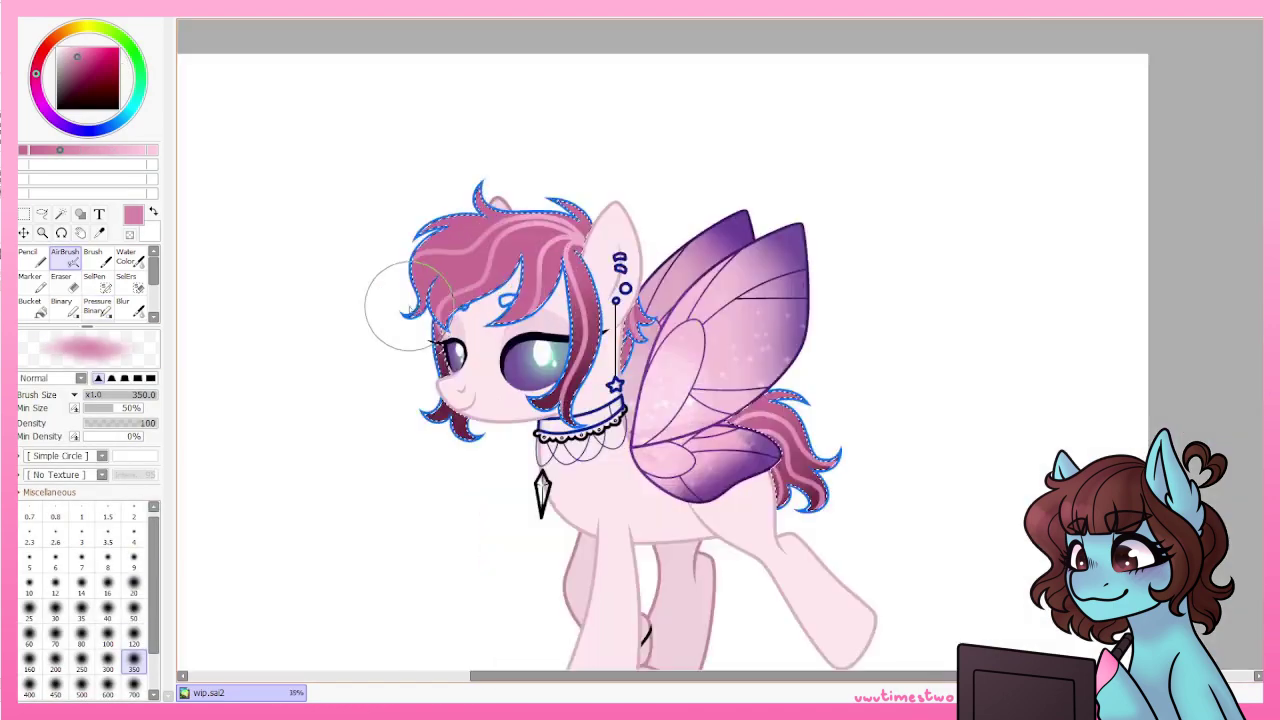
Fill both eyebrows with the palette's dark maroon using the Bucket at range ±8 on the merged image.
click(29, 305)
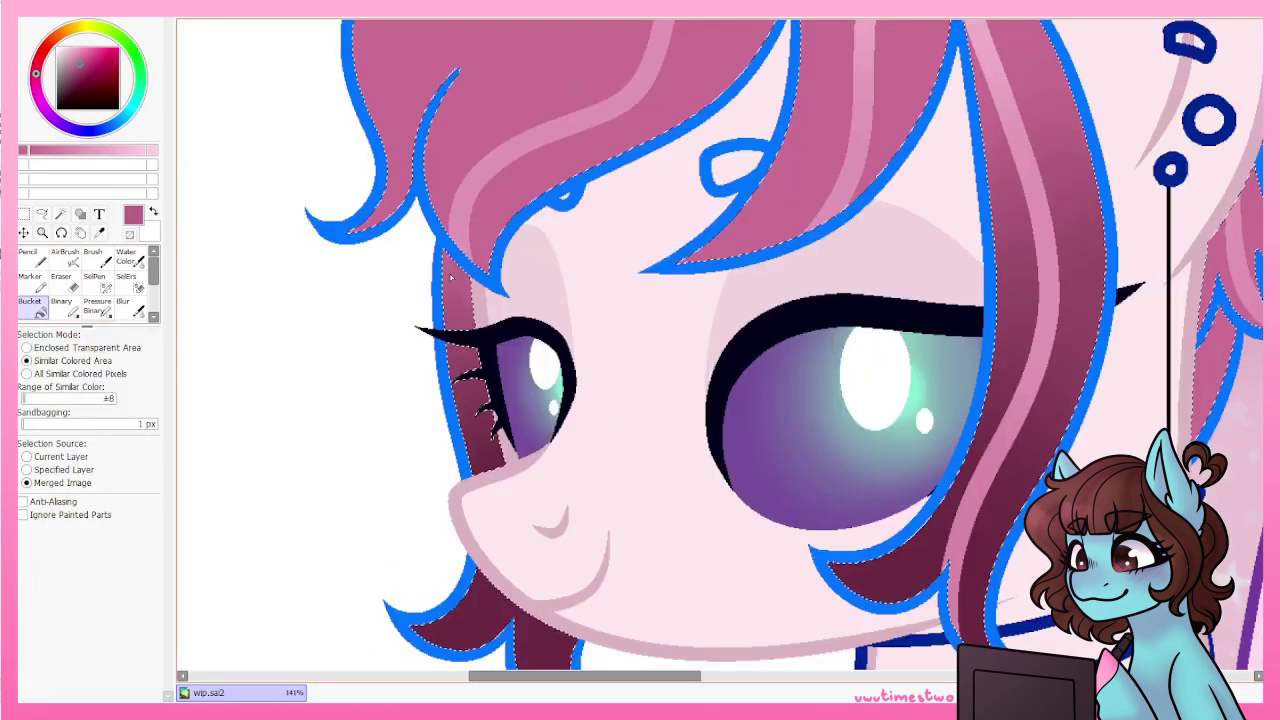
key(ctrl+minus)
key(ctrl+plus)
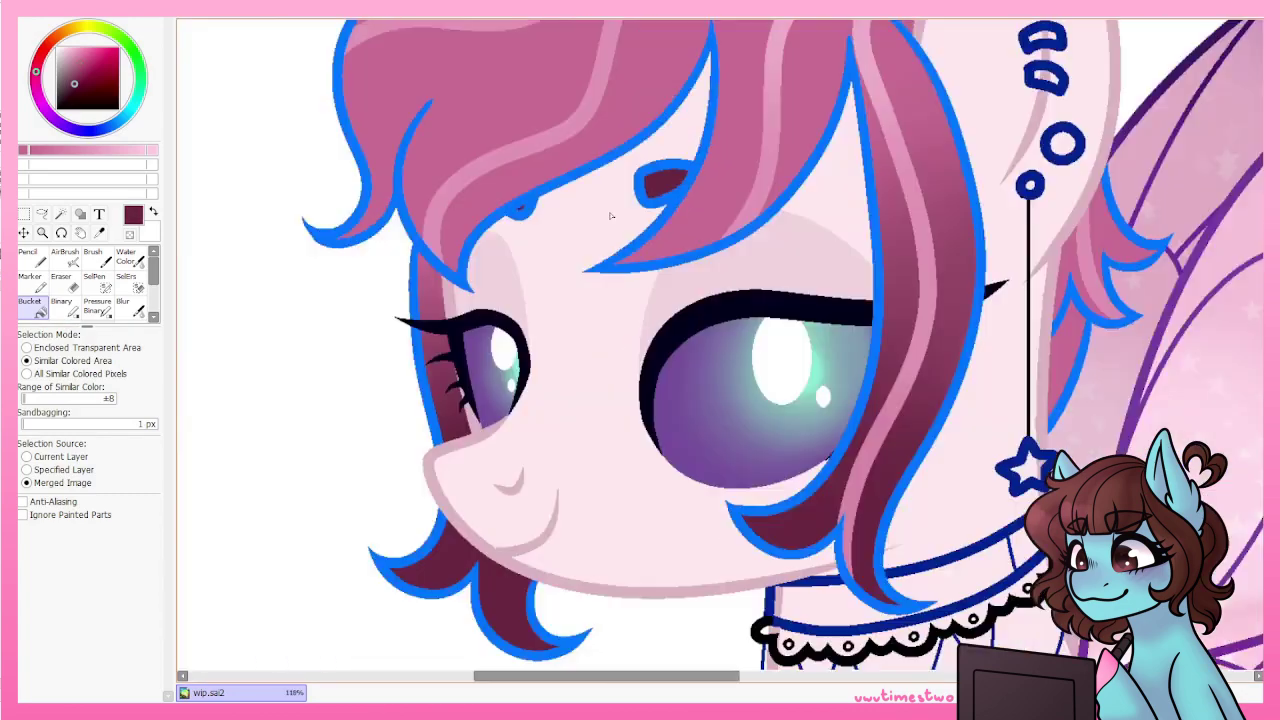
key(ctrl+minus)
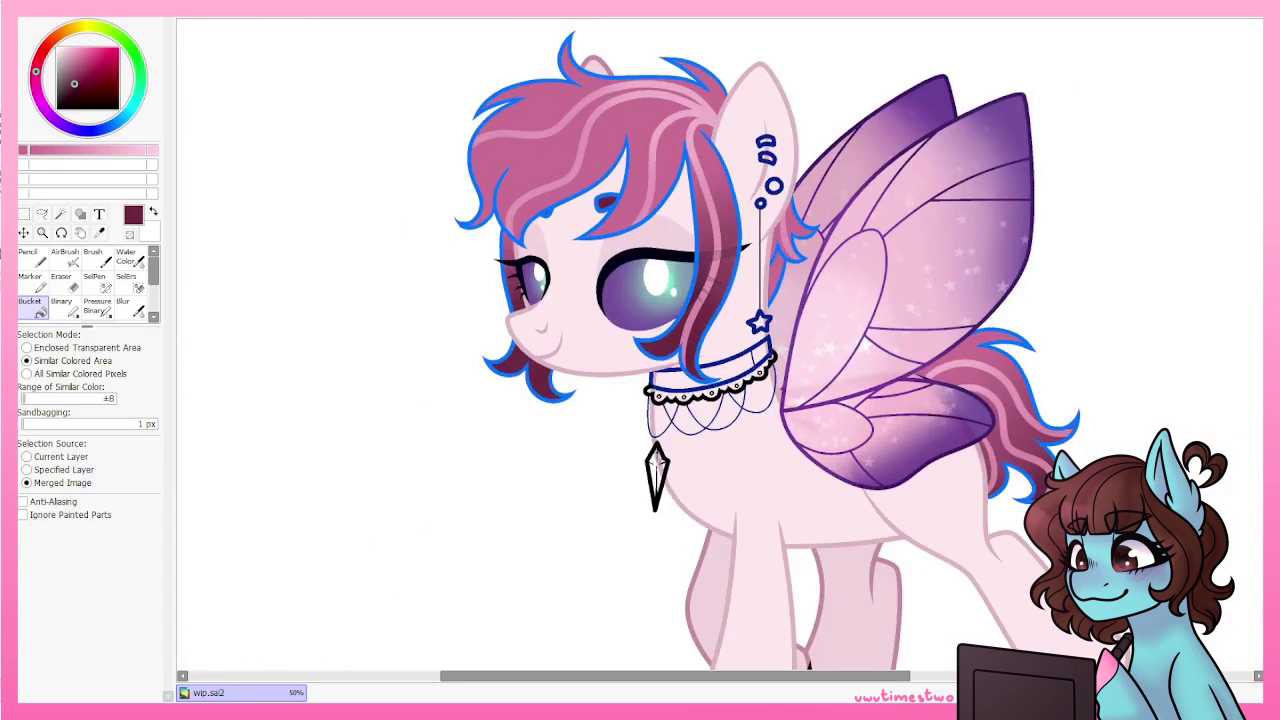
key(ctrl+plus)
key(ctrl+minus)
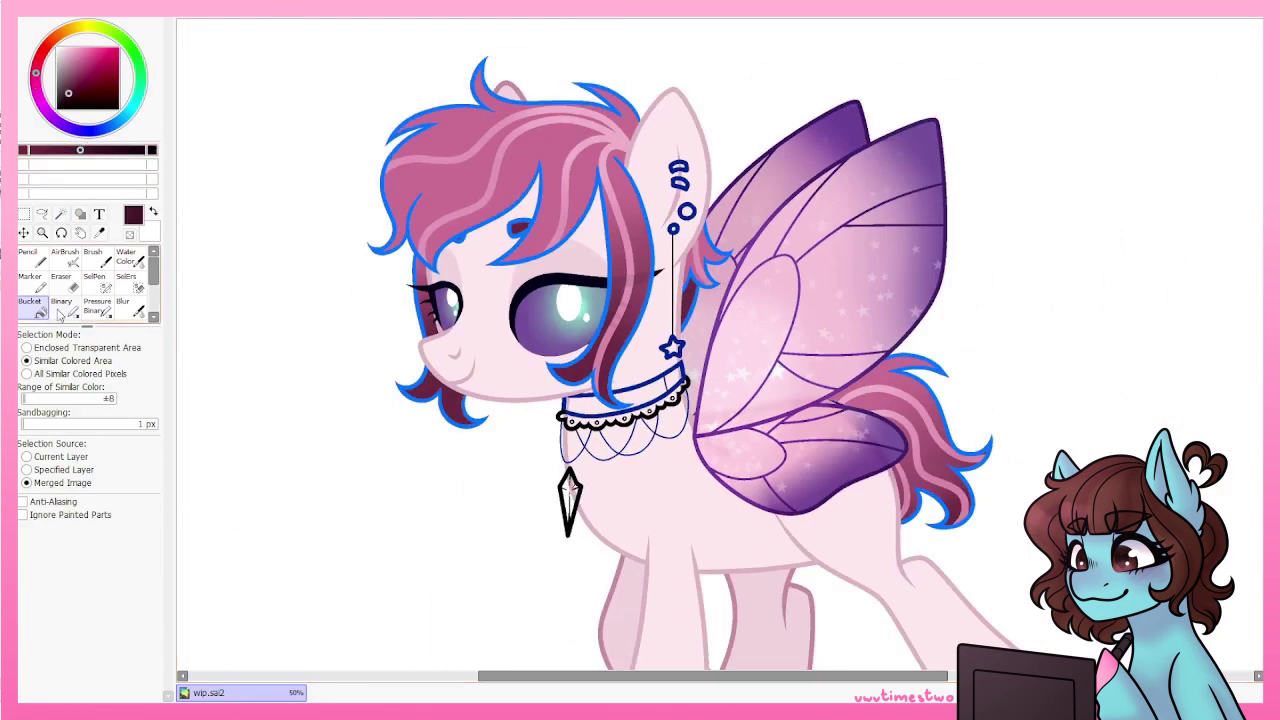
Recolor the lowest rear mane strand behind the neck with a dark maroon fill and a darker maroon outline.
click(61, 306)
scroll(625, 229, up, 10)
key(ctrl+minus)
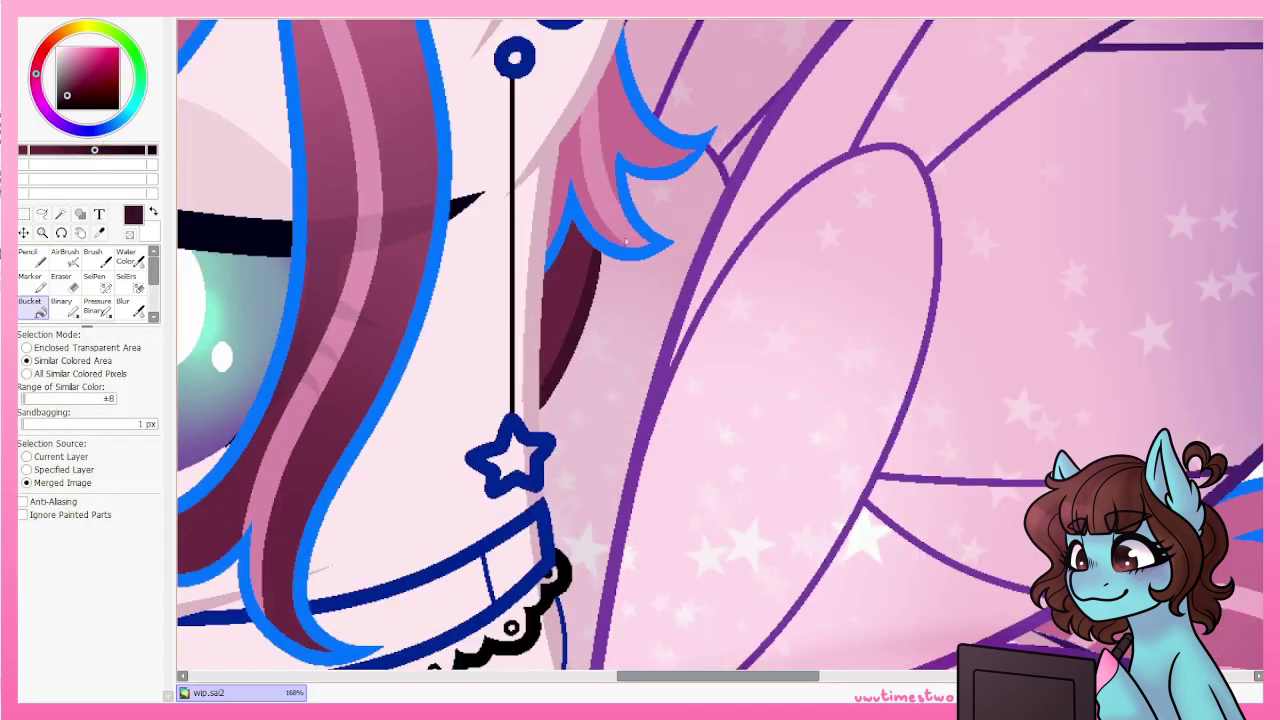
key(ctrl+minus)
key(ctrl+plus)
key(ctrl+minus)
Recolor the blue mane and tail line art maroon with darker tips using the Pencil and Blur tool at size 350.
click(28, 257)
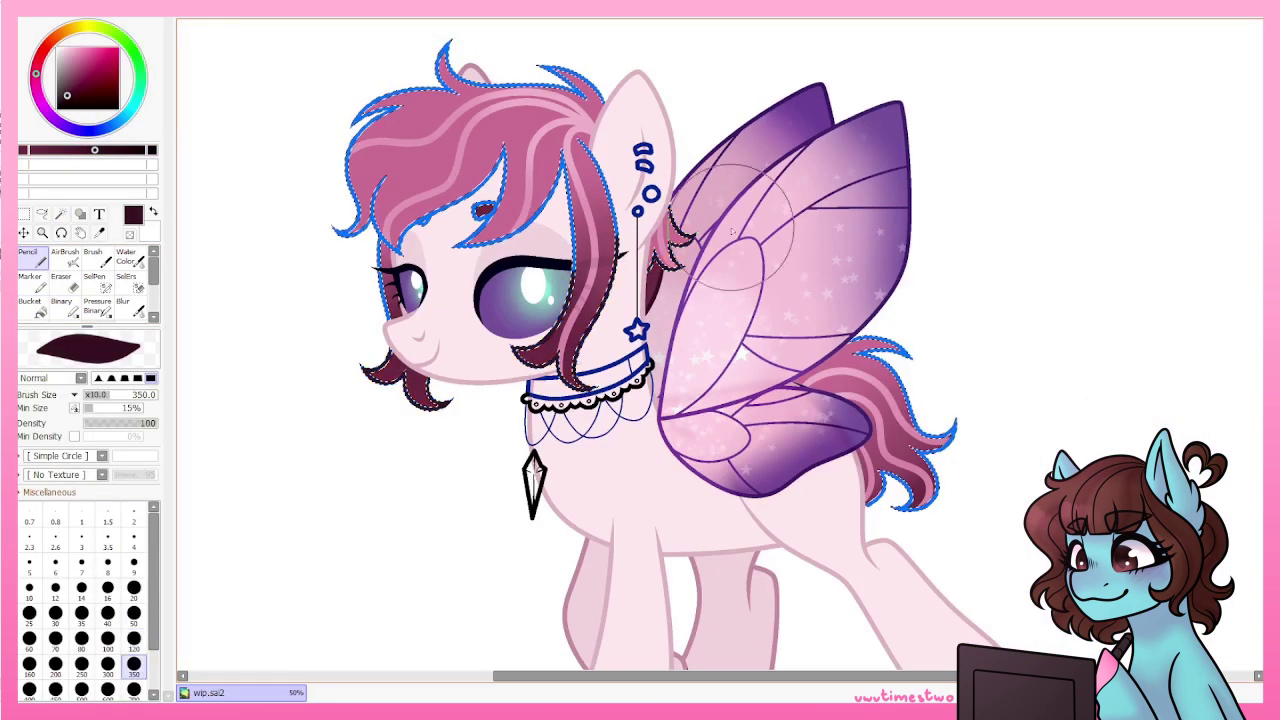
alt+click(517, 350)
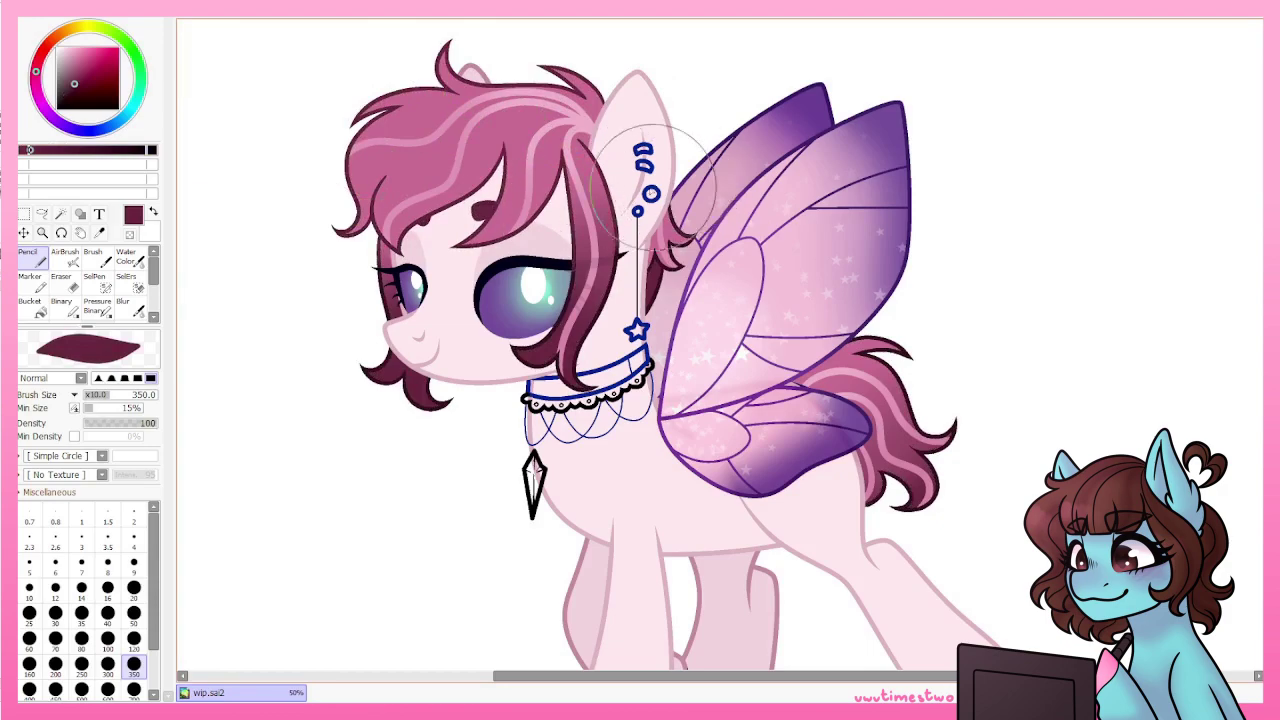
key(b)
key(ctrl+plus)
key(ctrl+plus)
key(ctrl+plus)
key(ctrl+plus)
key(ctrl+plus)
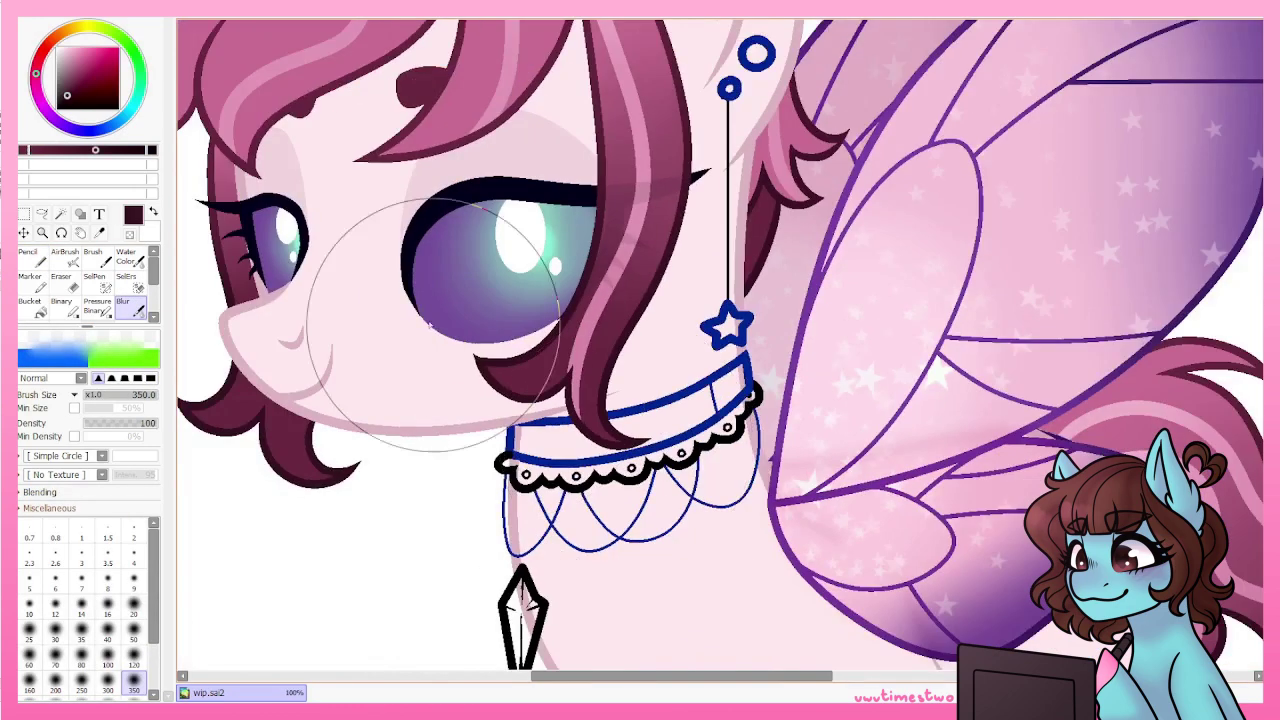
Separate the eyebrow outlines from the bangs' outline with very dark maroon Binary lines at size 1.
alt+click(248, 210)
key(n)
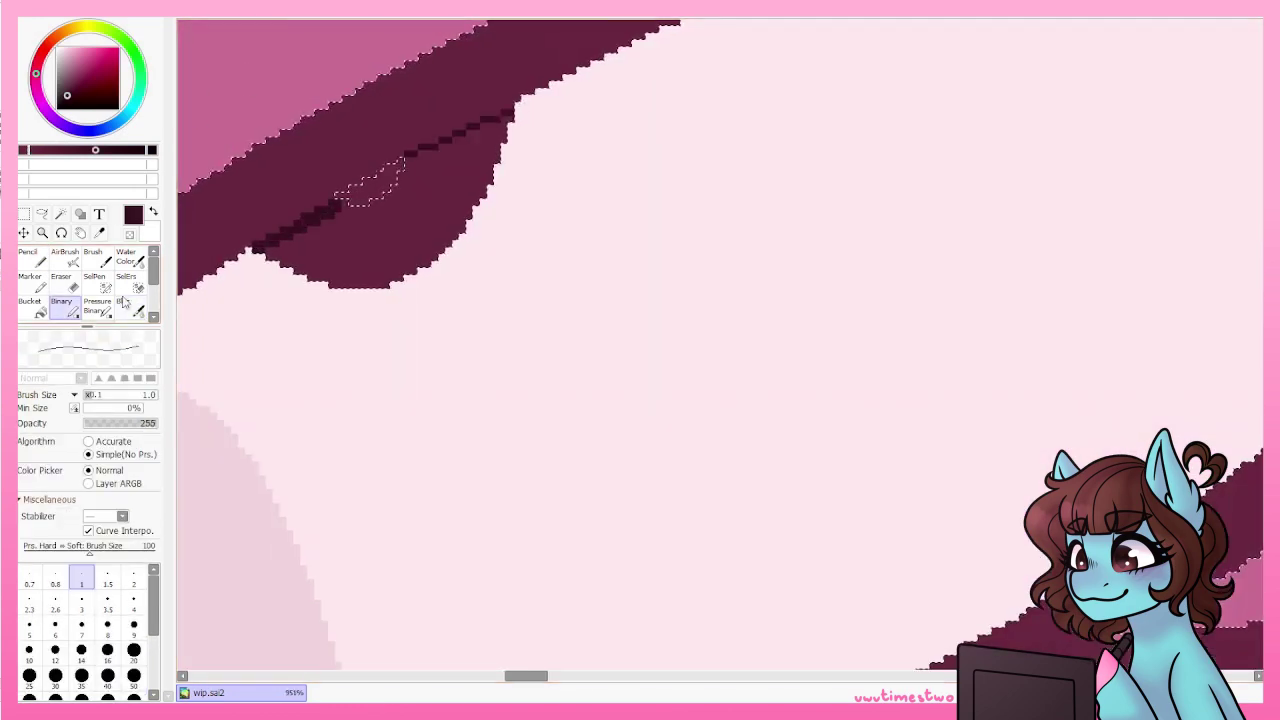
click(30, 305)
key(n)
key(ctrl+plus)
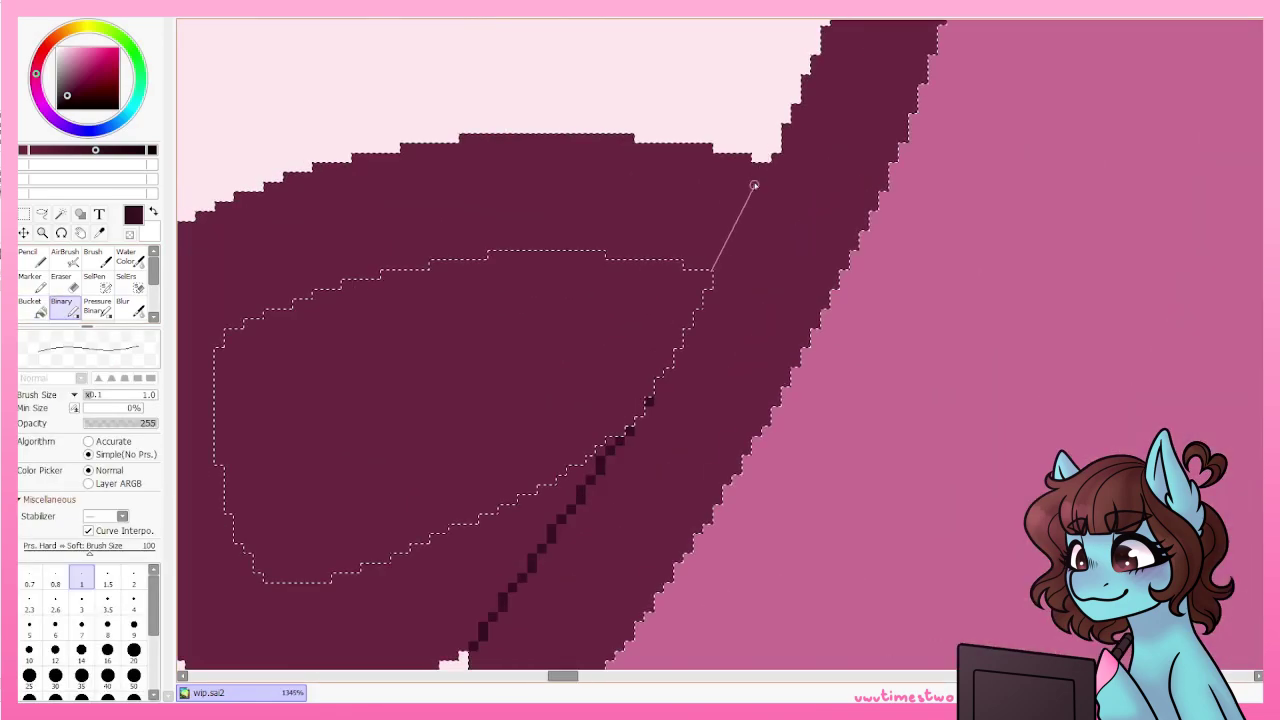
key(ctrl+plus)
key(ctrl+minus)
key(ctrl+minus)
key(ctrl+minus)
key(ctrl+minus)
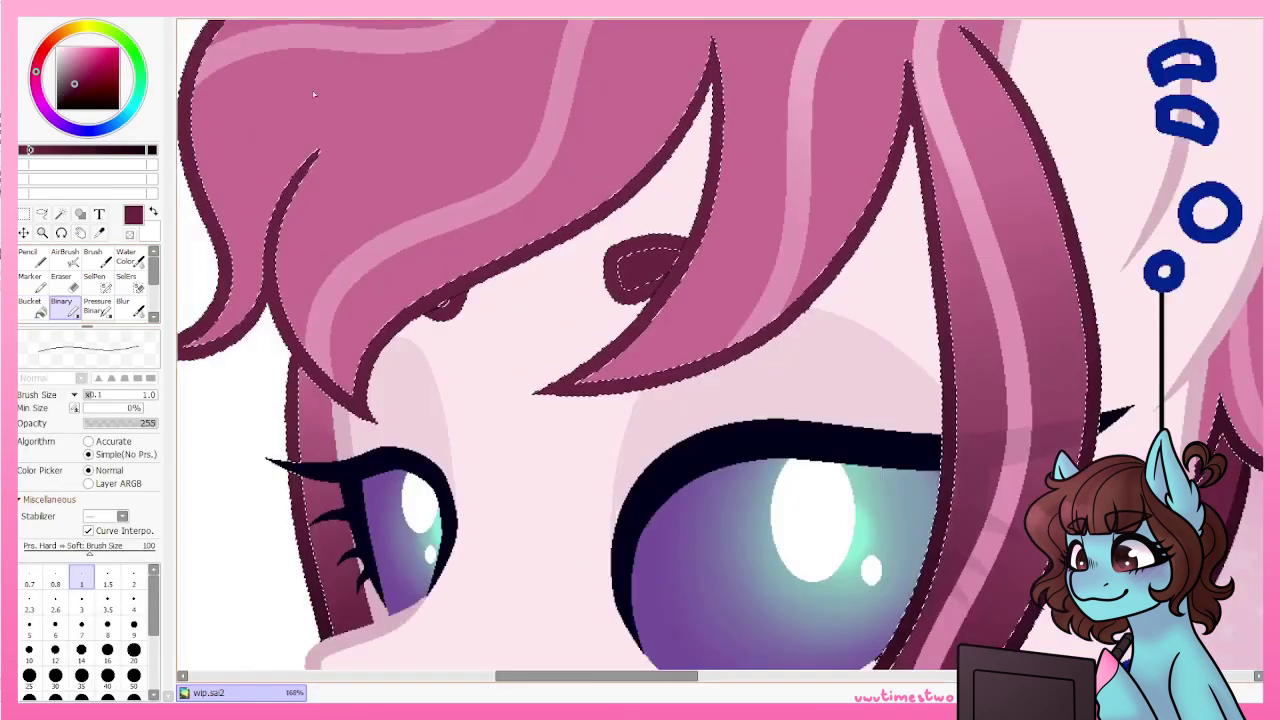
Paint the outline of the eyebrow above the near eye very dark maroon with the Binary pen, enlarged to size 9.
key(ctrl+plus)
key(ctrl+plus)
key(ctrl+plus)
key(bracketright)
key(bracketright)
key(bracketright)
key(bracketright)
key(bracketright)
key(bracketright)
key(bracketright)
mouse_move(709, 302)
mouse_down()
mouse_move(670, 338)
mouse_move(619, 409)
mouse_move(631, 408)
mouse_move(576, 465)
mouse_move(697, 310)
mouse_move(714, 254)
mouse_up()
scroll(633, 408, up, 3)
key(ctrl+minus)
key(ctrl+minus)
key(ctrl+minus)
key(ctrl+minus)
key(ctrl+minus)
key(bracketright)
key(bracketright)
key(bracketright)
key(bracketright)
key(bracketright)
drag(680, 350, 485, 363)
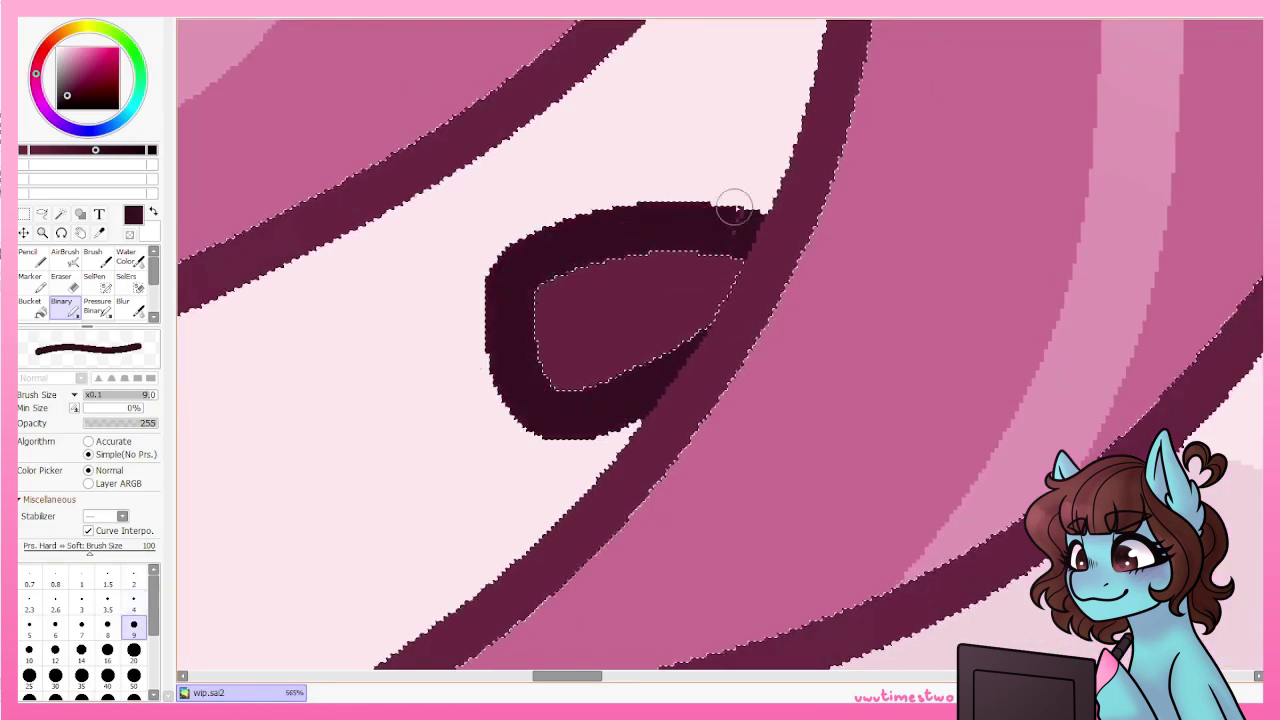
Darken the outline of the small eyebrow above the far eye with very dark maroon Binary strokes at size 9.
scroll(733, 208, left, 5)
drag(470, 455, 409, 487)
key(ctrl+minus)
key(ctrl+minus)
key(ctrl+minus)
key(ctrl+minus)
key(ctrl+plus)
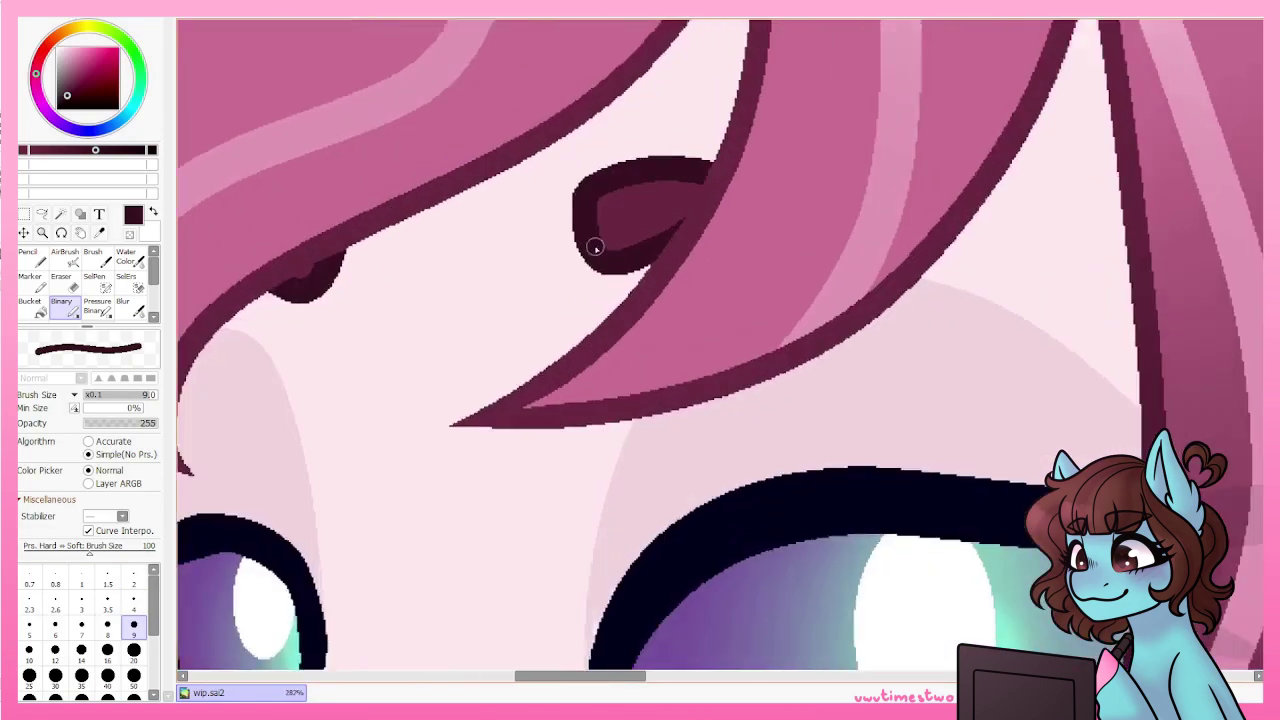
key(ctrl+plus)
key(ctrl+plus)
key(bracketleft)
key(bracketleft)
key(bracketleft)
key(bracketleft)
key(bracketleft)
key(ctrl+minus)
key(ctrl+minus)
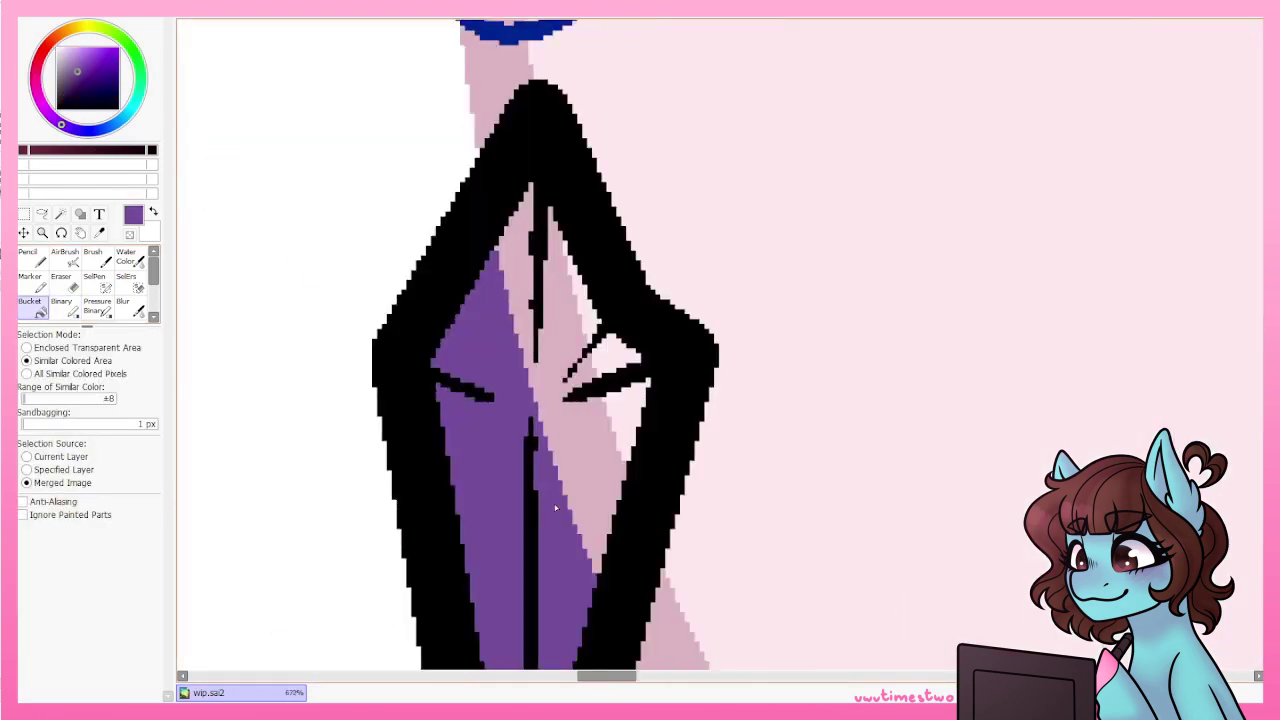
Fill the crystal pendant with purple and recolor its black outline dark purple using the Bucket at range ±8.
click(565, 258)
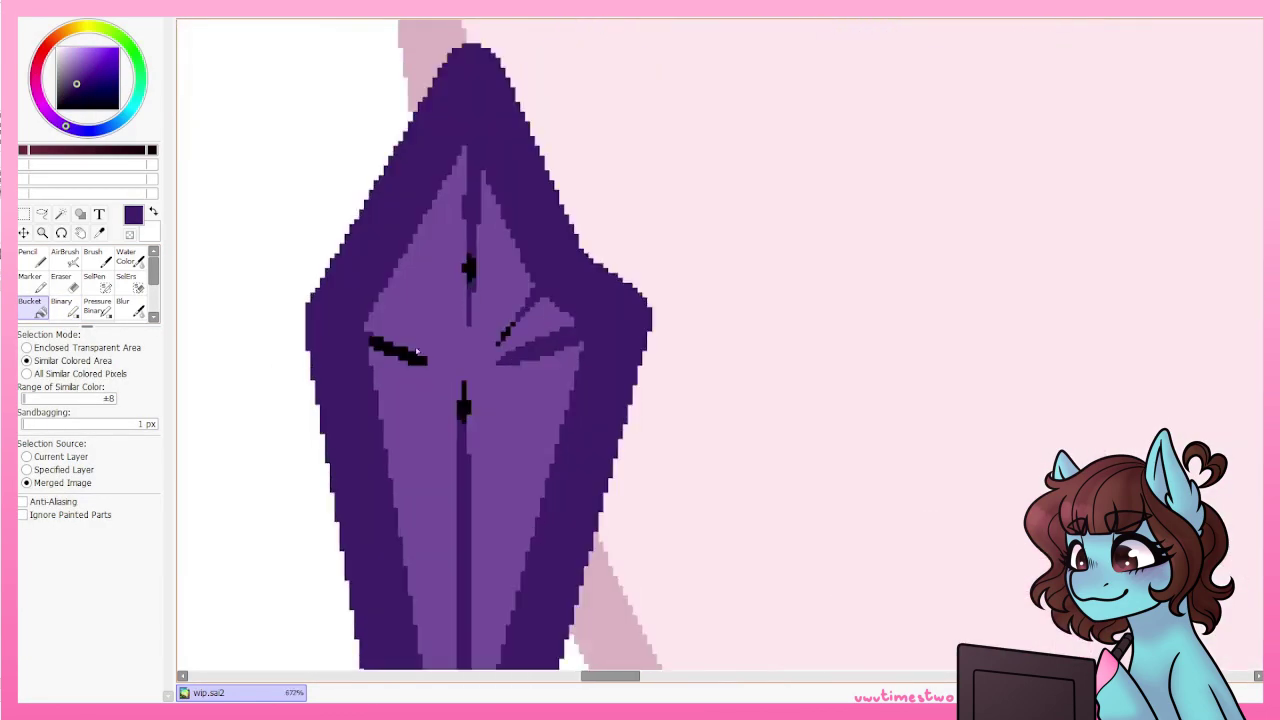
key(ctrl+plus)
key(ctrl+plus)
key(ctrl+plus)
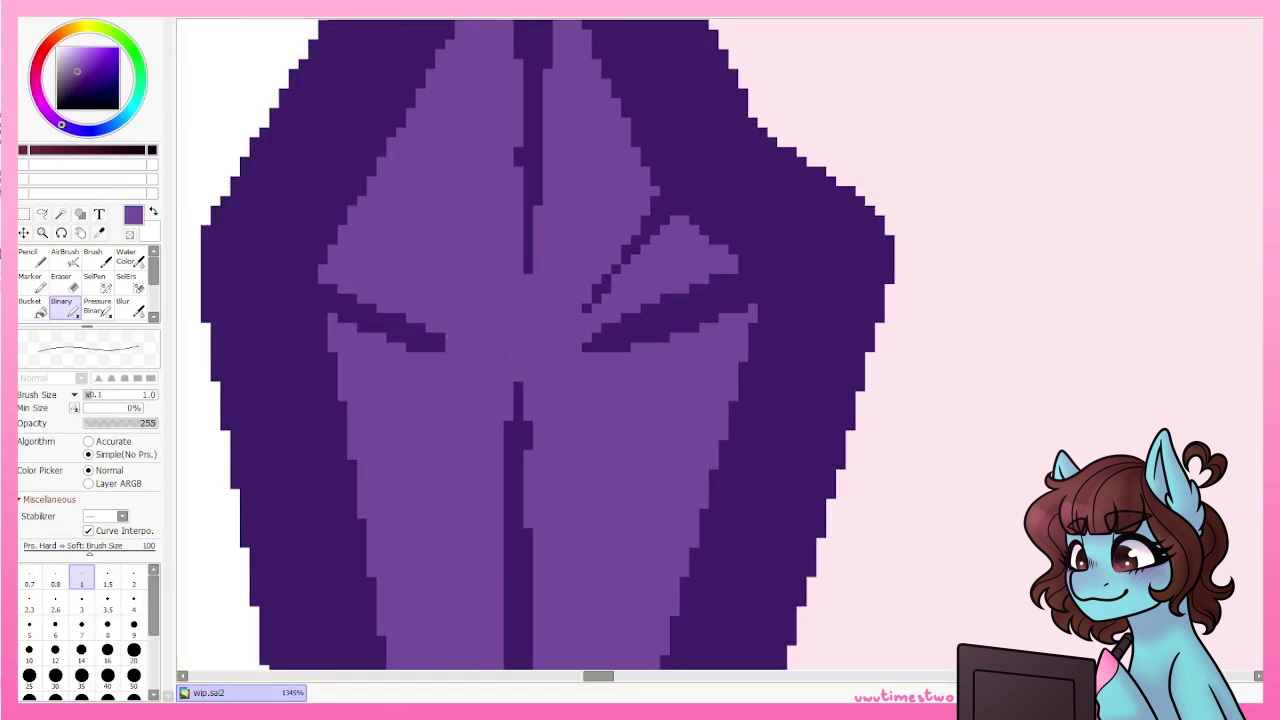
Outline the pendant's upper facets with Binary lines at size 1 and fill them with lighter purples using the Bucket.
click(37, 309)
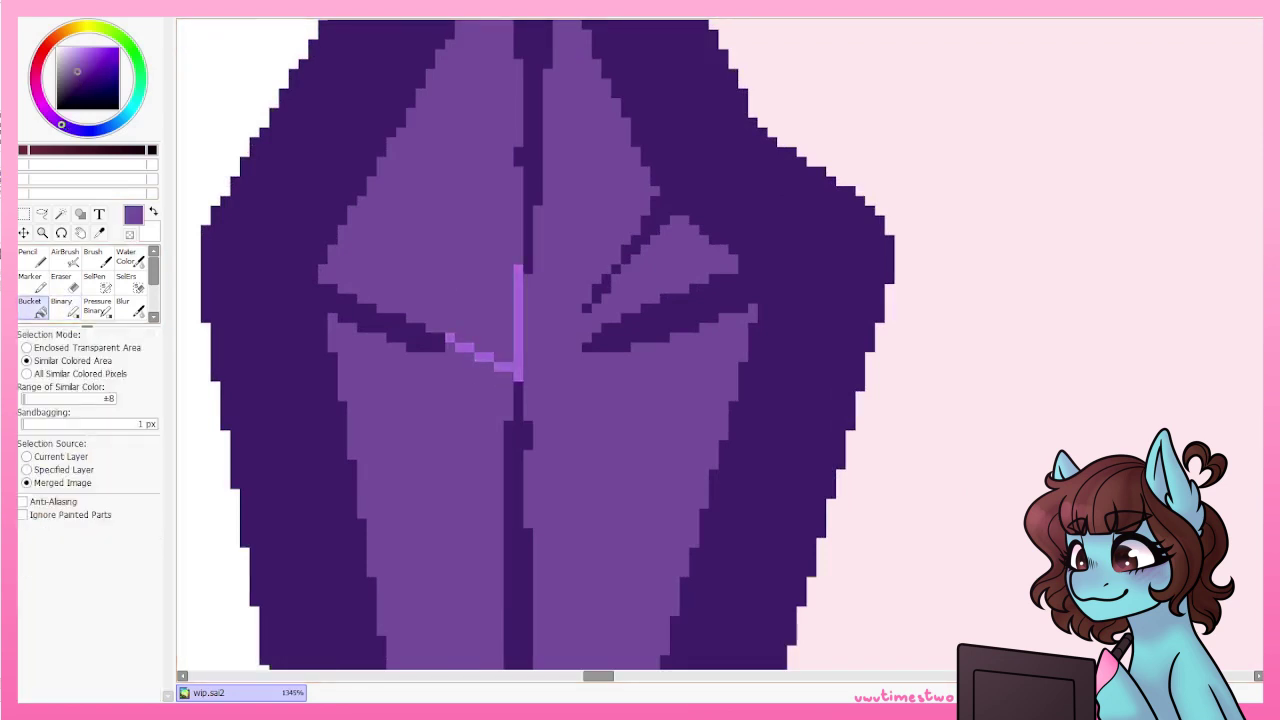
click(500, 337)
key(ctrl+minus)
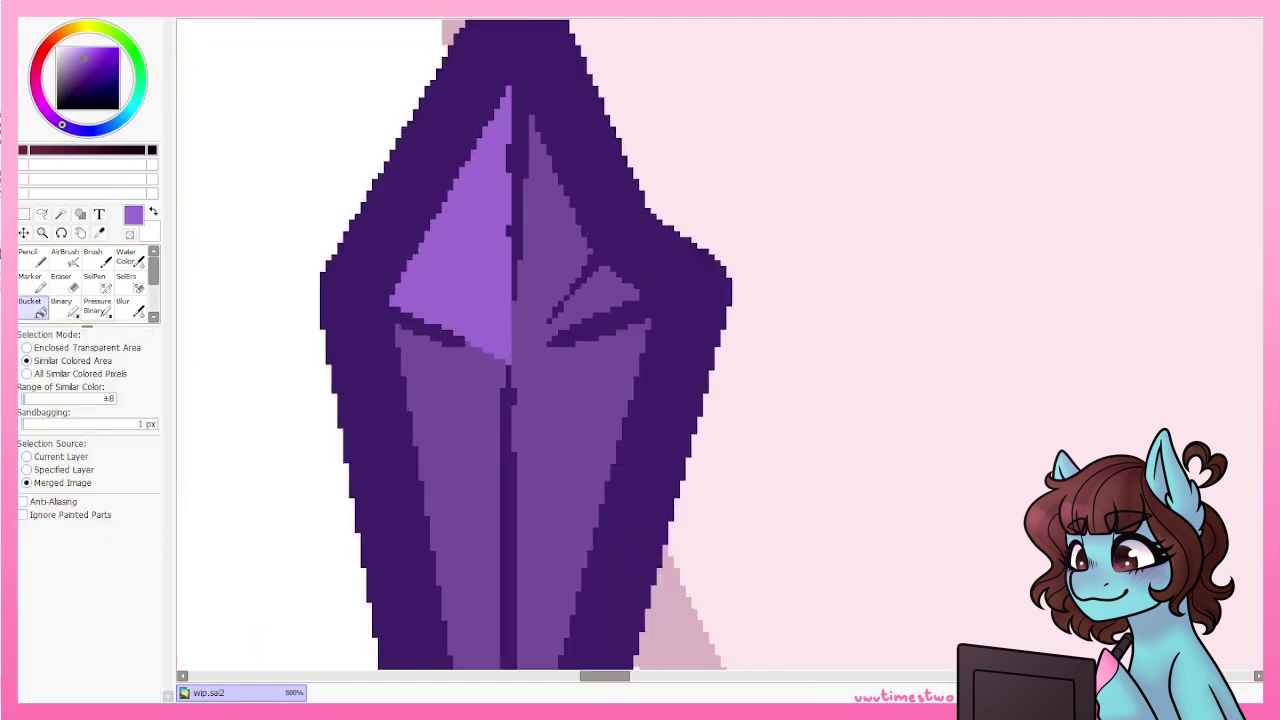
click(61, 306)
key(ctrl+plus)
key(ctrl+plus)
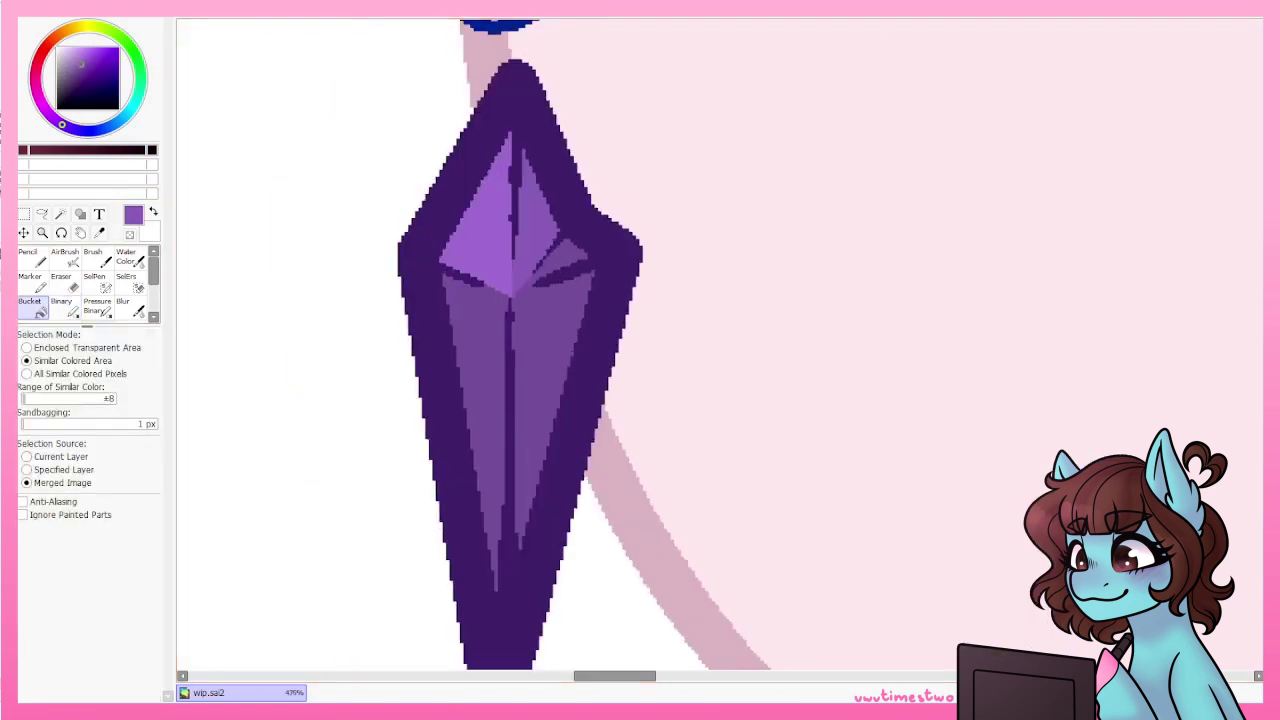
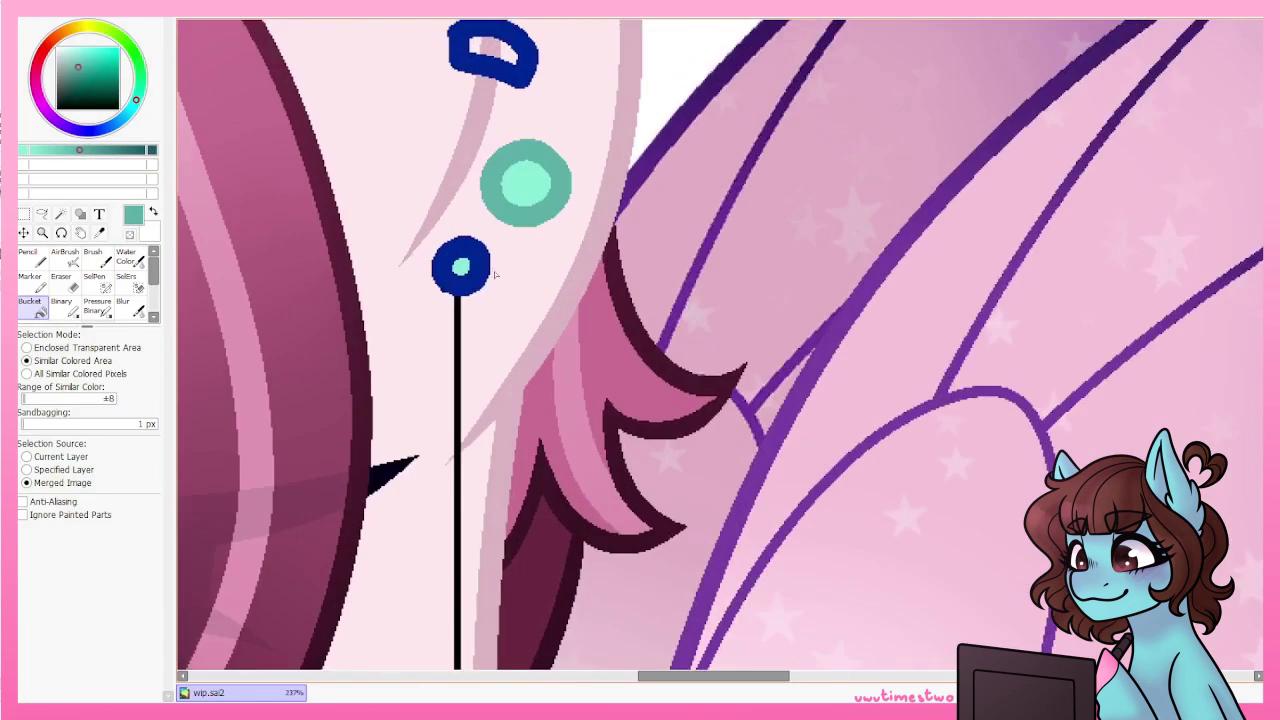
Shade the brown pony's back dark brown and scatter dark freckles over its cheeks, back and legs with the Scatter brush at sizes 50 and 74.
drag(432, 472, 584, 383)
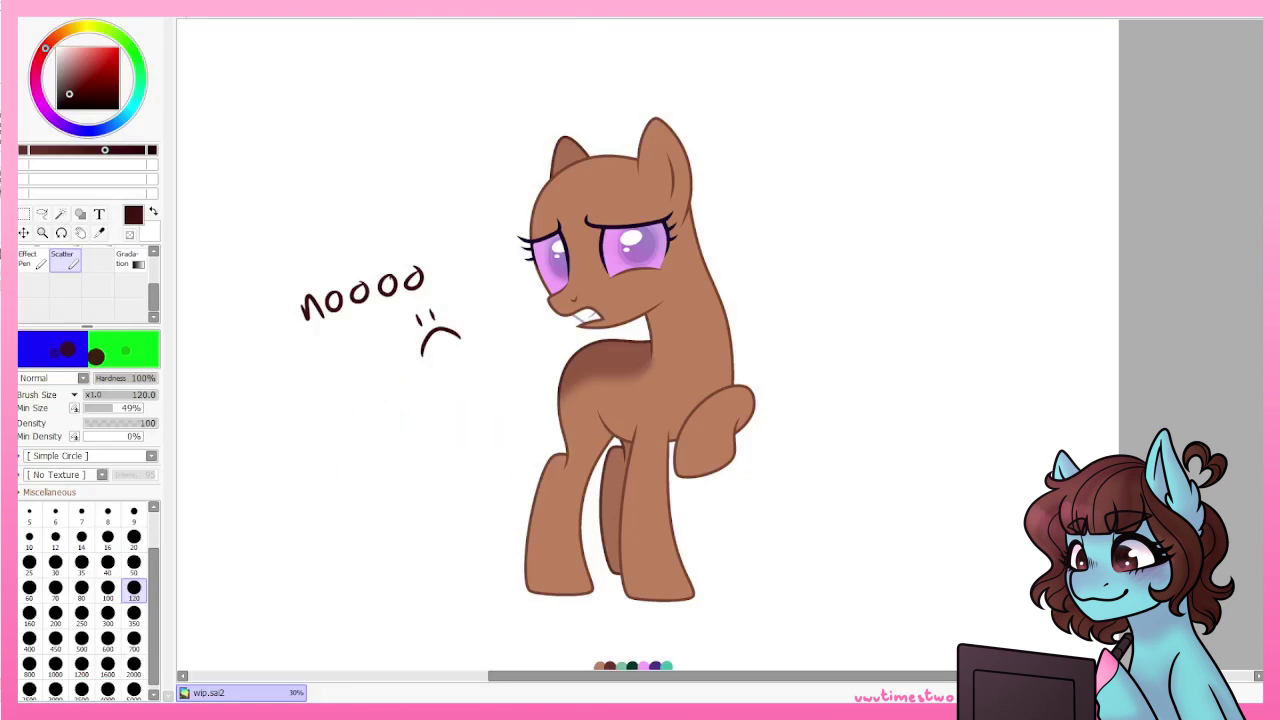
scroll(585, 372, up, 2)
scroll(90, 280, up, 3)
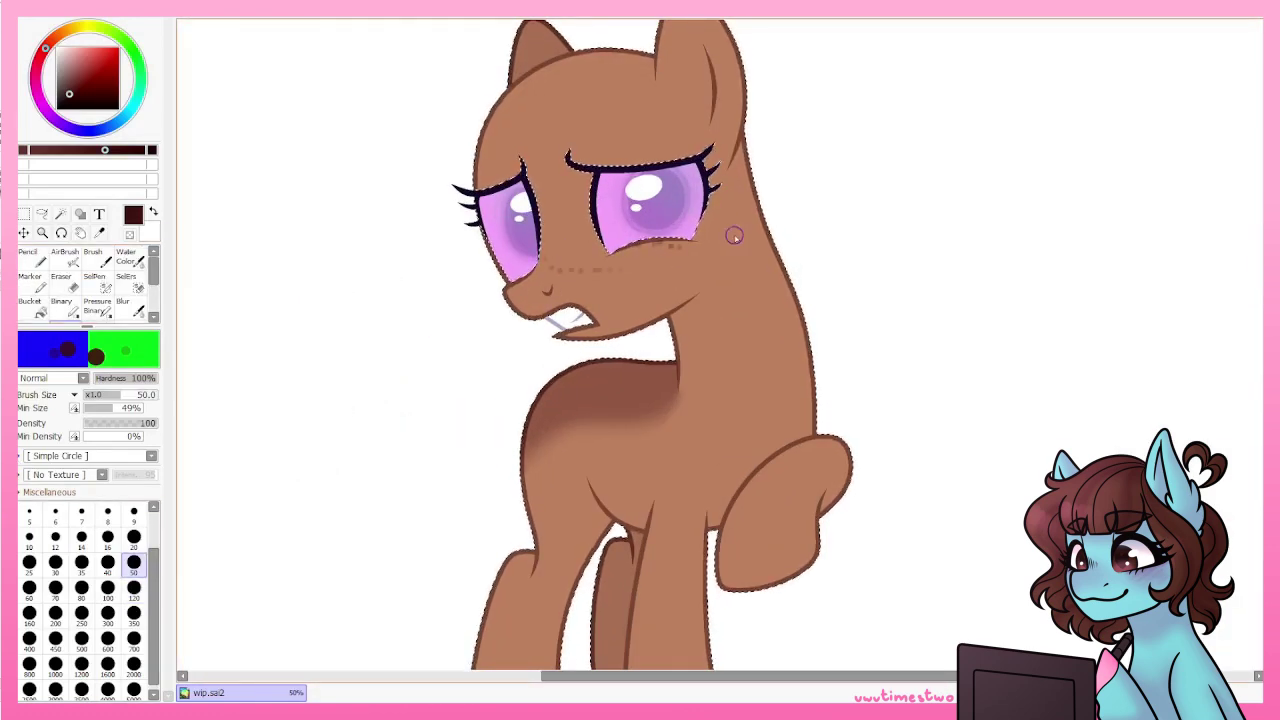
click(33, 495)
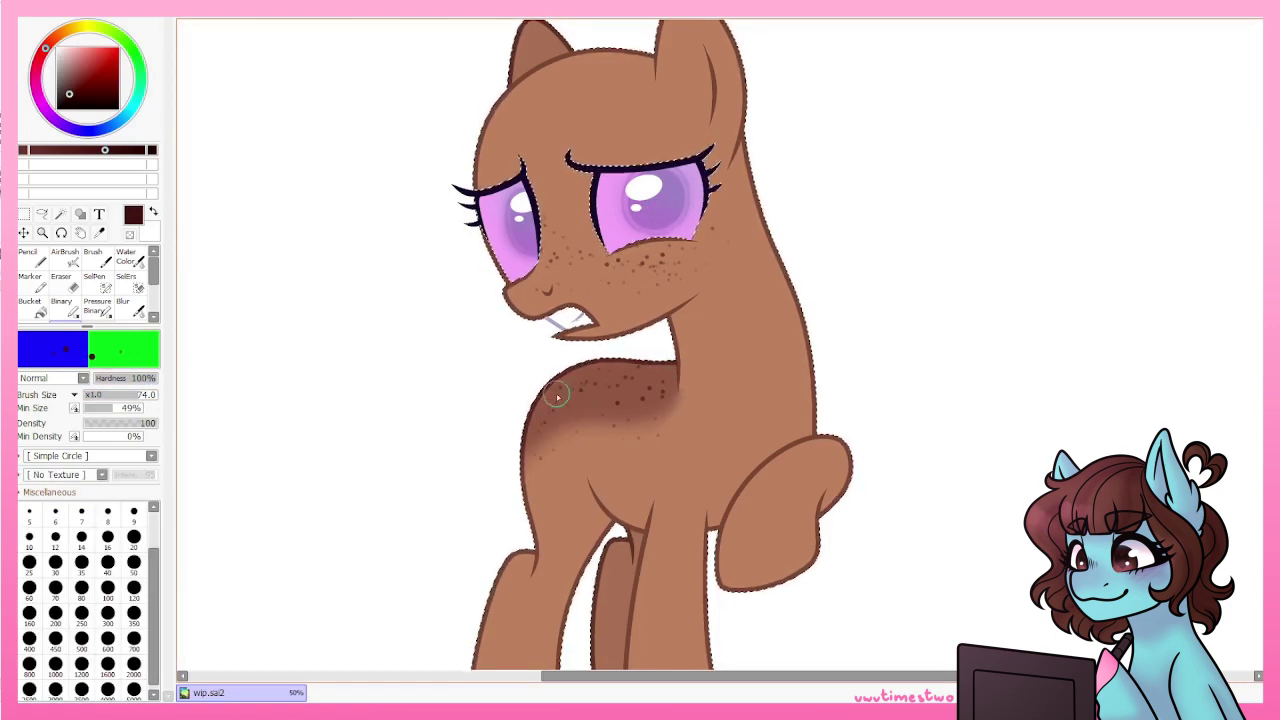
scroll(730, 198, down, 5)
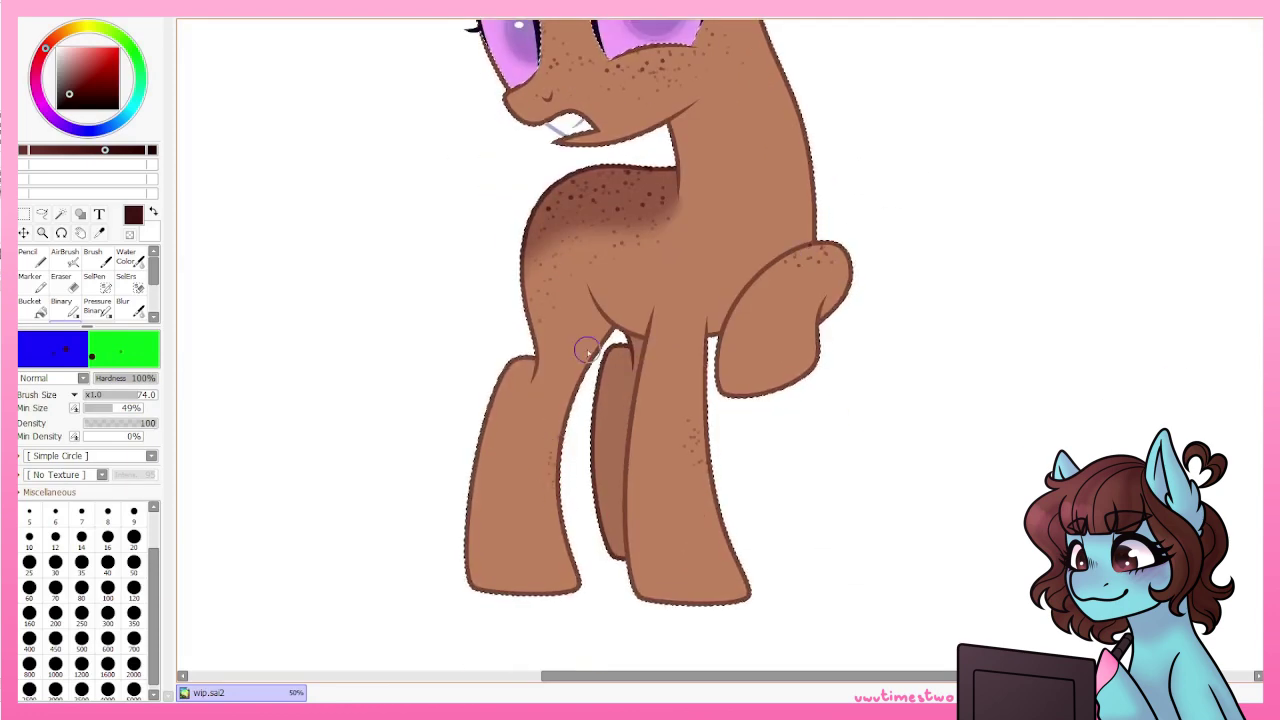
scroll(683, 366, down, 3)
scroll(683, 366, up, 1)
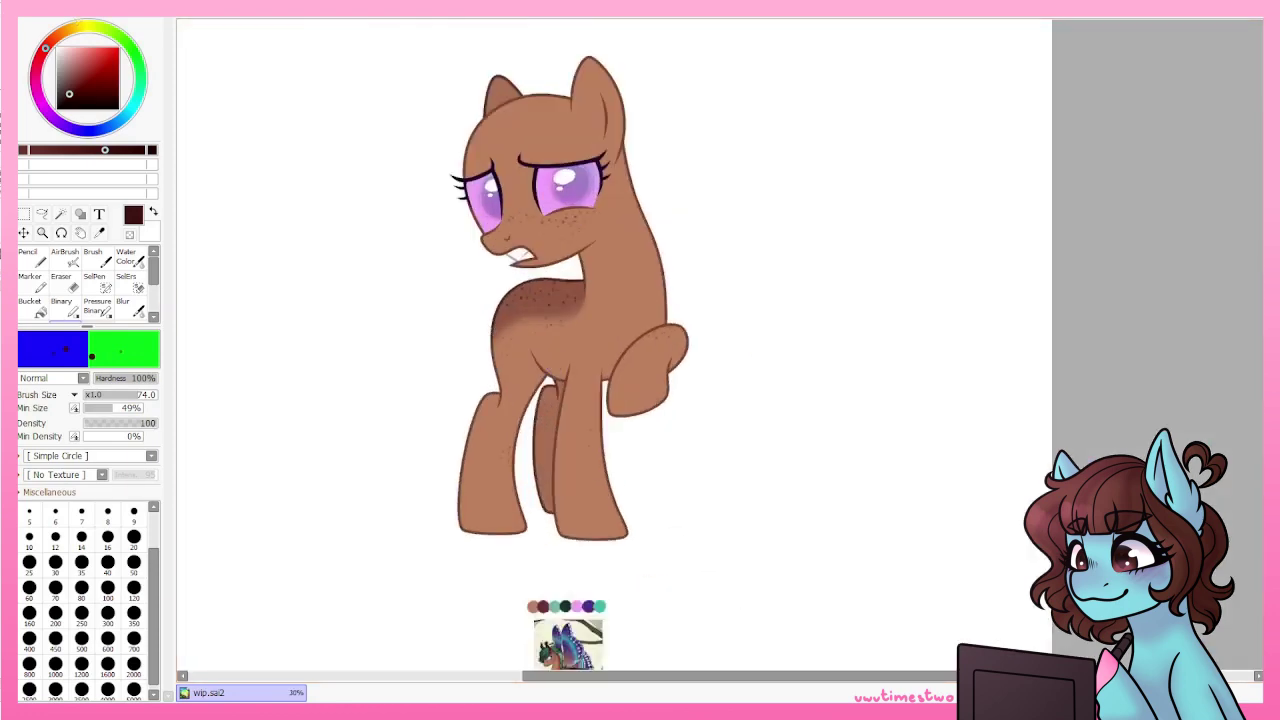
Sketch the brown pony's wings in red with the Marker at size 4, adding an offset copy as the far wing and cleaning the overlap.
key(m)
scroll(389, 303, up, 2)
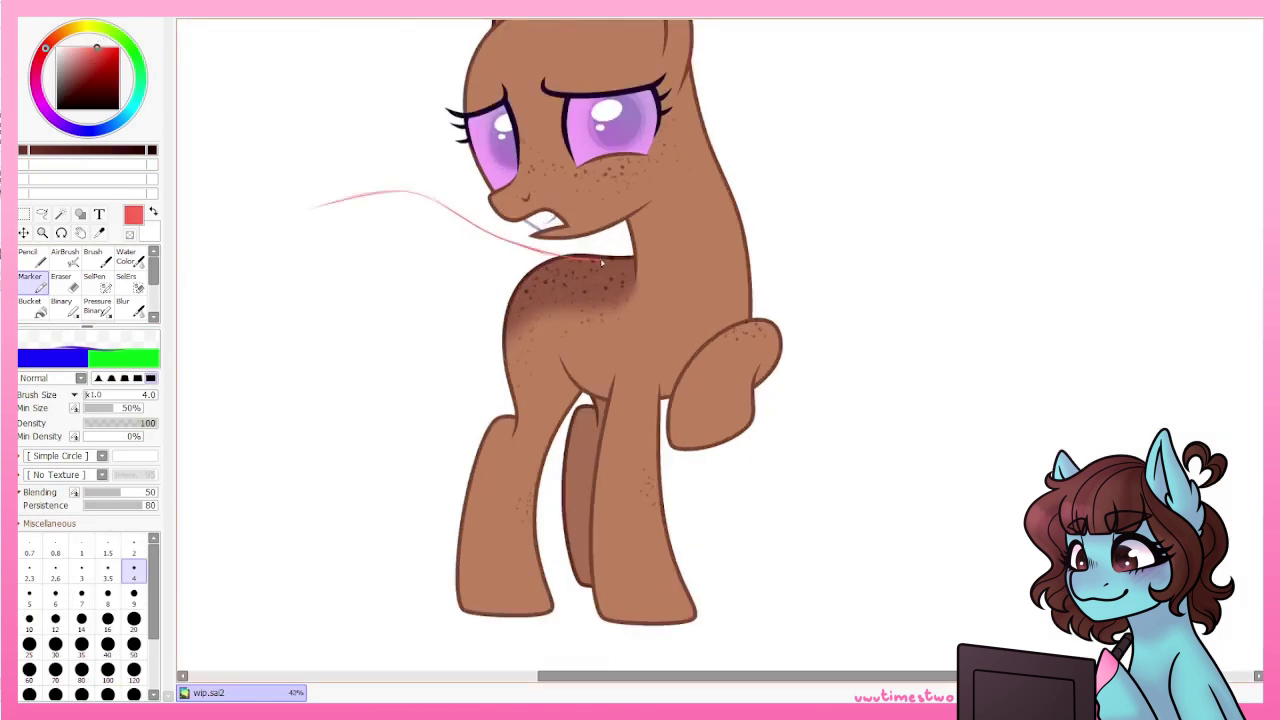
key(ctrl+t)
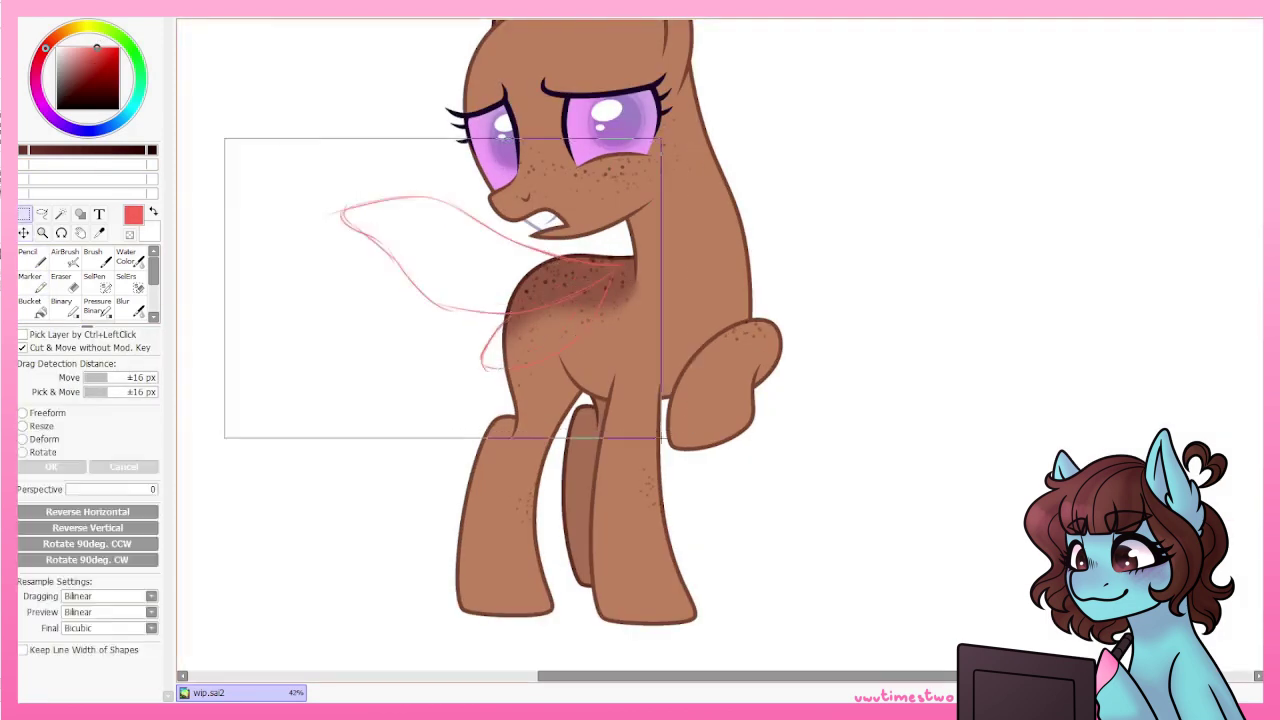
drag(600, 300, 525, 255)
click(51, 466)
key(e)
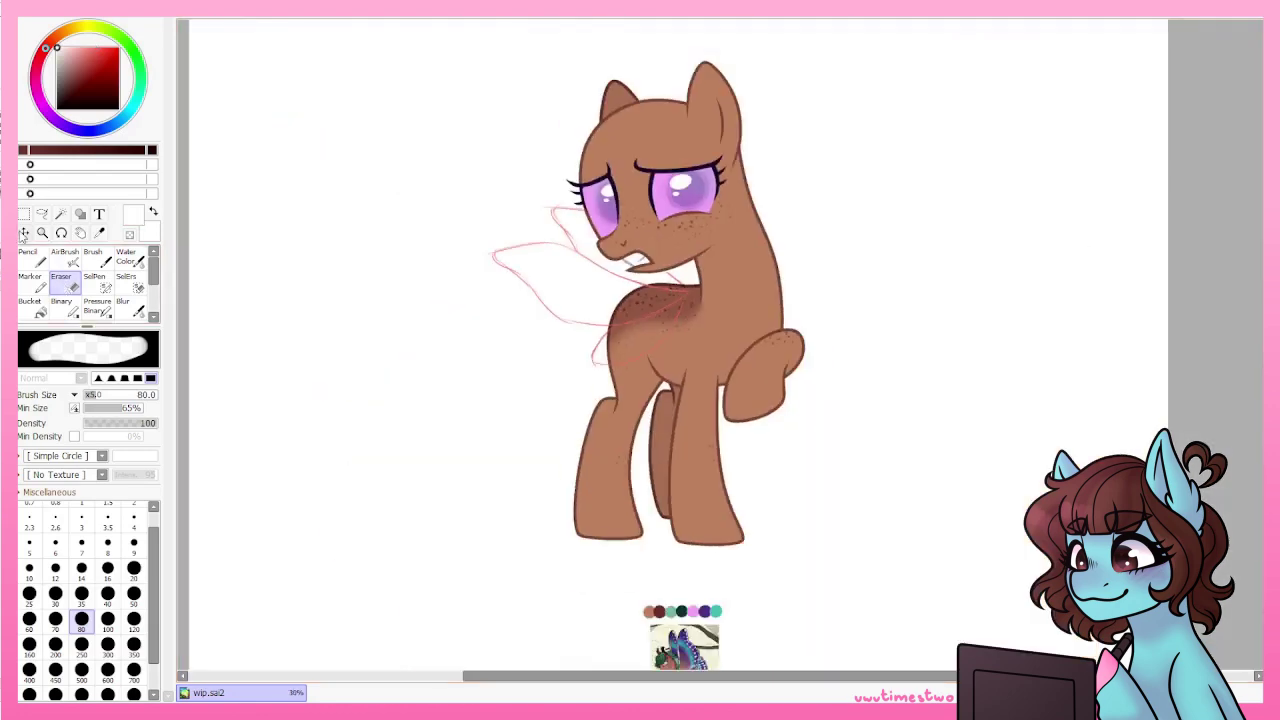
click(23, 232)
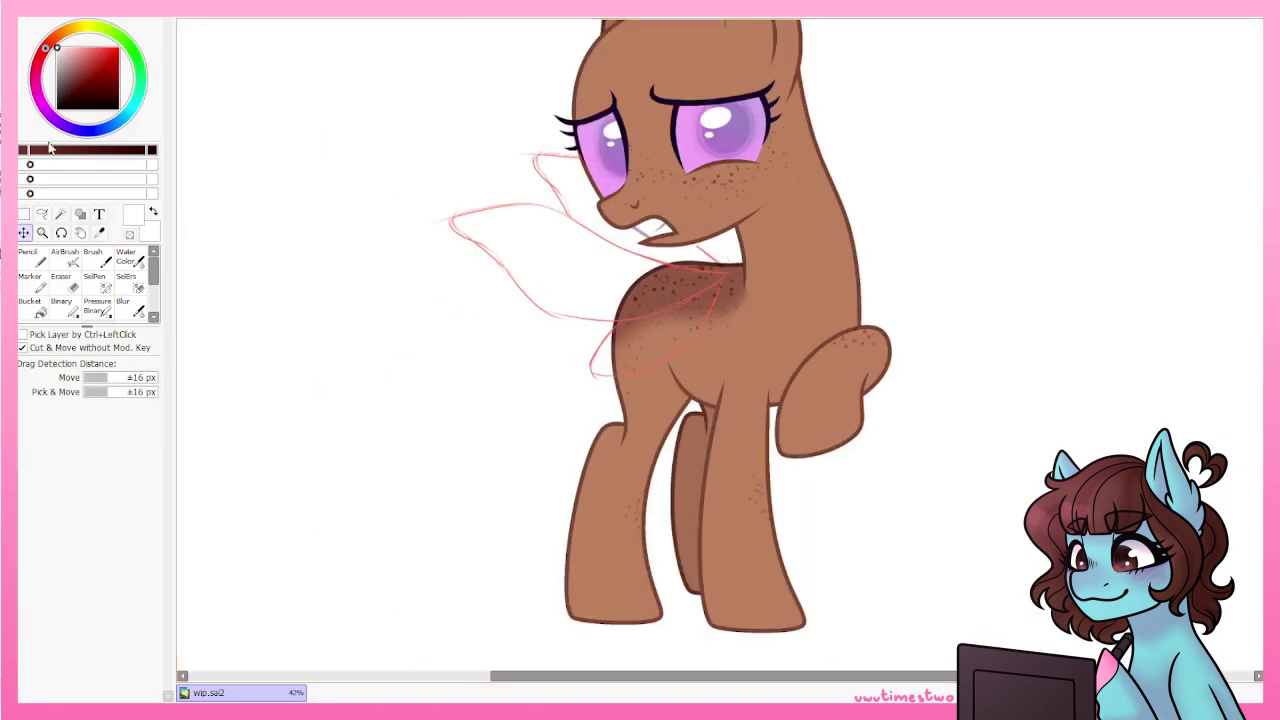
key(e)
scroll(531, 356, down, 2)
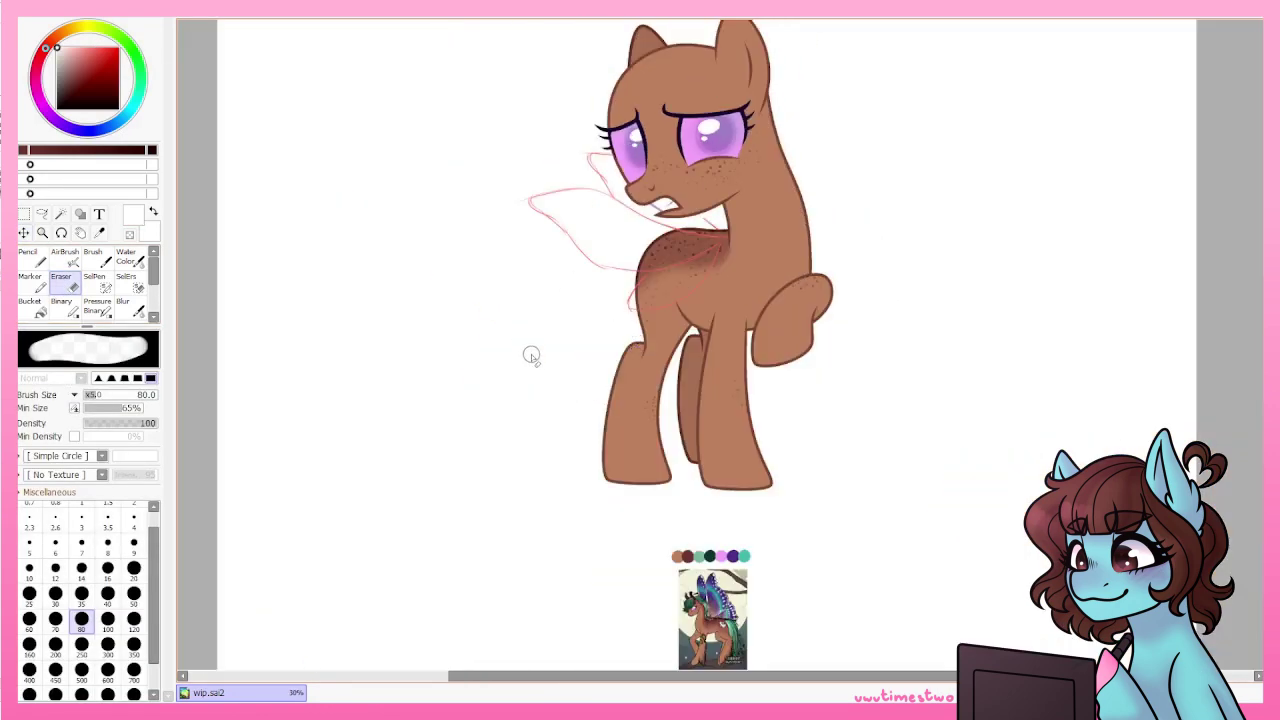
Outline the near wing's two lobes in purple over the red sketch with Binary at size 12, cleaning the line junctions.
scroll(640, 350, up, 4)
key(b)
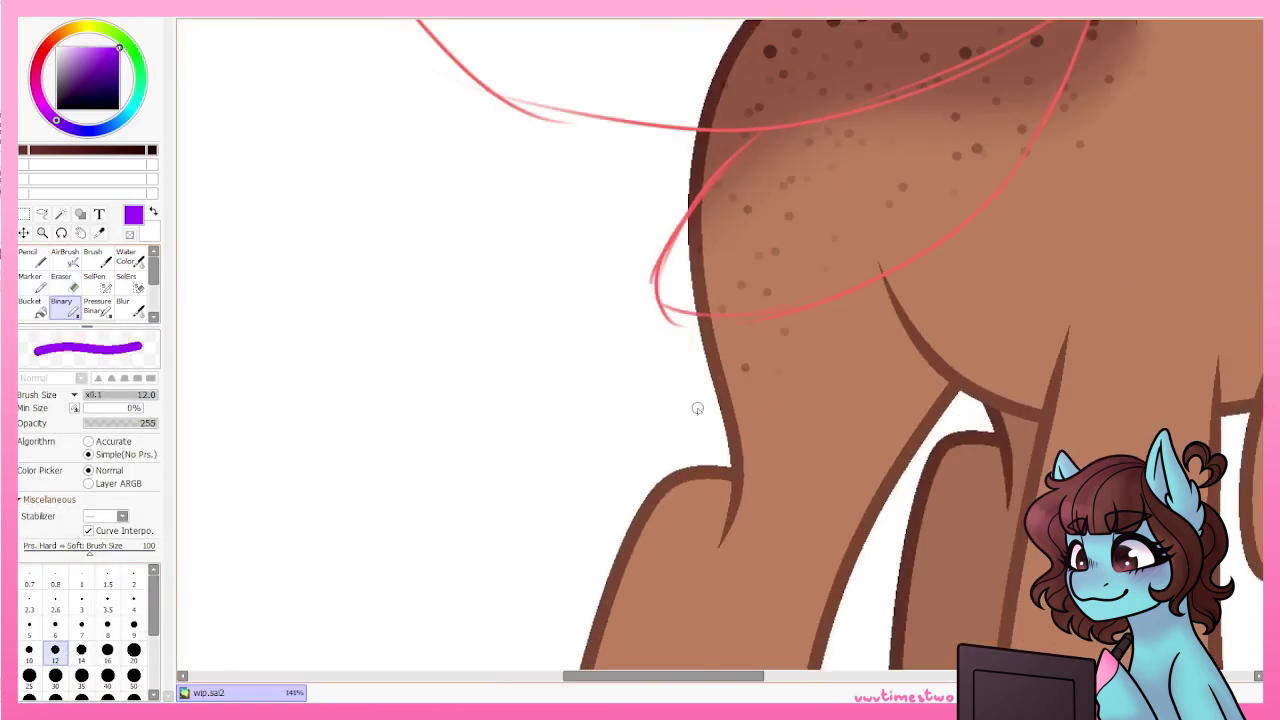
scroll(640, 350, down, 2)
scroll(640, 350, up, 1)
mouse_move(1035, 254)
mouse_down()
mouse_move(480, 88)
mouse_move(1029, 266)
mouse_up()
scroll(911, 270, up, 5)
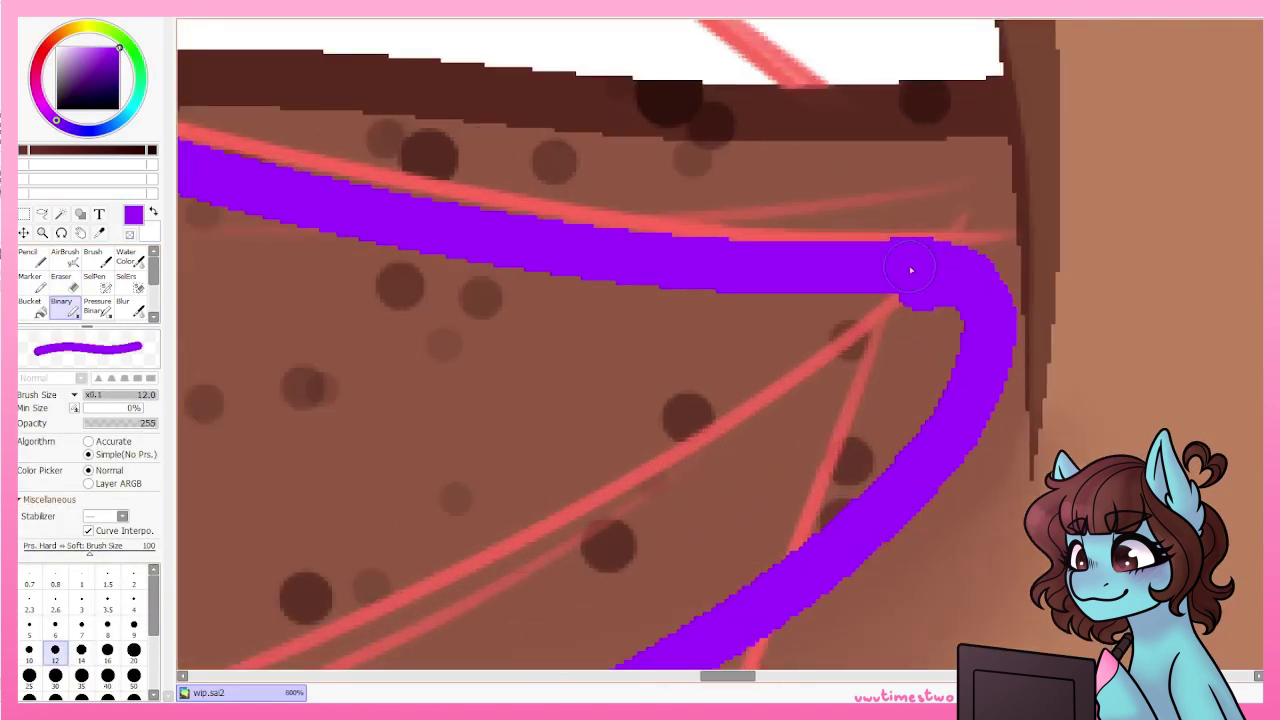
scroll(997, 170, down, 5)
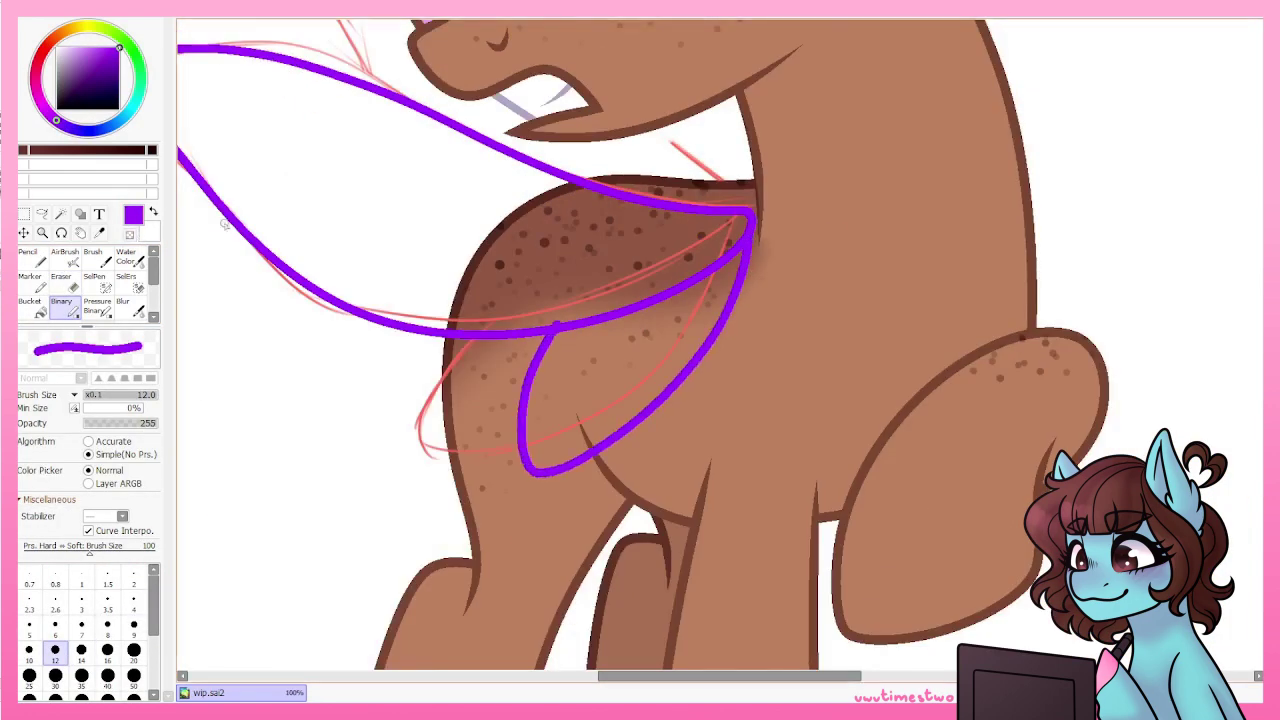
scroll(555, 330, up, 5)
key(e)
click(558, 318)
scroll(506, 332, down, 5)
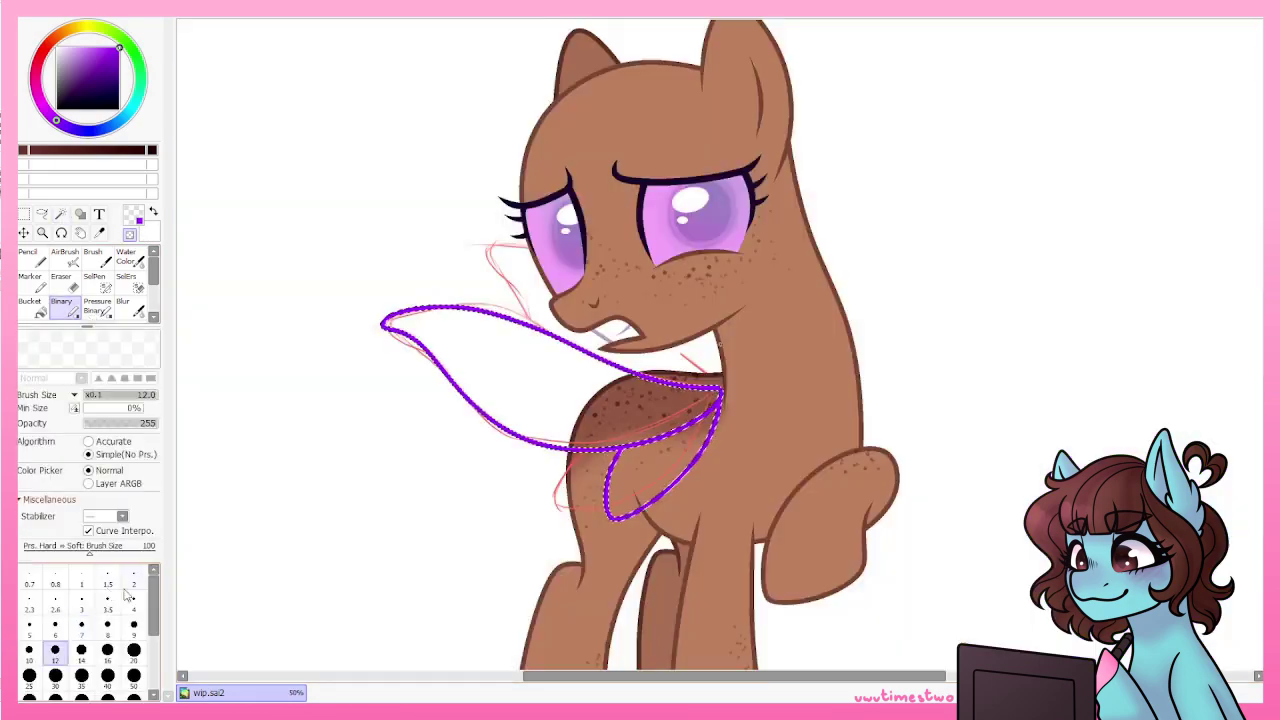
Draw curved purple veins inside both wing lobes with Binary at size 7, letting the ends cross the outline.
key(bracketleft)
key(bracketleft)
key(bracketleft)
key(bracketleft)
scroll(722, 340, up, 2)
key(e)
drag(722, 340, 915, 352)
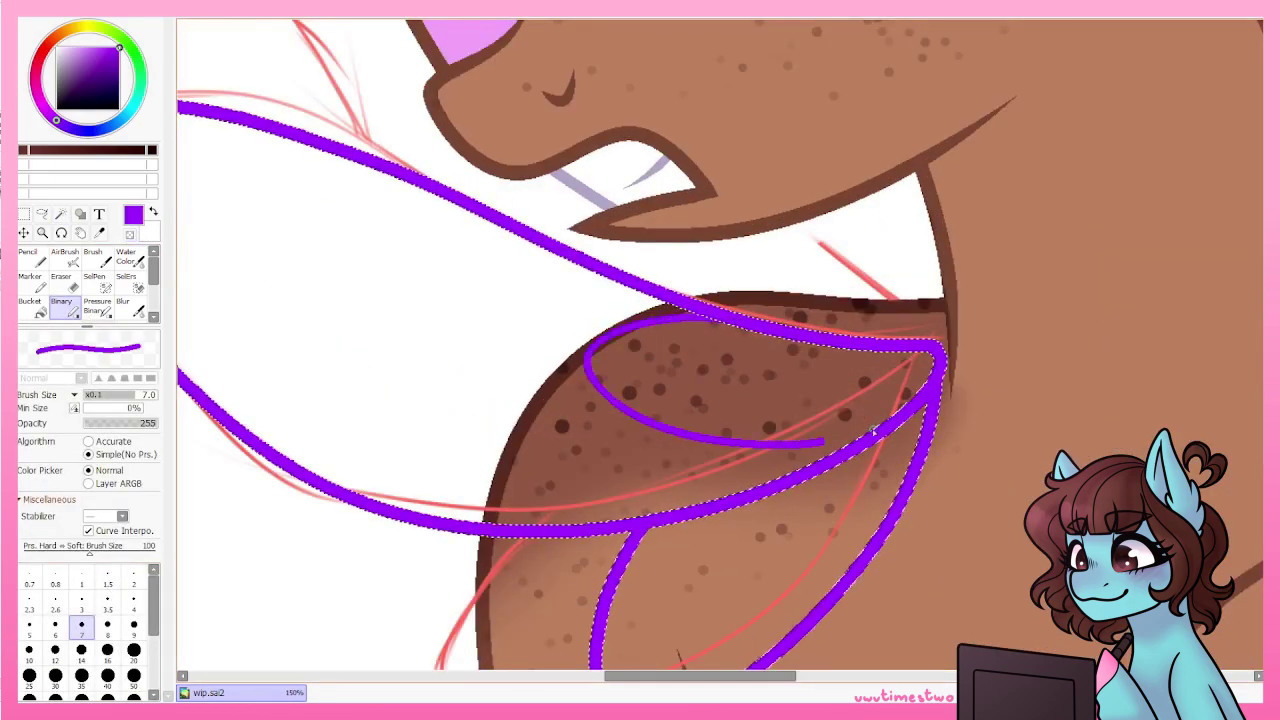
scroll(700, 400, up, 3)
scroll(295, 245, down, 2)
scroll(295, 245, down, 3)
mouse_move(680, 325)
mouse_down()
mouse_move(320, 194)
mouse_move(203, 184)
mouse_up()
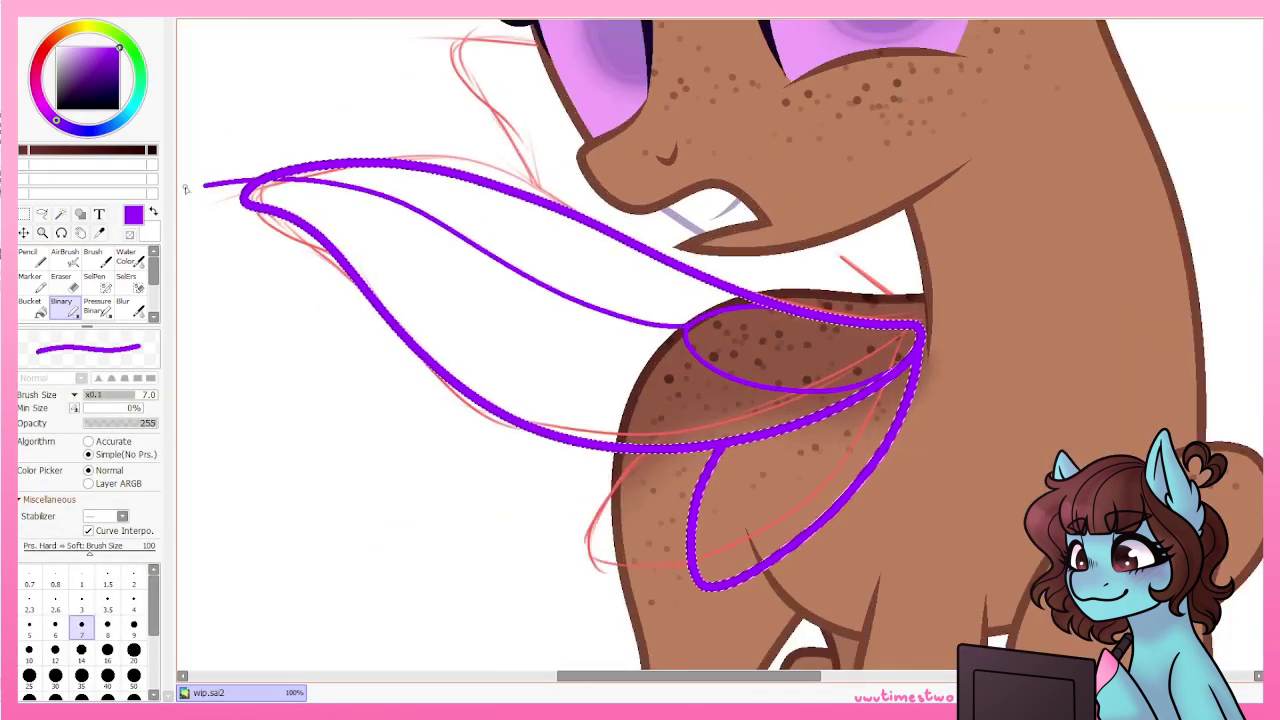
drag(690, 360, 450, 451)
mouse_move(770, 432)
mouse_down()
mouse_move(795, 466)
mouse_move(782, 546)
mouse_up()
drag(816, 456, 738, 608)
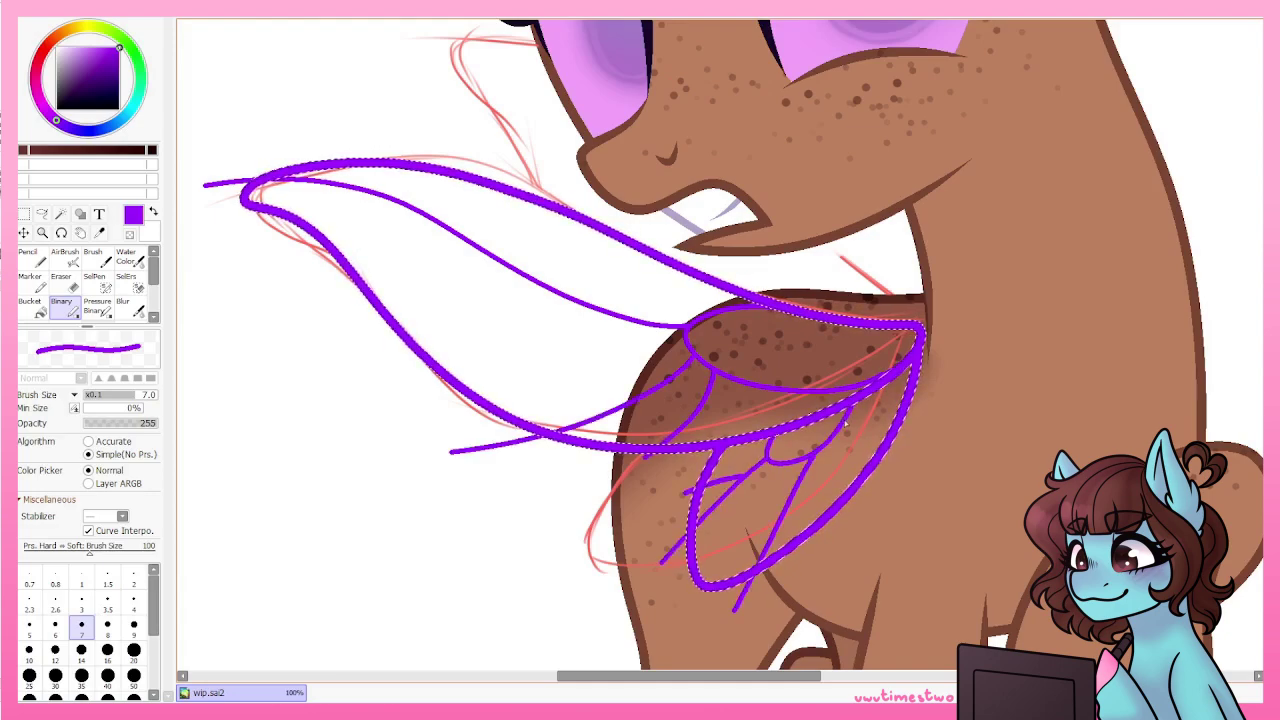
drag(872, 474, 788, 554)
Select the area outside the wing outline and erase the overshooting vein ends with transparent Binary at size 20.
key(w)
click(276, 376)
click(184, 20)
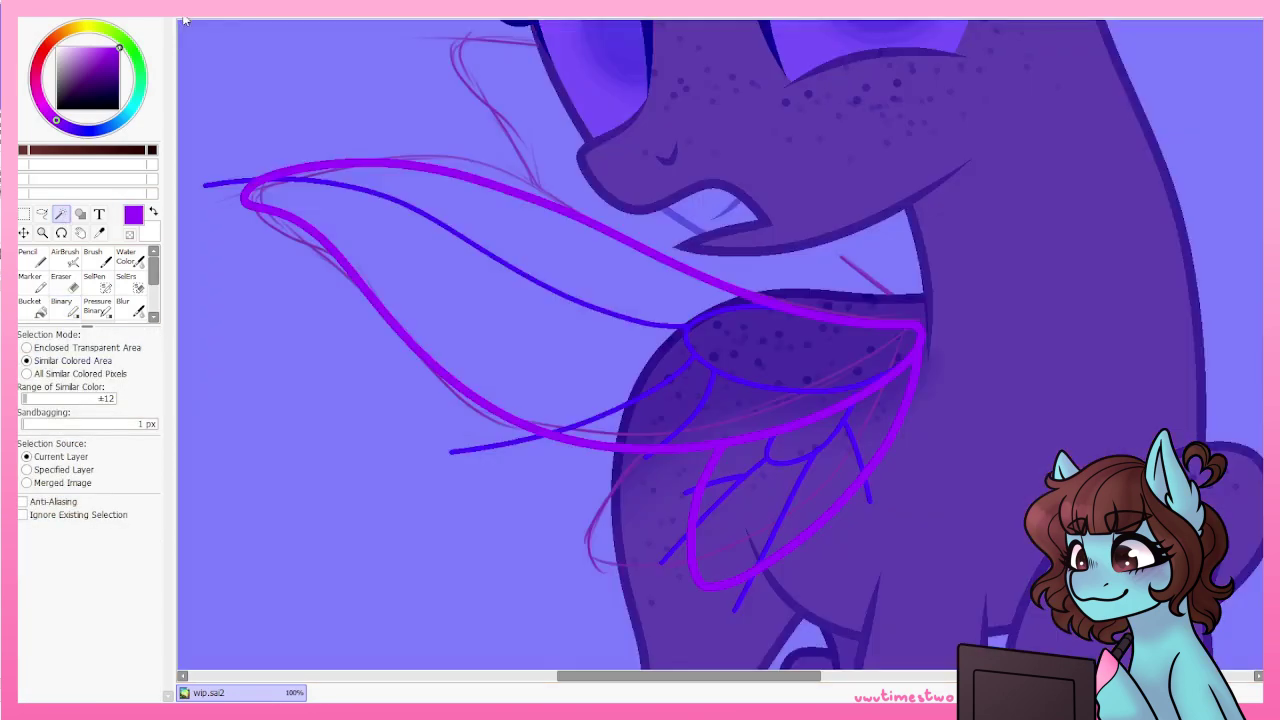
click(61, 305)
scroll(434, 209, up, 5)
scroll(749, 406, down, 4)
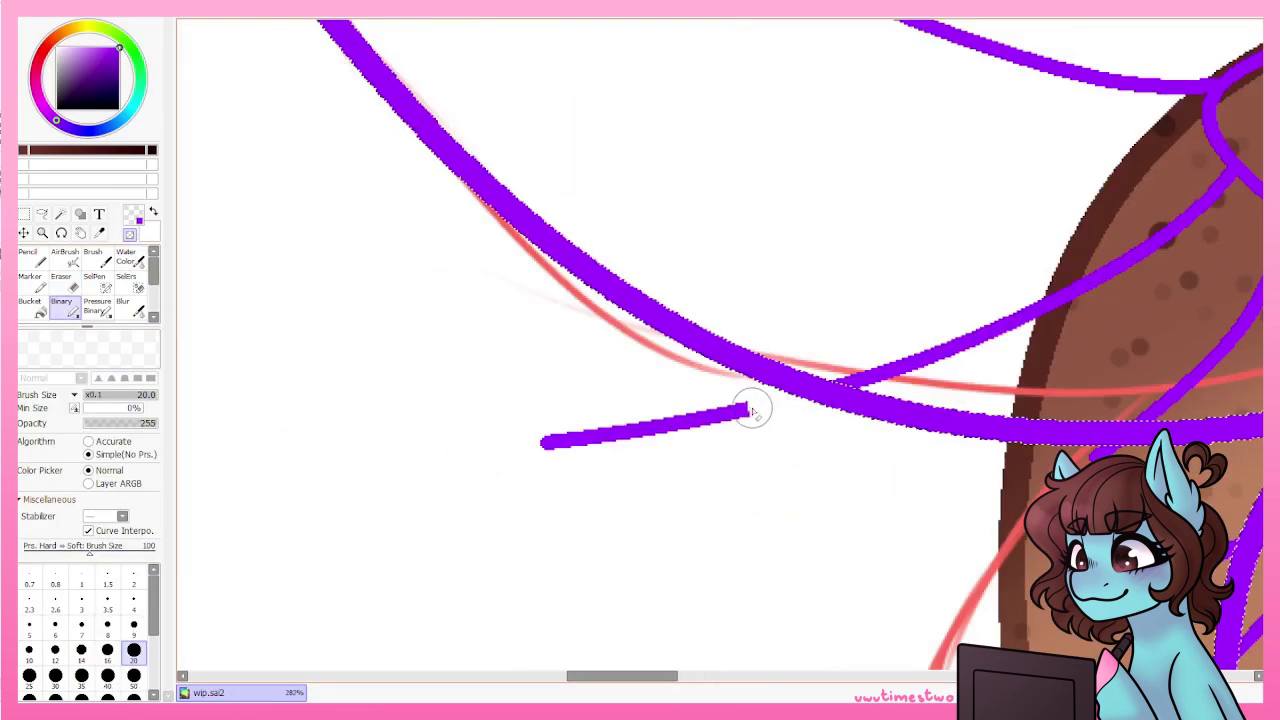
alt+click(906, 420)
scroll(906, 420, down, 4)
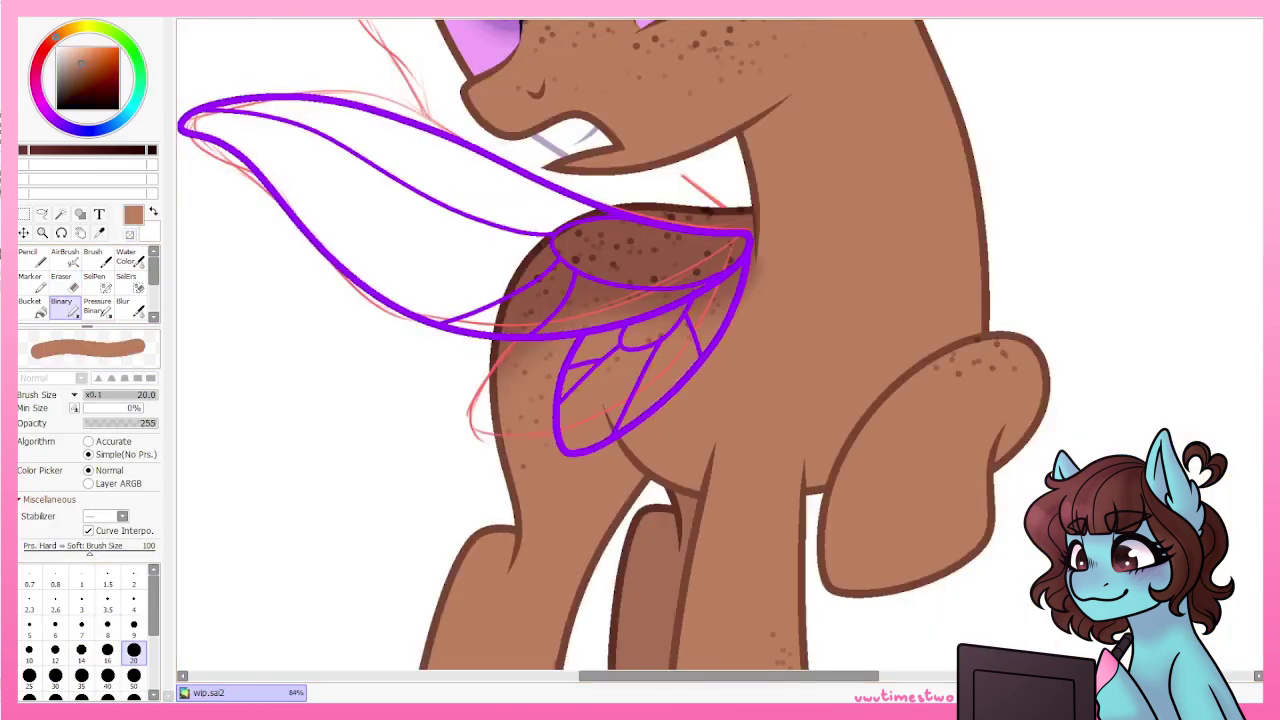
Tidy the pixels where the veins meet the wing outline using Binary at size 1.
scroll(680, 335, up, 8)
click(81, 583)
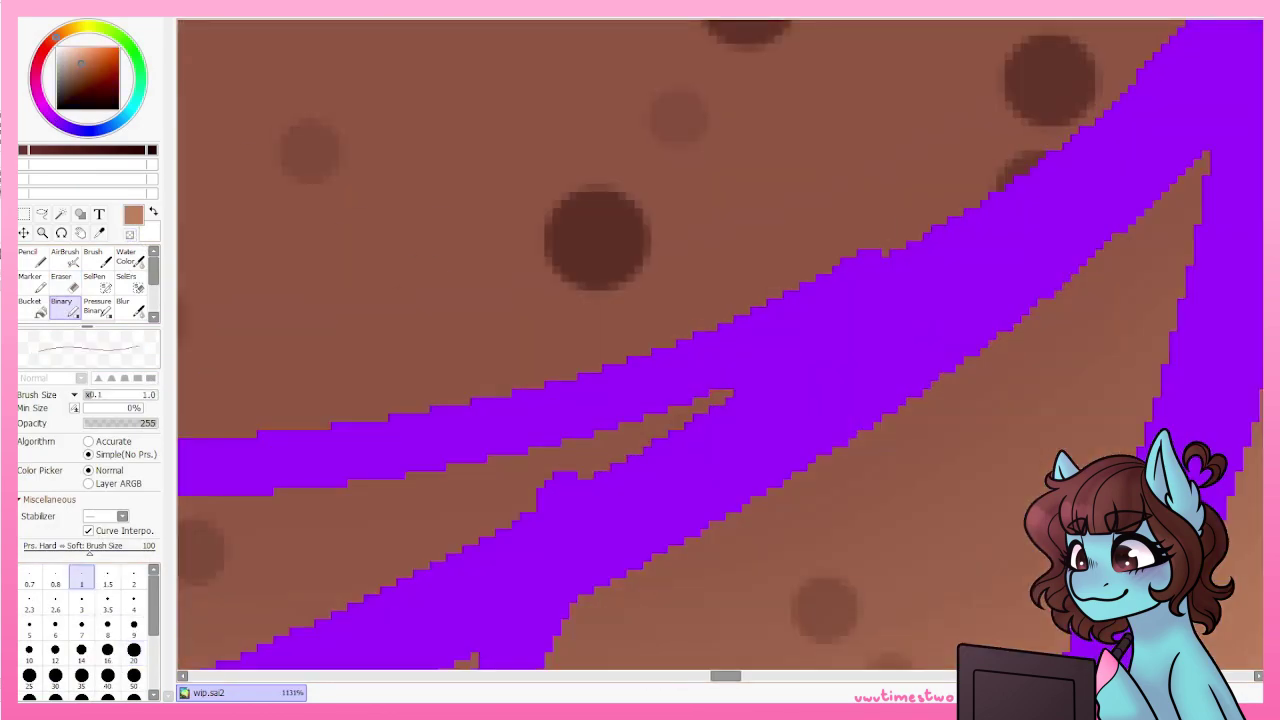
scroll(534, 451, down, 8)
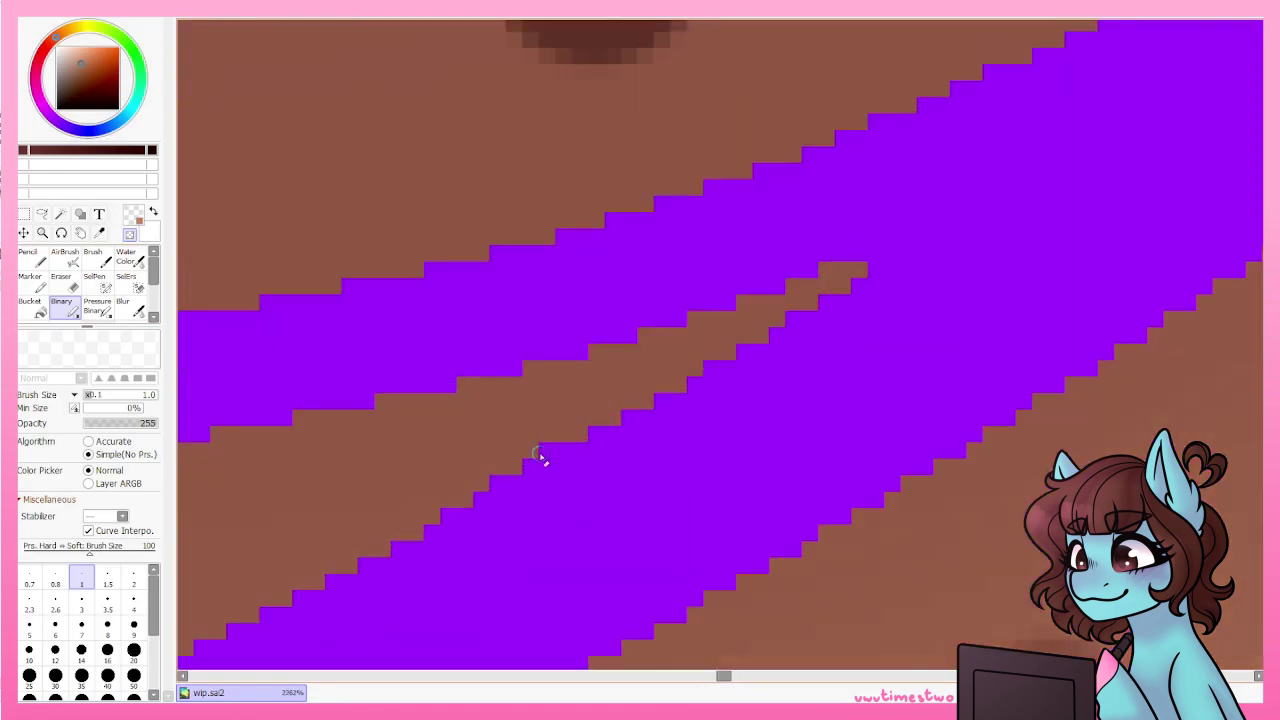
scroll(743, 500, up, 2)
Select the wing's inner cells with the Magic Wand and fill them with teal using the Pencil at size 350.
key(w)
click(425, 232)
scroll(425, 232, up, 7)
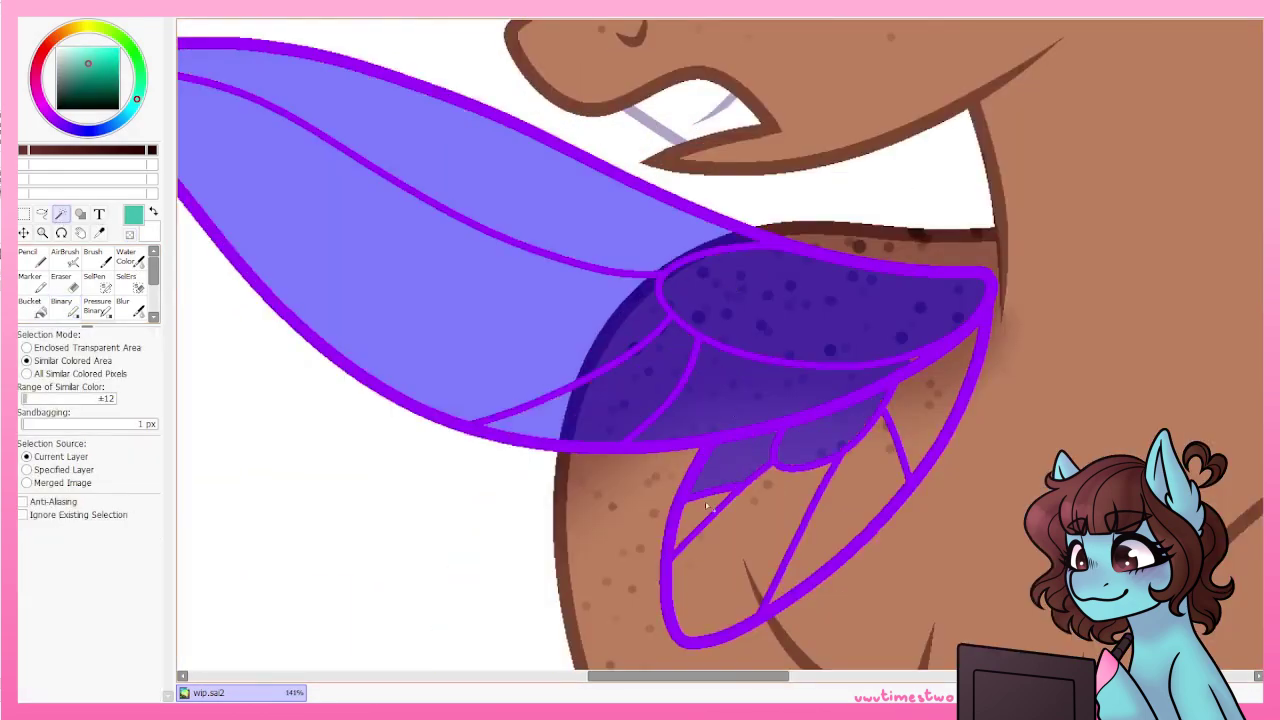
scroll(877, 346, down, 8)
key(b)
drag(380, 185, 650, 340)
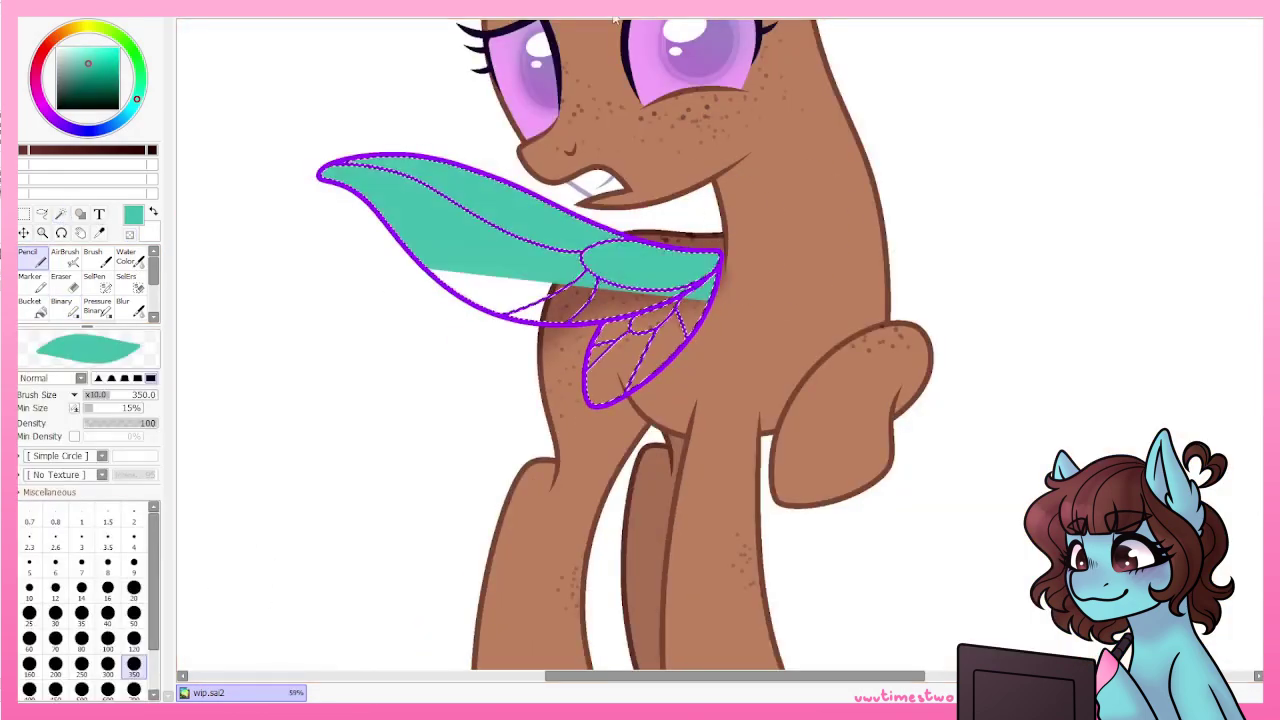
Paint the outer part of the large wing lobe and the lower lobe's tip dark purple with the Pencil.
scroll(500, 330, down, 3)
scroll(571, 300, up, 3)
alt+click(571, 300)
mouse_move(495, 360)
mouse_down()
mouse_move(640, 385)
mouse_move(666, 523)
mouse_up()
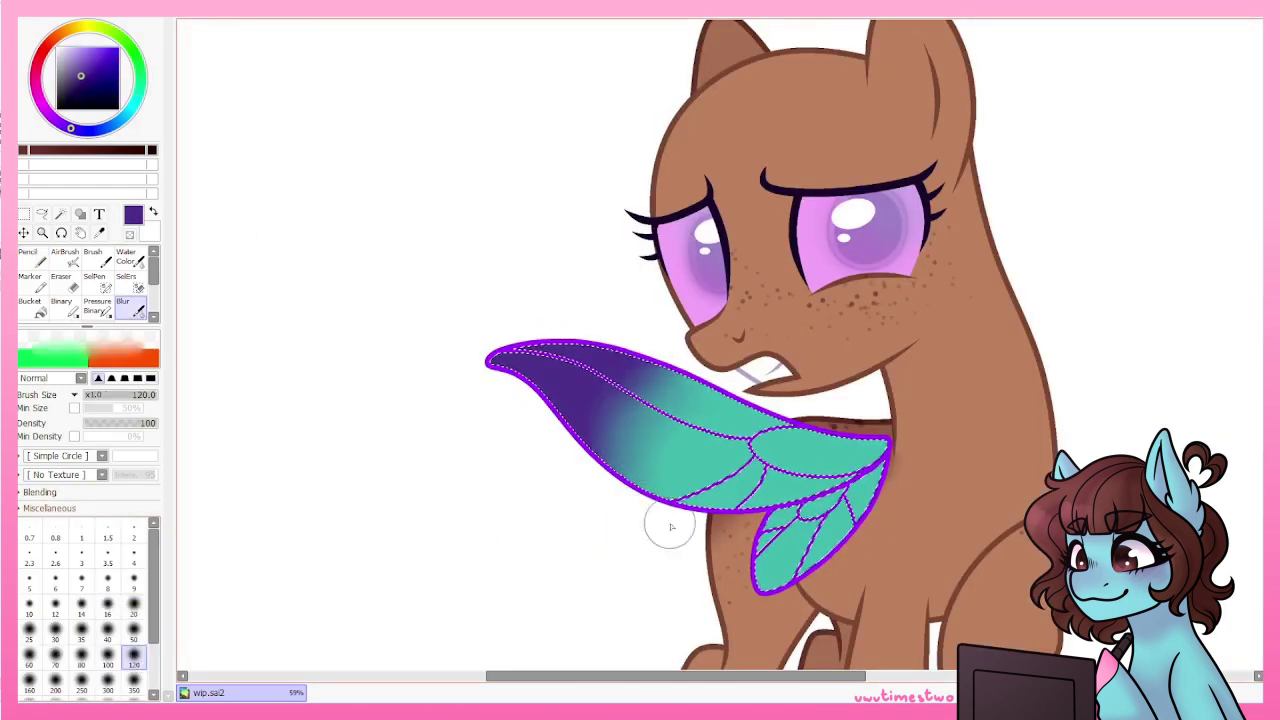
key(n)
drag(640, 400, 800, 560)
Sample the palette's pink and paint the tip of the large wing lobe with the Pencil at size 120.
scroll(792, 508, down, 2)
alt+click(801, 531)
scroll(792, 508, up, 3)
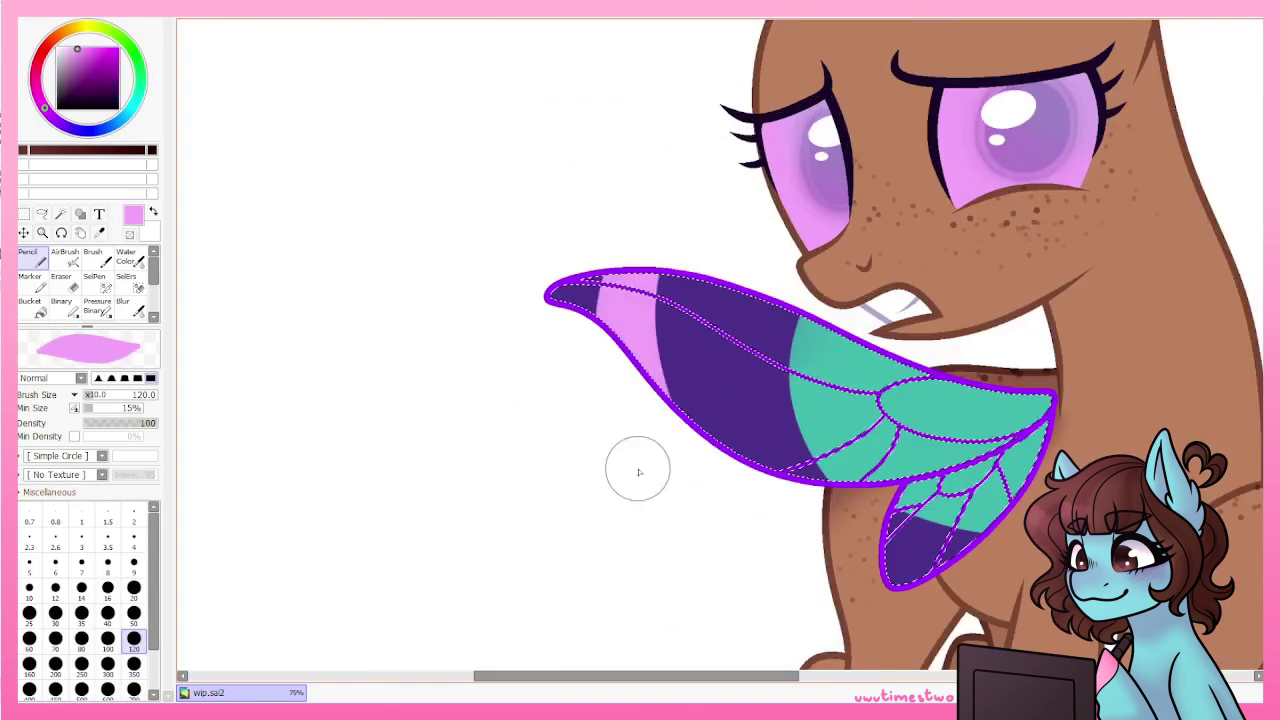
mouse_move(640, 310)
mouse_down()
mouse_move(565, 292)
mouse_move(620, 340)
mouse_move(760, 380)
mouse_move(729, 234)
mouse_up()
Blend the teal, purple and pink boundaries of the wing into gradients with Blur at size 120.
click(130, 306)
scroll(729, 234, down, 3)
scroll(969, 364, up, 3)
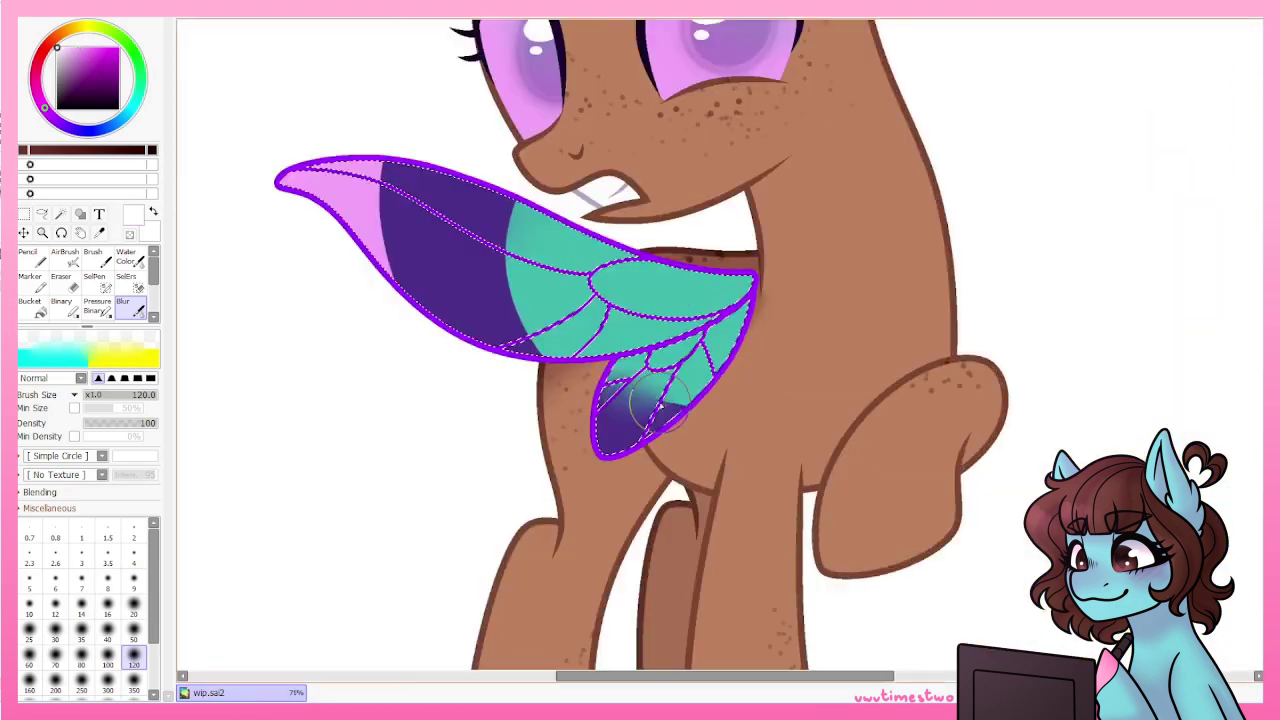
mouse_move(650, 410)
mouse_down()
mouse_move(450, 300)
mouse_move(391, 134)
mouse_move(593, 210)
mouse_up()
scroll(593, 212, down, 5)
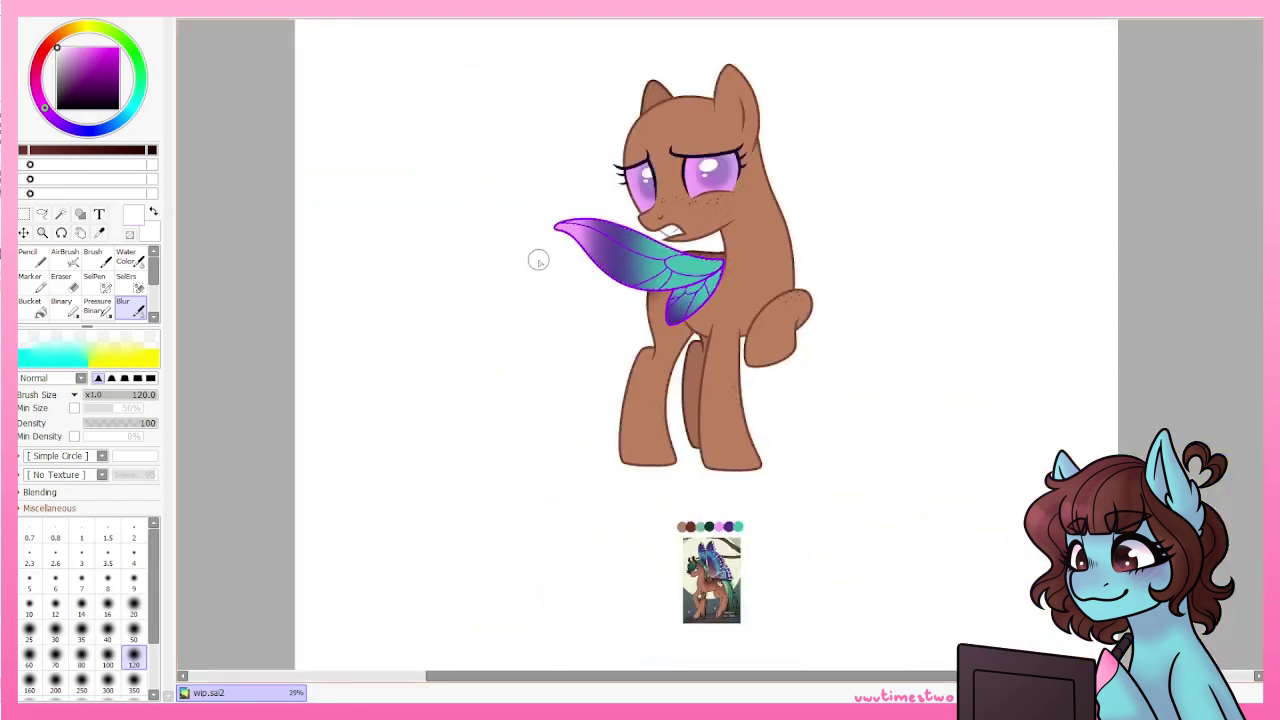
Recolor the wing's outline and veins pale turquoise with the Bucket.
scroll(537, 257, up, 5)
click(29, 306)
click(600, 262)
Color the wing lines light violet and pink toward the tips with the Pencil at size 120, blending the transitions with Blur.
scroll(733, 148, up, 2)
click(29, 256)
drag(700, 190, 457, 323)
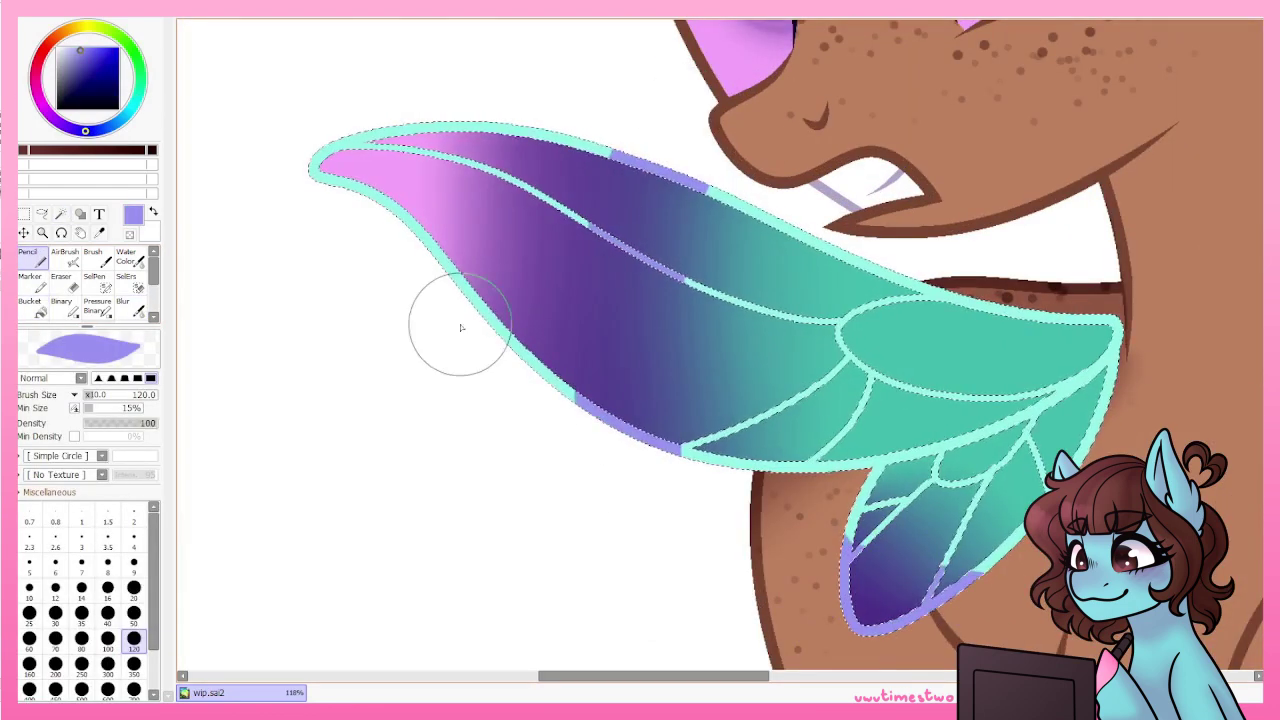
click(55, 120)
drag(500, 128, 460, 276)
click(123, 306)
scroll(663, 108, down, 6)
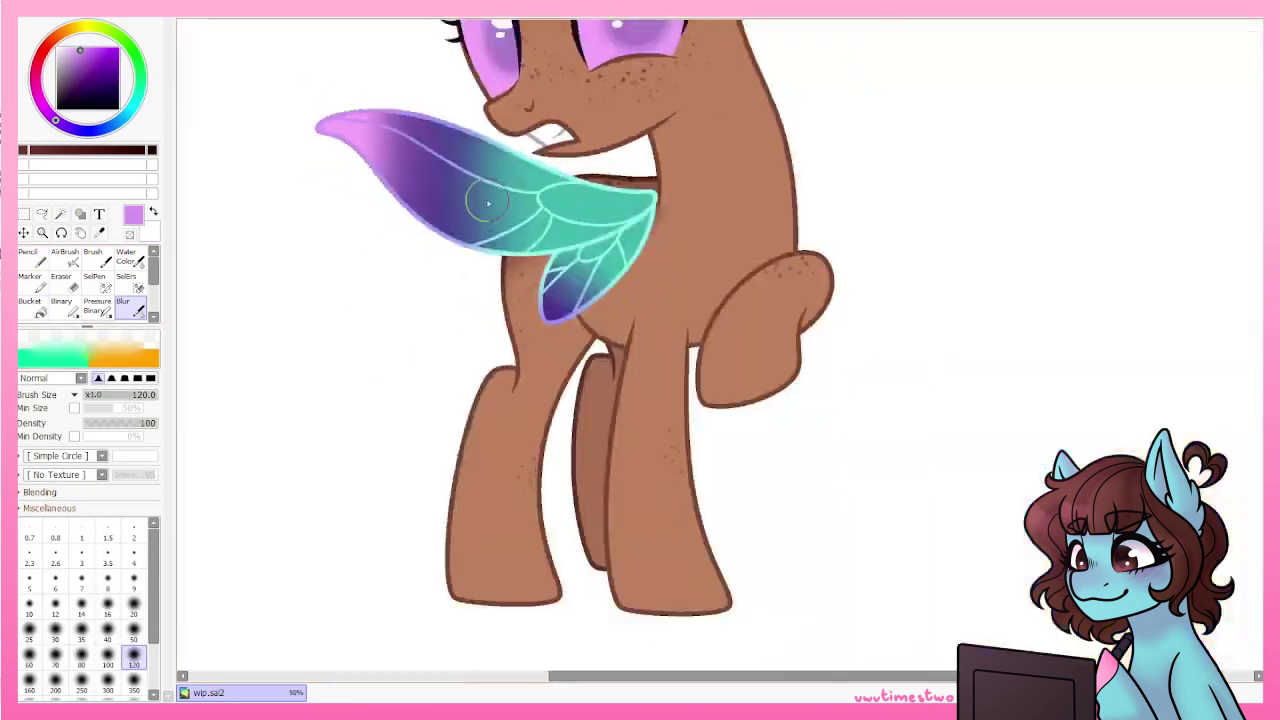
Deselect, make the finished wing translucent and place a transformed copy behind the body as the far wing.
key(ctrl+d)
scroll(307, 293, up, 1)
key(ctrl+t)
drag(460, 246, 737, 449)
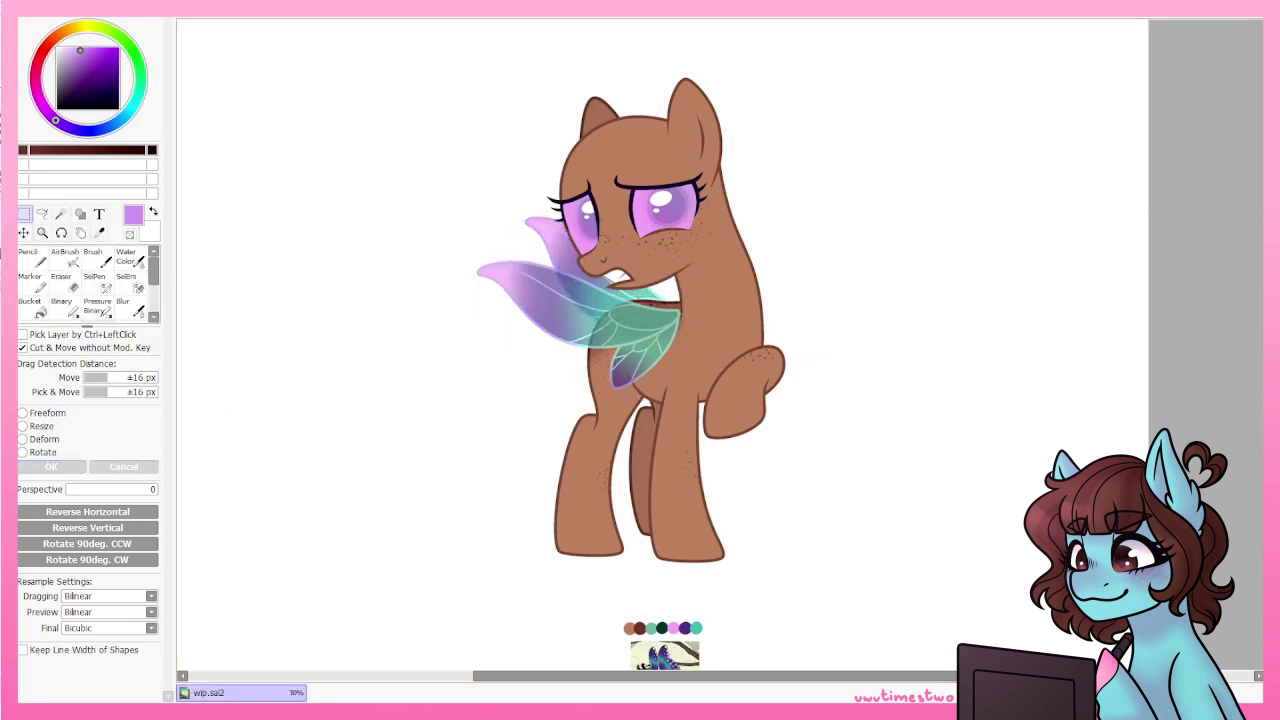
Hide the wings and sketch the pony's curly mane and tail in purple with the Marker at size 4.
key(Delete)
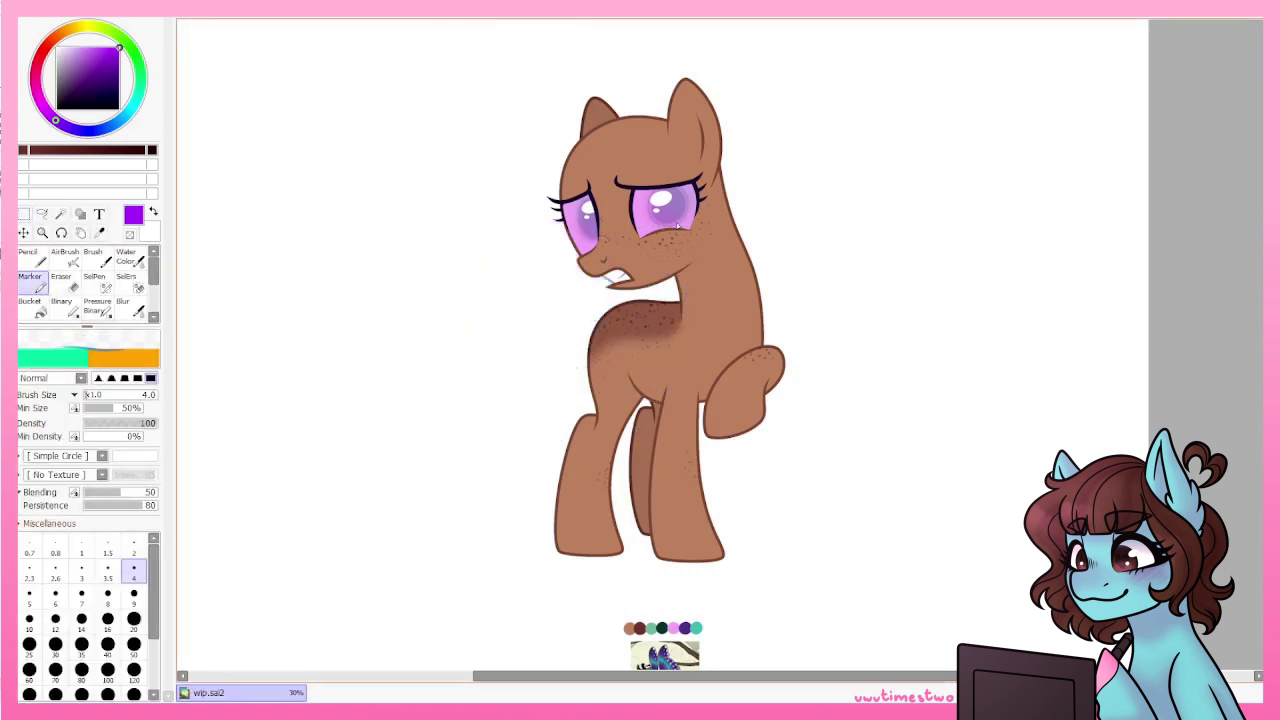
scroll(678, 228, up, 4)
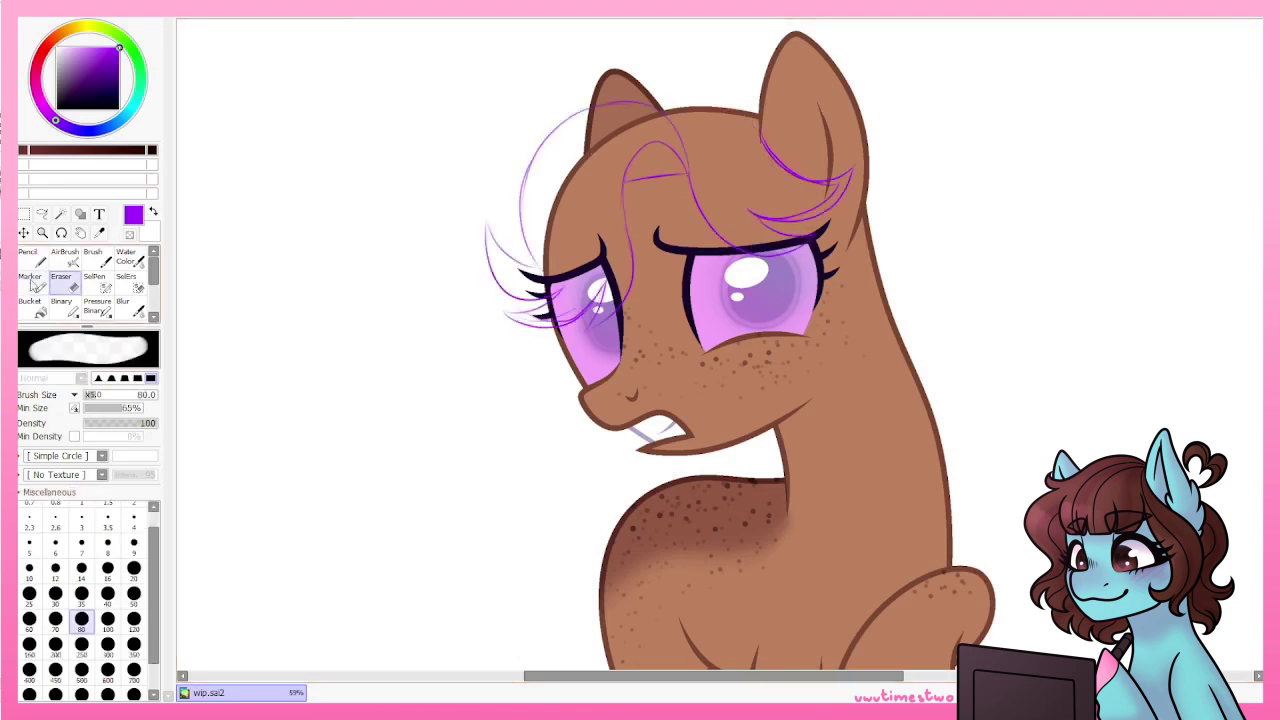
drag(688, 178, 733, 119)
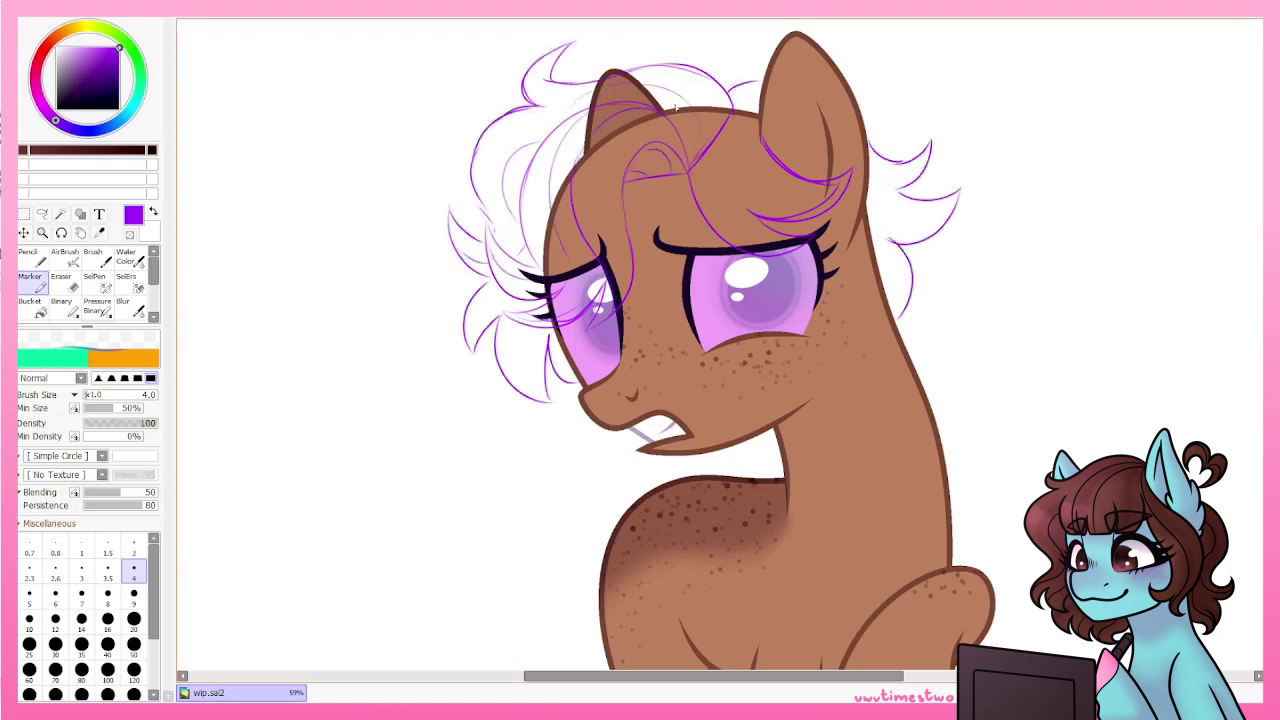
scroll(628, 315, down, 2)
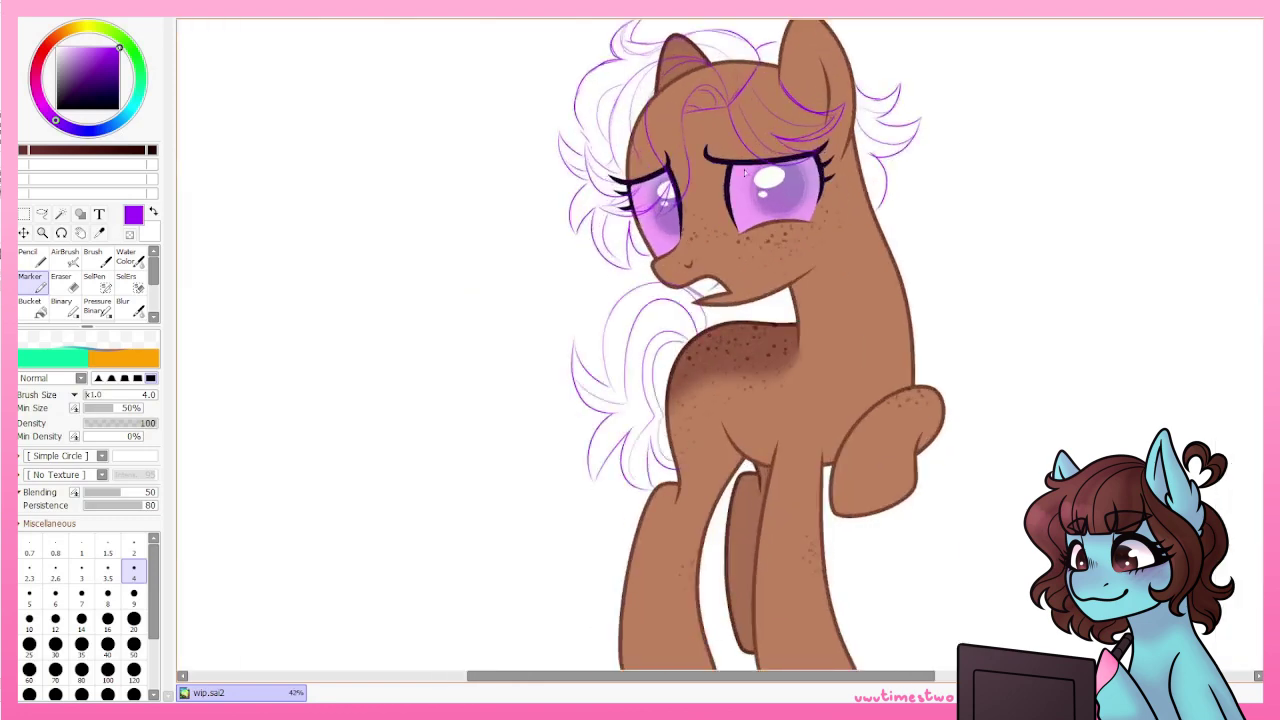
Sketch a purple swirl marking across the pony's neck with the Marker at size 4.
scroll(720, 345, down, 2)
scroll(695, 212, up, 5)
drag(543, 297, 672, 205)
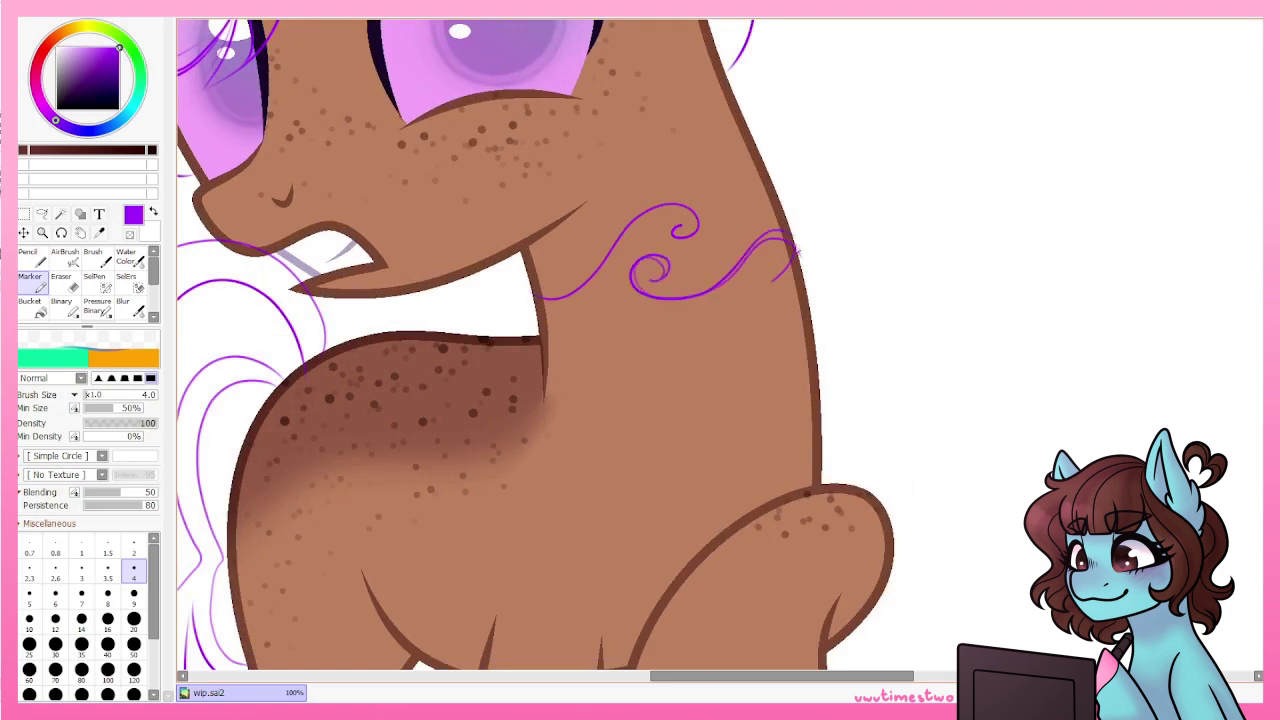
Place a smaller copy of the neck swirl on the front leg and erase the part overhanging the leg.
scroll(720, 345, down, 4)
key(m)
key(ctrl+t)
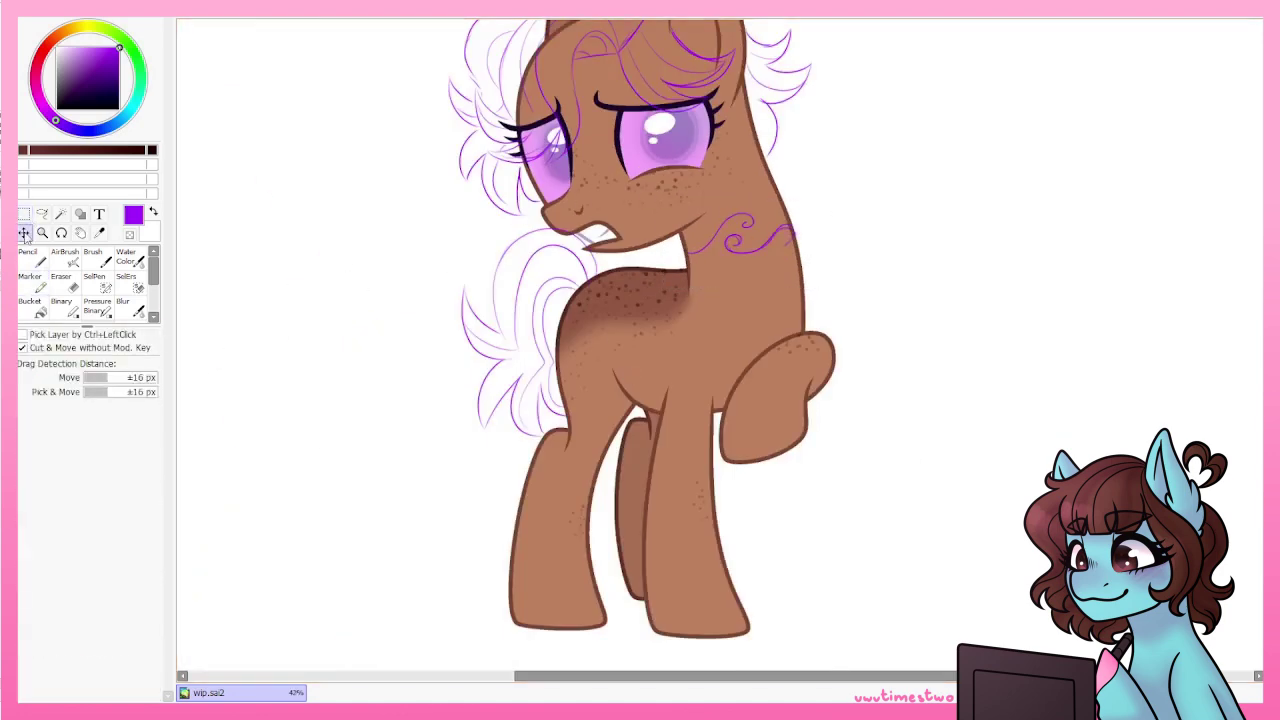
key(Return)
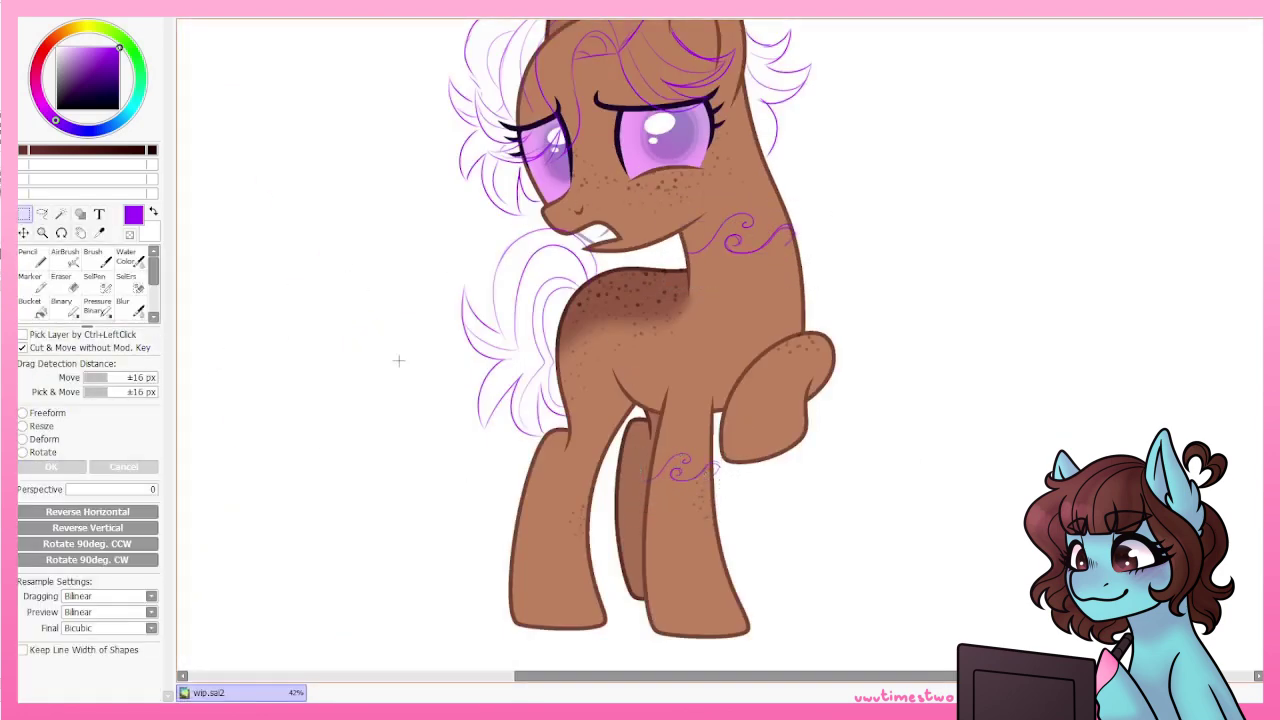
key(e)
scroll(786, 148, up, 2)
scroll(802, 229, down, 3)
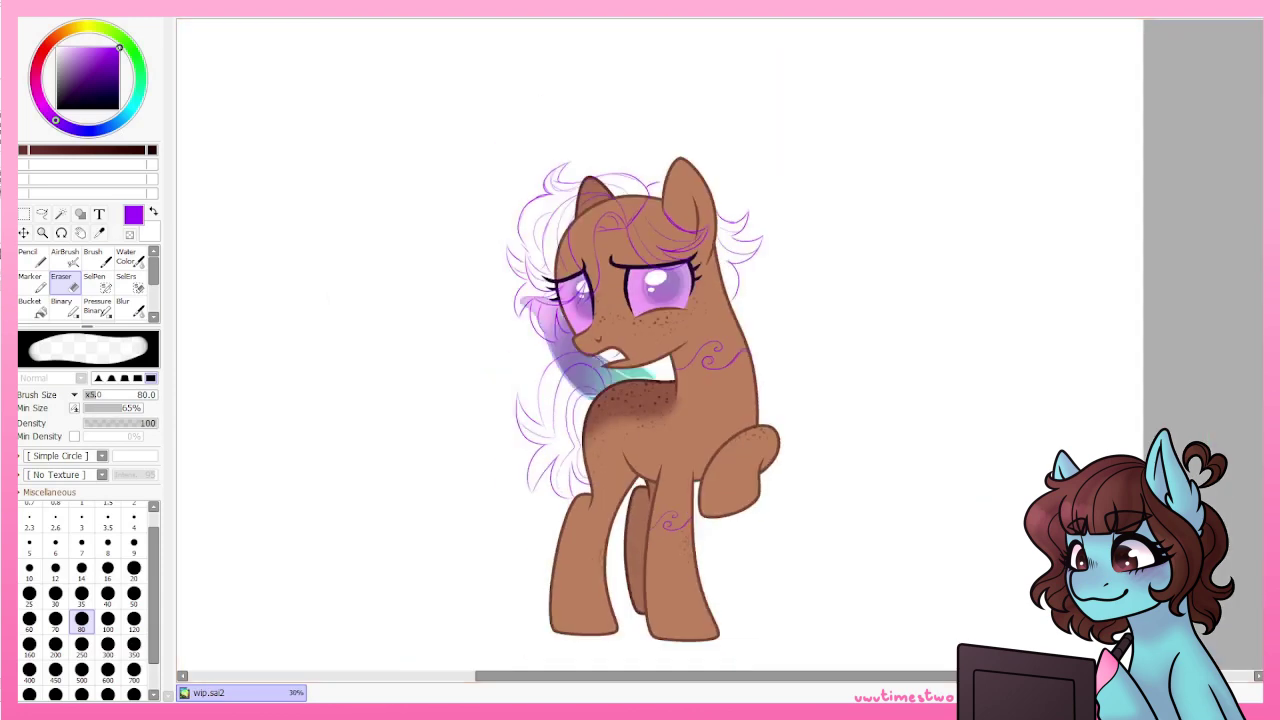
Line the front locks of the mane in orange over the sketch with Pressure Binary at size 12.
key(x)
scroll(537, 278, up, 3)
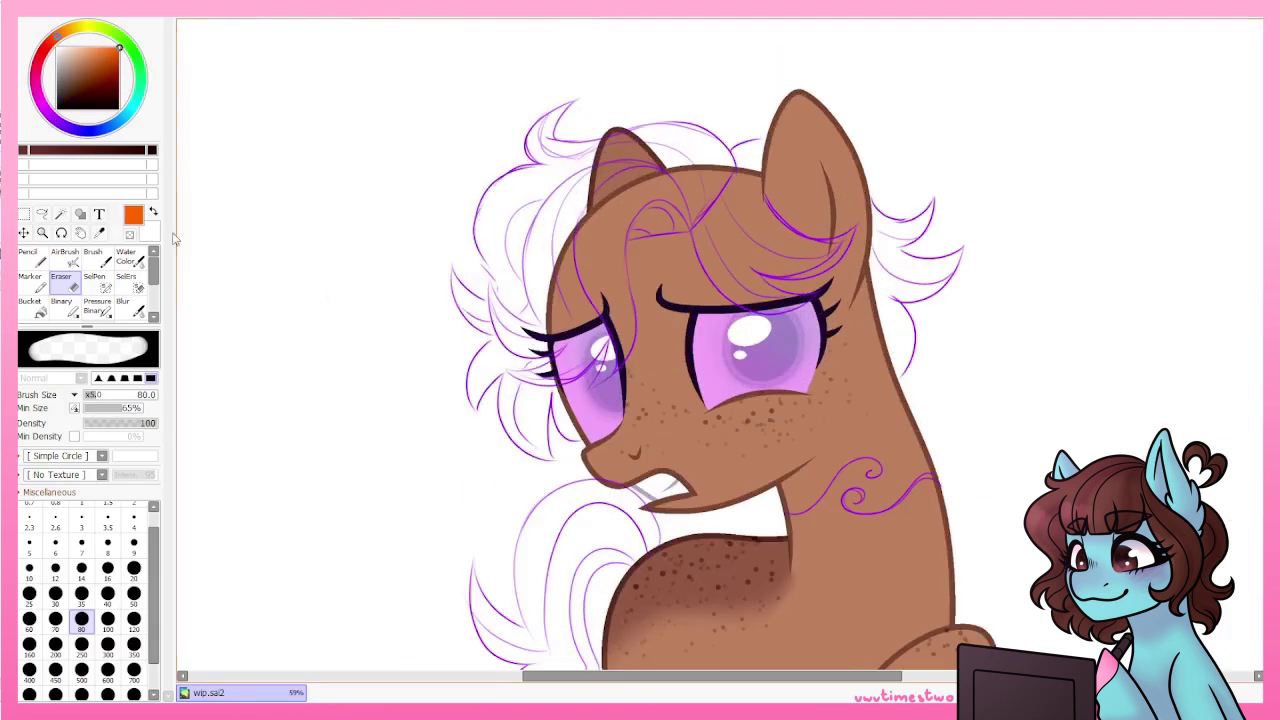
click(97, 305)
scroll(537, 278, up, 1)
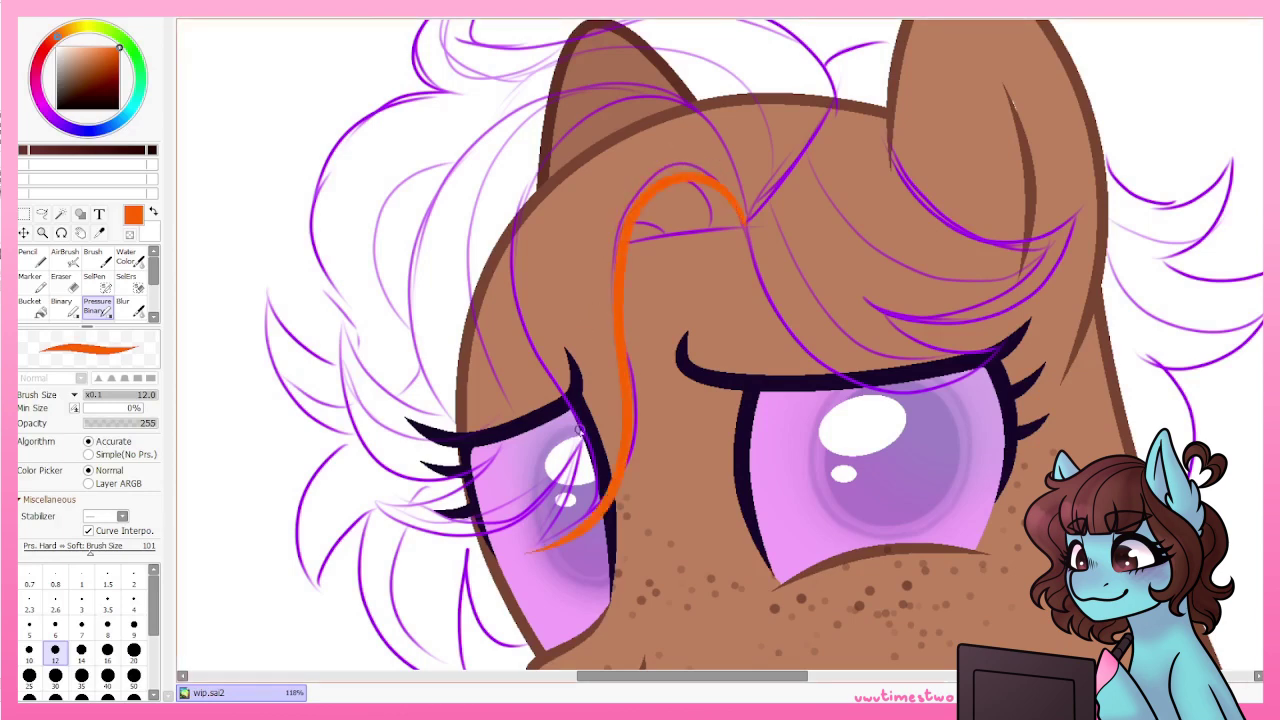
scroll(500, 447, down, 2)
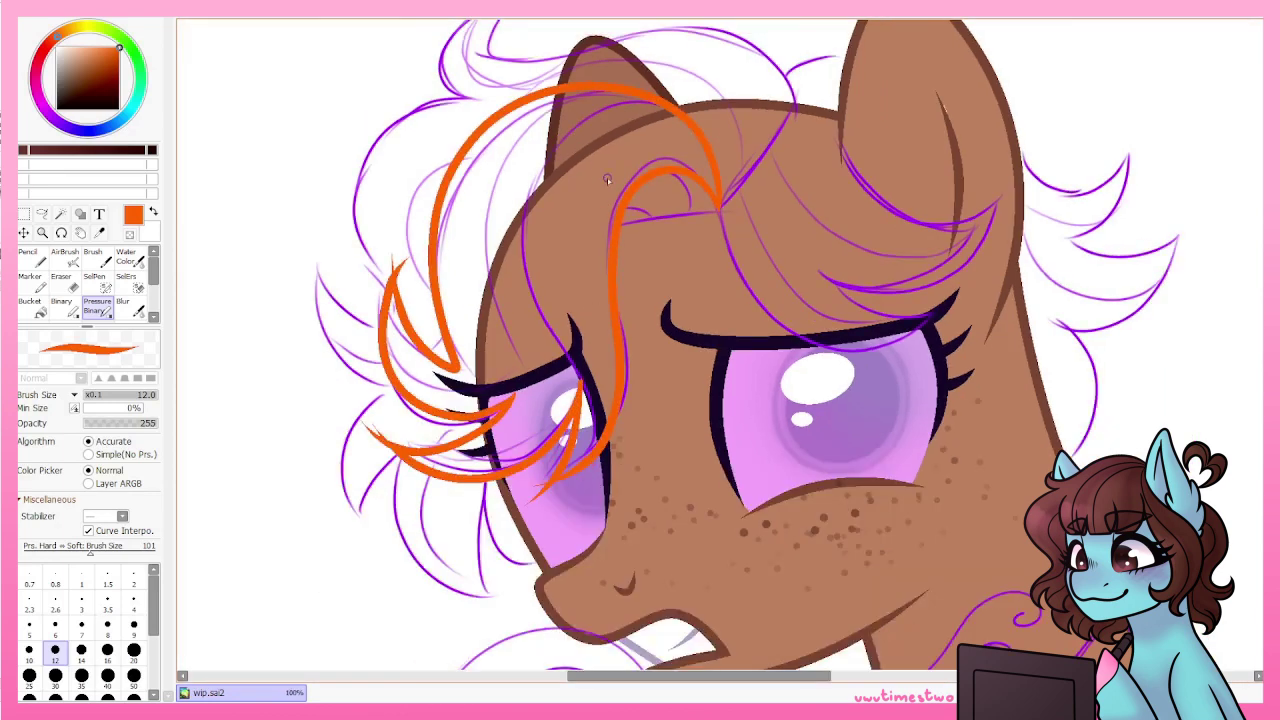
scroll(607, 178, up, 3)
drag(705, 230, 955, 437)
scroll(1089, 199, down, 2)
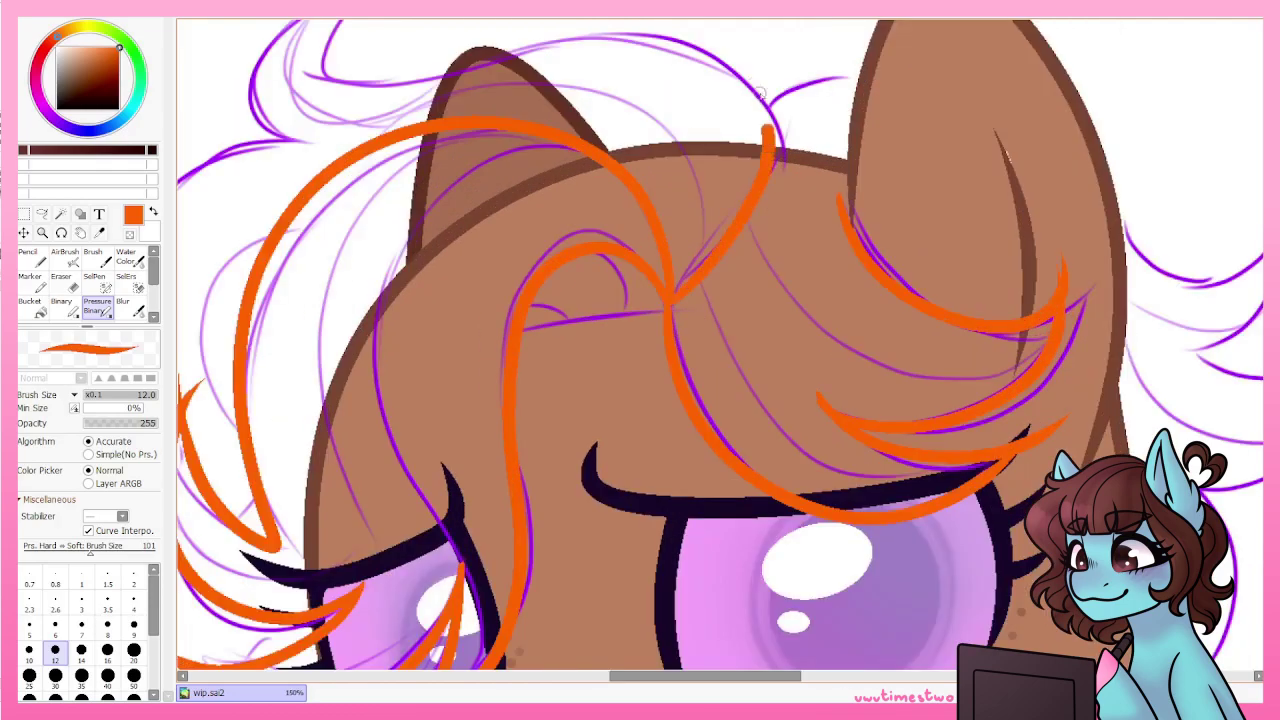
scroll(1089, 199, up, 2)
scroll(1089, 199, down, 2)
Sharpen the tips of the front locks' orange lines by erasing the overshoots with transparent Binary at size 12.
click(70, 316)
scroll(594, 190, up, 5)
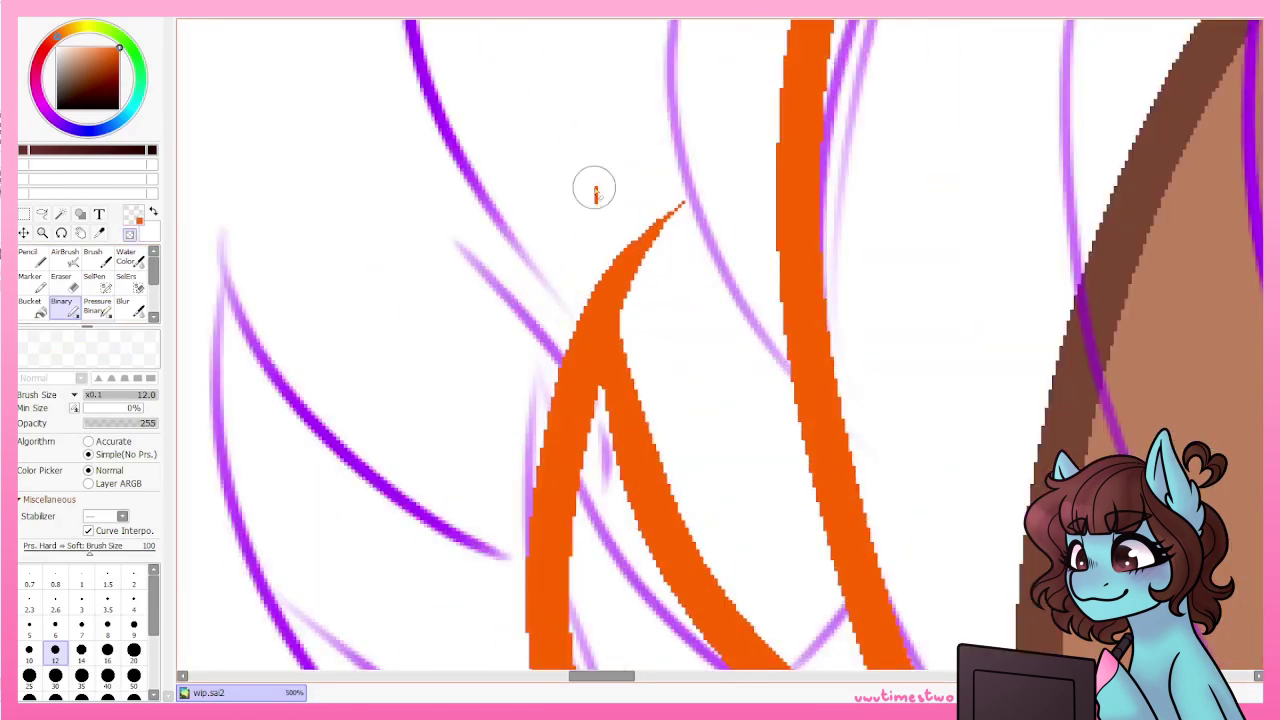
scroll(678, 265, up, 1)
drag(1111, 173, 661, 323)
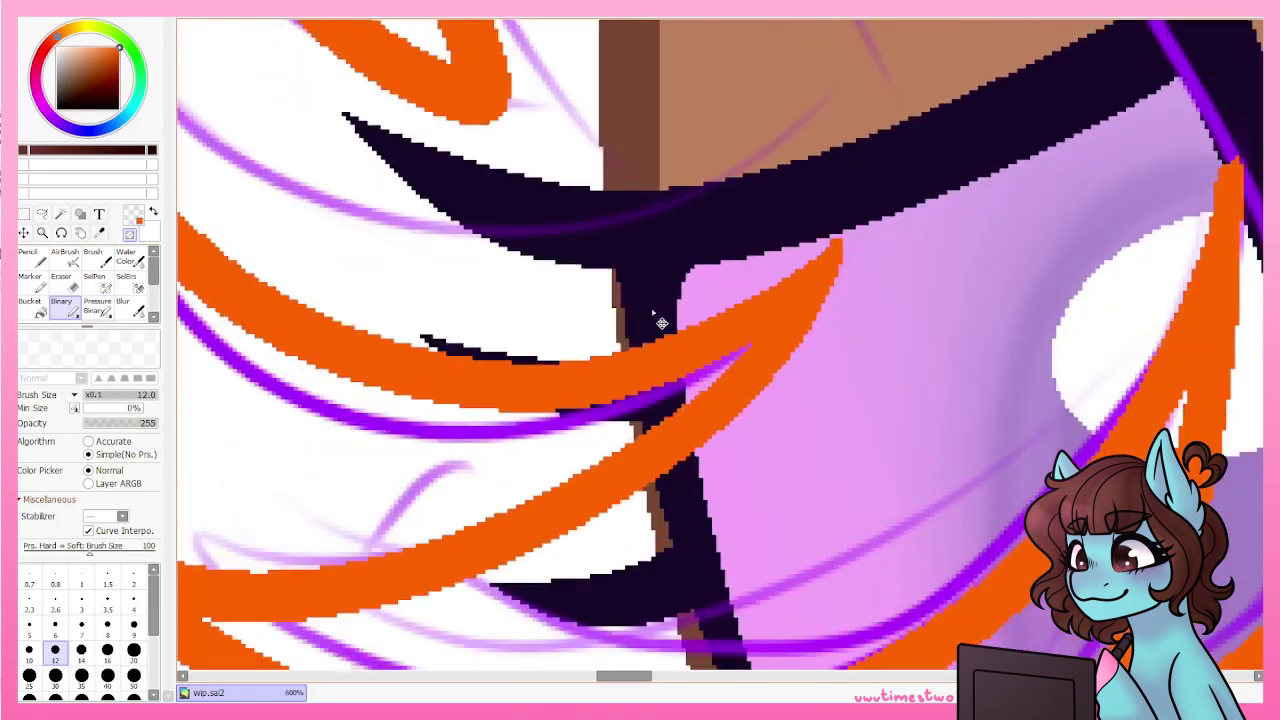
drag(840, 230, 728, 560)
scroll(865, 313, down, 1)
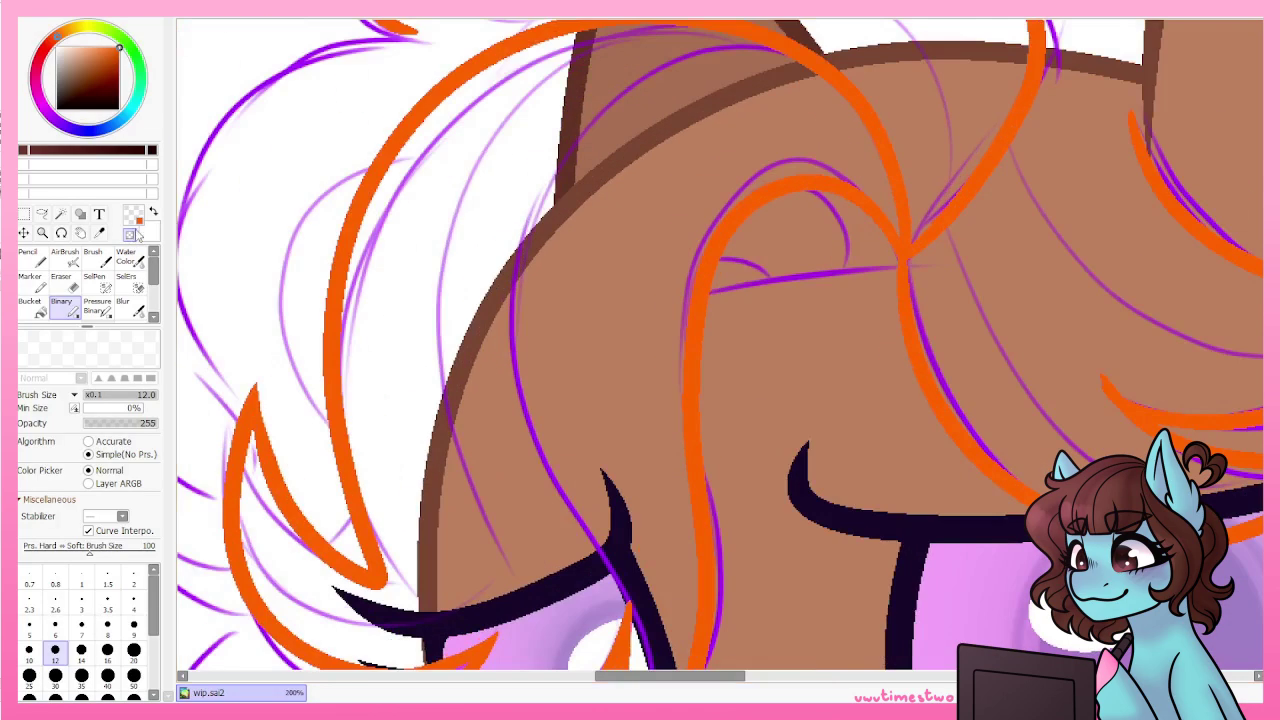
Line the small fold at the forelock's base and the curls atop the head in orange with Pressure Binary at size 12.
click(97, 305)
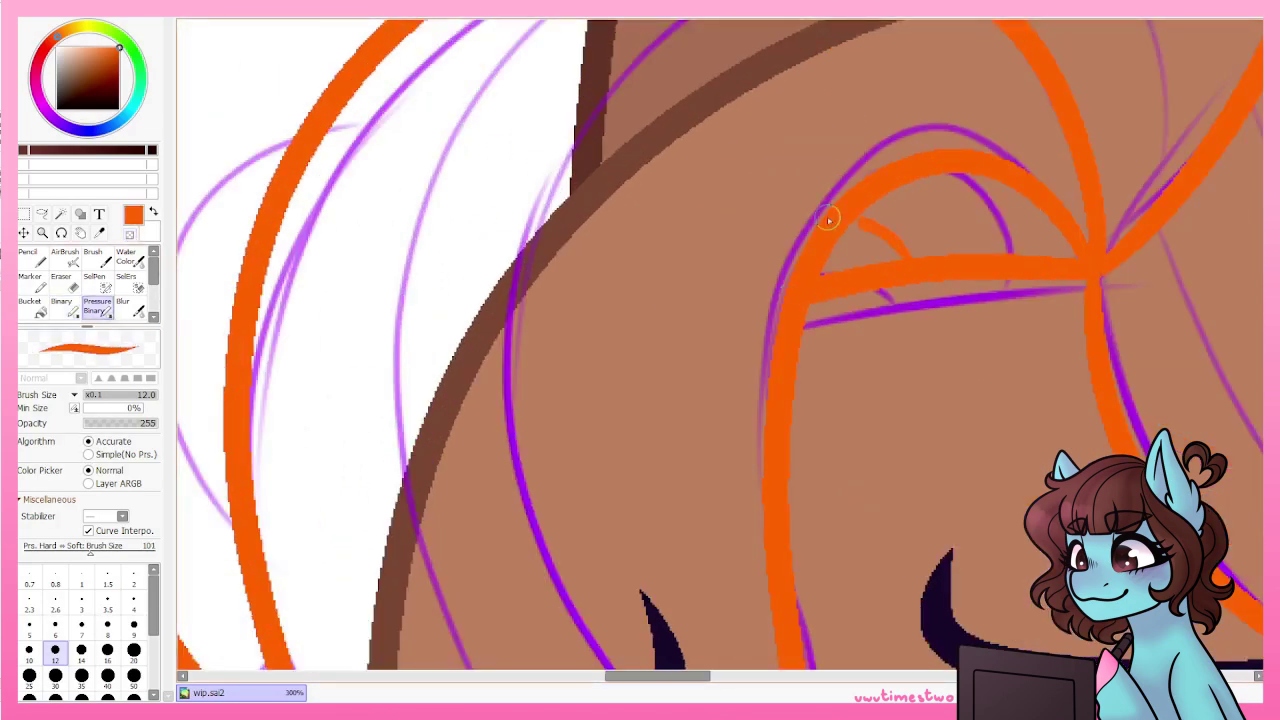
scroll(620, 369, down, 5)
scroll(620, 369, down, 3)
scroll(540, 327, up, 8)
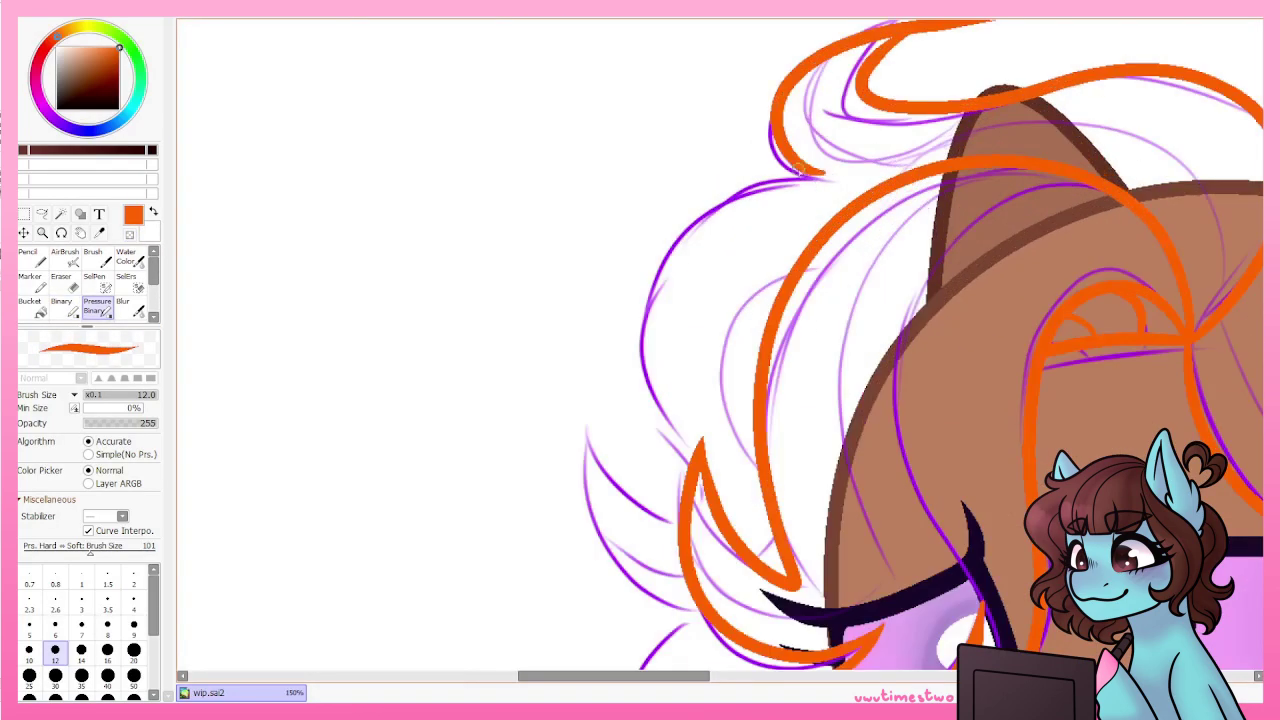
scroll(685, 464, down, 2)
Line the mane curls hanging beside the face in orange over the sketch, down to the cheek.
drag(590, 195, 565, 345)
scroll(677, 471, down, 2)
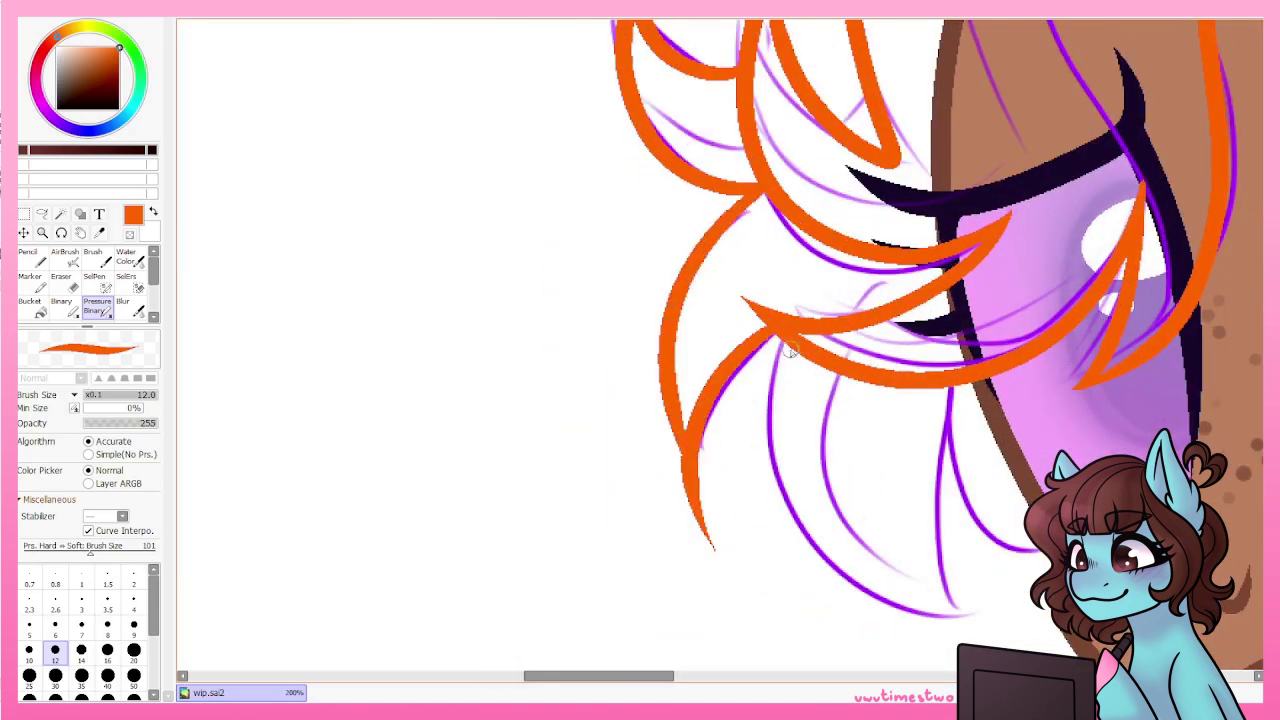
drag(783, 342, 965, 628)
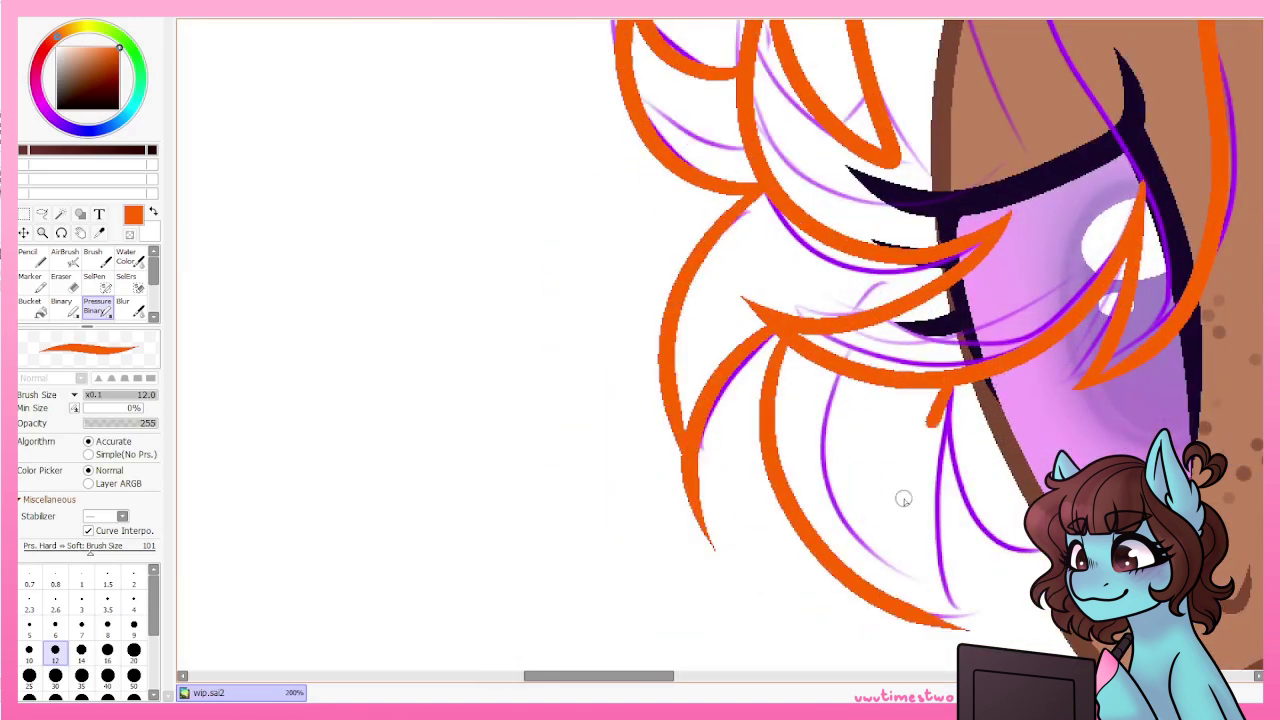
drag(903, 498, 955, 640)
scroll(689, 340, down, 4)
Line the mane curls behind the ear and the tail's curly outline in orange with Pressure Binary at size 12.
scroll(1103, 237, up, 4)
drag(748, 222, 906, 168)
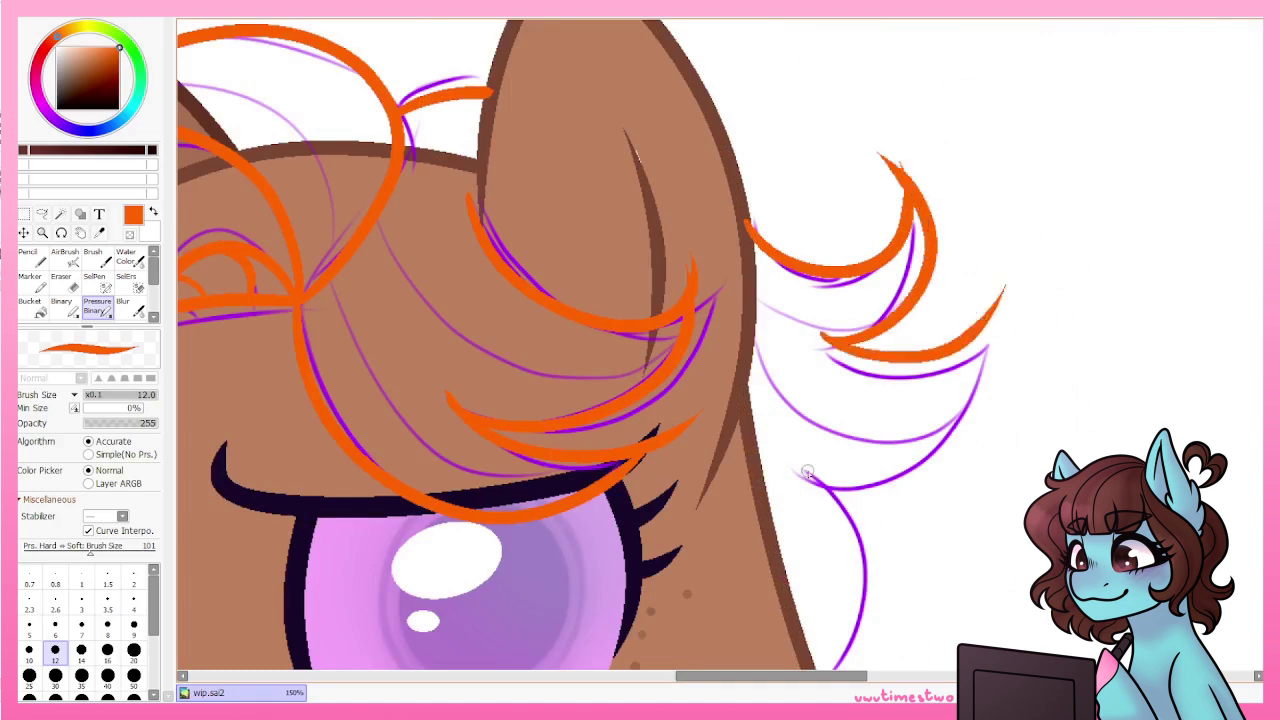
scroll(808, 472, down, 6)
scroll(609, 374, up, 3)
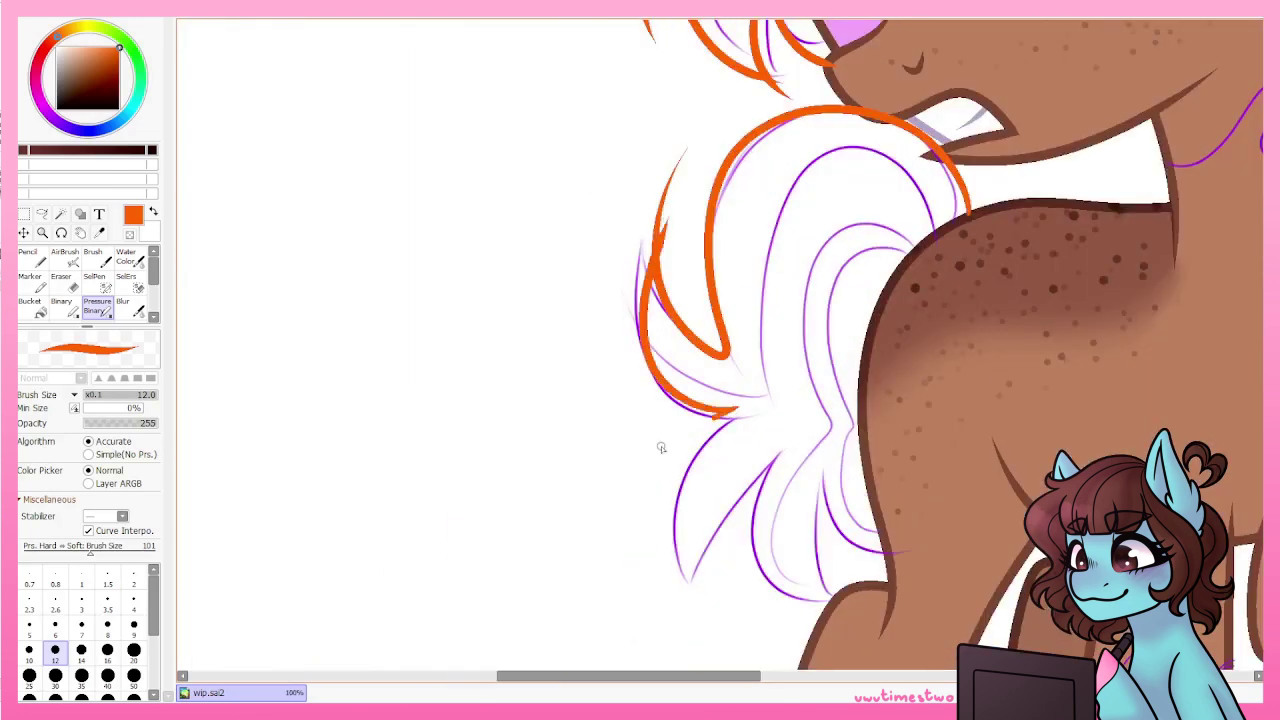
scroll(896, 279, down, 4)
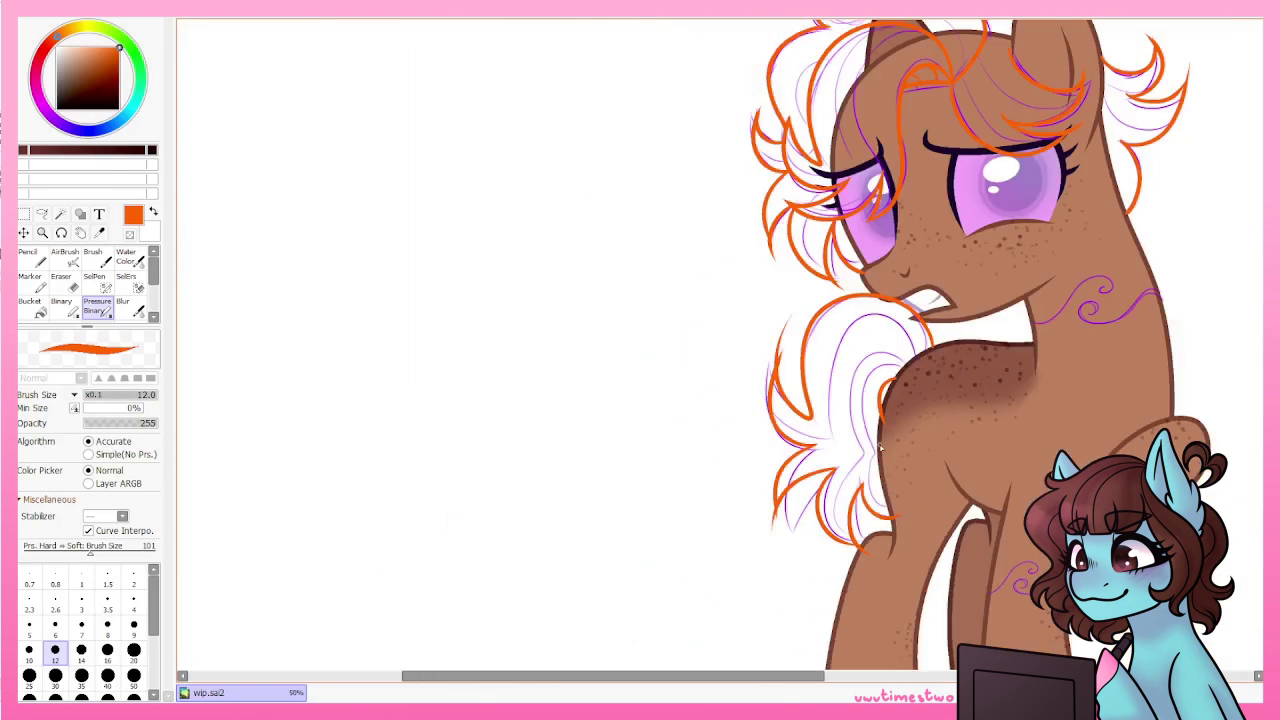
Erase the tail line overlapping the rump and sharpen the curl tips beside the face with transparent Binary at size 12.
click(61, 305)
scroll(1048, 260, up, 6)
scroll(1048, 260, down, 6)
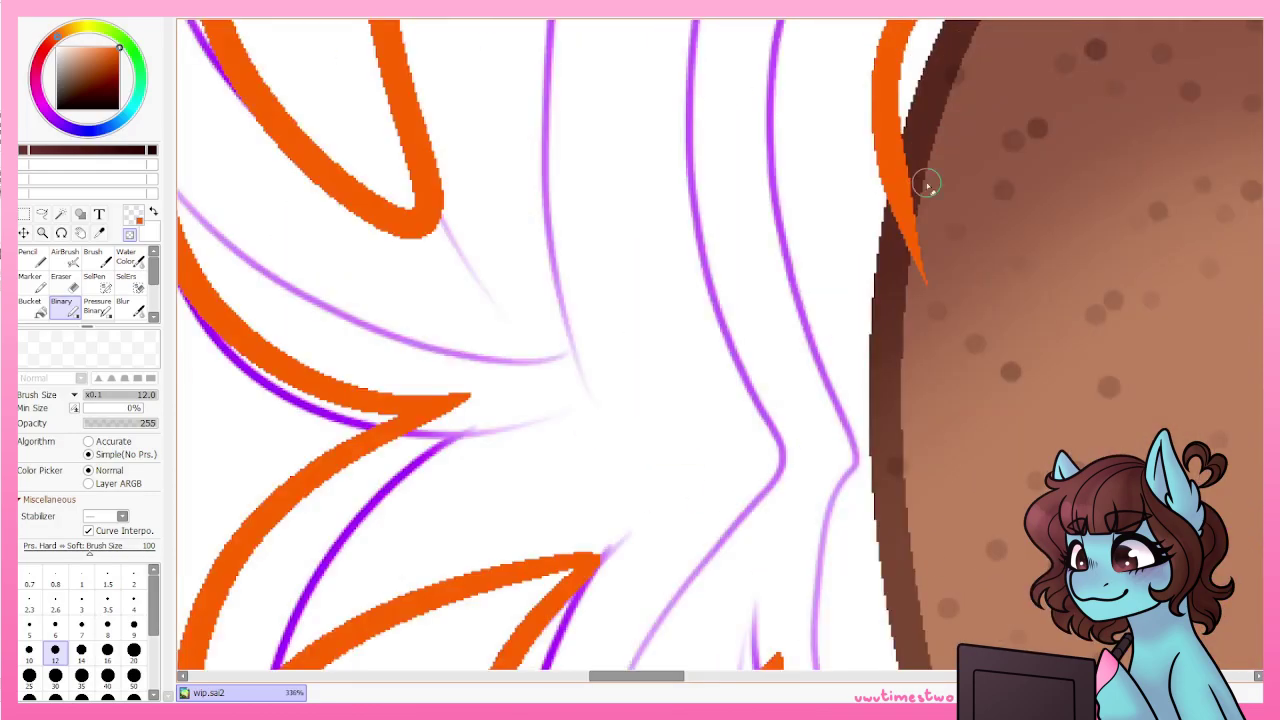
scroll(483, 122, up, 3)
scroll(483, 122, up, 6)
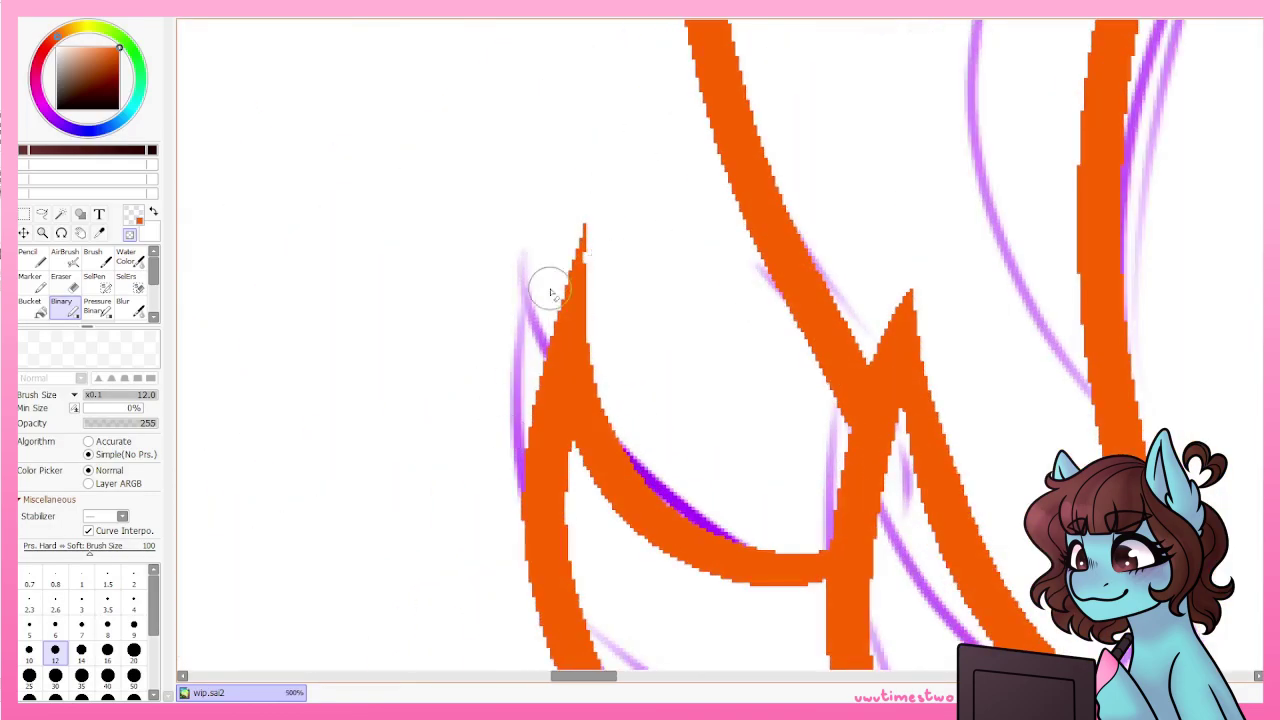
scroll(550, 292, down, 3)
scroll(740, 600, up, 2)
scroll(920, 594, down, 1)
scroll(925, 610, up, 2)
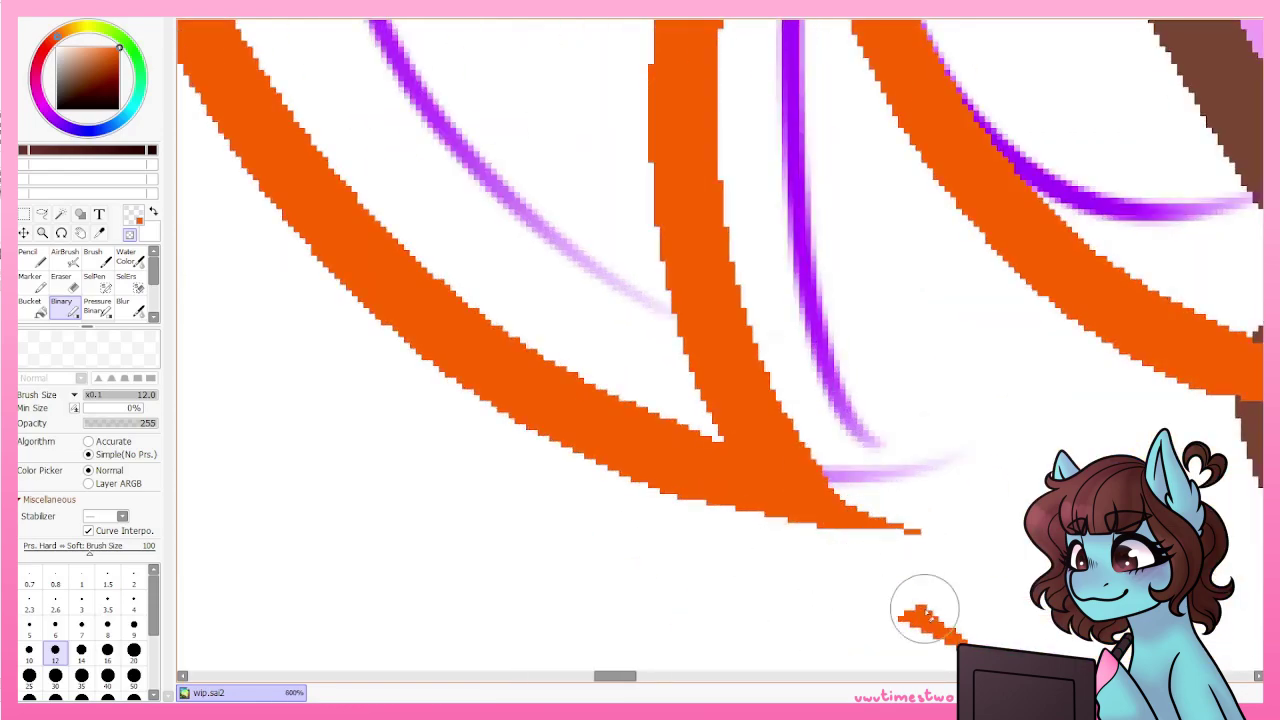
scroll(886, 414, down, 3)
Sharpen the tips of the tail curls with transparent Binary at size 12, refining the lowest tip at size 1.
scroll(613, 482, up, 3)
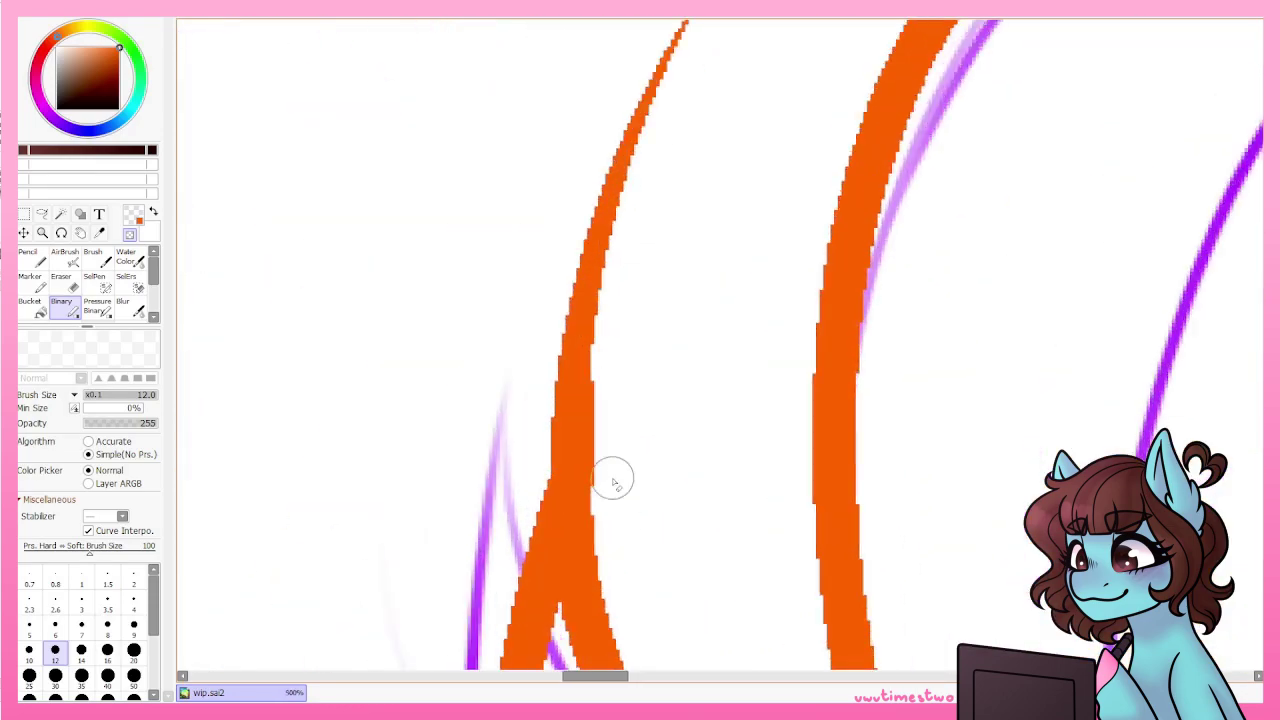
scroll(510, 530, down, 3)
scroll(666, 123, up, 3)
scroll(660, 510, down, 1)
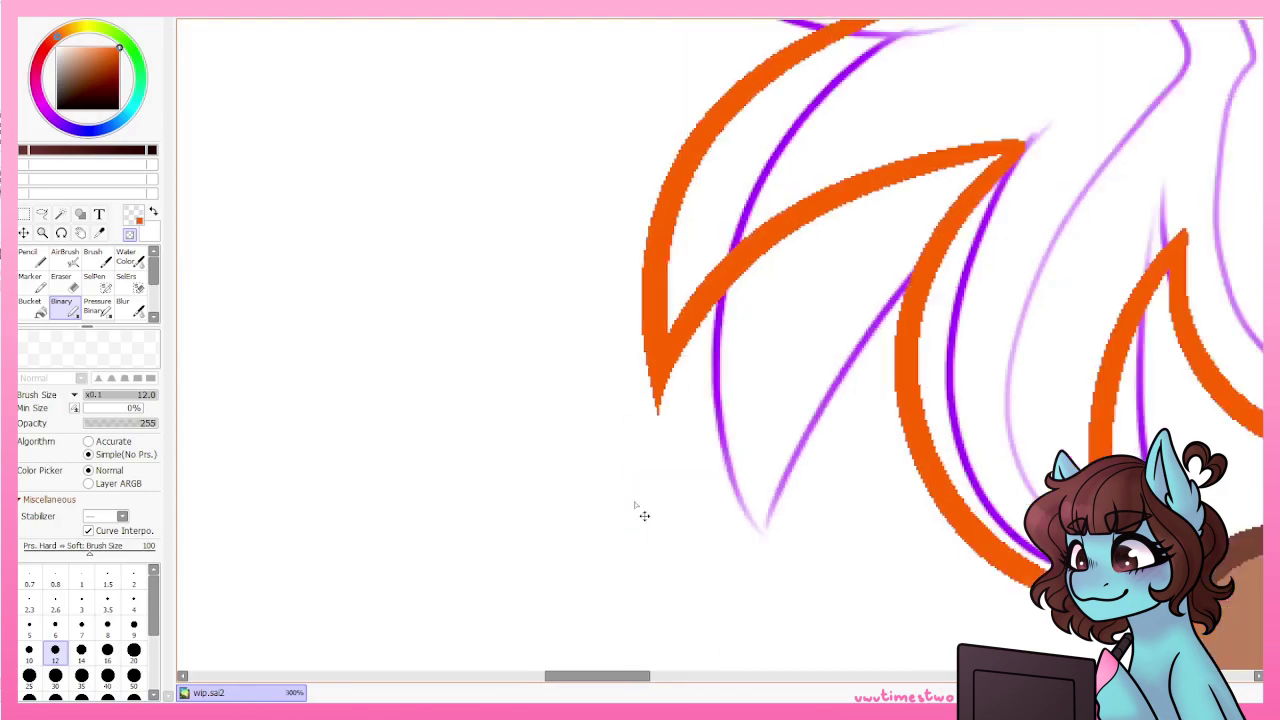
scroll(935, 455, up, 2)
key(e)
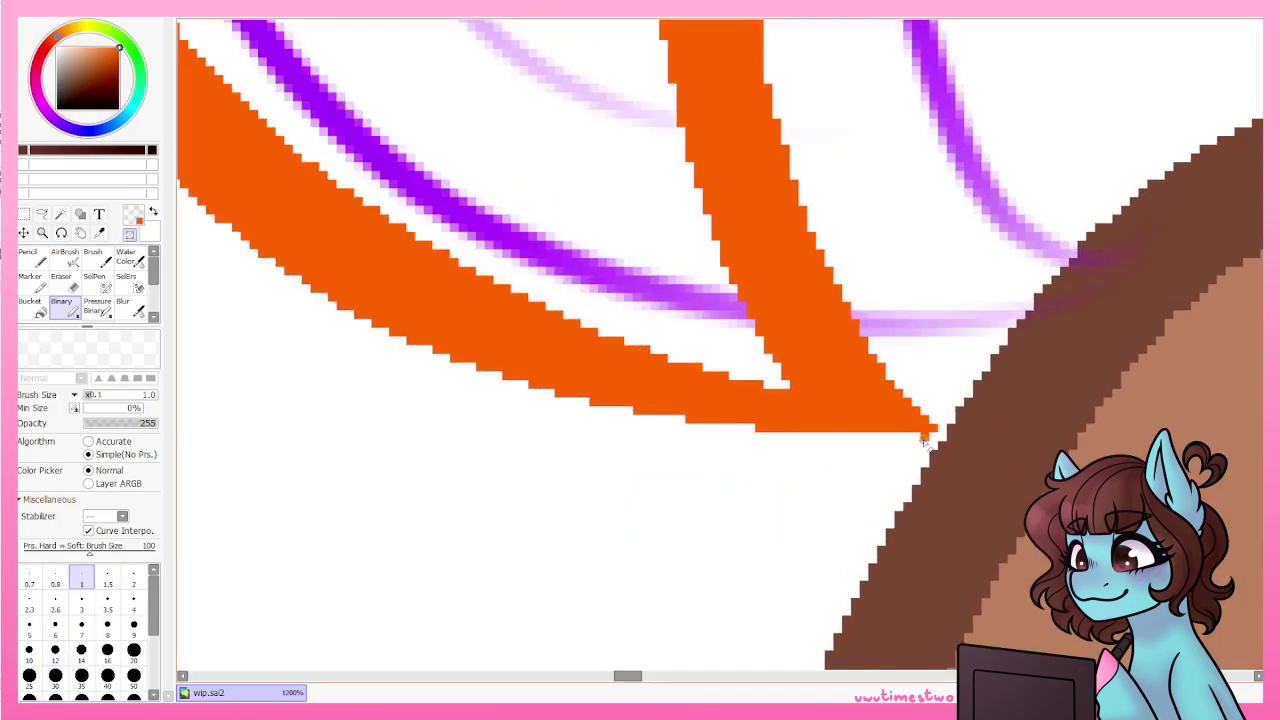
click(55, 650)
Sharpen the tips of the locks over the large eye and the curls behind the ear with transparent Binary at size 12.
scroll(572, 418, down, 3)
scroll(572, 418, up, 3)
scroll(654, 506, down, 2)
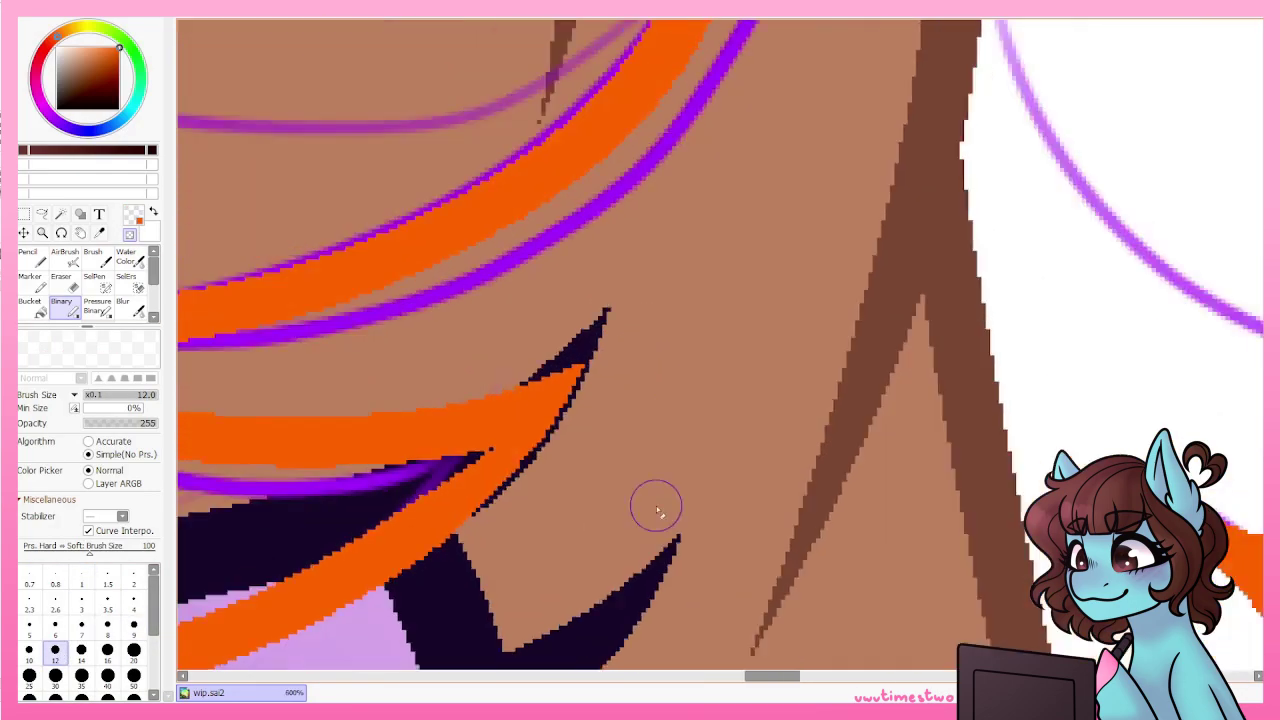
scroll(728, 158, up, 3)
scroll(600, 285, down, 3)
scroll(766, 343, up, 3)
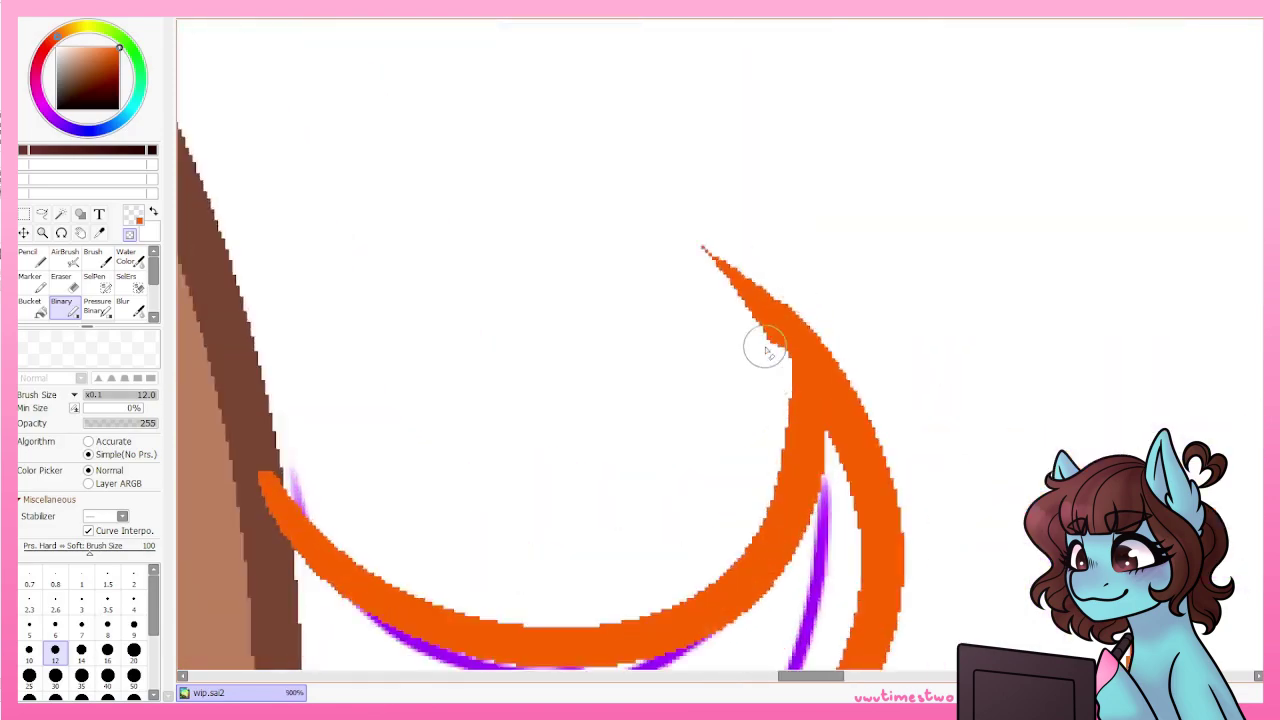
scroll(880, 290, down, 2)
scroll(880, 290, up, 1)
scroll(877, 177, down, 2)
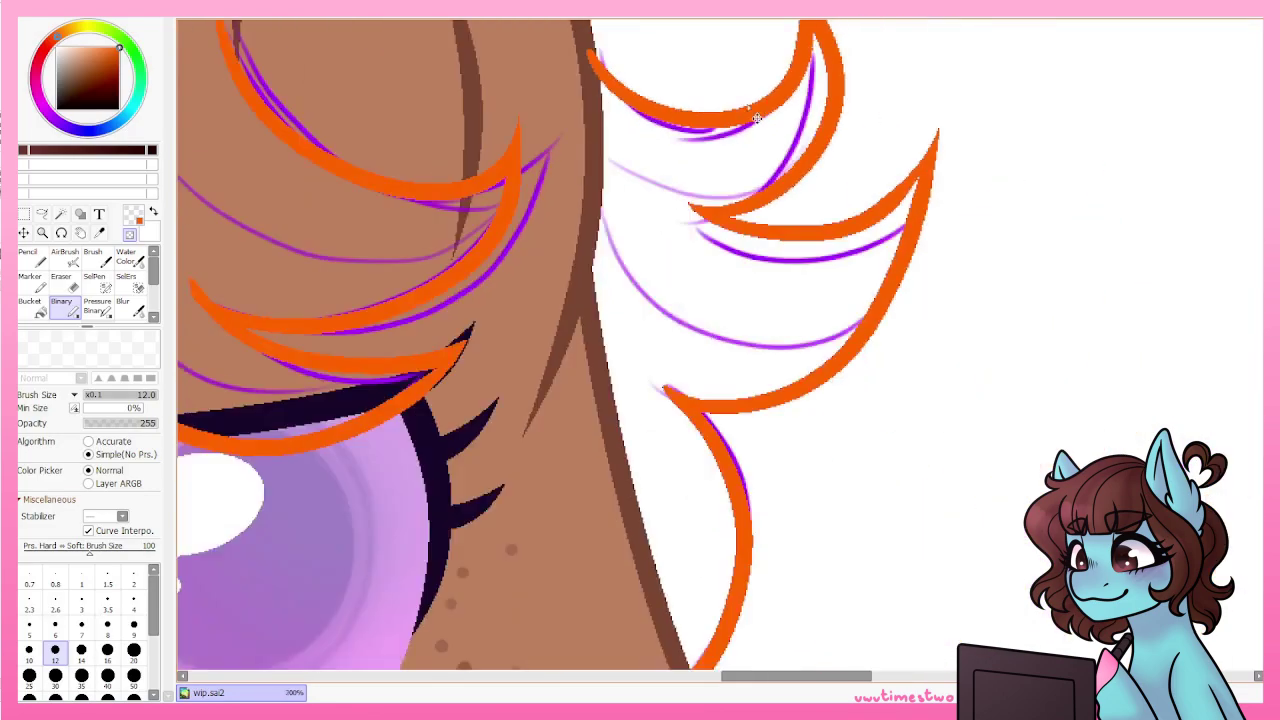
scroll(609, 363, up, 4)
scroll(638, 463, down, 5)
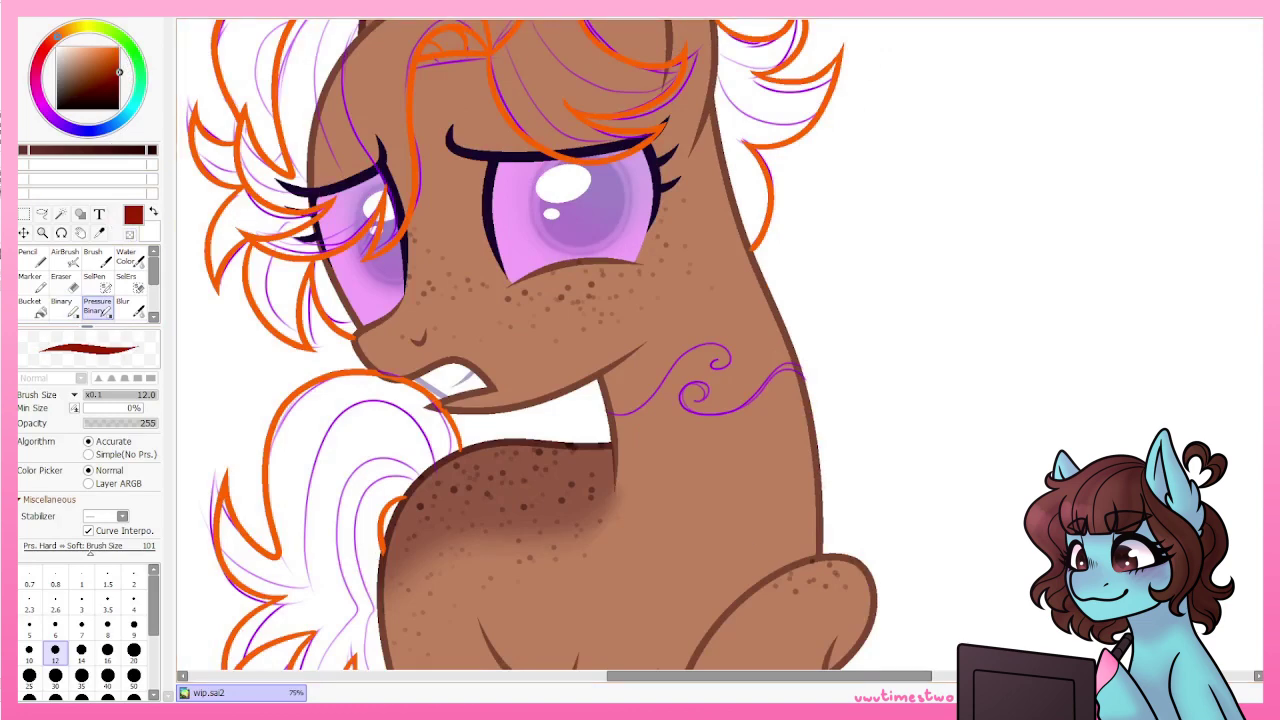
Line the neck and front-leg swirls in dark red over the sketch with Pressure Binary, using size 16 for the neck.
click(107, 650)
scroll(720, 380, up, 4)
drag(430, 360, 737, 251)
mouse_move(766, 296)
mouse_down()
mouse_move(1000, 249)
mouse_move(686, 320)
mouse_up()
scroll(691, 343, up, 1)
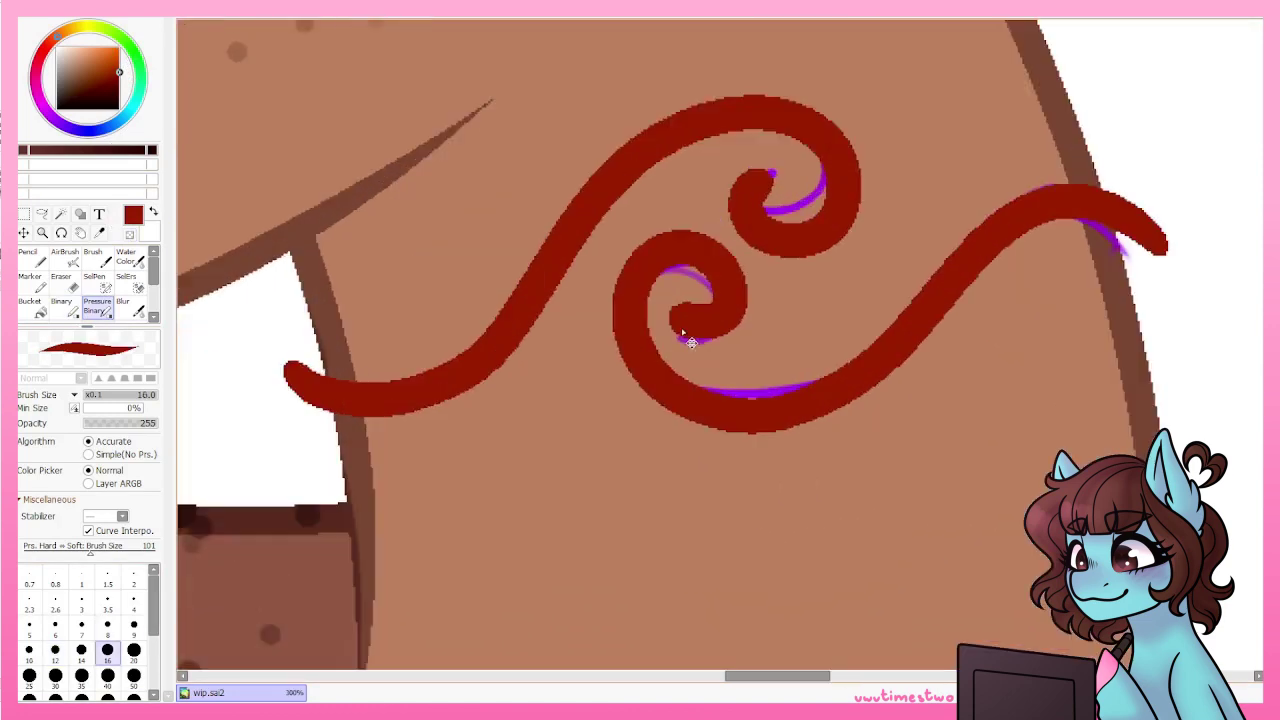
scroll(691, 343, down, 3)
scroll(780, 400, down, 3)
Erase the ends of the front-leg swirl that stick out past the leg's outline with transparent Binary at size 12.
key(e)
scroll(659, 487, up, 8)
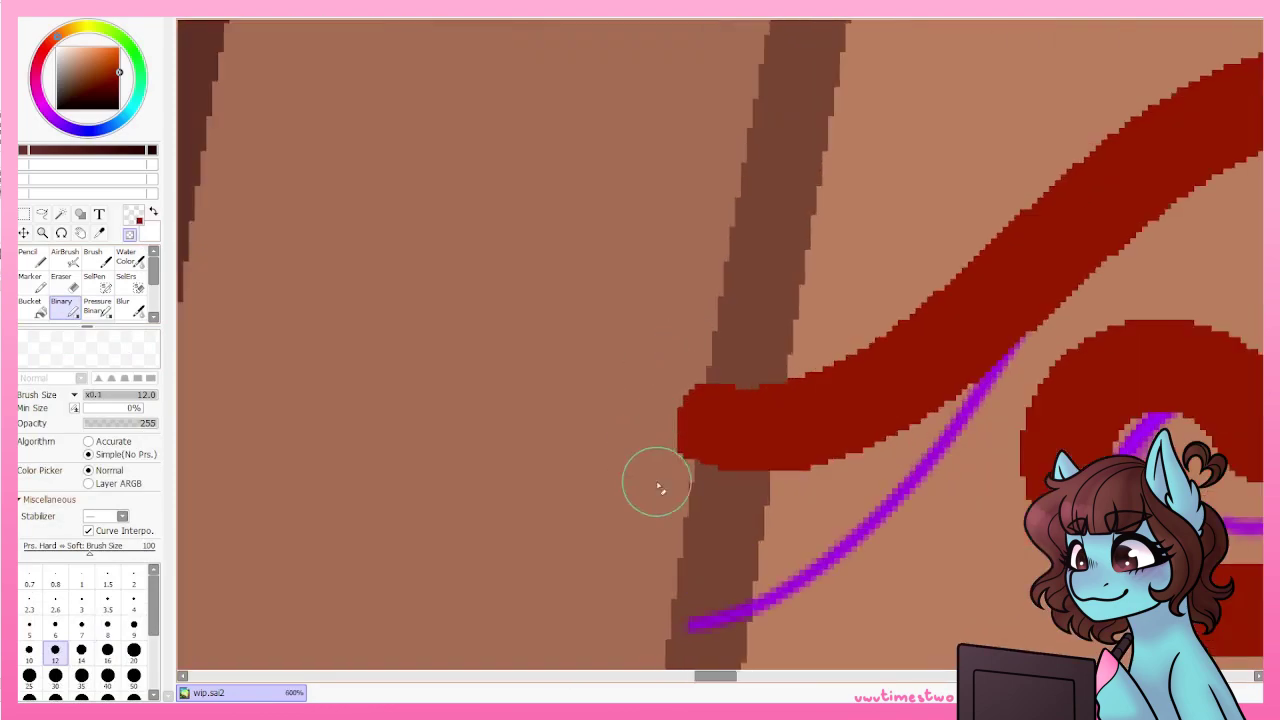
scroll(857, 374, down, 3)
scroll(809, 349, up, 2)
drag(840, 430, 820, 371)
scroll(820, 371, down, 3)
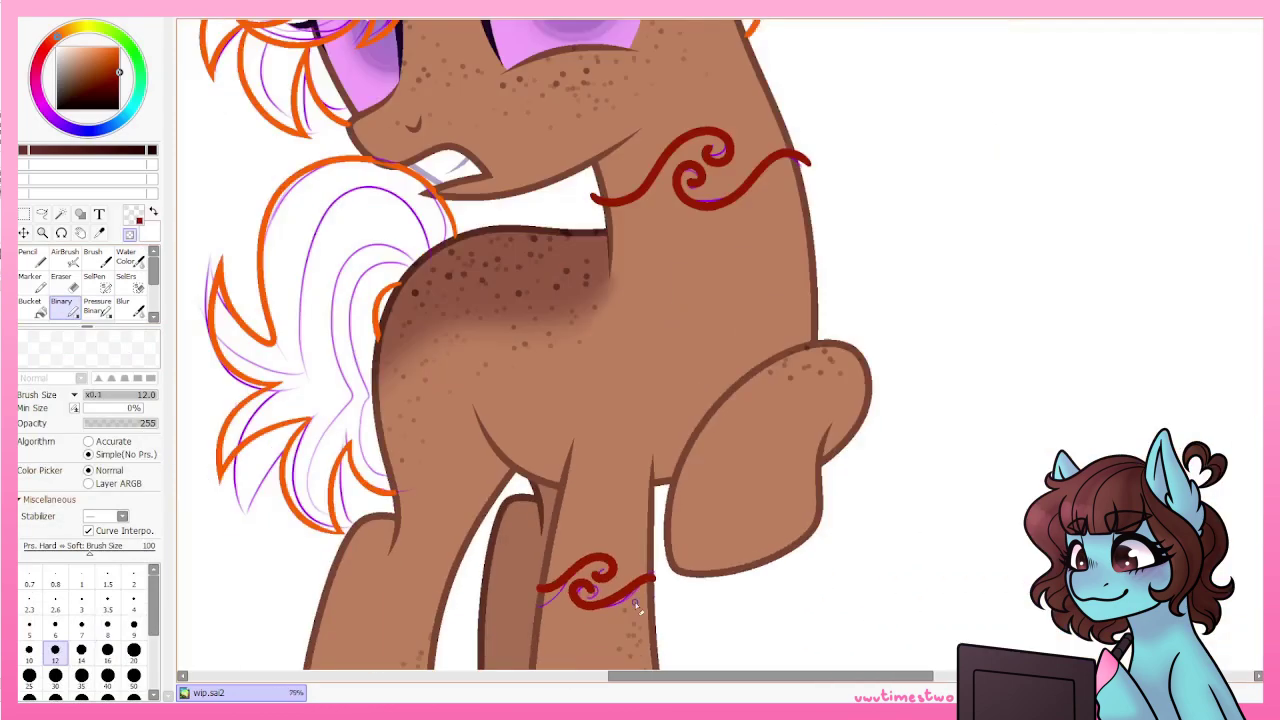
Erase the neck swirl's ends that extend past the neck's outline and hide the purple sketch.
scroll(588, 408, up, 6)
scroll(533, 229, down, 3)
scroll(791, 337, up, 3)
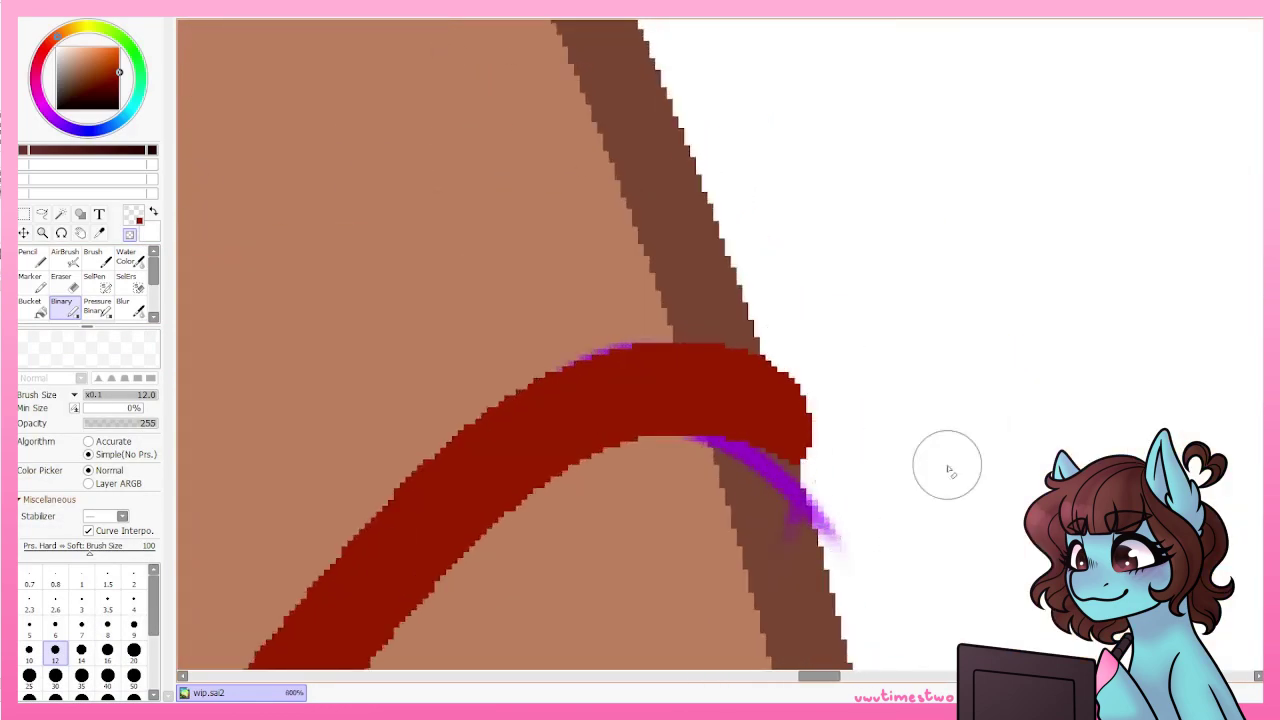
scroll(597, 209, down, 5)
scroll(584, 222, up, 2)
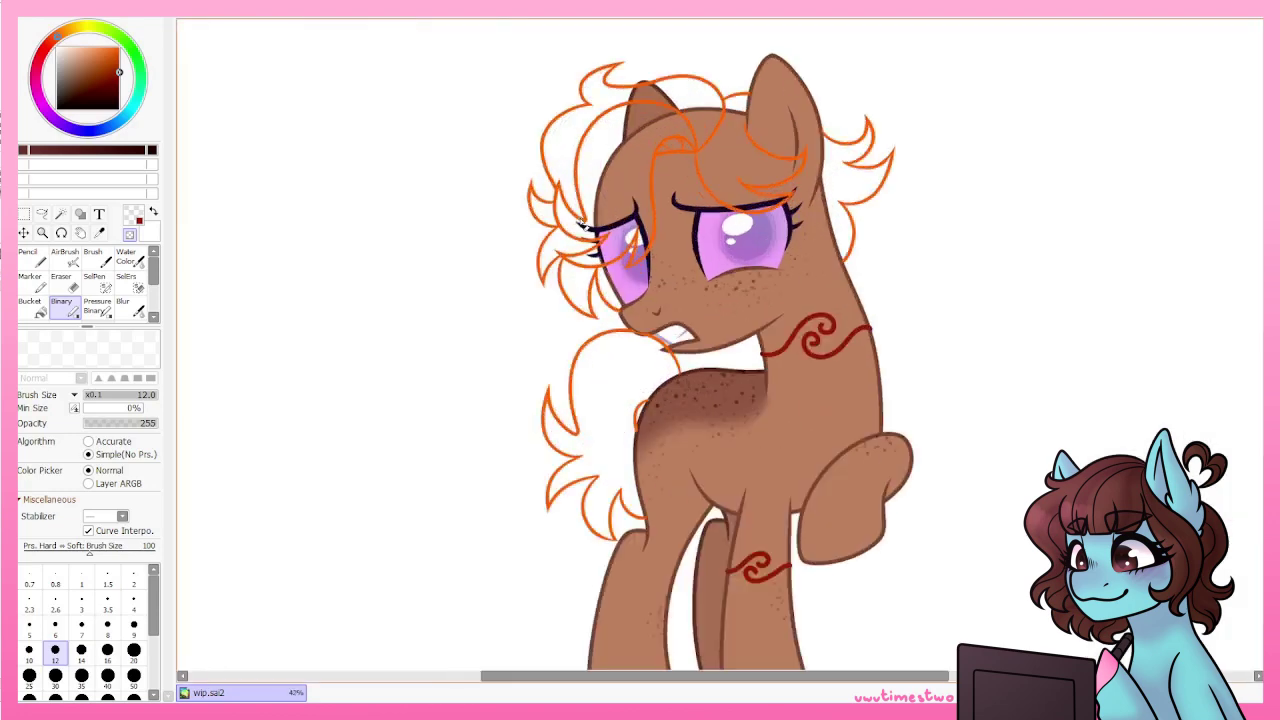
Add thinner orange strand lines inside the front and top locks of the mane with Pressure Binary at size 7.
scroll(584, 222, up, 3)
key(n)
scroll(681, 148, up, 2)
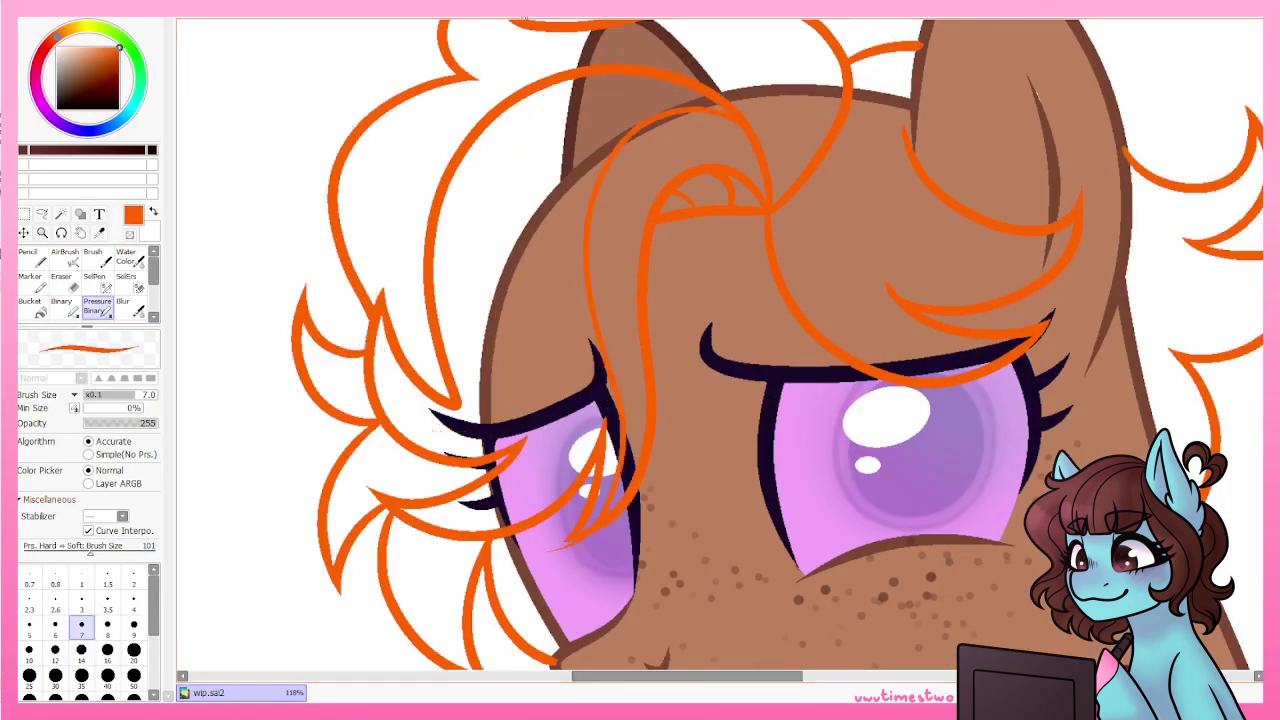
key(b)
key(n)
scroll(700, 290, down, 1)
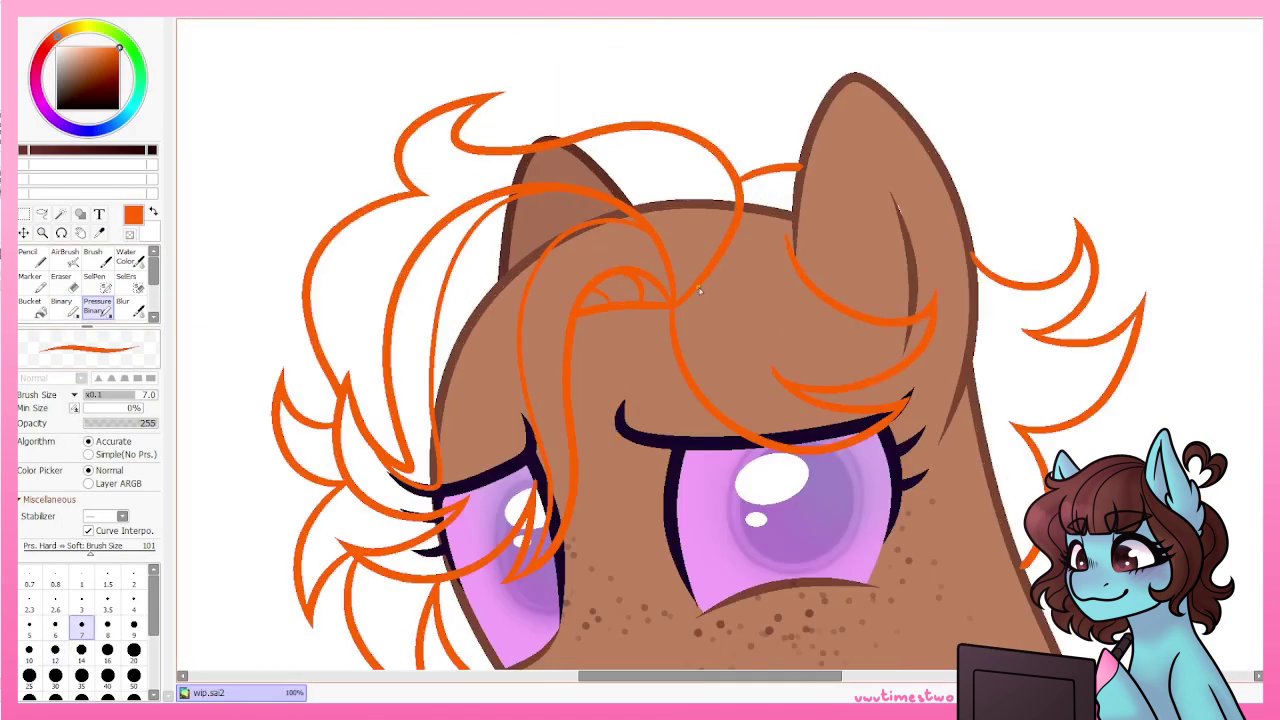
scroll(370, 505, up, 2)
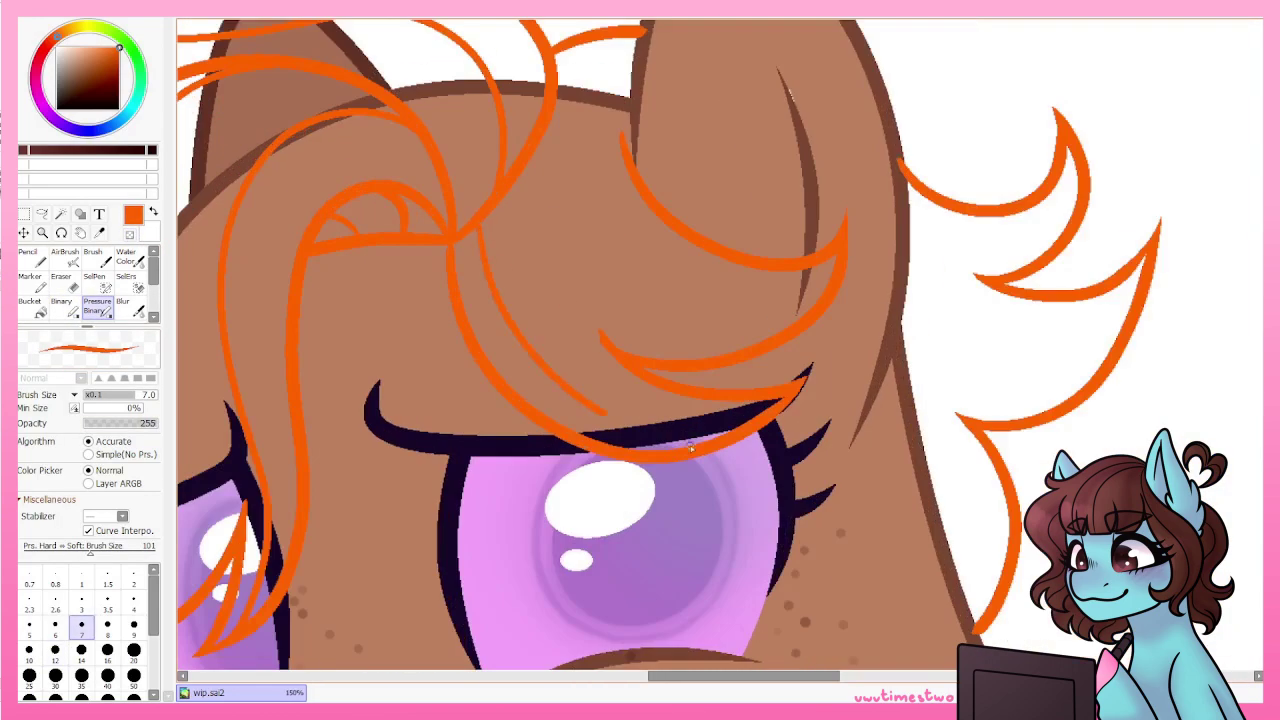
Add thin orange strand lines inside the tail with Pressure Binary at size 7.
scroll(478, 420, down, 3)
scroll(478, 420, up, 2)
scroll(478, 420, down, 1)
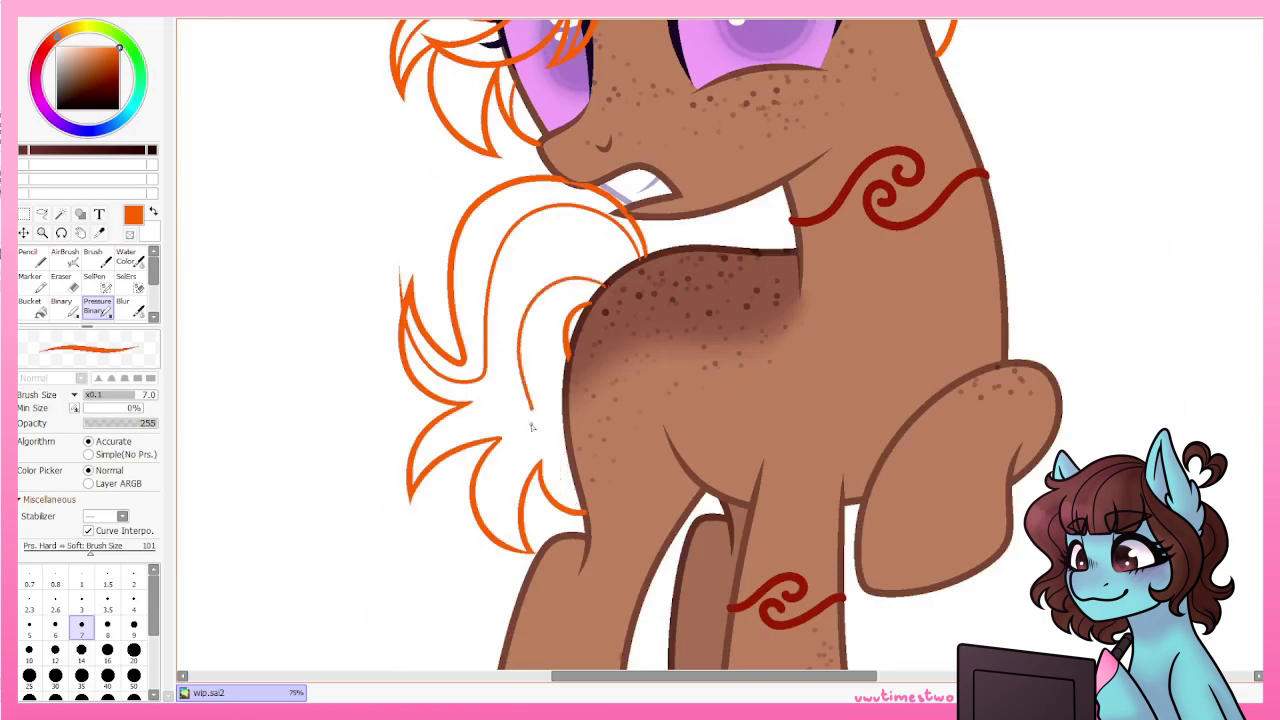
key(n)
scroll(507, 389, up, 1)
scroll(523, 606, up, 1)
scroll(343, 280, down, 2)
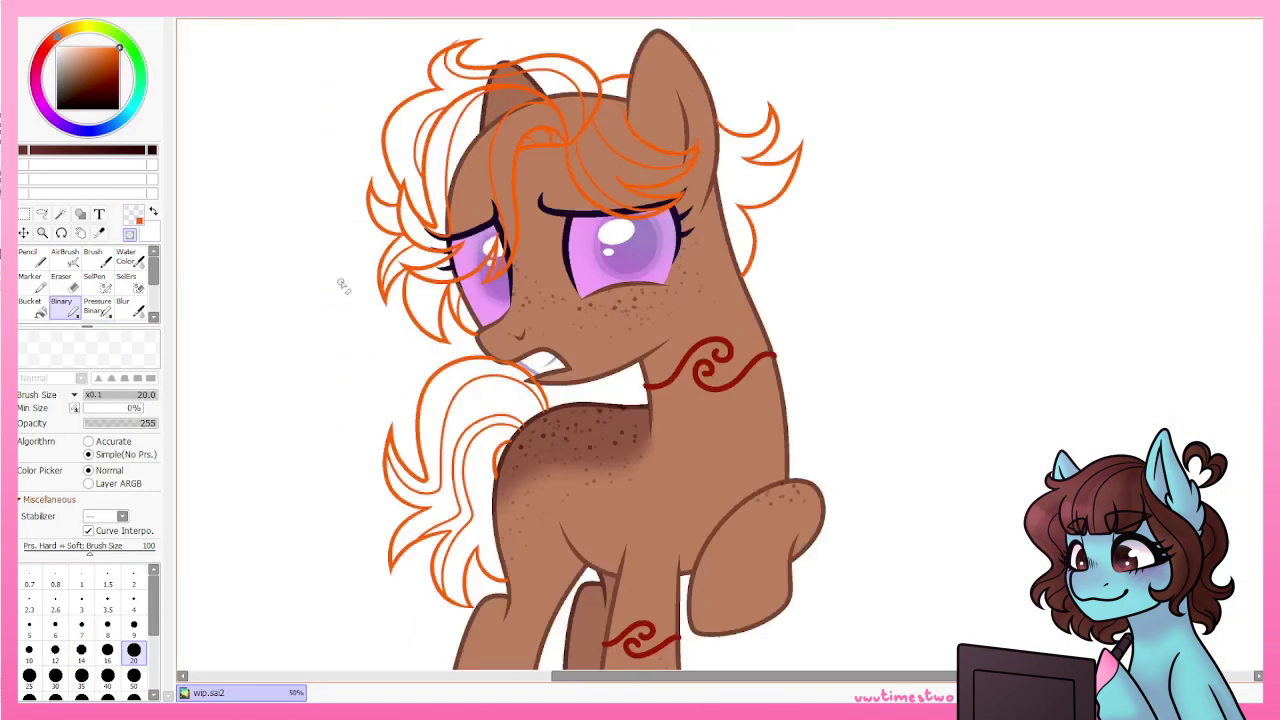
Add thin strand lines to the curls behind the ear at size 7 and erase their overshoots with transparent Binary at size 20.
scroll(553, 544, up, 2)
scroll(1049, 363, up, 2)
scroll(900, 340, down, 2)
scroll(800, 320, up, 2)
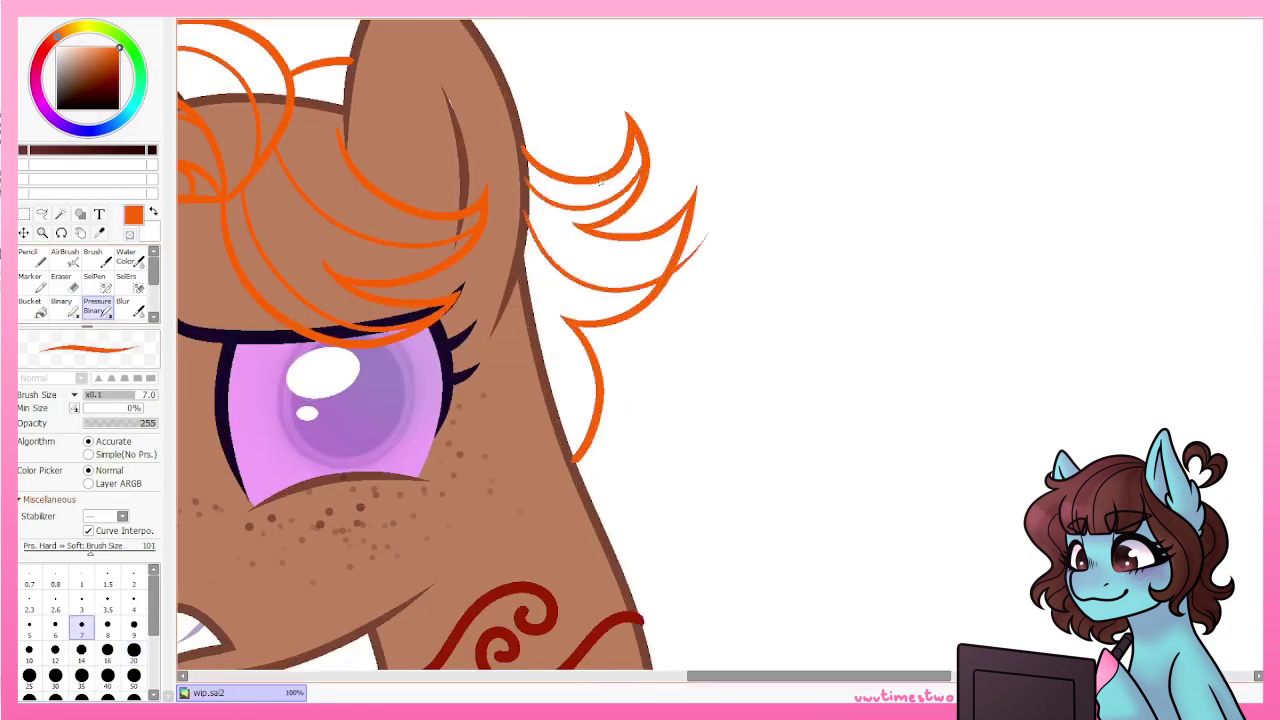
scroll(725, 310, up, 1)
scroll(832, 103, down, 3)
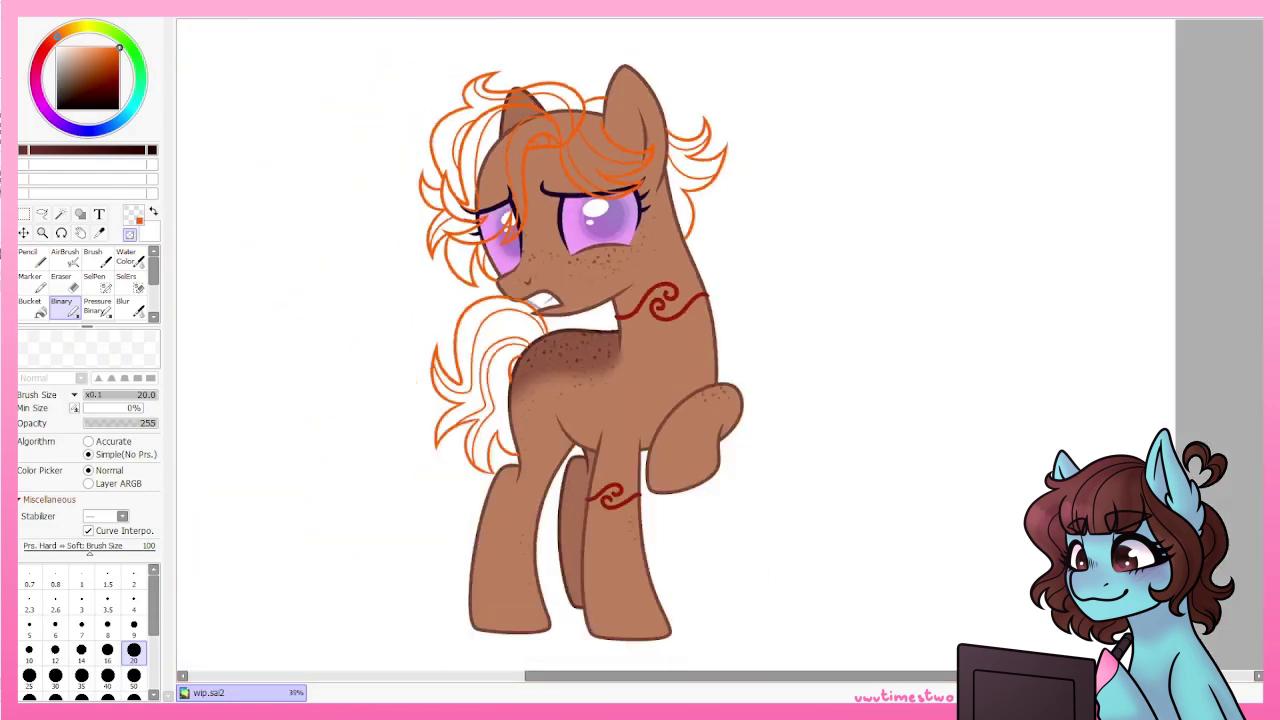
Fade the hair and swirl lines and clear the hair line pieces overlapping the ear and rump outlines with the transparent Bucket.
click(30, 305)
scroll(543, 214, up, 4)
click(130, 235)
scroll(700, 320, down, 3)
scroll(802, 337, up, 5)
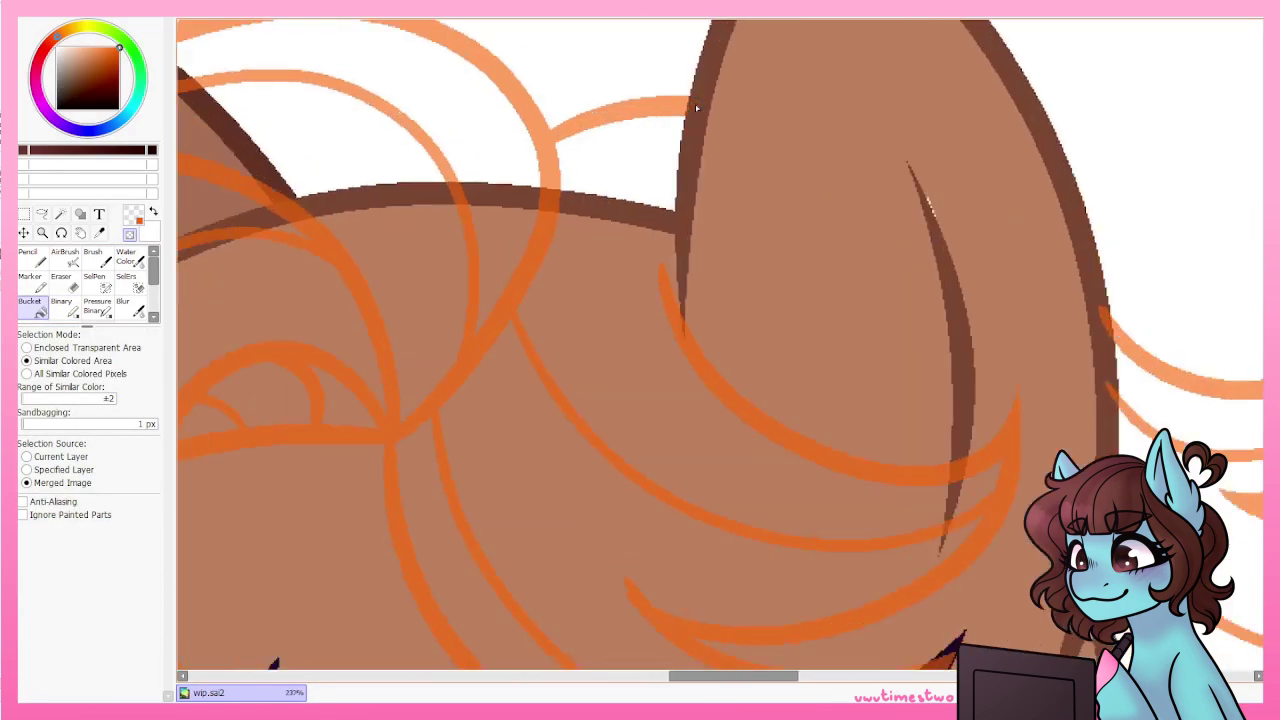
scroll(802, 337, down, 3)
scroll(655, 85, up, 3)
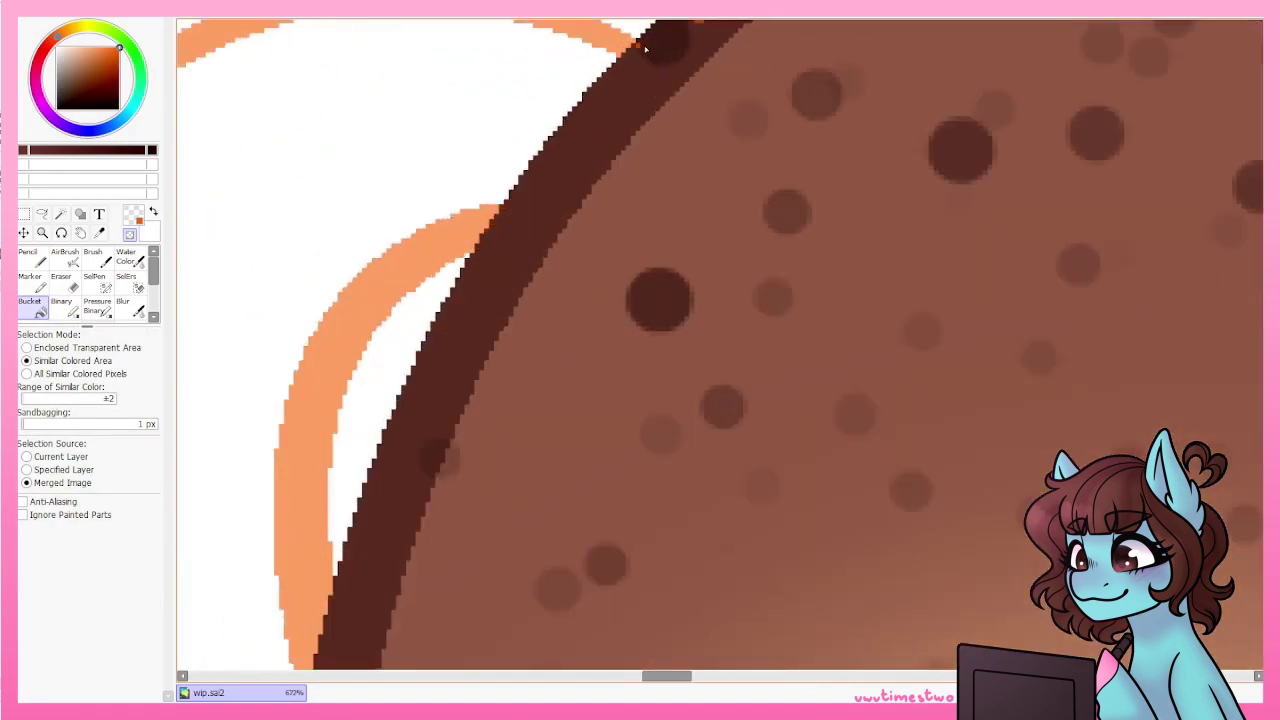
scroll(645, 48, down, 8)
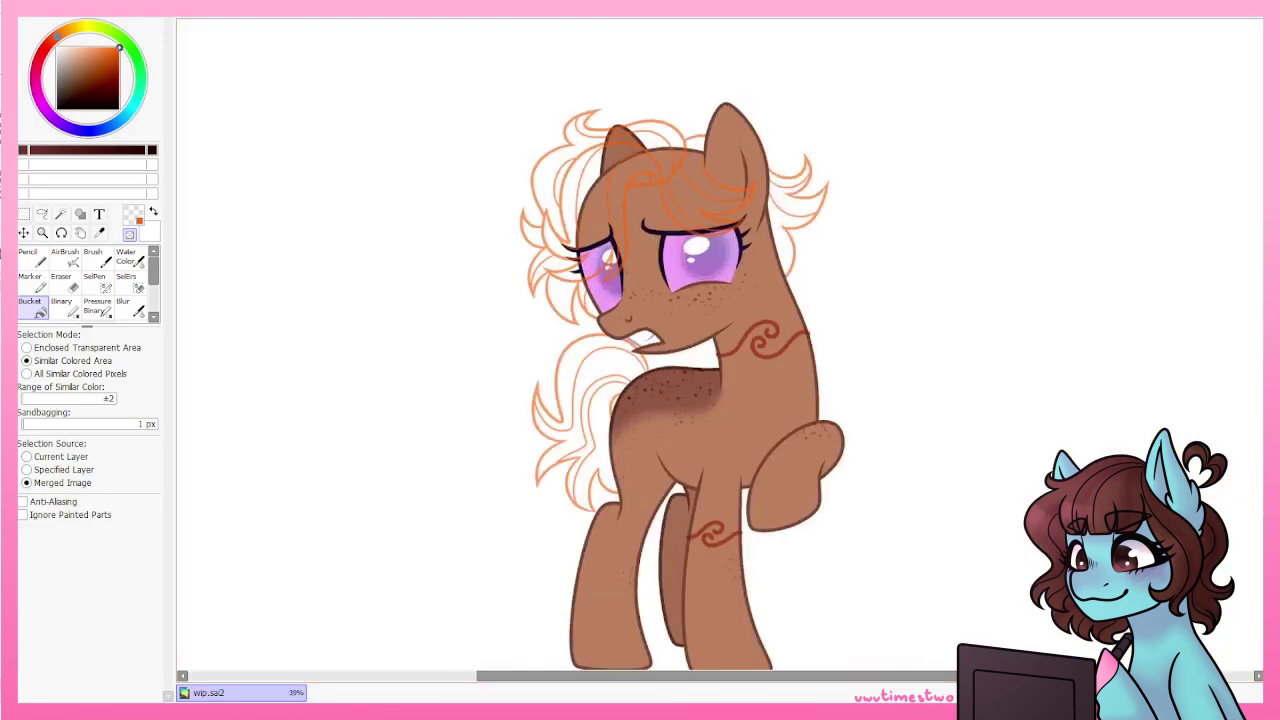
Select the far eye's lash, eye and skin areas covered by the fringe with the Magic Wand and clear them.
scroll(600, 265, up, 8)
key(w)
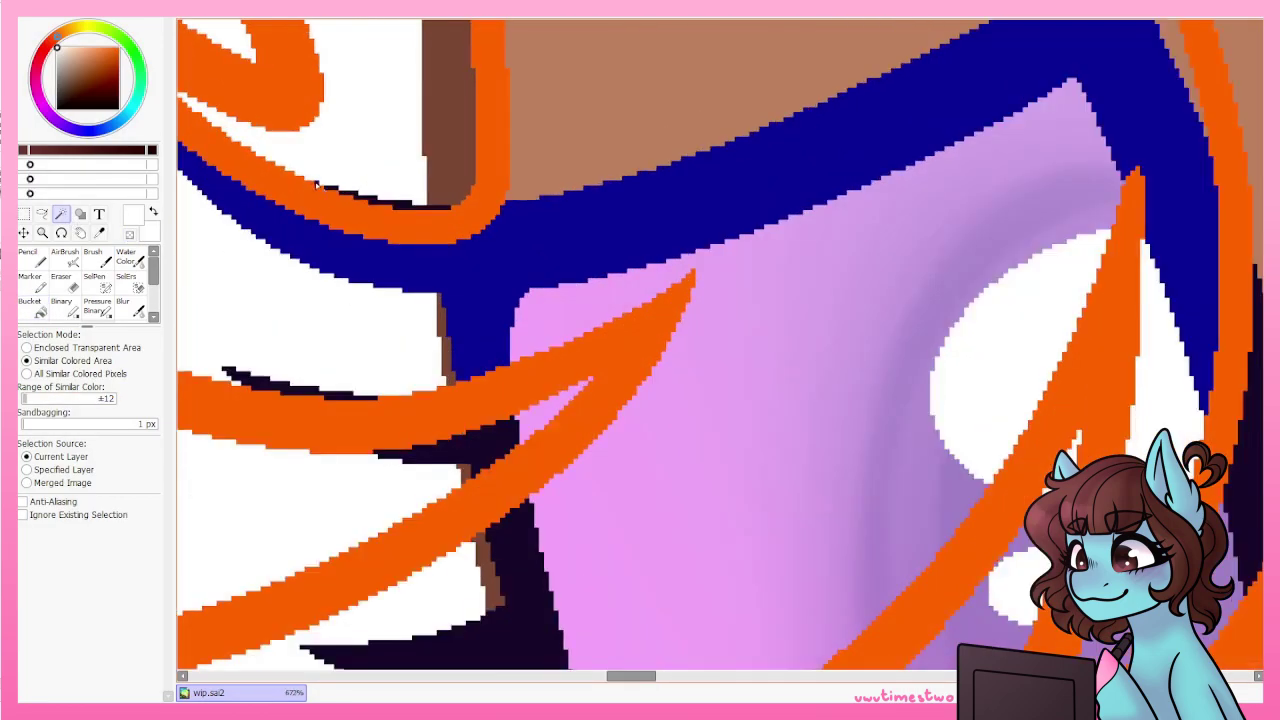
scroll(450, 400, down, 4)
click(583, 420)
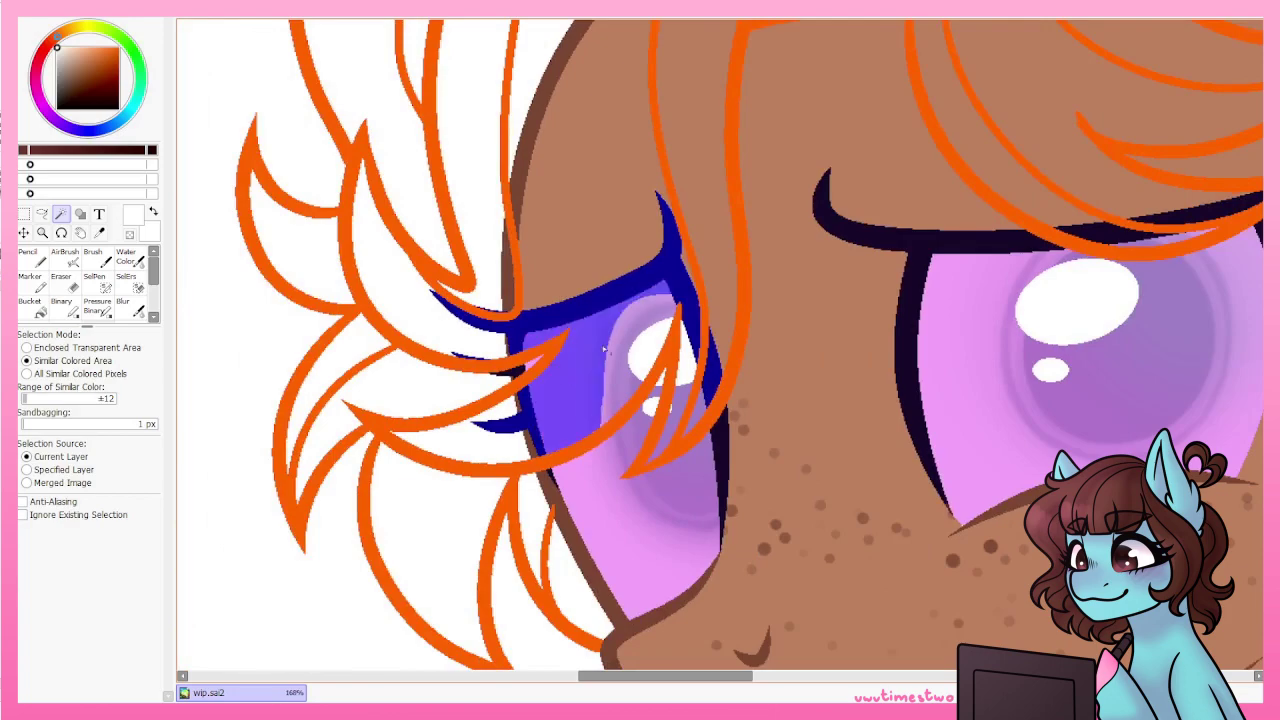
scroll(583, 425, up, 3)
scroll(737, 483, down, 3)
scroll(700, 390, up, 3)
click(700, 390)
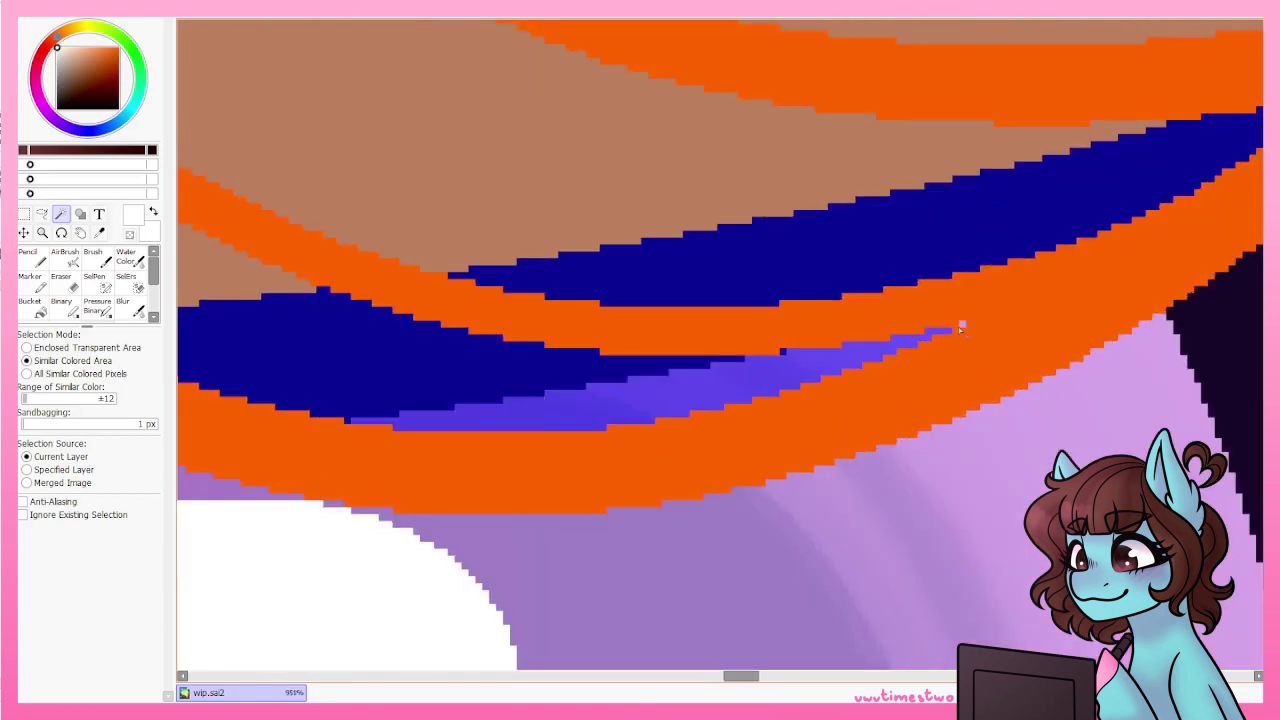
scroll(700, 390, down, 5)
scroll(560, 420, up, 6)
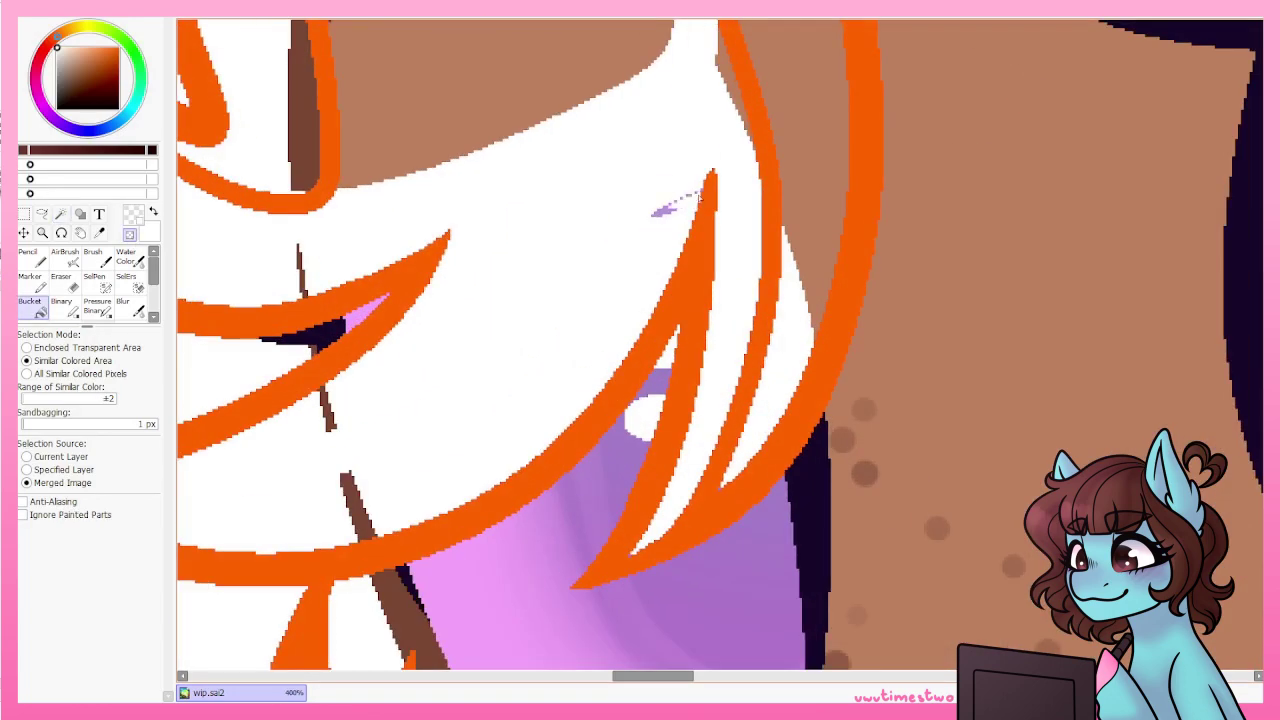
scroll(518, 548, down, 4)
Clear the leftover skin and outline fragments along the mane lines with the transparent Bucket.
key(g)
scroll(518, 548, up, 5)
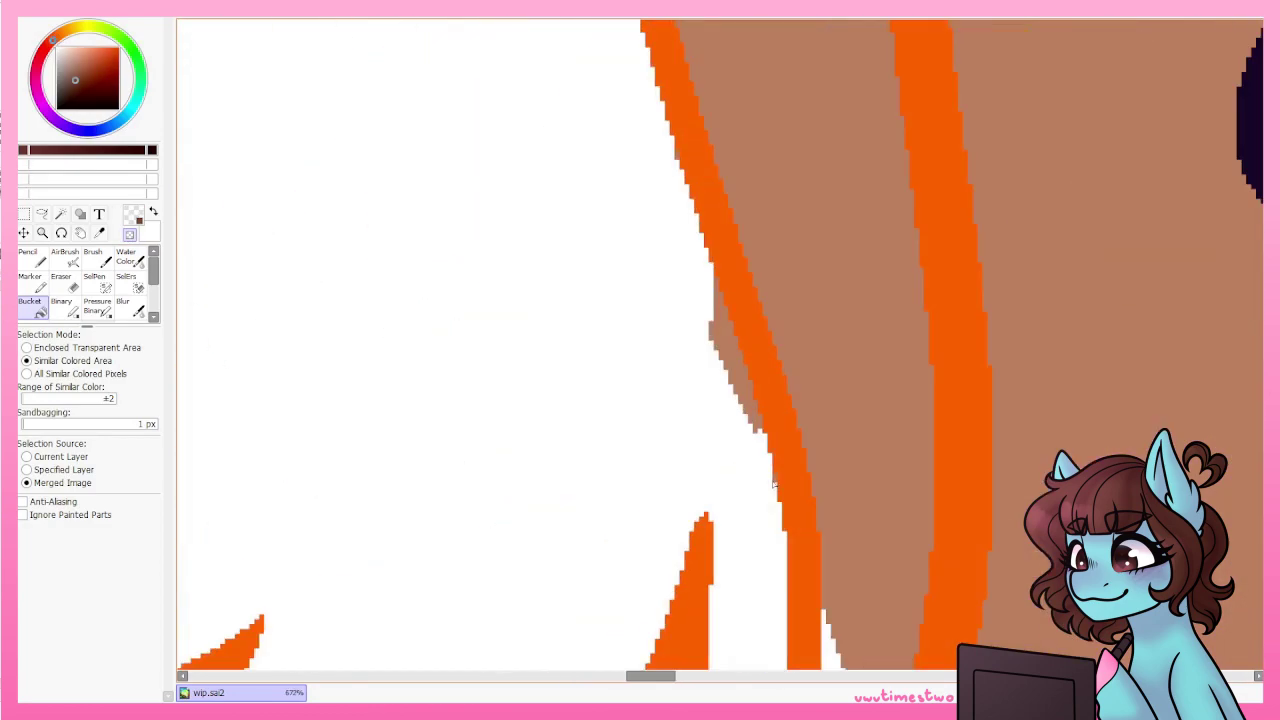
scroll(480, 420, down, 4)
scroll(437, 271, up, 6)
scroll(437, 271, down, 3)
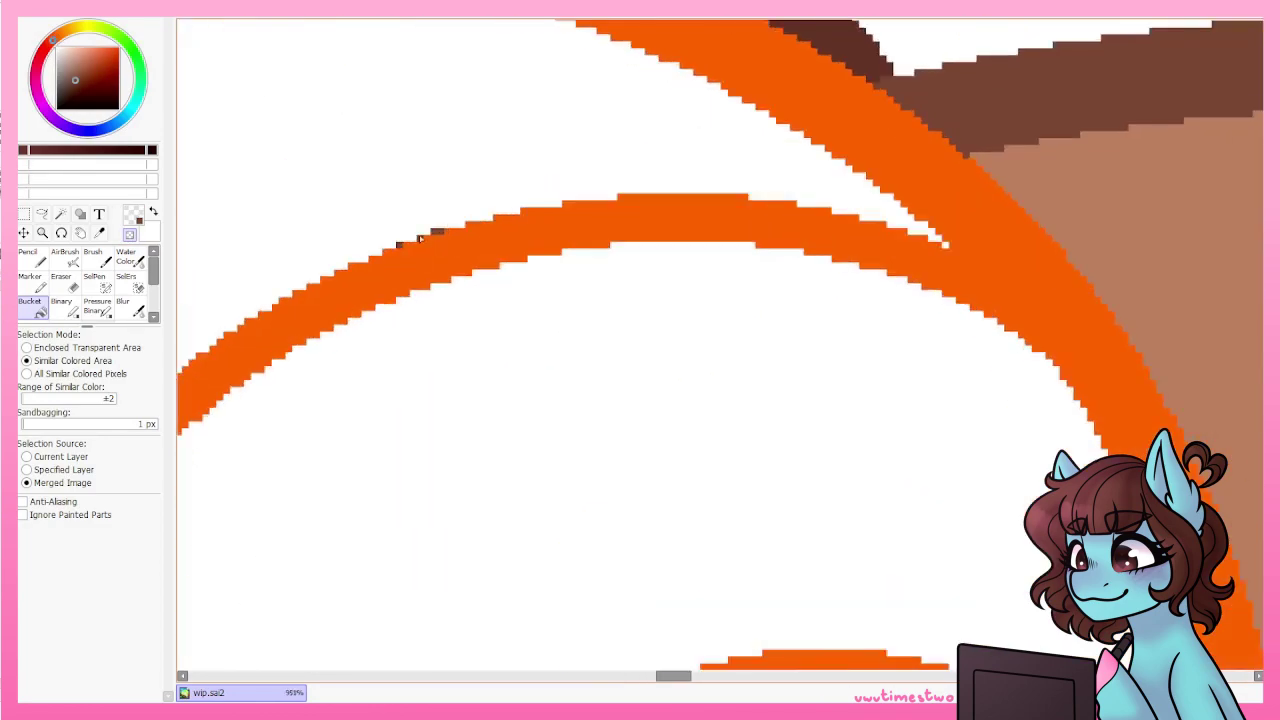
scroll(445, 121, up, 5)
scroll(445, 121, down, 4)
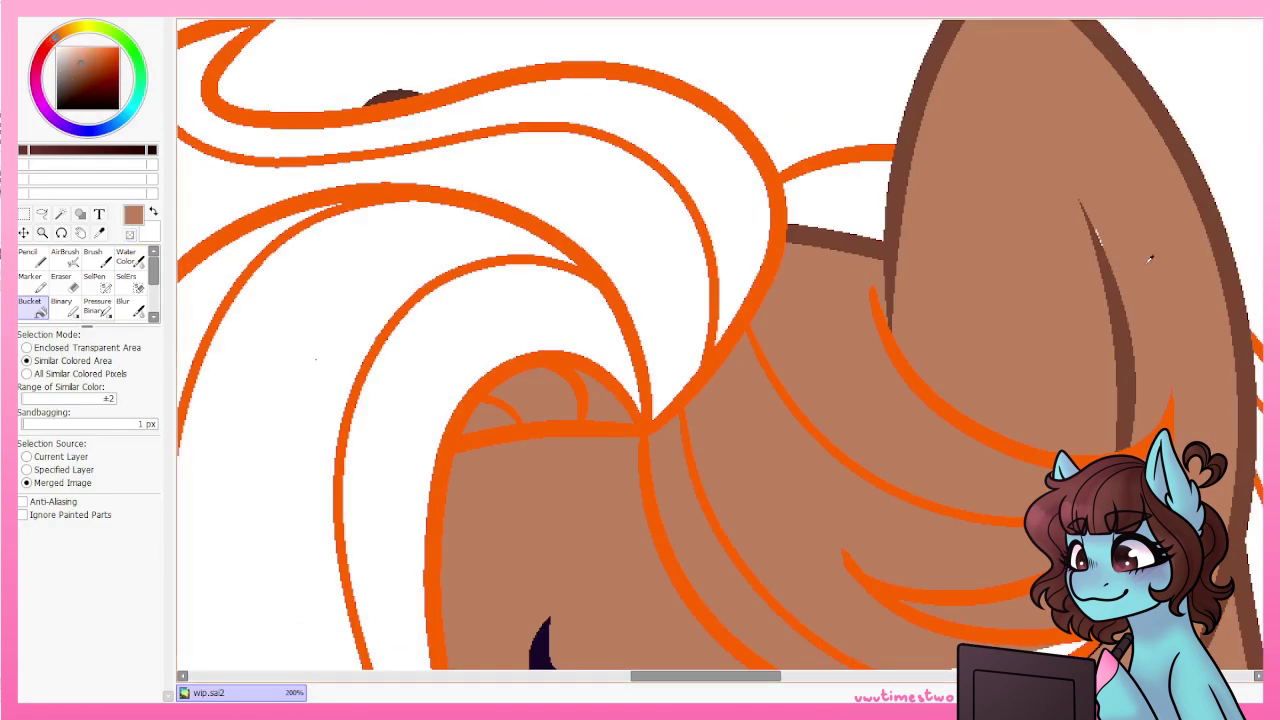
Separate the head outline from the ear with Binary at size 1 and clear the outline pieces hidden under the mane.
scroll(743, 361, up, 6)
key(b)
key(b)
scroll(743, 361, down, 4)
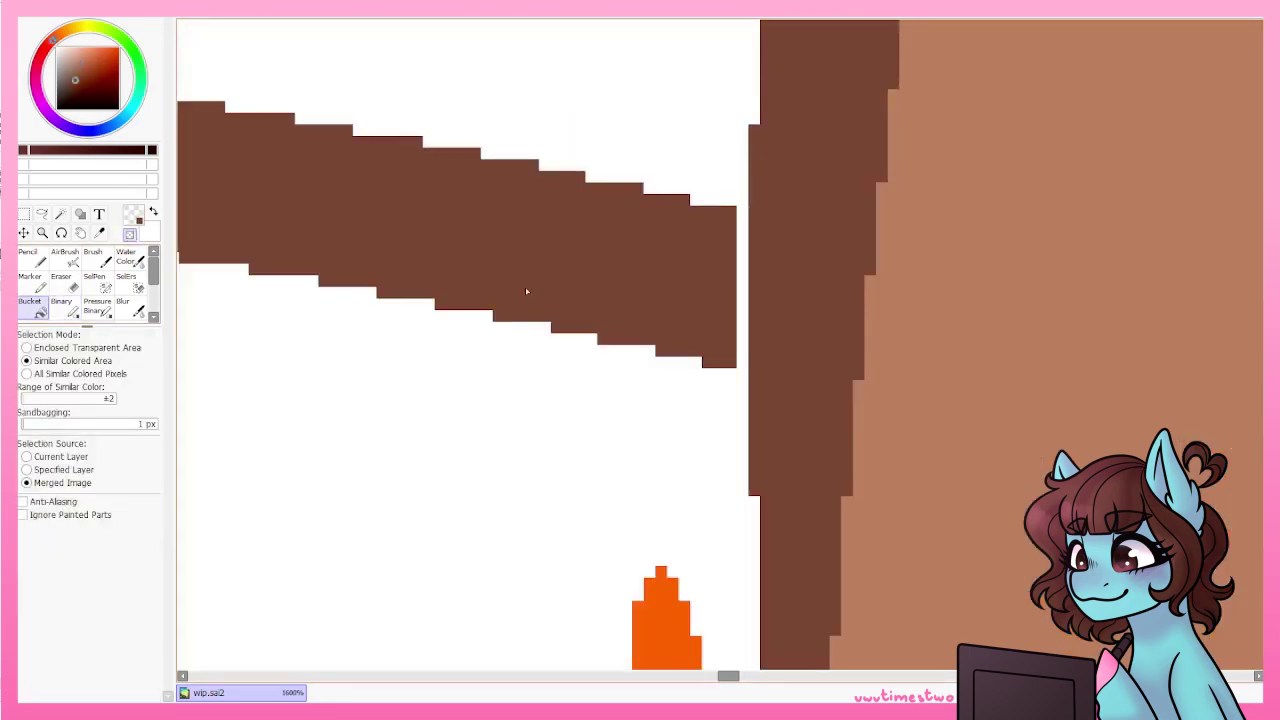
scroll(800, 300, up, 3)
scroll(882, 235, down, 5)
scroll(882, 235, up, 6)
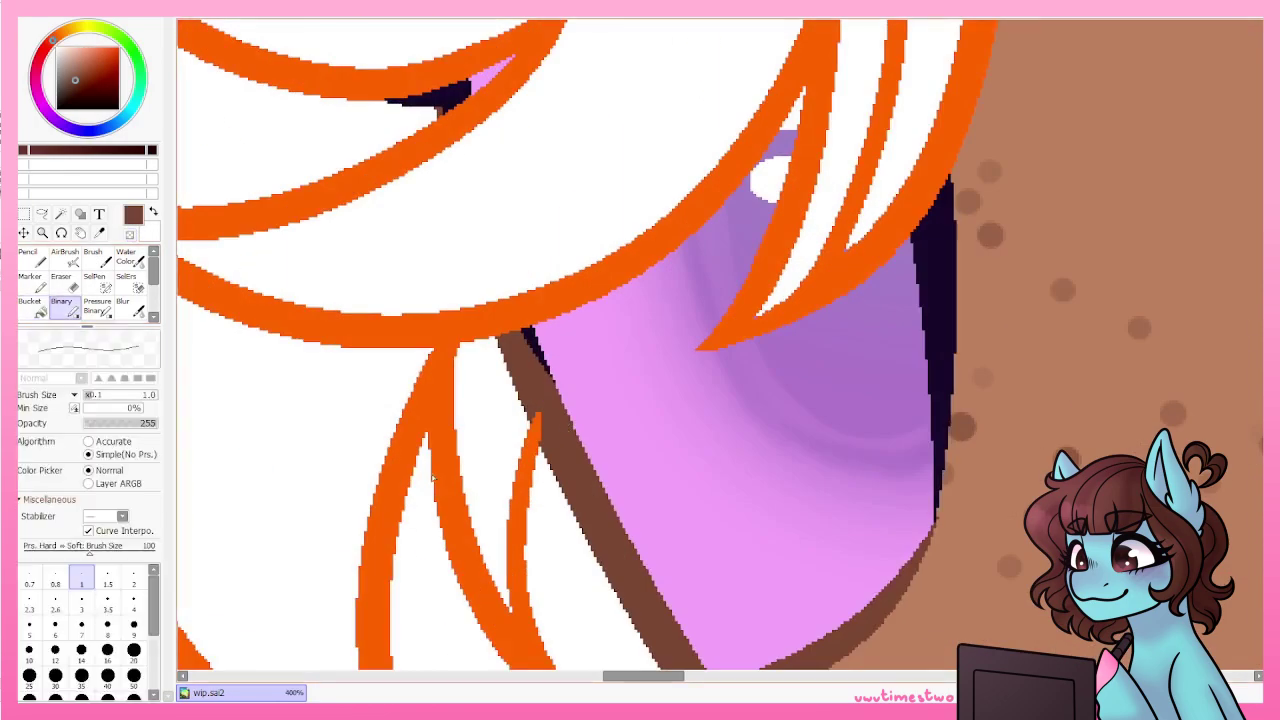
Select the enclosed sections of the mane and tail with the Magic Wand.
key(w)
scroll(651, 488, down, 5)
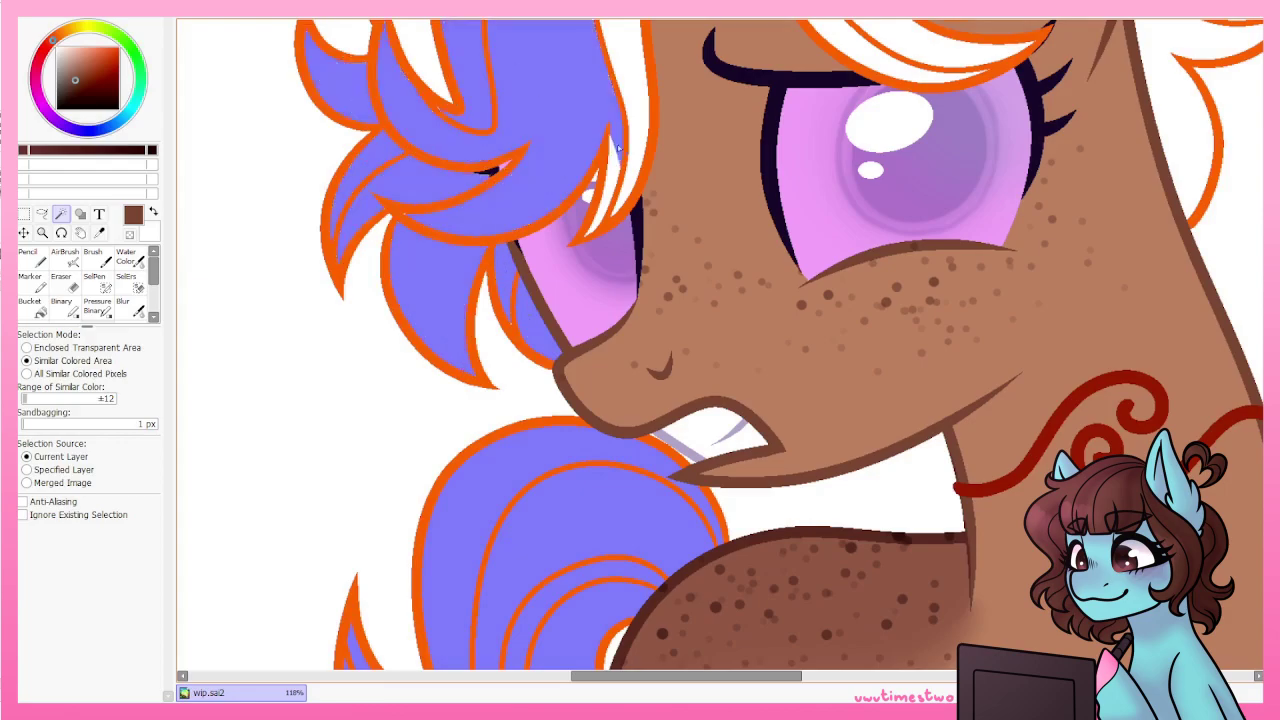
scroll(938, 118, down, 3)
scroll(580, 420, up, 6)
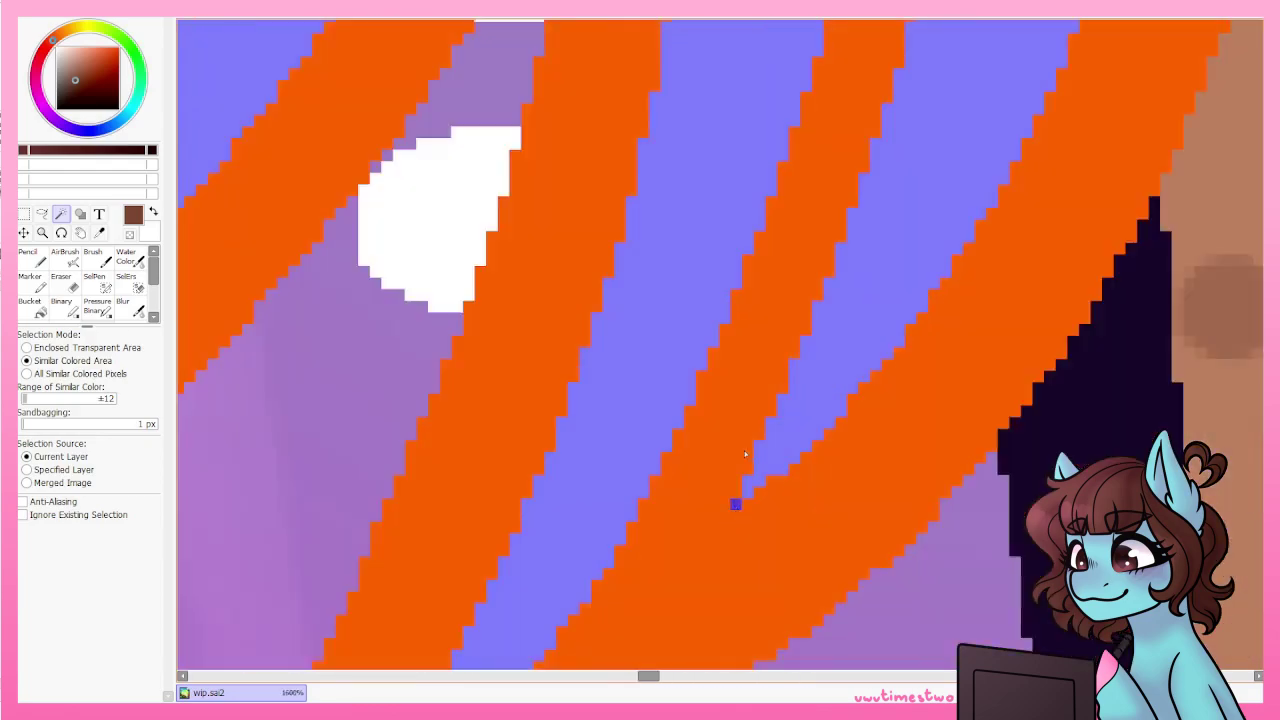
scroll(734, 500, down, 3)
scroll(247, 348, up, 5)
scroll(600, 400, down, 5)
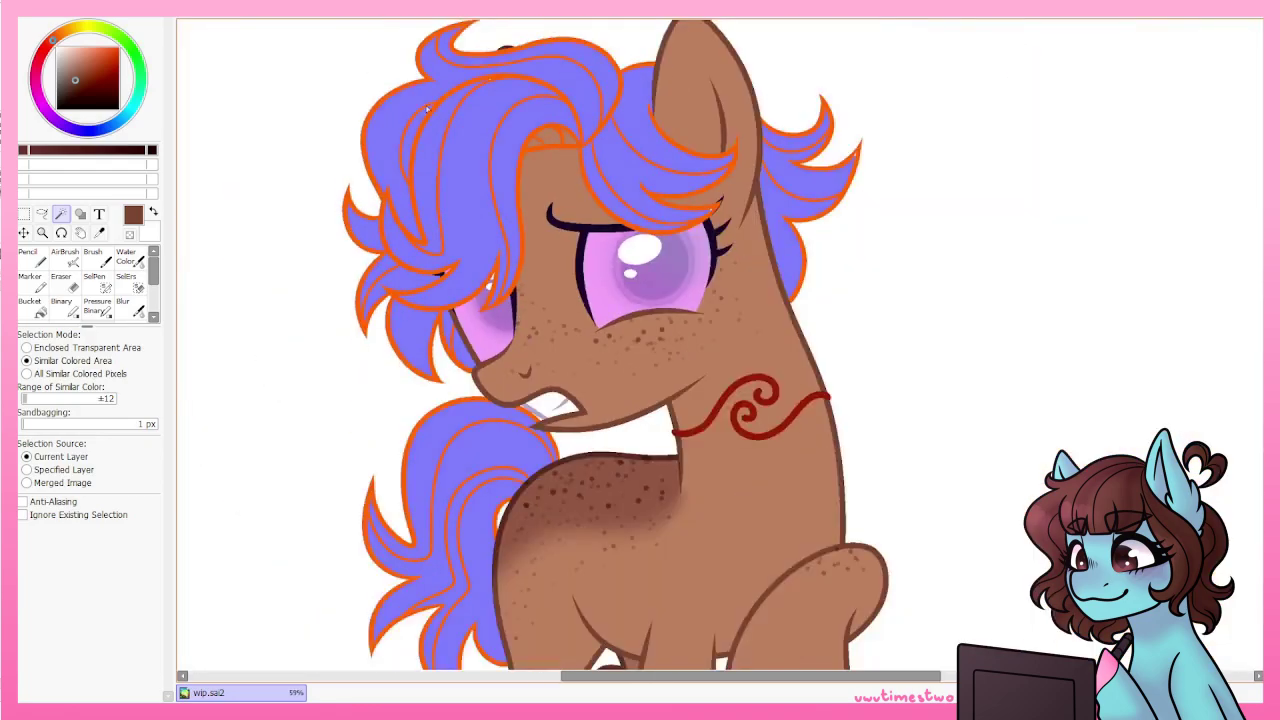
Add the remaining narrow corners and curl tips of the hair, plus the inner section under the fringe, to the selection.
scroll(513, 108, up, 6)
scroll(863, 179, up, 3)
scroll(740, 270, down, 4)
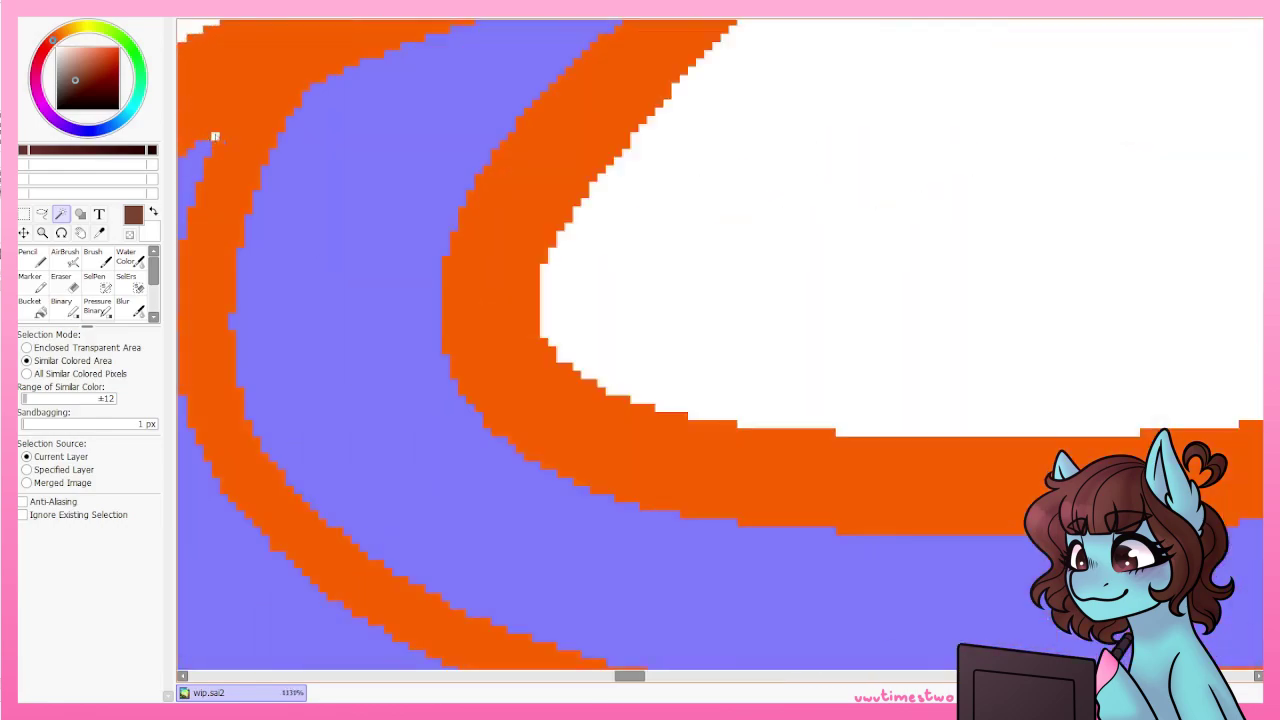
scroll(962, 223, up, 4)
scroll(573, 232, up, 10)
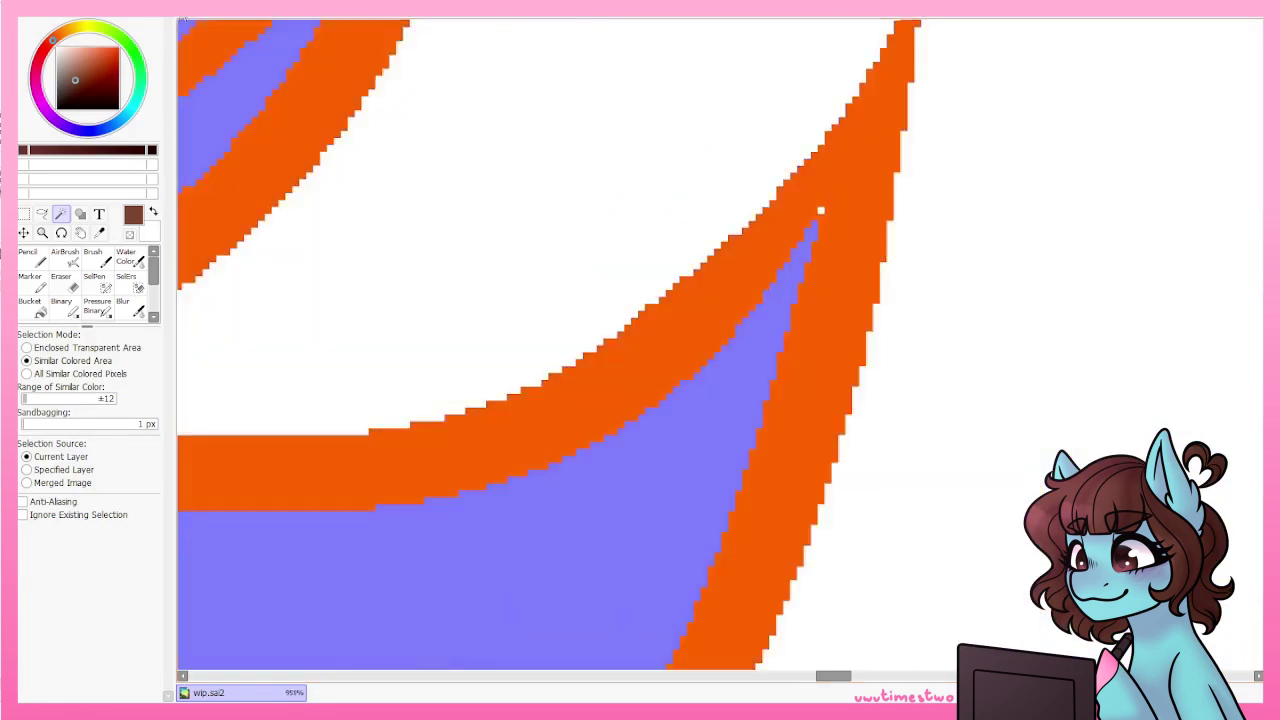
scroll(517, 103, down, 10)
scroll(549, 239, up, 10)
scroll(550, 239, down, 10)
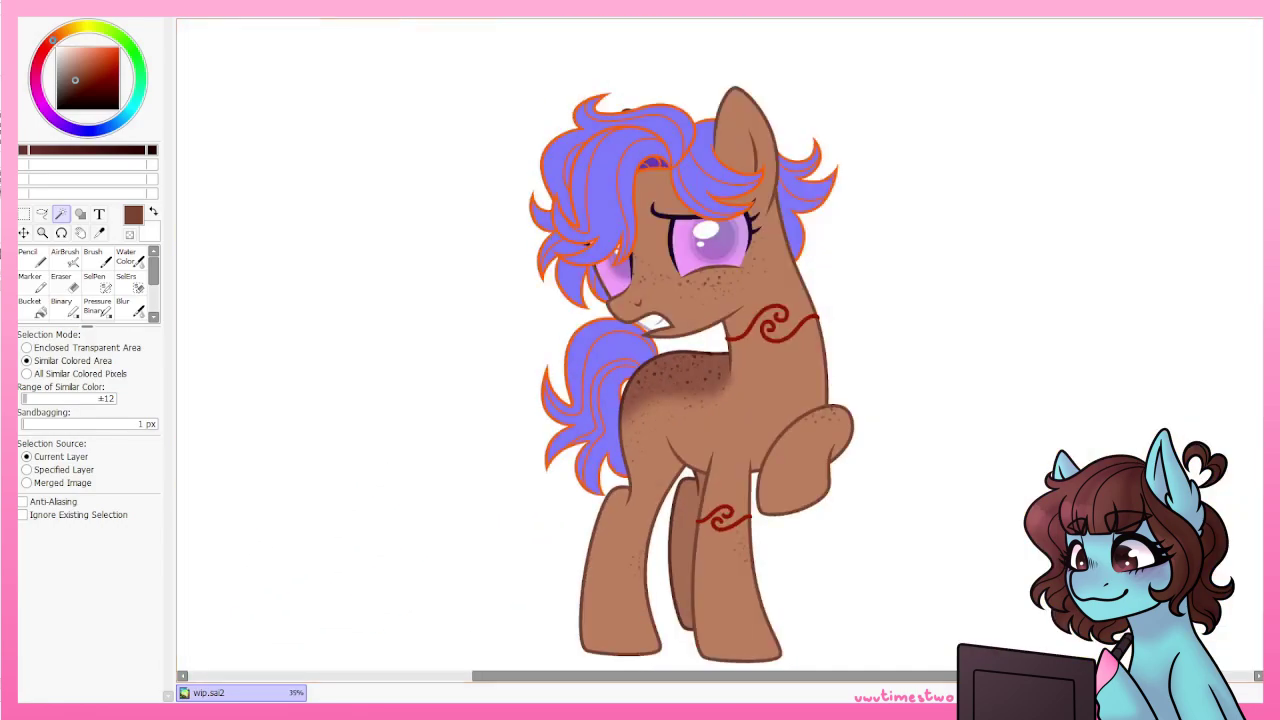
scroll(700, 250, up, 3)
scroll(257, 586, down, 3)
Fill the selected mane and tail with the palette's light green and paint their lower parts dark green with Pencil at size 350.
scroll(686, 614, up, 5)
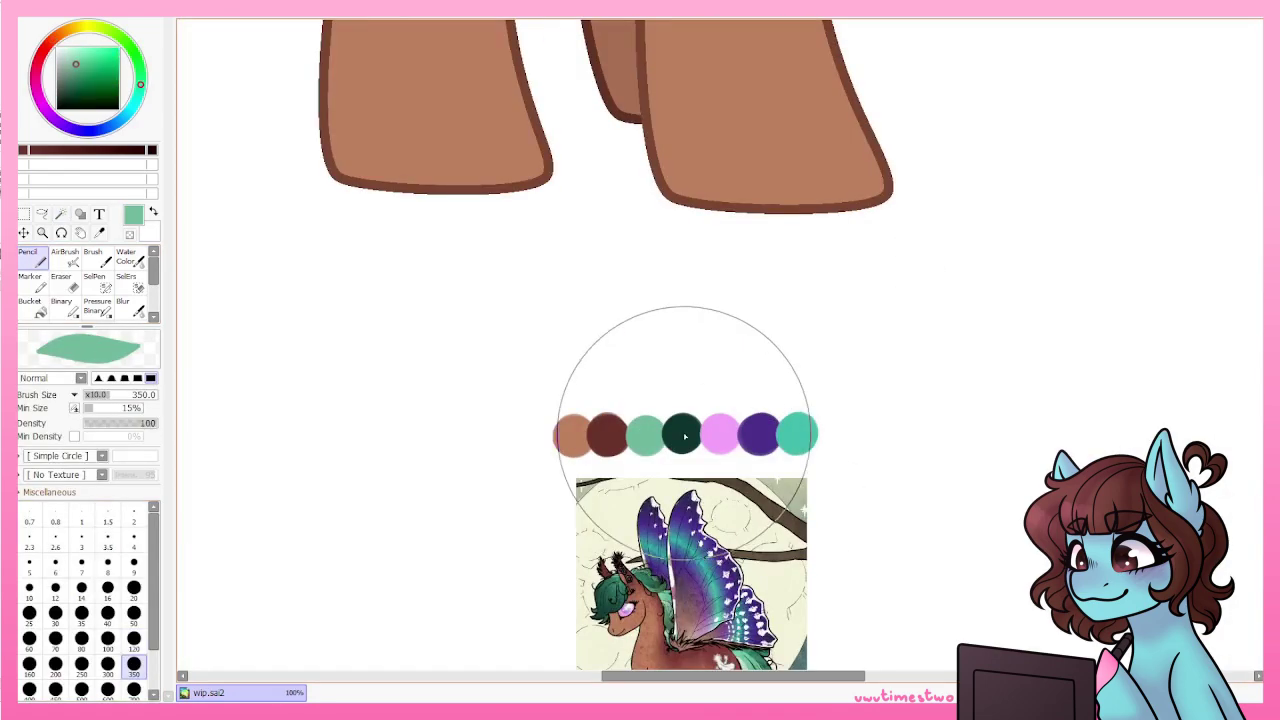
scroll(680, 429, down, 5)
drag(540, 330, 557, 414)
scroll(557, 414, up, 5)
scroll(405, 488, down, 5)
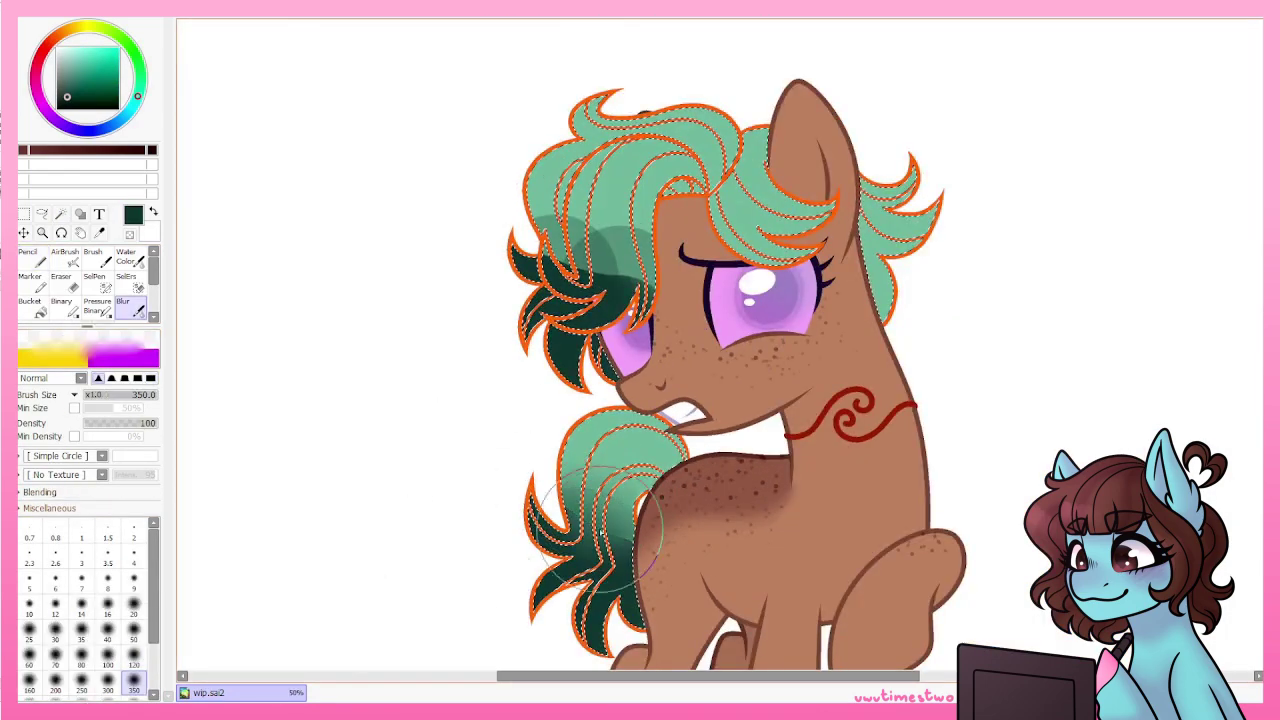
Blend the hair's light and dark greens with AirBrush and Blur, shading the curls behind the ear dark green as well.
click(65, 257)
scroll(766, 77, down, 2)
mouse_move(766, 77)
mouse_down()
mouse_move(724, 92)
mouse_move(733, 184)
mouse_up()
scroll(650, 260, up, 5)
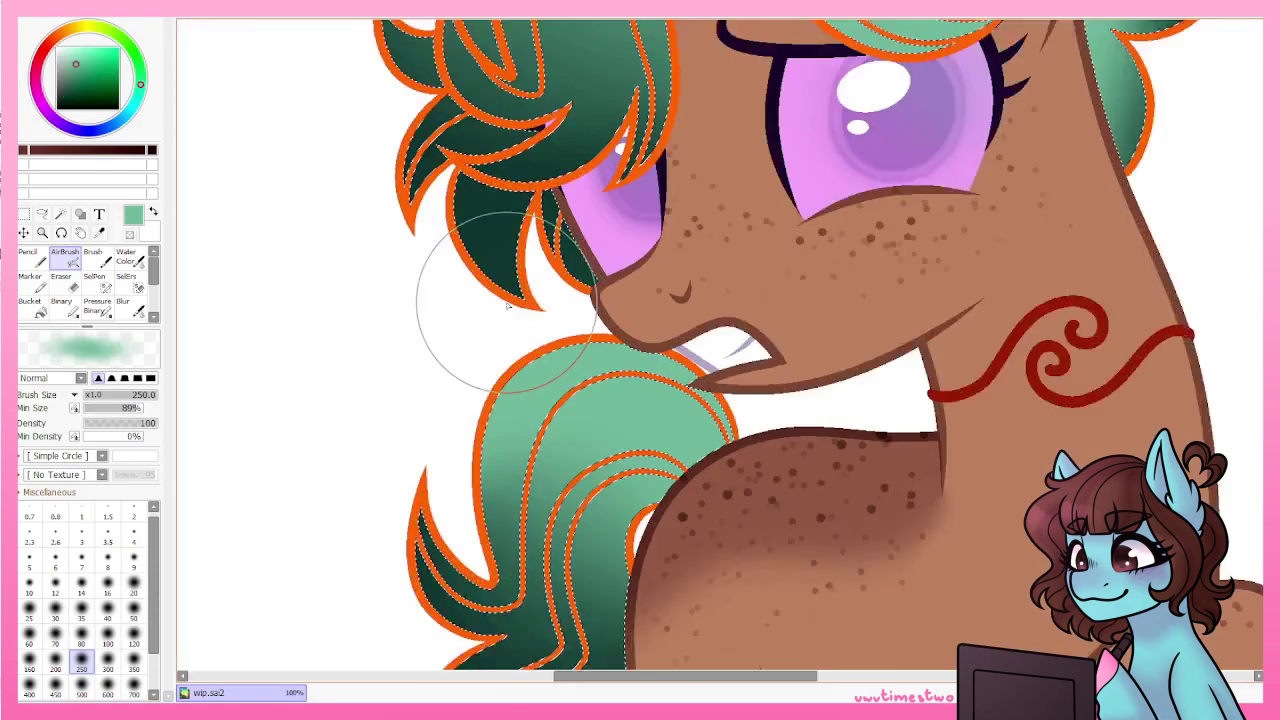
scroll(457, 271, down, 3)
click(130, 305)
scroll(605, 268, down, 2)
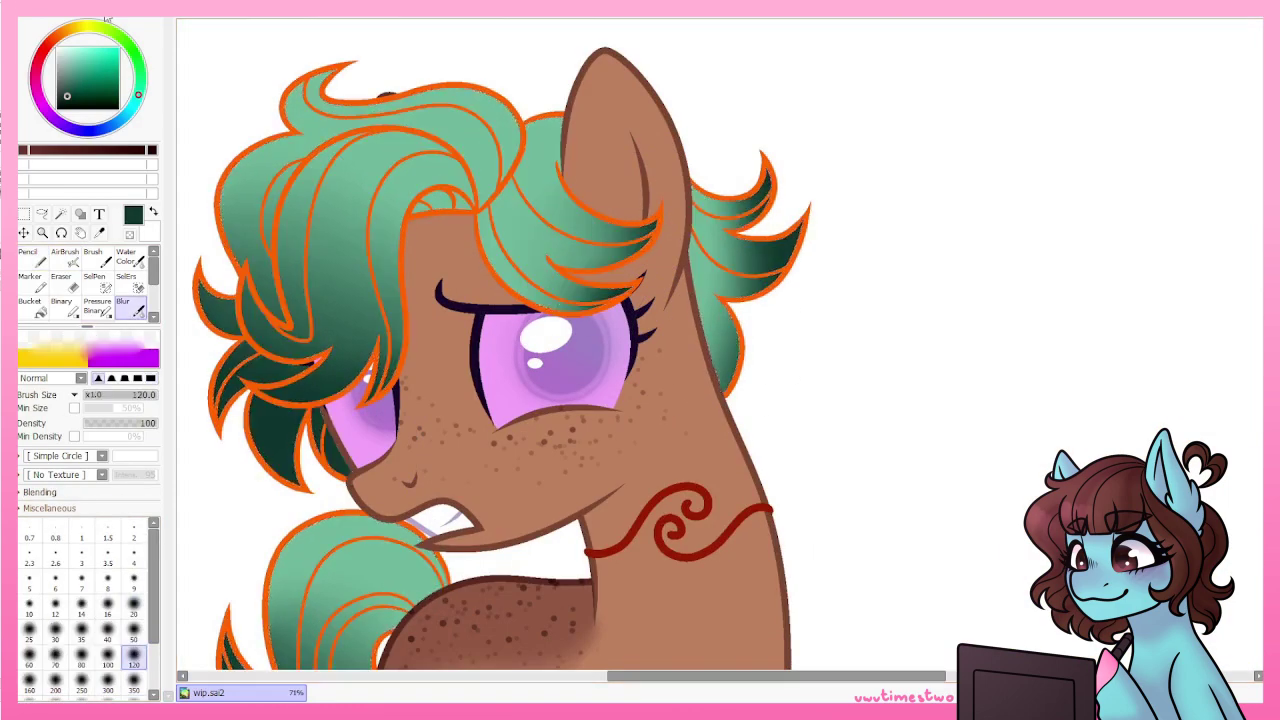
Fill the inner hair section above the forehead with a darker green using the Bucket.
click(30, 305)
scroll(540, 300, up, 5)
scroll(600, 330, down, 6)
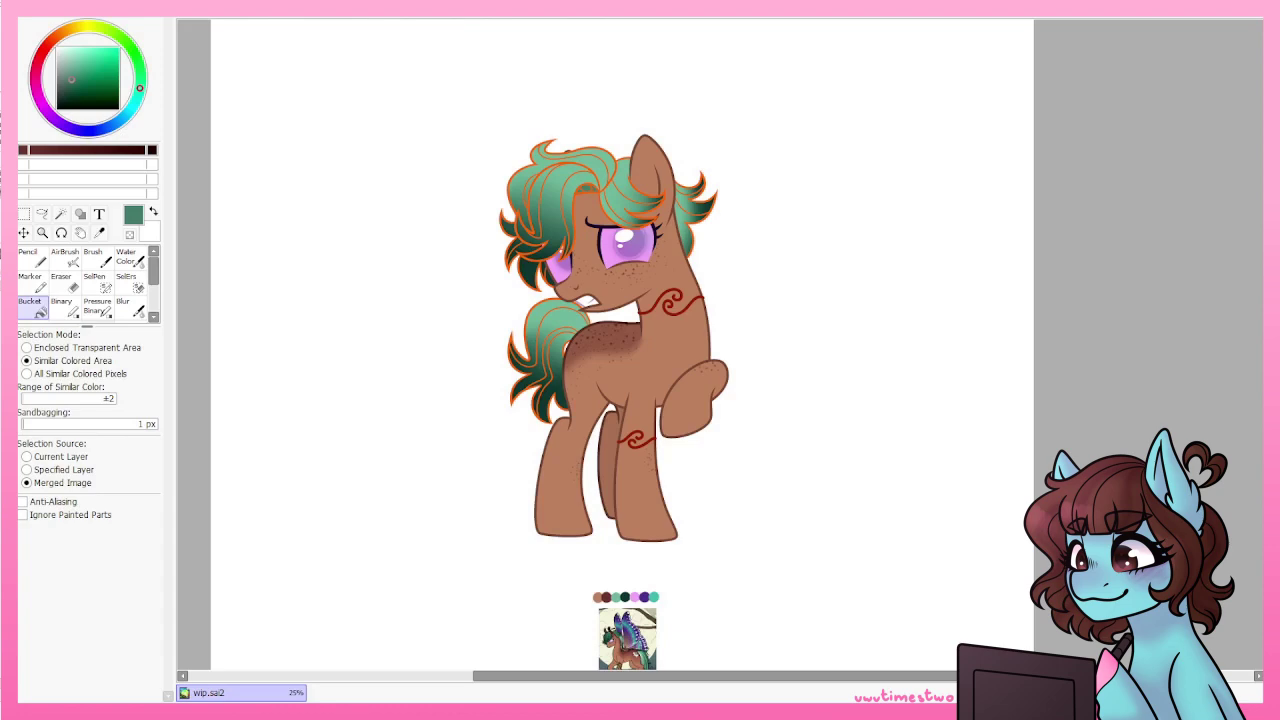
scroll(600, 280, up, 5)
scroll(600, 280, down, 3)
Recolour the upper mane and tail lines dark green with Pencil at size 120.
click(30, 257)
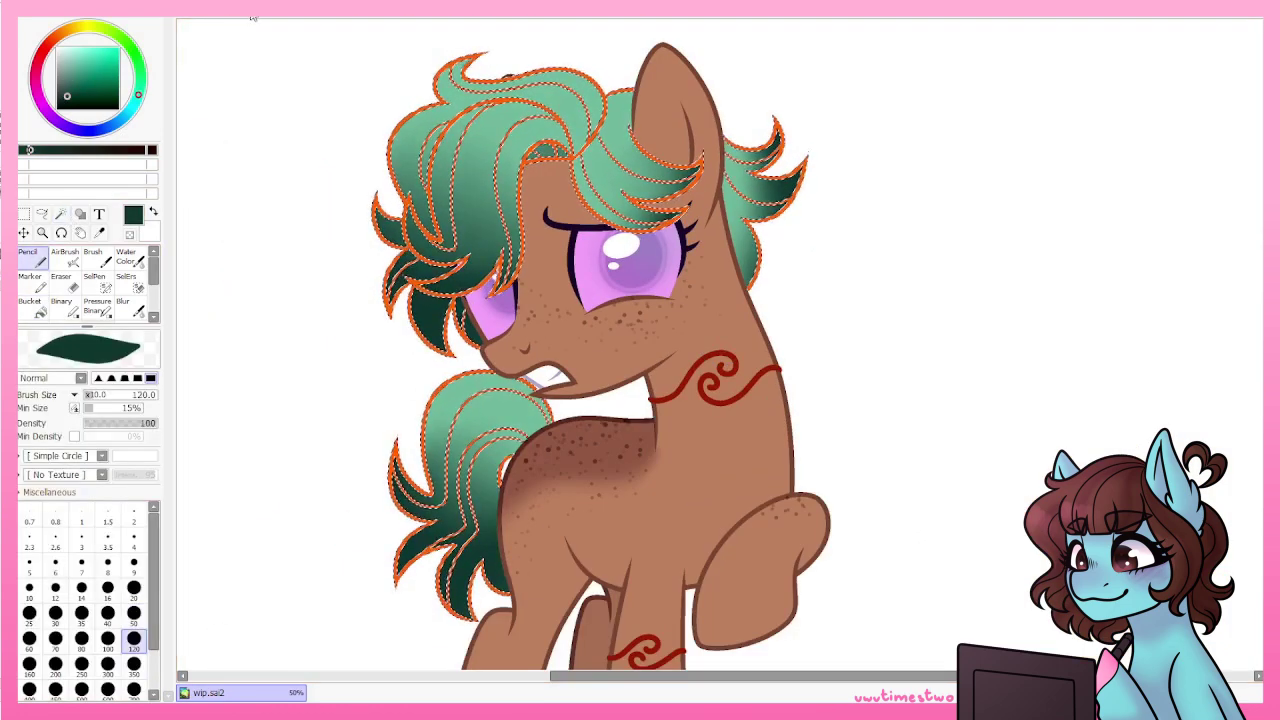
key(ctrl+d)
alt+click(537, 143)
alt+click(522, 157)
mouse_move(481, 437)
mouse_down()
mouse_move(530, 430)
mouse_move(490, 480)
mouse_up()
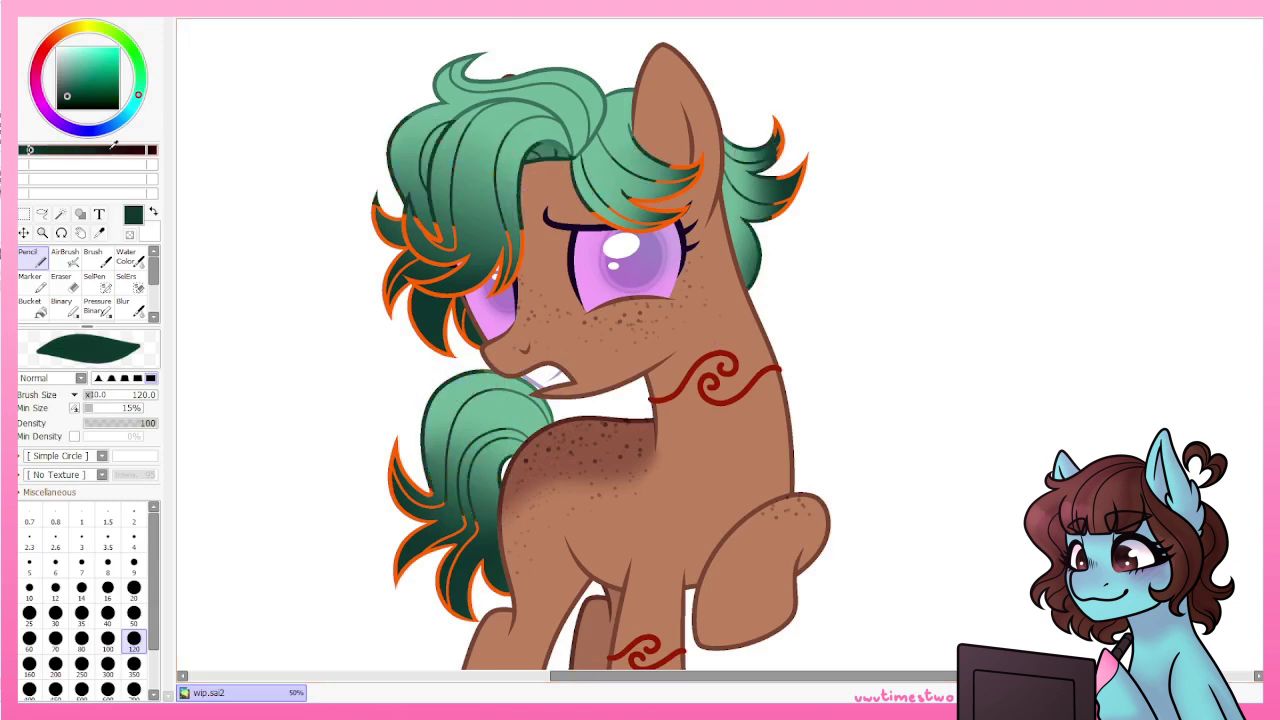
Recolour the lines at the tips of the mane, curls and tail in near-black blue with Pencil at size 120.
mouse_move(395, 205)
mouse_down()
mouse_move(410, 270)
mouse_move(470, 330)
mouse_move(470, 355)
mouse_up()
alt+click(480, 290)
alt+click(684, 175)
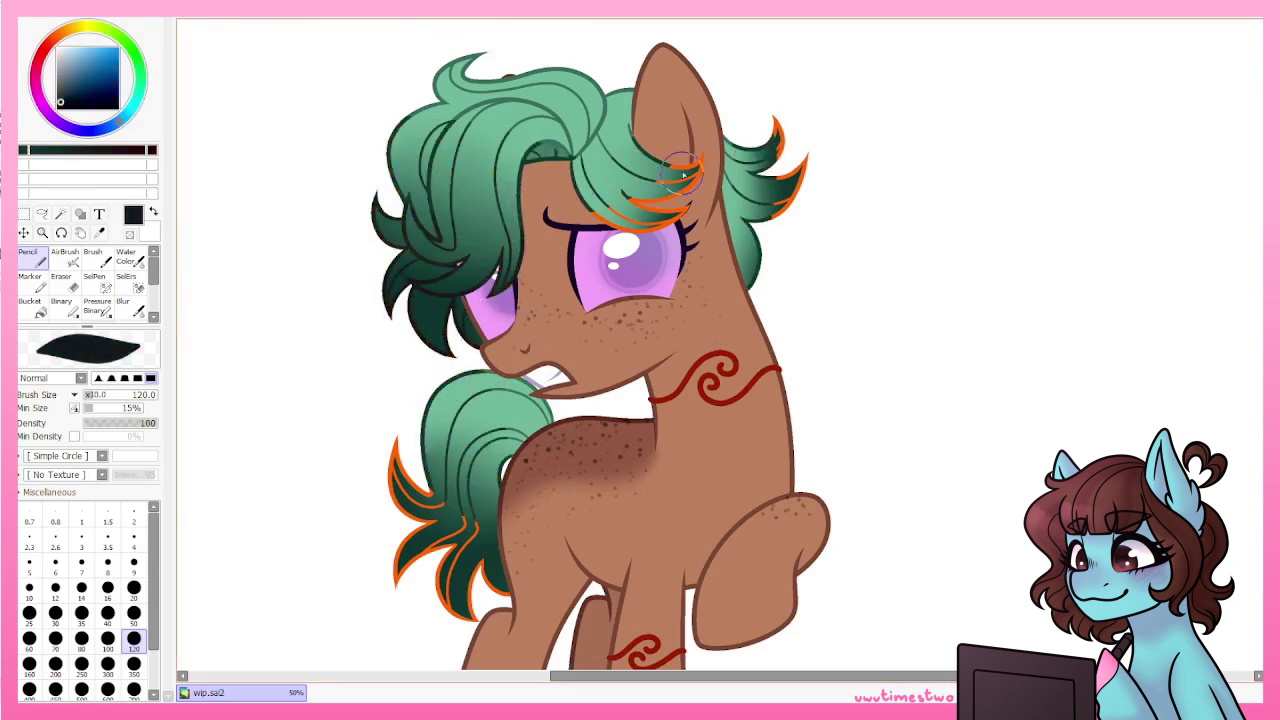
drag(788, 120, 790, 200)
drag(390, 450, 465, 565)
drag(400, 515, 450, 600)
Soften the hair line colour transitions with Blur at size 120 and fill the neck and leg swirls with dark green.
click(130, 307)
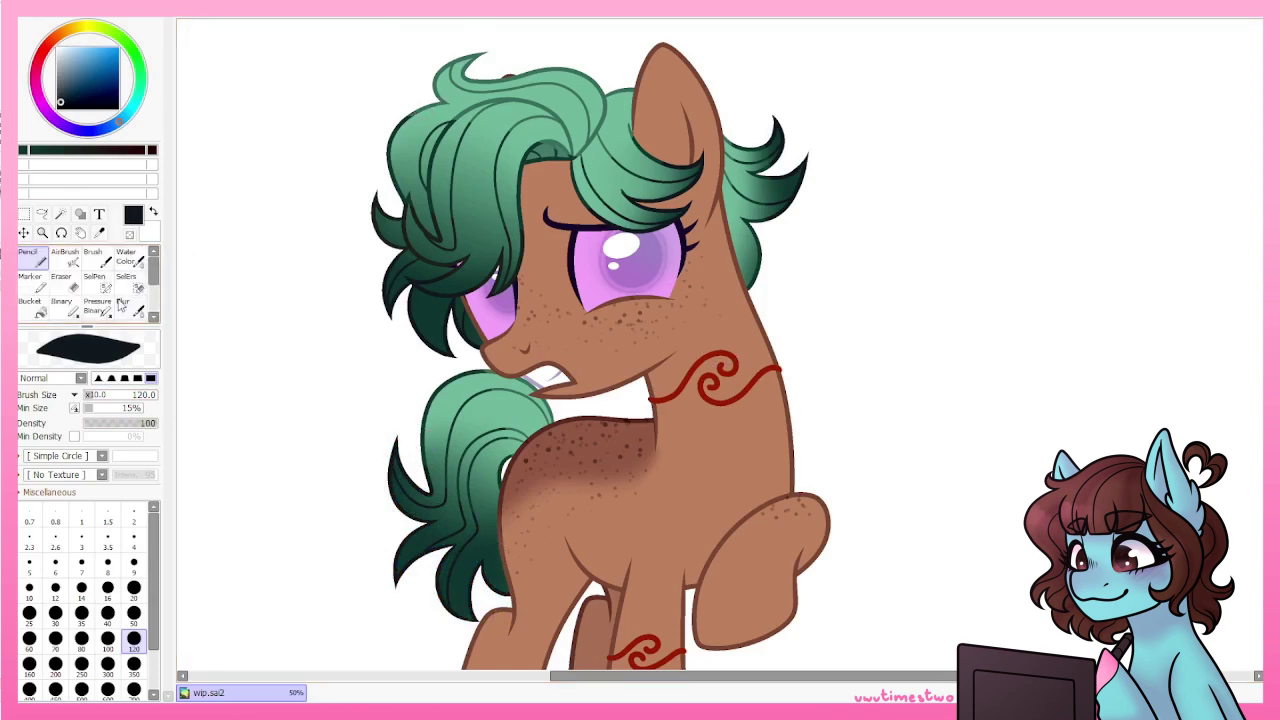
drag(540, 140, 618, 170)
scroll(424, 402, down, 3)
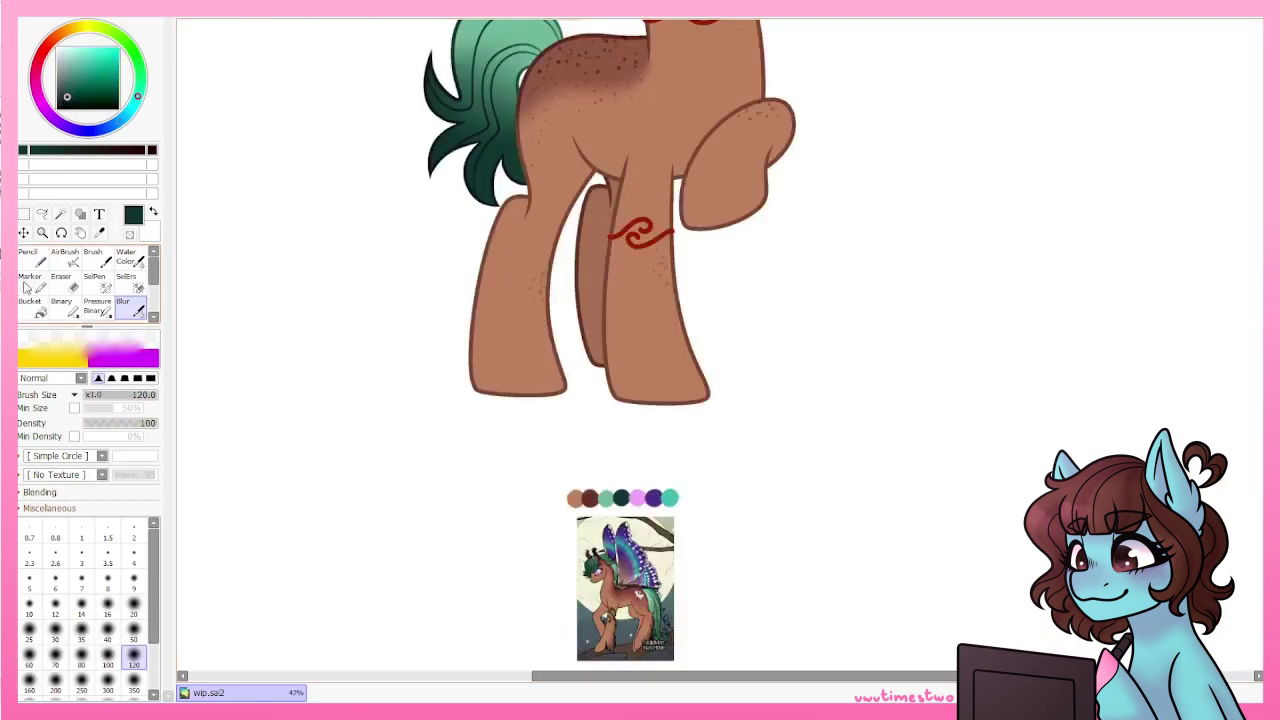
click(30, 305)
scroll(604, 354, down, 2)
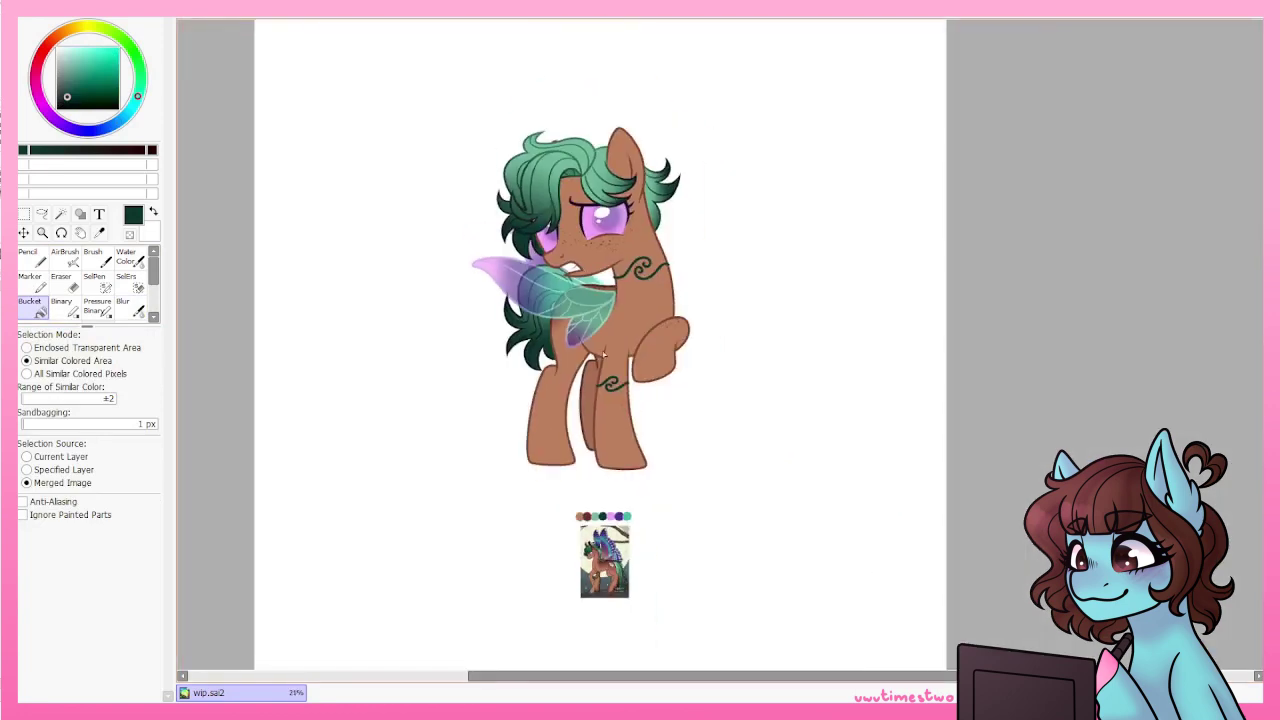
Draw an oval spot on the wing's upper section with Binary at size 9 and fill it with pale mint.
scroll(604, 354, up, 6)
click(61, 305)
click(455, 176)
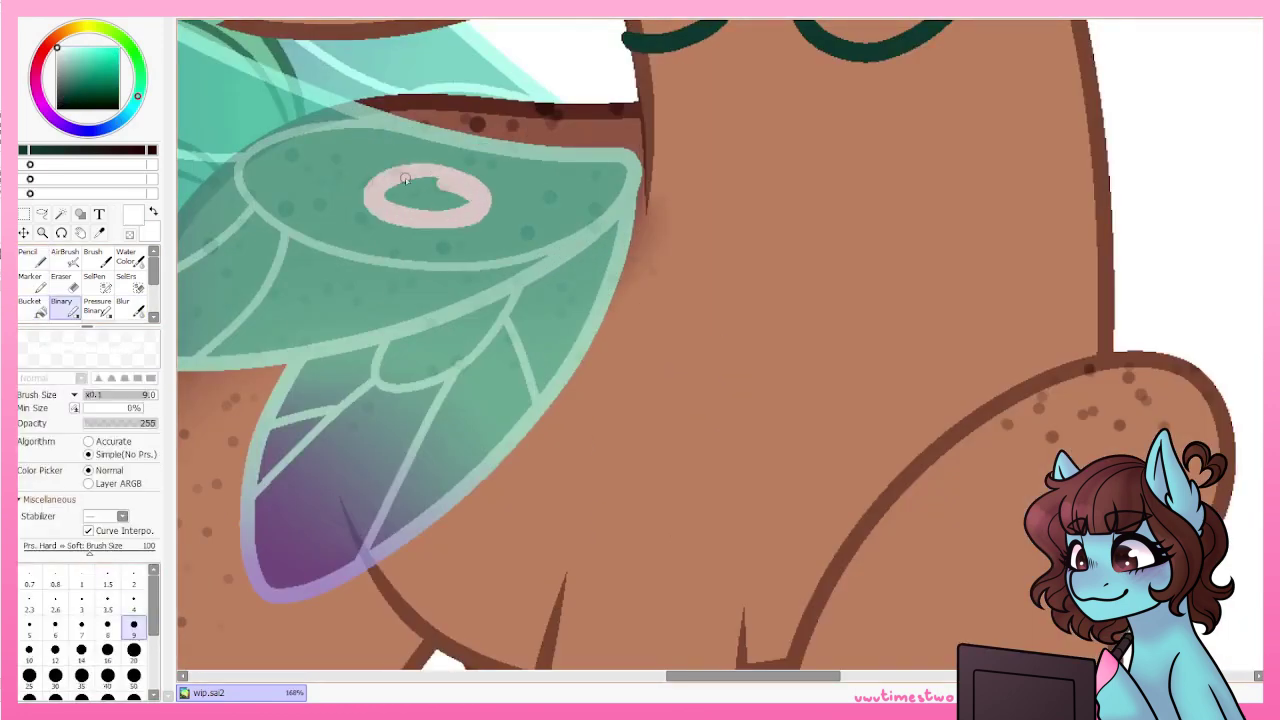
drag(550, 207, 540, 200)
key(g)
alt+click(411, 196)
scroll(562, 210, down, 6)
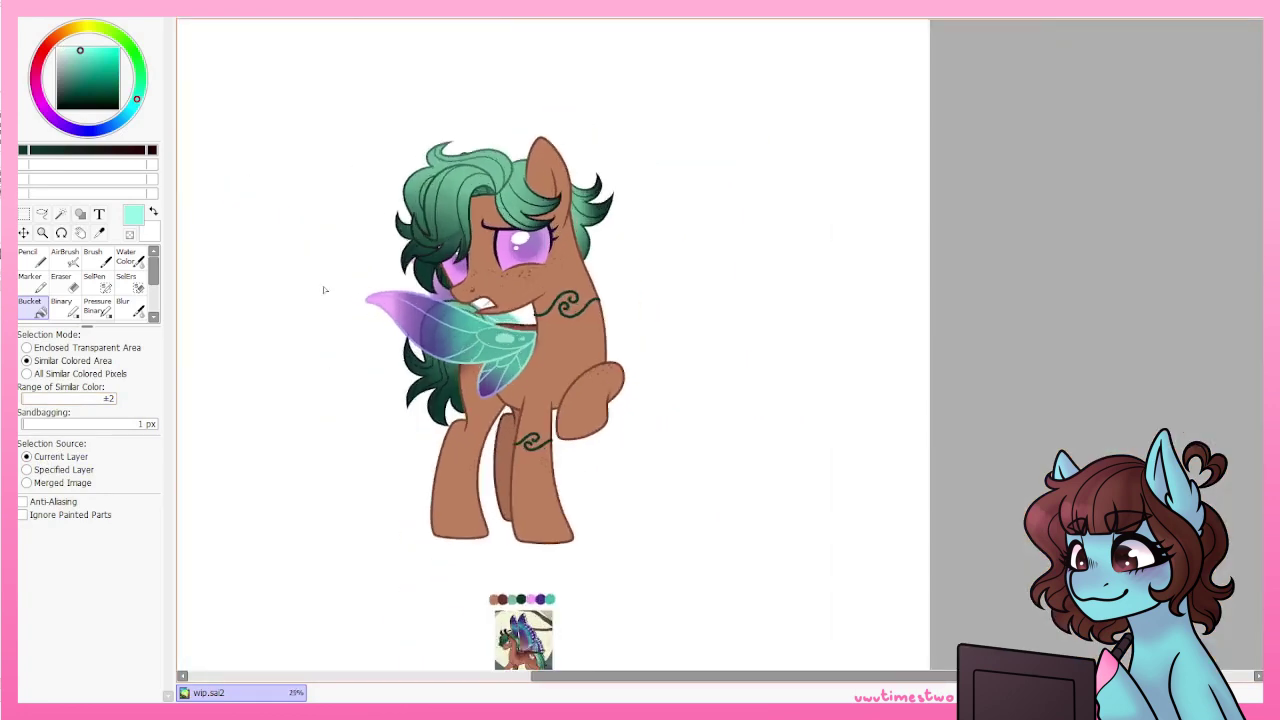
Draw dark green leaves above and below the neck swirl's outer stem and fill them with the Bucket.
alt+click(597, 296)
scroll(590, 300, up, 6)
key(b)
click(592, 345)
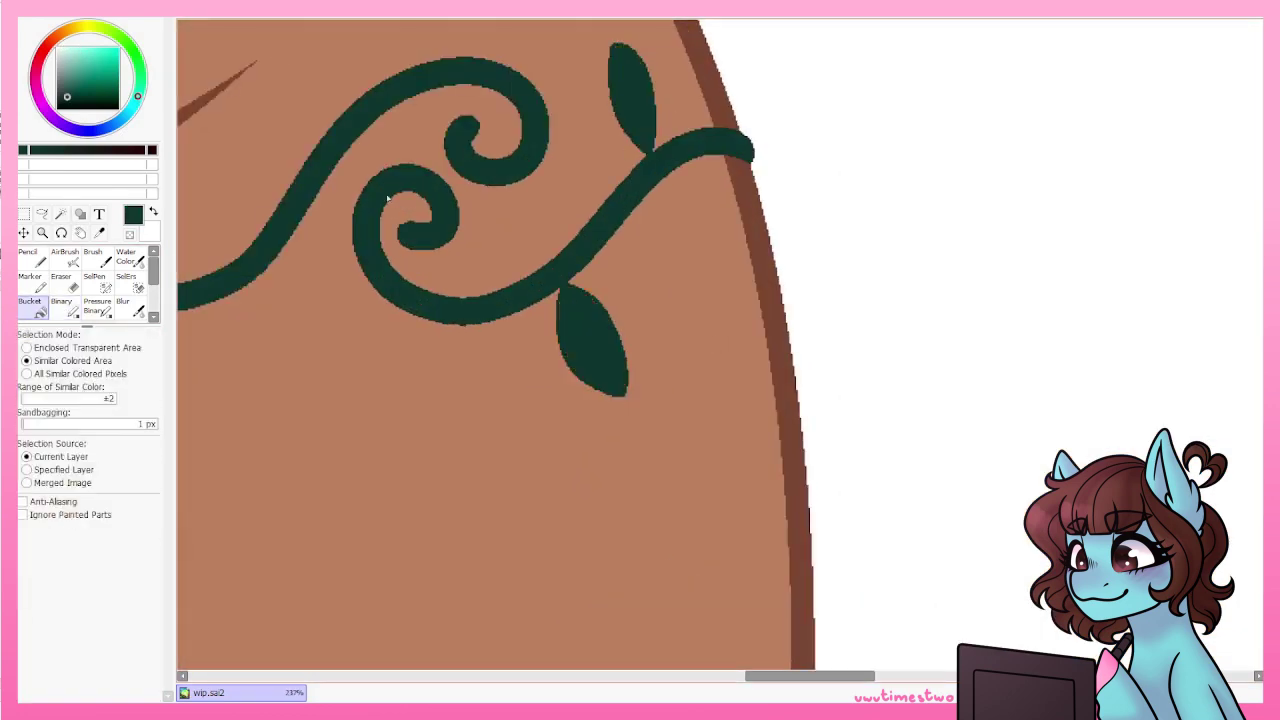
scroll(633, 145, down, 5)
scroll(449, 447, up, 5)
Add dark green leaves along the leg swirl with Binary at size 2.
drag(490, 505, 449, 450)
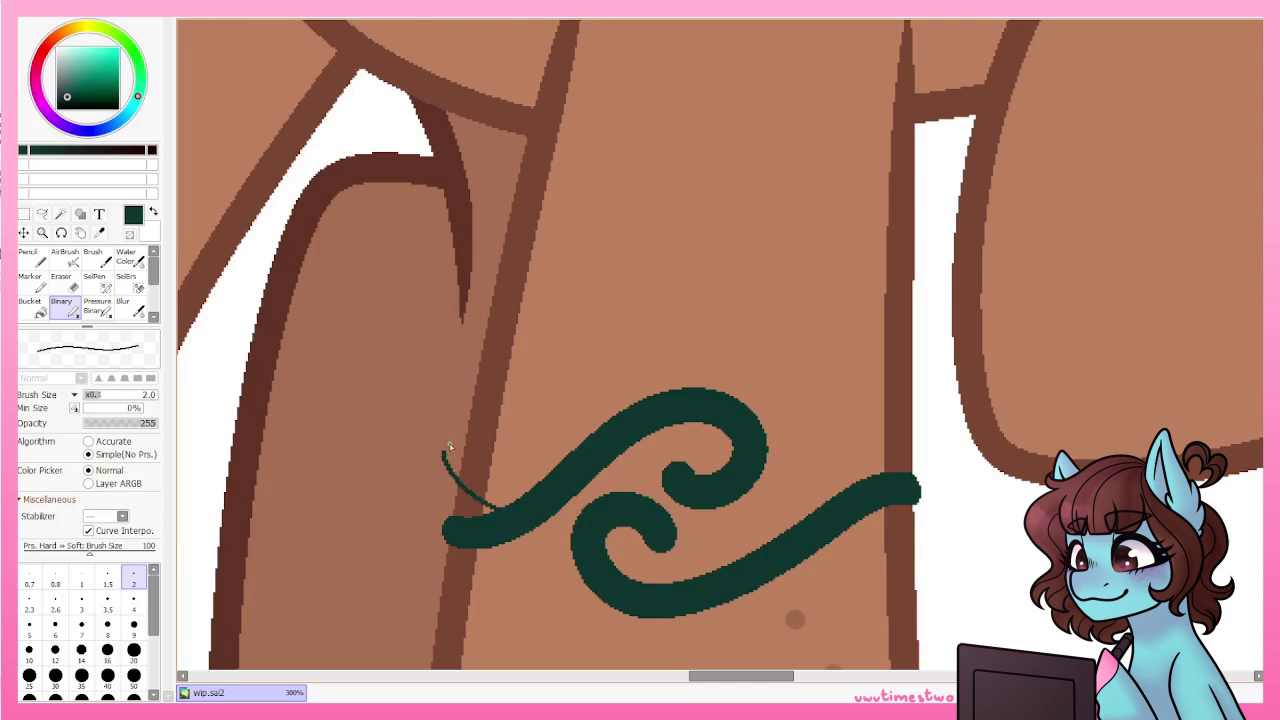
drag(846, 407, 852, 478)
click(768, 610)
scroll(814, 435, down, 5)
Draw and fill dark green leaves at the throat end of the neck swirl with Binary at size 2.
scroll(640, 360, up, 5)
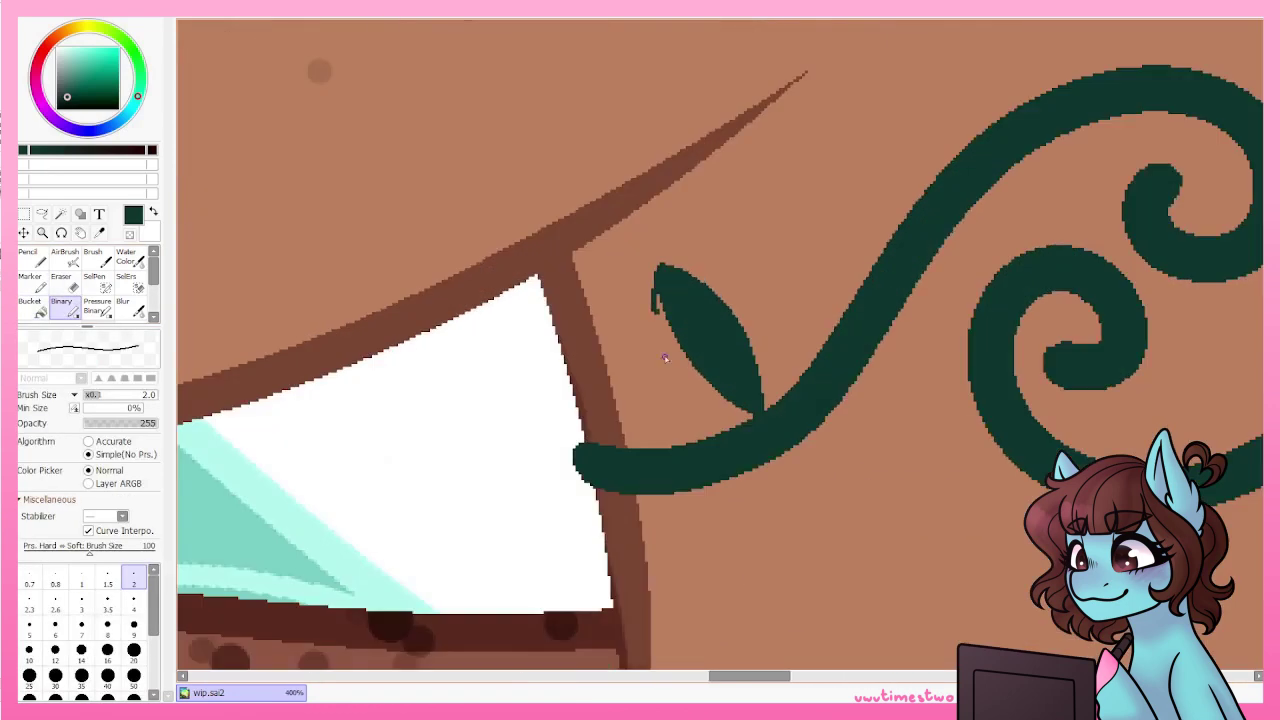
scroll(580, 400, up, 3)
drag(565, 340, 595, 455)
key(ctrl+z)
scroll(583, 434, down, 5)
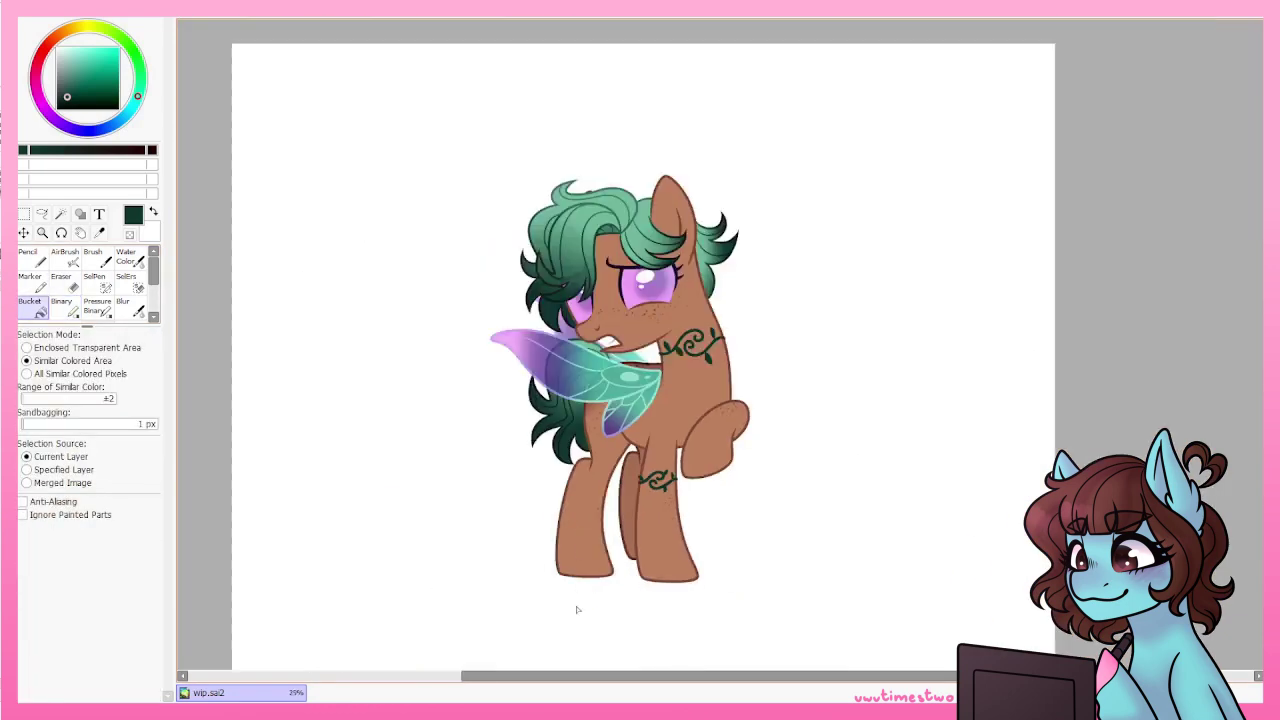